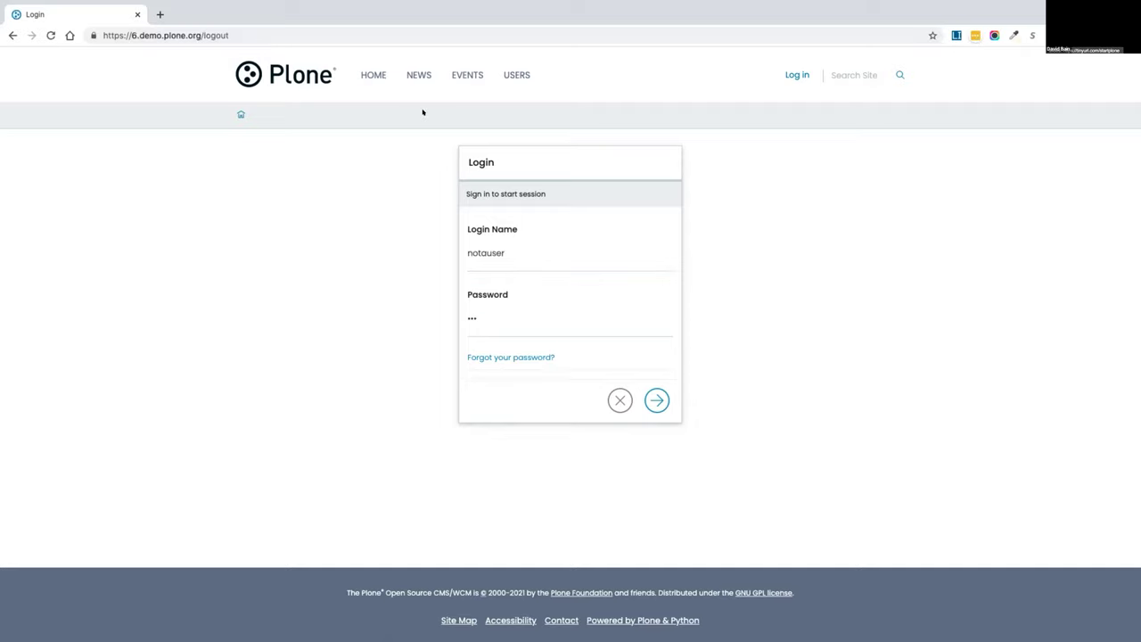
- Search Google for 'ploneconf' in a new tab and open the 2021 Plone Conference site
click(159, 14)
click(165, 33)
text(pl)
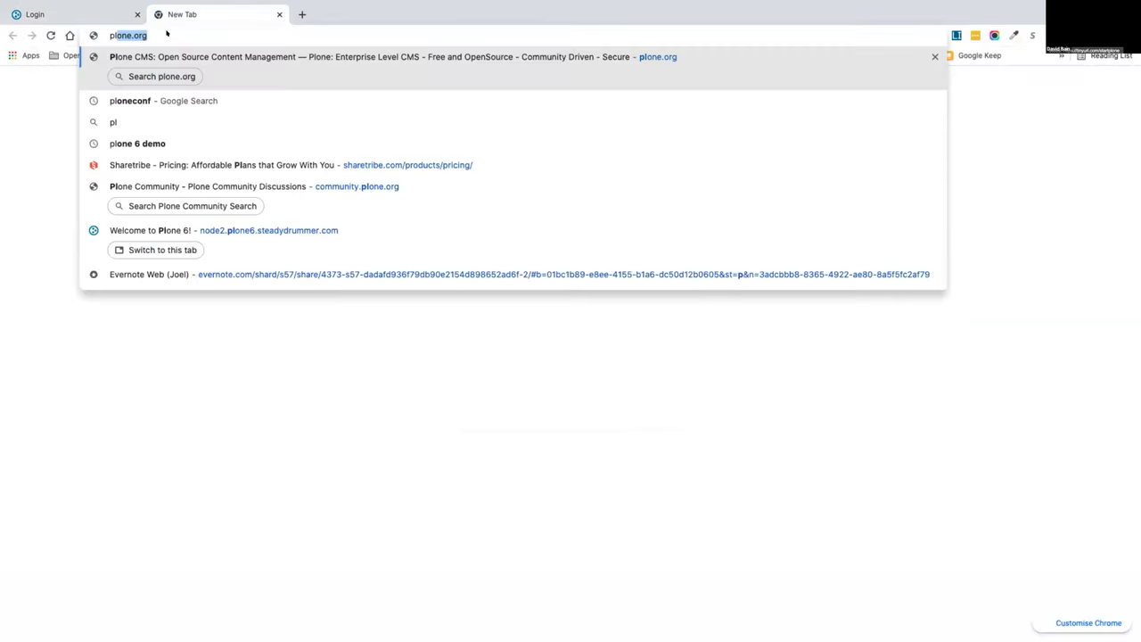
text(oneconf)
key(Return)
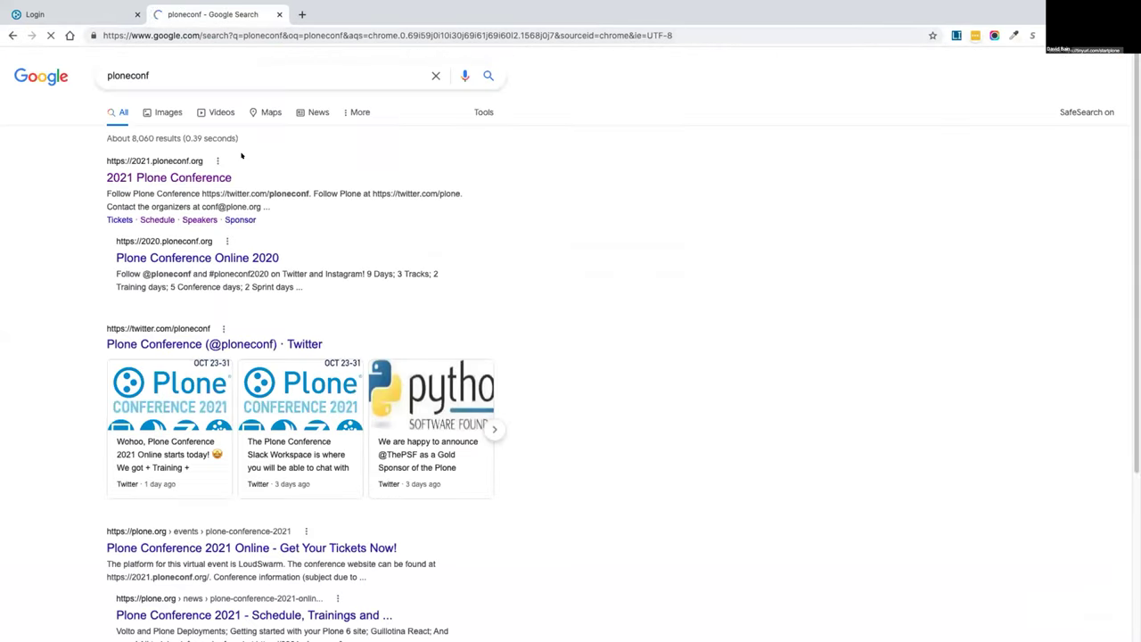
click(180, 178)
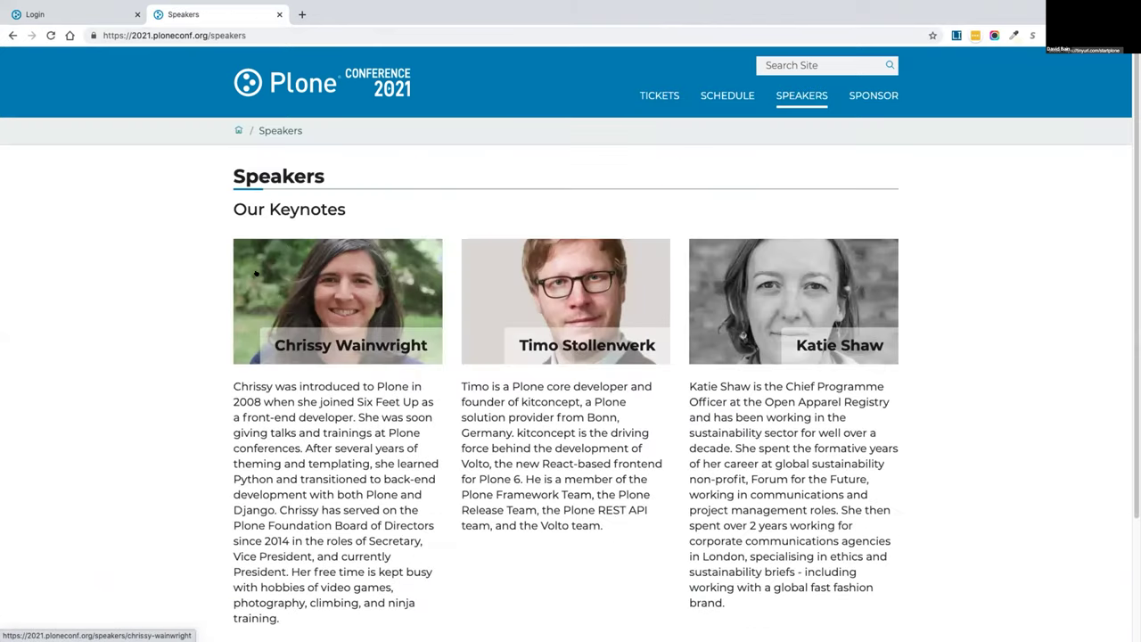
- Save a speaker's portrait photo from the Speakers page, then return to the Plone login tab
scroll(234, 312, down, 3)
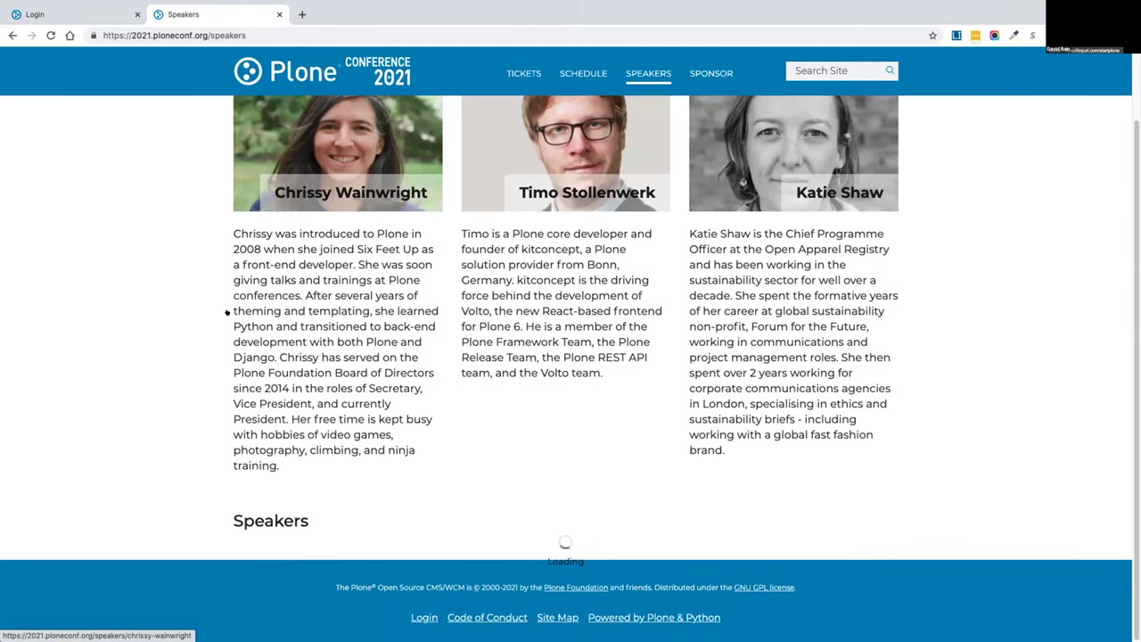
scroll(261, 323, down, 5)
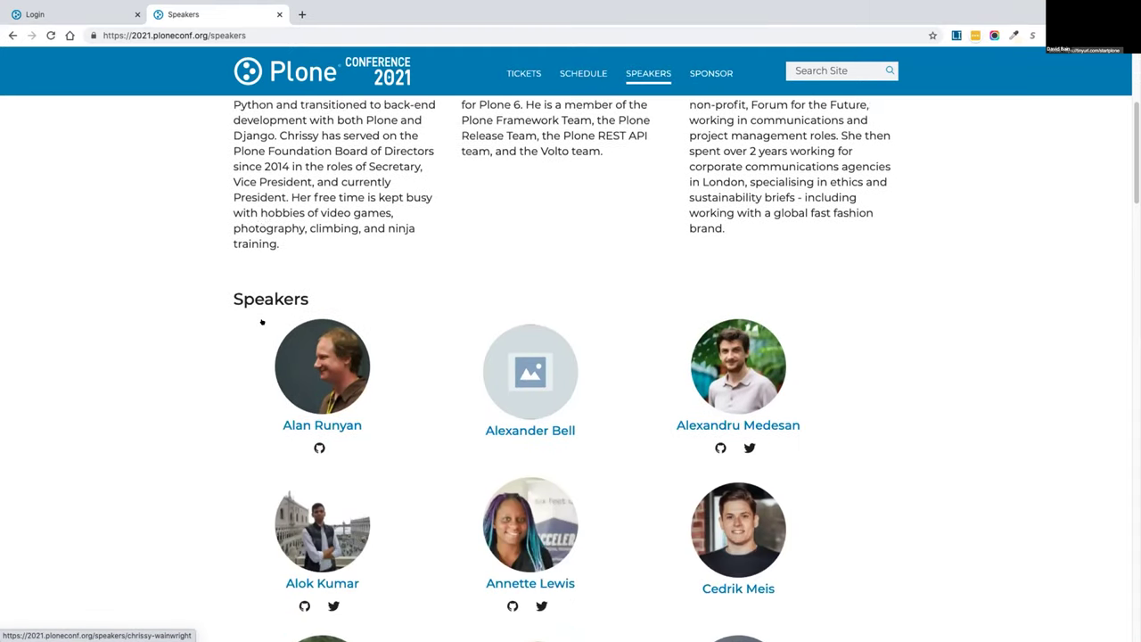
scroll(261, 322, down, 2)
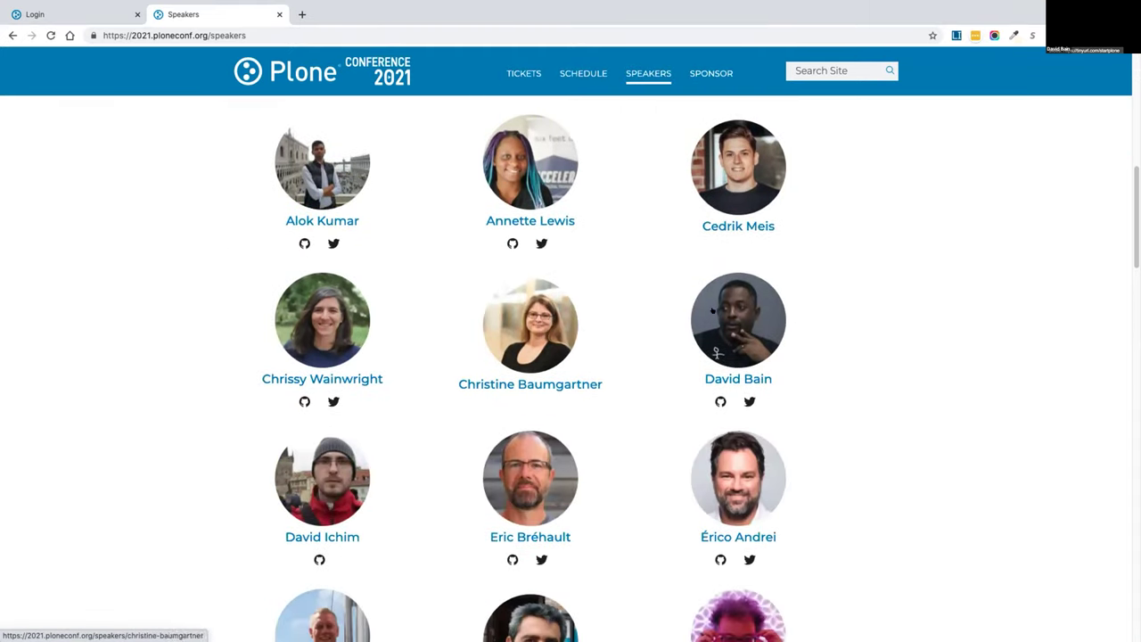
right_click(722, 308)
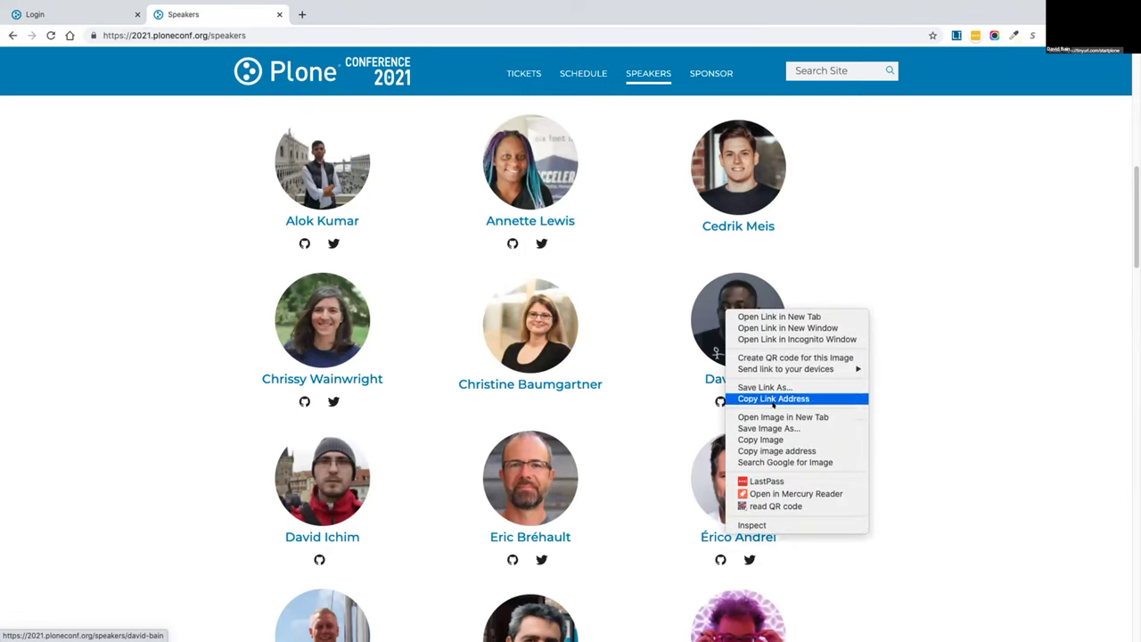
click(768, 428)
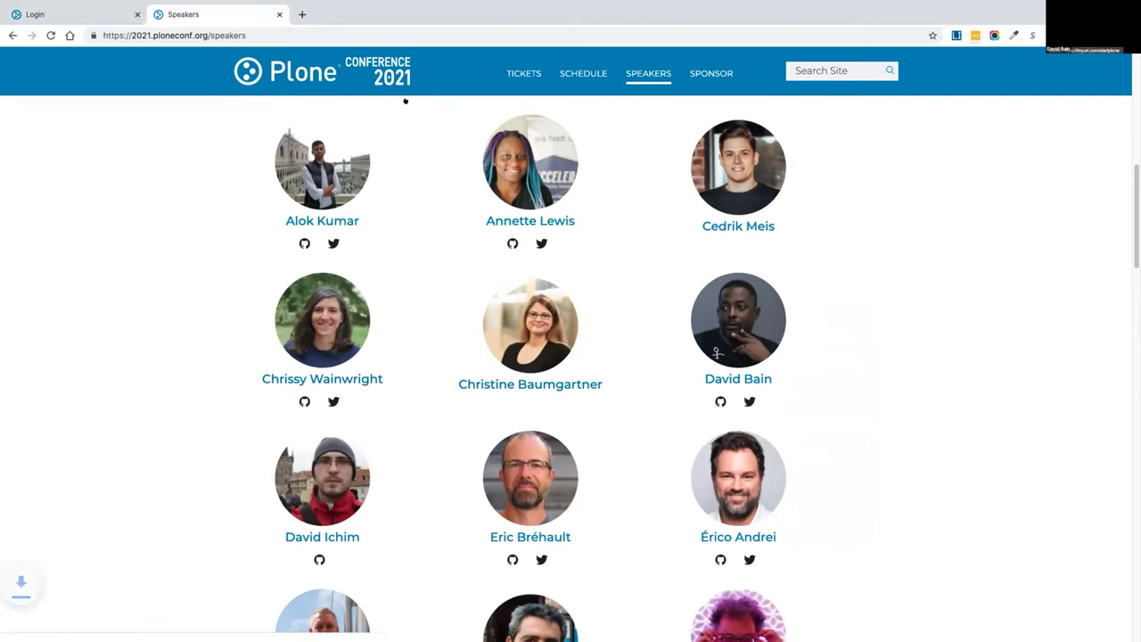
click(67, 11)
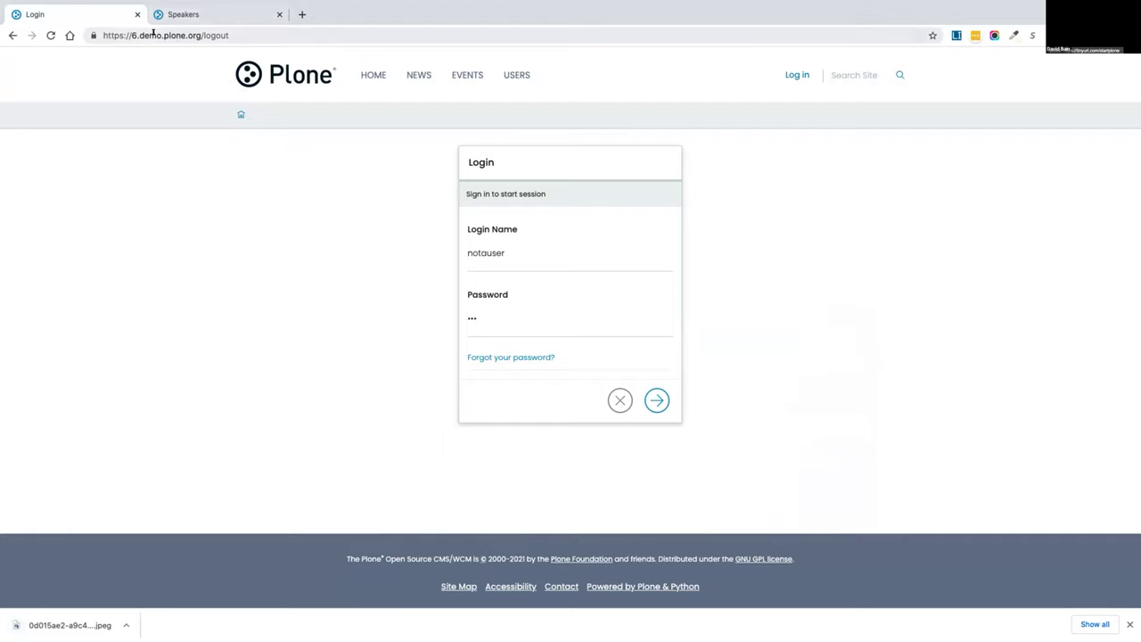
- Load node2.plone6.steadydrummer.com from the address bar's autocomplete suggestion
click(142, 33)
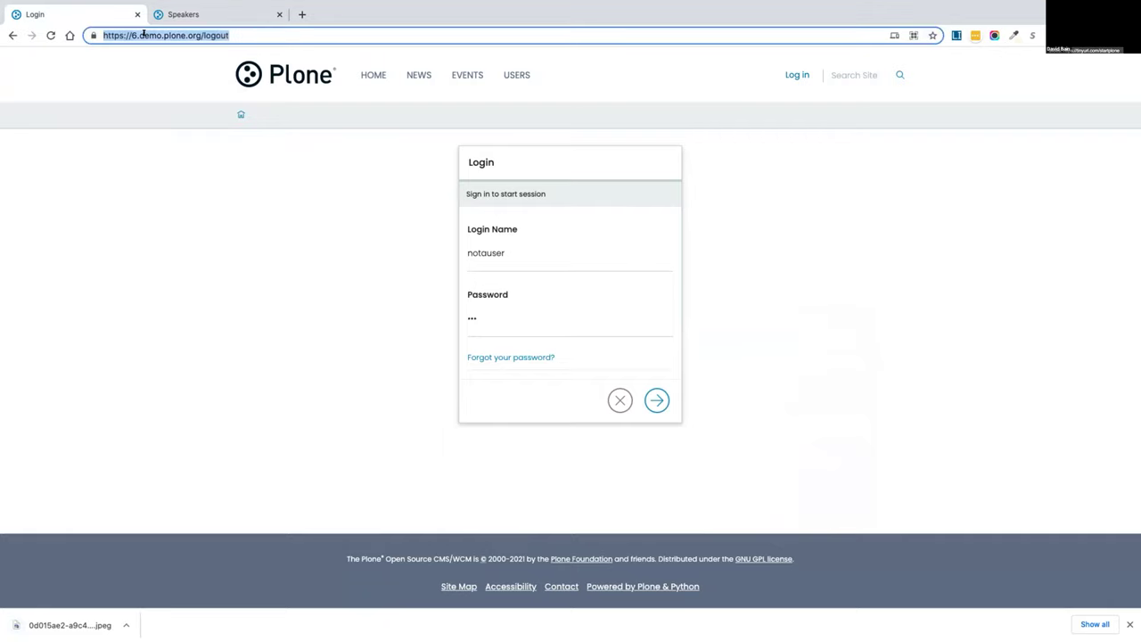
text(nod)
key(Return)
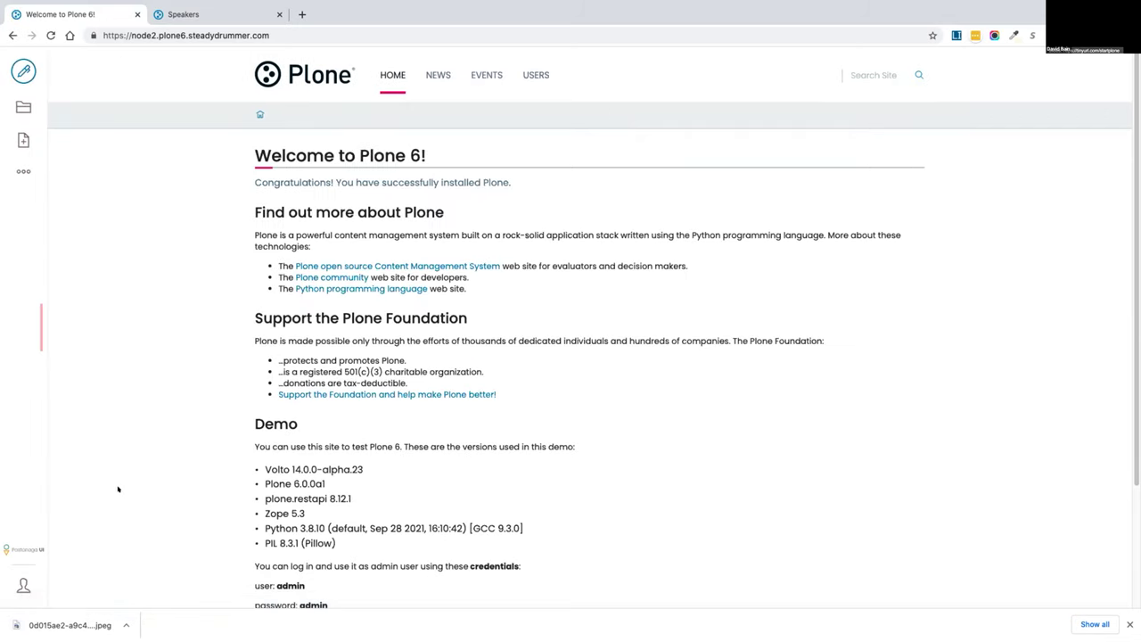
- Open the admin profile form and enter the user's full name and e-mail address
click(20, 584)
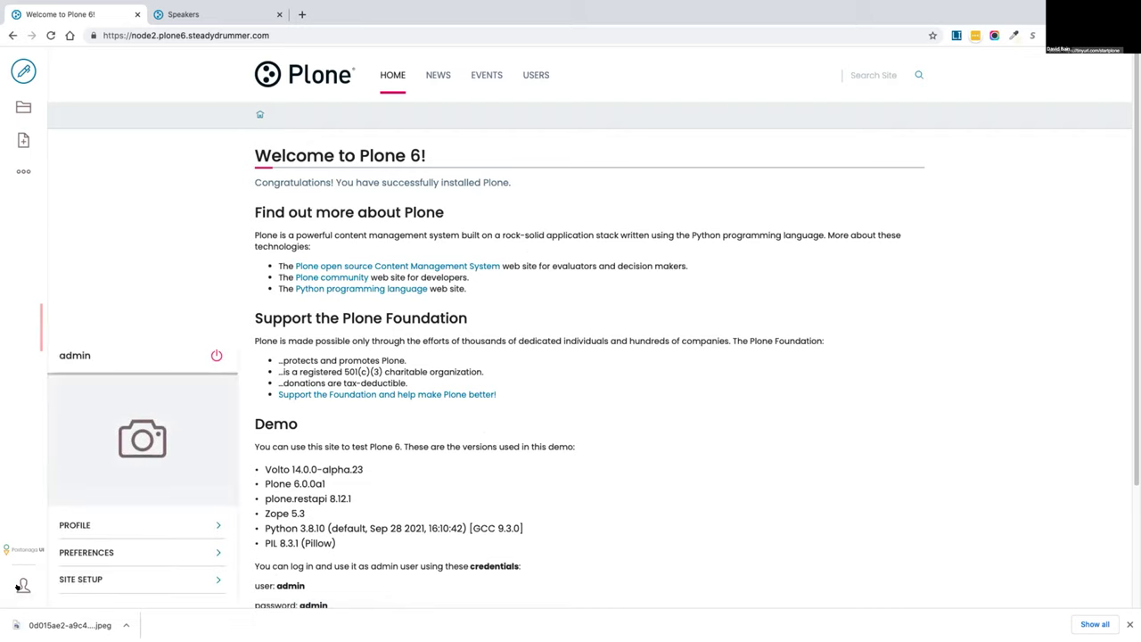
click(114, 527)
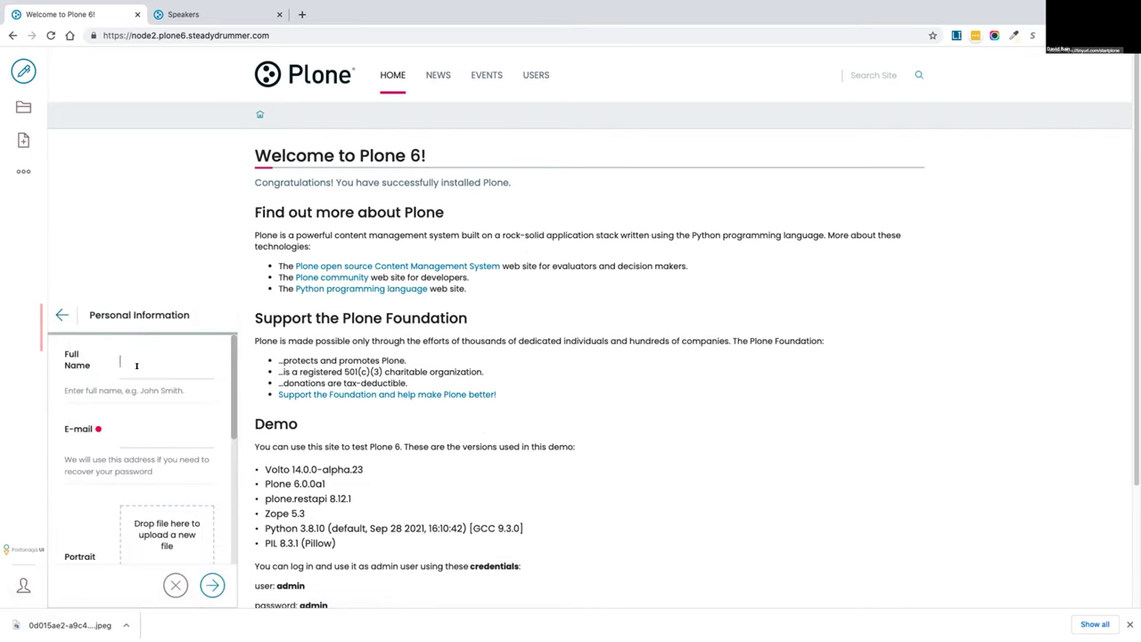
text(David B)
key(Tab)
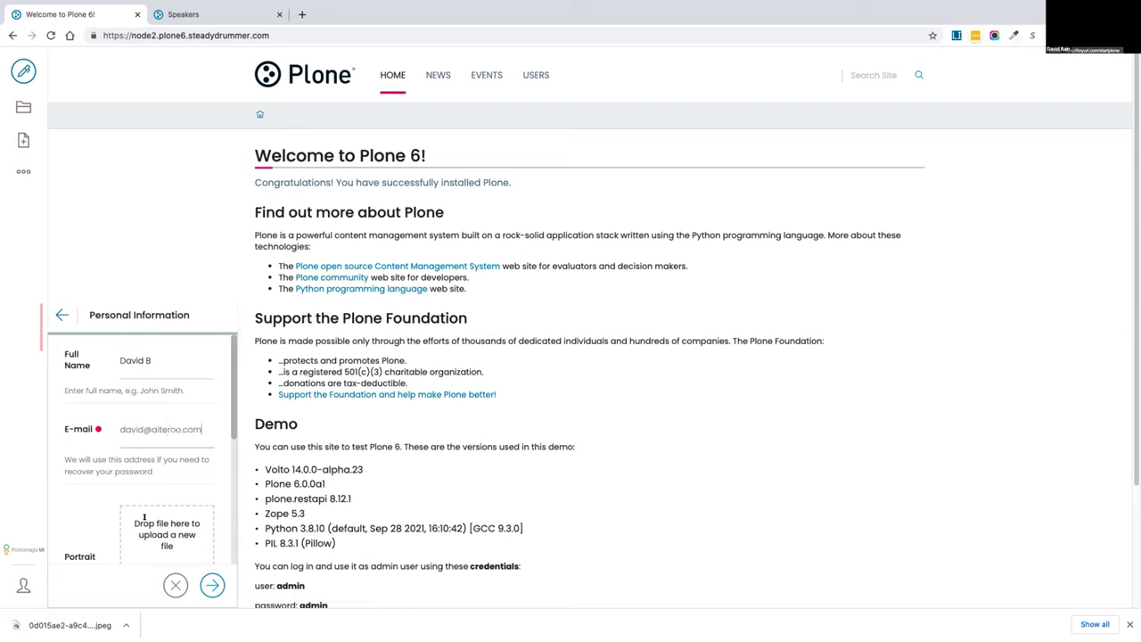
- Drop the downloaded JPEG onto the Portrait field and save the profile
drag(51, 626, 152, 530)
scroll(79, 517, down, 3)
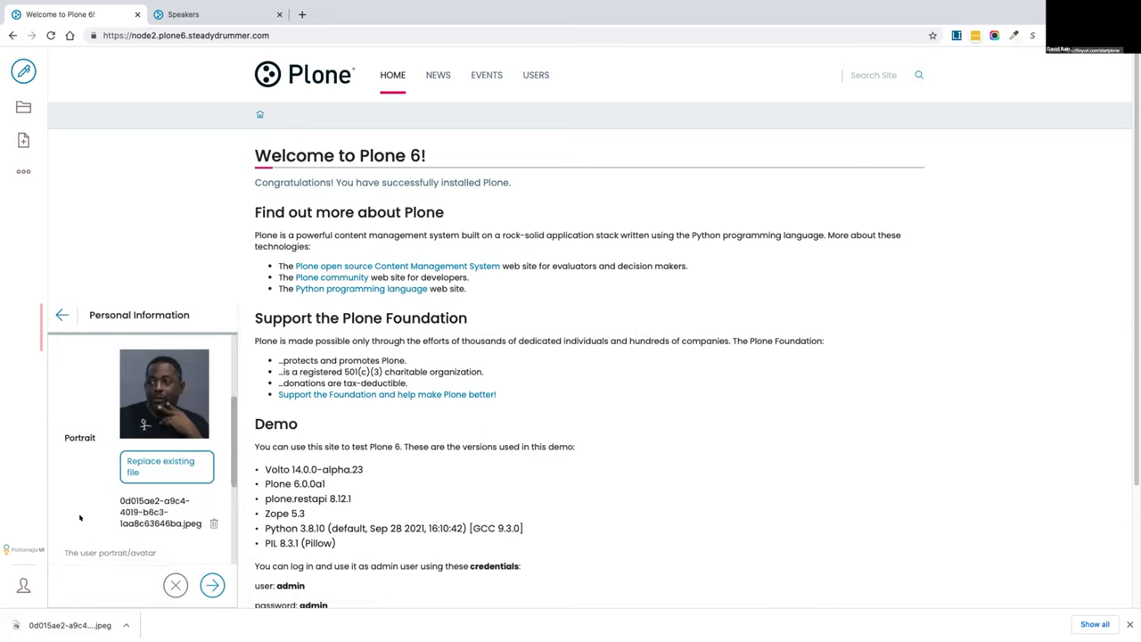
scroll(80, 517, down, 2)
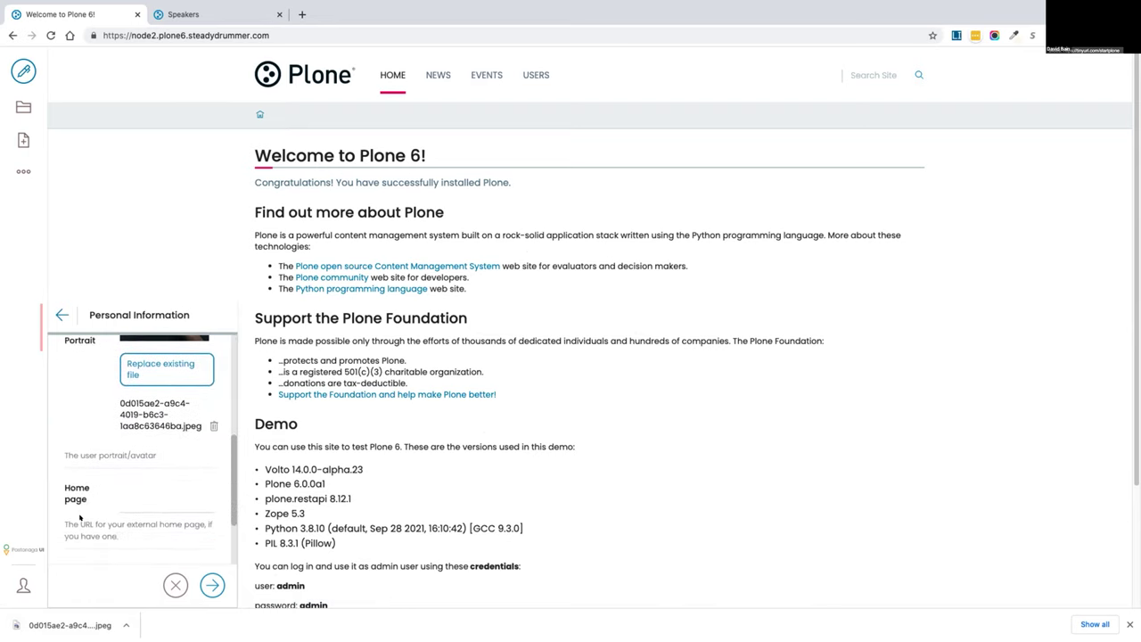
scroll(80, 517, down, 3)
click(212, 585)
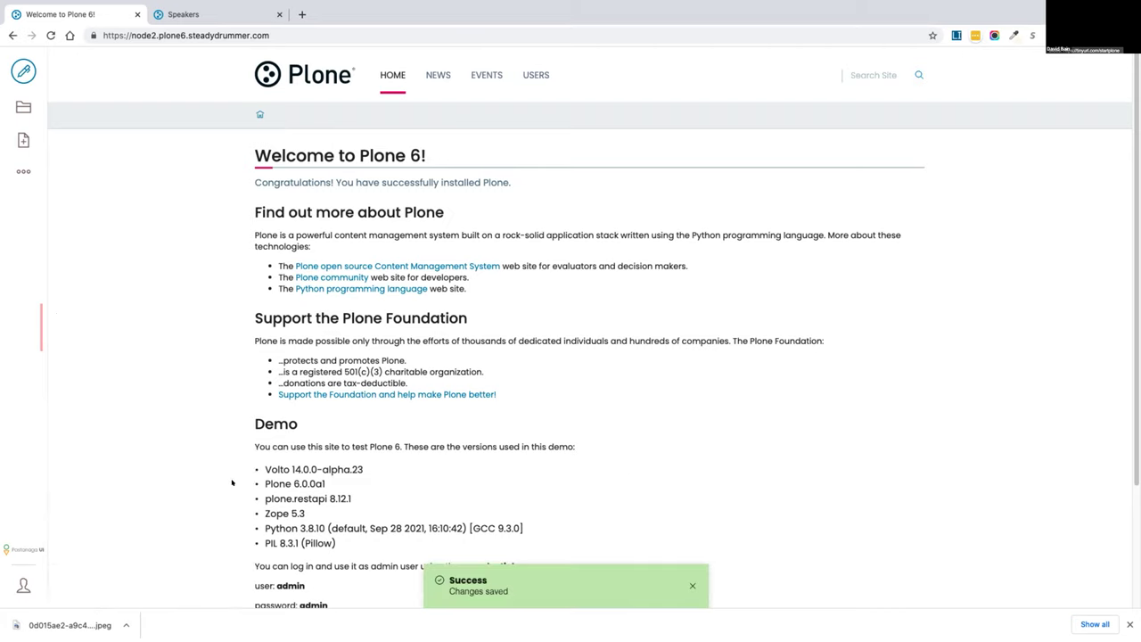
scroll(231, 482, down, 2)
scroll(231, 483, up, 2)
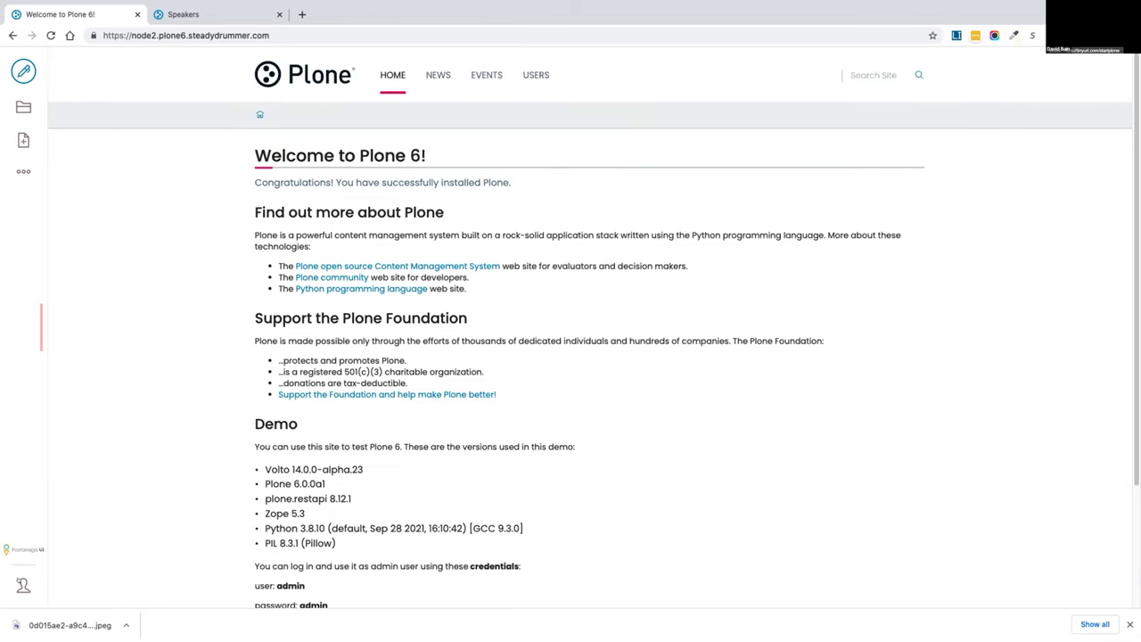
- Confirm the personal tools show the new name and portrait, then advance the slides to Break 1
click(23, 584)
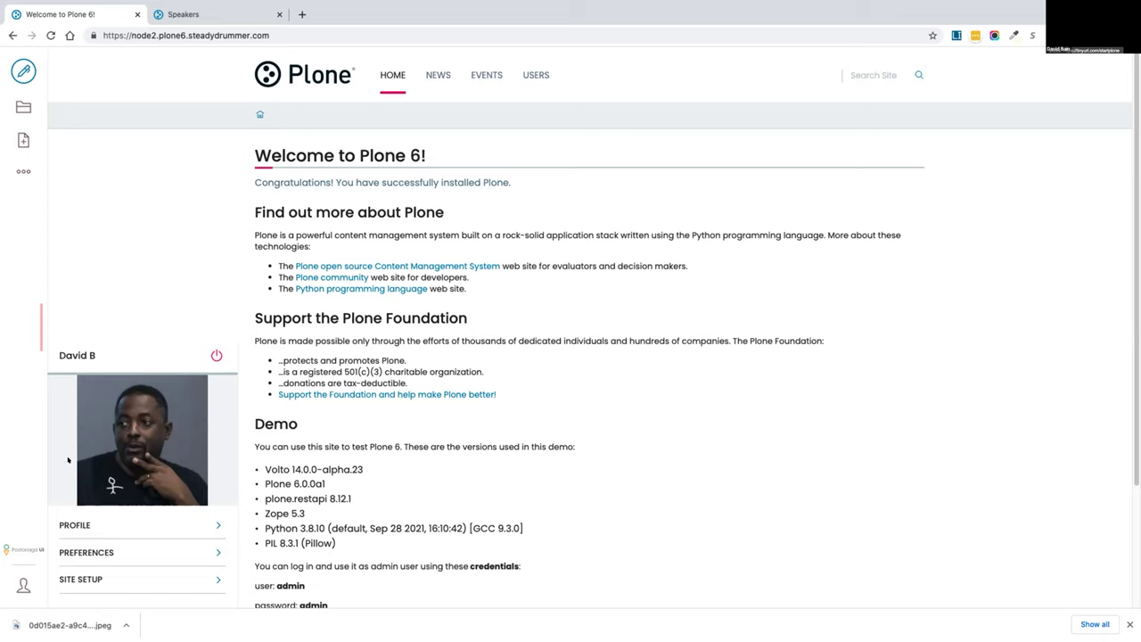
click(611, 423)
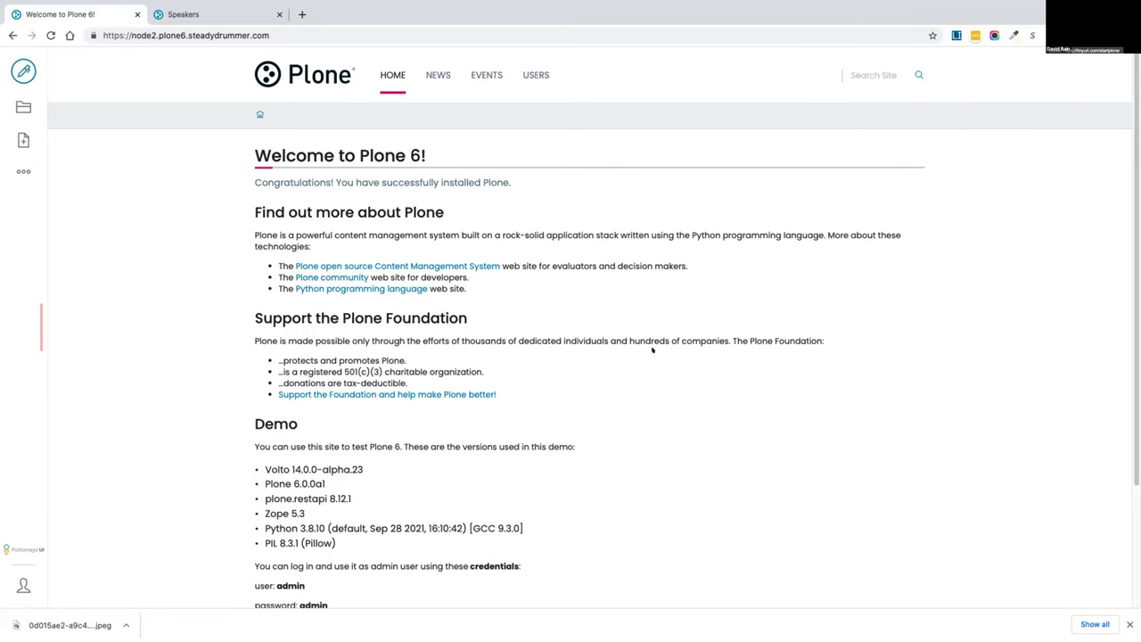
key(alt+Tab)
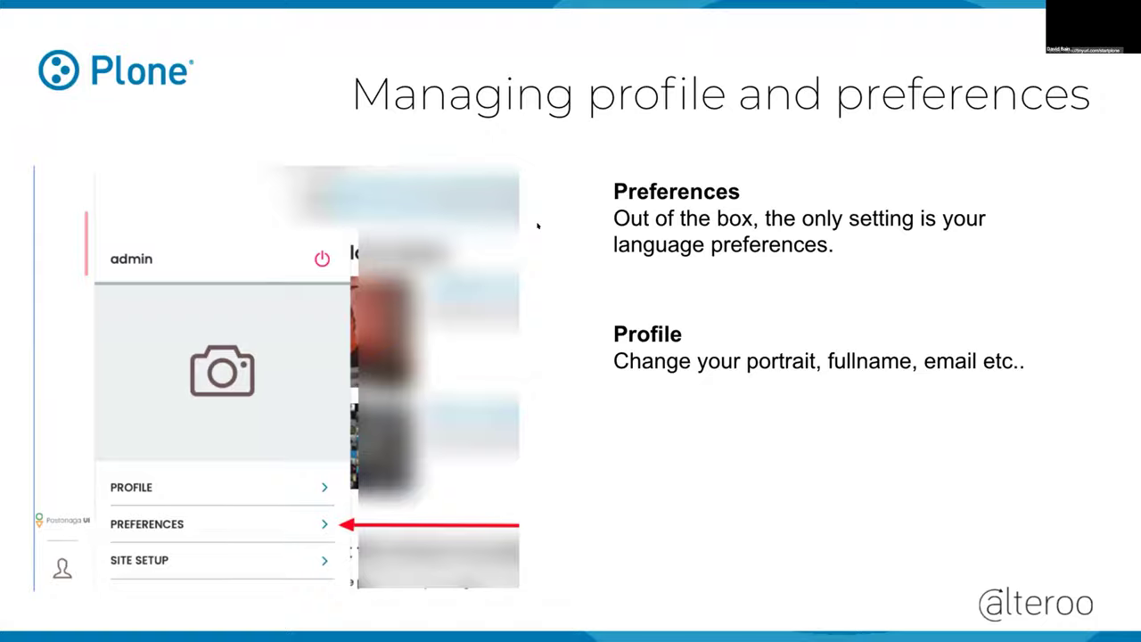
key(Right)
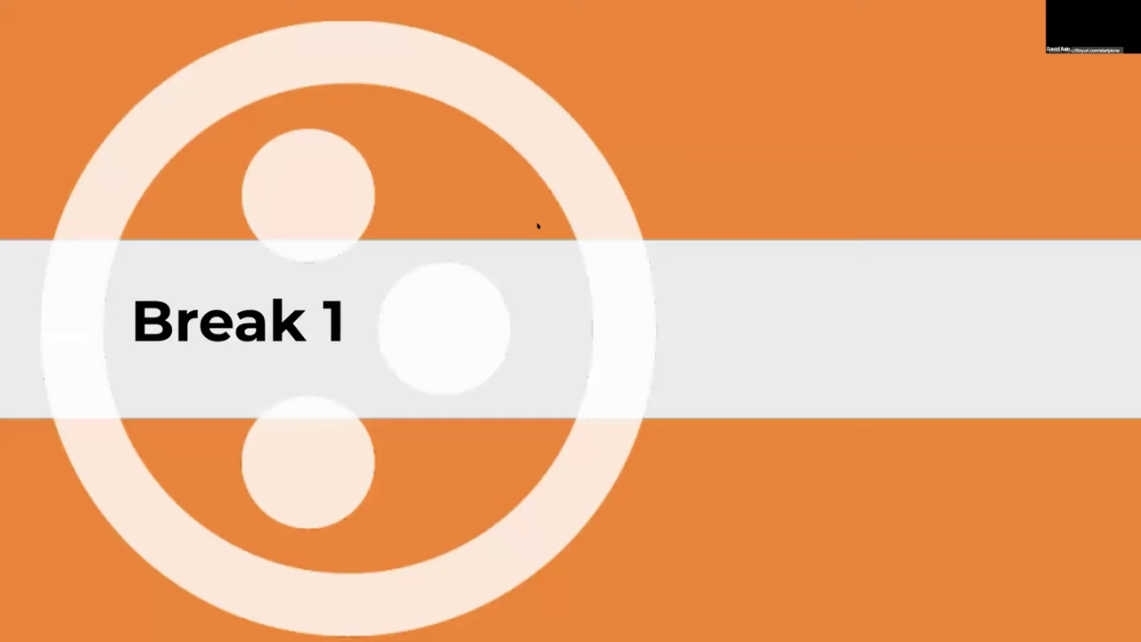
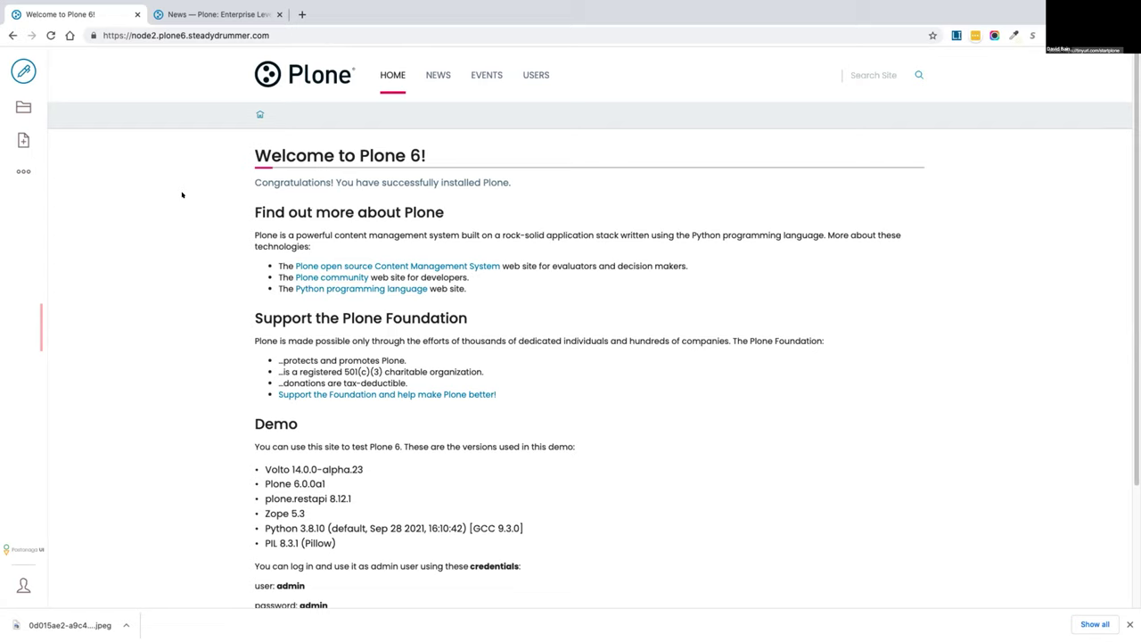
- Go to the News section and add a new, empty News Item there
click(15, 138)
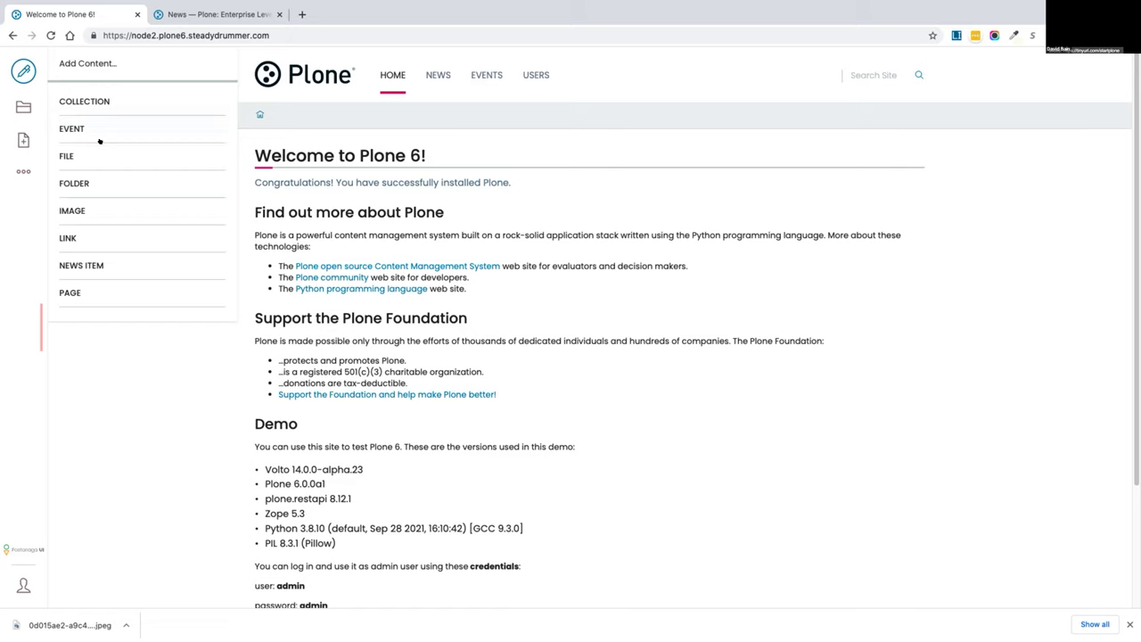
triple_click(99, 63)
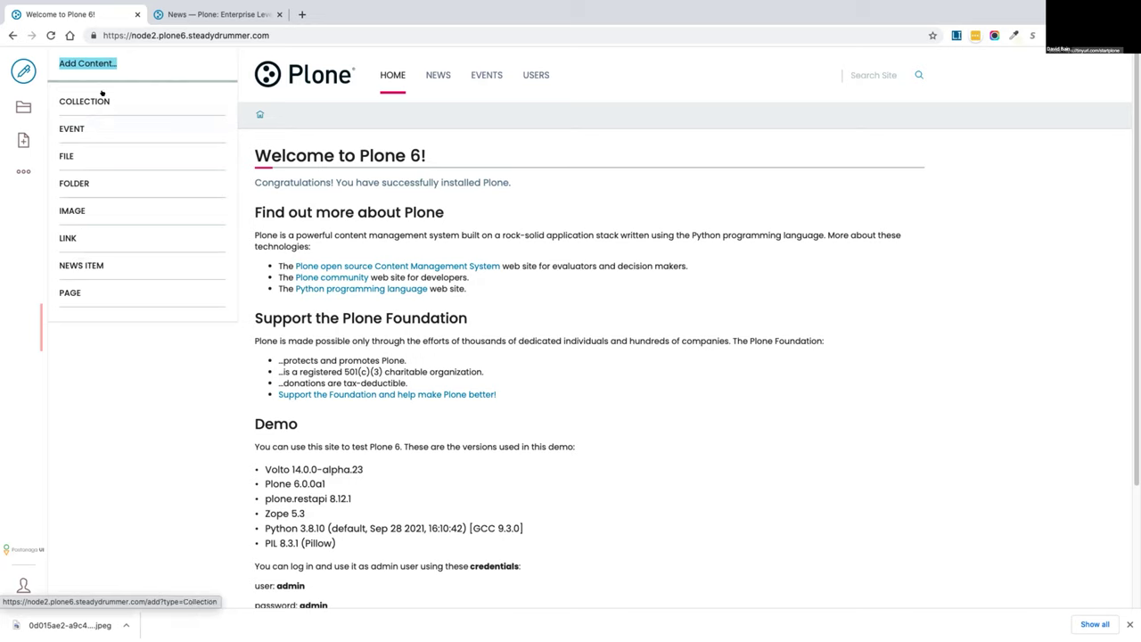
click(110, 404)
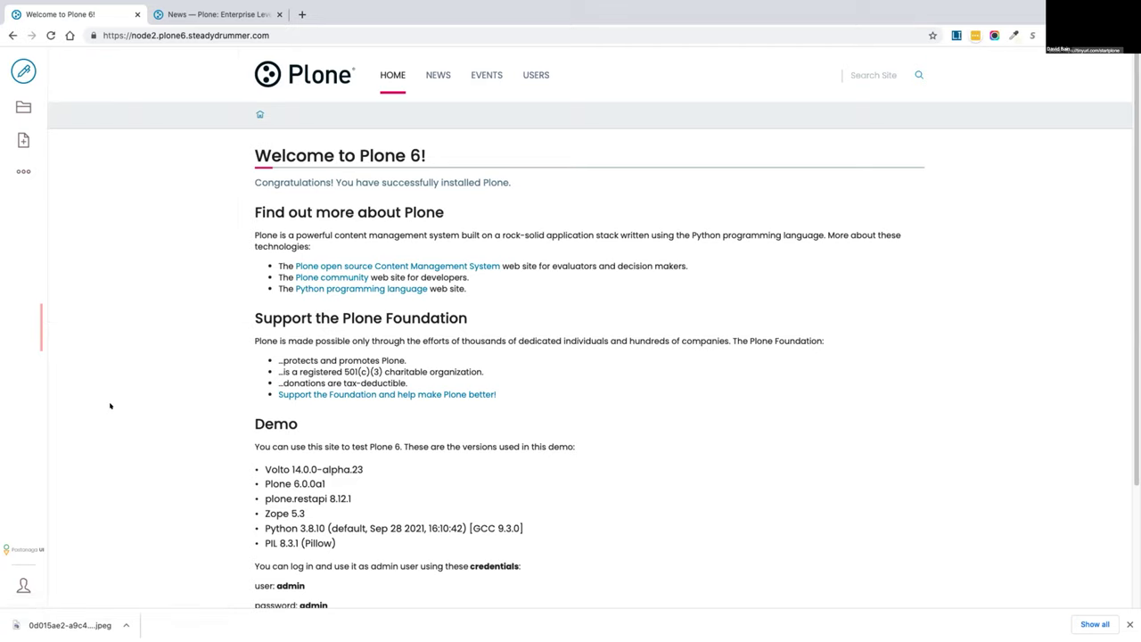
click(407, 102)
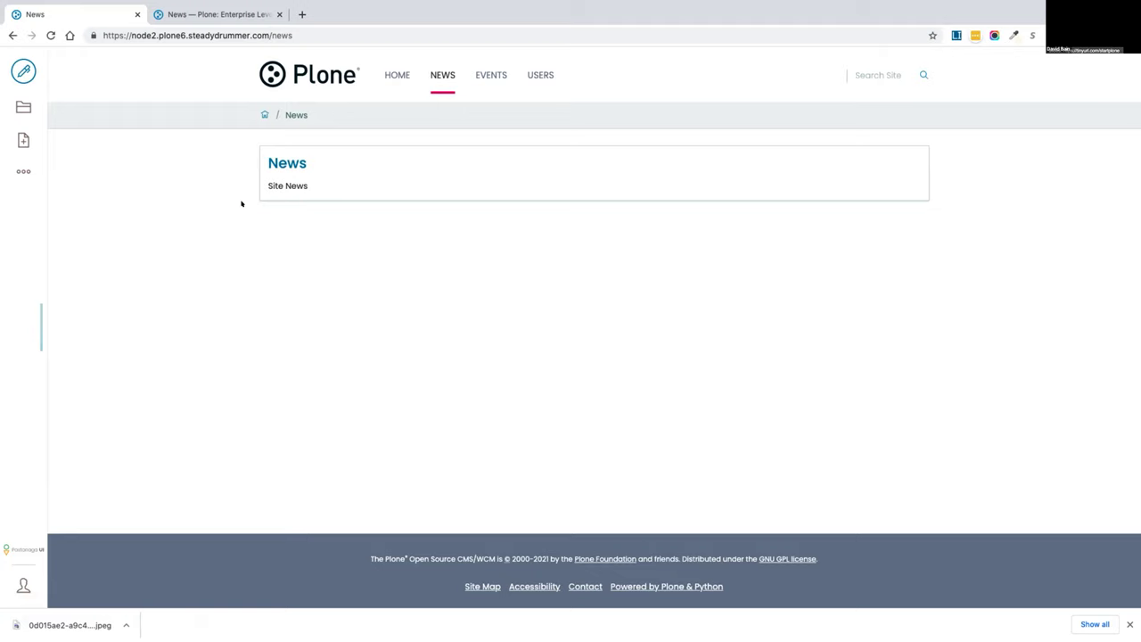
click(16, 139)
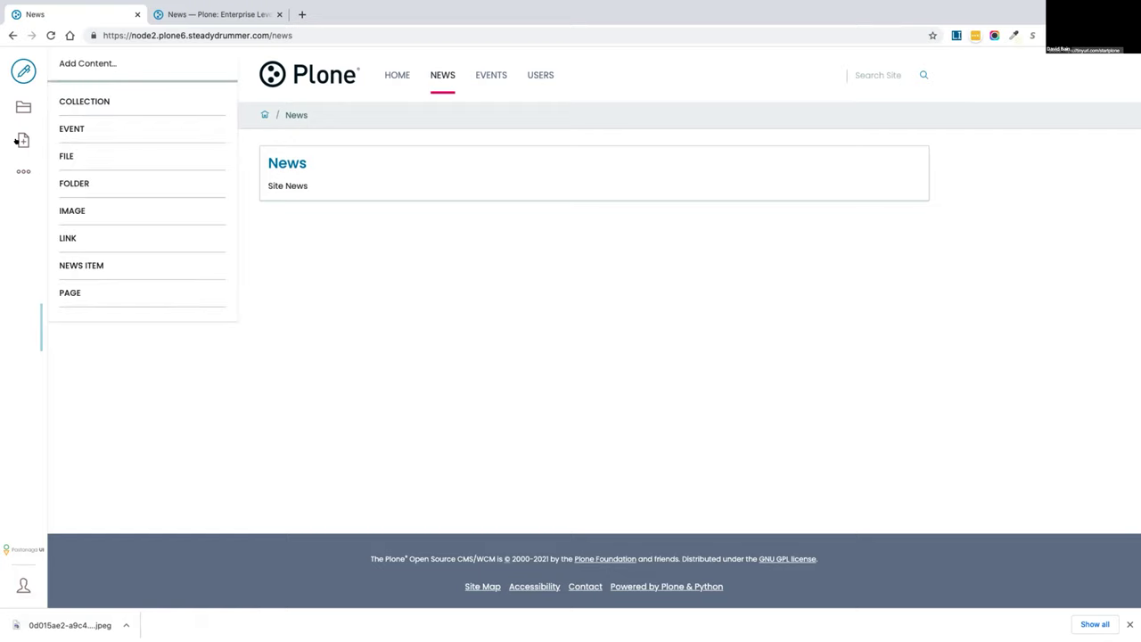
click(82, 265)
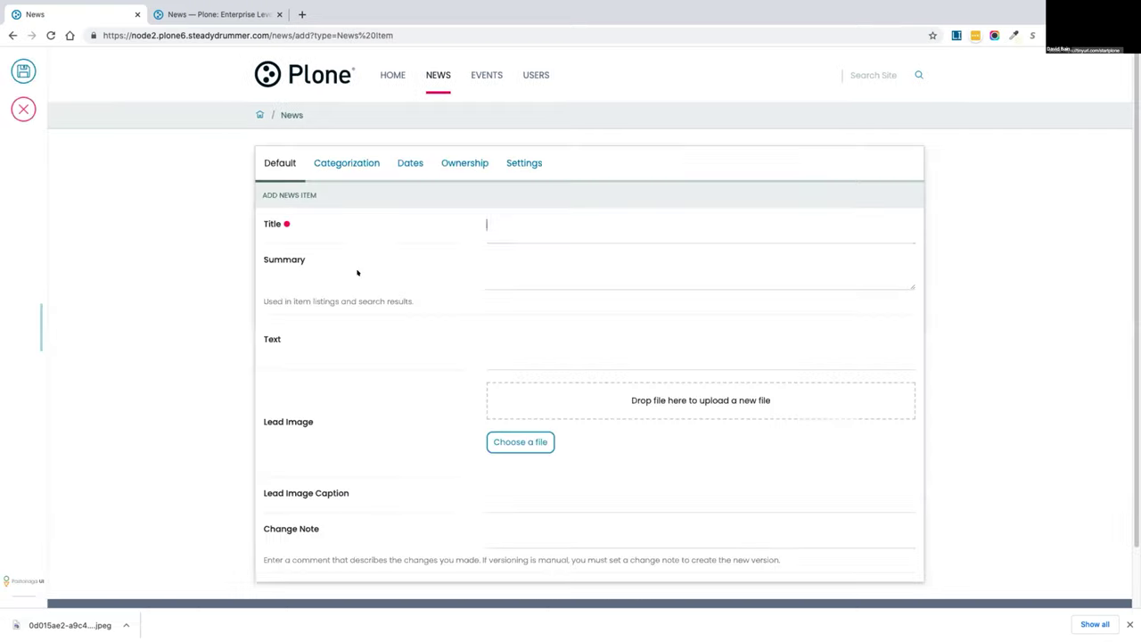
- Open the Plone 6.0.0a1 Alpha article on plone.org and save its Plone logo image to disk
click(222, 15)
scroll(213, 252, down, 2)
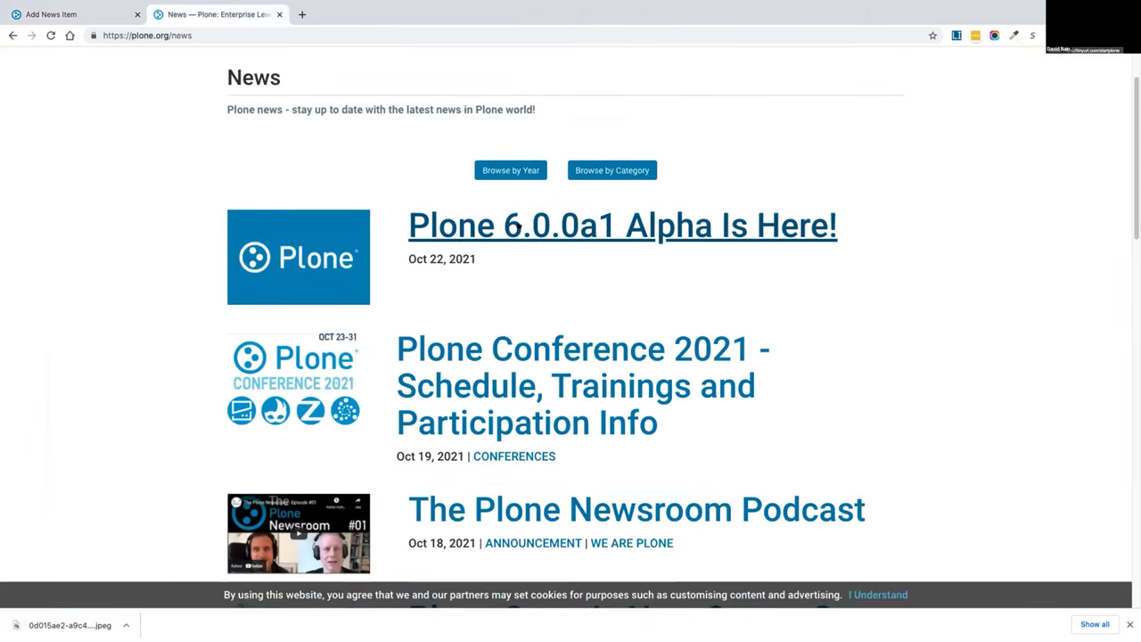
click(156, 245)
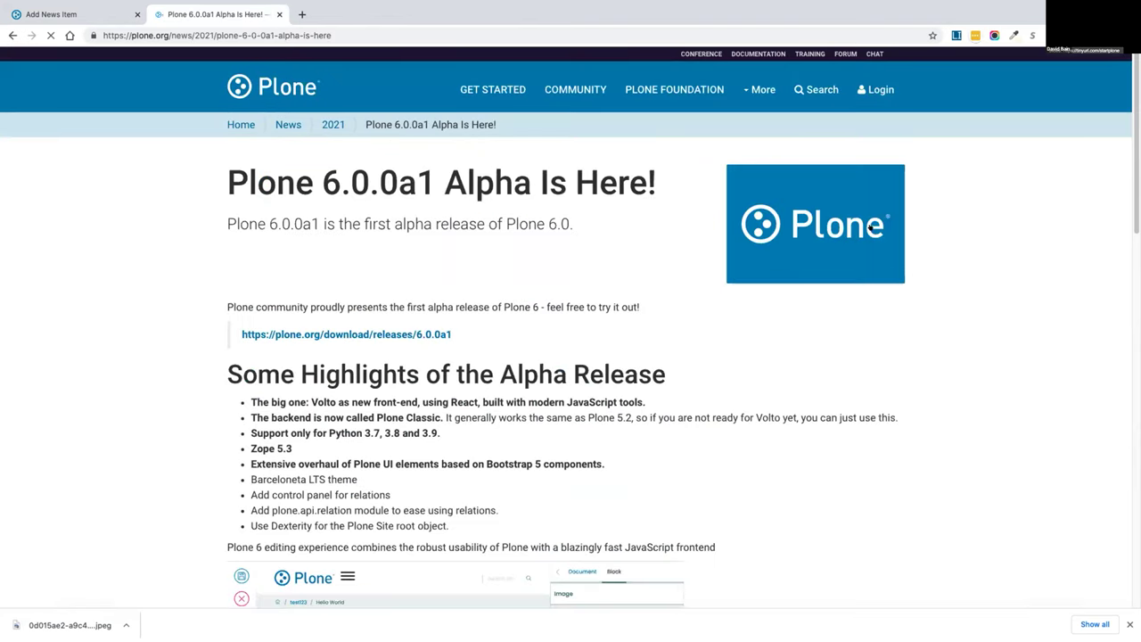
right_click(807, 211)
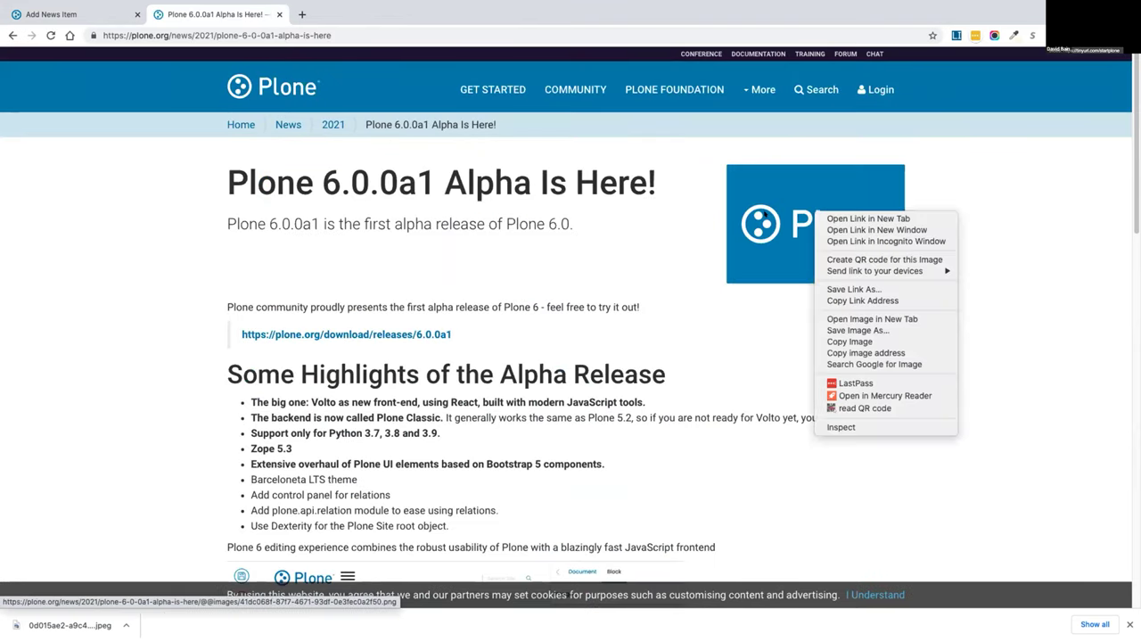
click(774, 215)
click(774, 215)
right_click(532, 370)
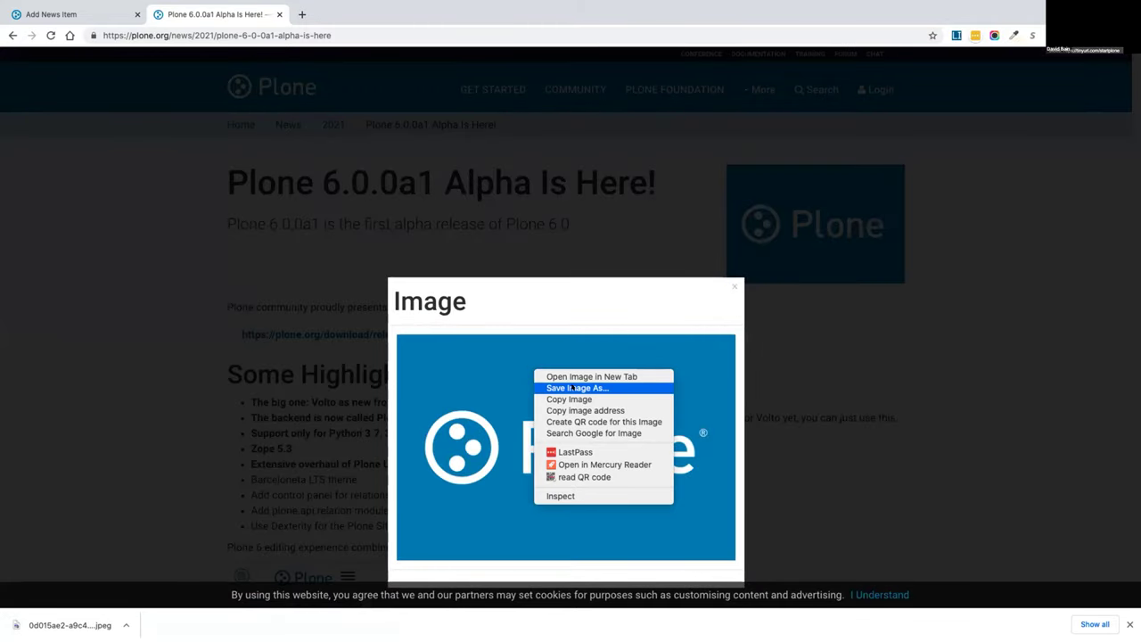
click(580, 389)
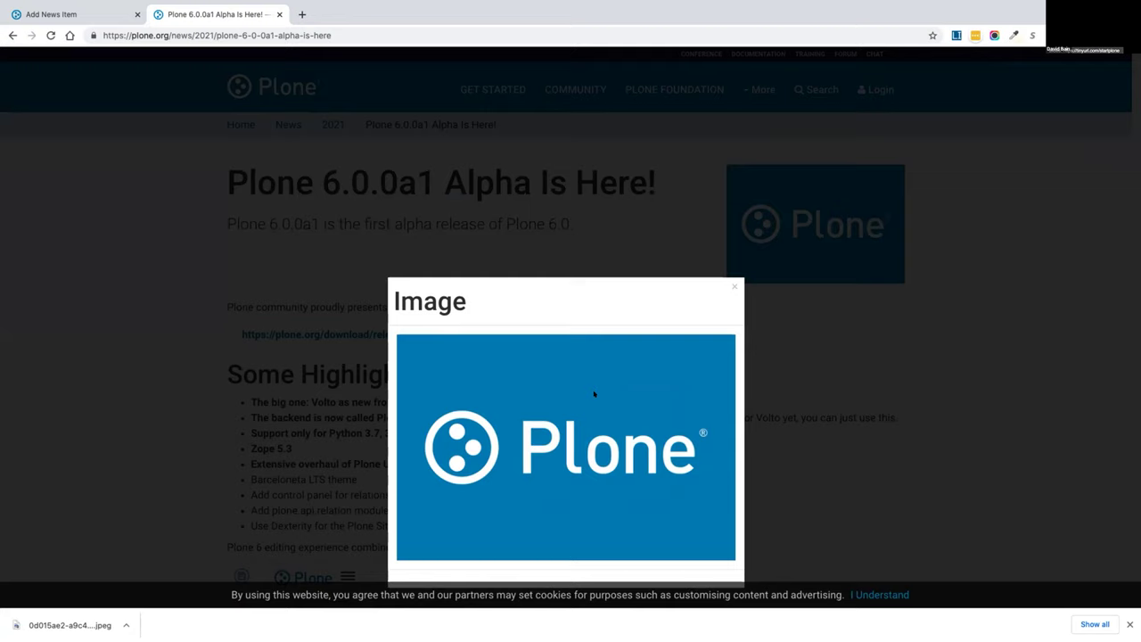
key(Return)
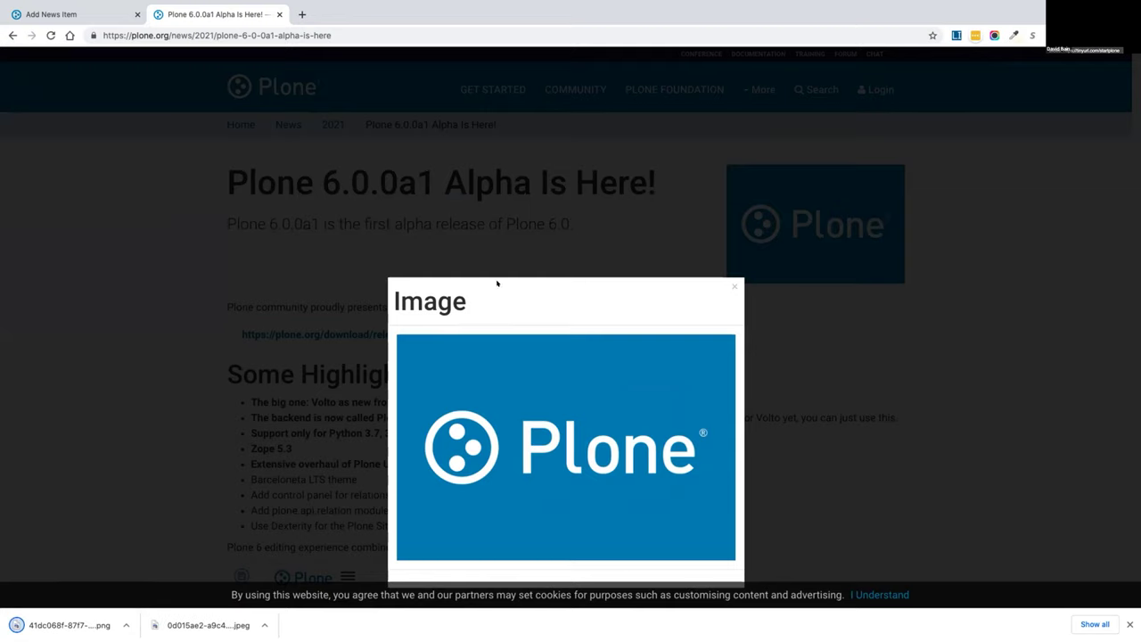
click(731, 286)
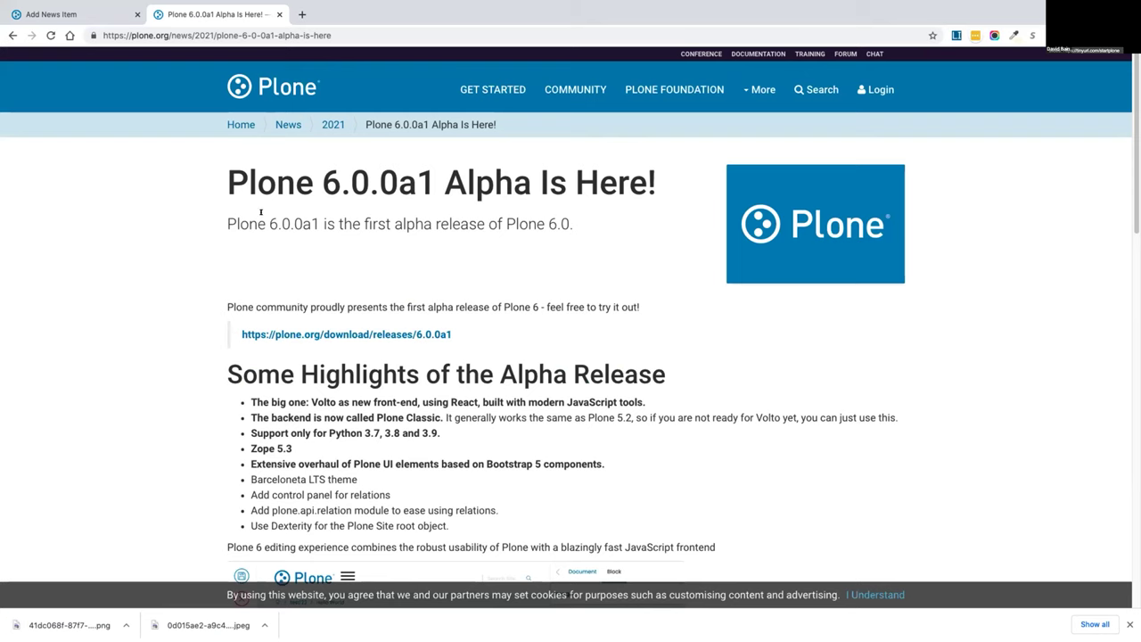
- Copy the article headline into the Title field as 'Plone 6.0.0a1 Alpha Is Here!'
drag(223, 175, 657, 184)
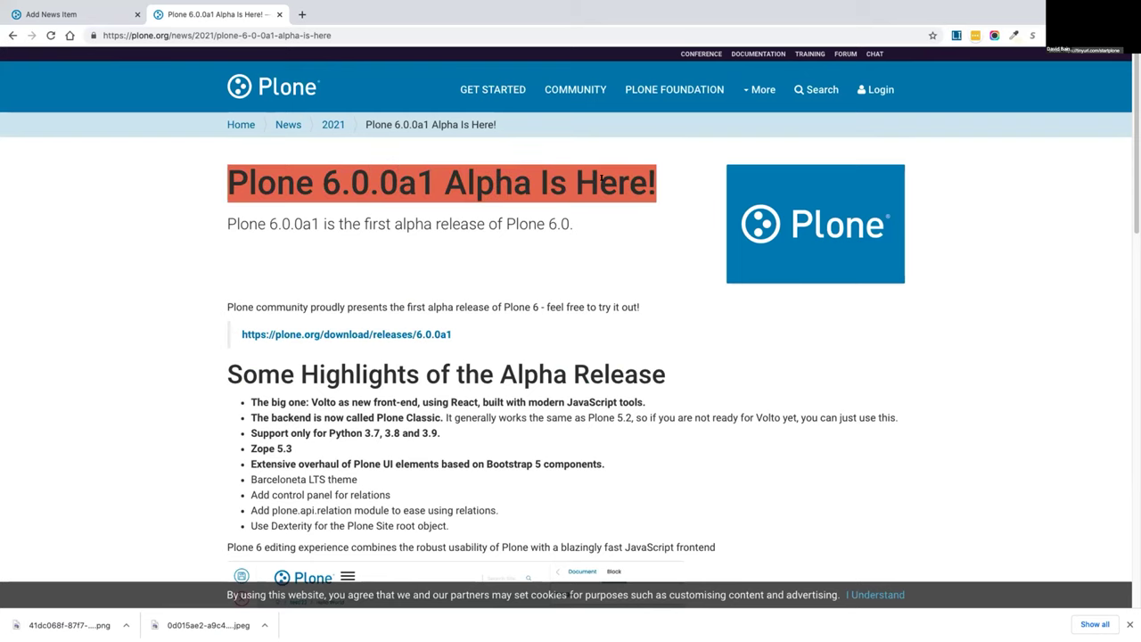
right_click(606, 183)
click(624, 207)
click(62, 15)
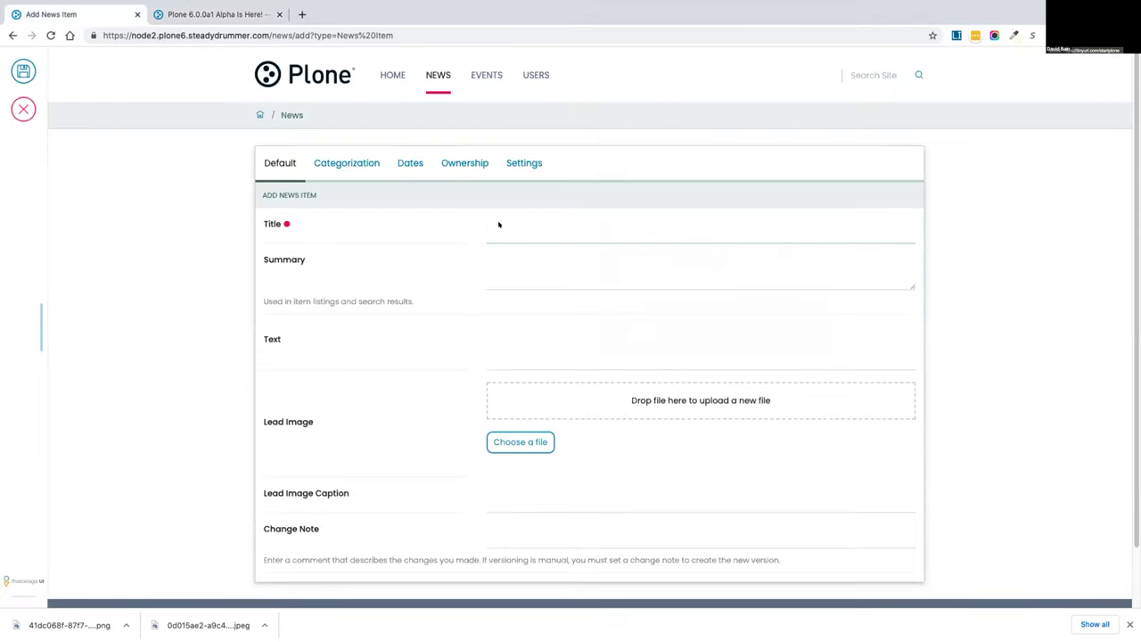
right_click(499, 225)
click(517, 297)
click(498, 278)
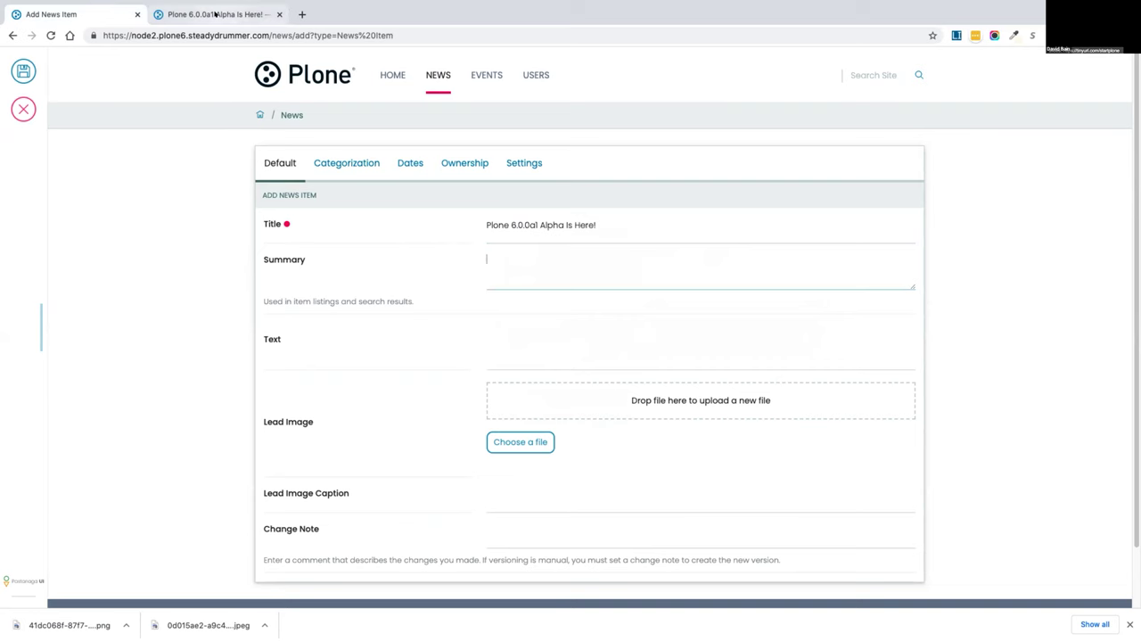
- Copy the article's subtitle line into the Summary field
click(213, 15)
drag(222, 217, 574, 228)
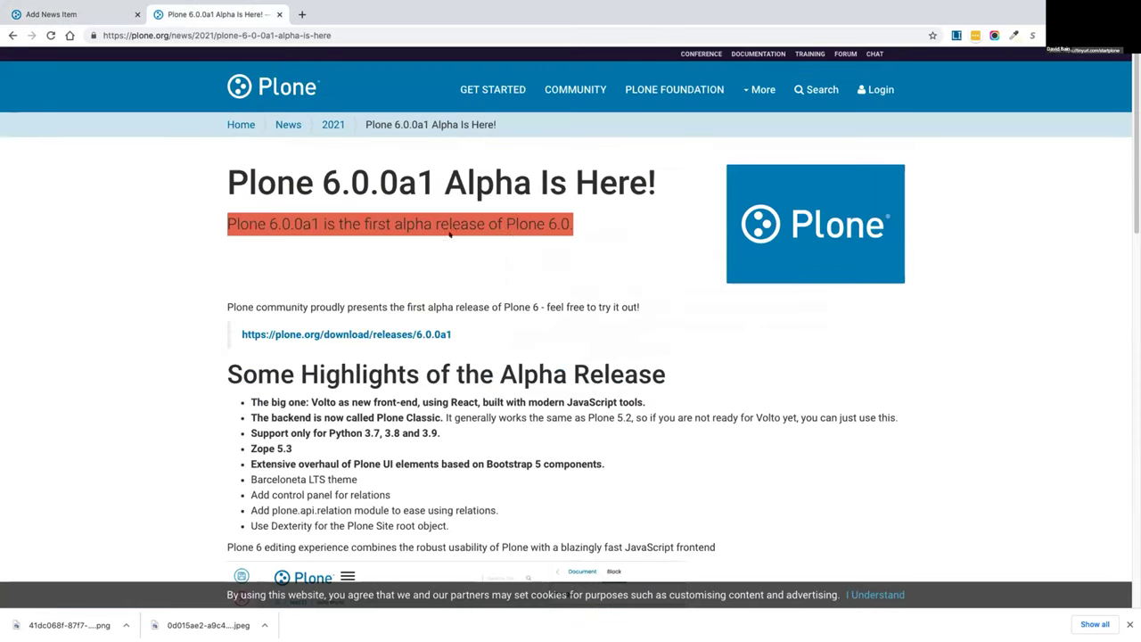
right_click(509, 233)
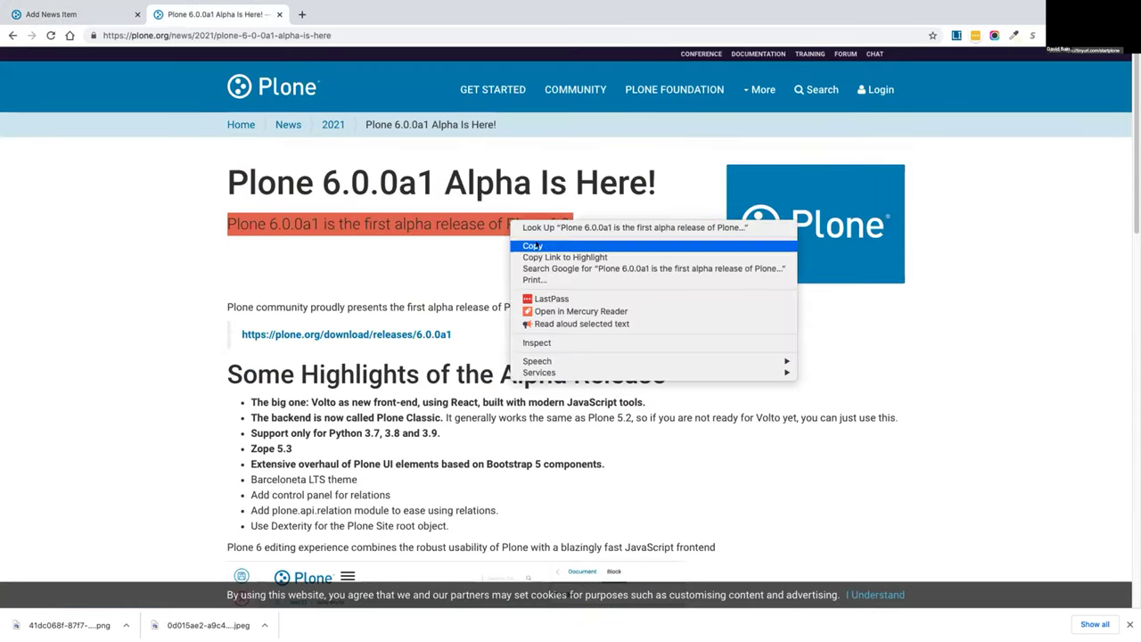
click(530, 245)
click(79, 14)
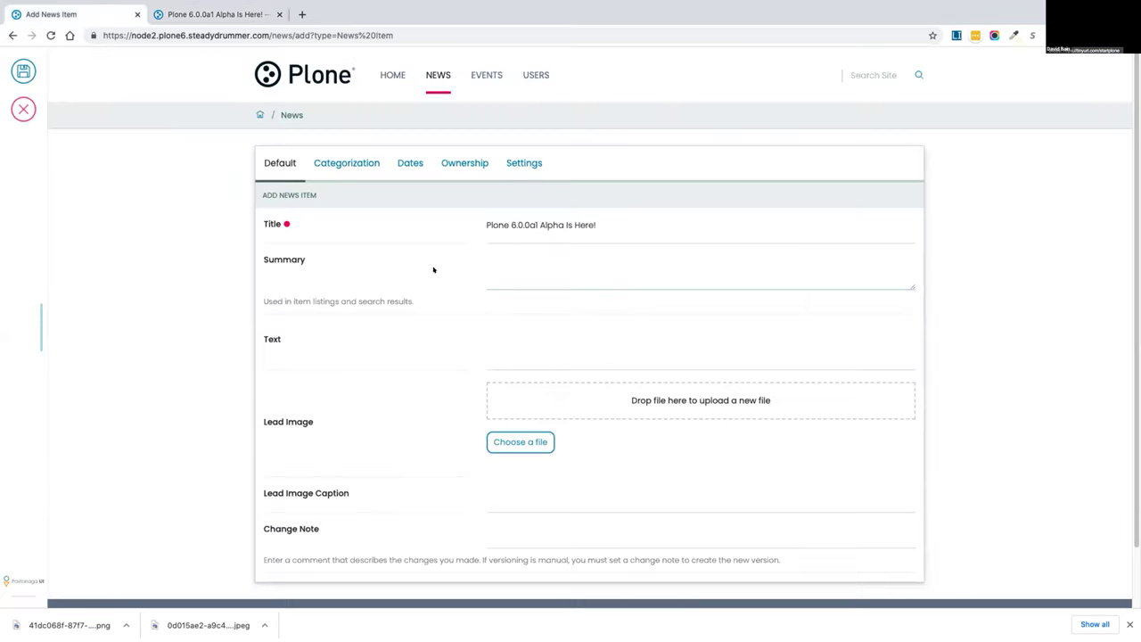
click(500, 263)
right_click(499, 263)
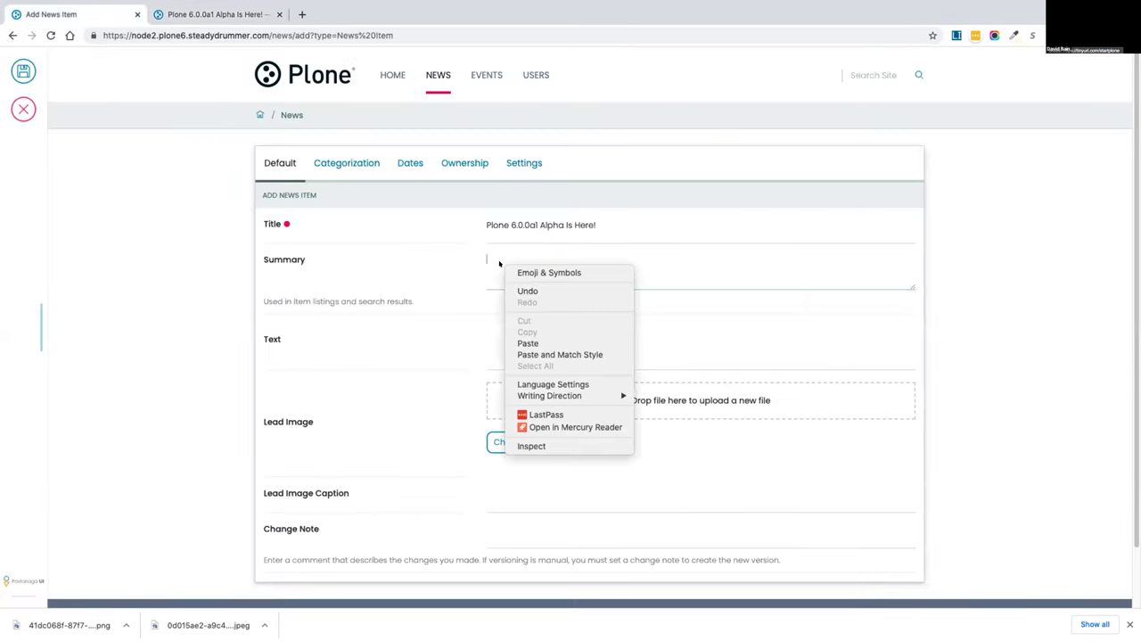
click(530, 344)
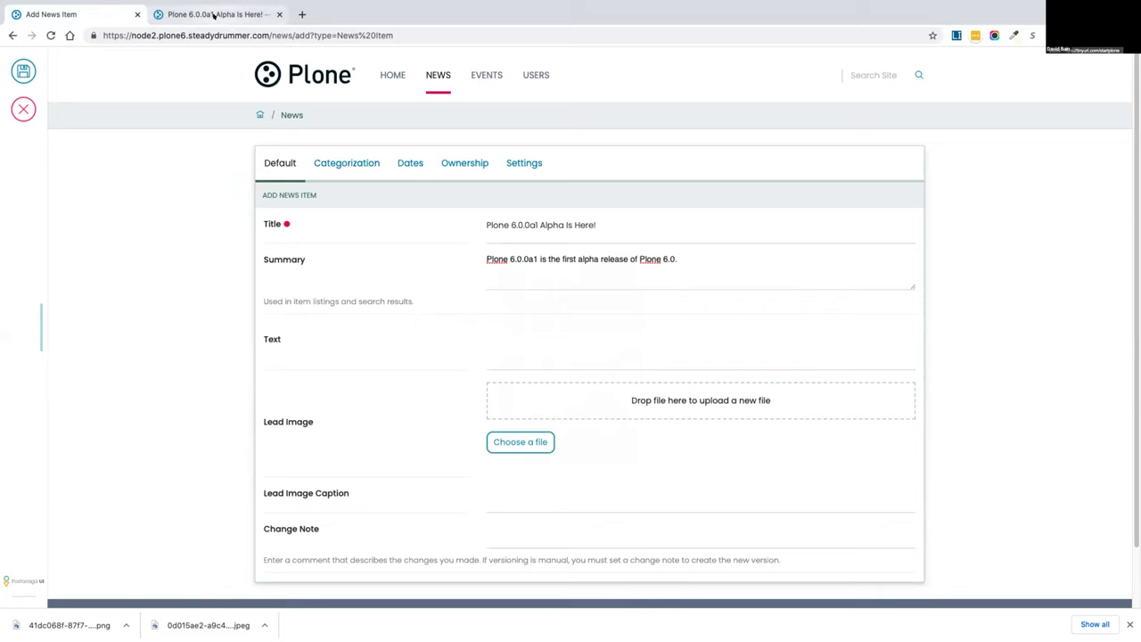
- Copy the Alpha article's body text from plone.org
click(214, 15)
scroll(224, 365, down, 3)
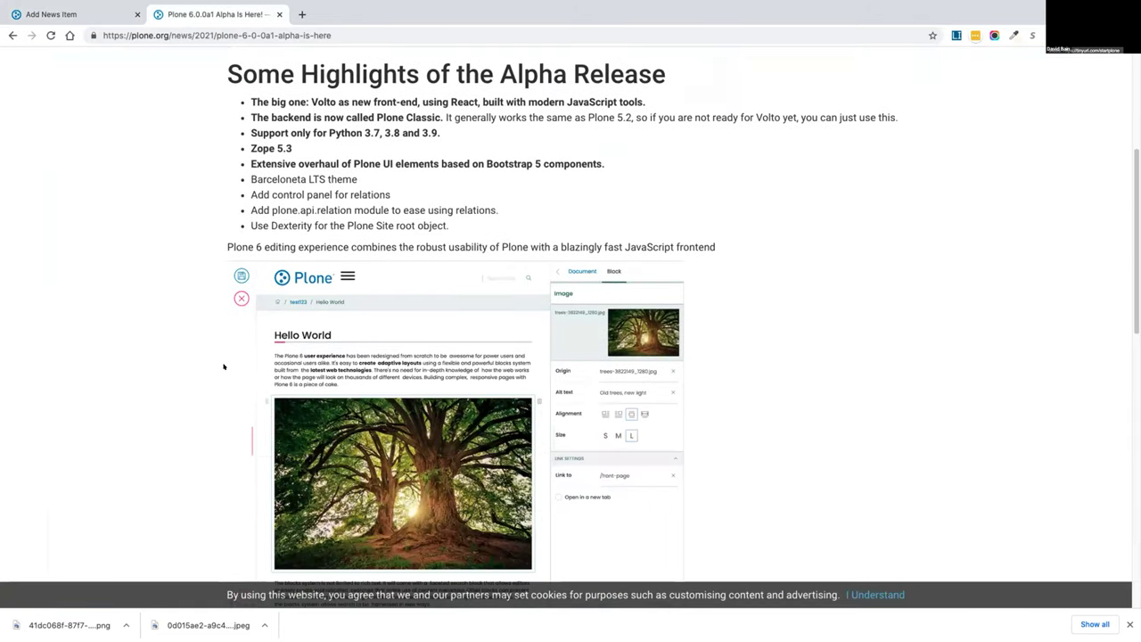
scroll(225, 366, up, 3)
scroll(224, 365, down, 1)
drag(222, 192, 851, 290)
right_click(602, 200)
click(624, 225)
click(81, 14)
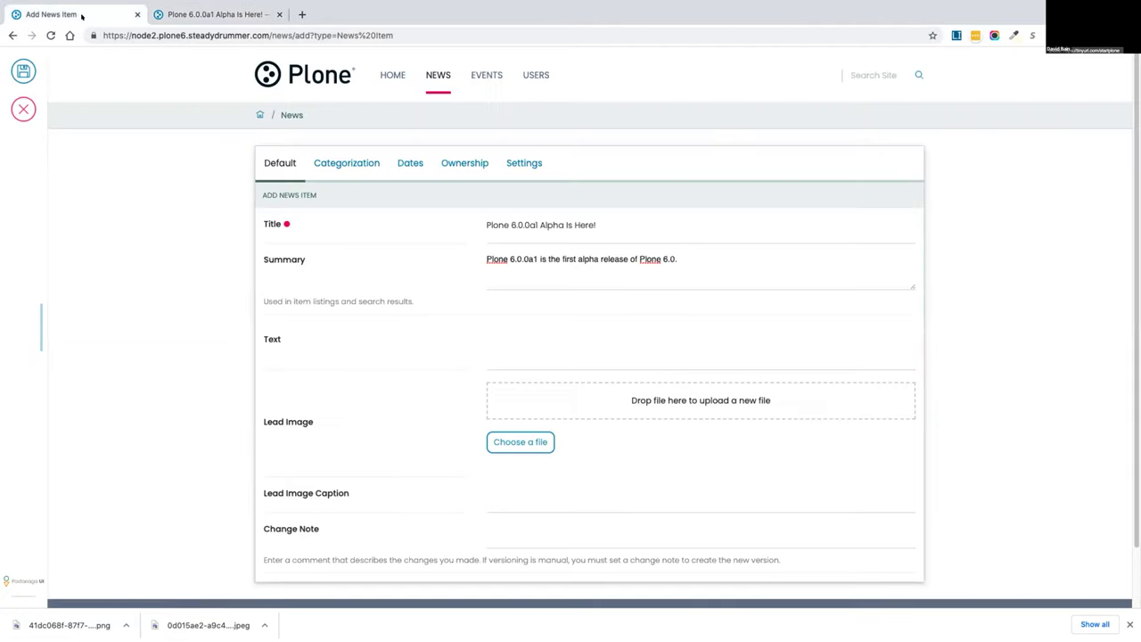
- Paste the copied article body into the Text field and compare it with the original
click(528, 339)
right_click(527, 338)
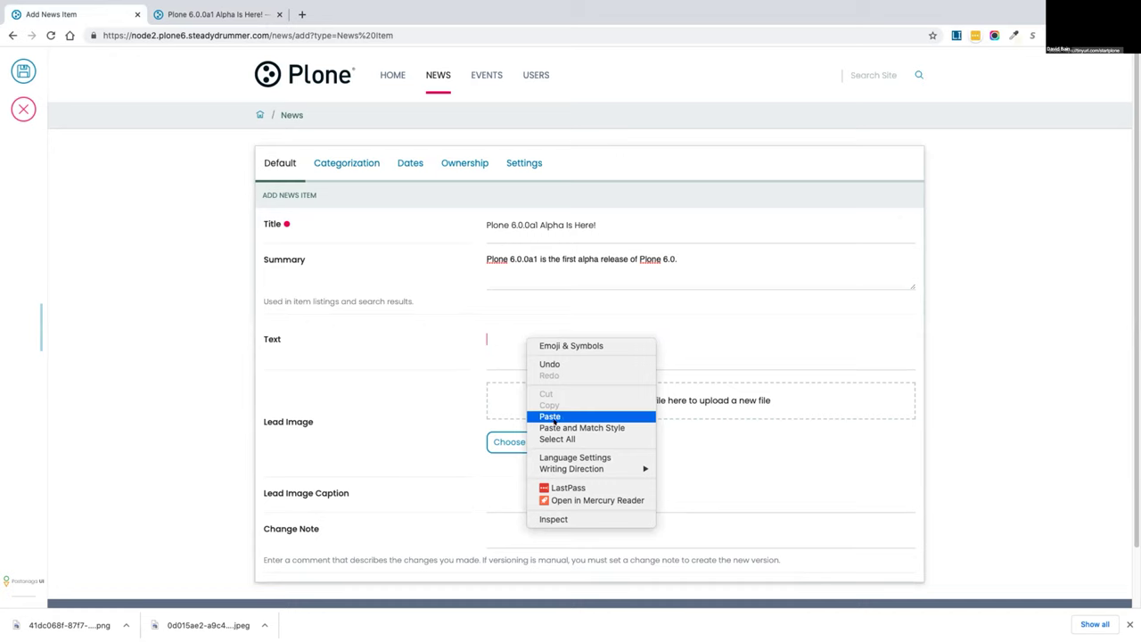
click(570, 428)
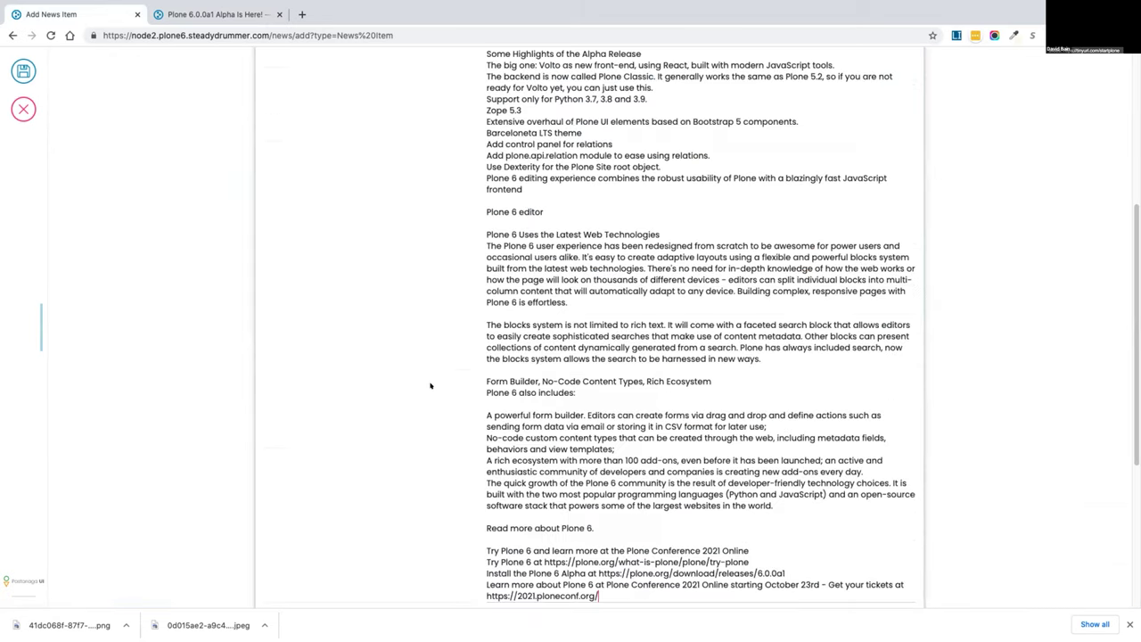
scroll(505, 299, up, 4)
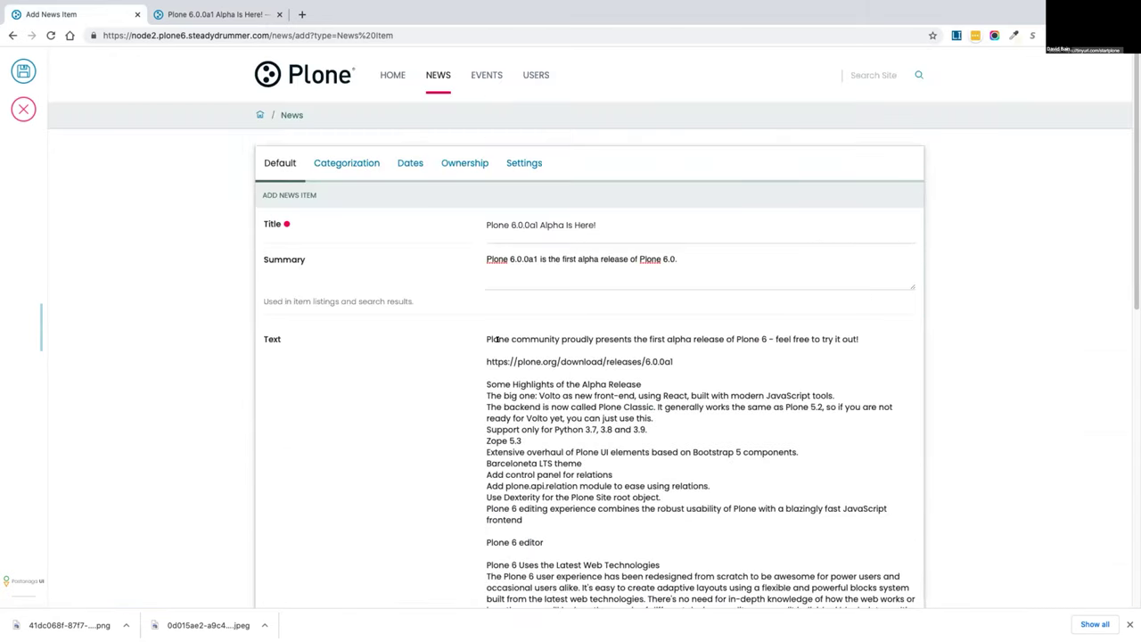
scroll(497, 339, down, 3)
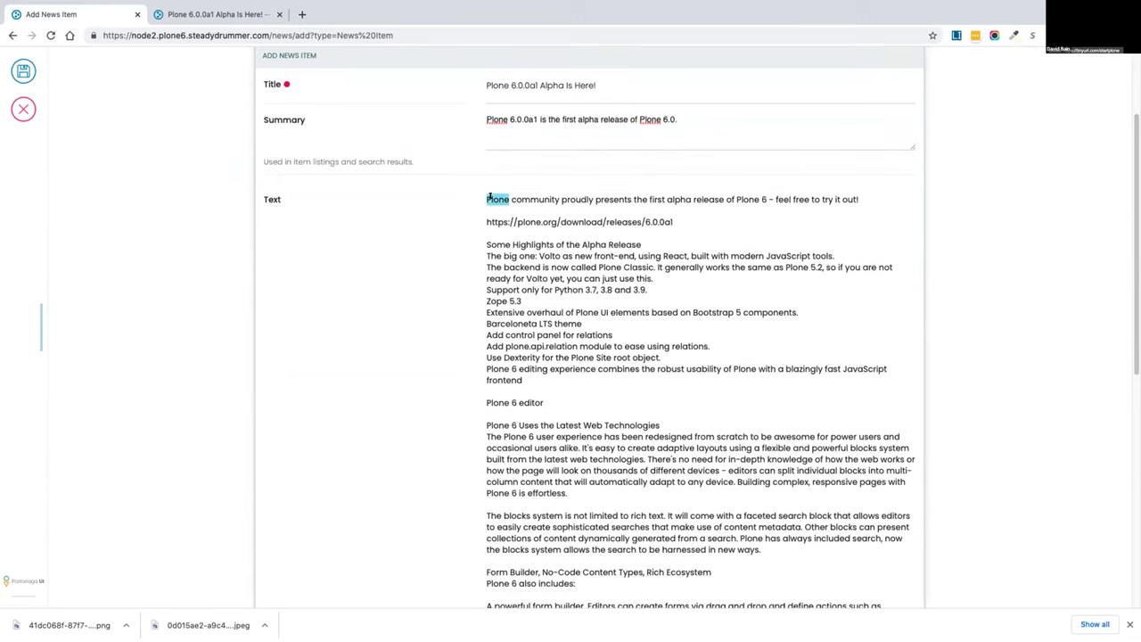
triple_click(499, 201)
click(203, 14)
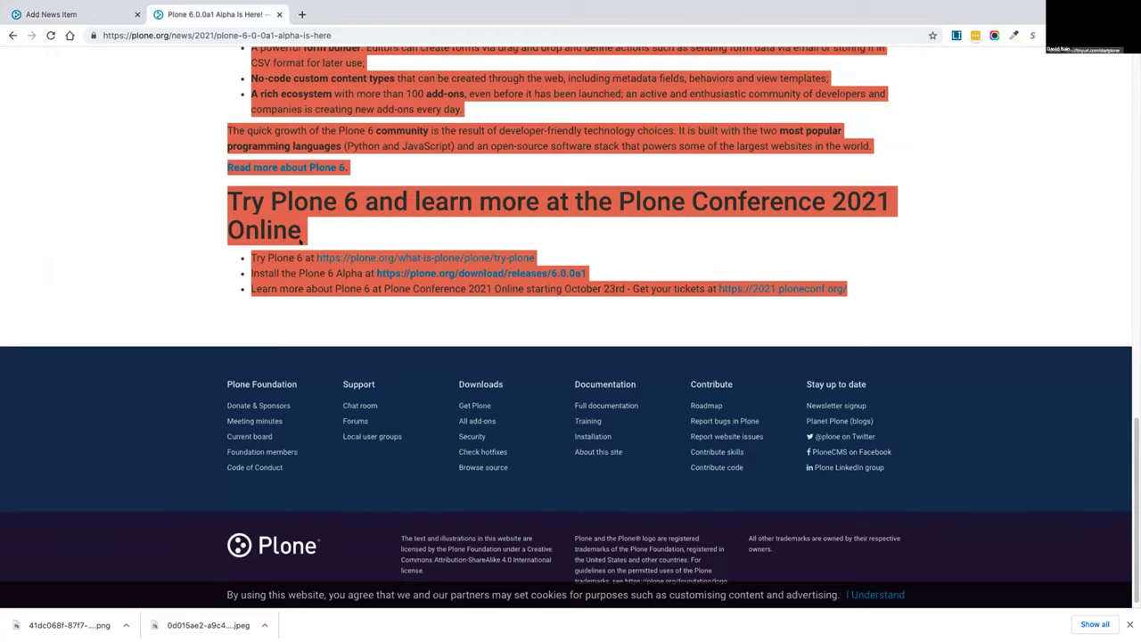
scroll(299, 241, up, 15)
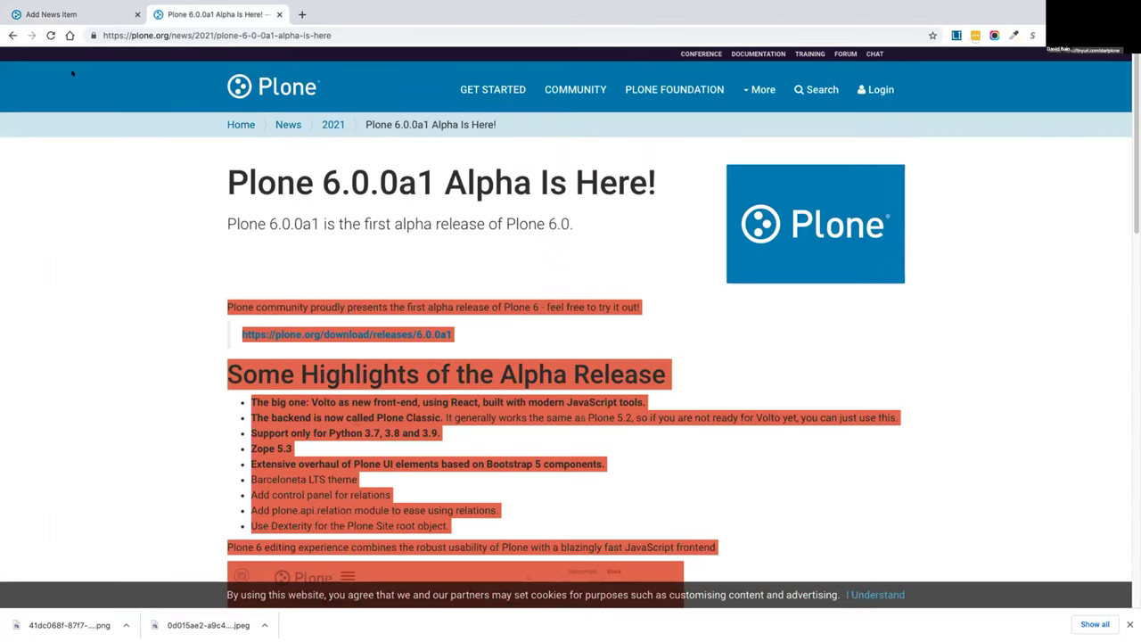
click(54, 15)
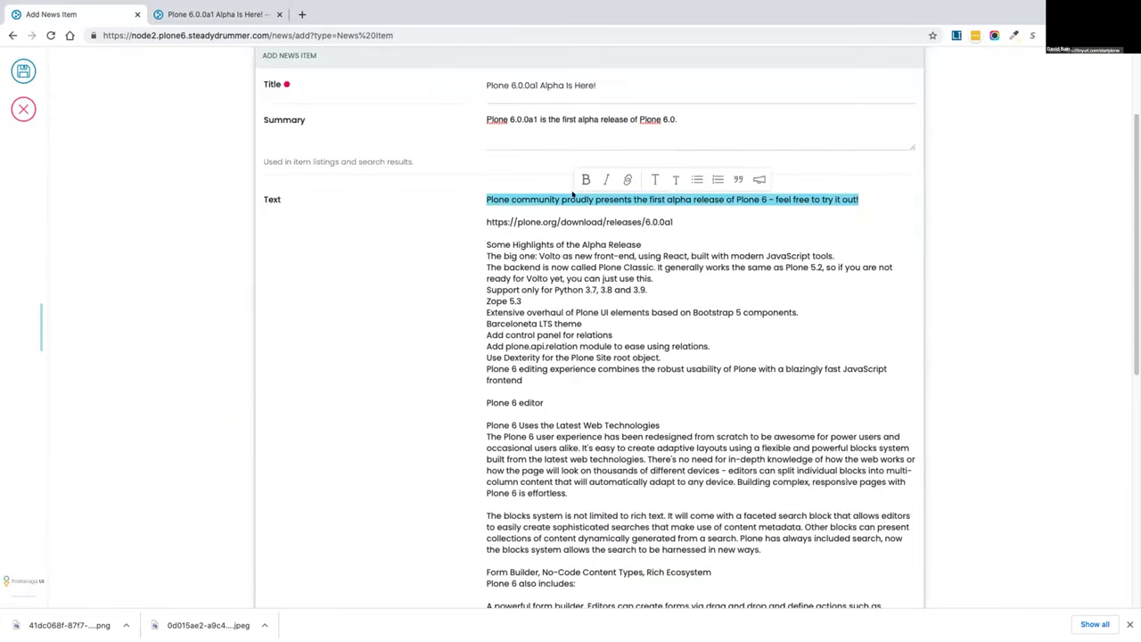
click(554, 215)
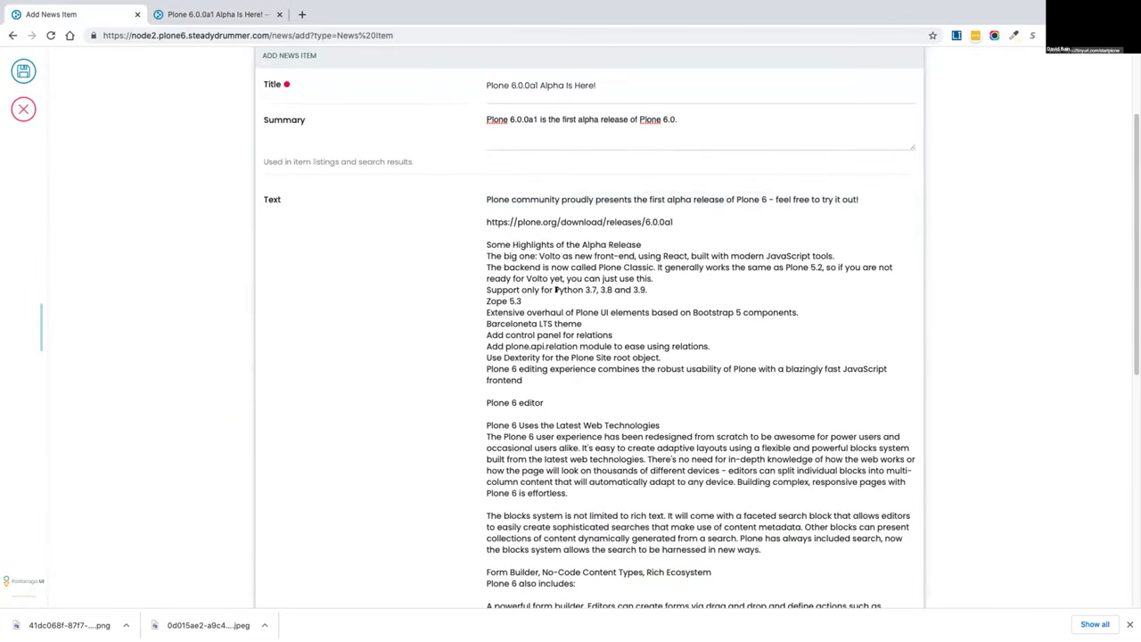
- Upload the downloaded Plone logo PNG as the news item's lead image
click(214, 20)
click(80, 16)
drag(678, 222, 485, 221)
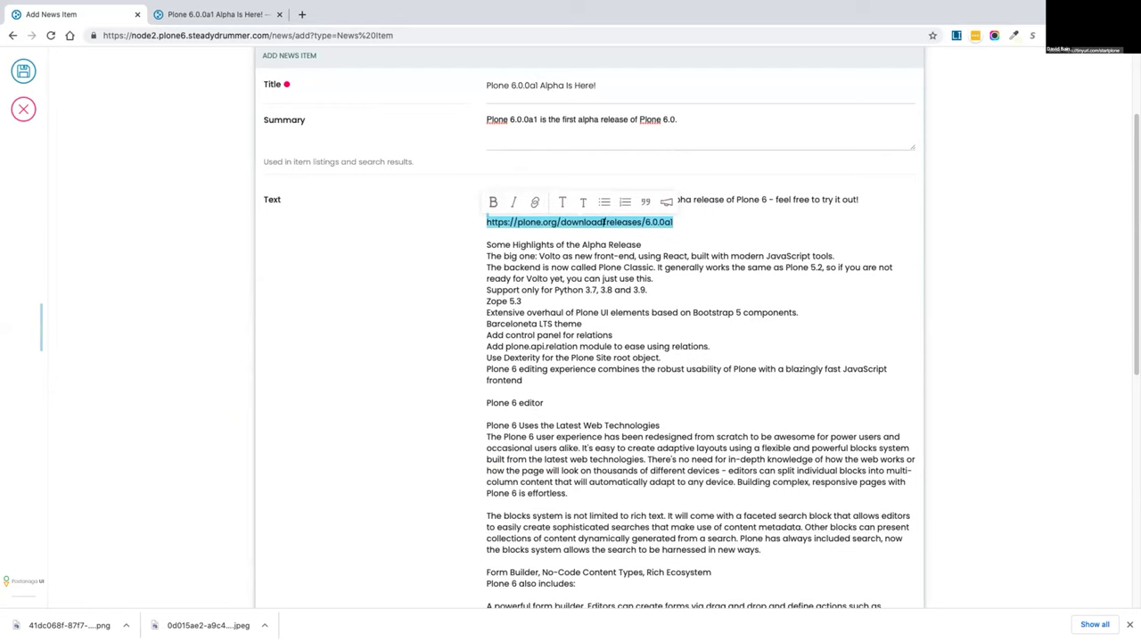
click(421, 239)
scroll(431, 354, down, 5)
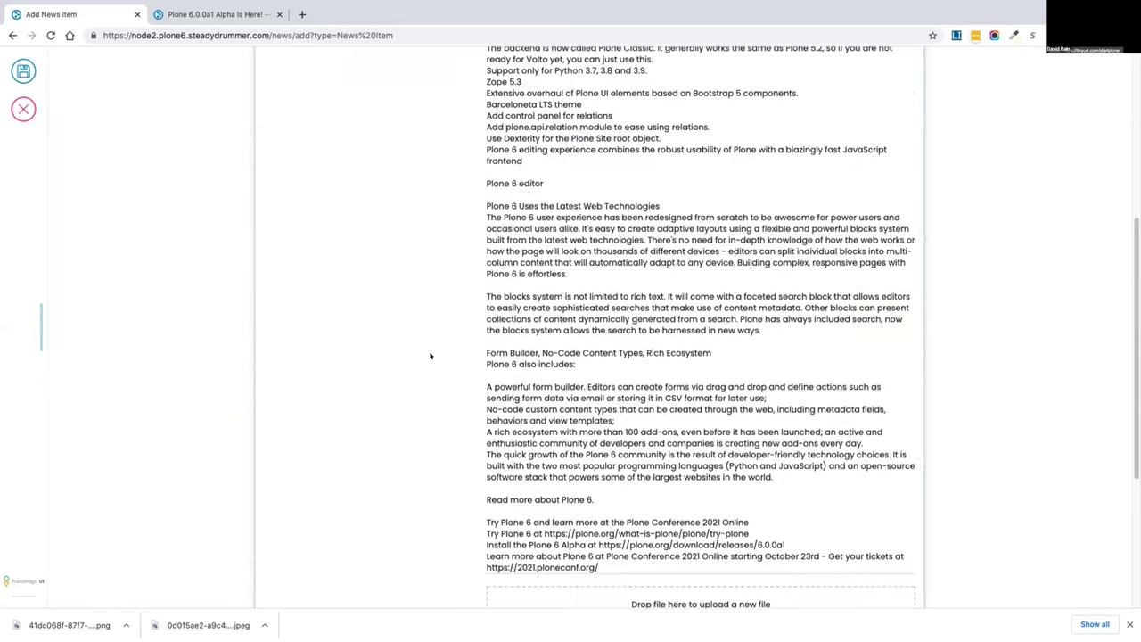
scroll(431, 350, down, 1)
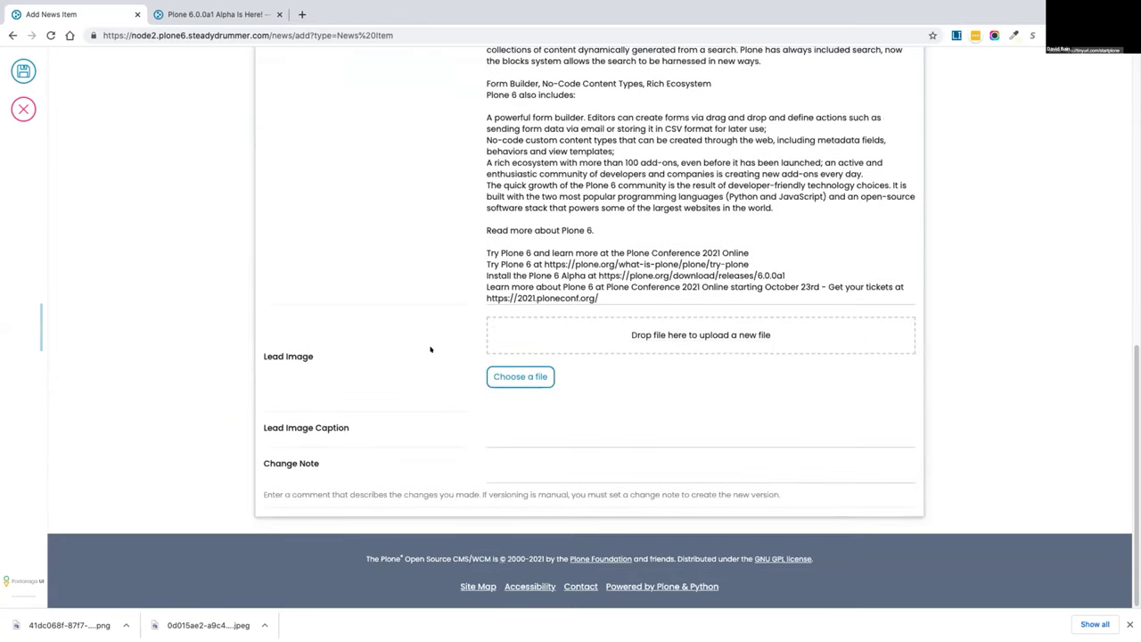
drag(72, 625, 608, 339)
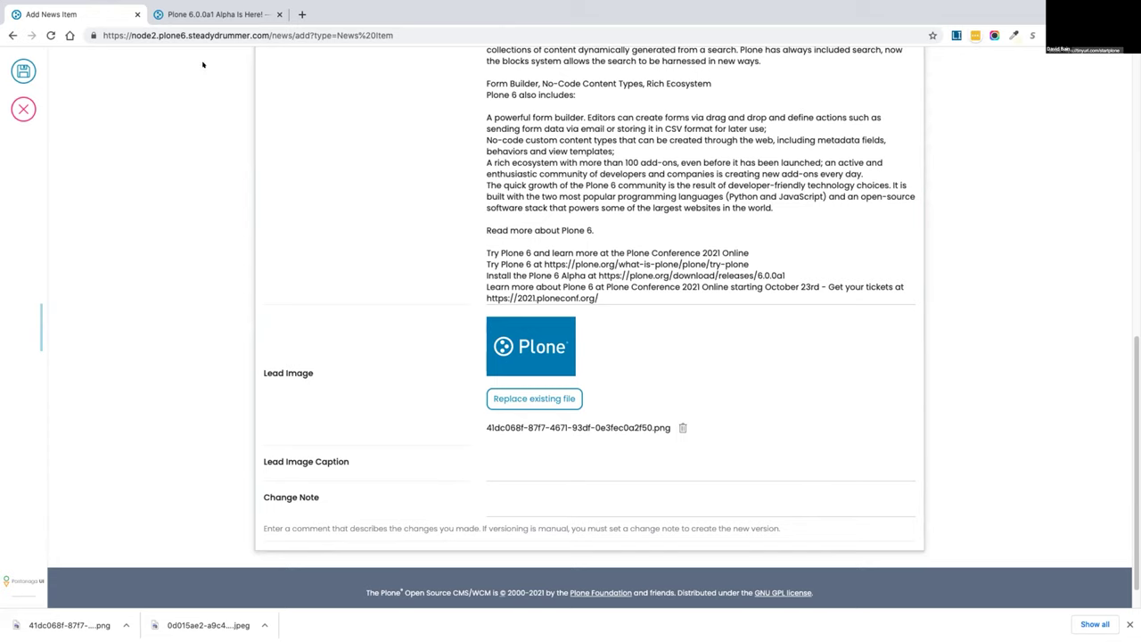
- Save the news item and reopen it for editing
click(192, 15)
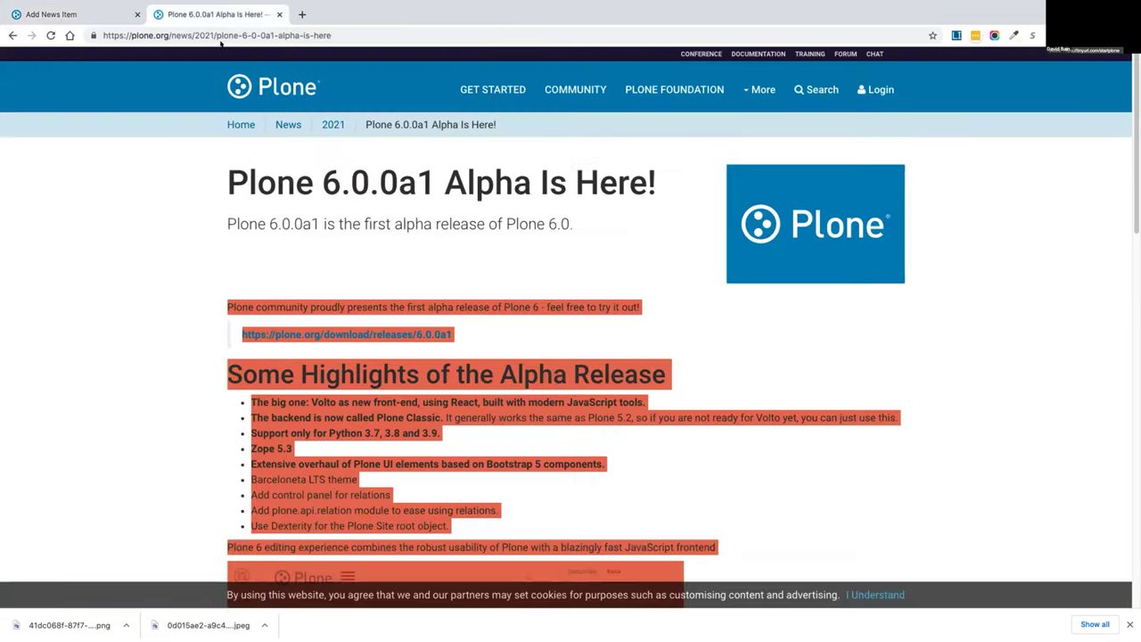
click(660, 253)
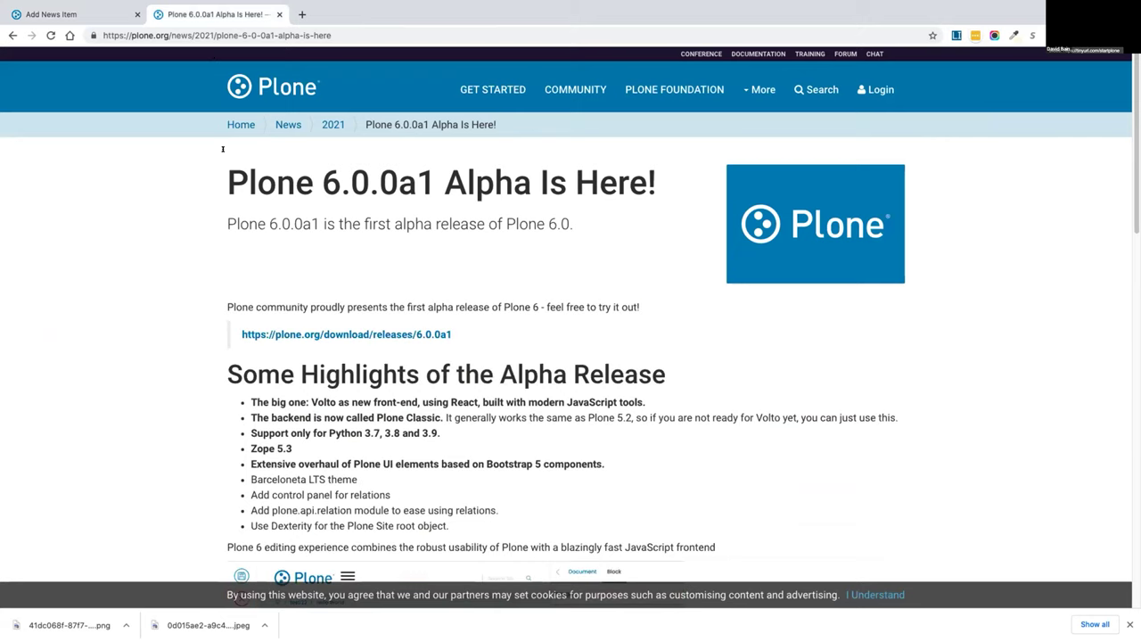
click(117, 8)
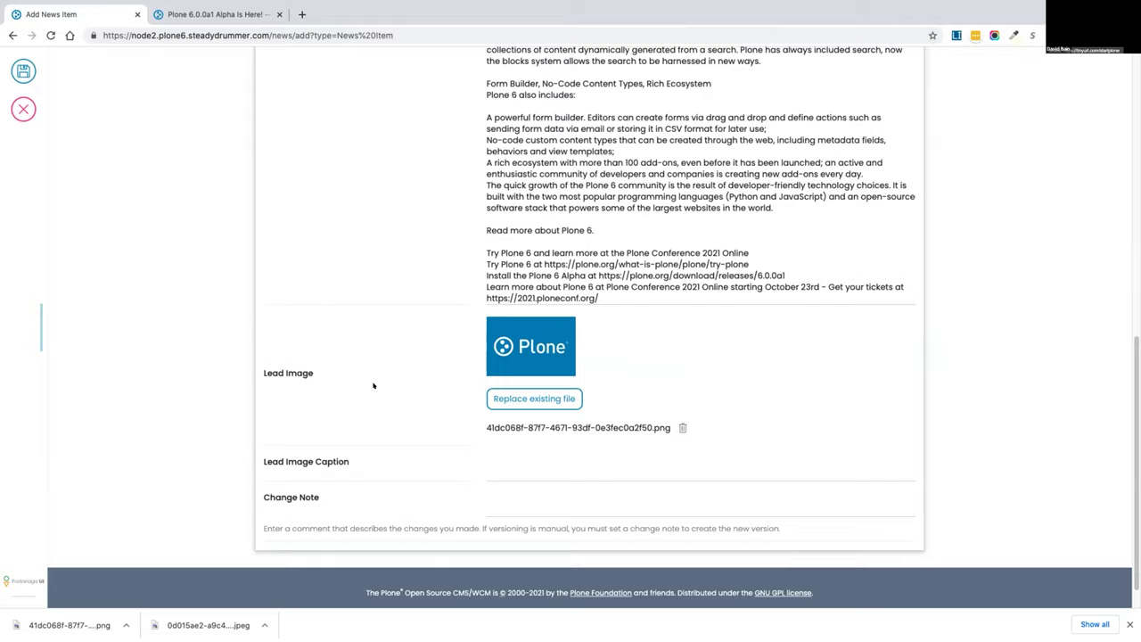
scroll(373, 386, up, 15)
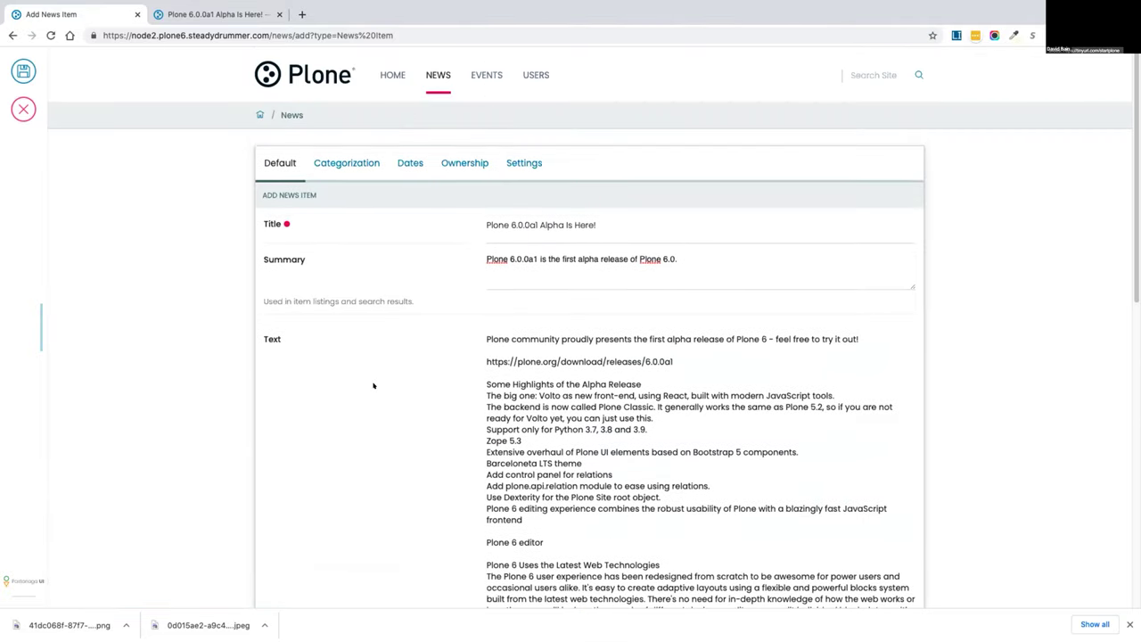
click(23, 71)
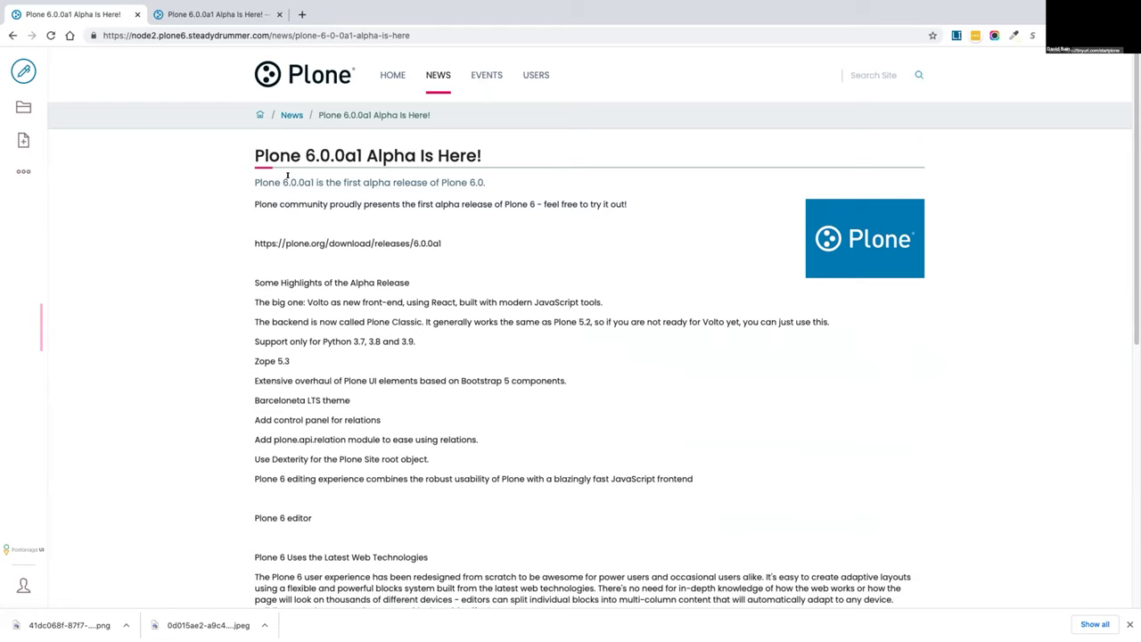
click(20, 72)
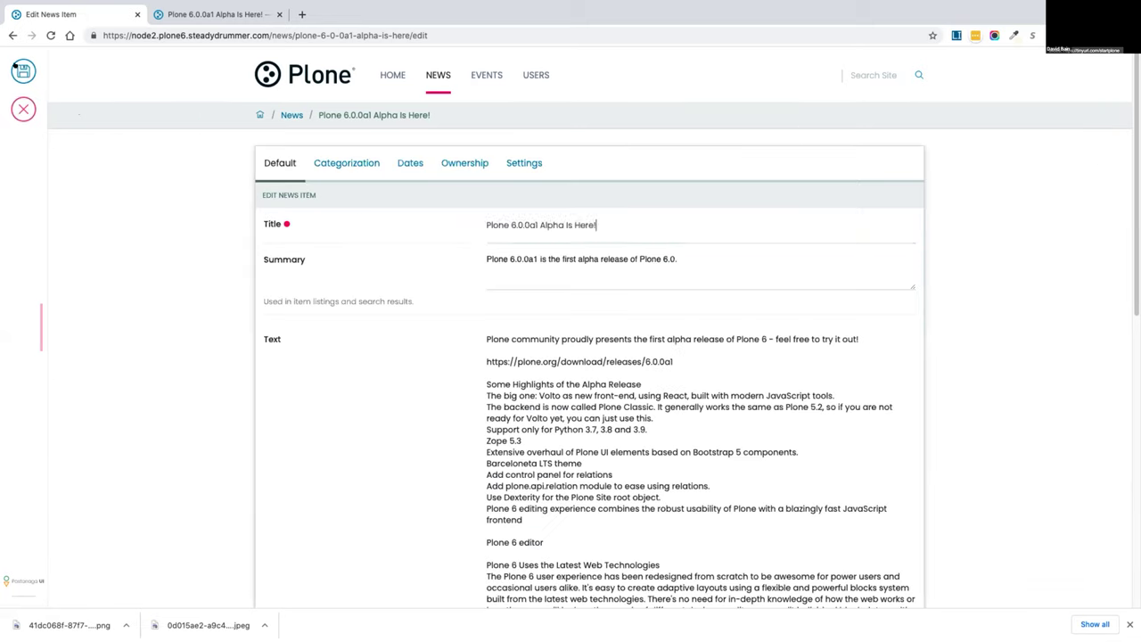
- Format 'Some Highlights of the Alpha Release' as a heading and compare with the original article
triple_click(489, 381)
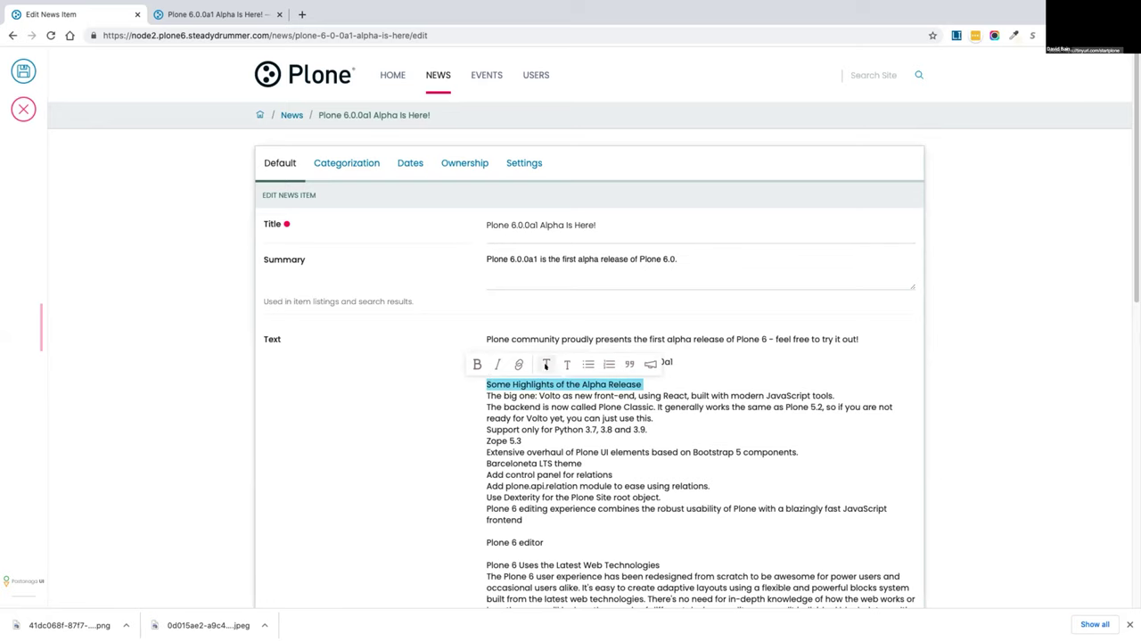
click(545, 363)
scroll(488, 530, down, 3)
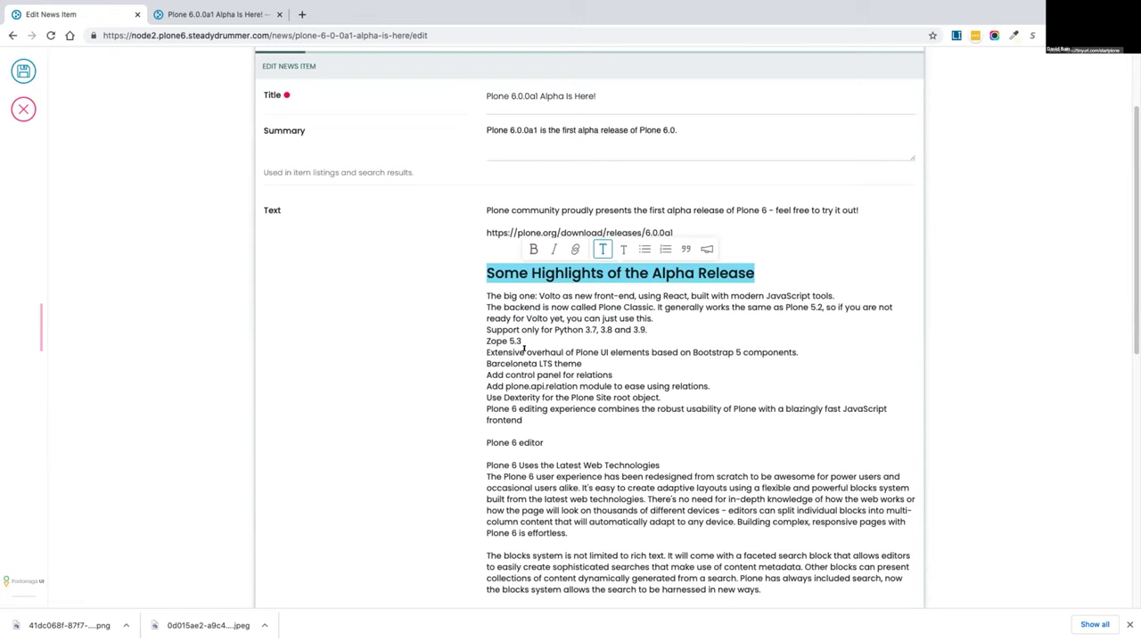
click(211, 11)
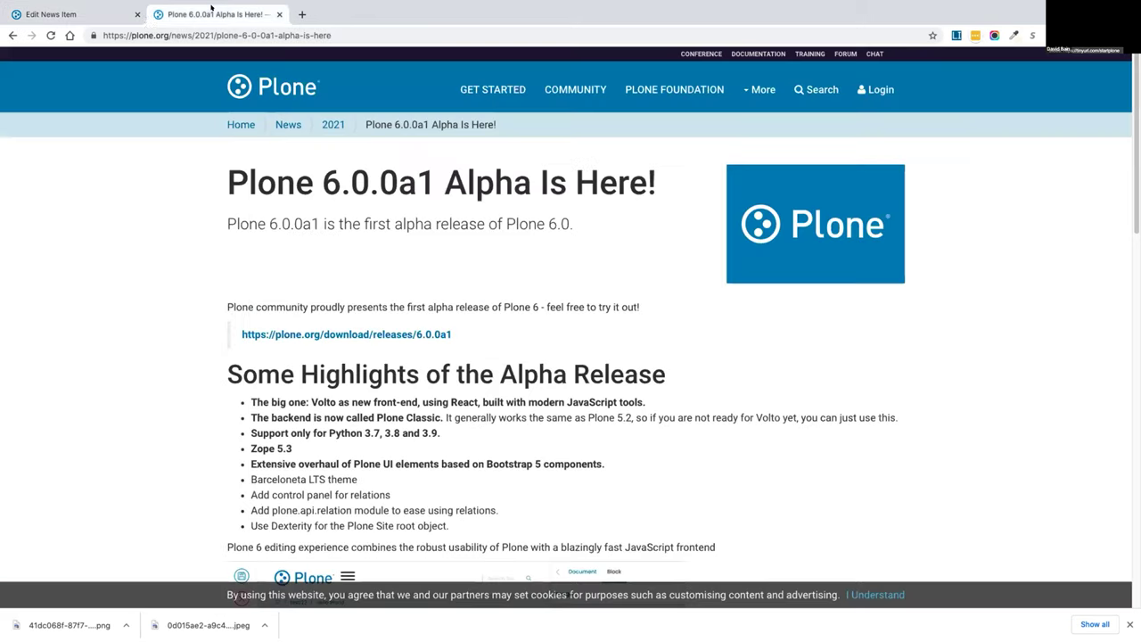
scroll(249, 378, down, 5)
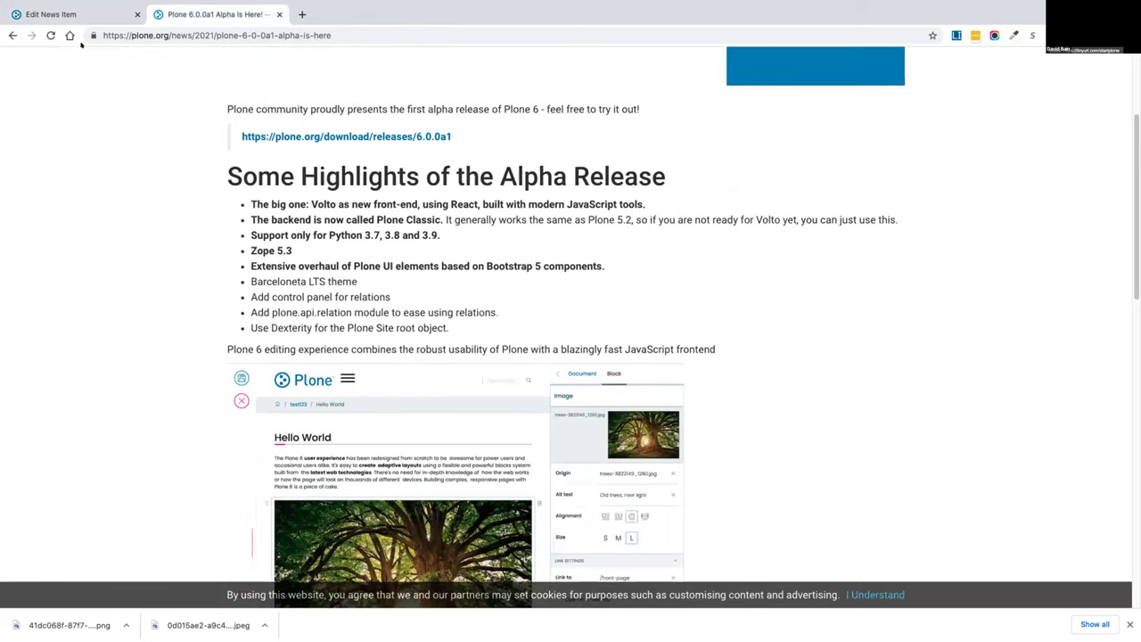
click(72, 15)
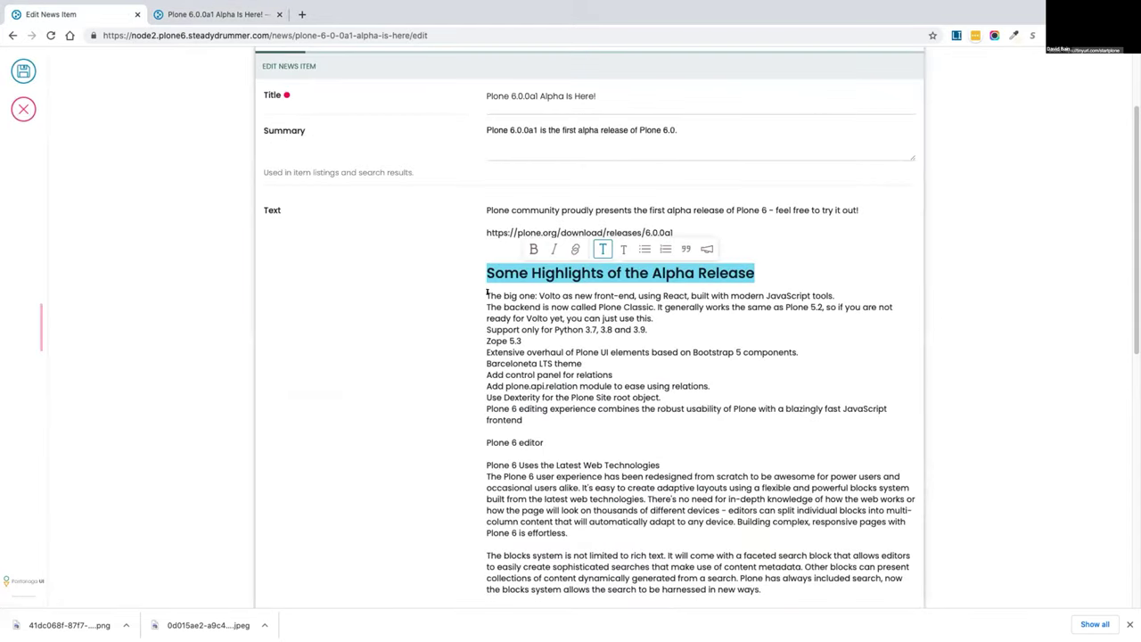
click(204, 15)
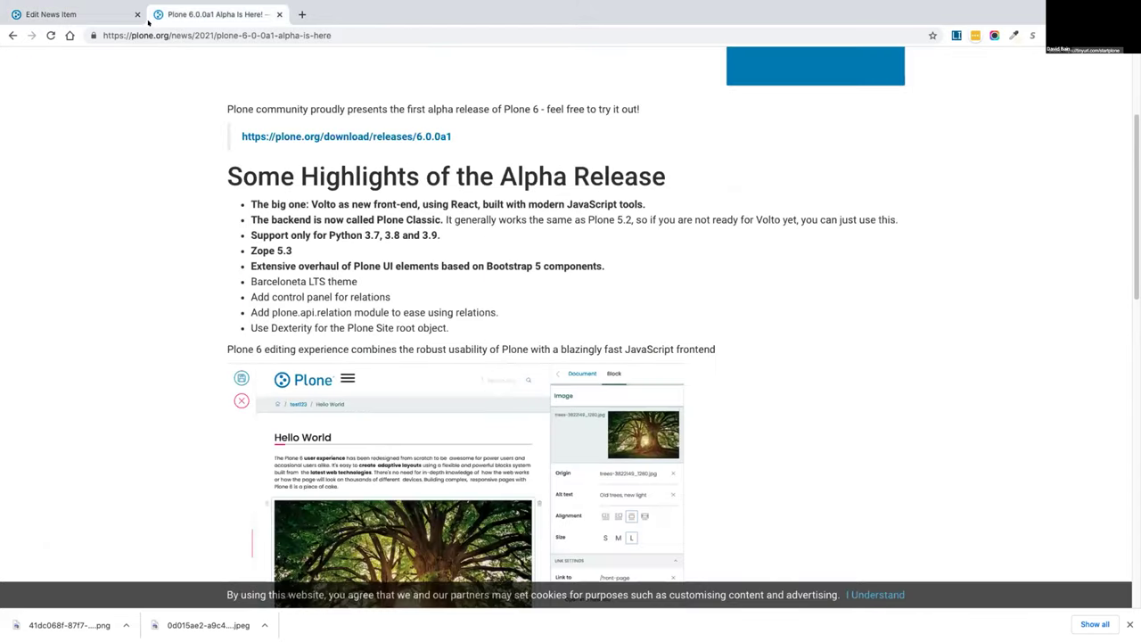
click(55, 18)
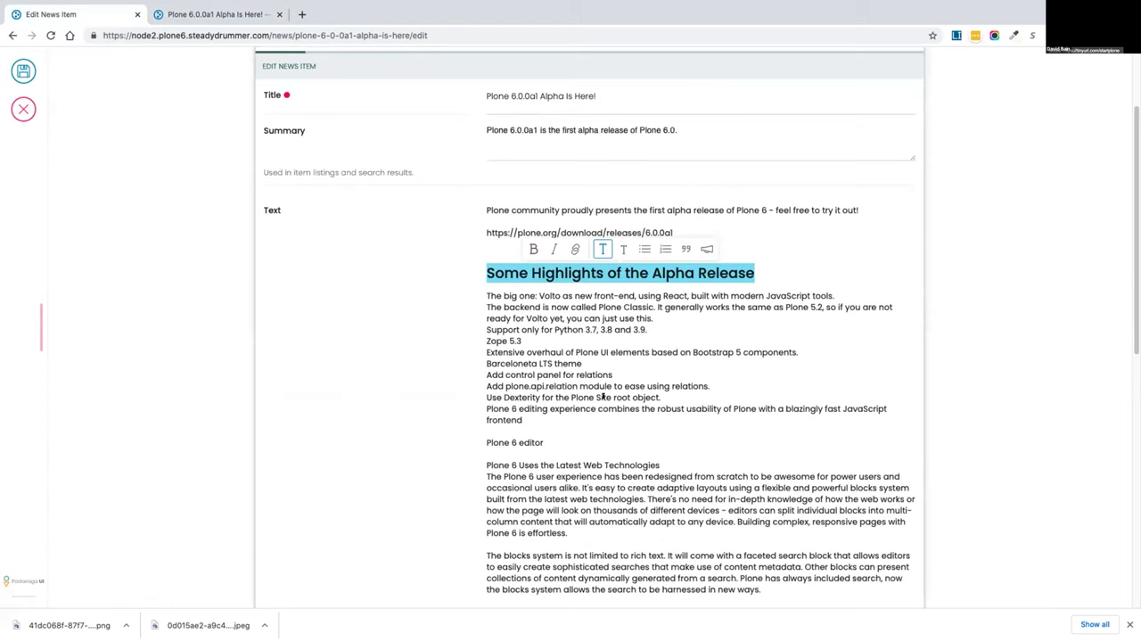
- Bullet the six highlight lines from 'Zope 5.3' through the Dexterity root object line
drag(661, 396, 488, 328)
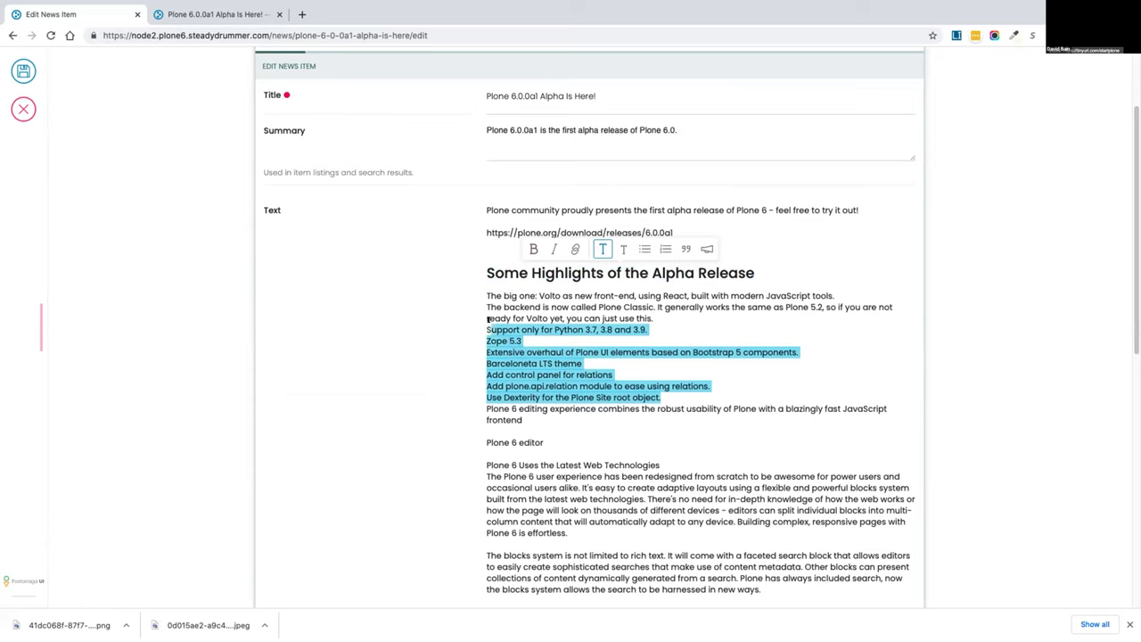
drag(488, 320, 480, 317)
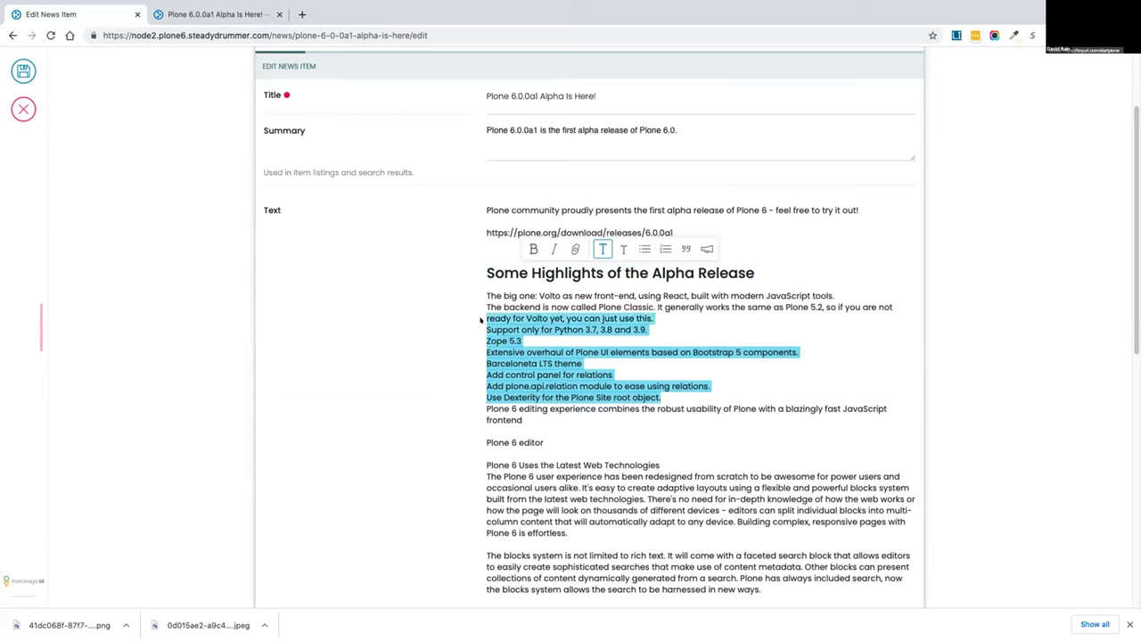
drag(480, 320, 478, 327)
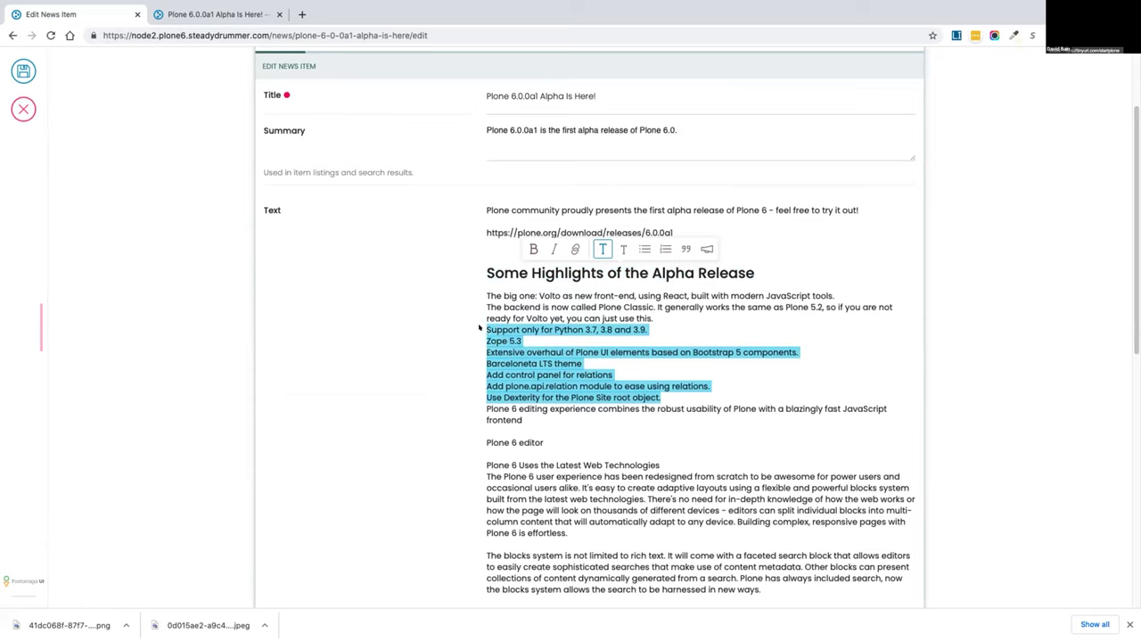
drag(479, 337, 479, 340)
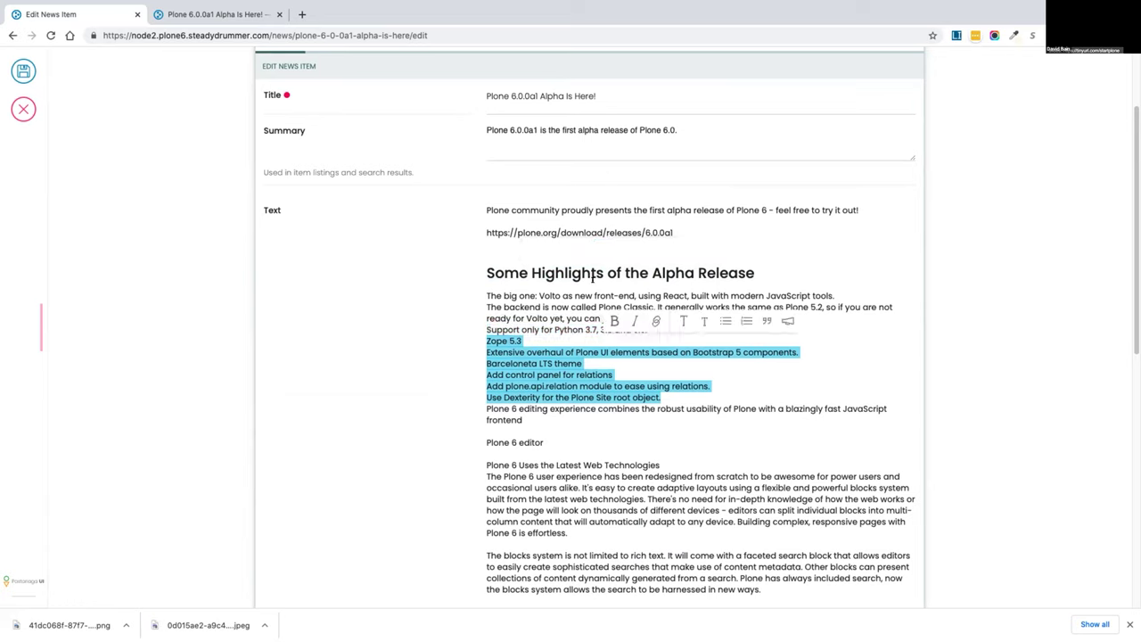
click(725, 321)
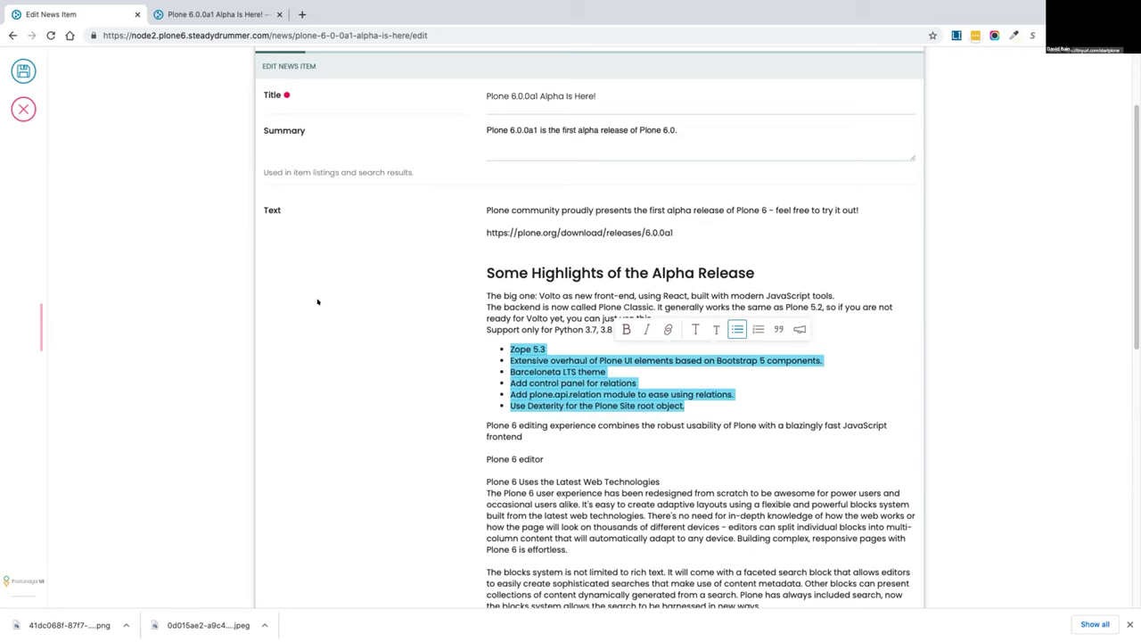
click(491, 456)
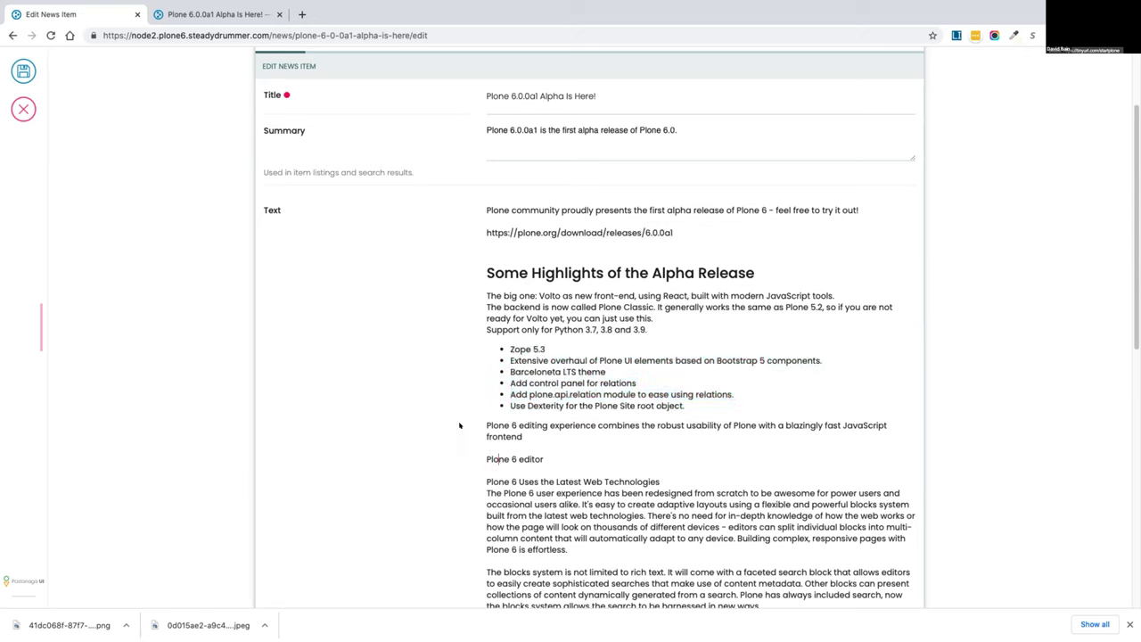
- Format the 'Plone 6 editor' line in the body text as a heading
double_click(509, 456)
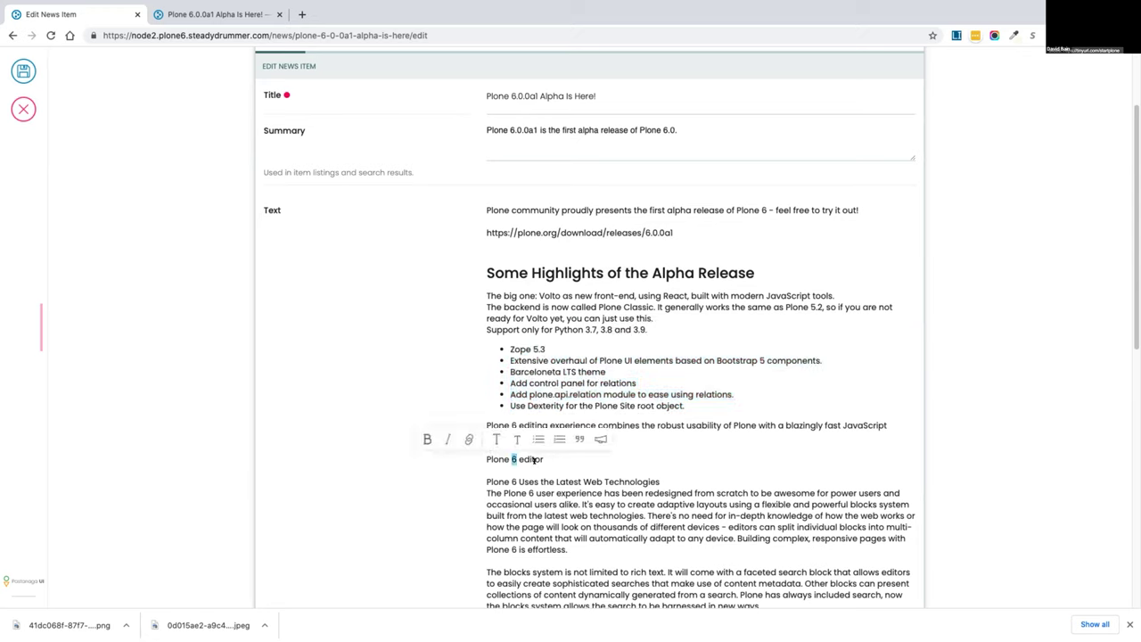
click(534, 459)
triple_click(460, 452)
click(470, 452)
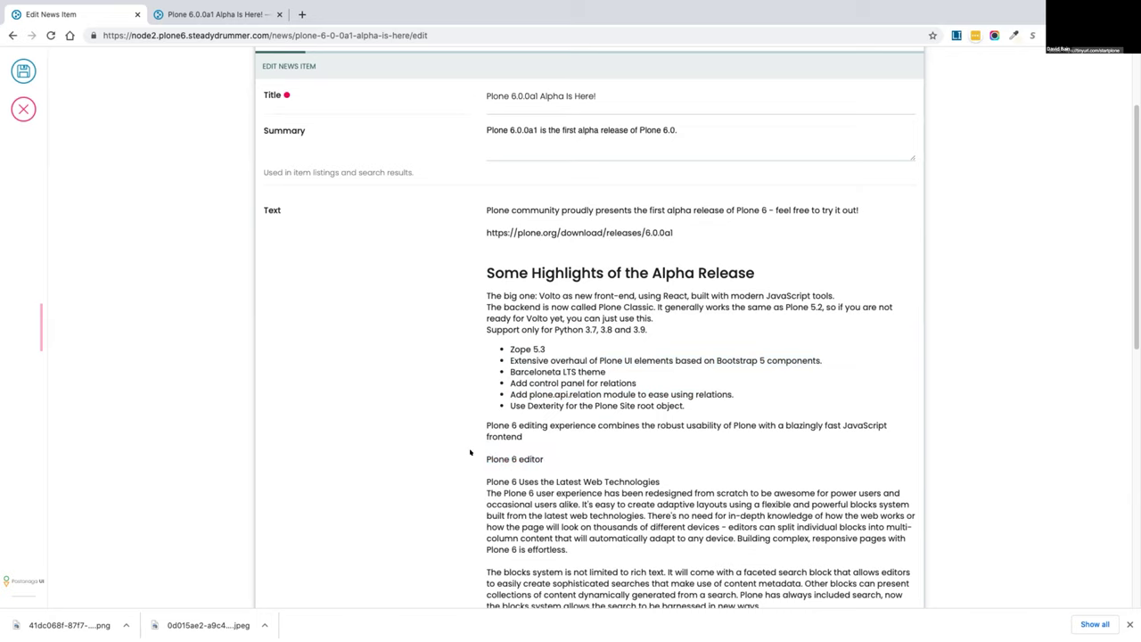
double_click(522, 459)
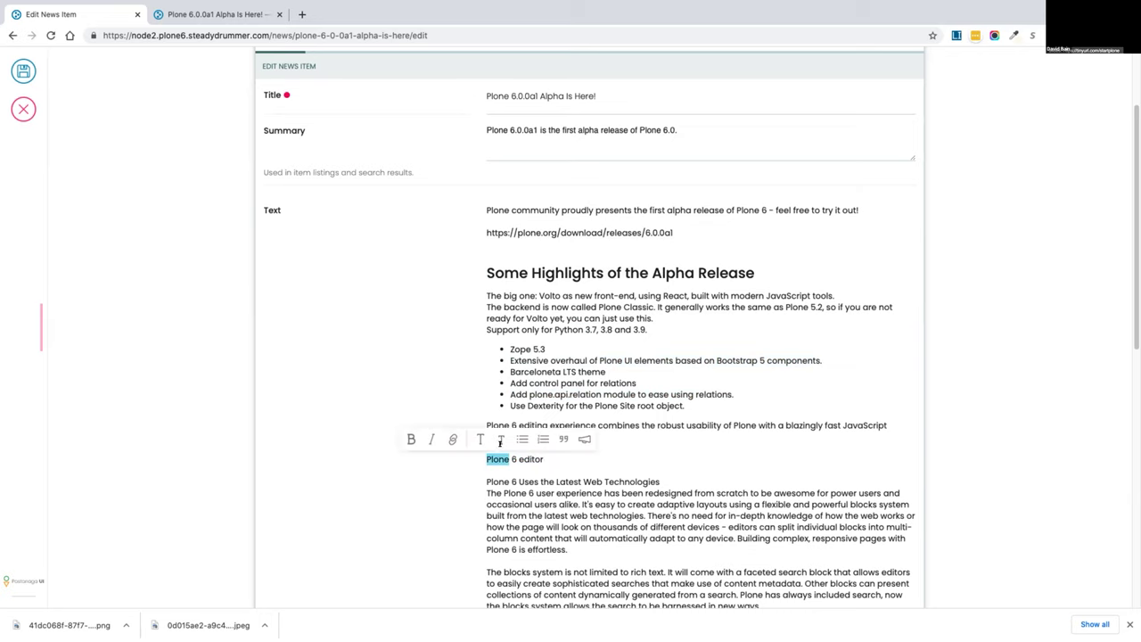
click(482, 436)
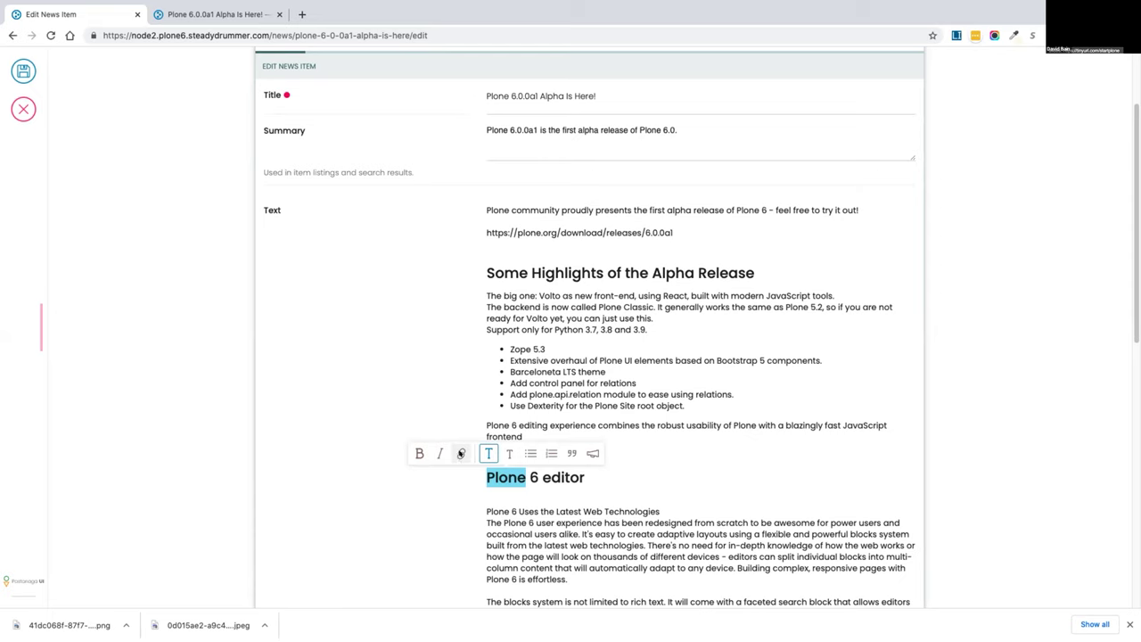
click(591, 472)
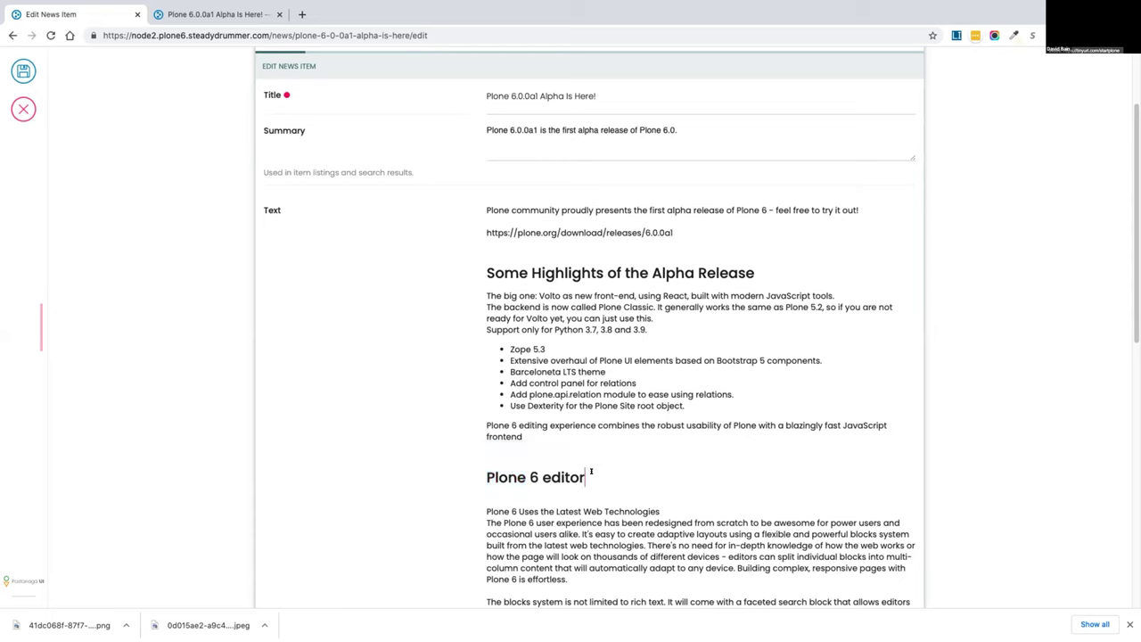
- Further down the body, format 'Read more about Plone 6.' as a heading
scroll(488, 470, down, 1)
scroll(488, 470, down, 4)
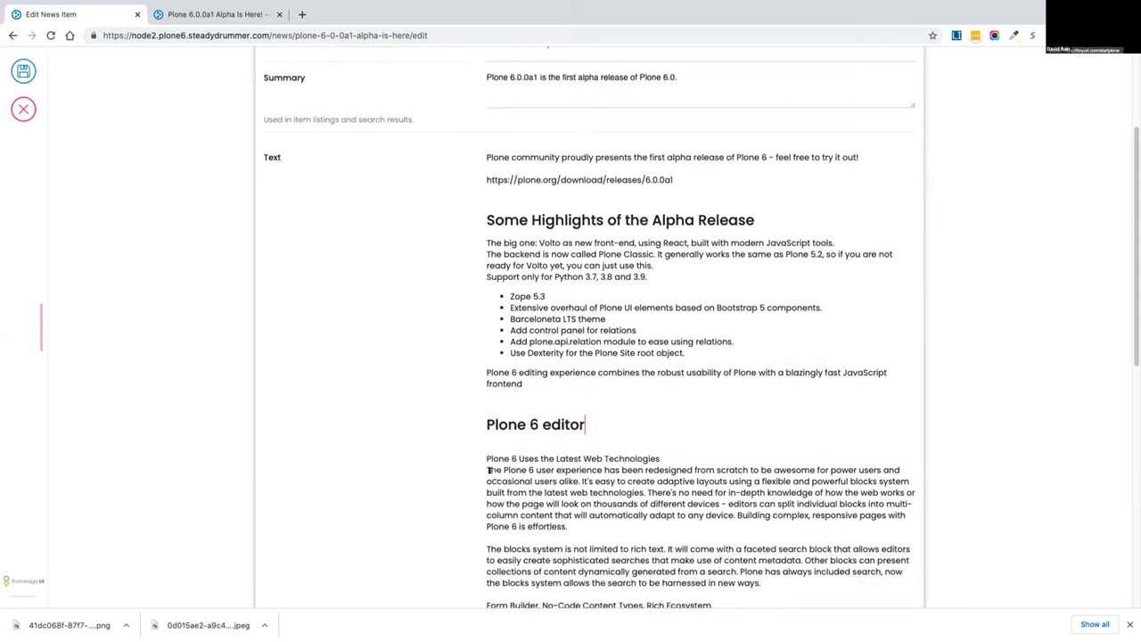
scroll(488, 470, down, 2)
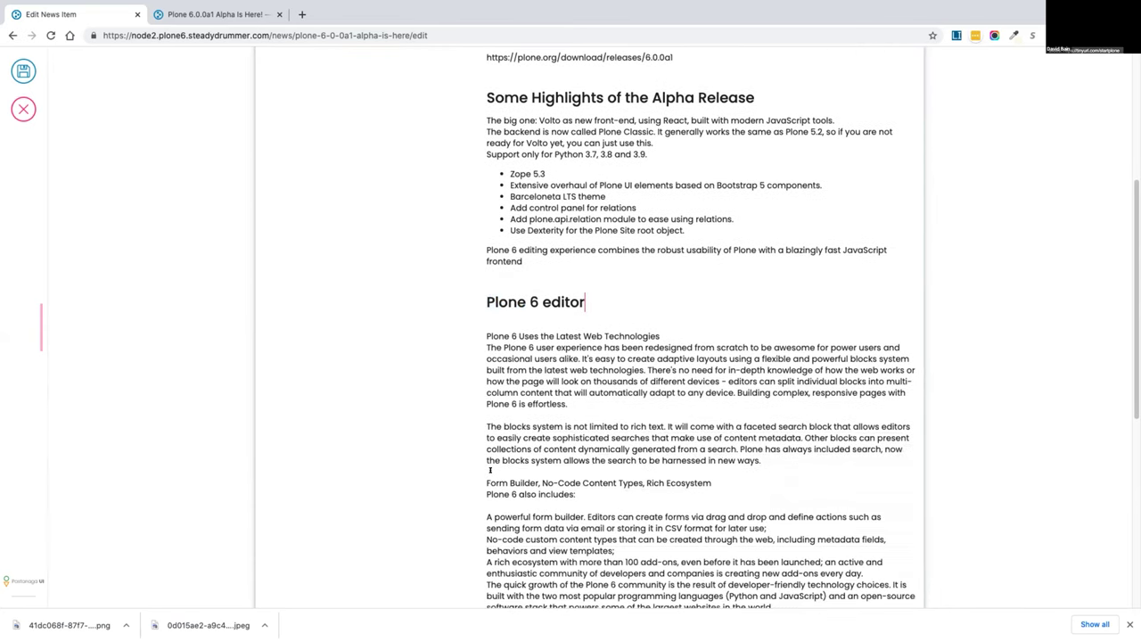
scroll(489, 470, down, 3)
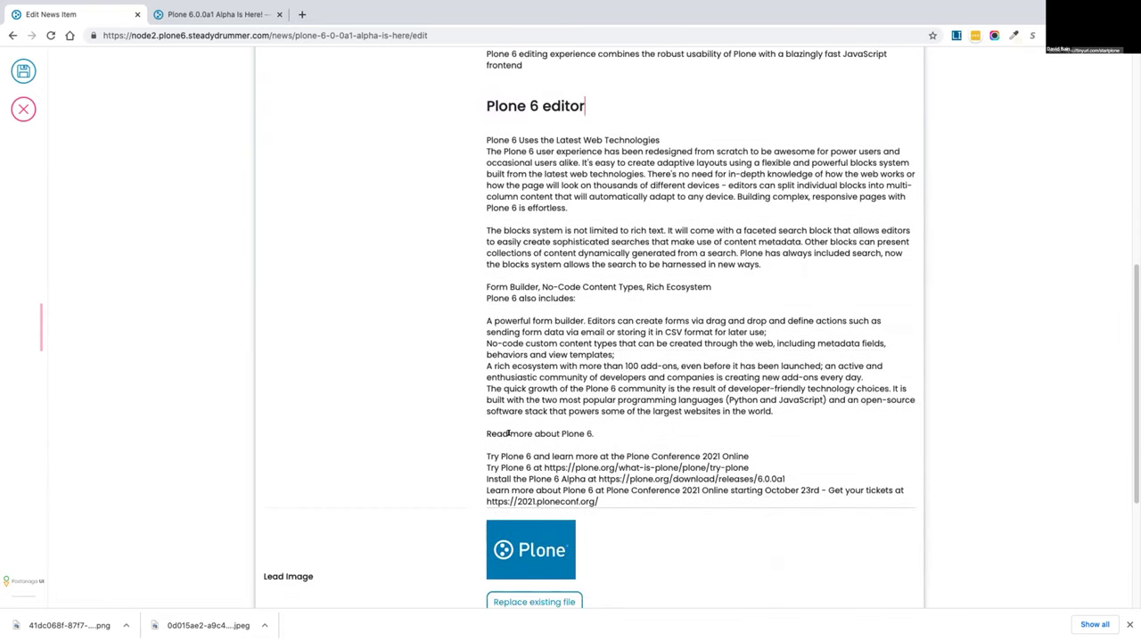
triple_click(508, 434)
click(522, 414)
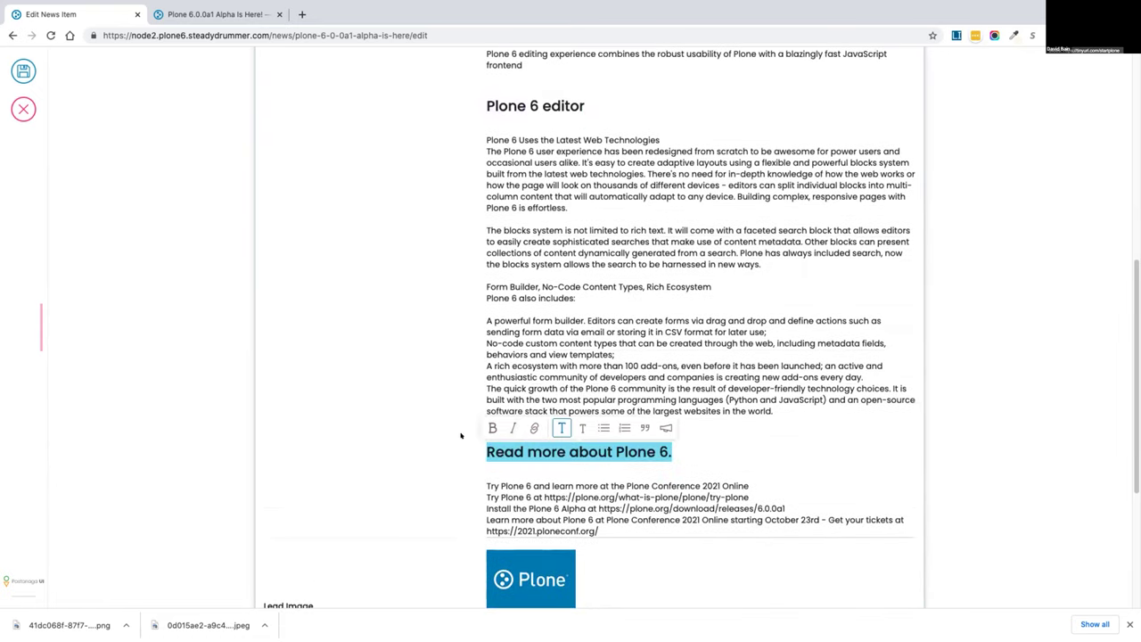
click(468, 416)
scroll(525, 385, up, 12)
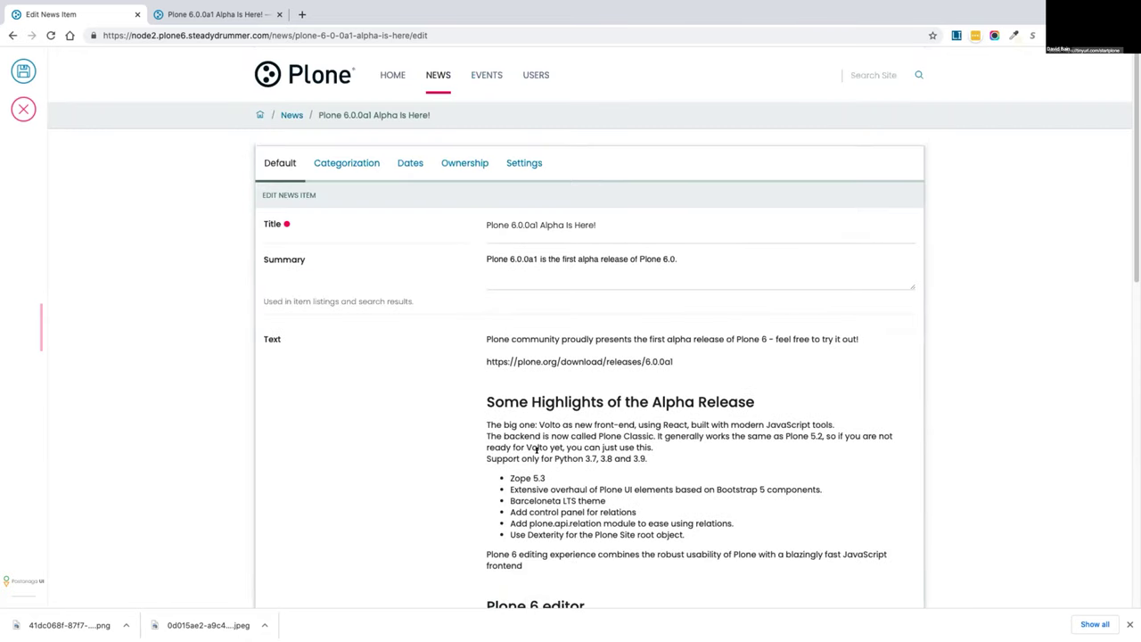
scroll(538, 450, down, 2)
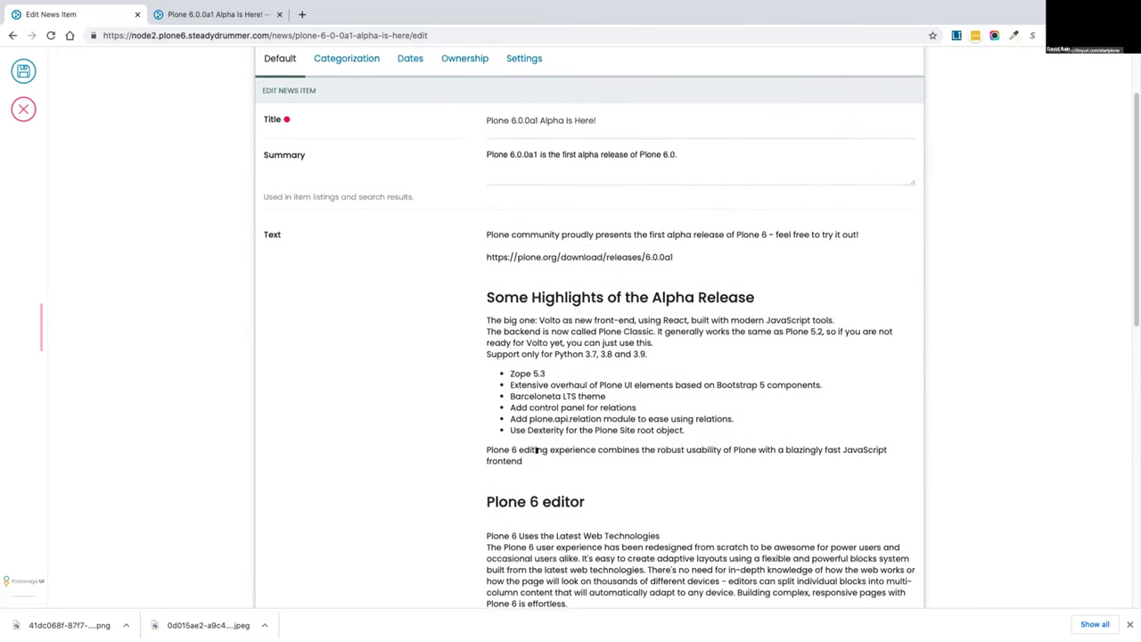
scroll(538, 450, up, 2)
- Add the three lines under Some Highlights to the bulleted list
click(204, 7)
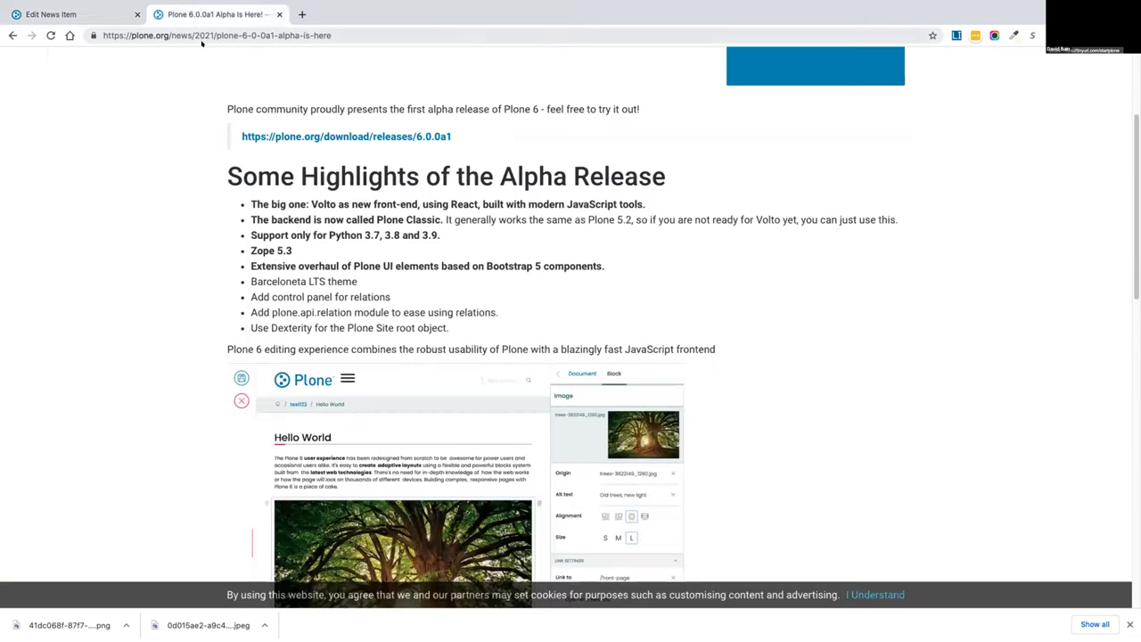
click(97, 14)
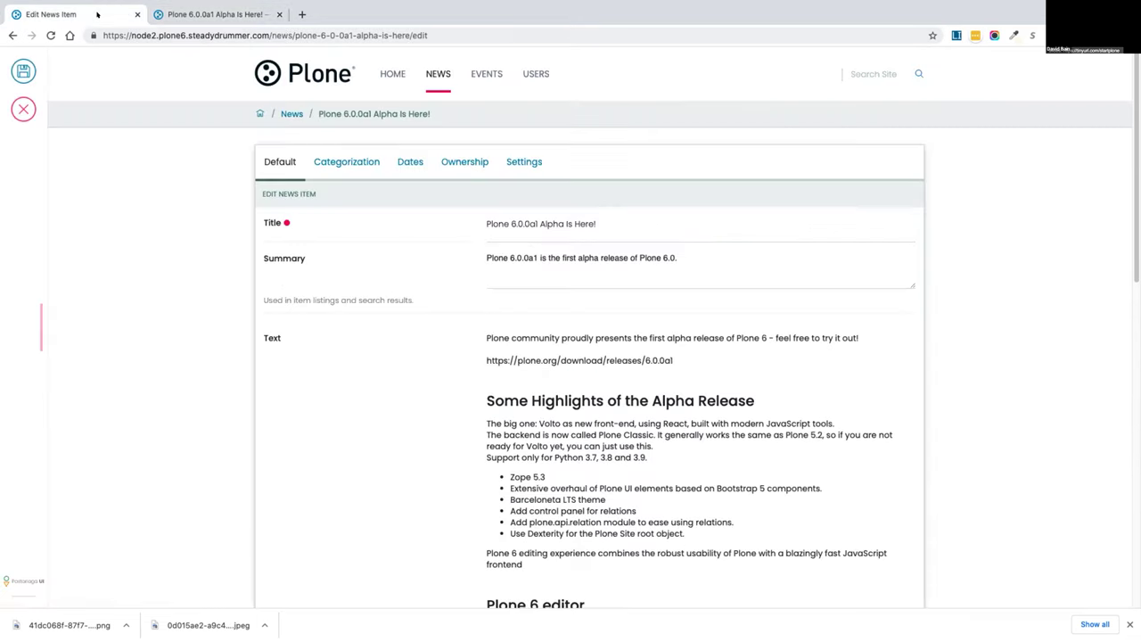
drag(481, 416, 567, 458)
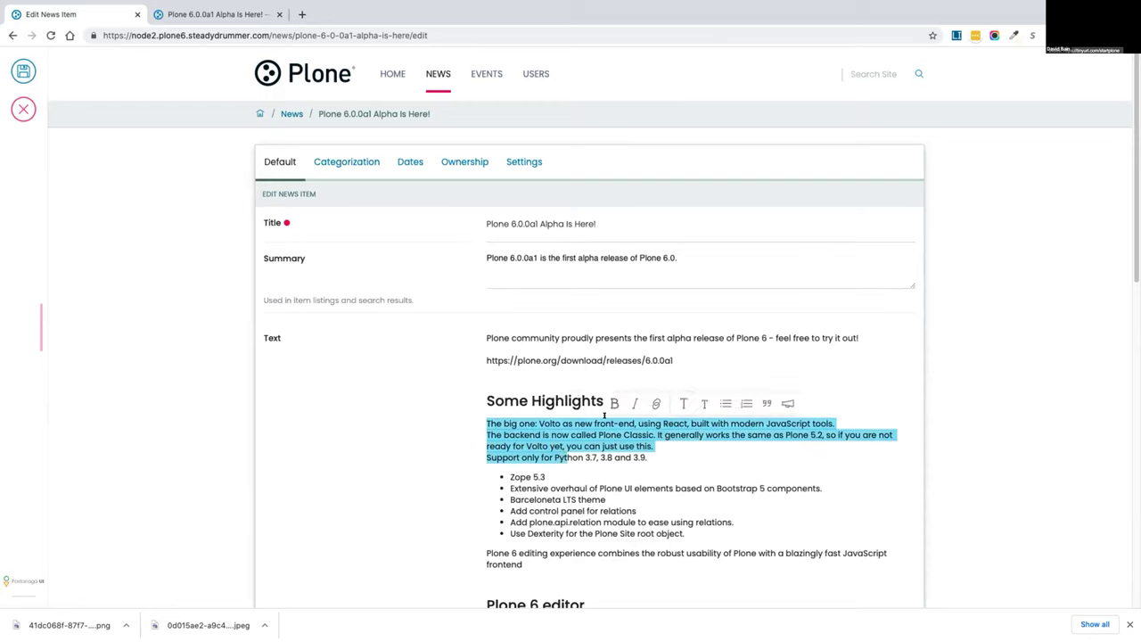
click(725, 403)
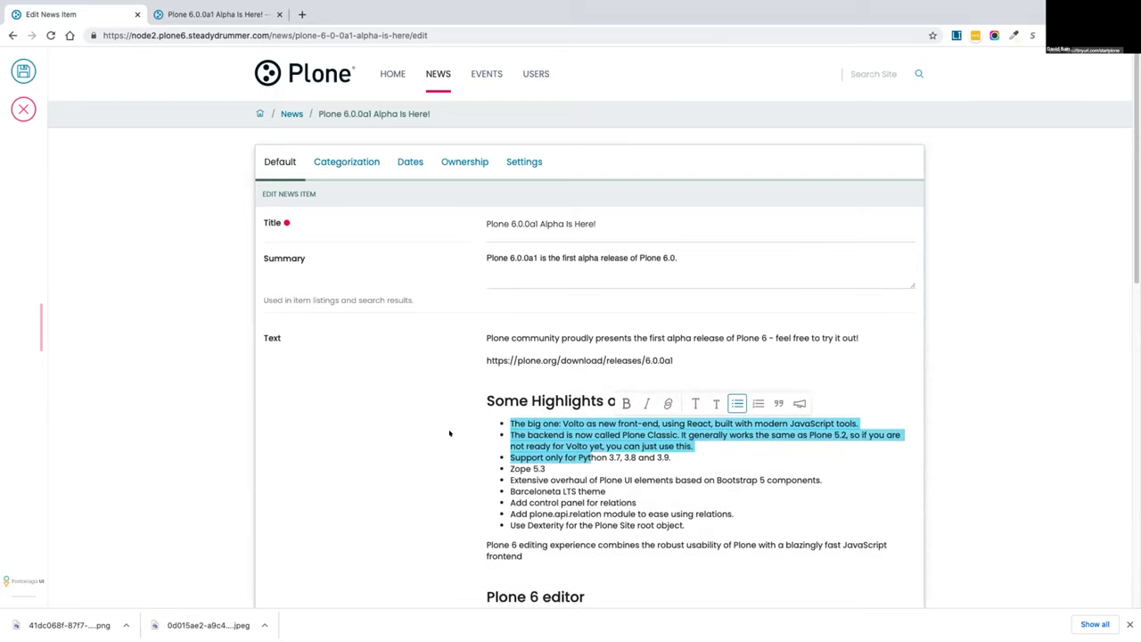
scroll(495, 431, down, 2)
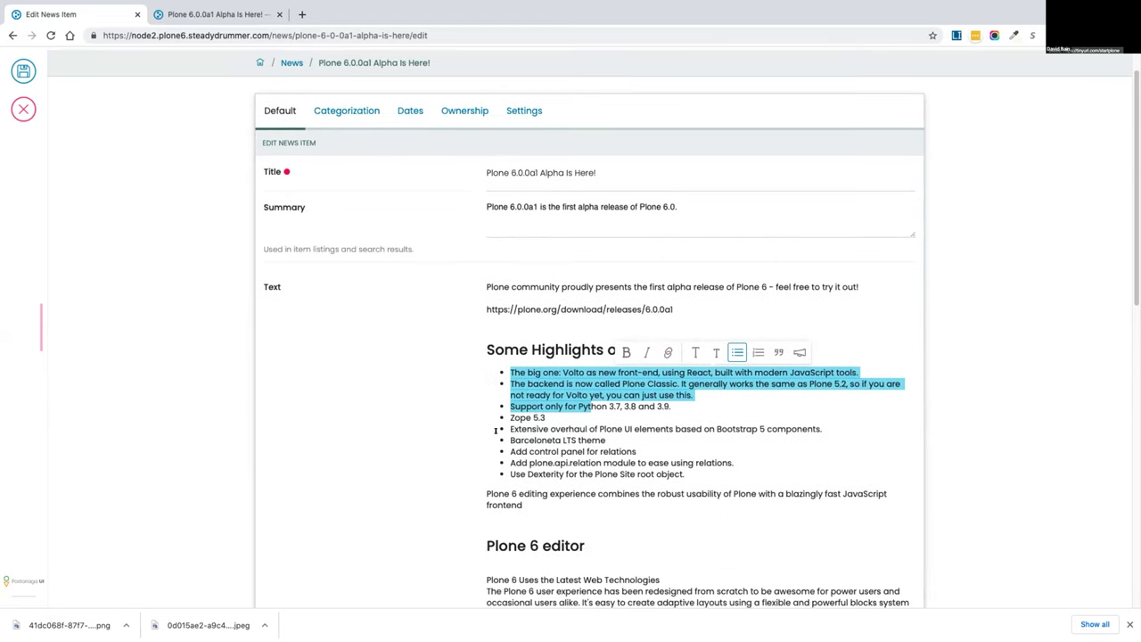
scroll(496, 430, up, 2)
- Save the news item, review the result, and switch to the Adding Content slide
click(22, 69)
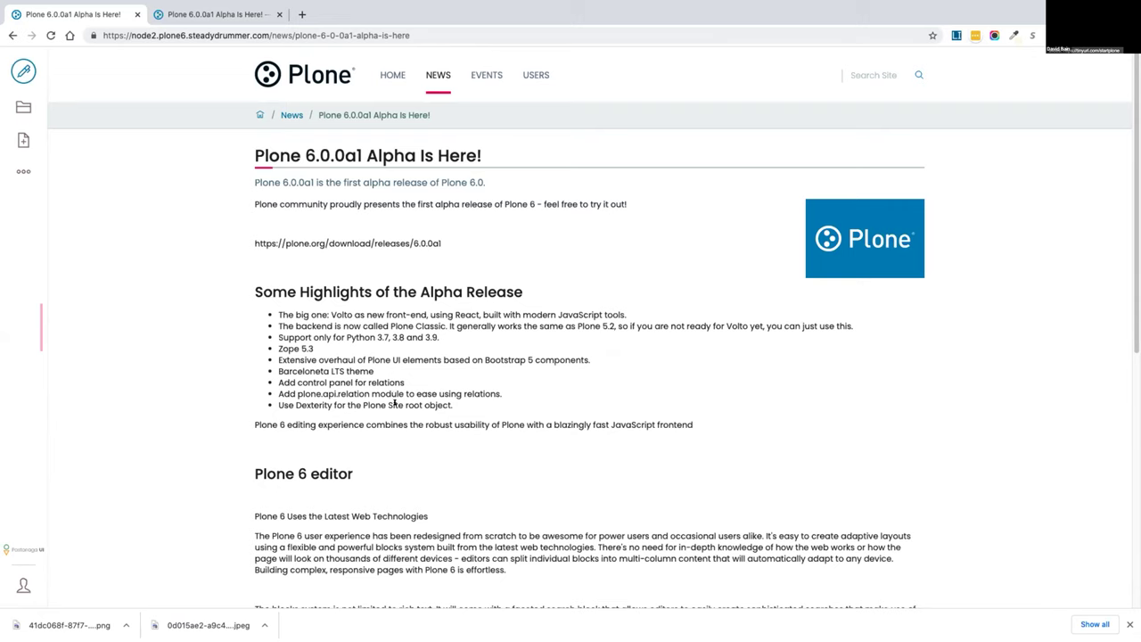
scroll(395, 403, down, 5)
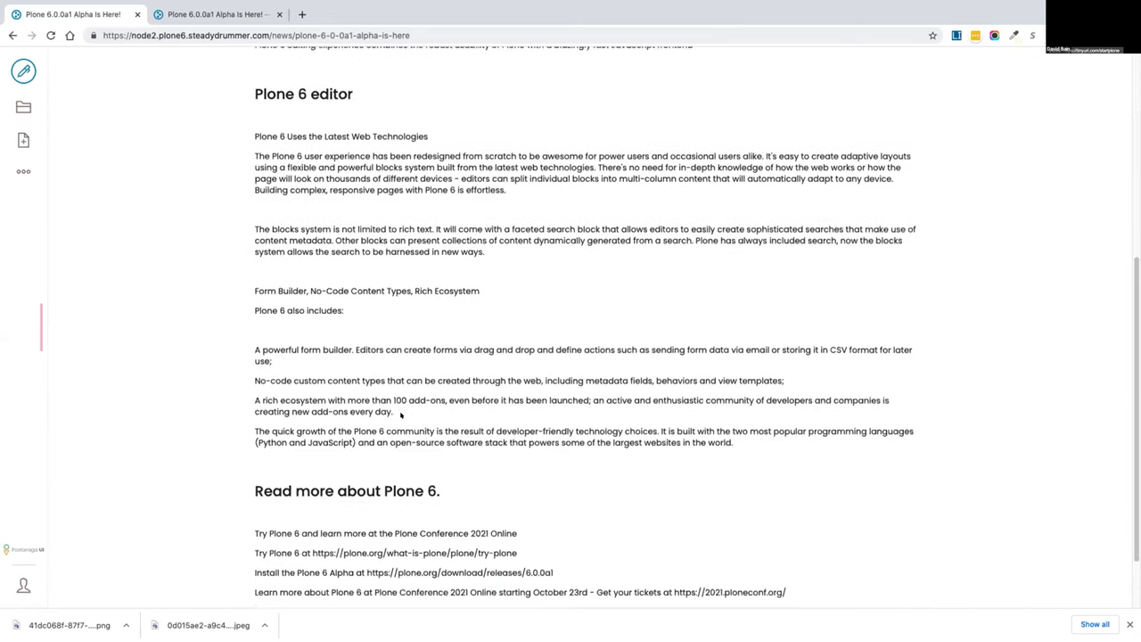
scroll(401, 413, down, 1)
scroll(401, 413, up, 5)
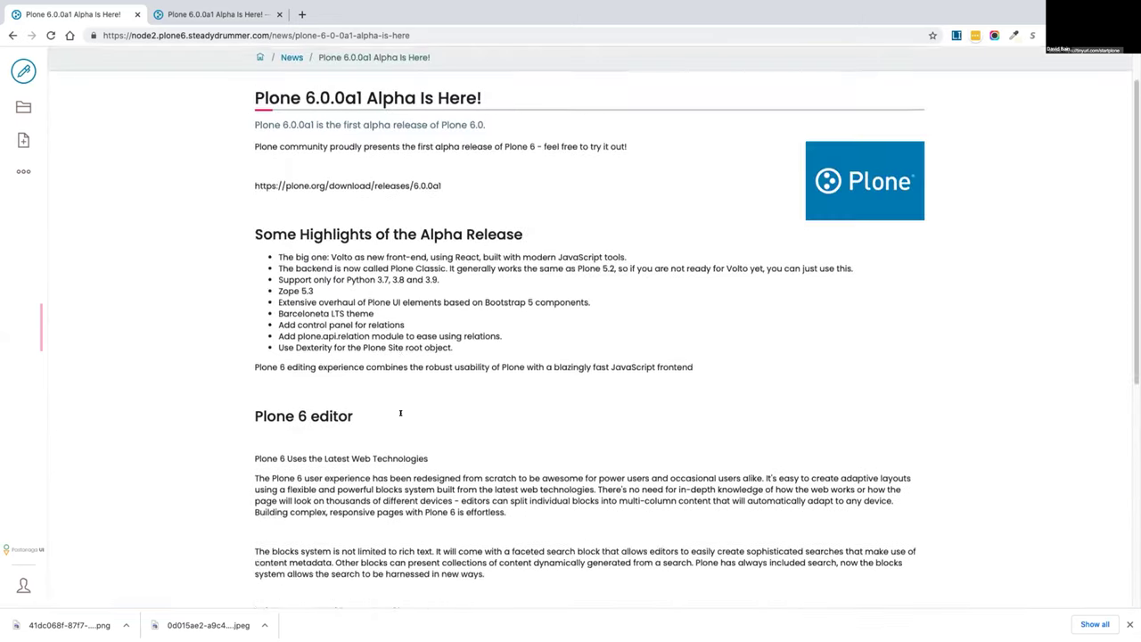
scroll(400, 413, up, 1)
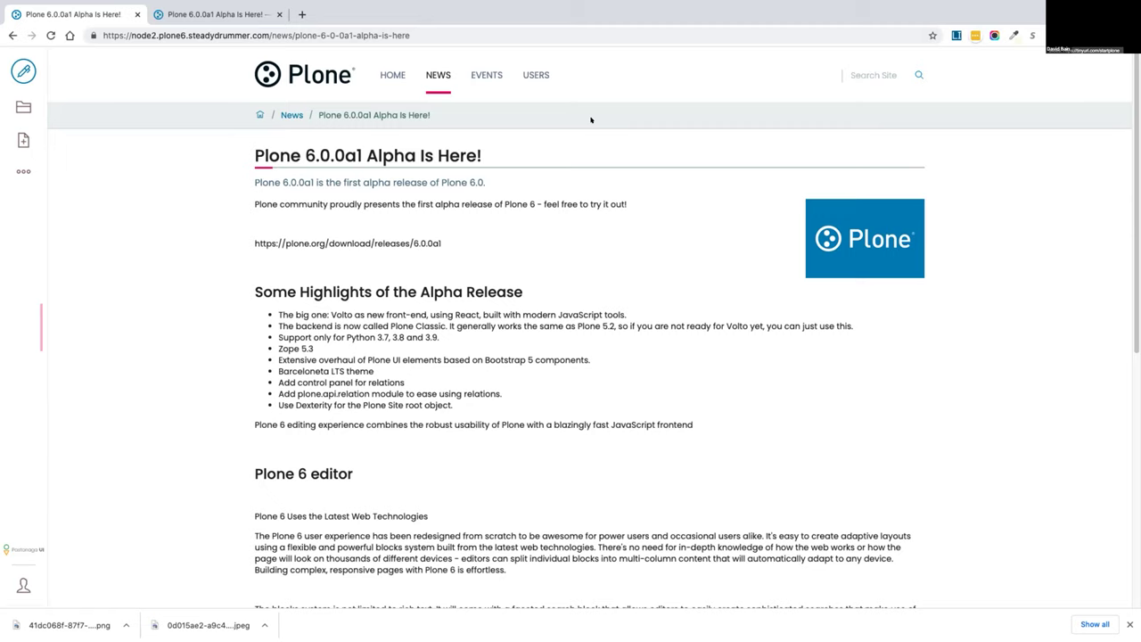
key(alt+Tab)
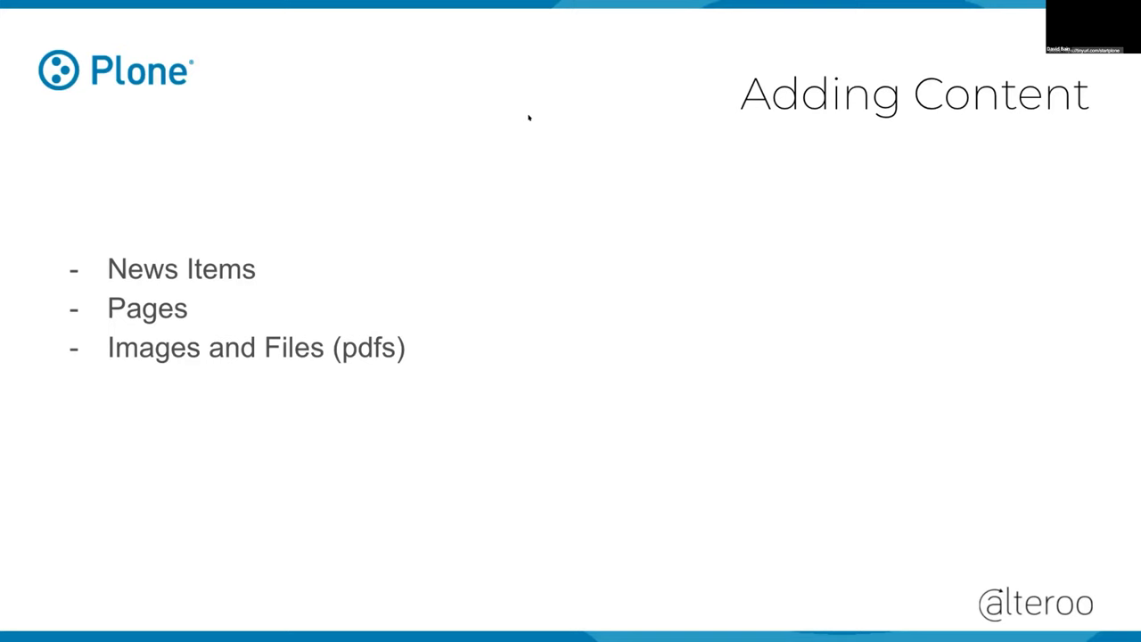
- Switch from the slides back to the browser showing the saved news item
key(alt+Tab)
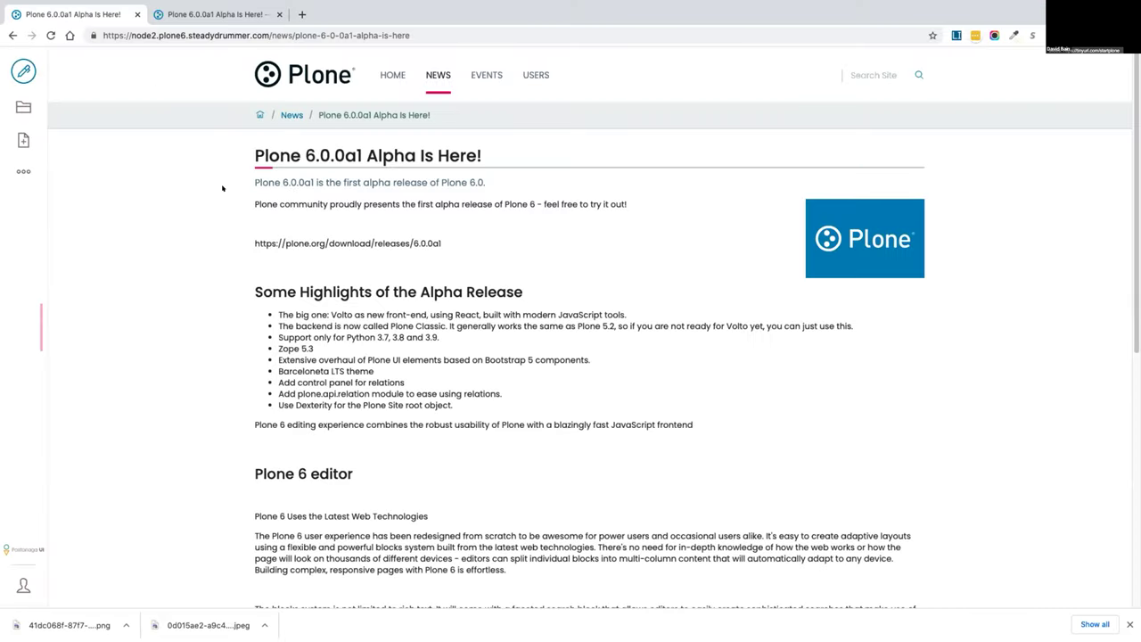
- Create an 'Articles' folder at the site root with summary 'A few articles we've written'
click(378, 75)
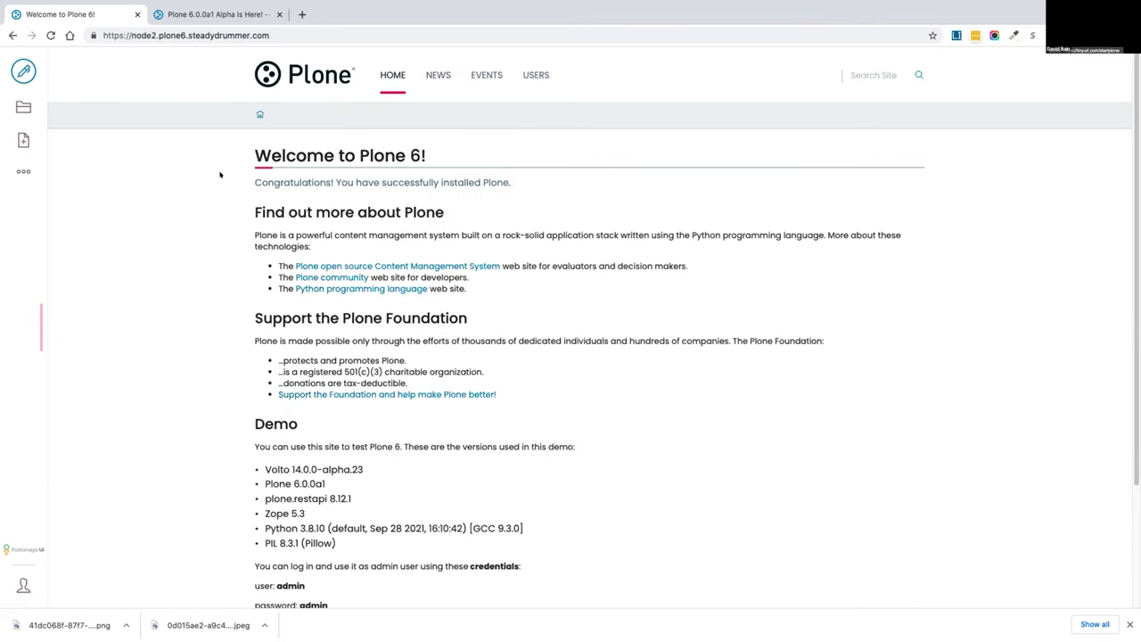
click(19, 140)
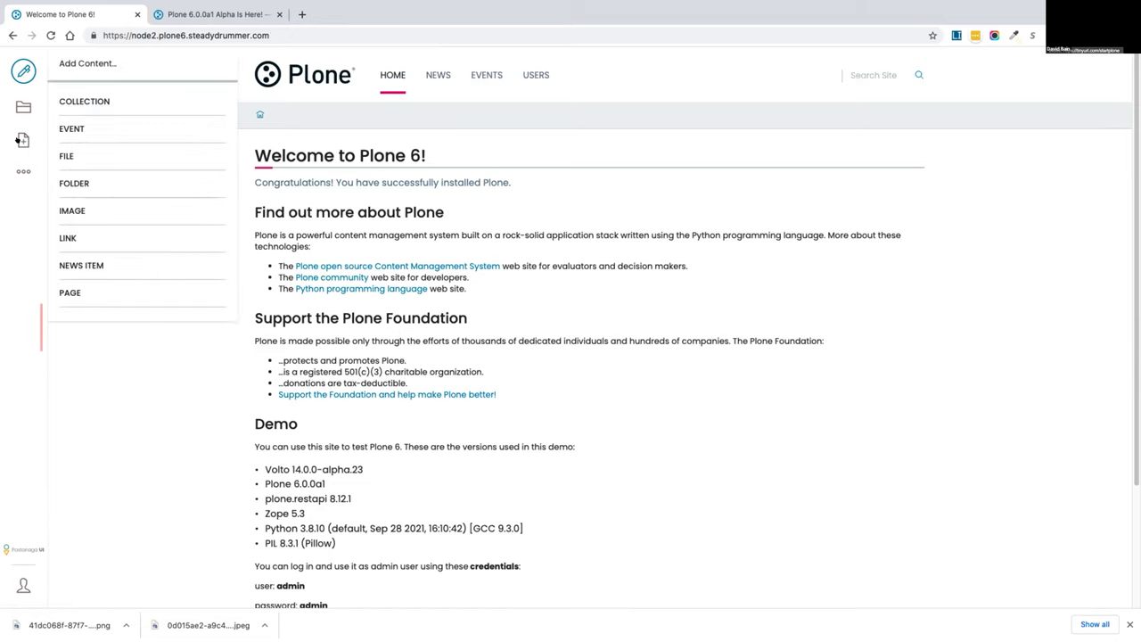
click(72, 183)
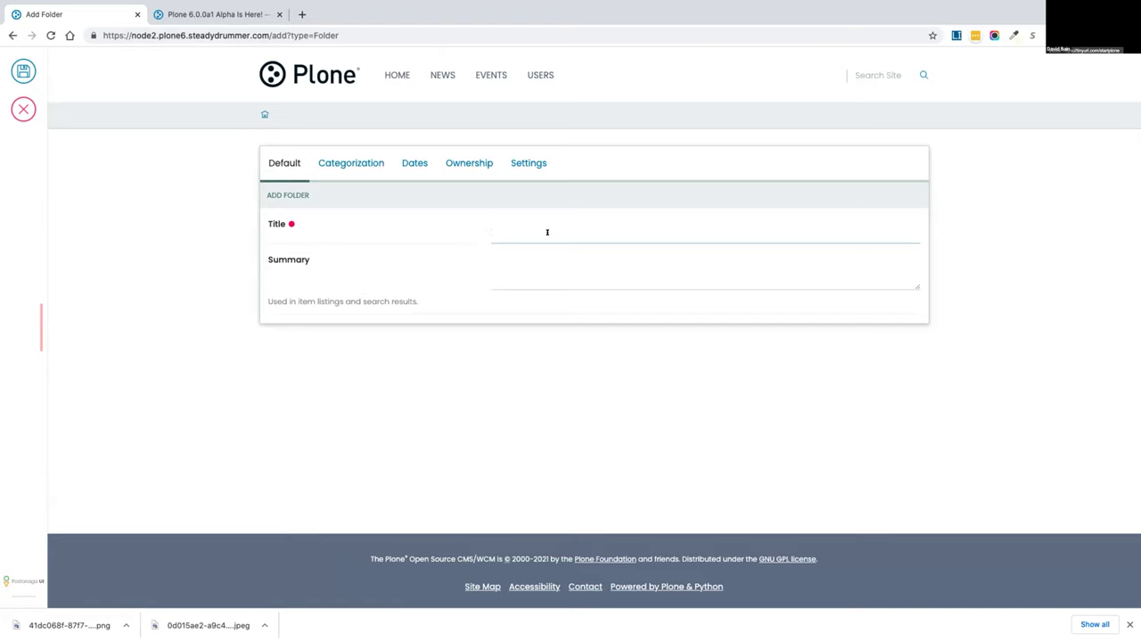
text(Pages)
key(ctrl+a)
text(Articles)
click(591, 271)
text(A few)
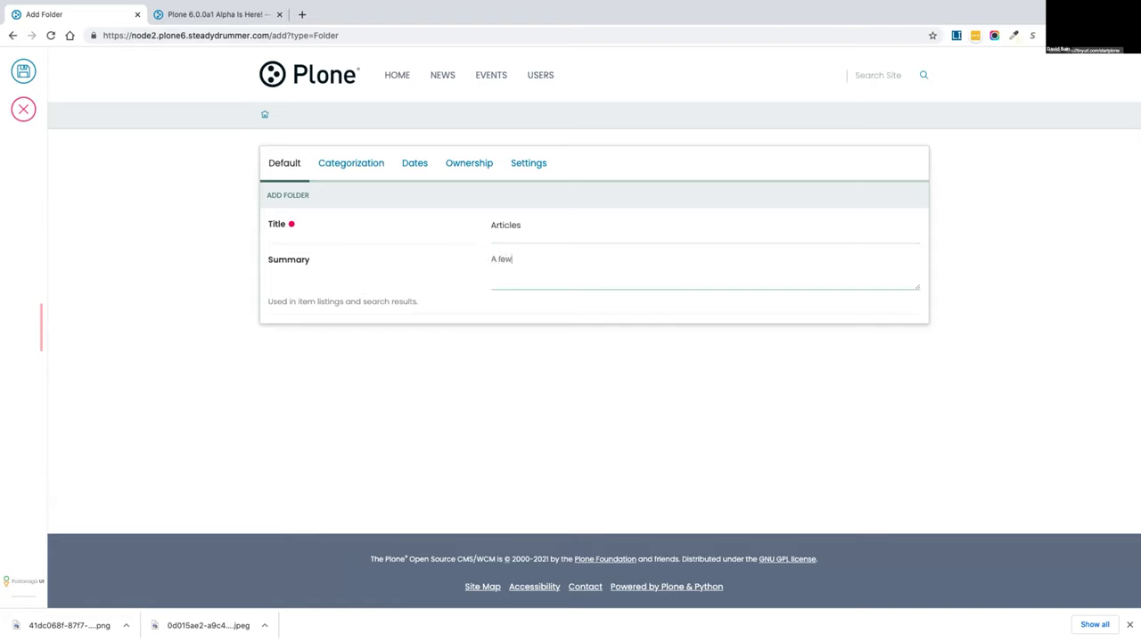
text( articles we've written)
click(22, 71)
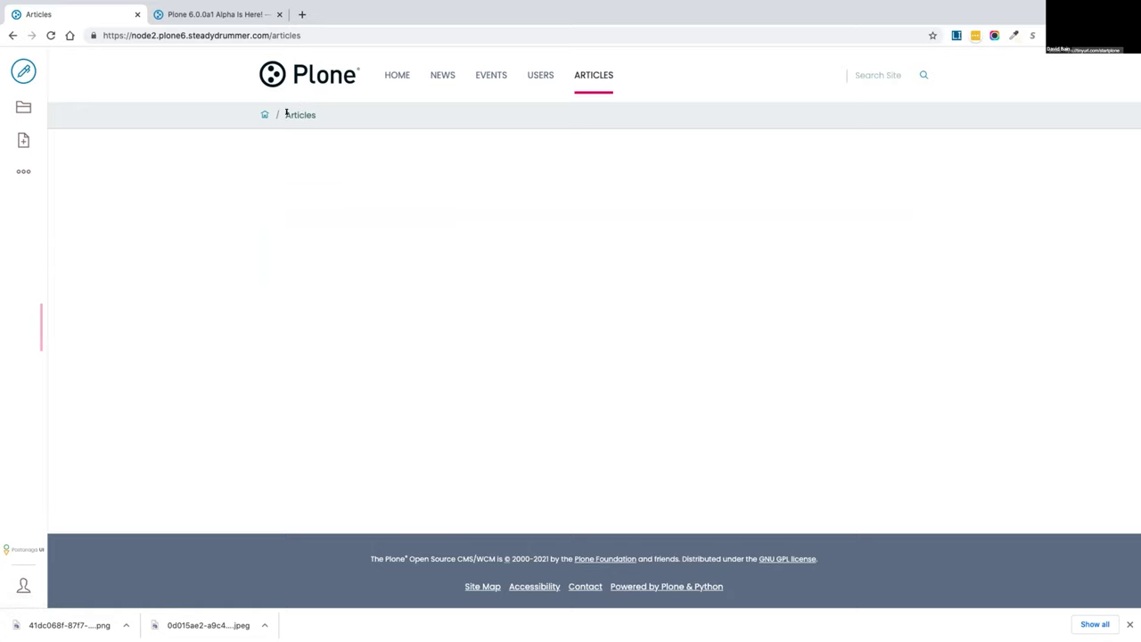
- Start a new Page inside Articles, then switch to the plone.org tab
click(23, 138)
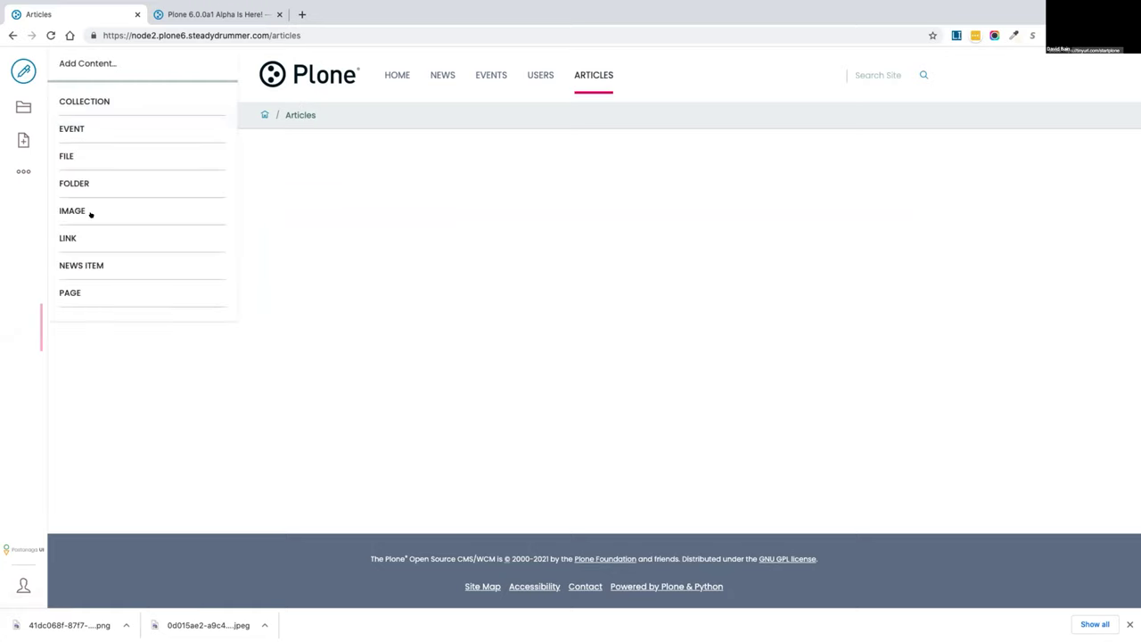
click(78, 290)
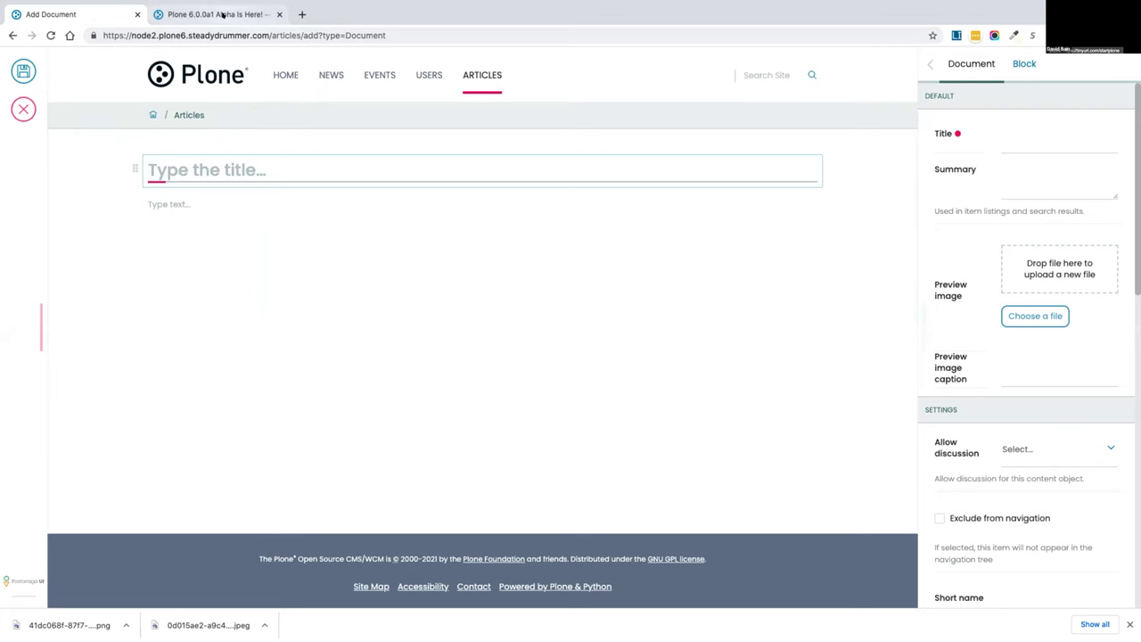
click(214, 14)
scroll(346, 225, up, 3)
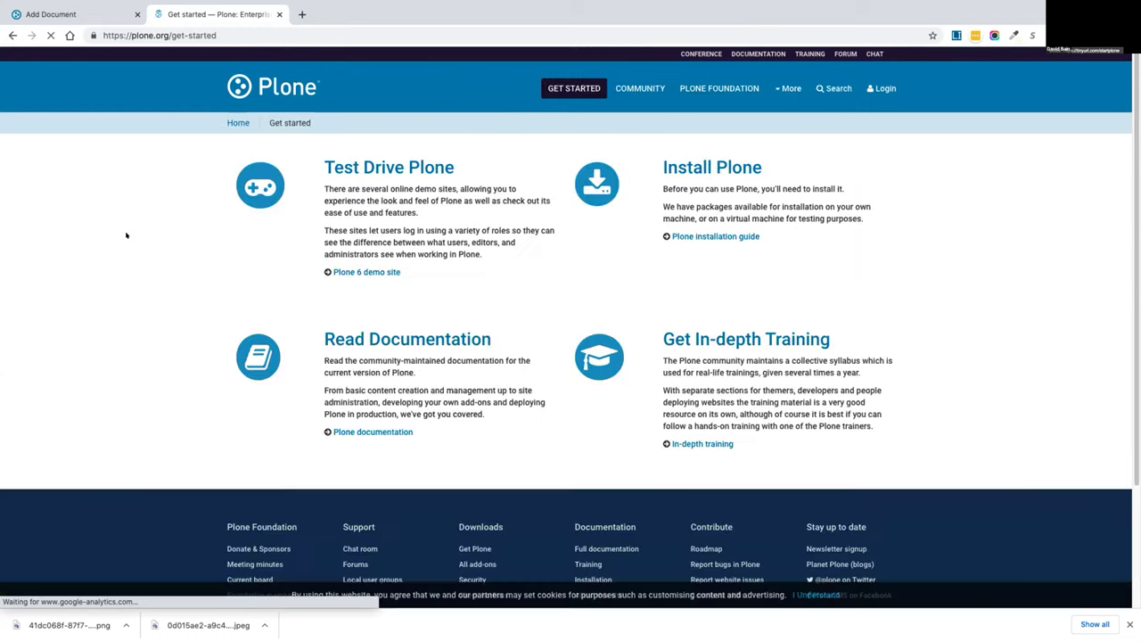
- Open the Test Drive Plone demo site, then return to the plone.org Get Started page
click(331, 168)
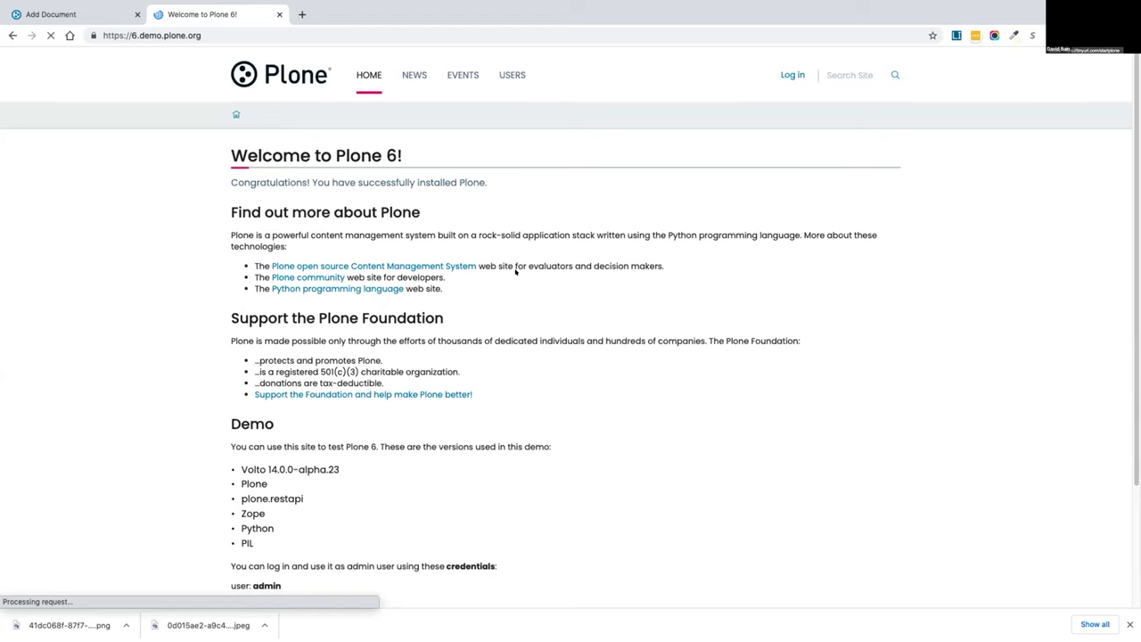
key(alt+Left)
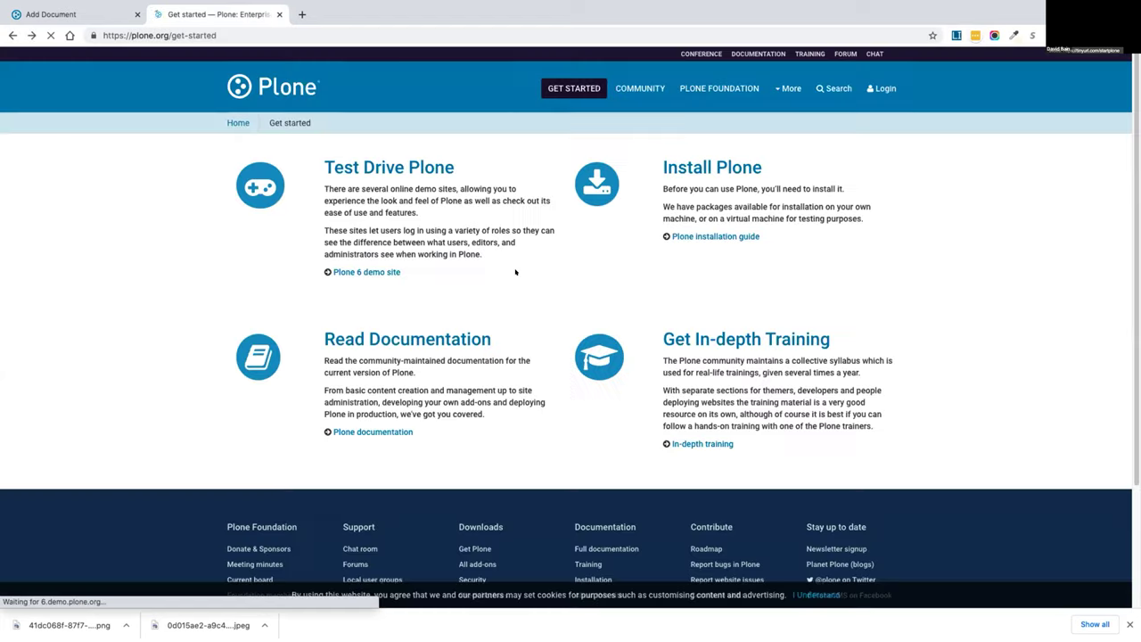
scroll(515, 272, down, 2)
scroll(515, 272, up, 2)
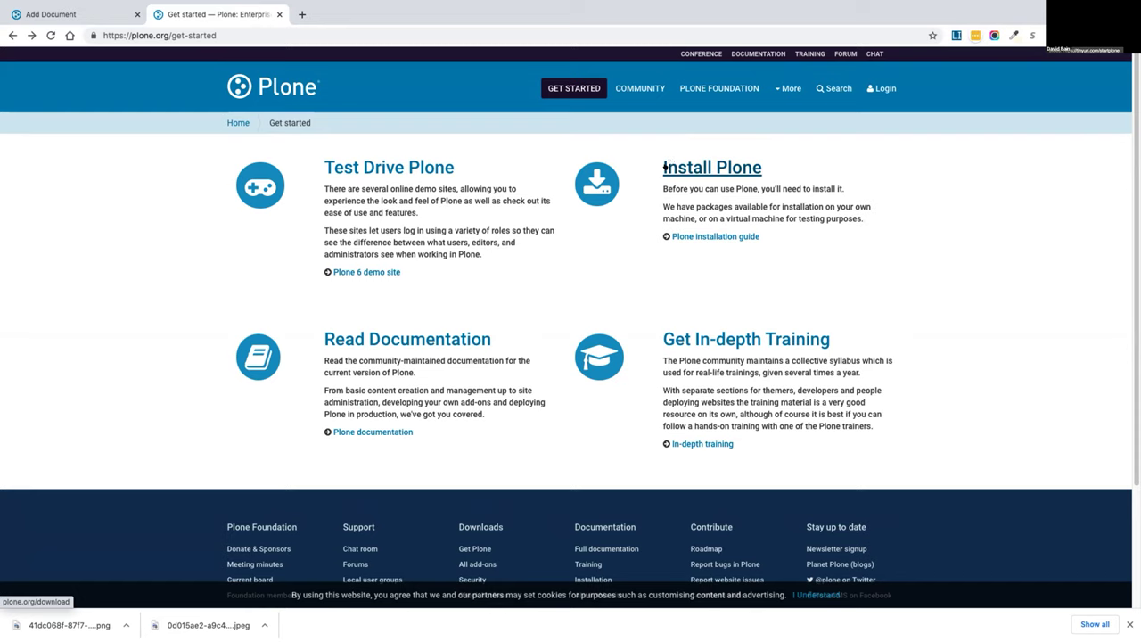
- Go through More > Conferences > Online 2020 to the Plone Foundation page and select its heading
click(768, 92)
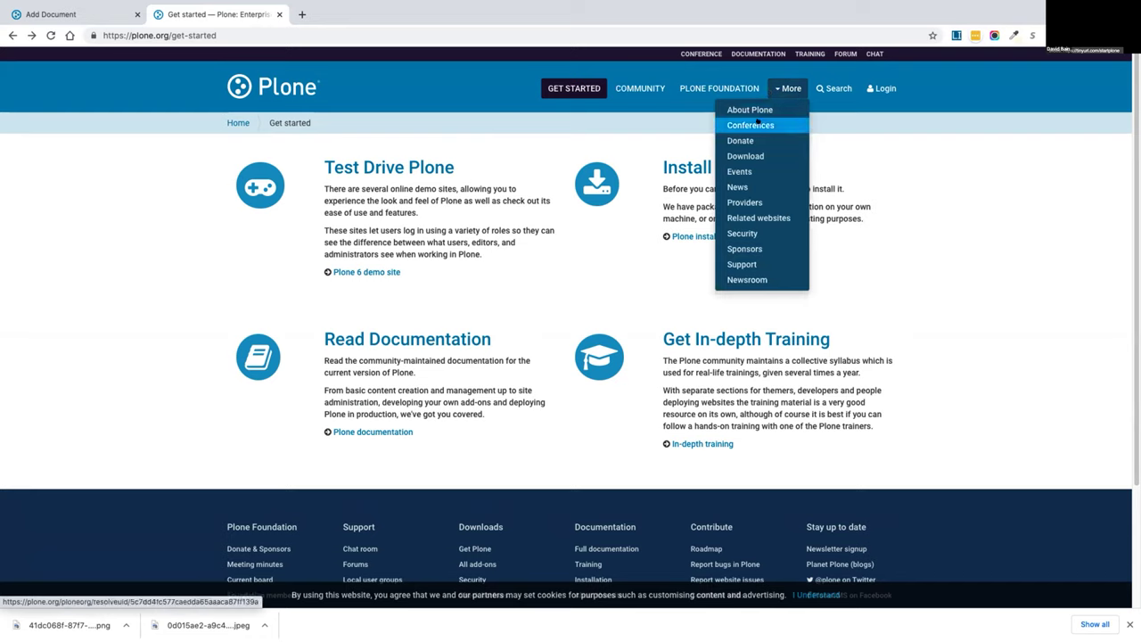
click(757, 125)
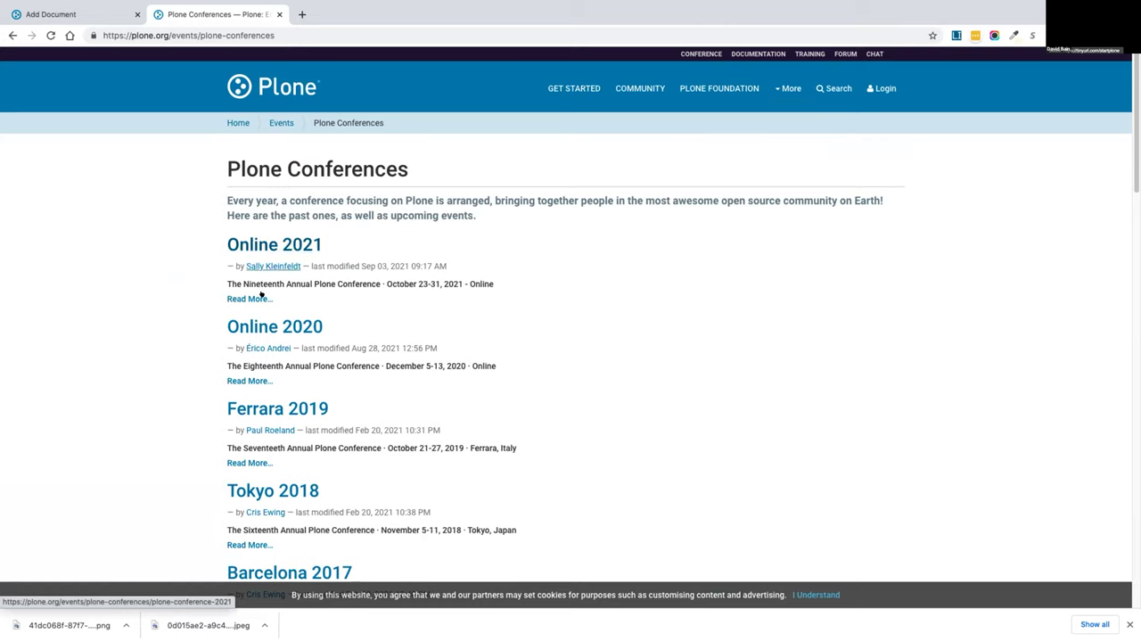
click(312, 326)
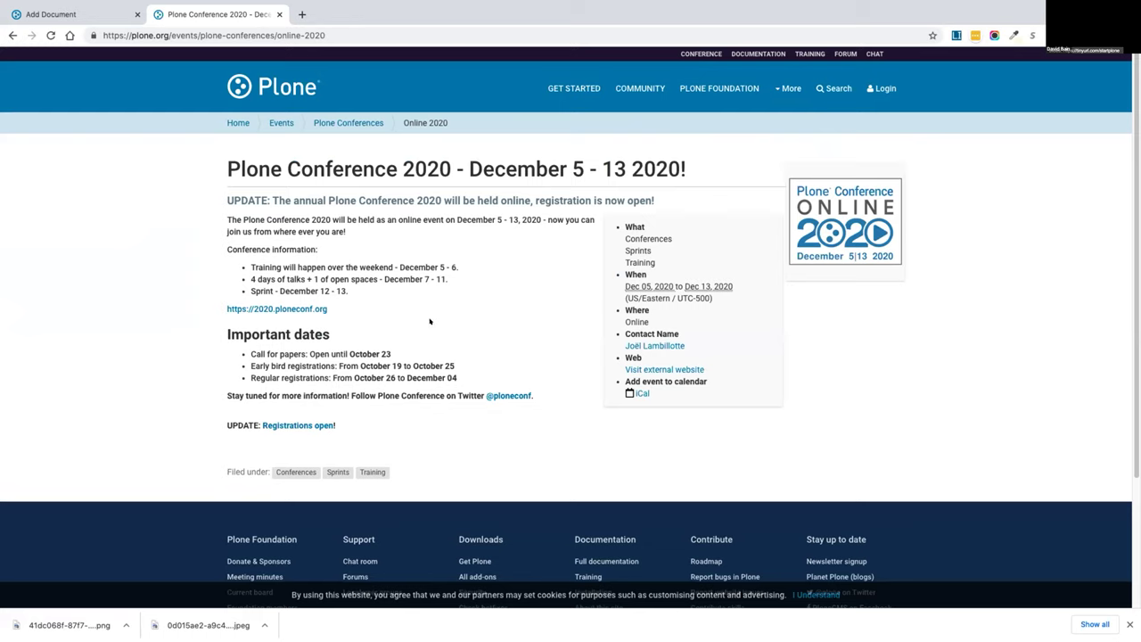
click(711, 91)
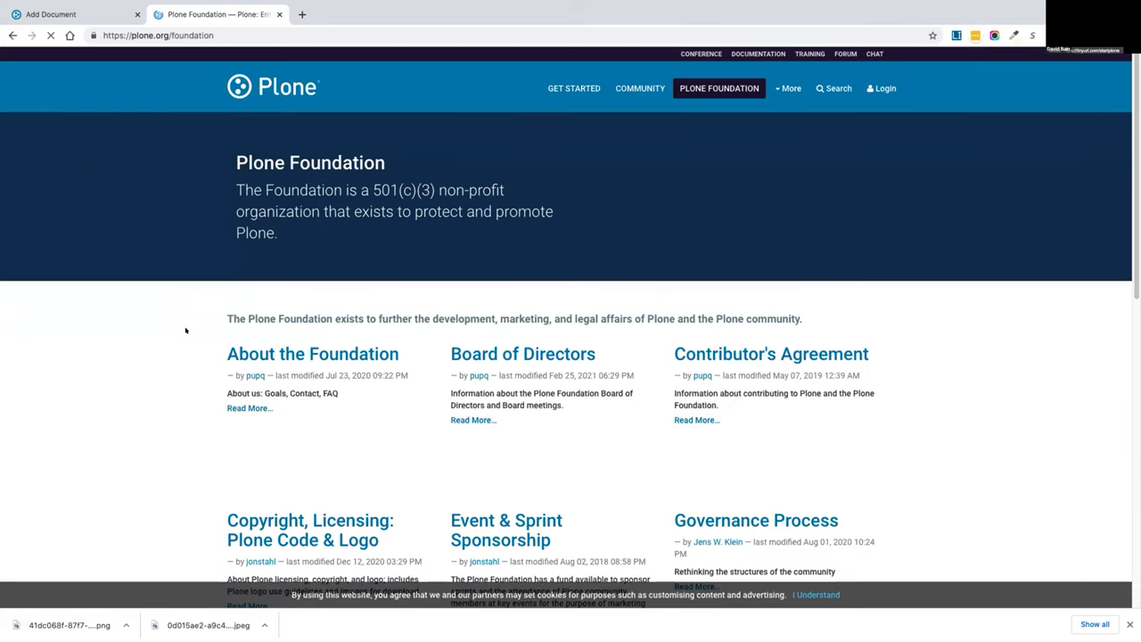
scroll(214, 333, down, 1)
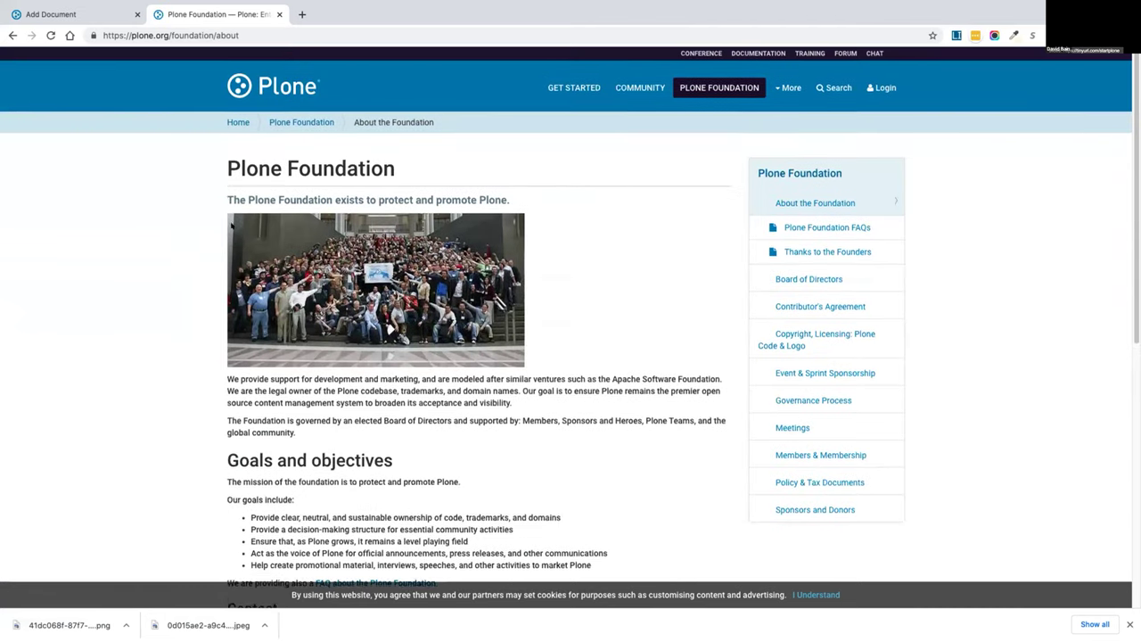
drag(226, 169, 410, 187)
key(ctrl+c)
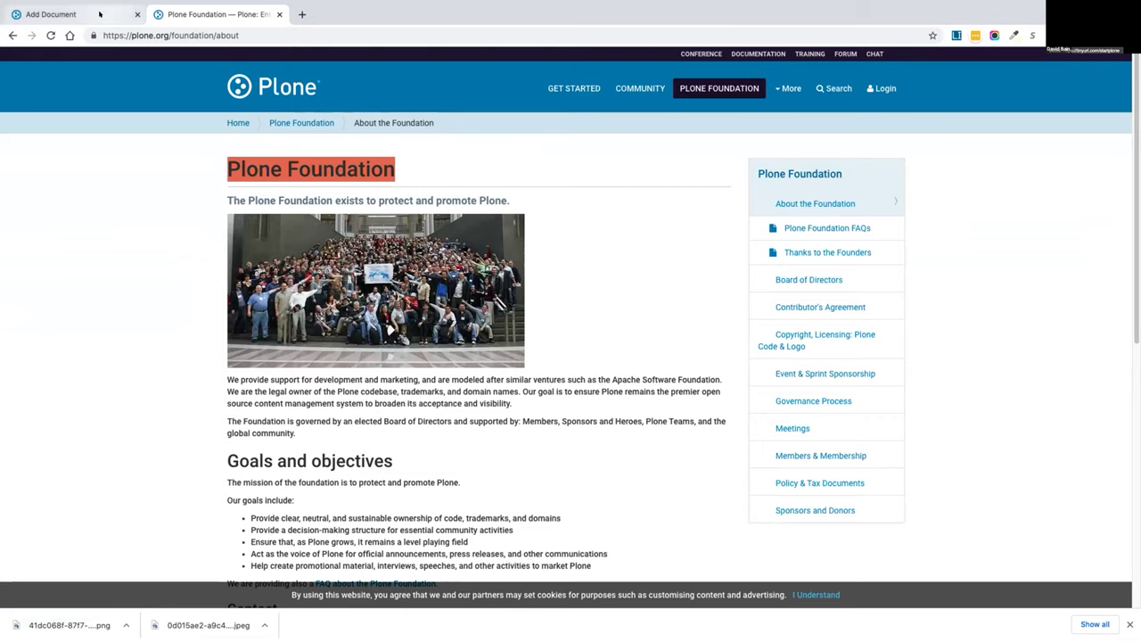
- Paste 'Plone Foundation' as the article title and the foundation's tagline into the text block
click(100, 14)
key(ctrl+v)
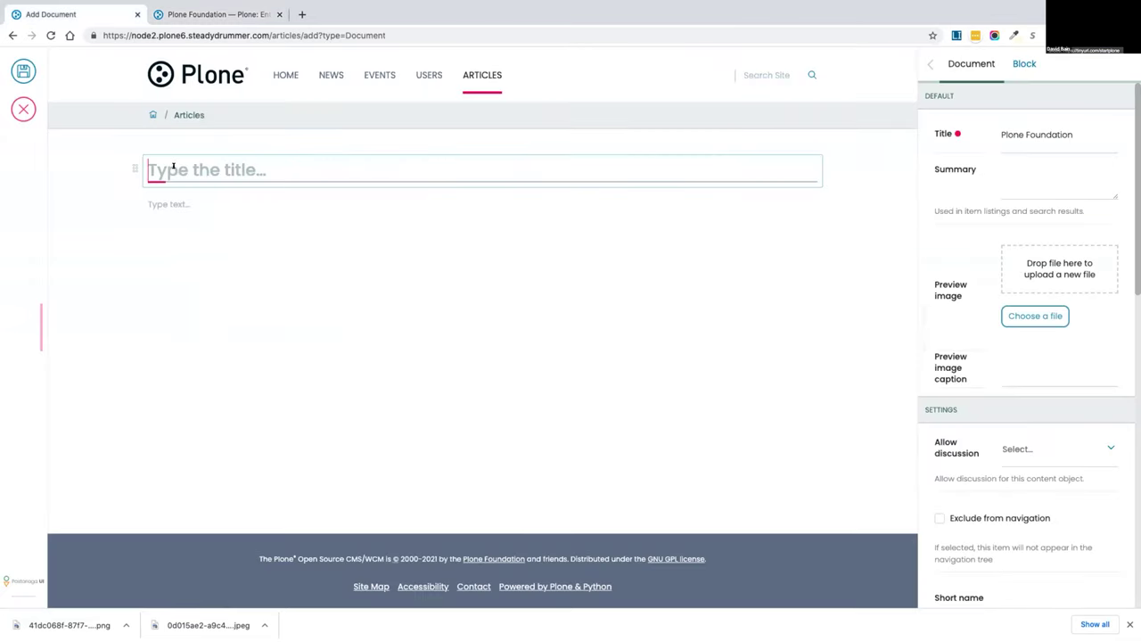
key(Return)
click(187, 14)
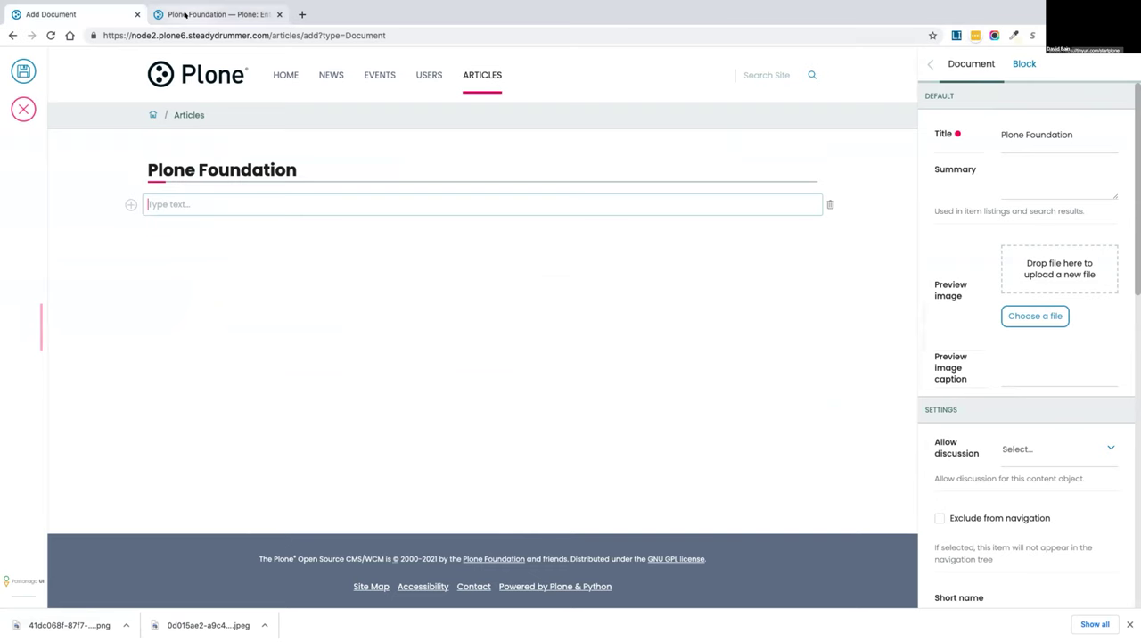
drag(229, 194, 519, 212)
key(ctrl+c)
click(88, 13)
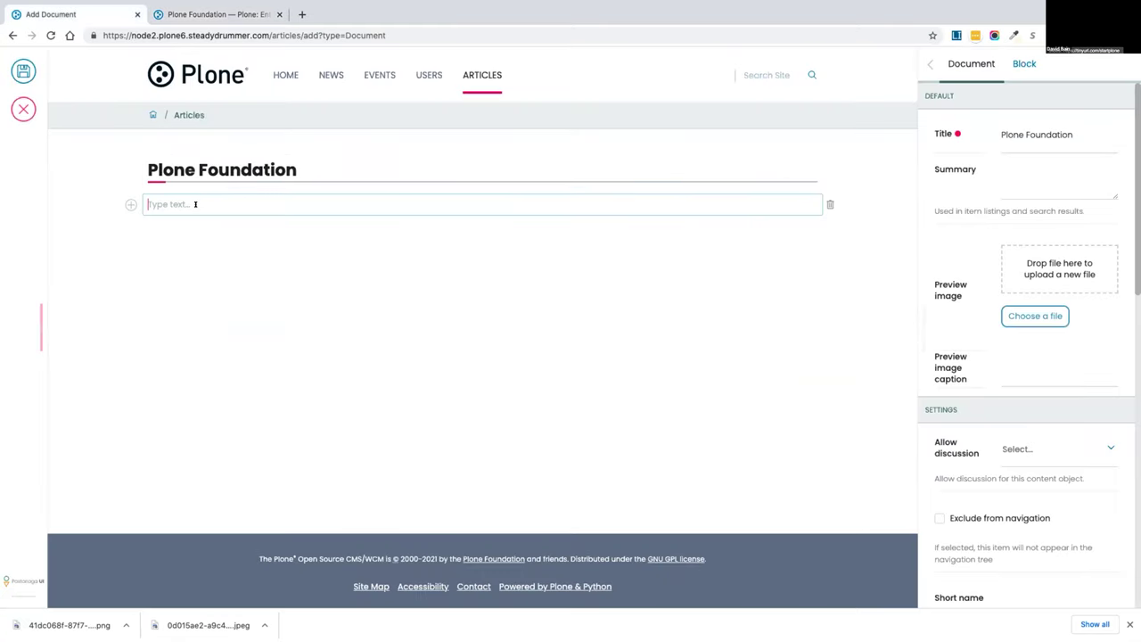
key(ctrl+v)
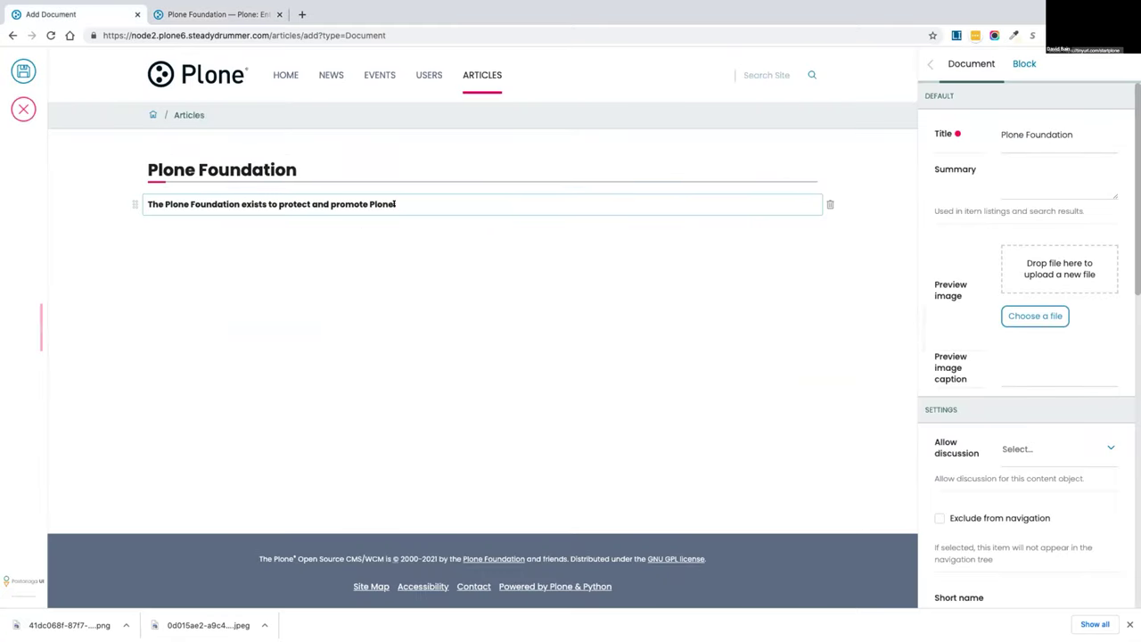
key(Return)
- Save the plone.org foundation group photo to disk as dcmeeting.jpeg
click(182, 14)
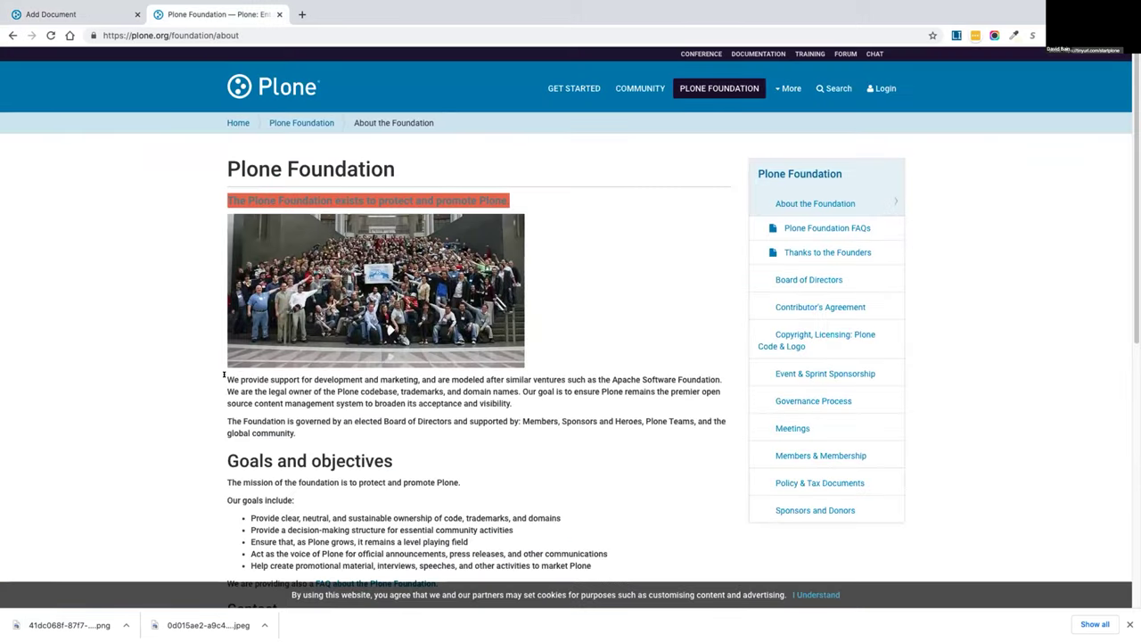
right_click(309, 275)
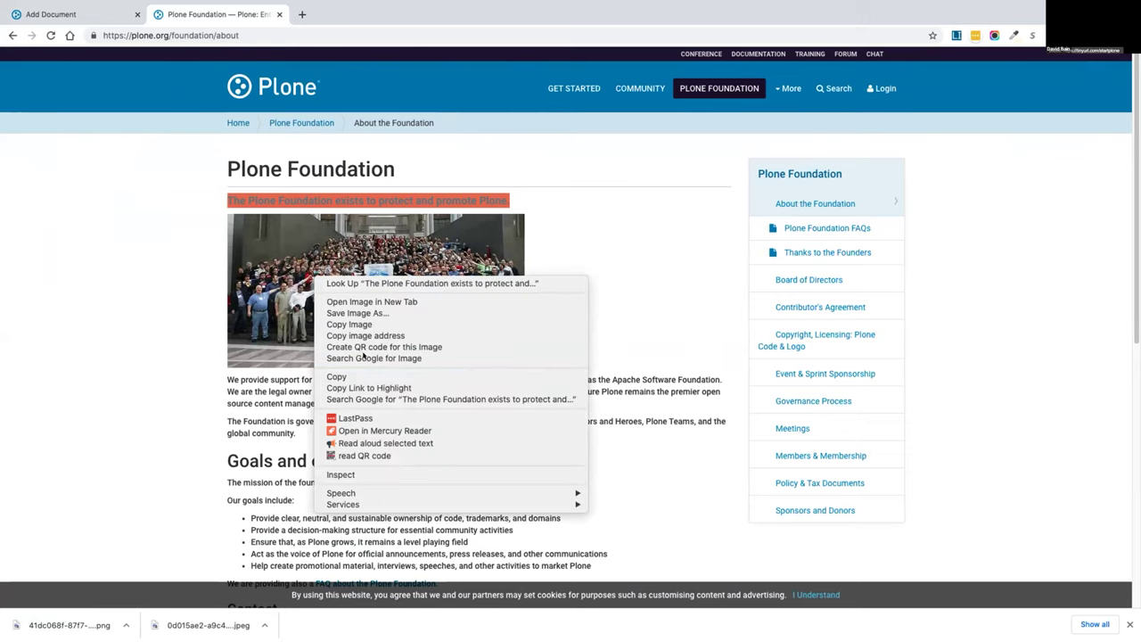
click(361, 312)
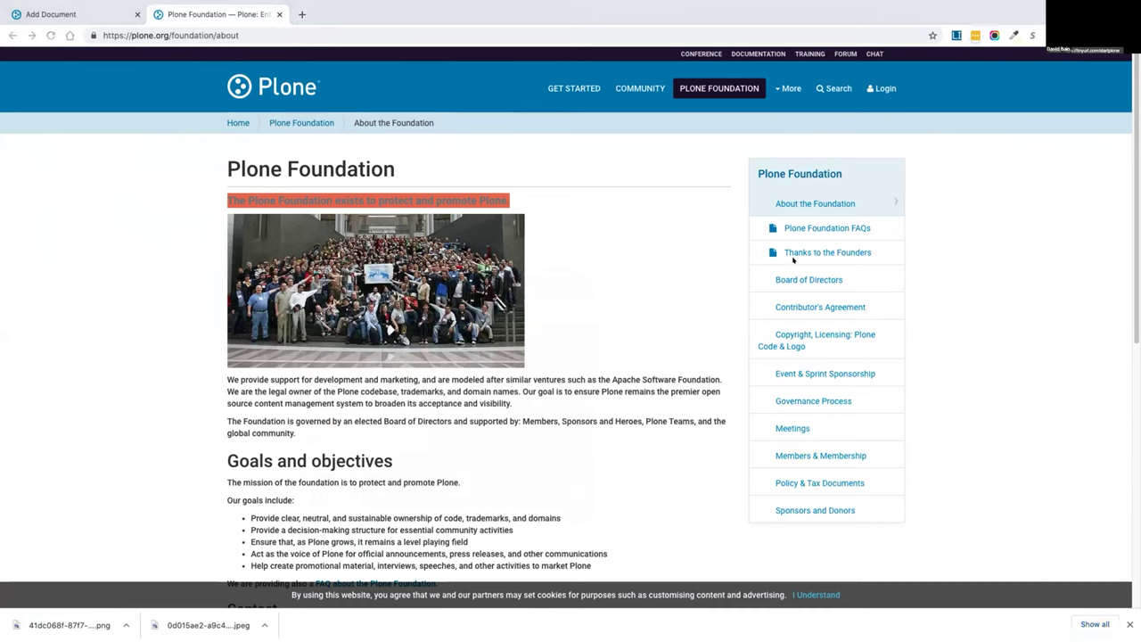
key(Return)
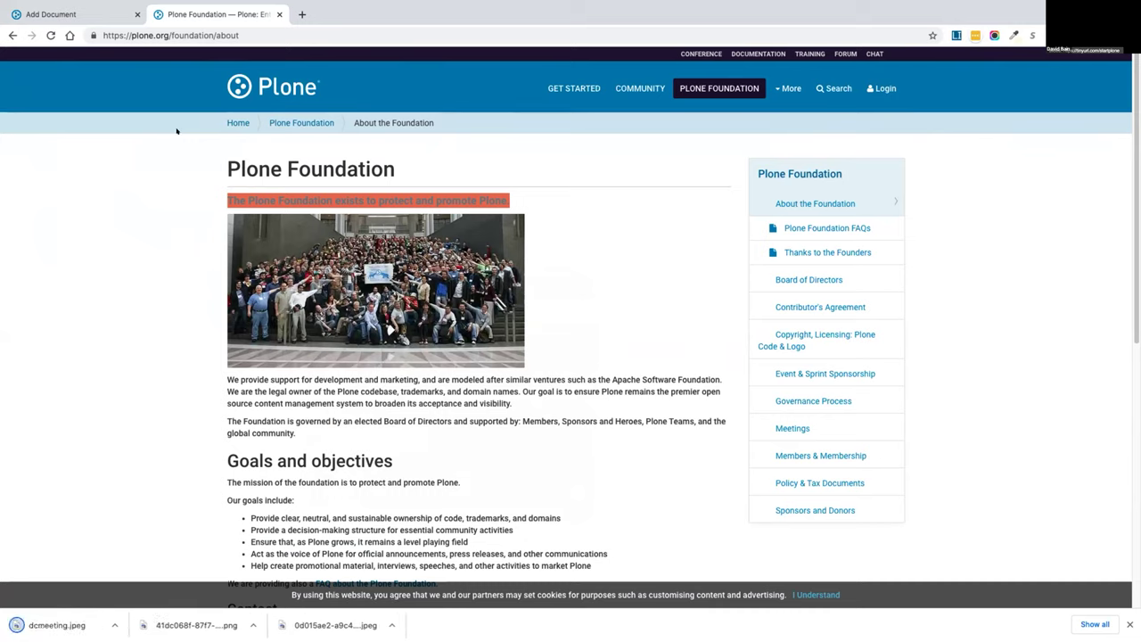
- Add an image block to the article containing the uploaded dcmeeting.jpeg photo
click(59, 7)
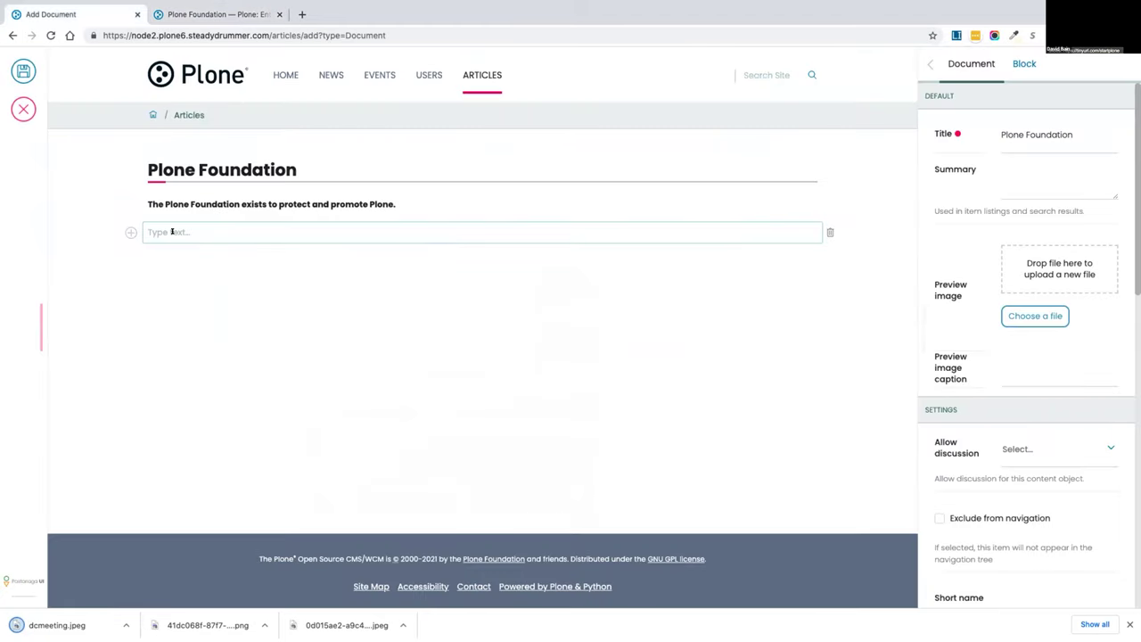
click(130, 233)
click(174, 273)
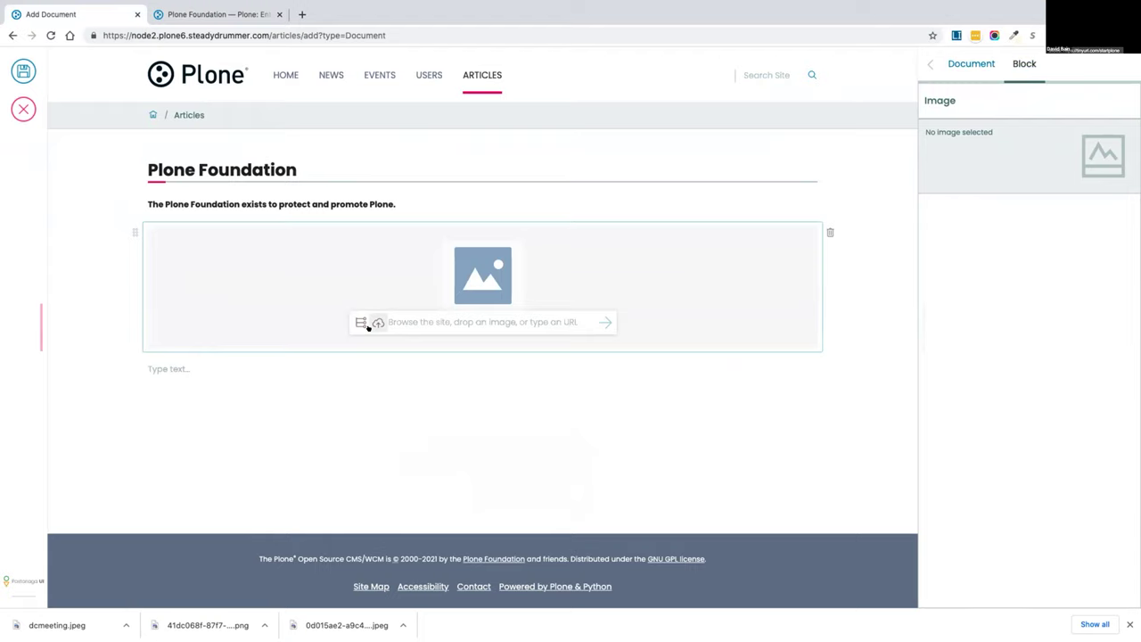
click(375, 324)
drag(59, 627, 392, 342)
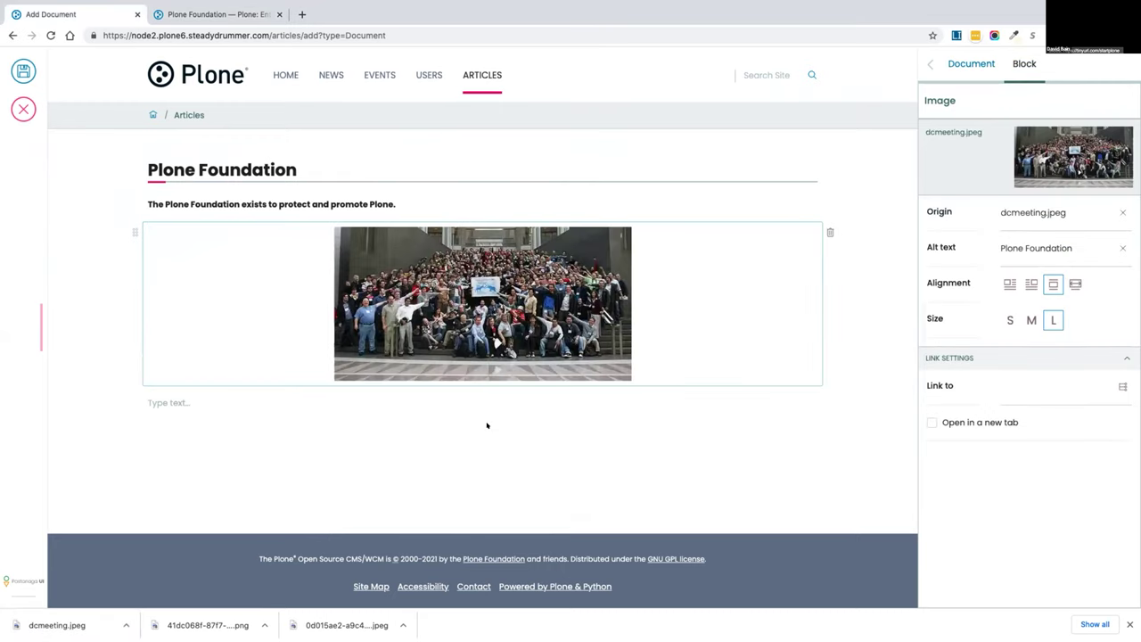
- Copy the two Foundation paragraphs from plone.org into the text block below the image
click(196, 13)
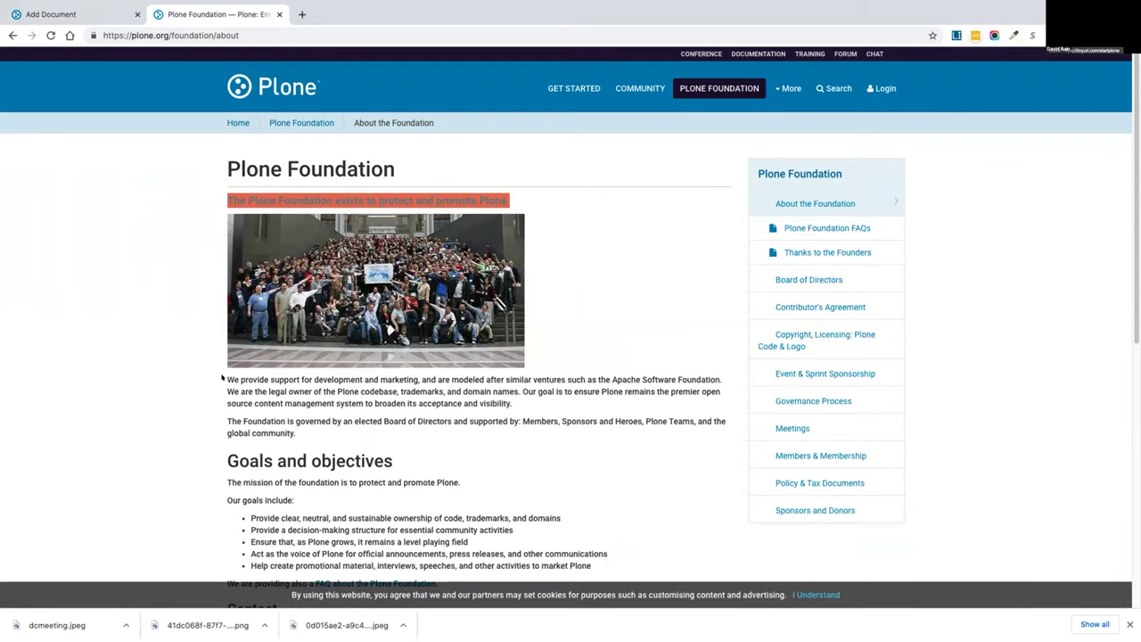
drag(223, 377, 296, 435)
right_click(337, 421)
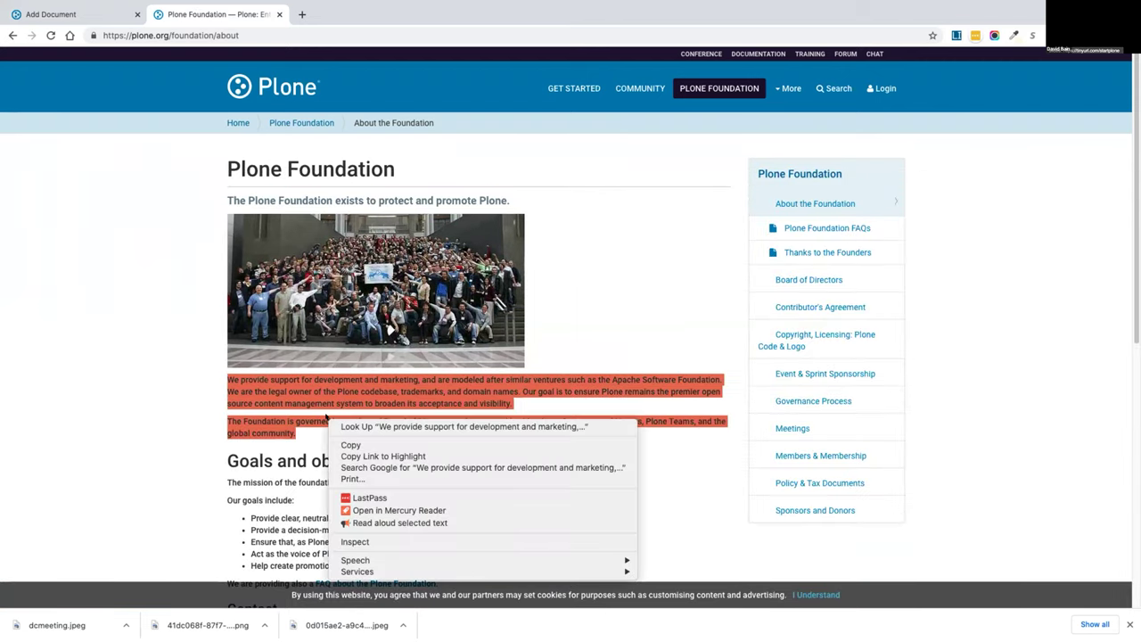
click(351, 444)
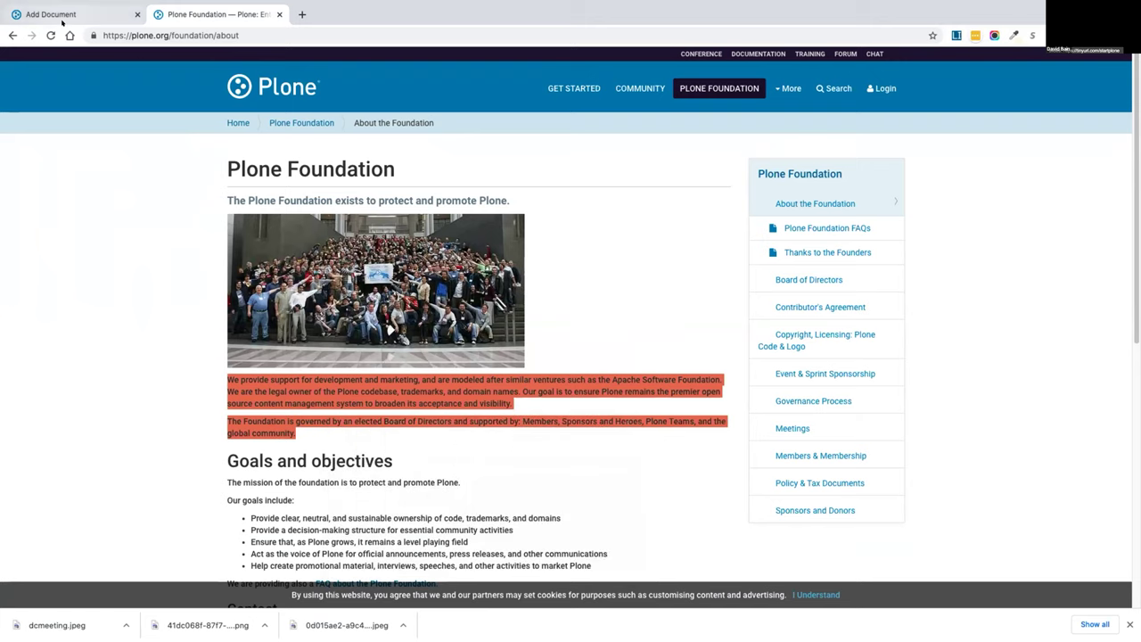
click(63, 14)
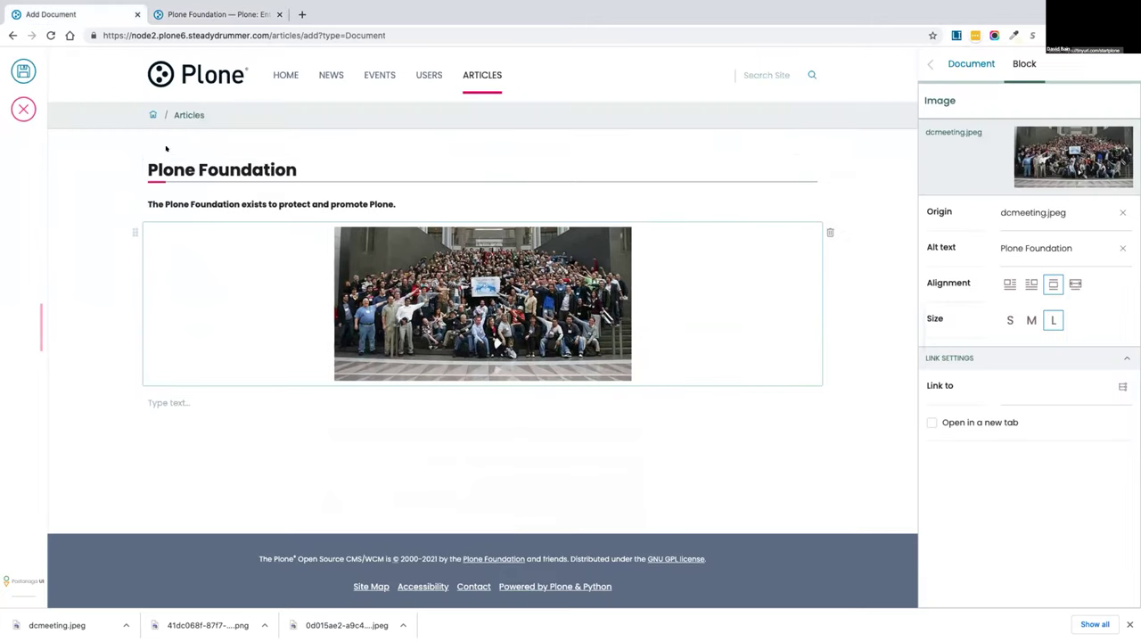
click(177, 399)
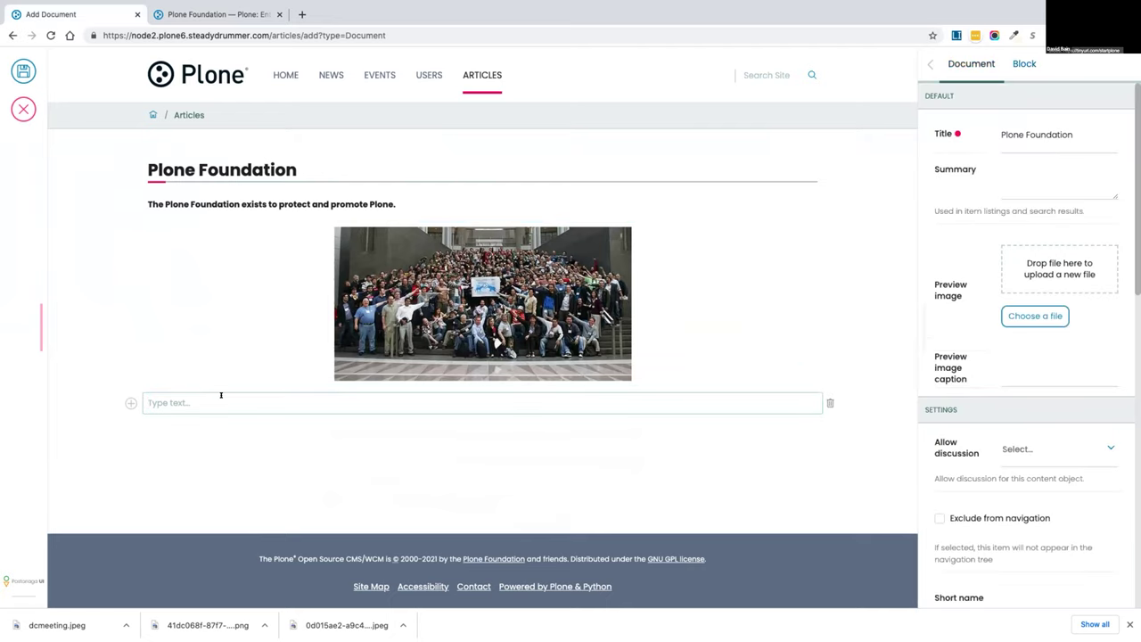
key(ctrl+v)
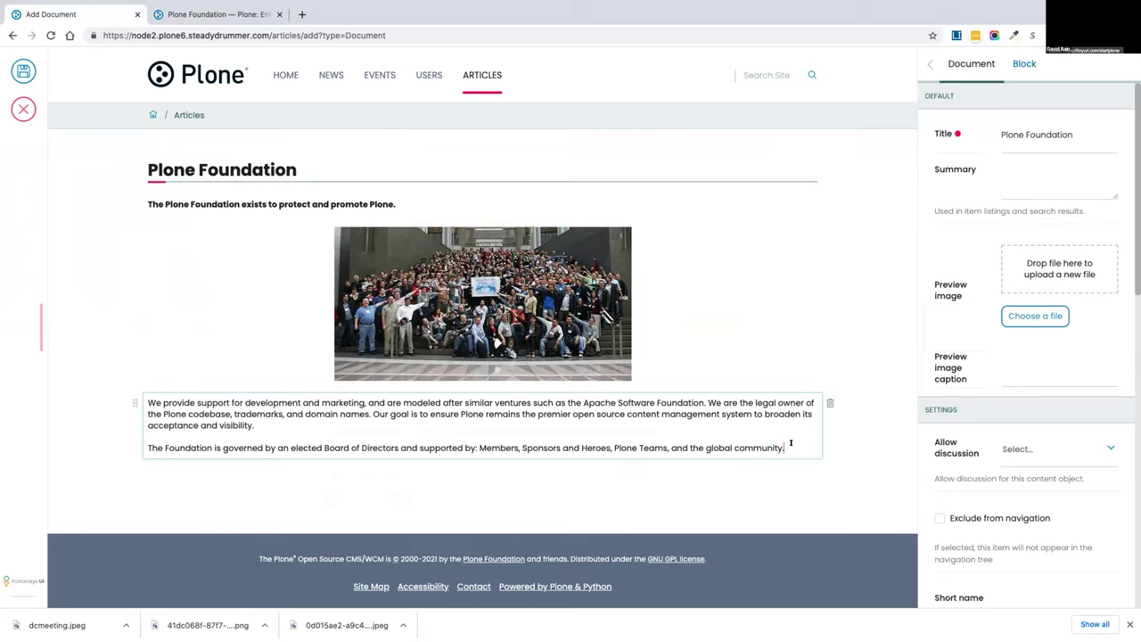
key(Return)
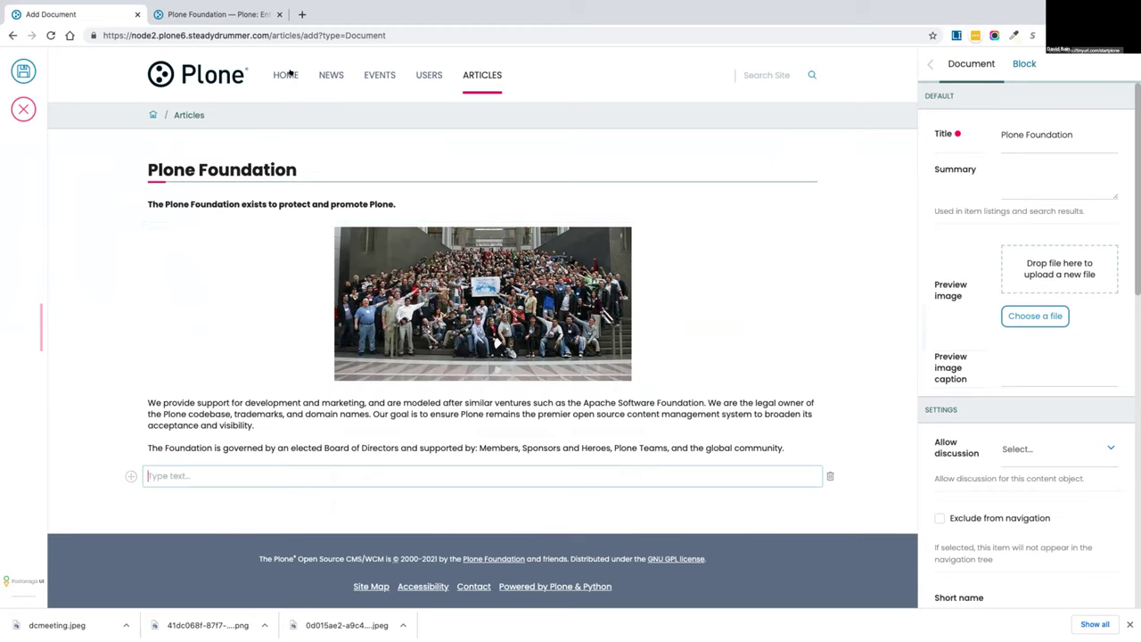
- Paste the 'Goals and objectives' line into a new text block below the paragraphs
click(203, 7)
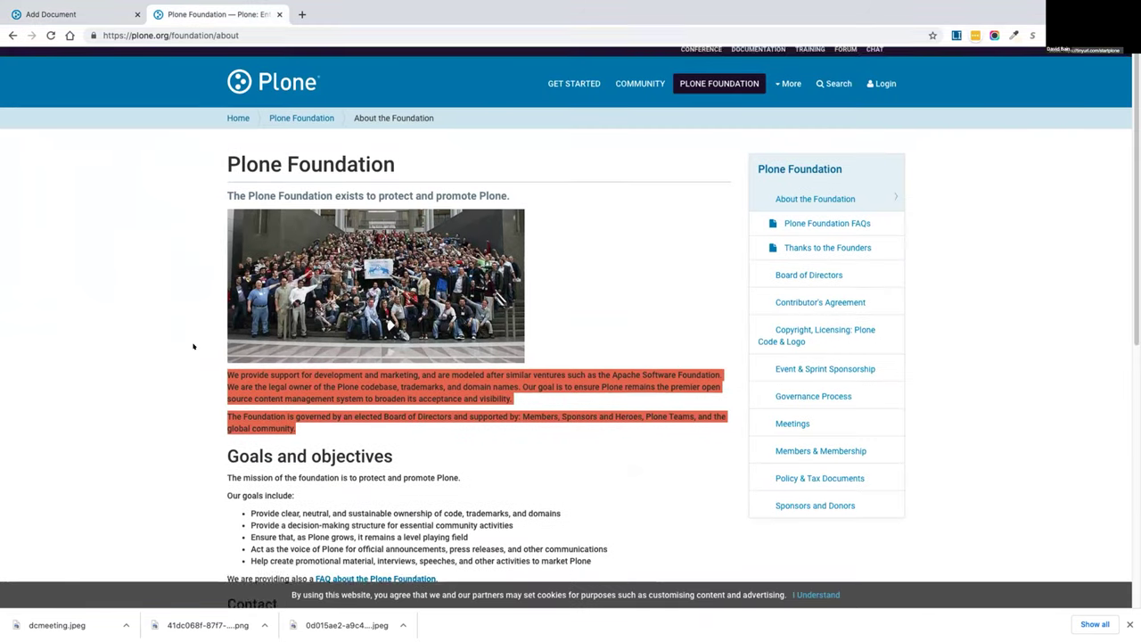
scroll(193, 343, down, 3)
scroll(192, 340, down, 1)
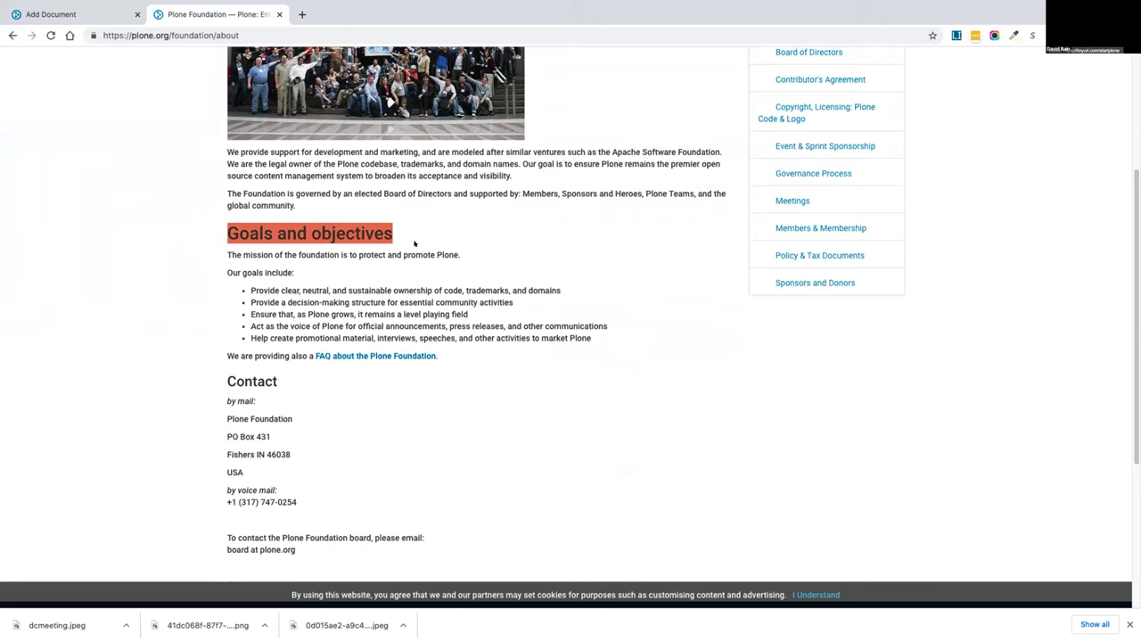
click(62, 14)
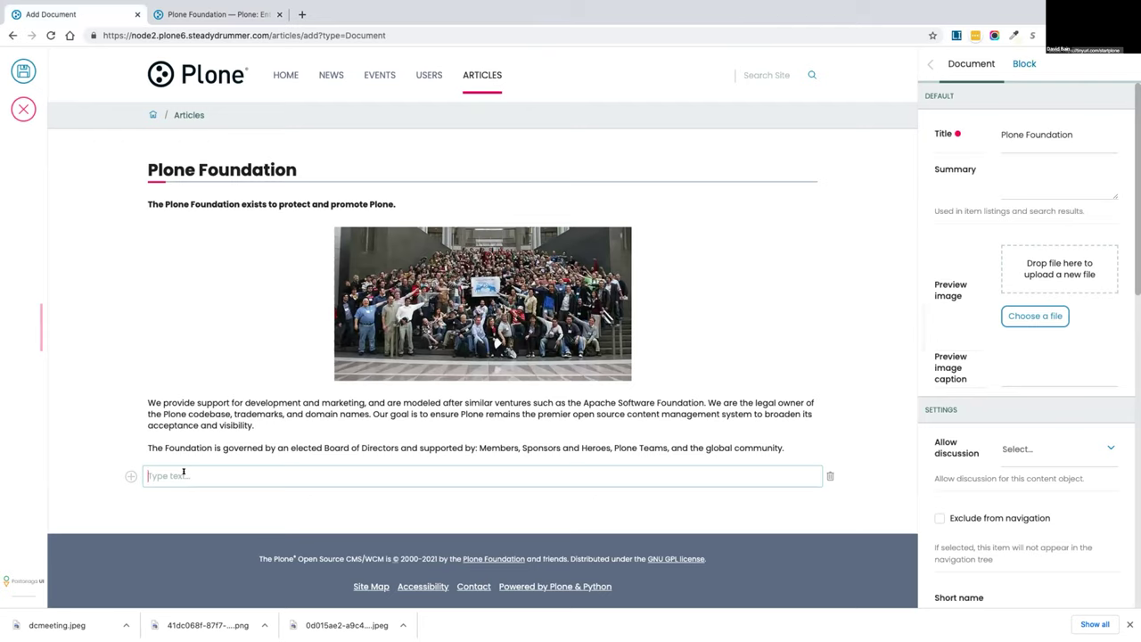
key(ctrl+v)
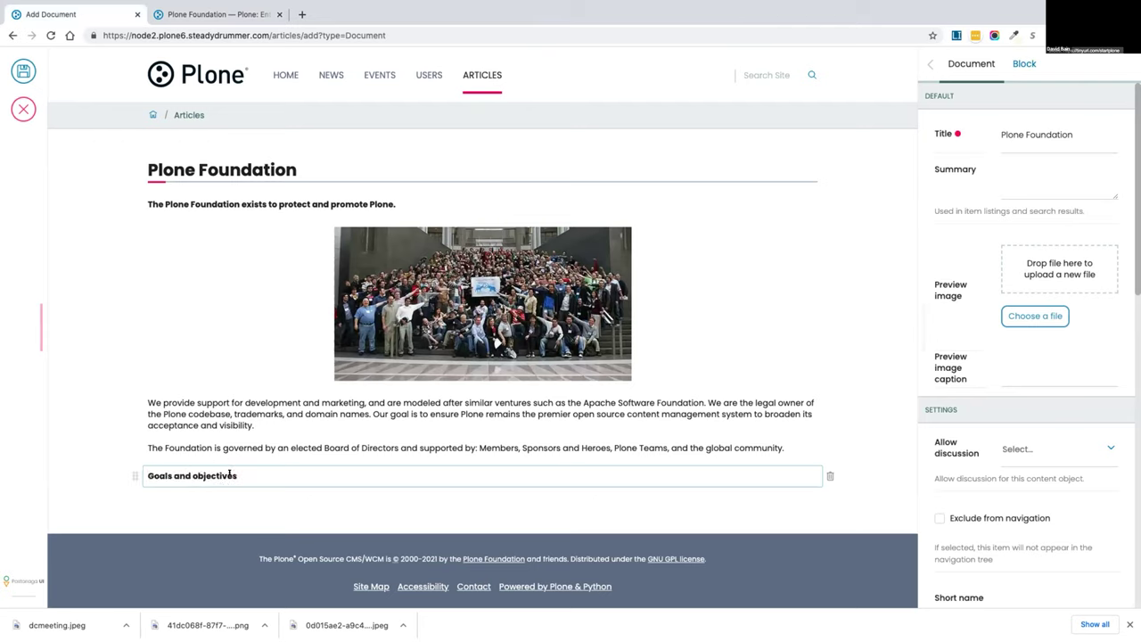
- Format 'Goals and objectives' as a large heading and add an empty text block below it
triple_click(234, 476)
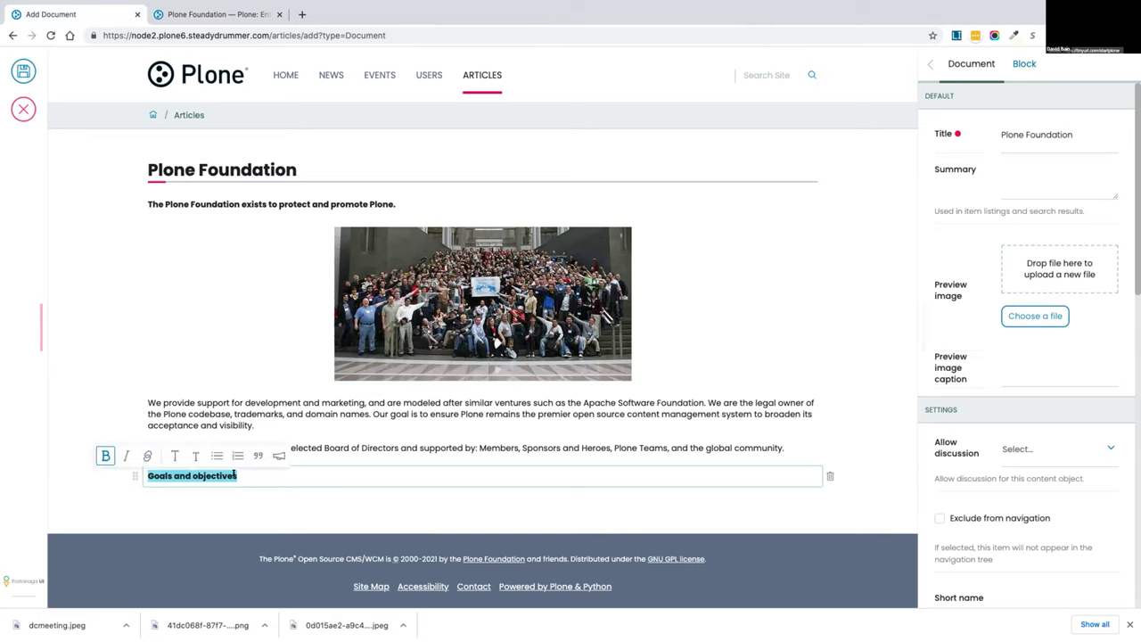
click(158, 463)
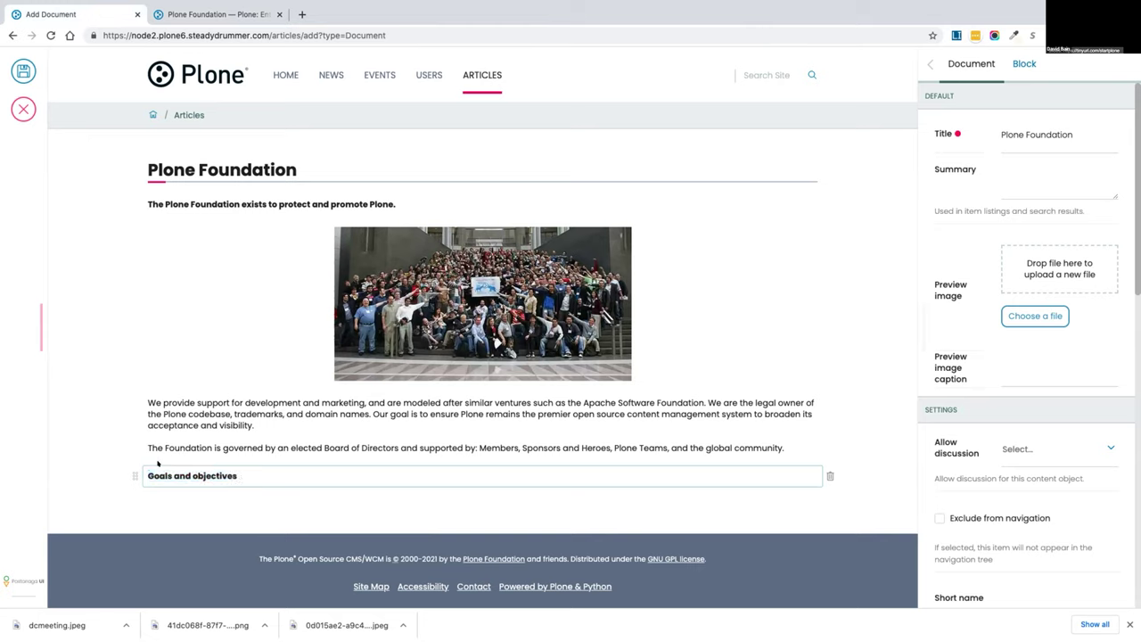
triple_click(165, 473)
click(173, 455)
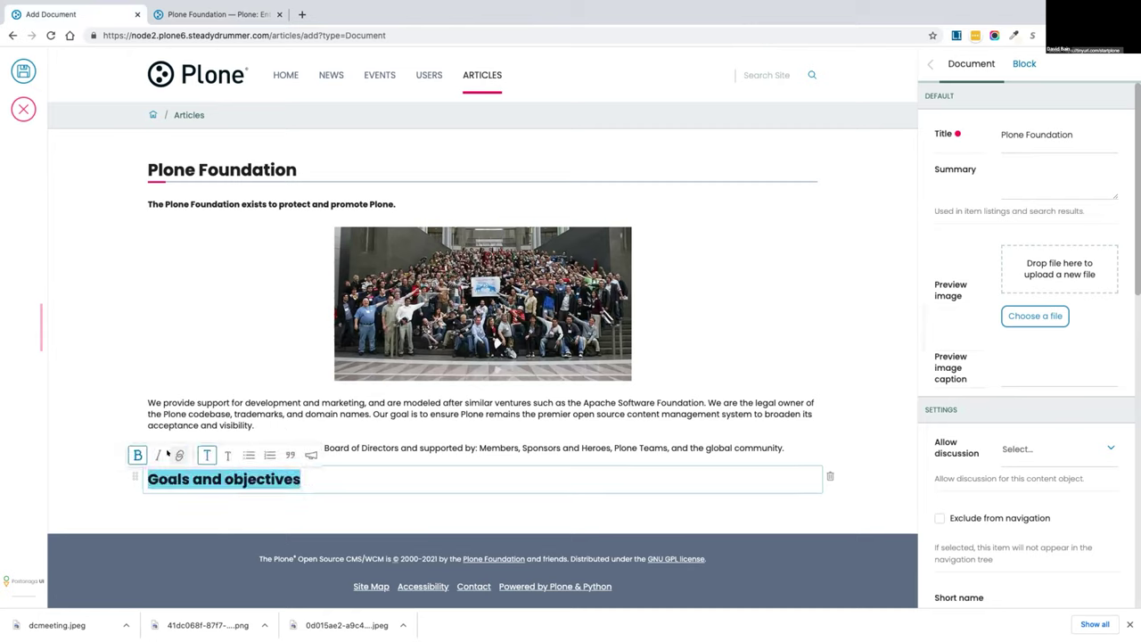
click(88, 413)
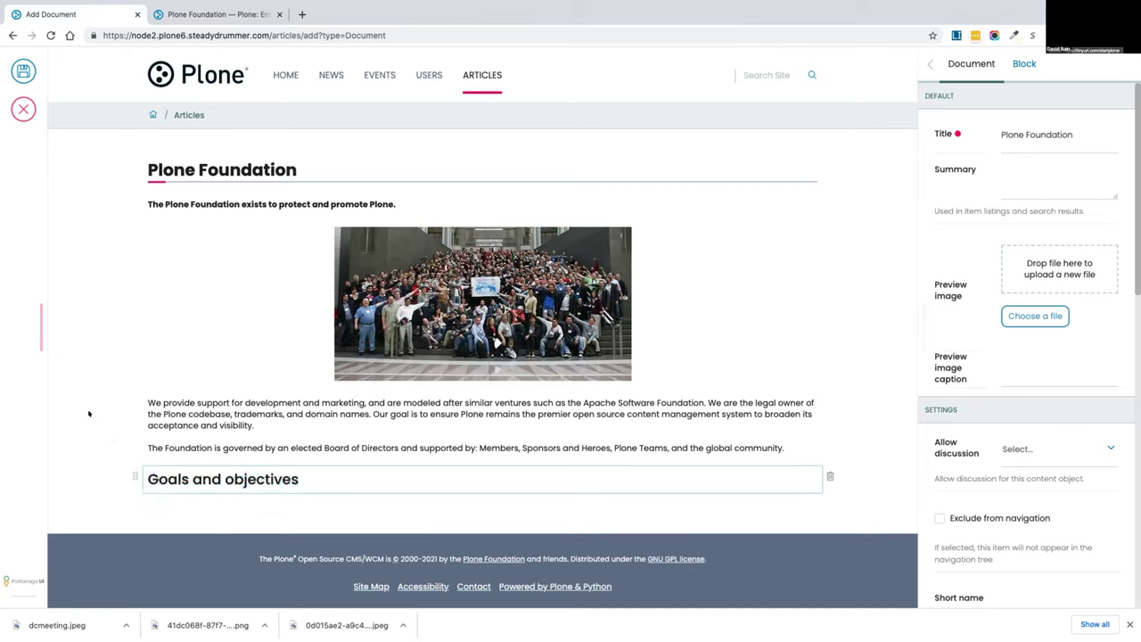
click(308, 478)
key(Return)
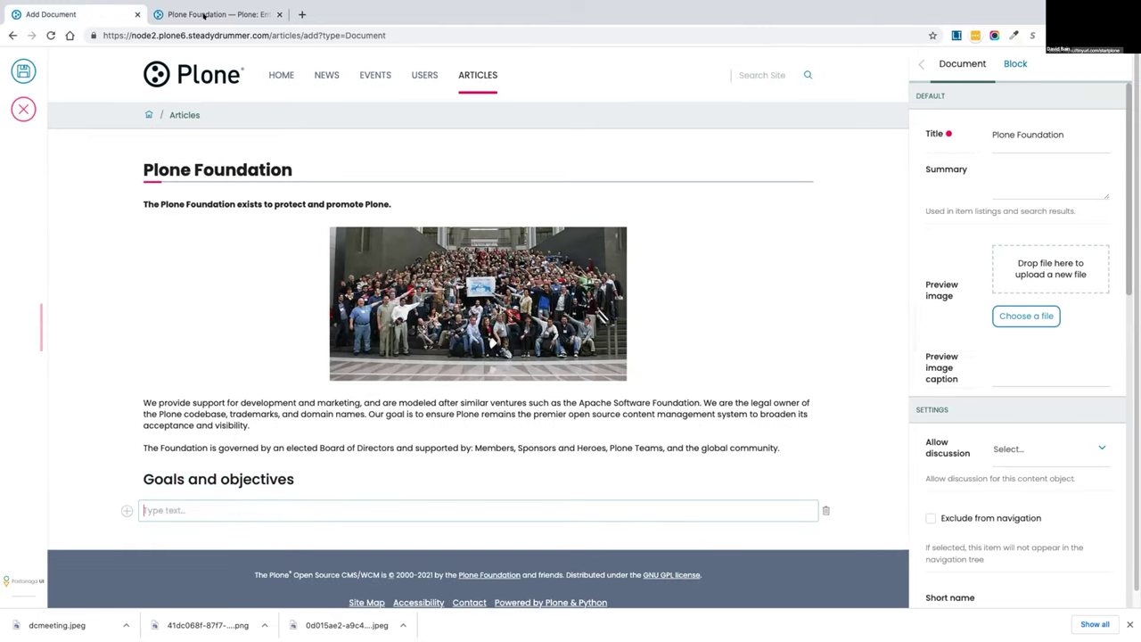
- Paste plone.org's mission sentence and goals list under the heading, then save the page
click(203, 16)
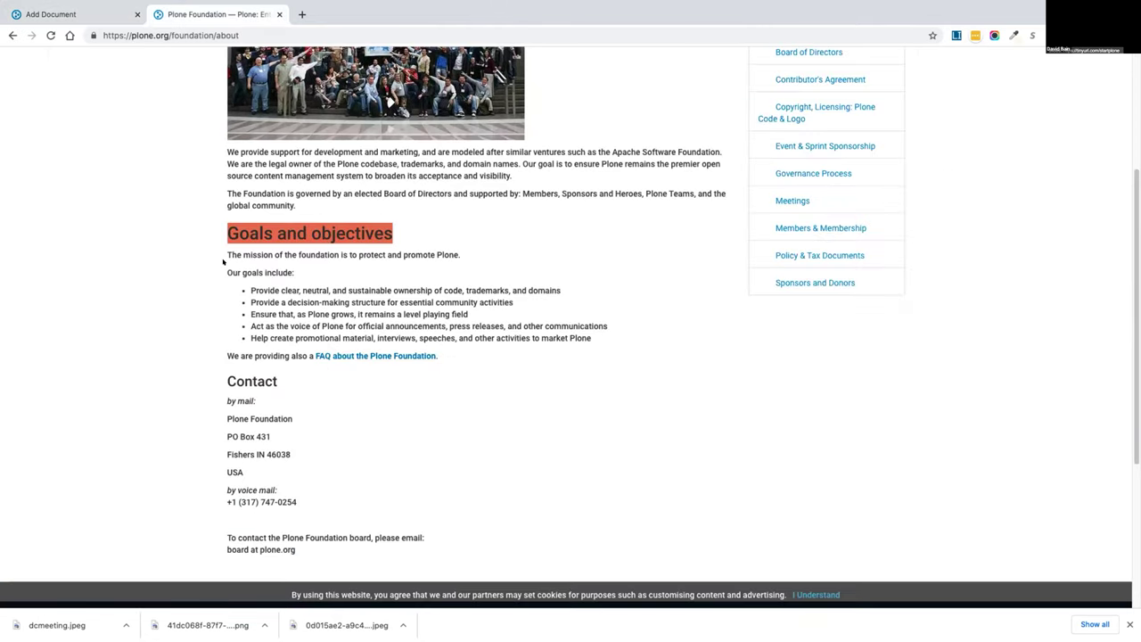
drag(223, 259, 593, 337)
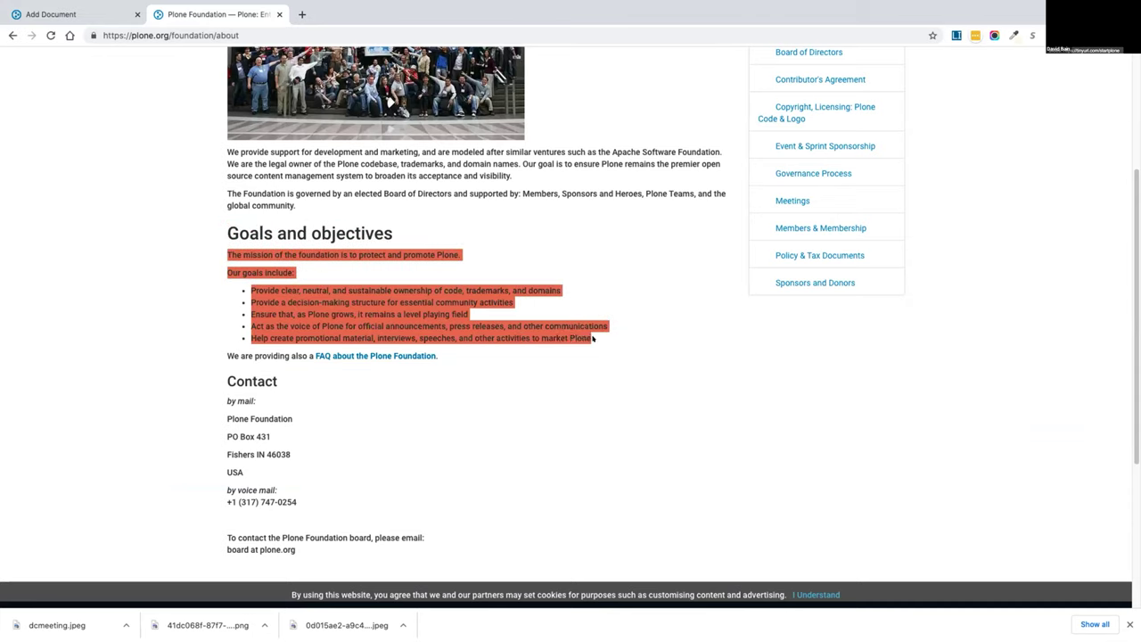
click(91, 15)
click(278, 509)
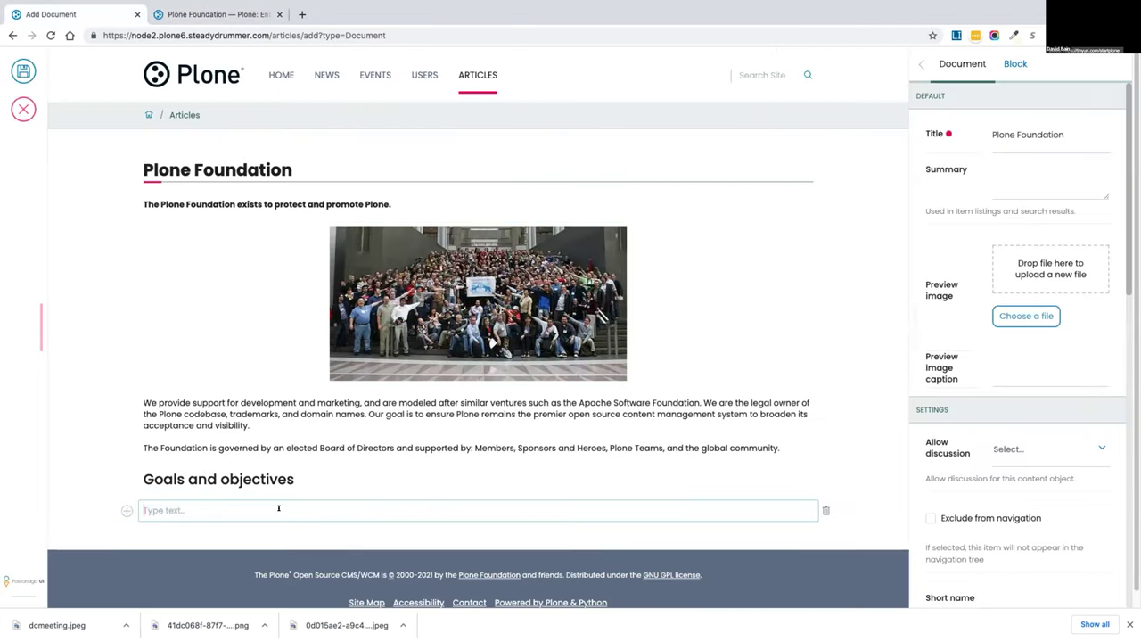
key(ctrl+v)
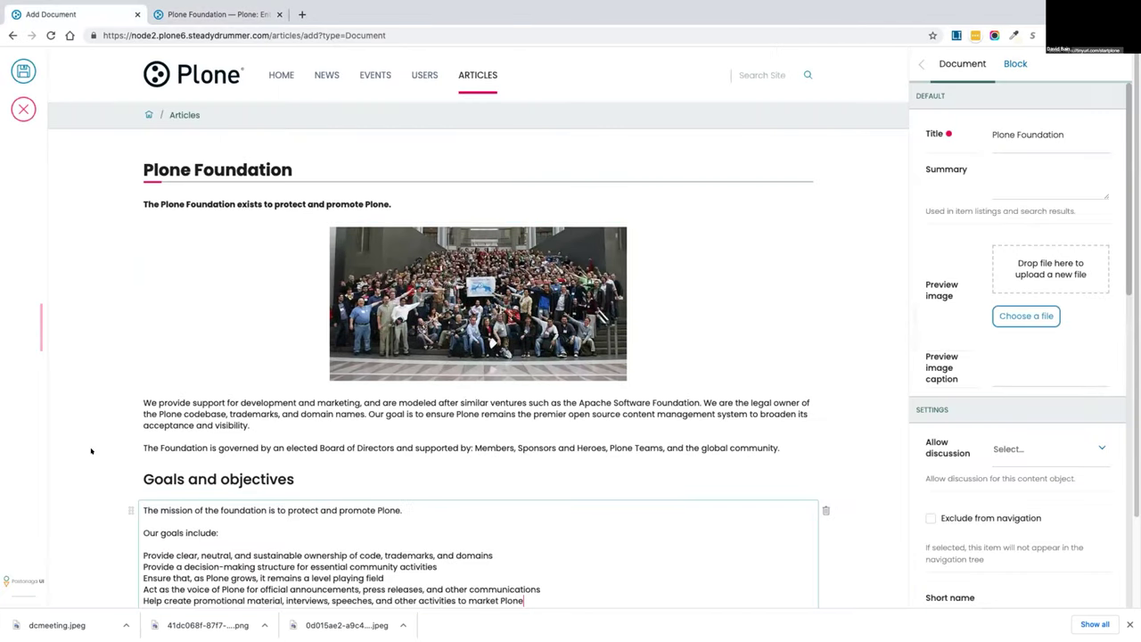
scroll(91, 451, down, 1)
scroll(127, 413, down, 2)
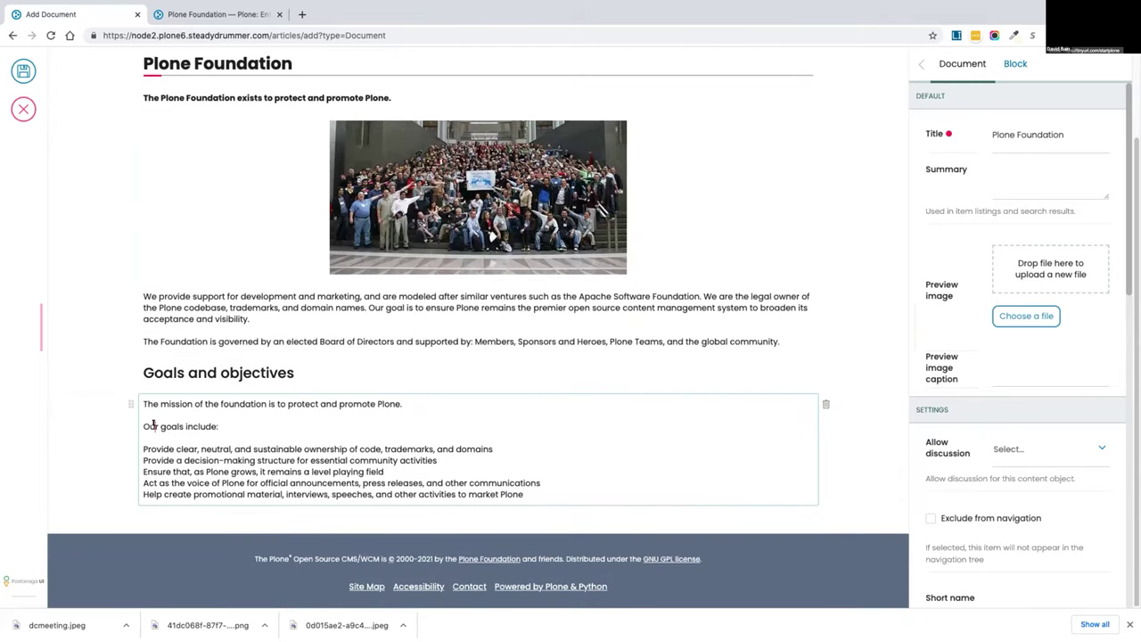
triple_click(154, 424)
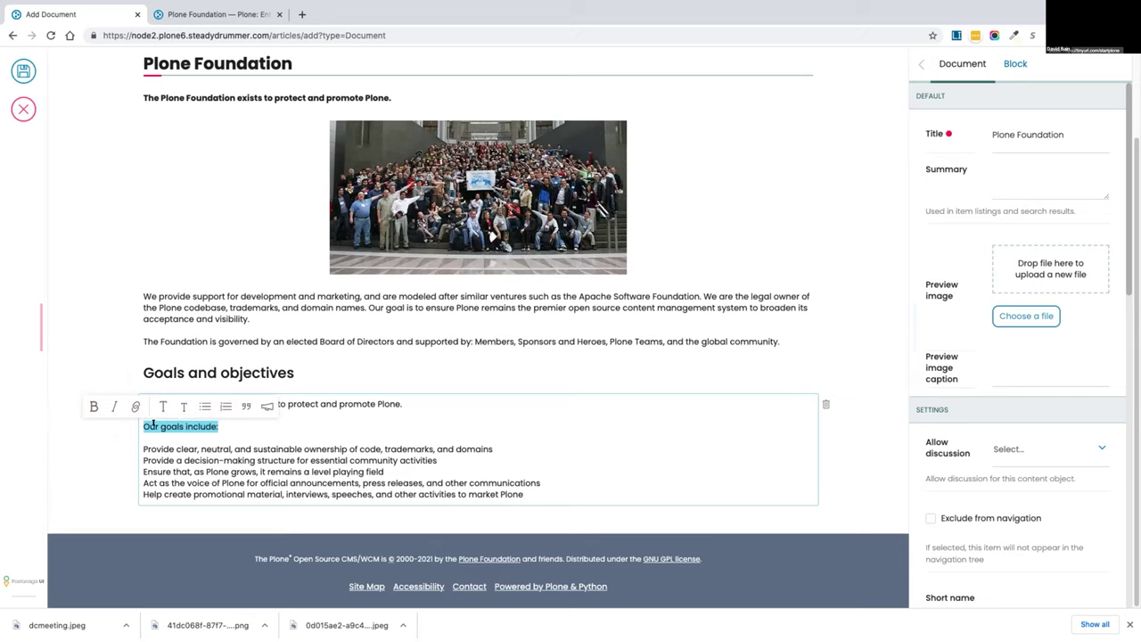
click(108, 452)
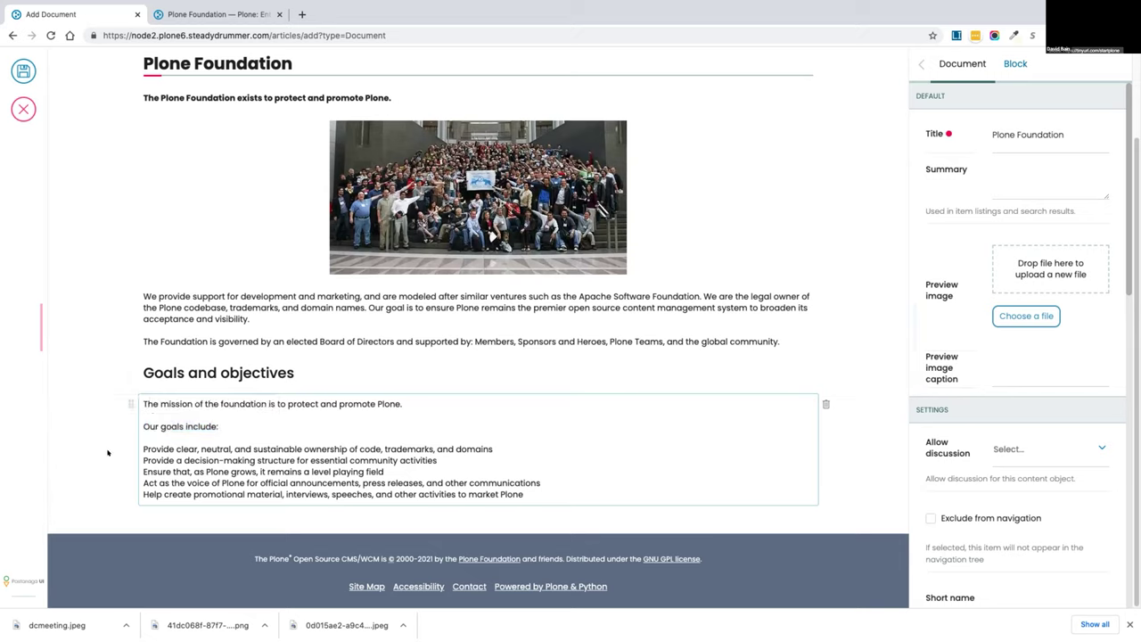
click(25, 77)
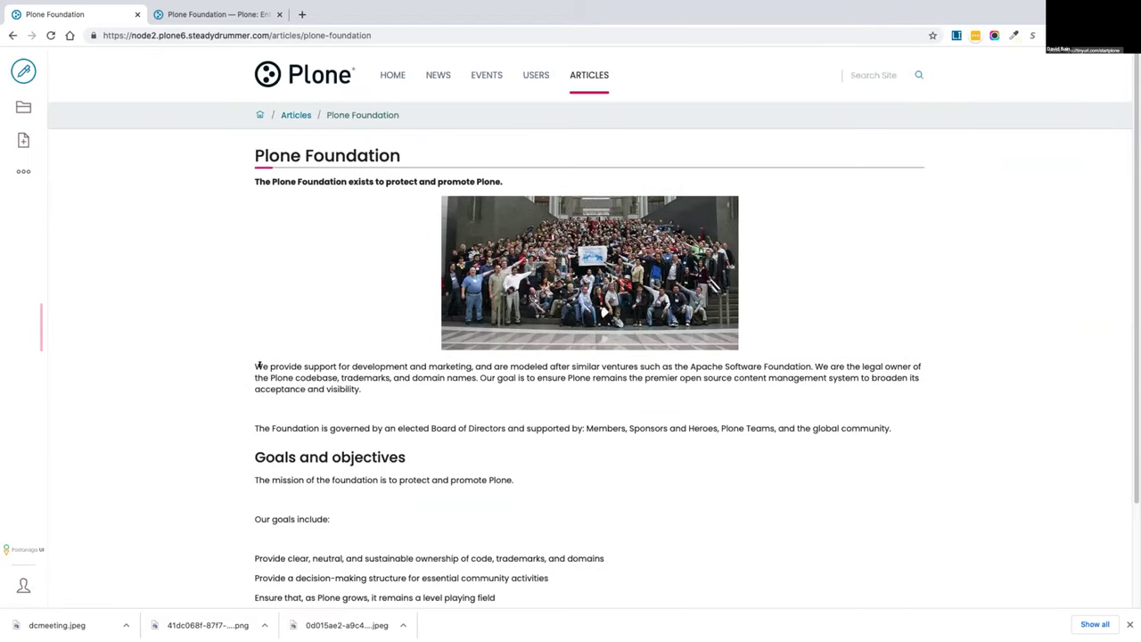
- Compare the saved Plone Foundation page with the plone.org original, then reopen it for editing
scroll(232, 365, down, 3)
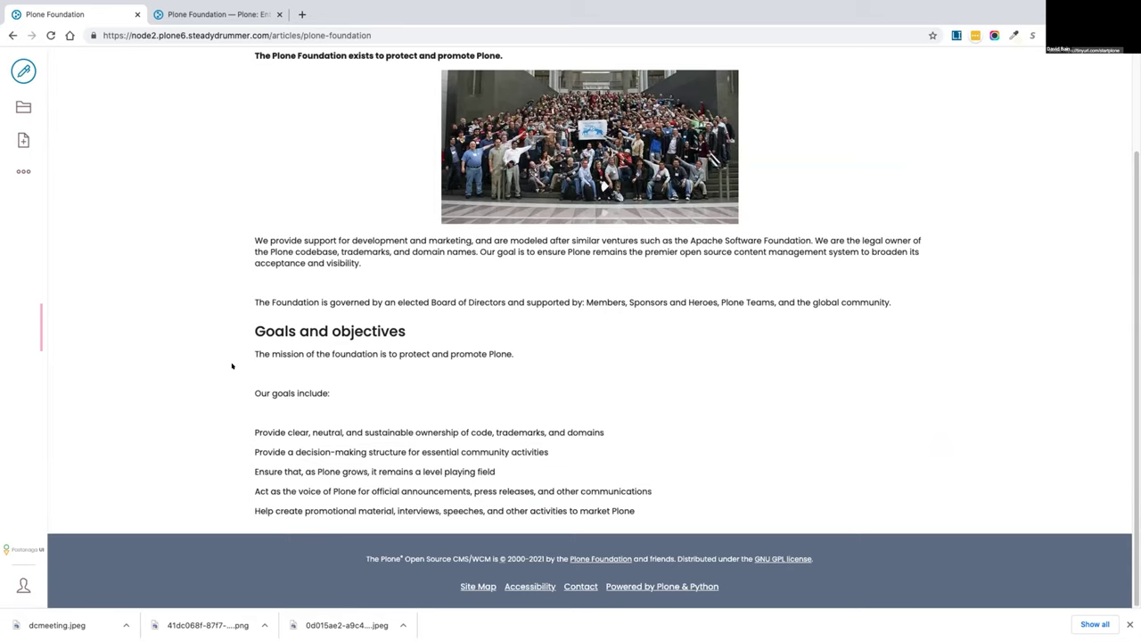
scroll(231, 366, up, 3)
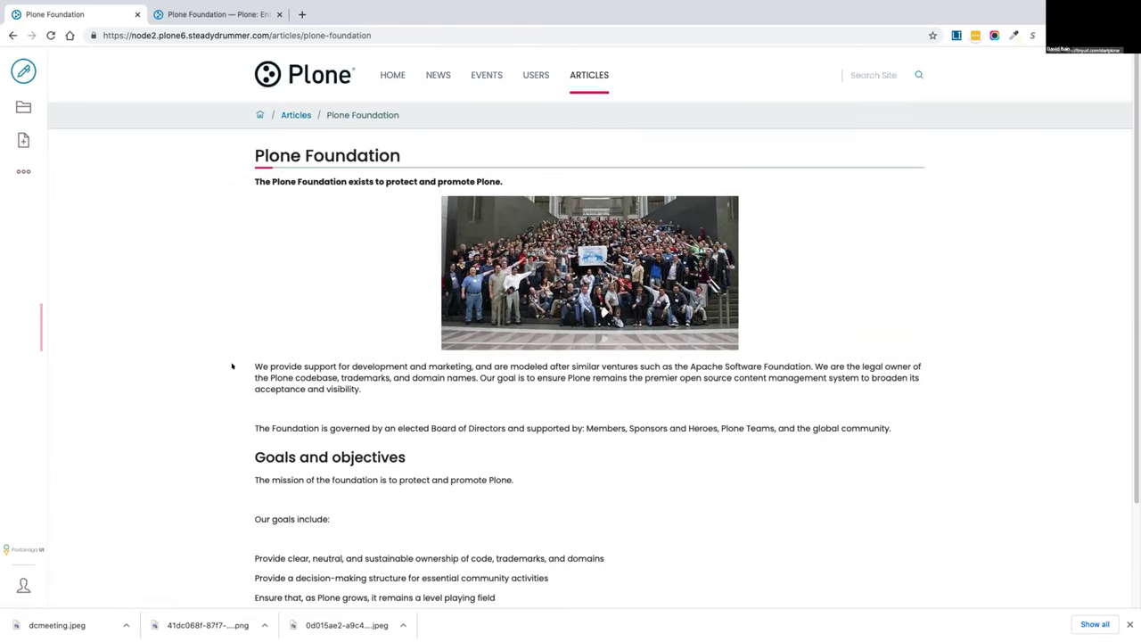
click(219, 13)
scroll(250, 195, up, 5)
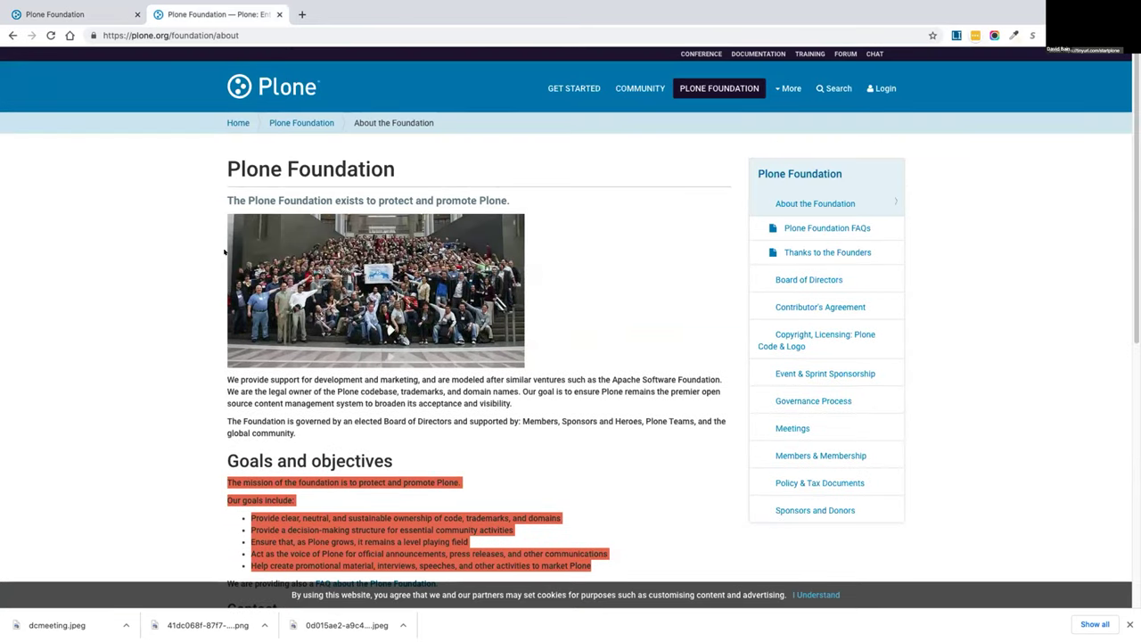
click(108, 14)
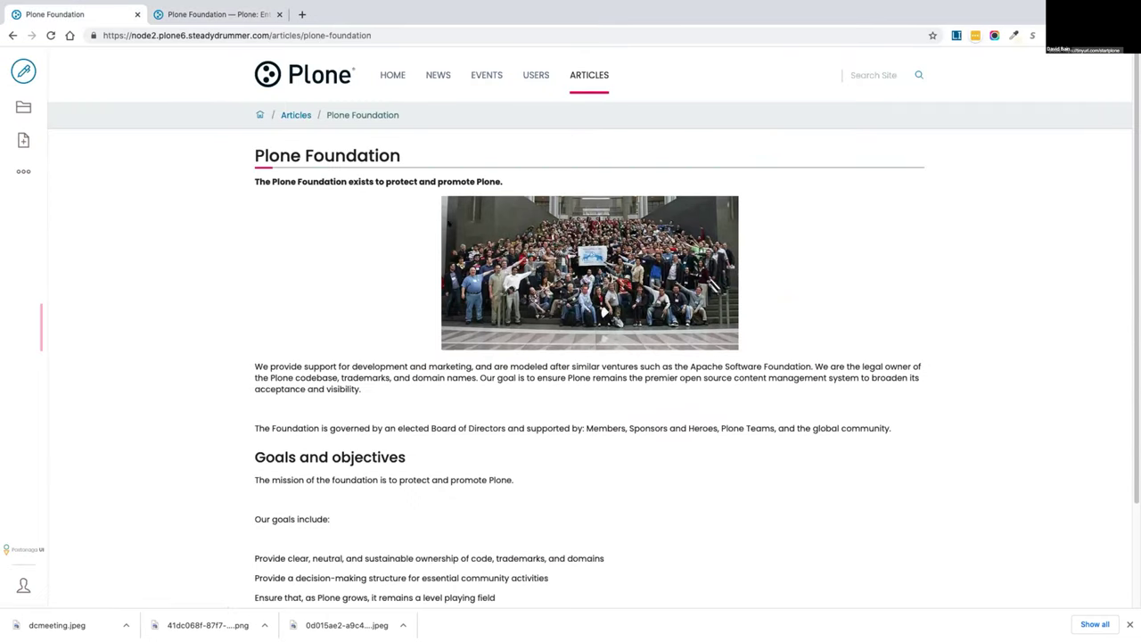
click(13, 73)
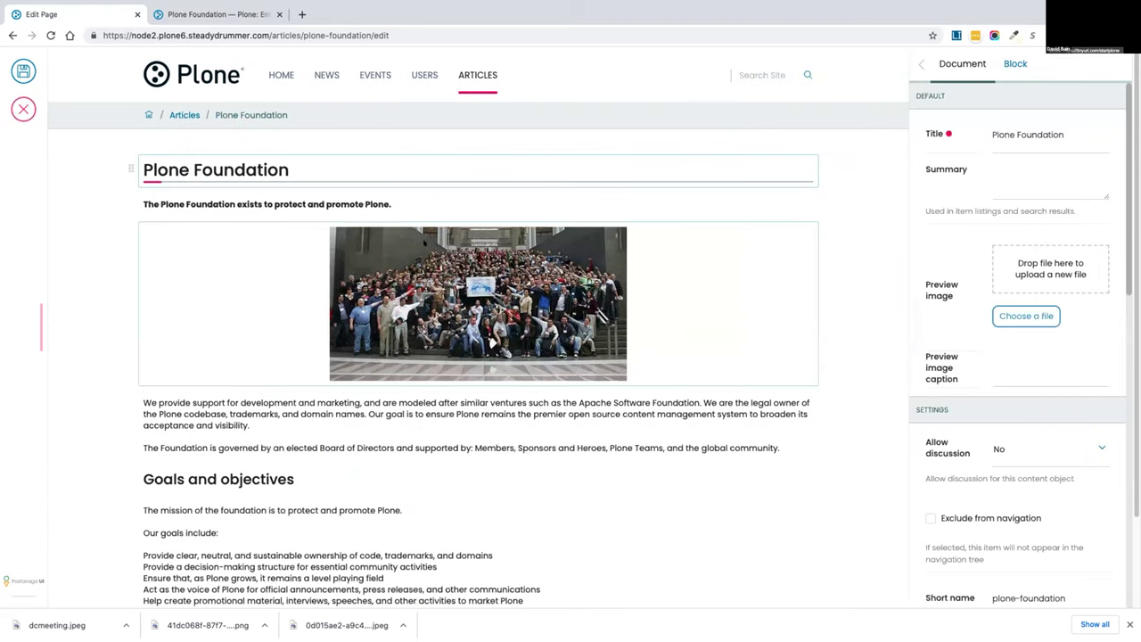
- Align the group photo left so the intro text wraps beside it
click(424, 243)
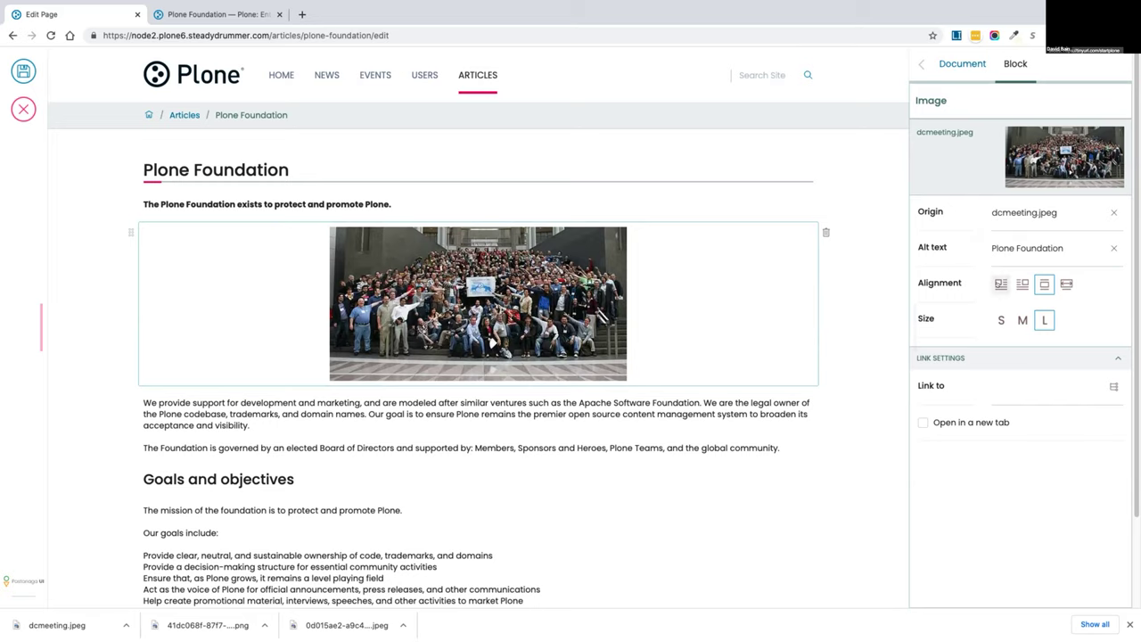
click(1001, 284)
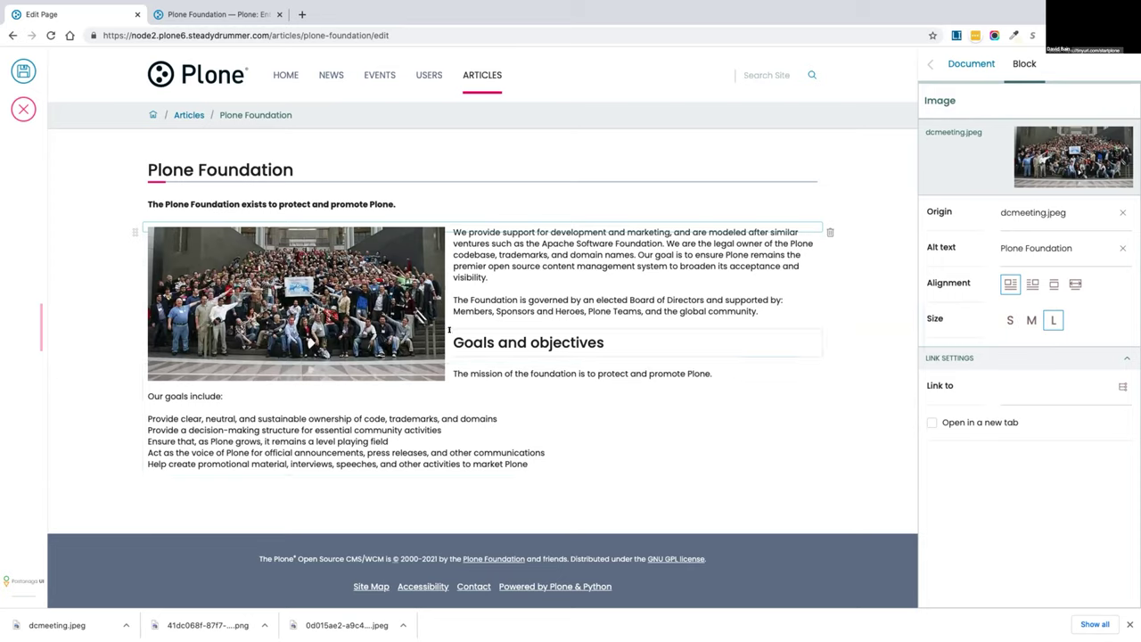
click(528, 340)
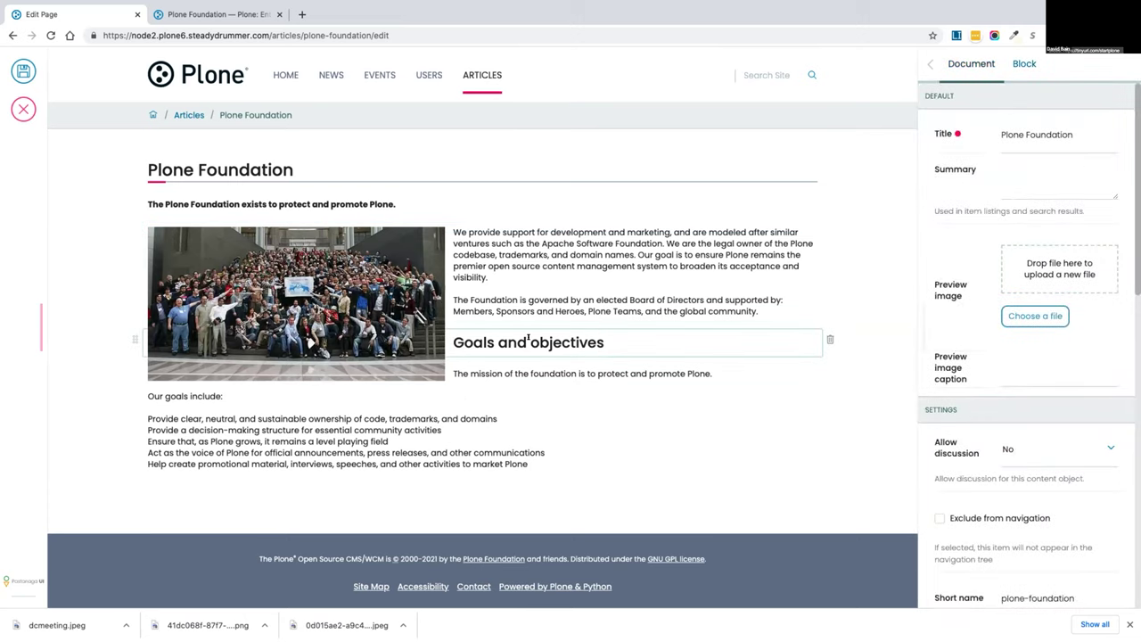
key(Return)
key(BackSpace)
- Add empty blocks after the intro text so 'Goals and objectives' moves down, then save
click(758, 311)
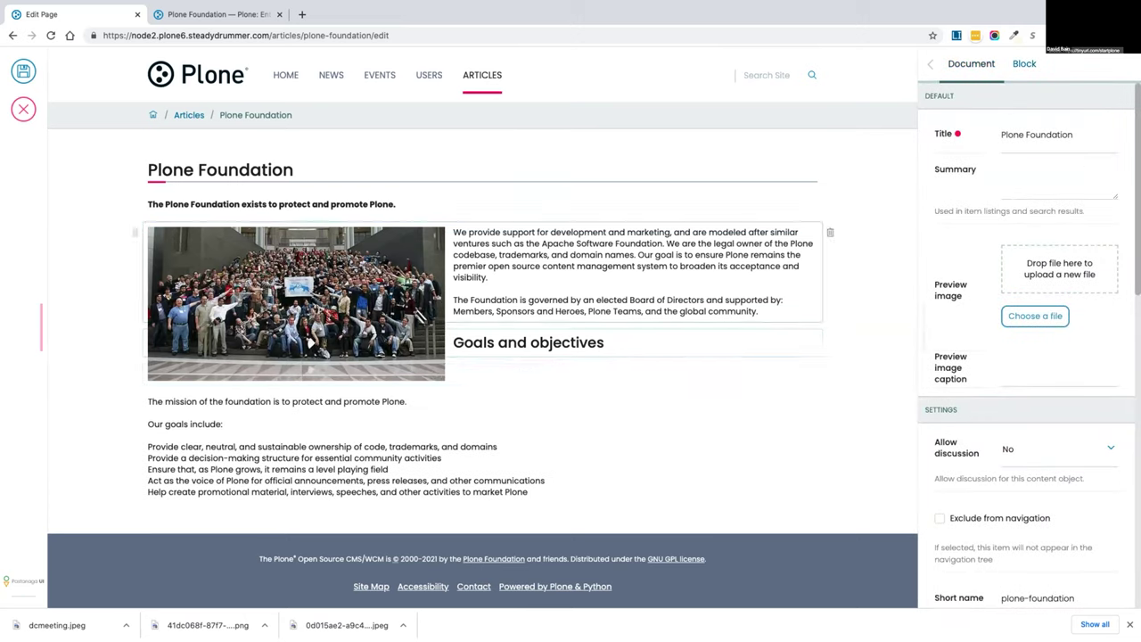
key(Return)
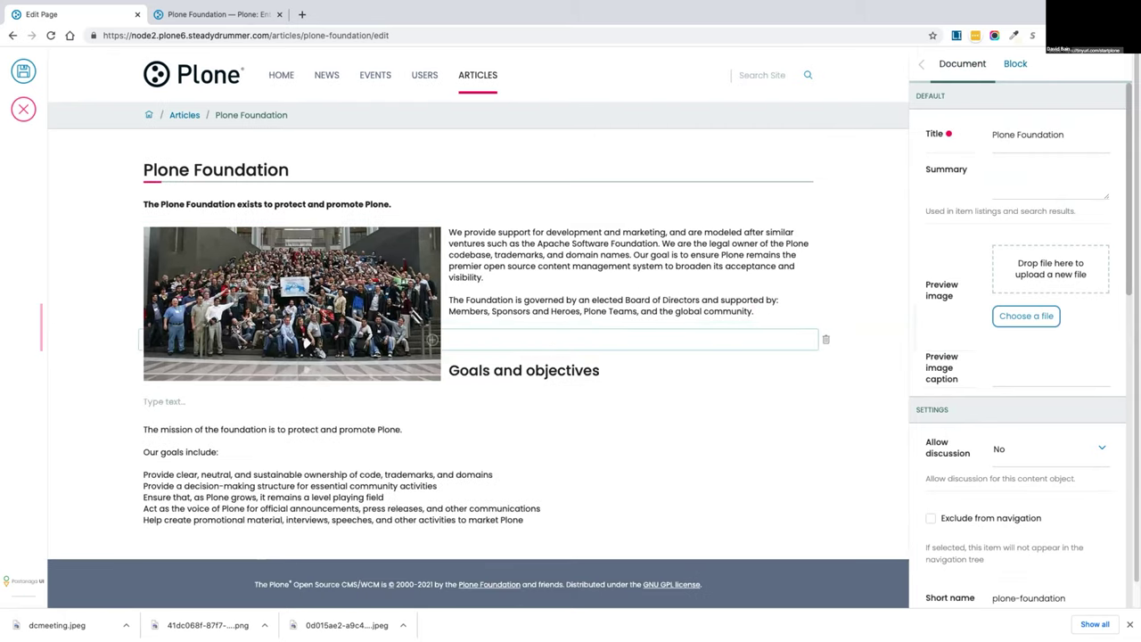
key(Return)
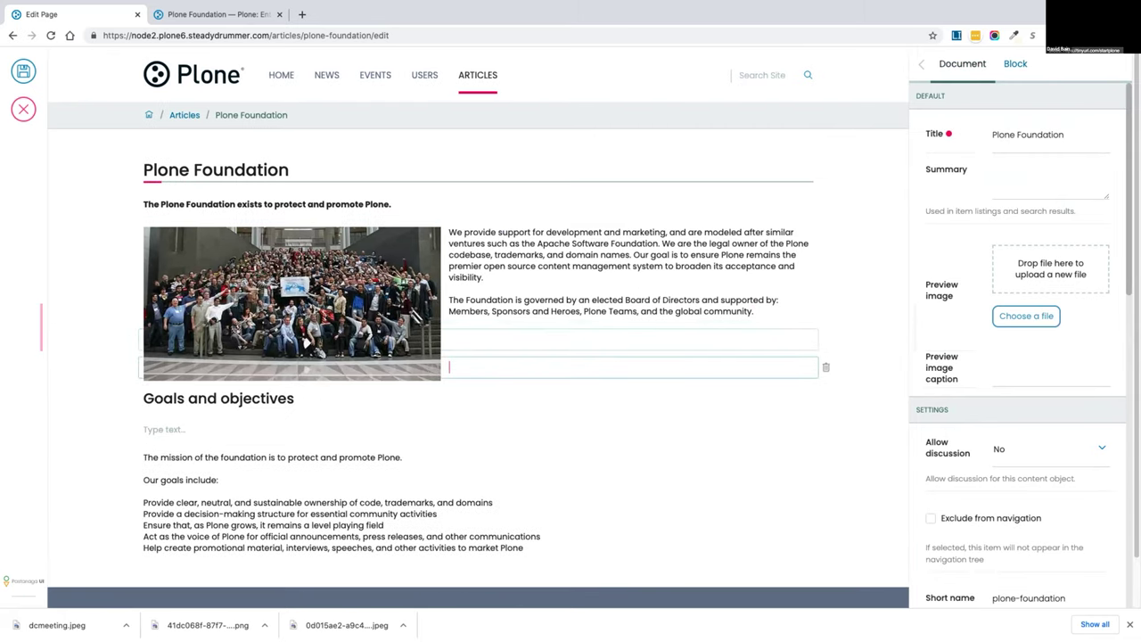
key(Down)
key(Down)
key(BackSpace)
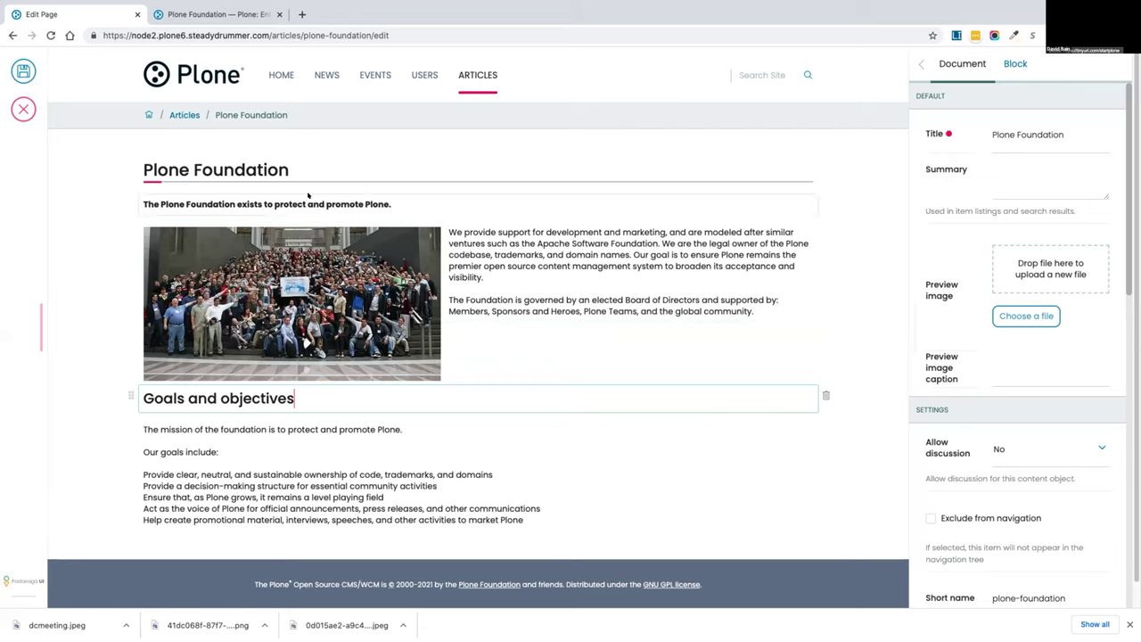
click(23, 72)
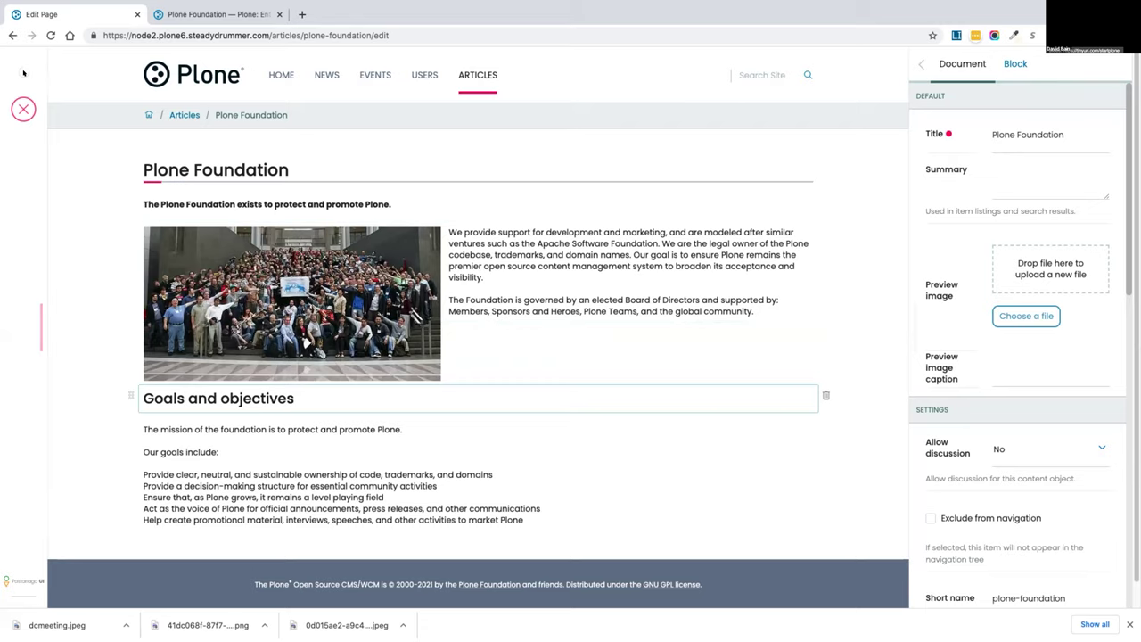
- Check the finished page against plone.org, then return to the 'Adding Content' slide
click(241, 15)
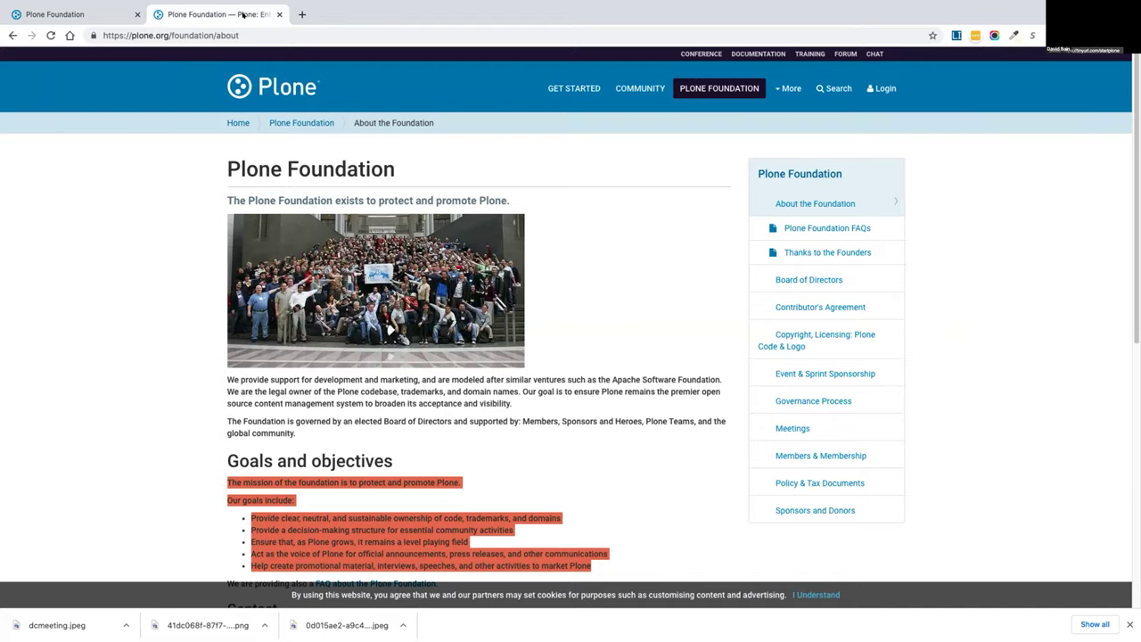
key(alt+Tab)
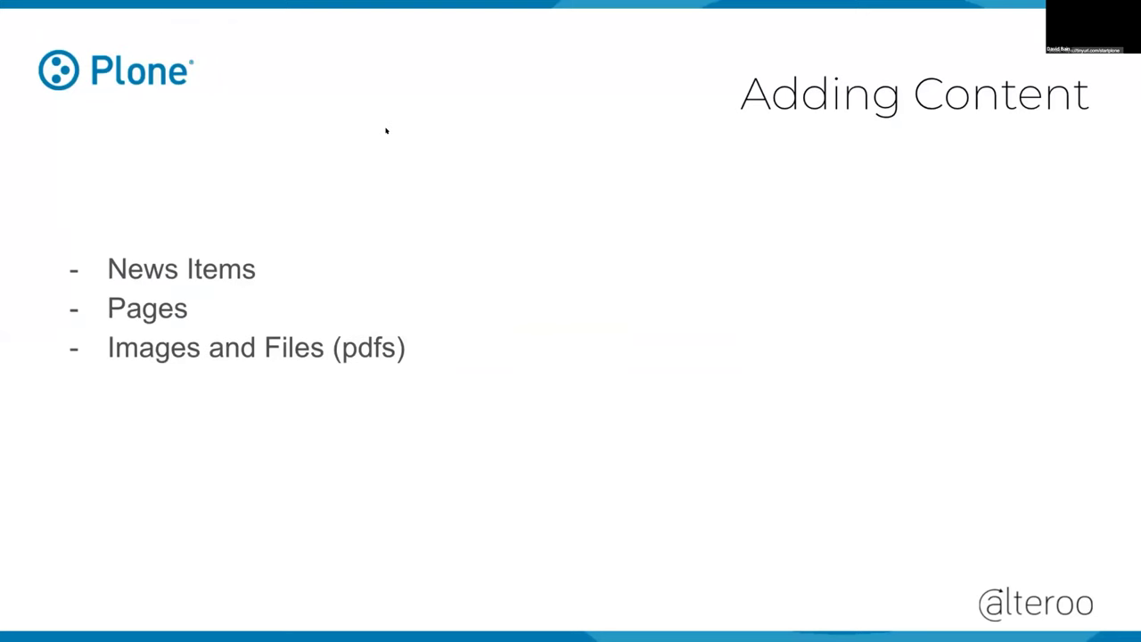
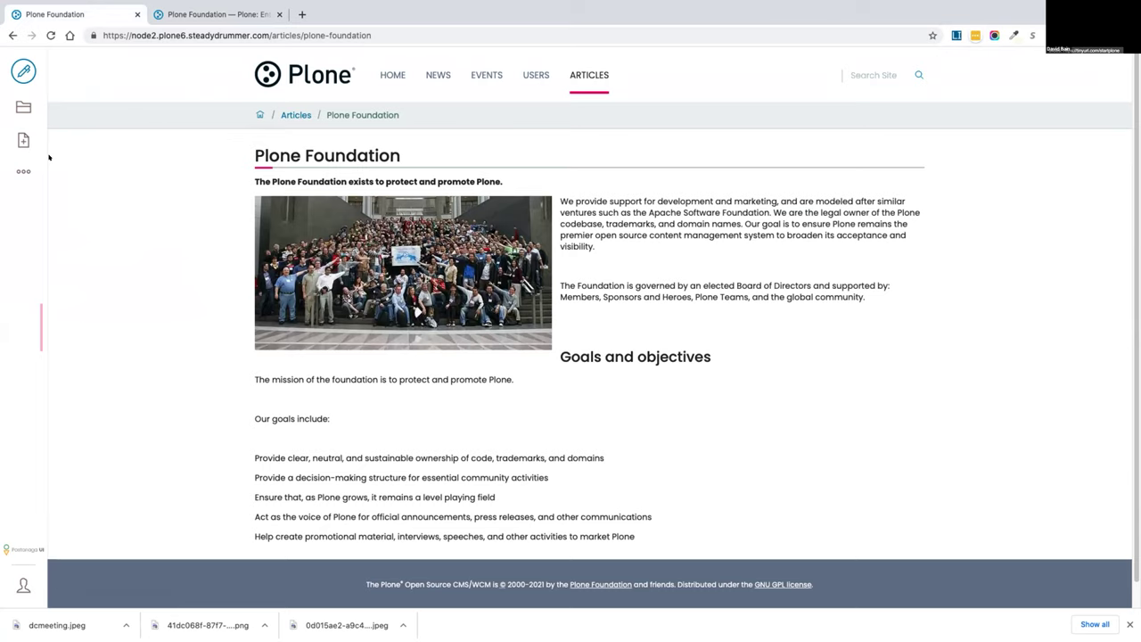
- From the home page's Contents, add a Folder titled 'Media' and save it
click(260, 114)
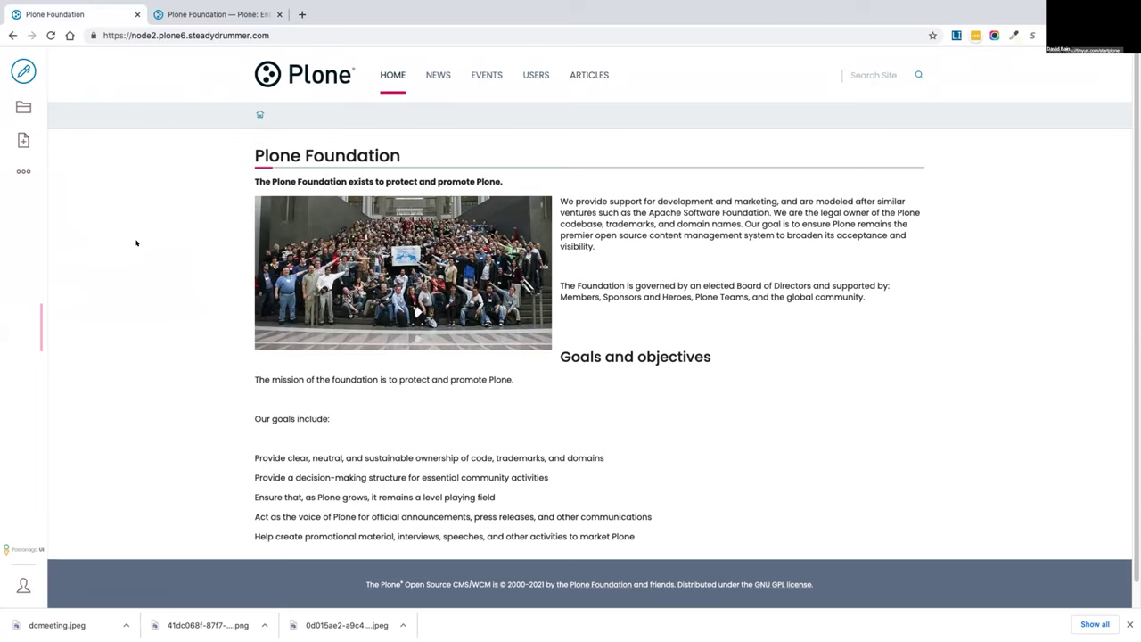
click(23, 107)
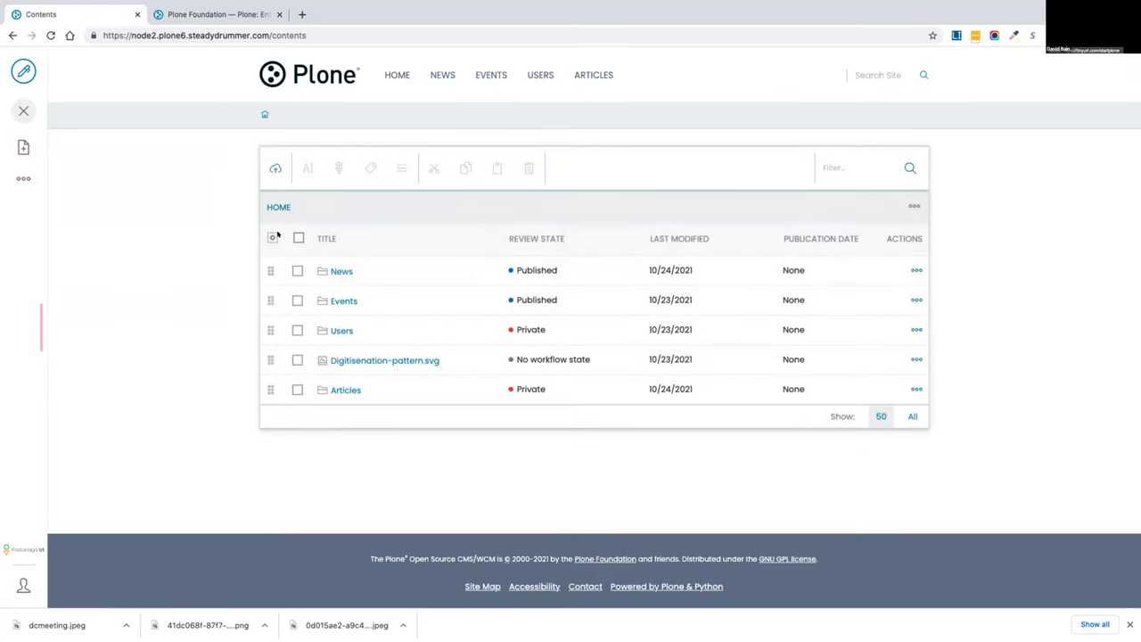
click(18, 143)
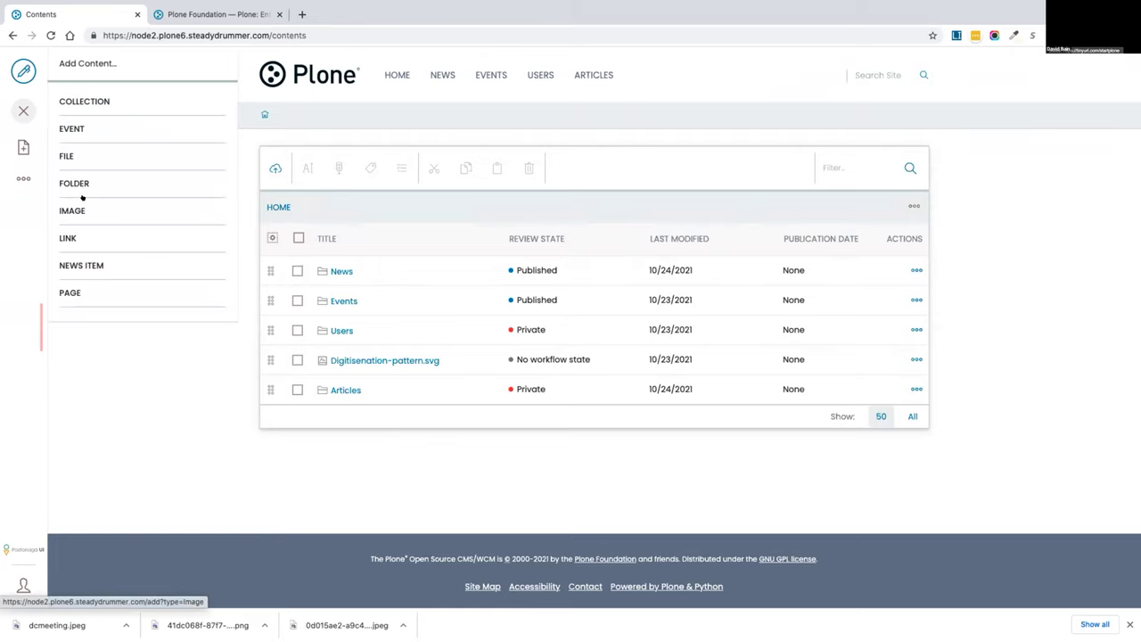
click(77, 182)
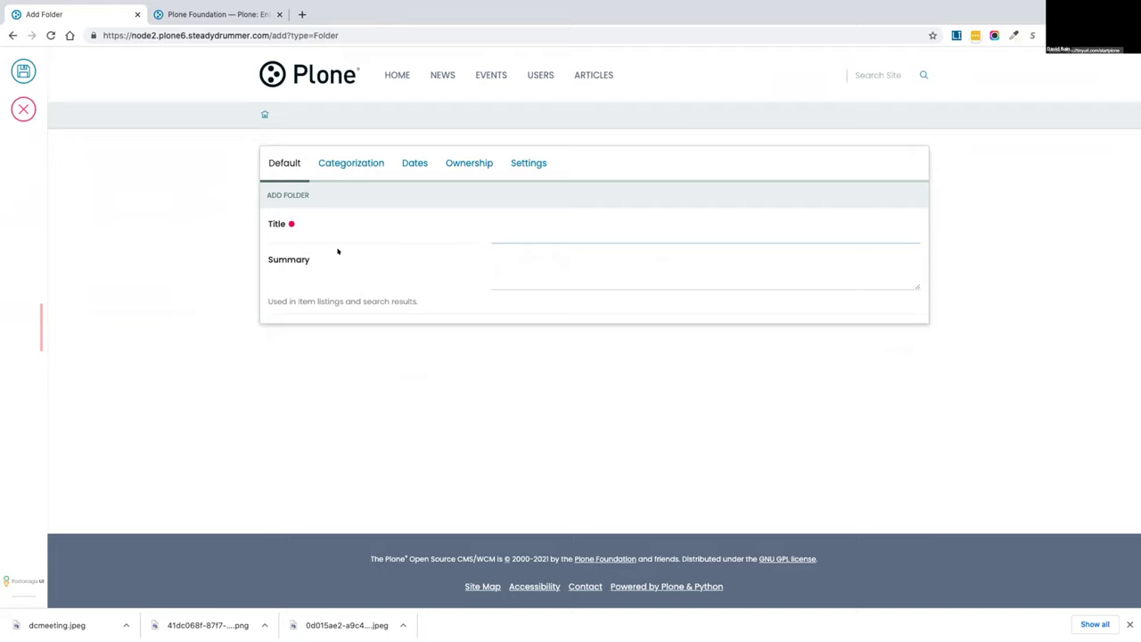
text(Media)
click(23, 71)
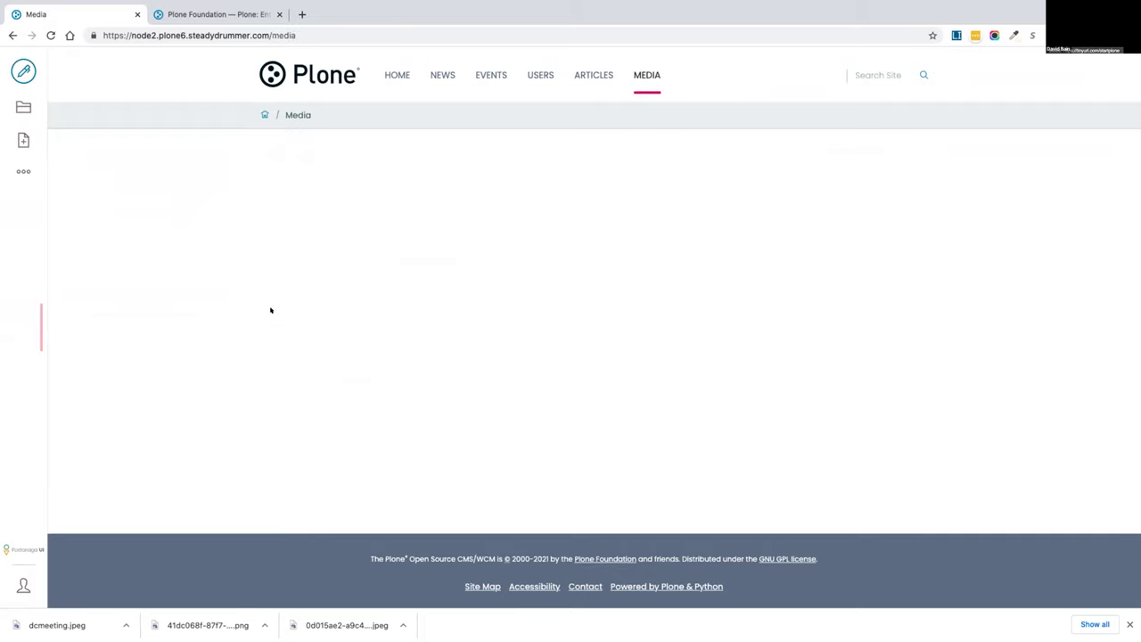
- Add an Image to Media uploaded from dcmeeting.jpeg, title it 'Plone peeps', and save
click(24, 140)
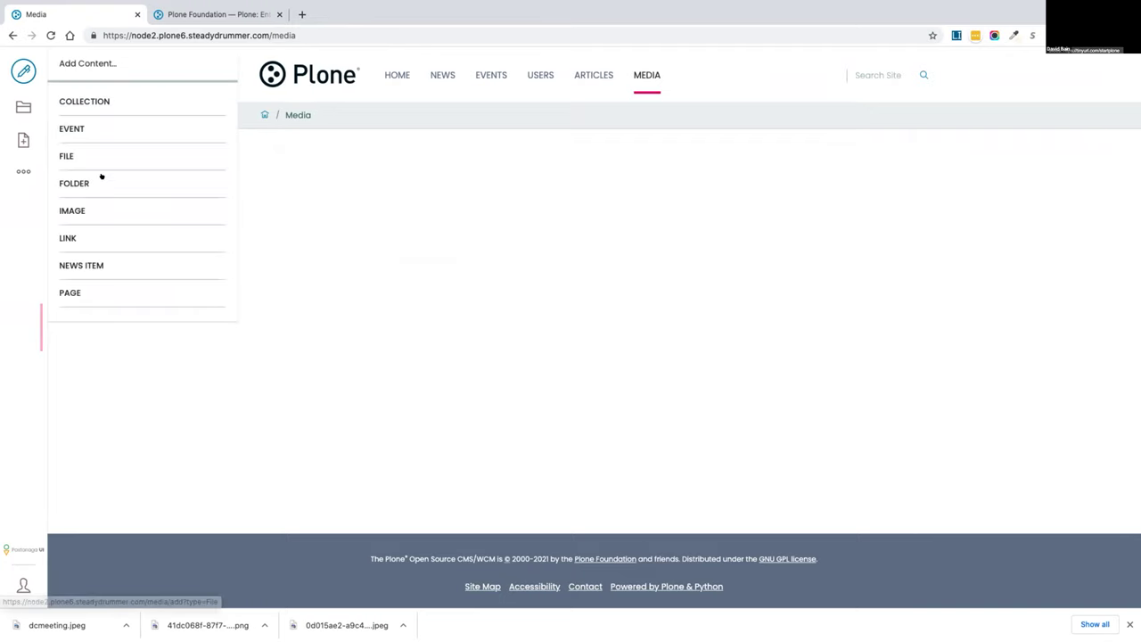
click(71, 211)
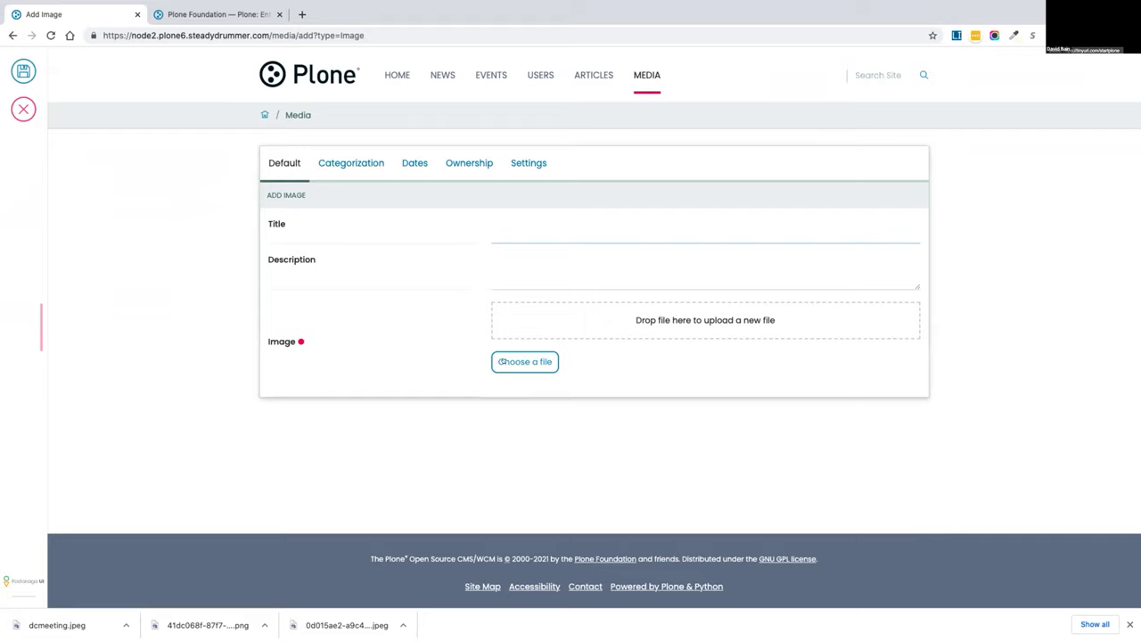
drag(49, 624, 545, 345)
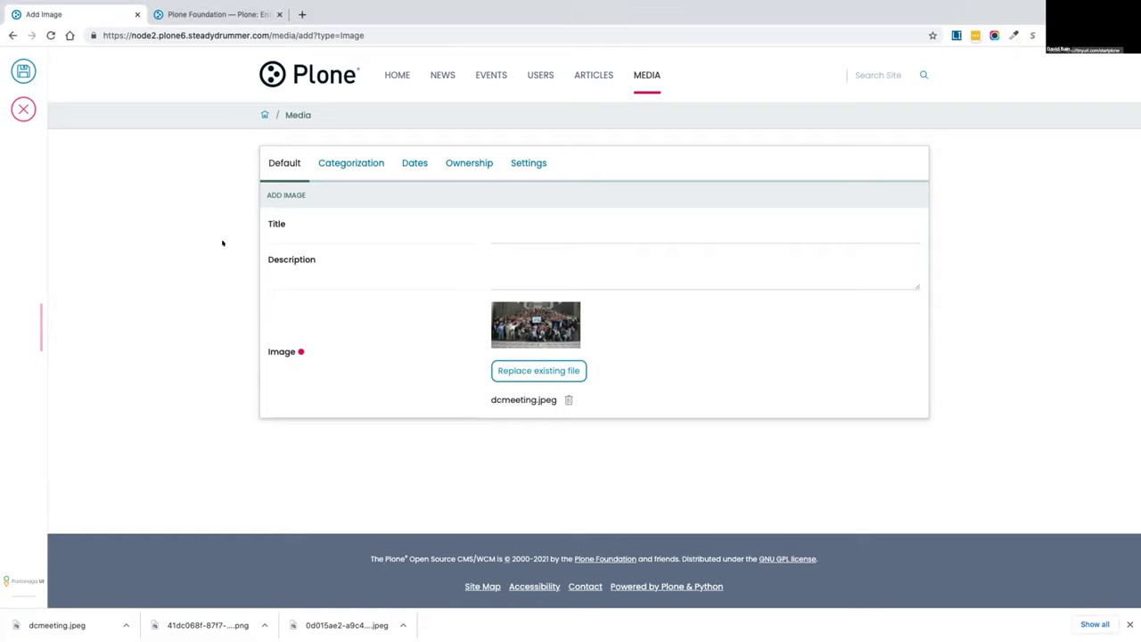
click(499, 223)
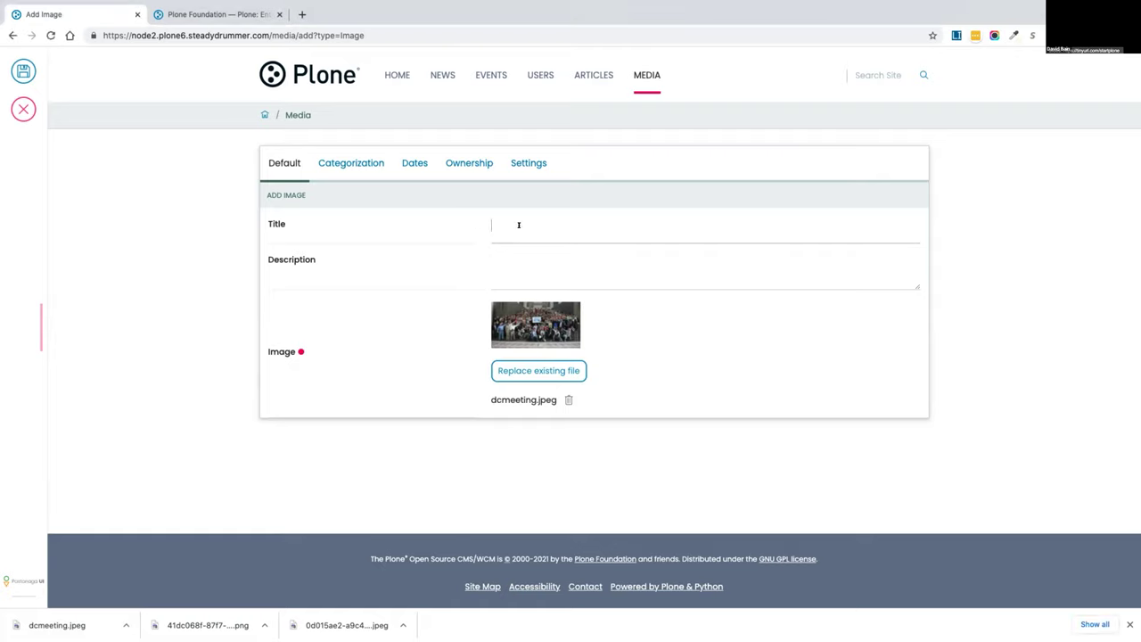
text(Plone peeps)
click(22, 69)
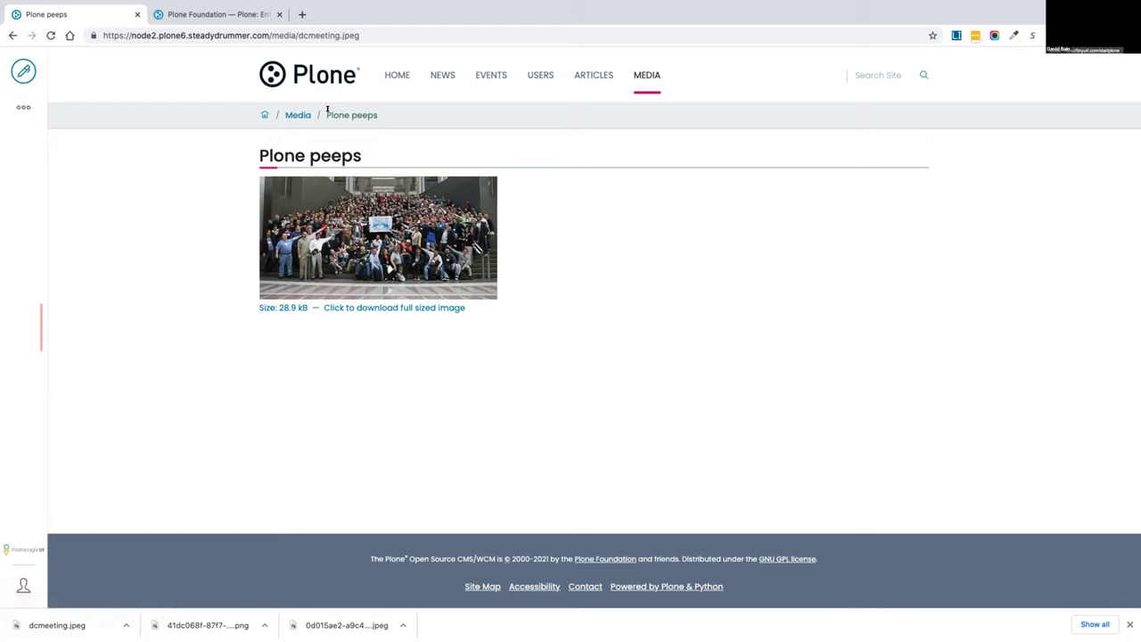
- Return to the Media folder listing via the breadcrumb, then switch to the plone.org tab
drag(327, 110, 377, 116)
drag(365, 158, 249, 148)
click(212, 169)
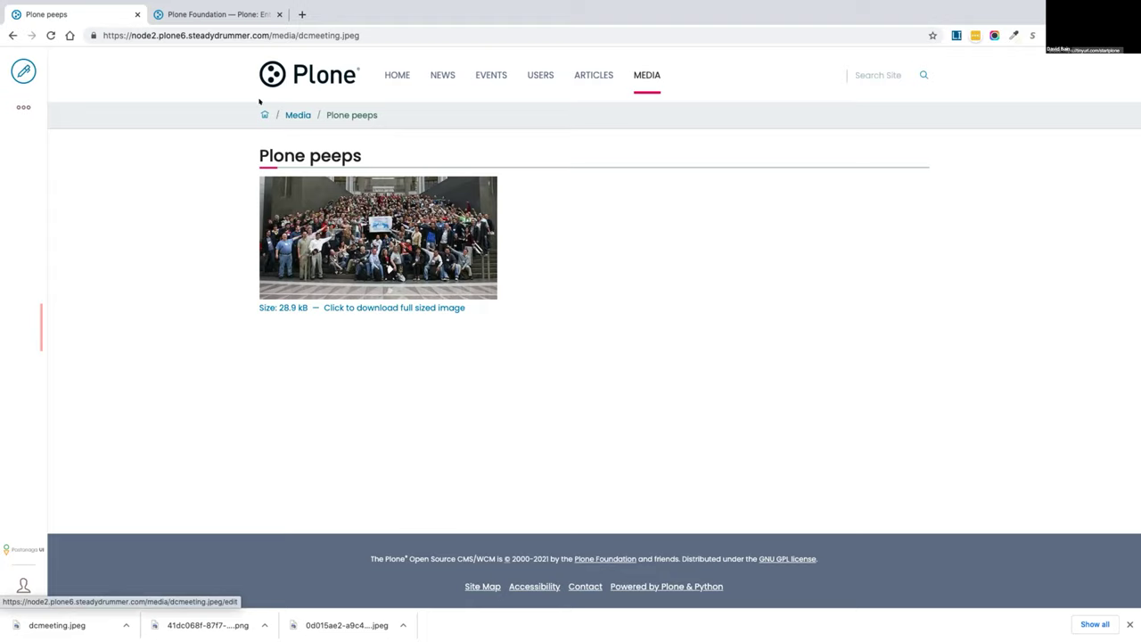
click(287, 114)
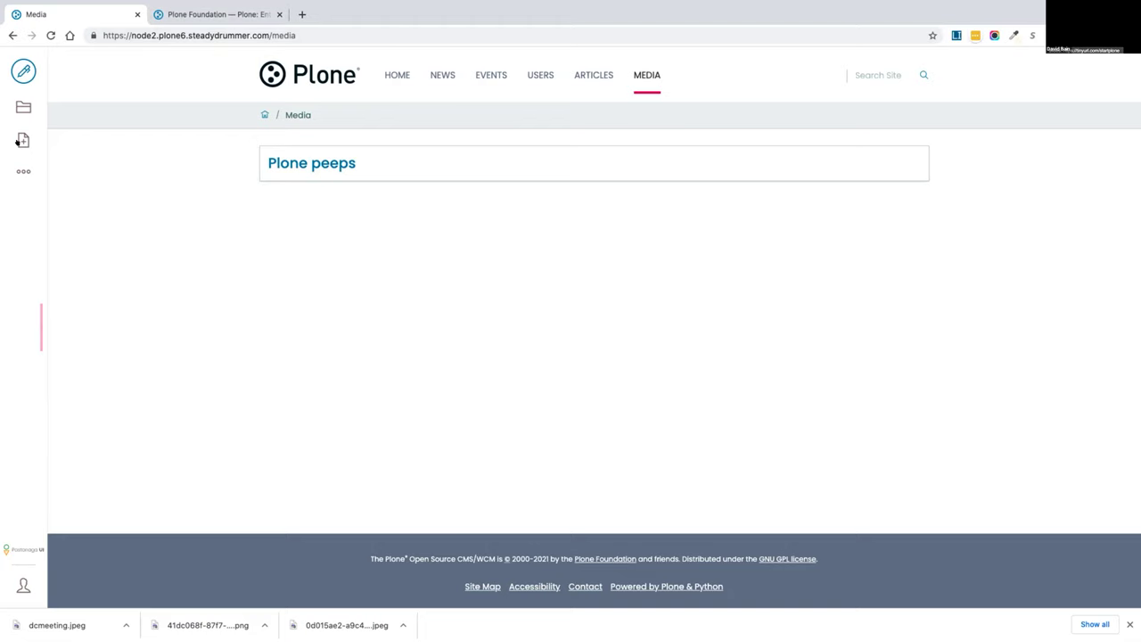
click(198, 15)
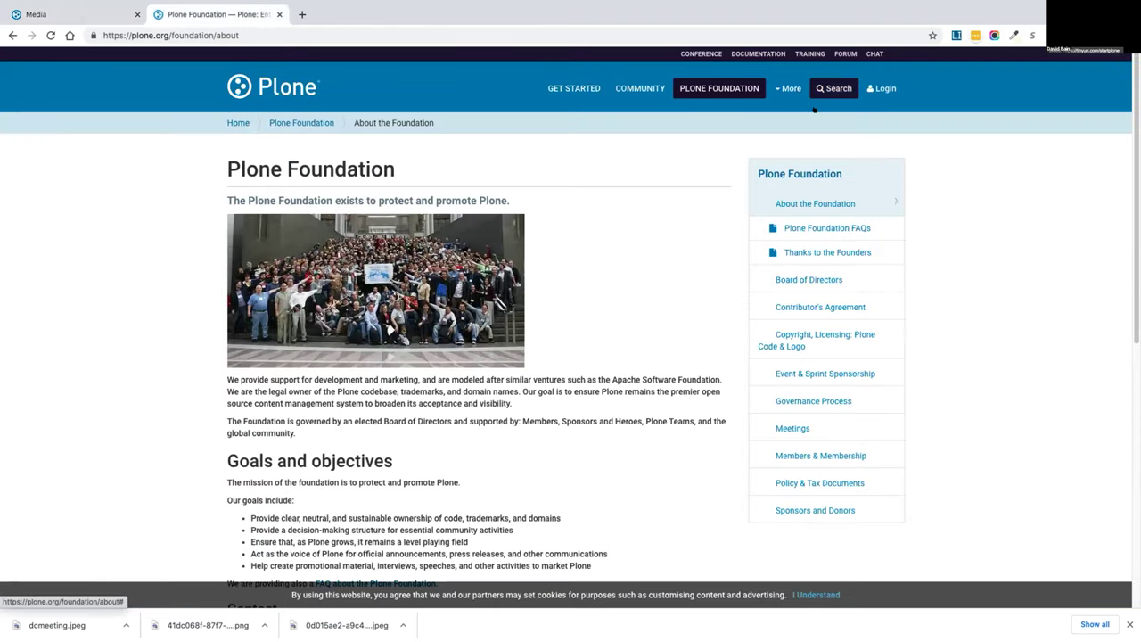
- Search plone.org for '.pdf' and download 2016 Budget.pdf from its item page
click(834, 88)
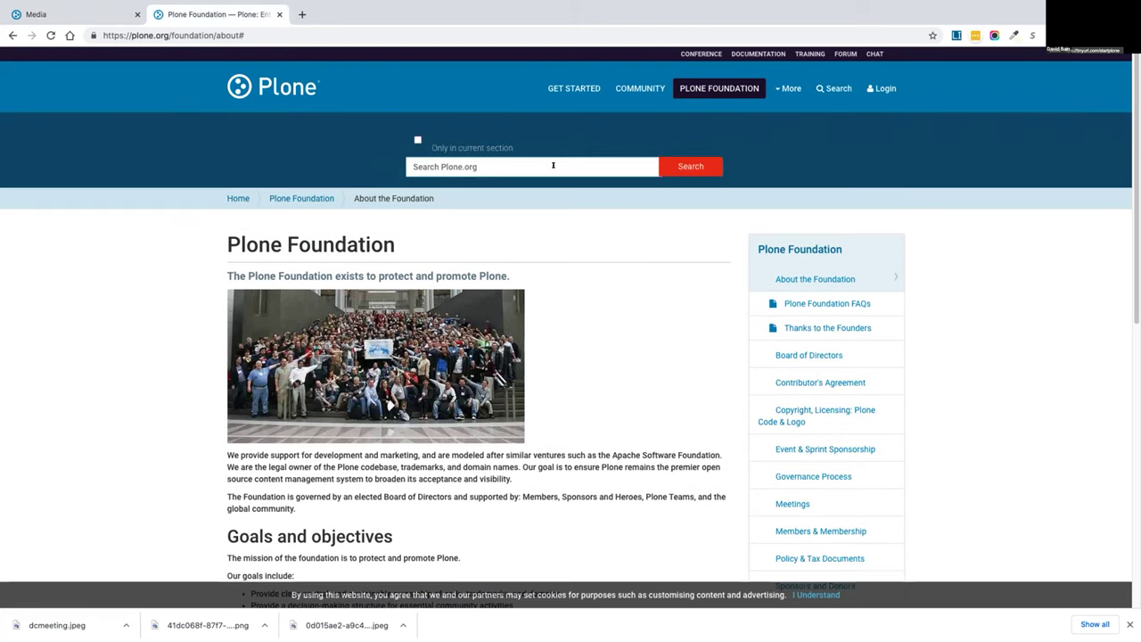
text(.pdf)
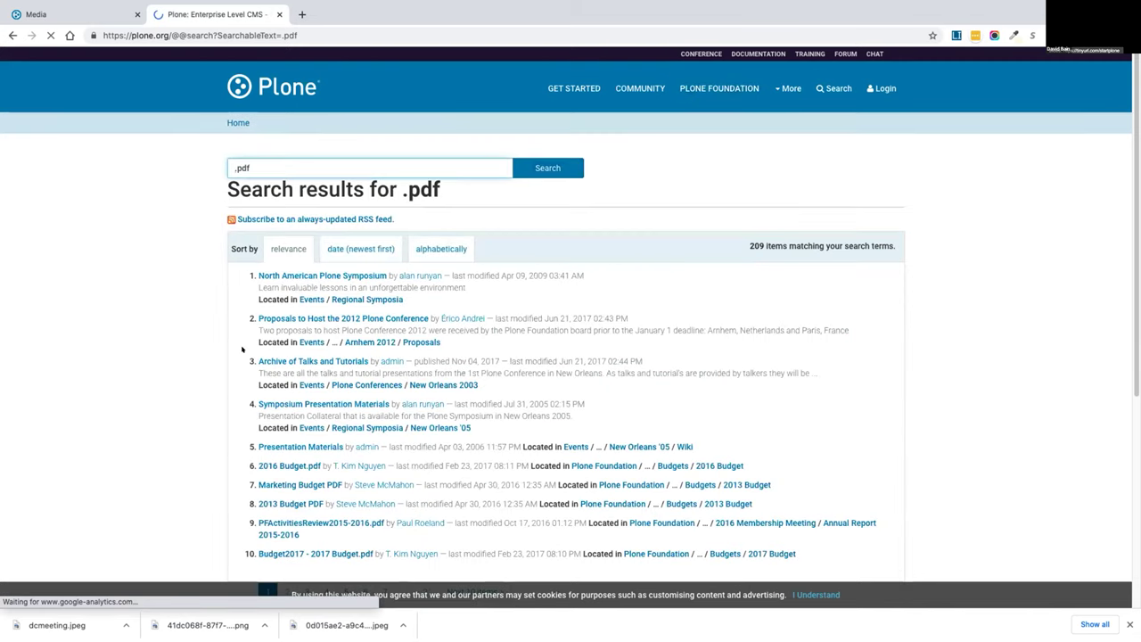
scroll(230, 395, down, 1)
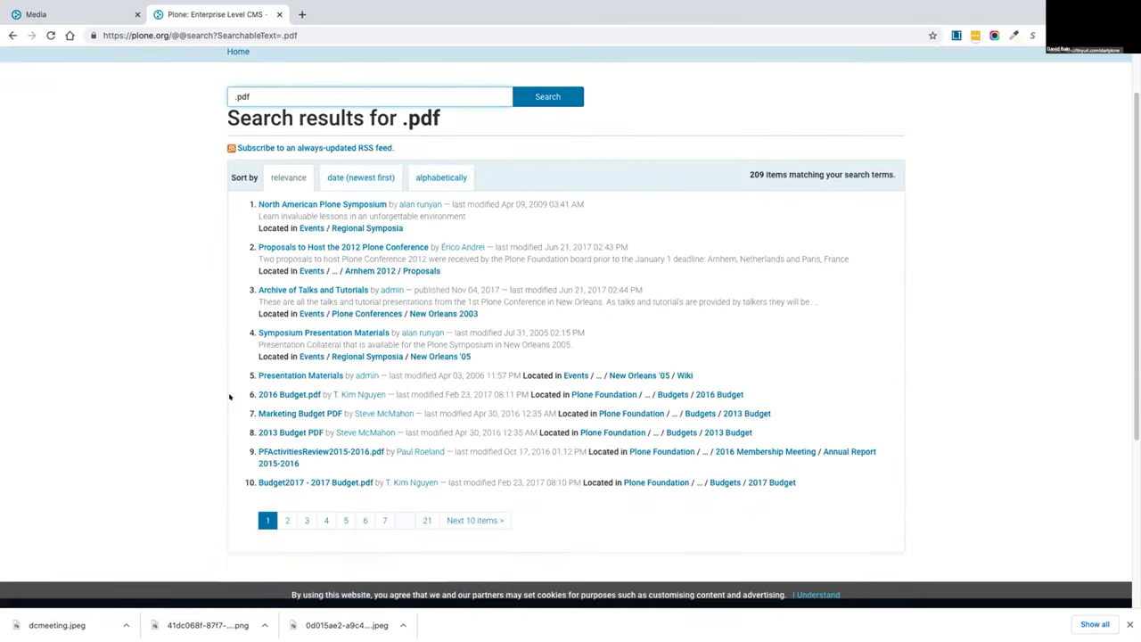
click(289, 392)
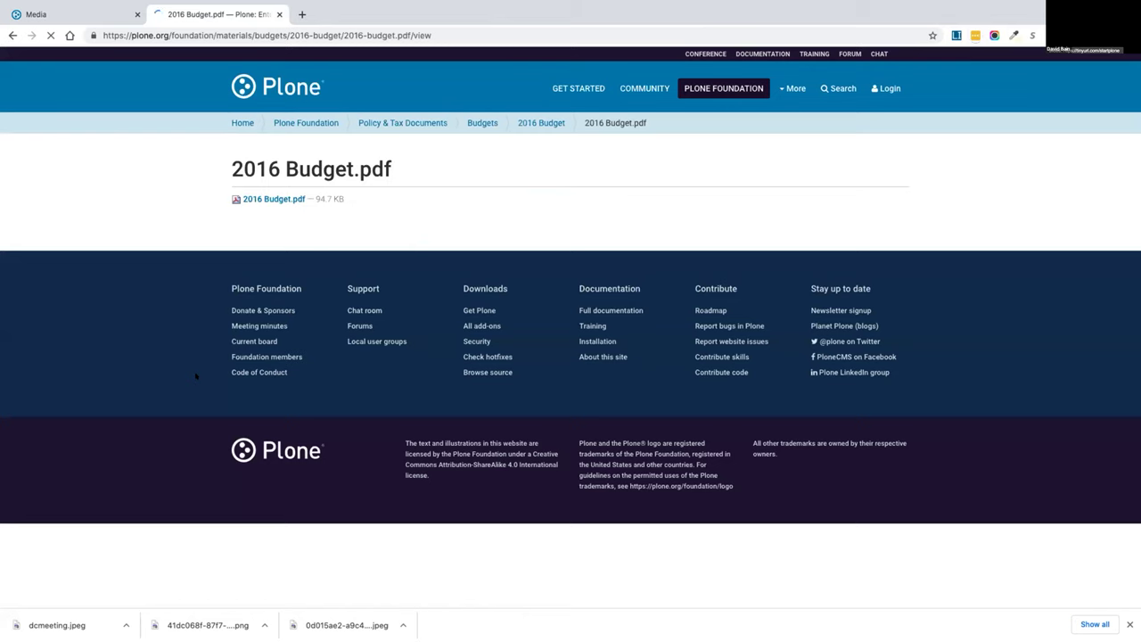
click(265, 199)
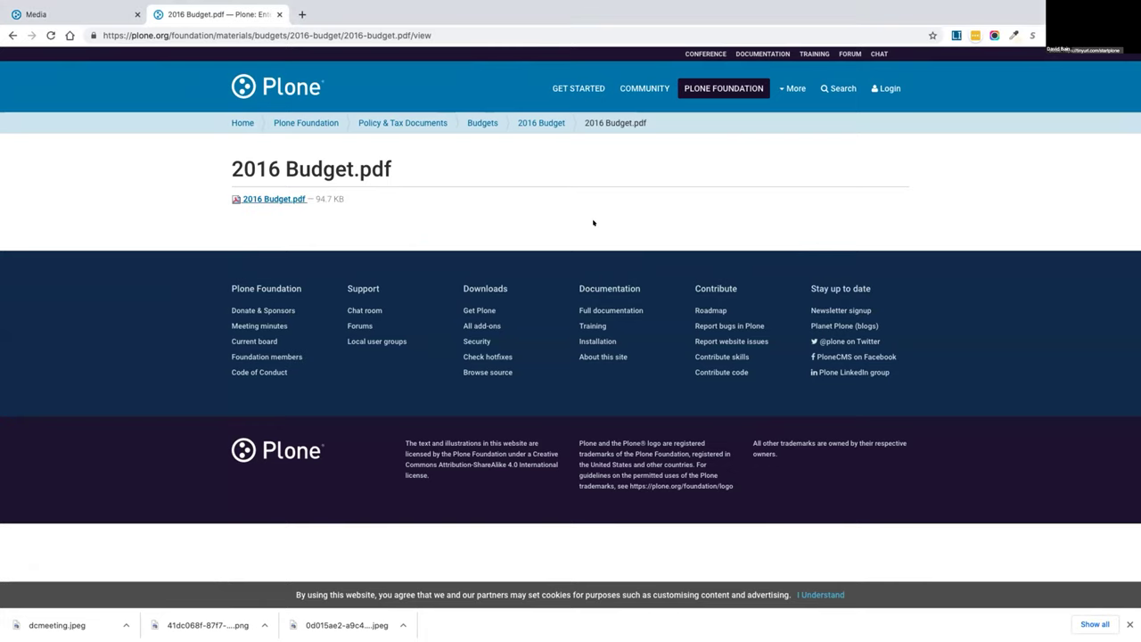
click(35, 14)
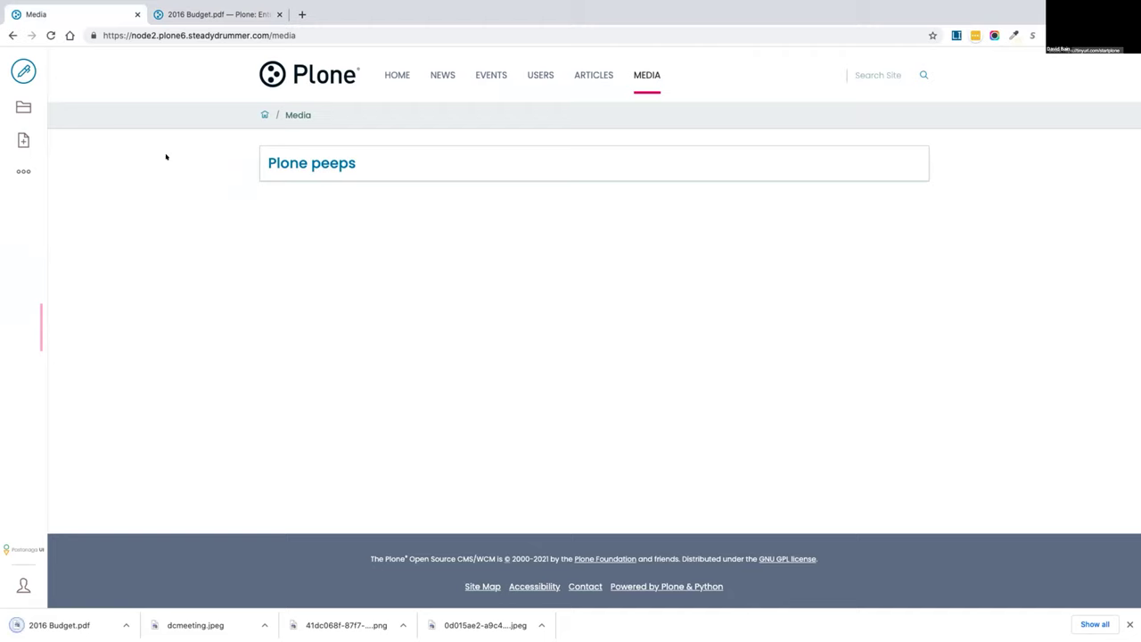
- Add a File to Media holding 2016 Budget.pdf, titled '2016 Budget', and save it
click(22, 140)
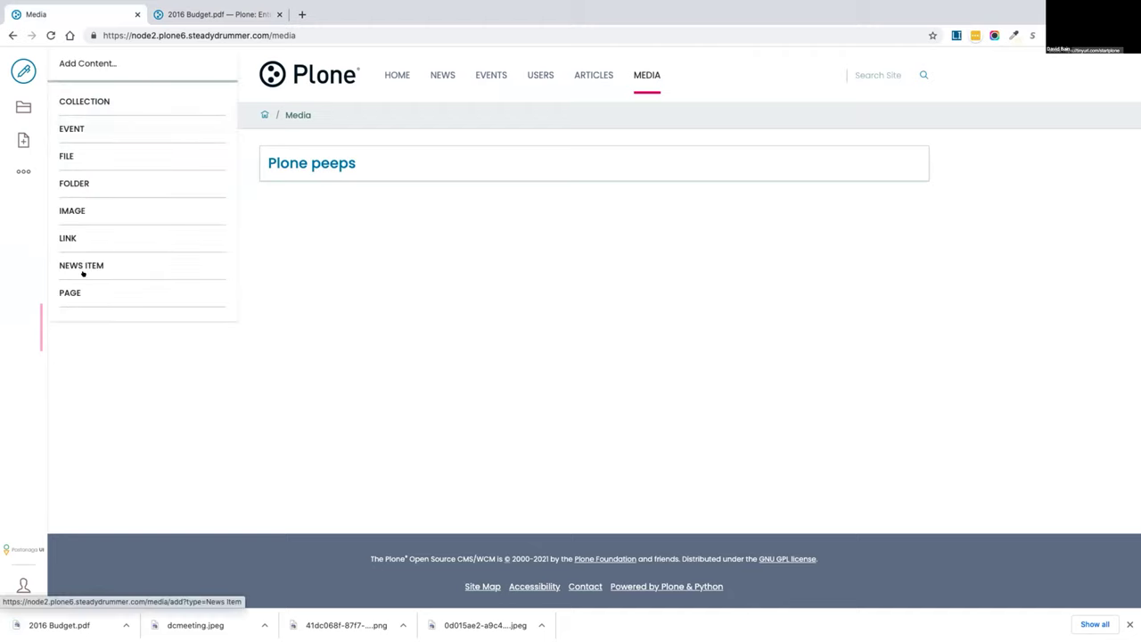
click(71, 154)
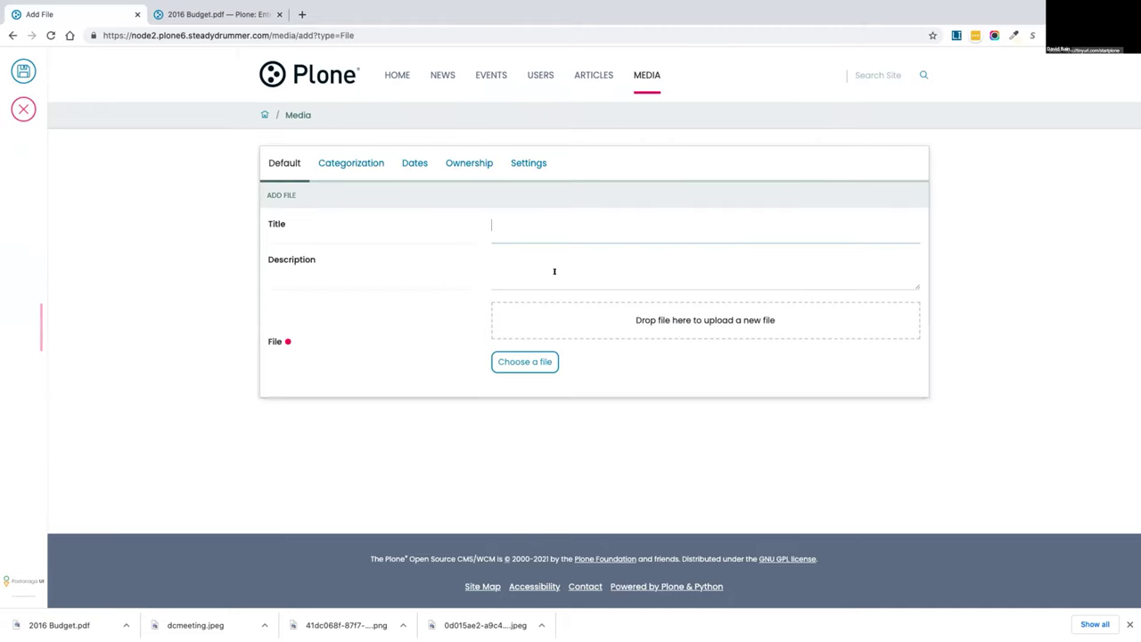
click(508, 360)
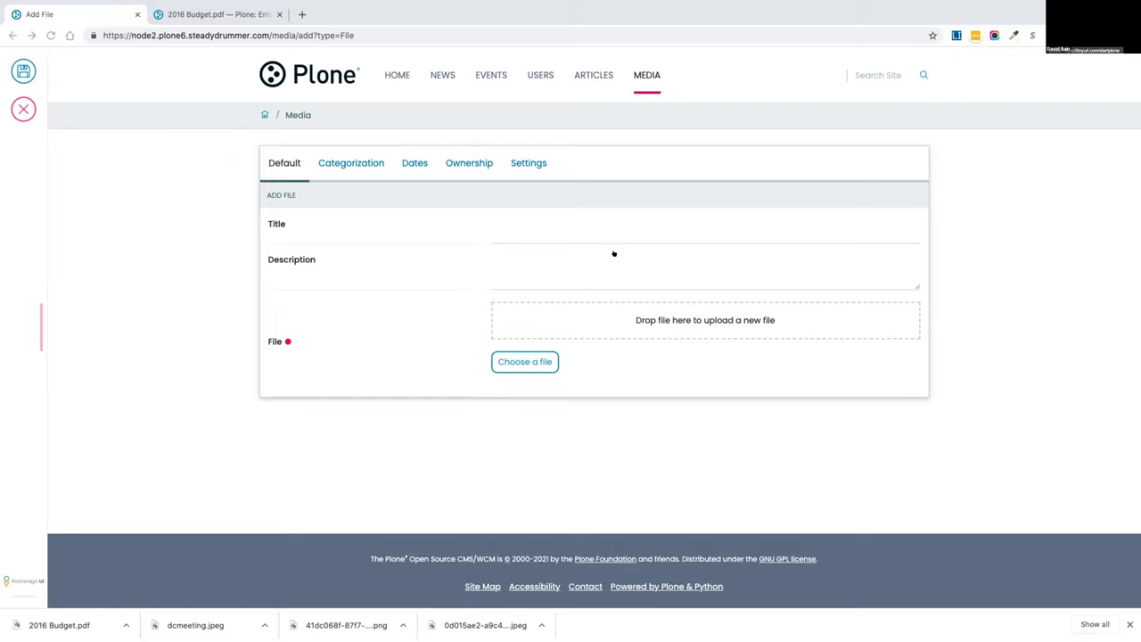
drag(59, 624, 514, 328)
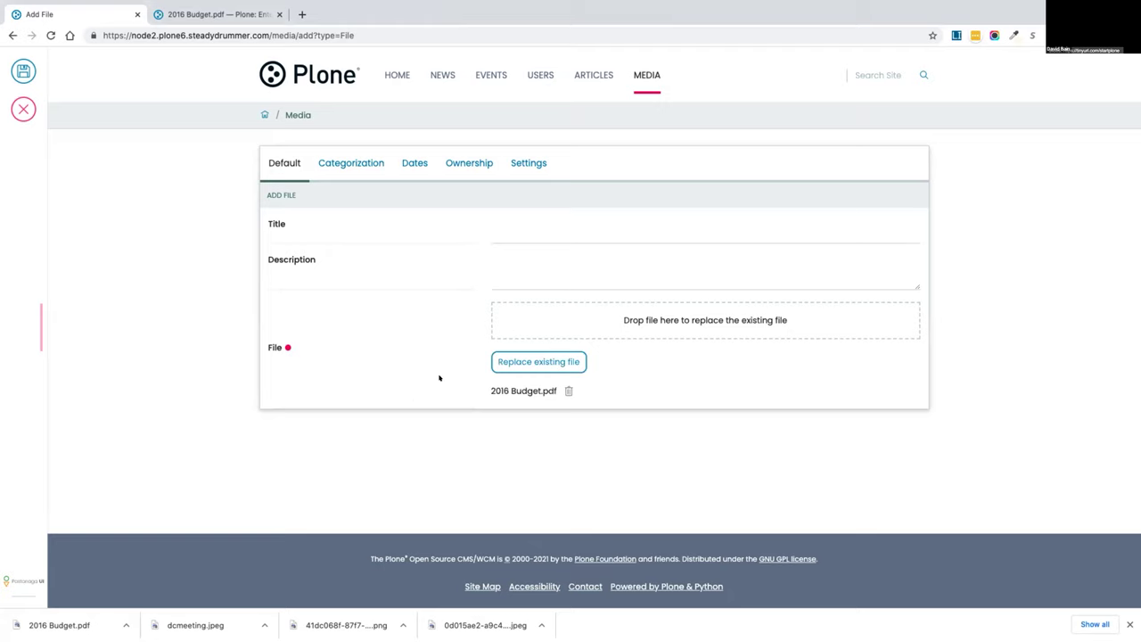
click(528, 224)
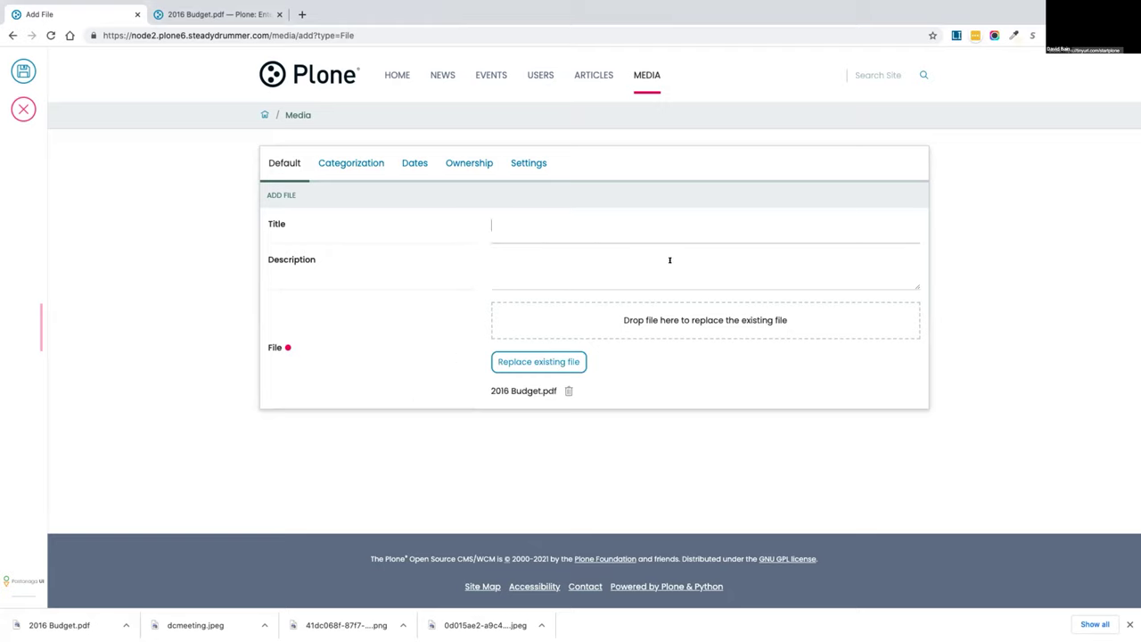
text(2016 Buget)
key(BackSpace)
key(BackSpace)
key(BackSpace)
text(dget)
click(23, 71)
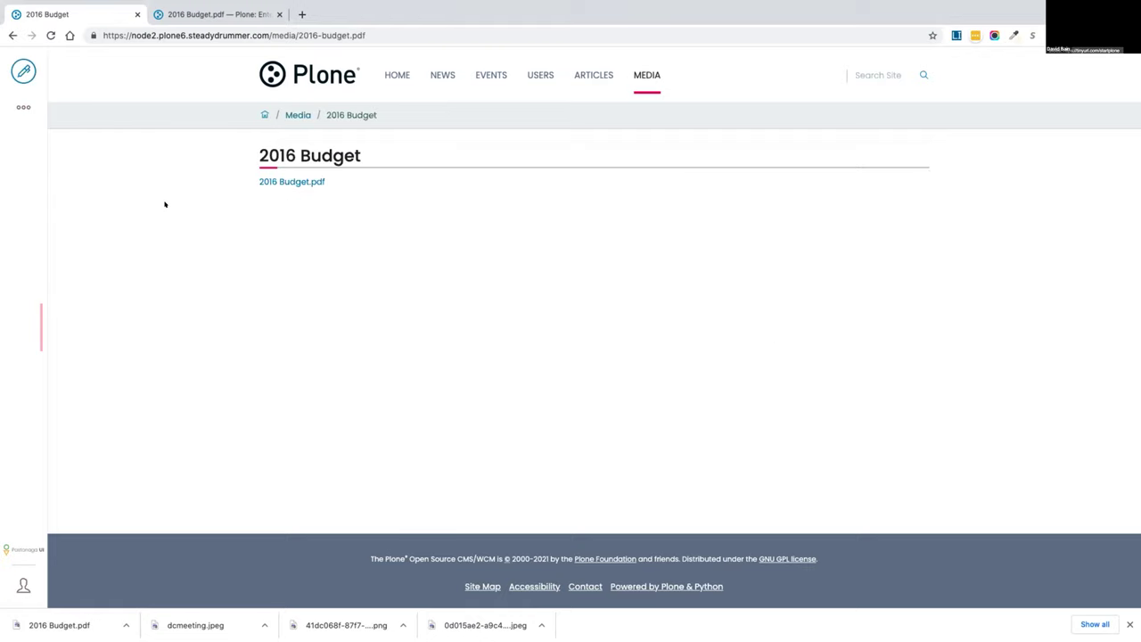
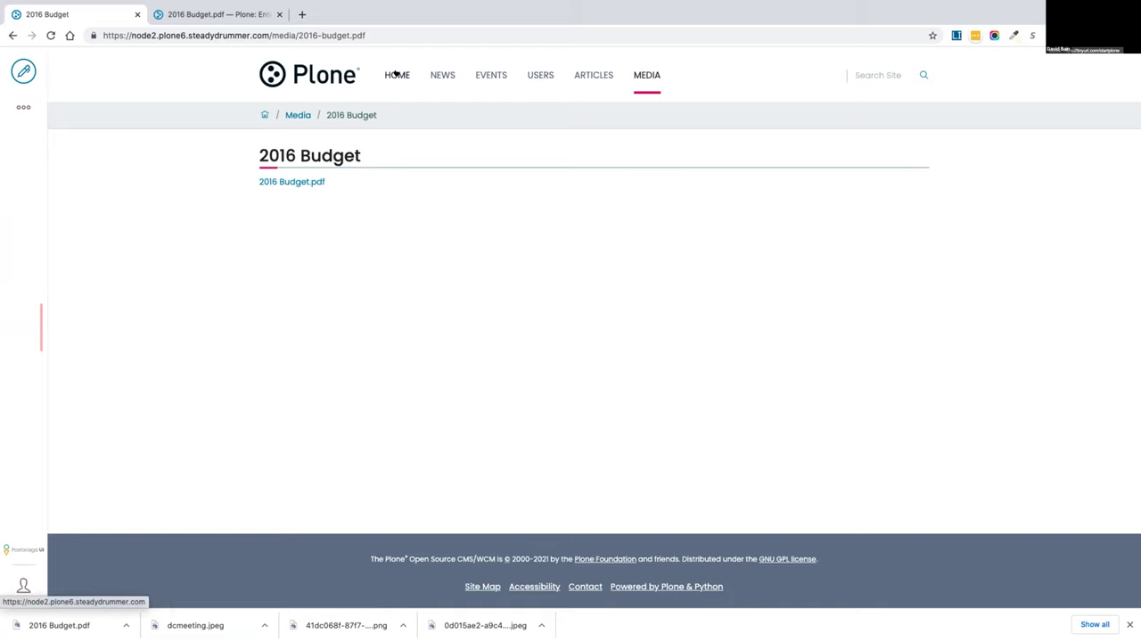
- Download 'Budget2017 - 2017 Budget.pdf' from plone.org's Budgets section, then return to the demo home page
click(214, 14)
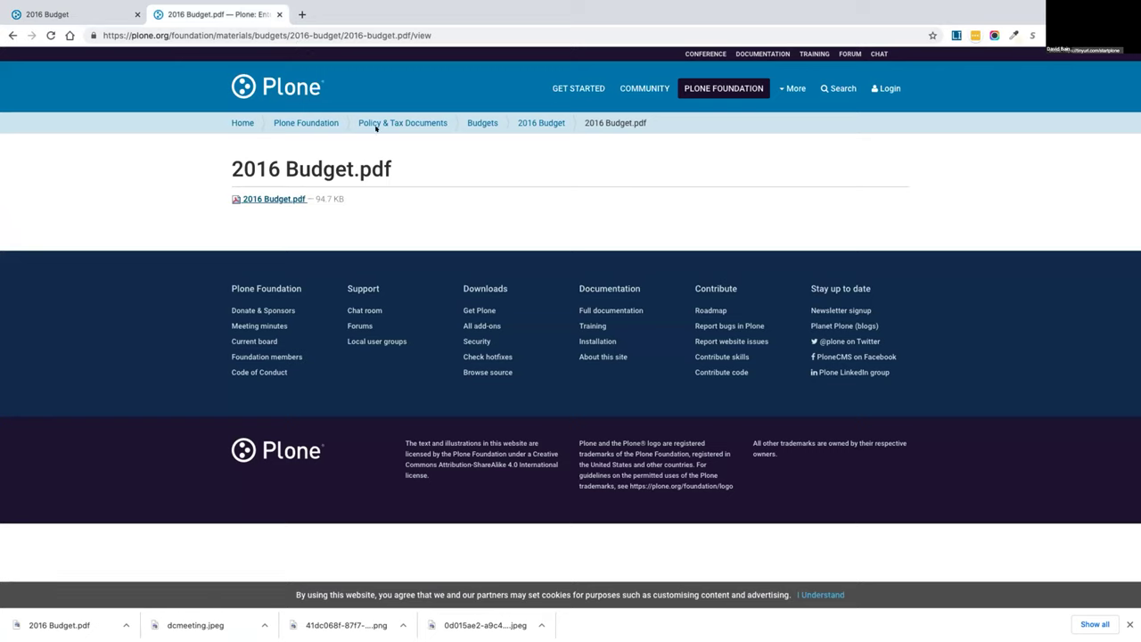
click(482, 122)
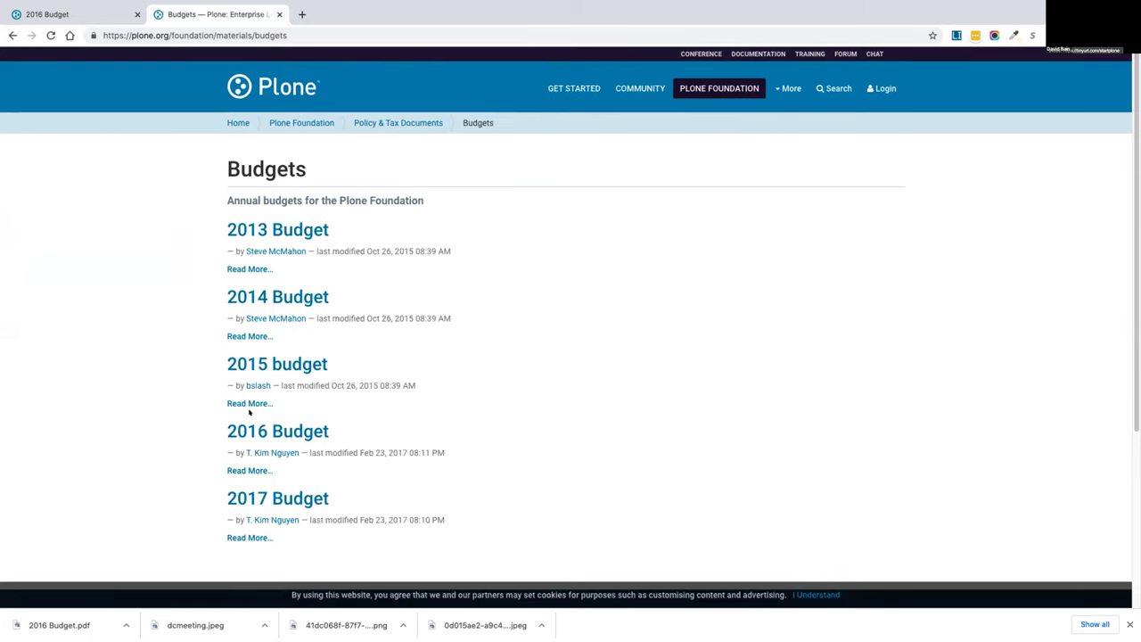
click(256, 495)
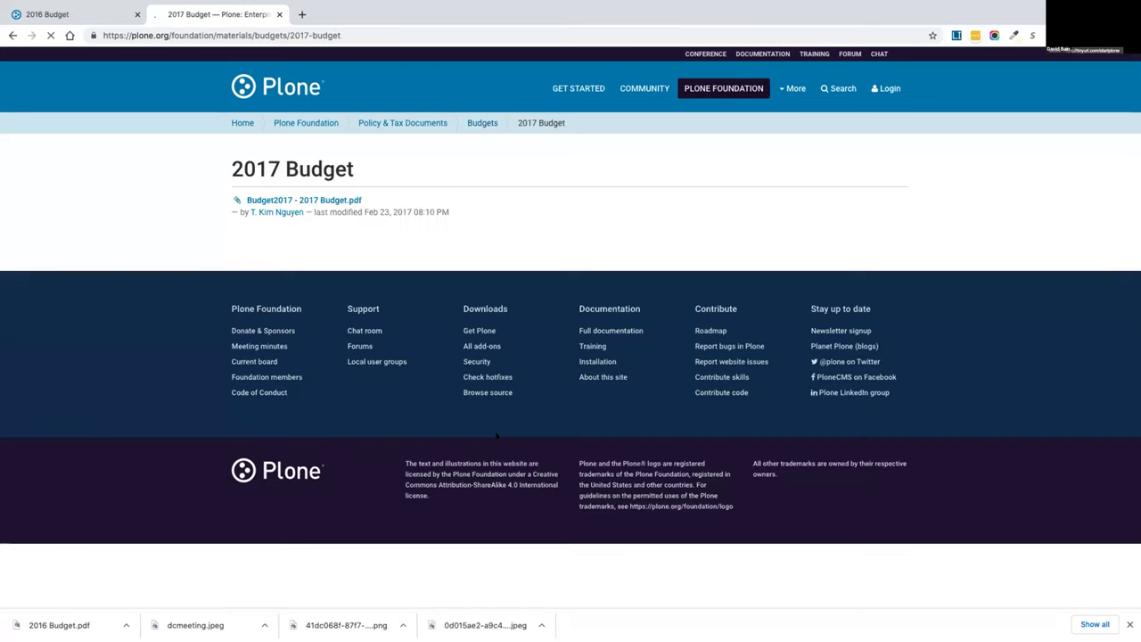
click(328, 197)
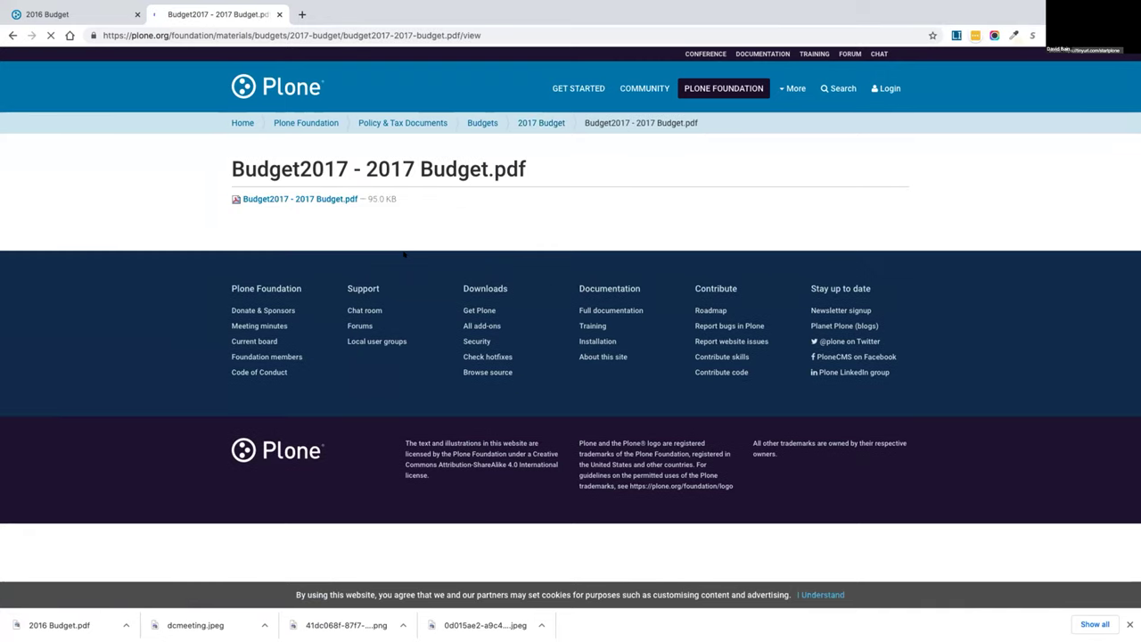
click(319, 198)
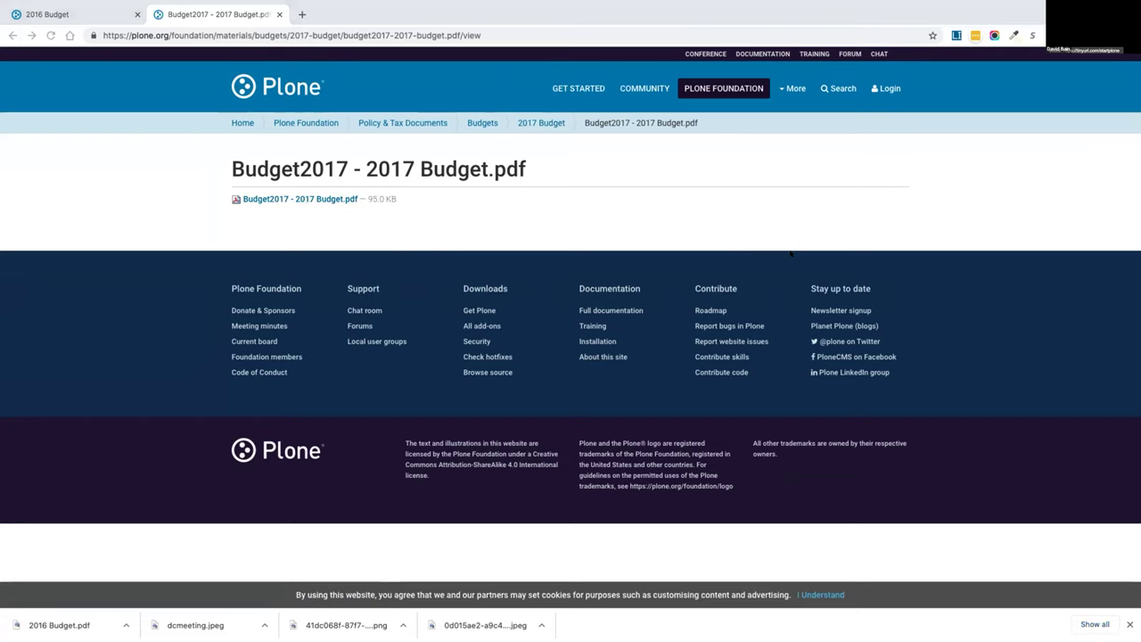
click(80, 23)
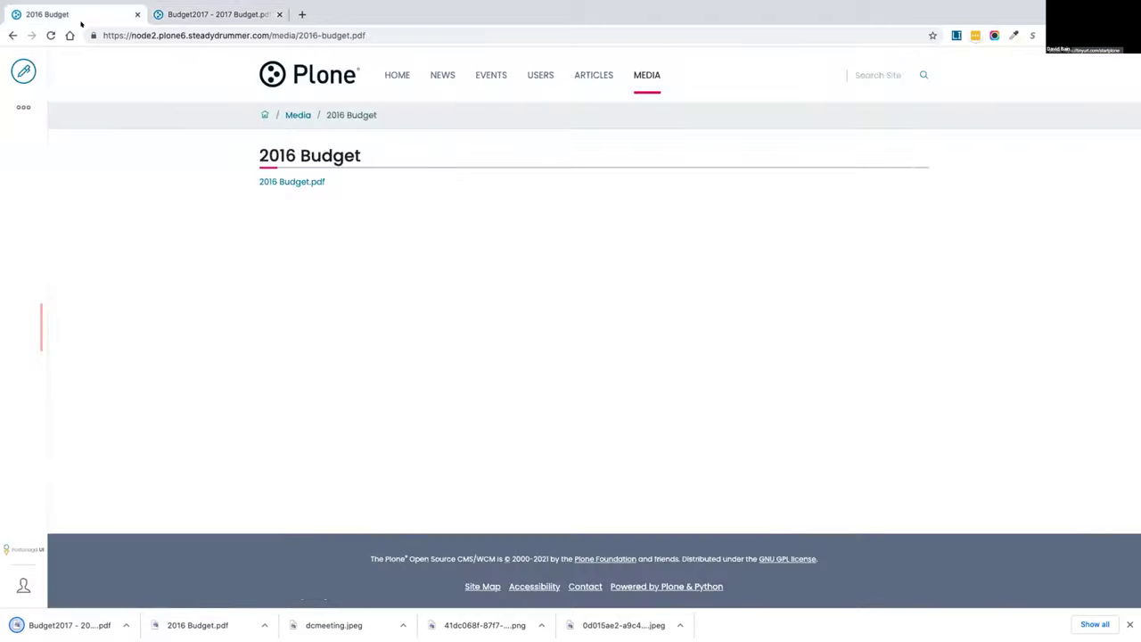
click(264, 114)
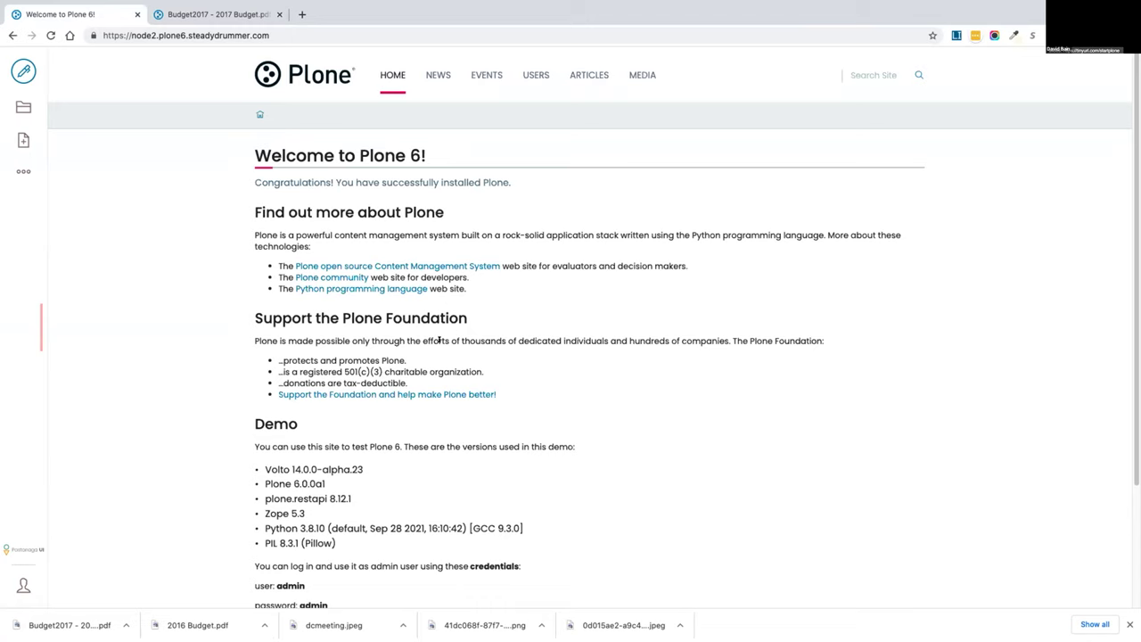
- Open the homepage in the editor with the cursor after the Find out more about Plone paragraph
click(25, 77)
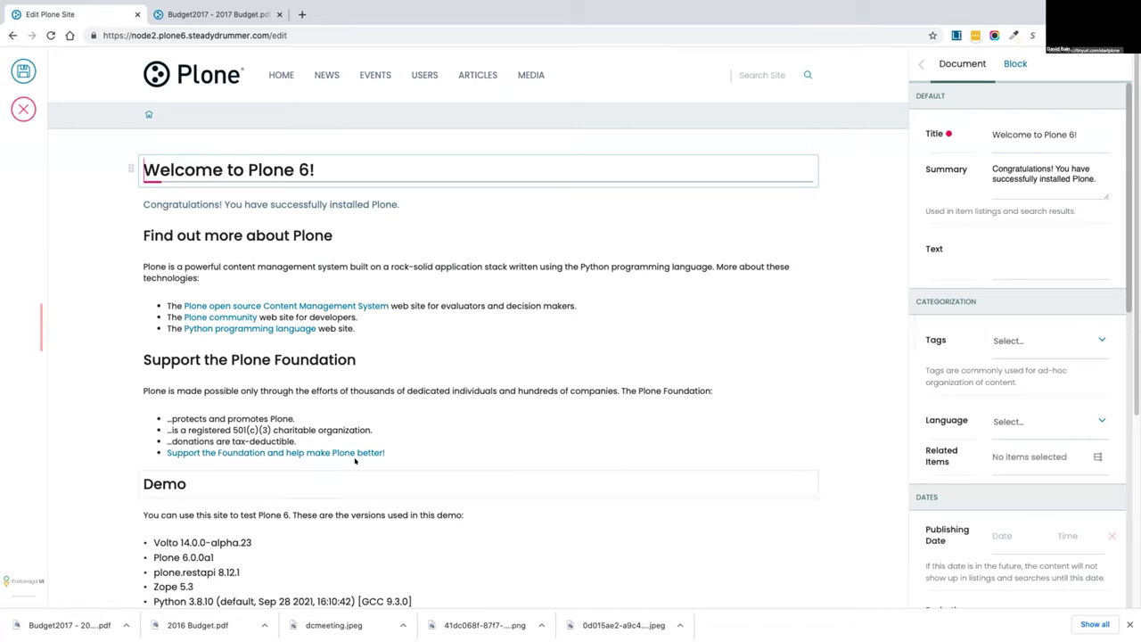
click(385, 363)
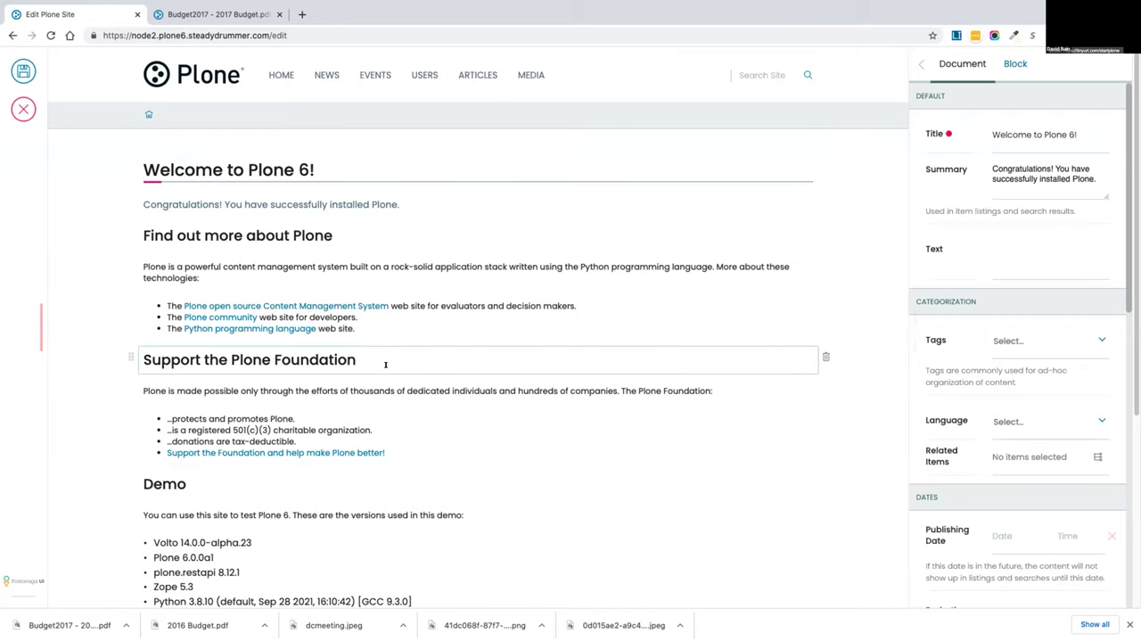
click(213, 273)
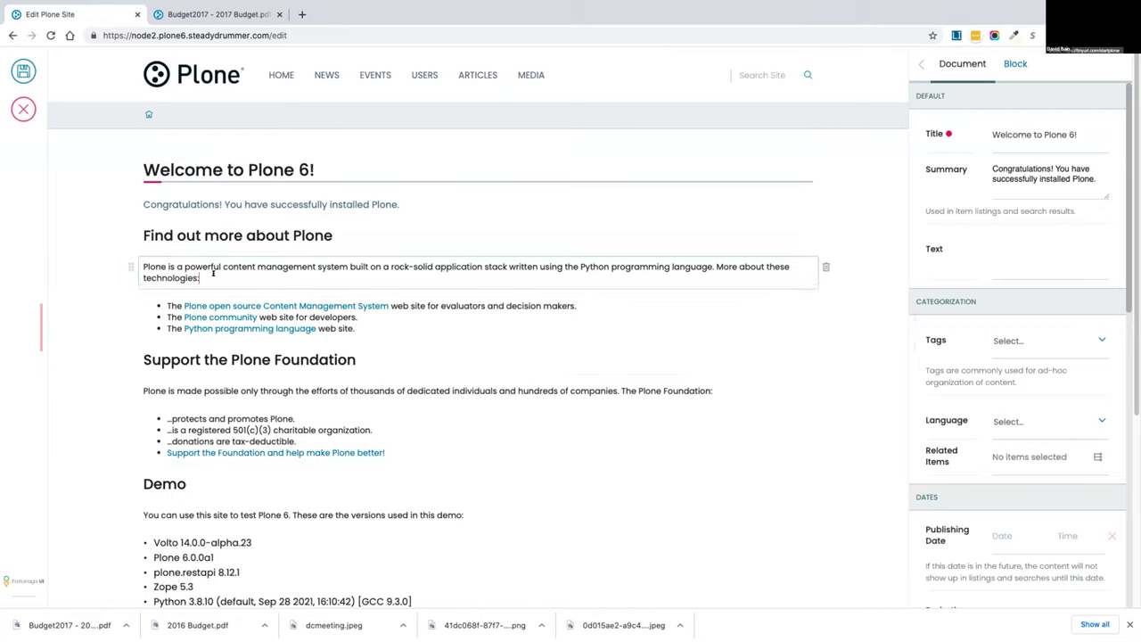
- Add a text block 'Here is the 2017 Budget' below that paragraph and select it for linking
key(Return)
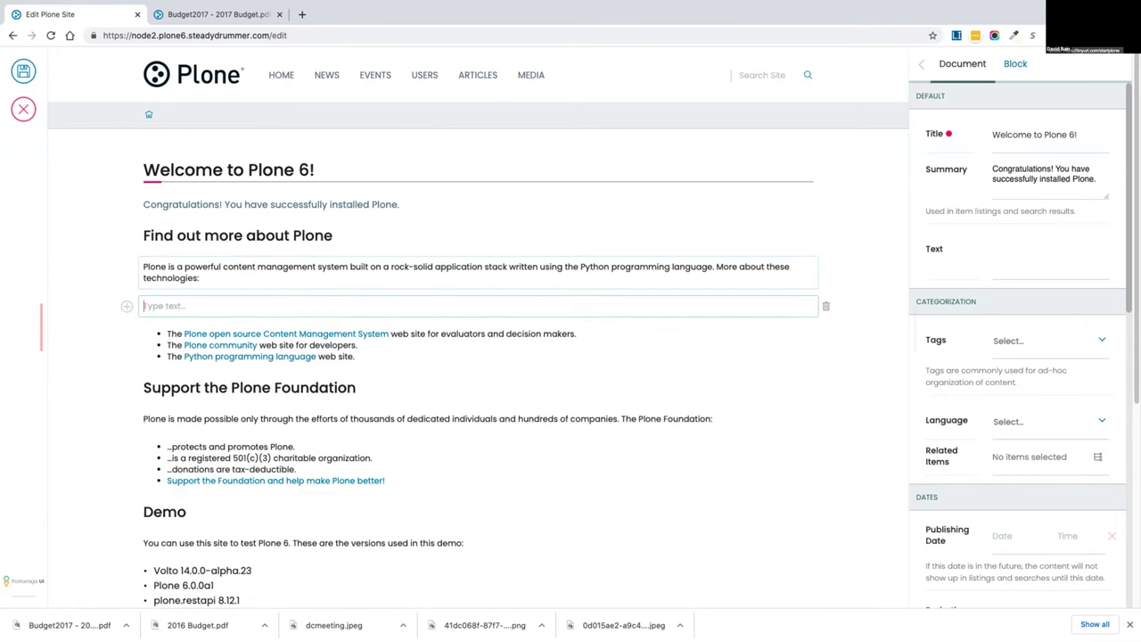
text(Here is the 2017 Budget)
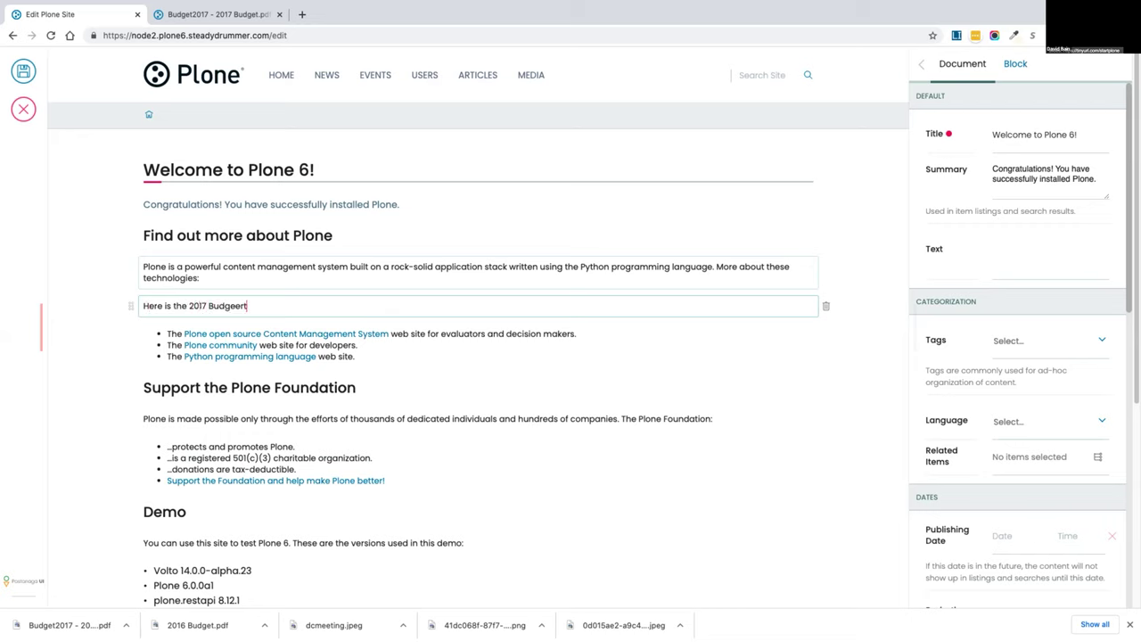
key(shift+Home)
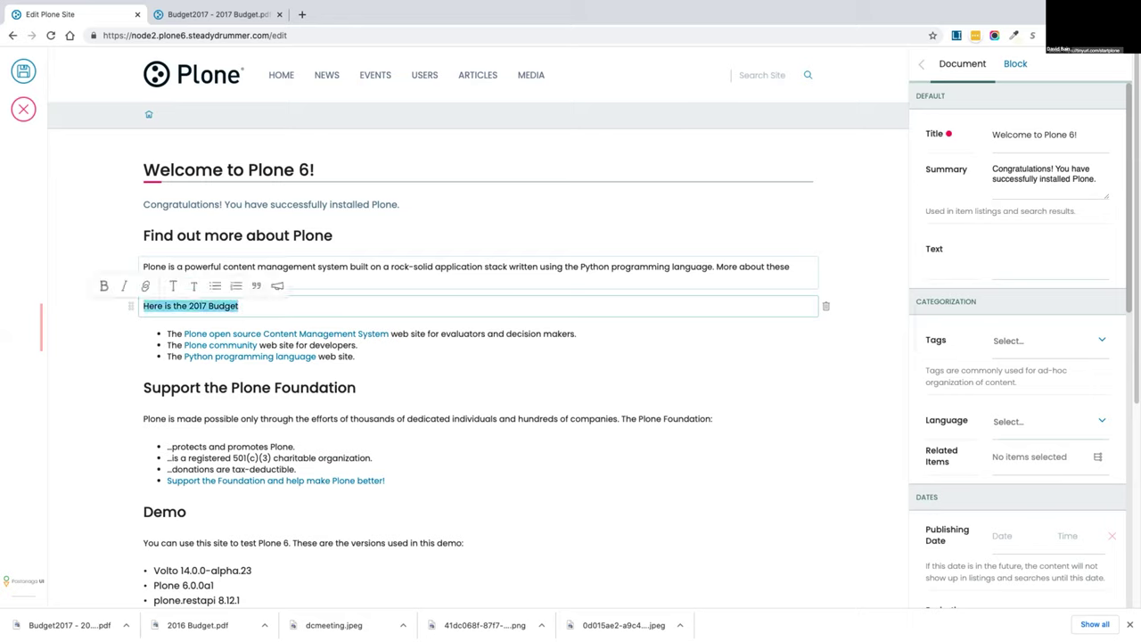
click(145, 284)
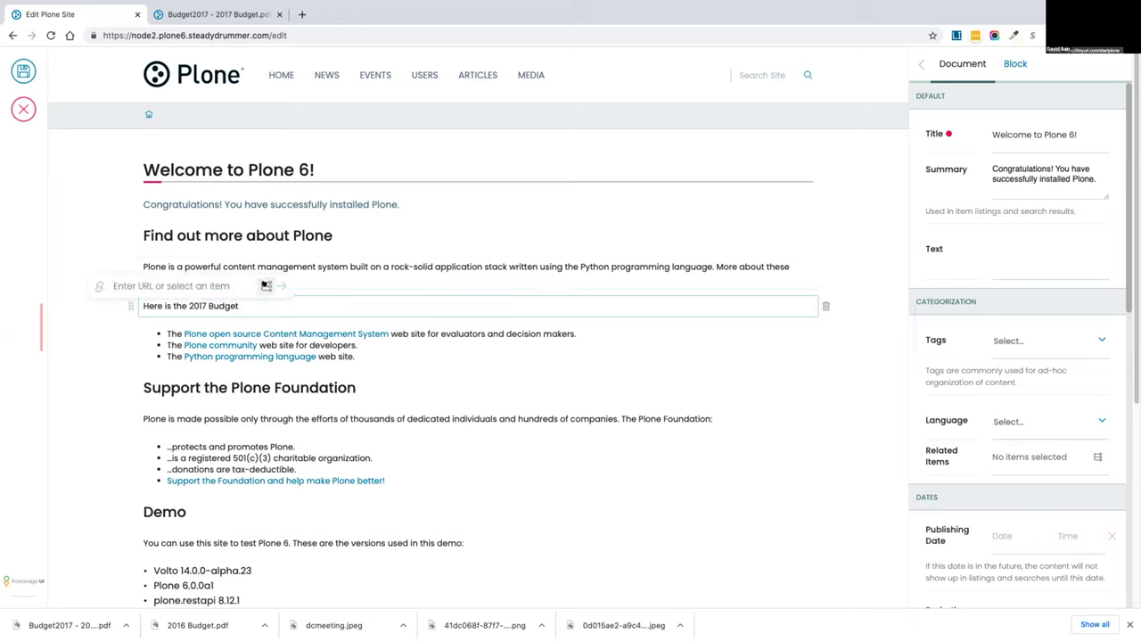
- Set the link target to the 2016 Budget file inside the Media folder
click(266, 286)
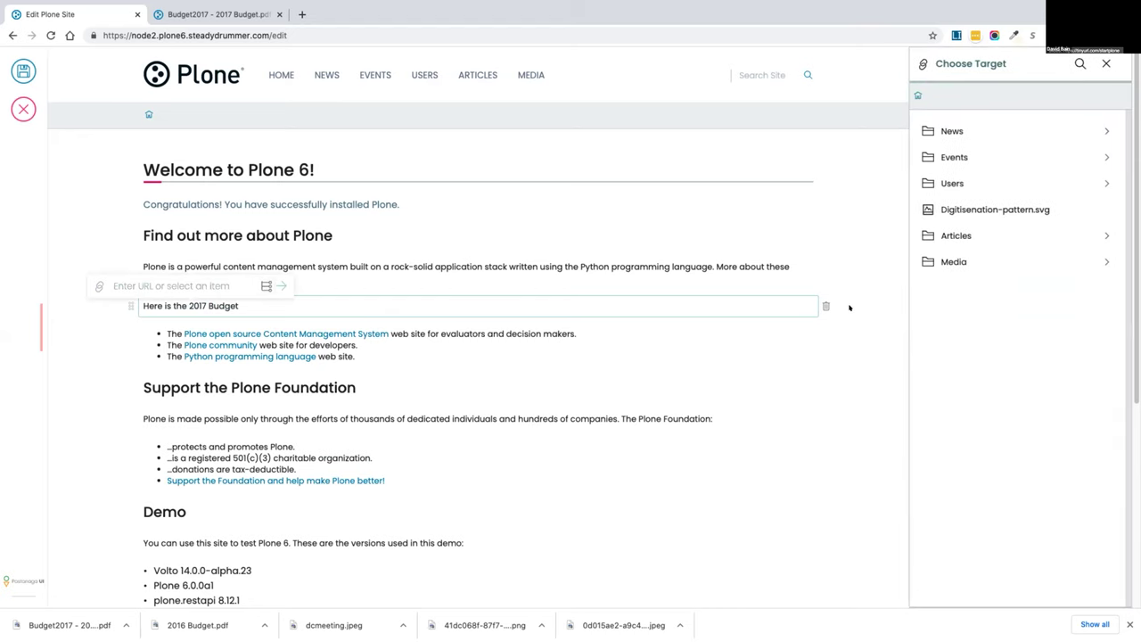
click(956, 262)
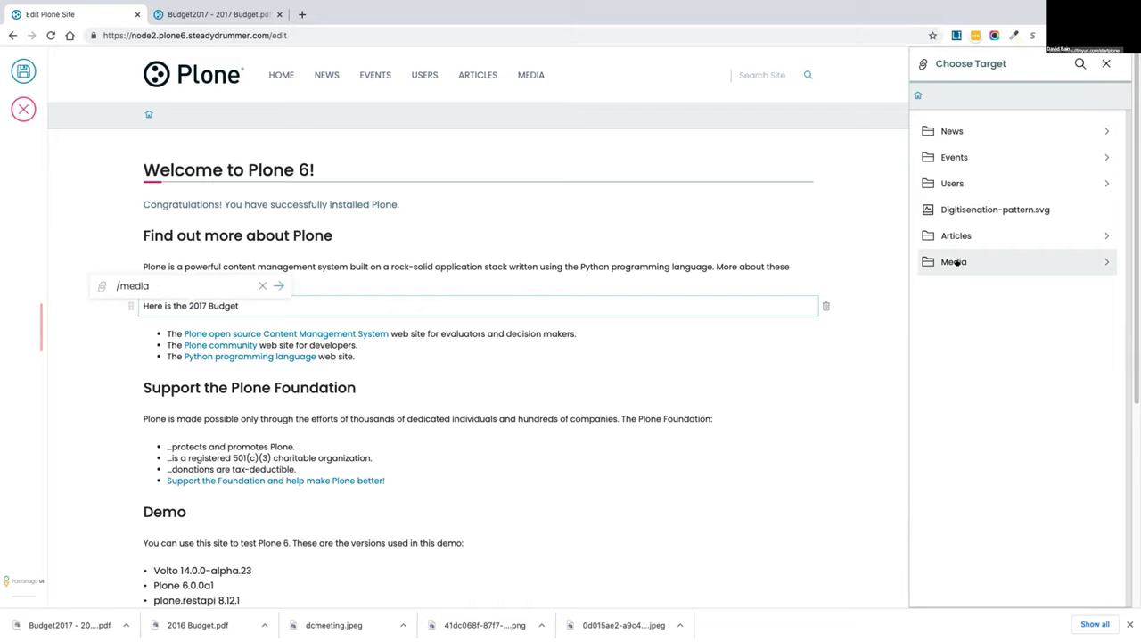
click(1107, 261)
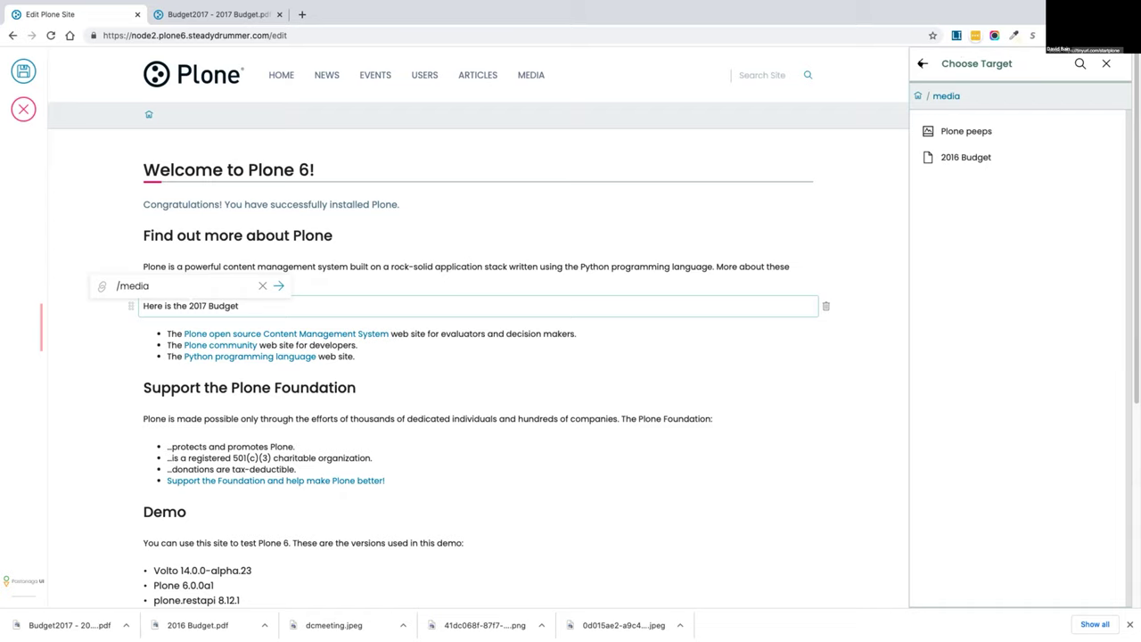
click(947, 157)
- Change the year in the link text from 2017 to 2016 and save the homepage
click(221, 302)
double_click(197, 304)
text(2016)
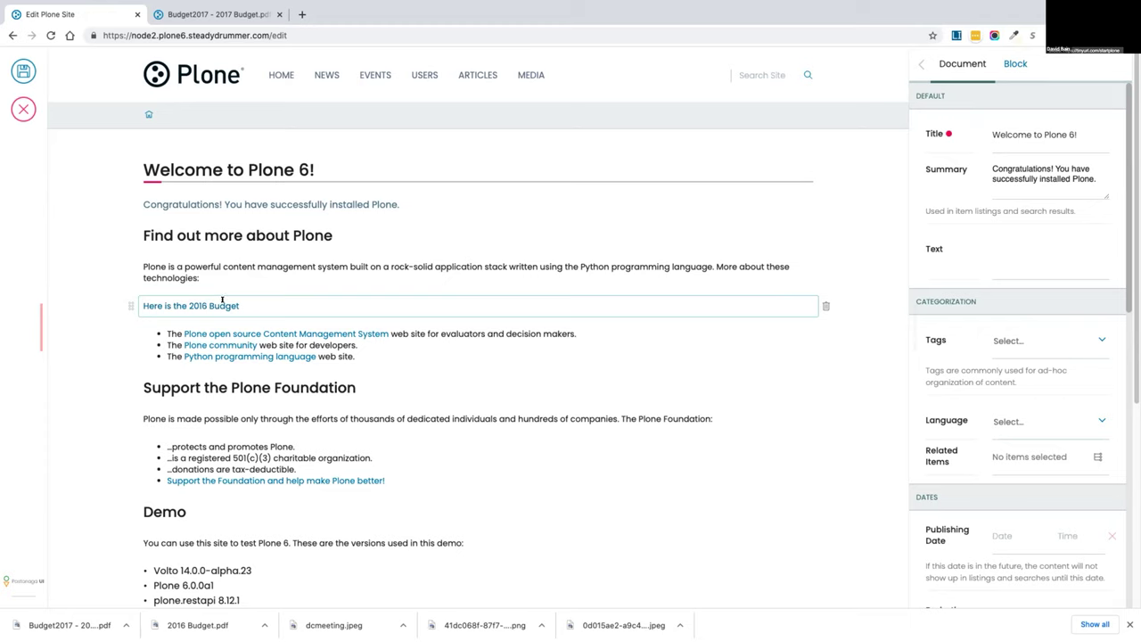
click(23, 70)
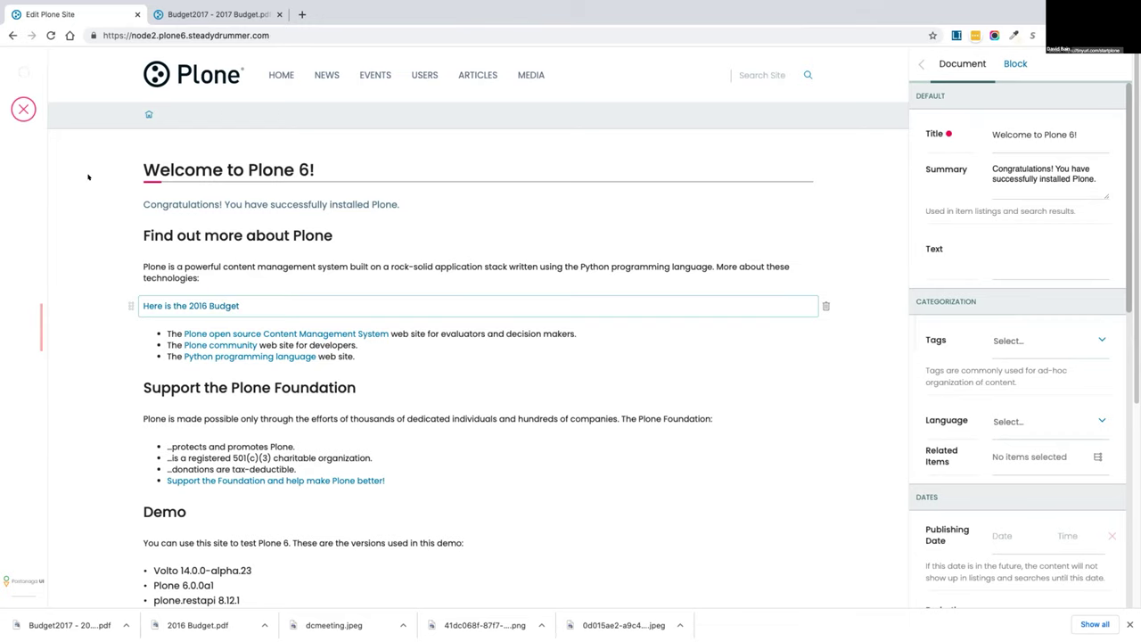
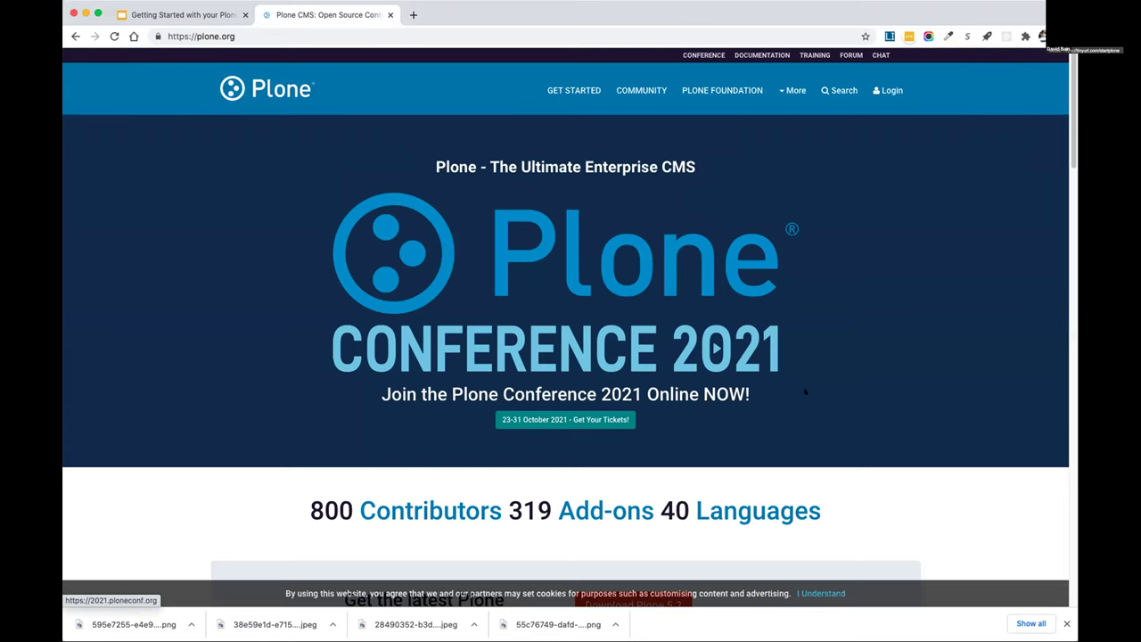
- Save the Plone Newsroom Podcast article's thumbnail image as a download
scroll(805, 392, down, 3)
scroll(805, 392, down, 5)
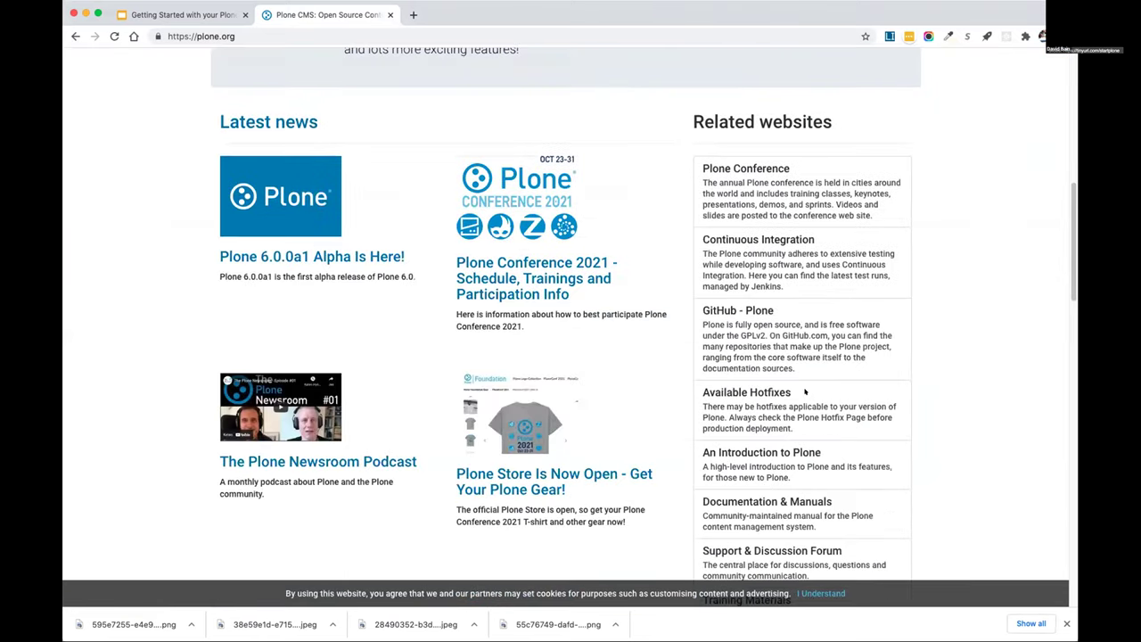
scroll(805, 390, down, 1)
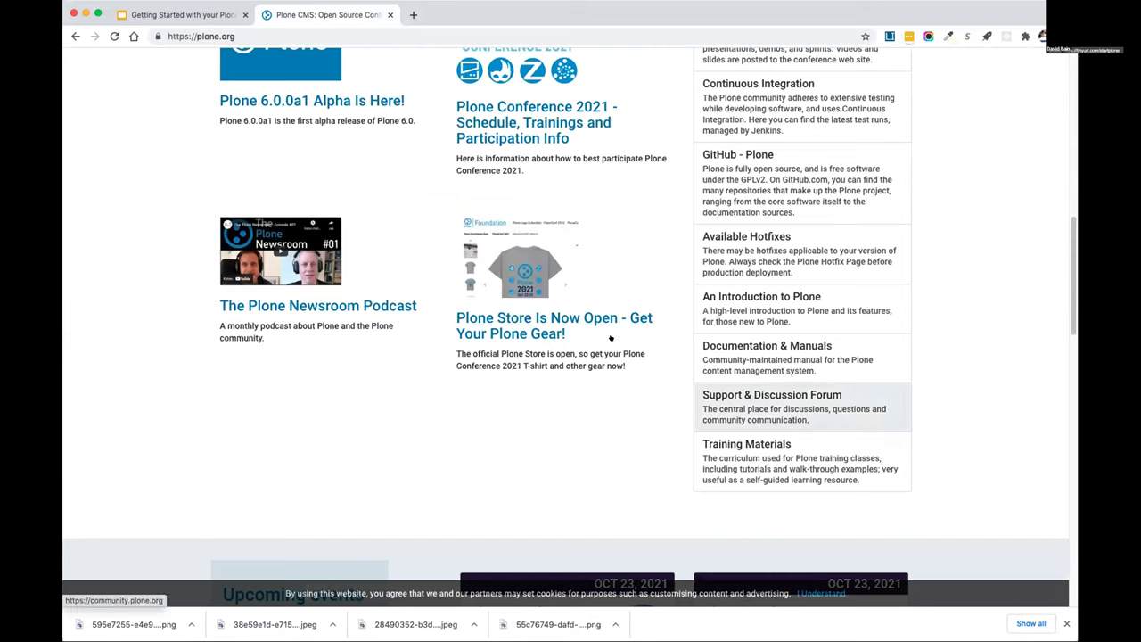
click(292, 311)
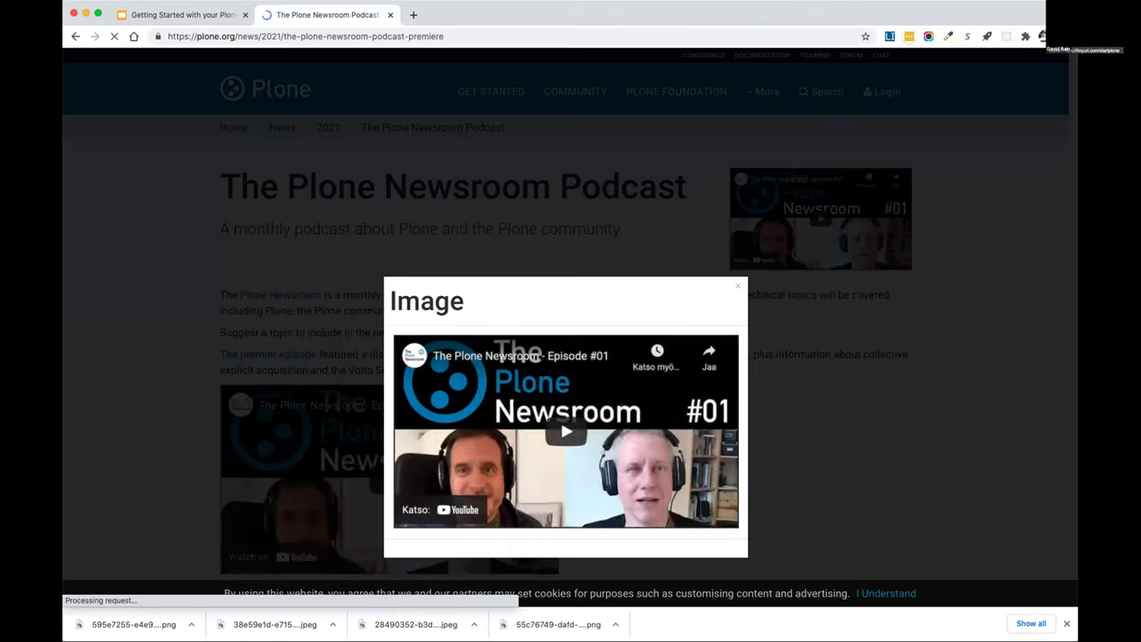
right_click(516, 407)
click(552, 423)
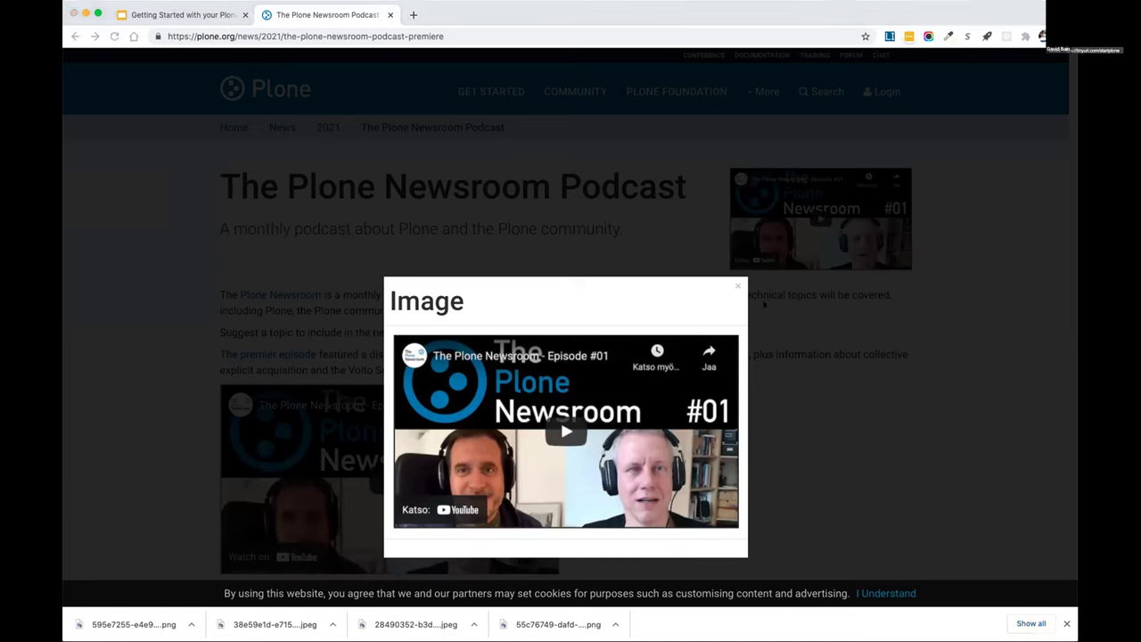
key(Return)
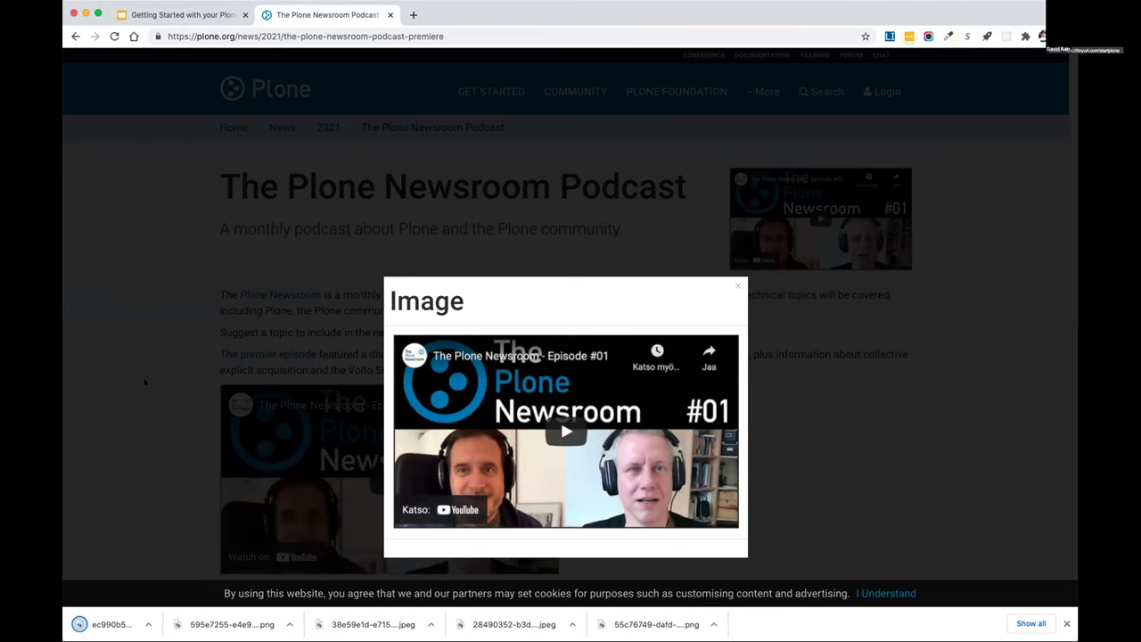
click(736, 286)
scroll(541, 366, down, 5)
scroll(561, 308, up, 5)
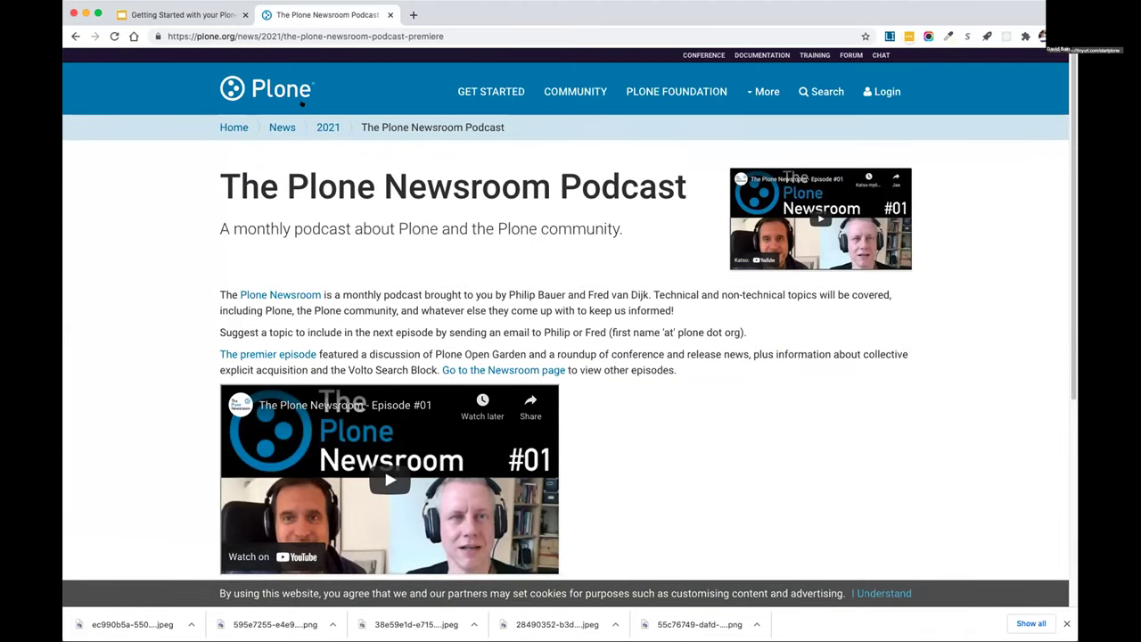
- Back on the plone.org homepage, save the Plone Store article's T-shirt image
key(super+bracketleft)
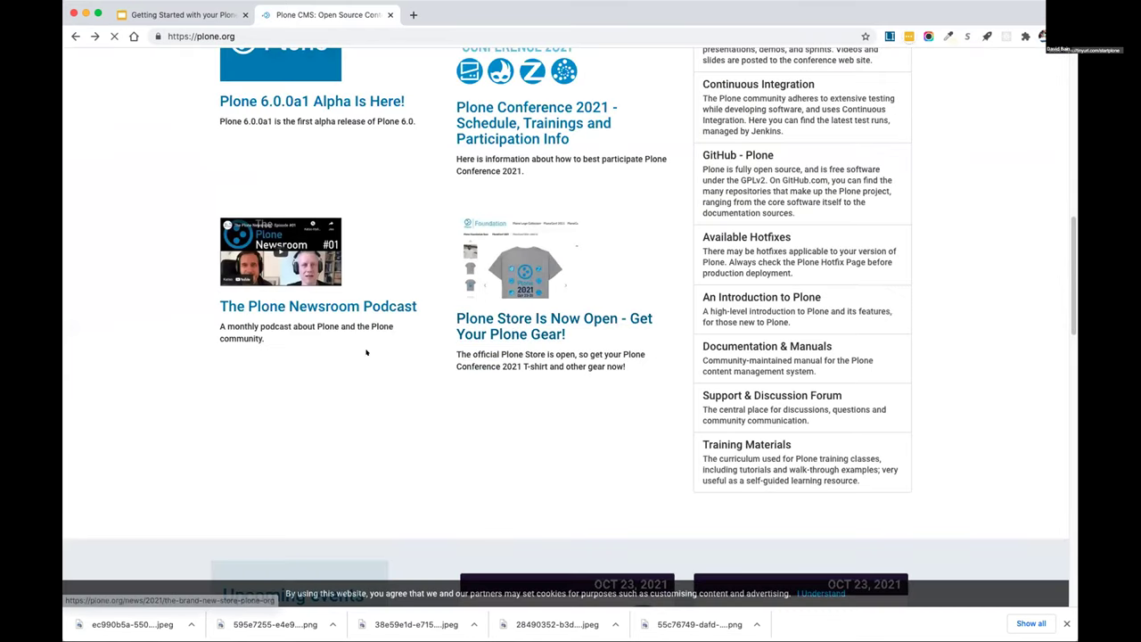
scroll(374, 335, up, 2)
scroll(374, 334, down, 2)
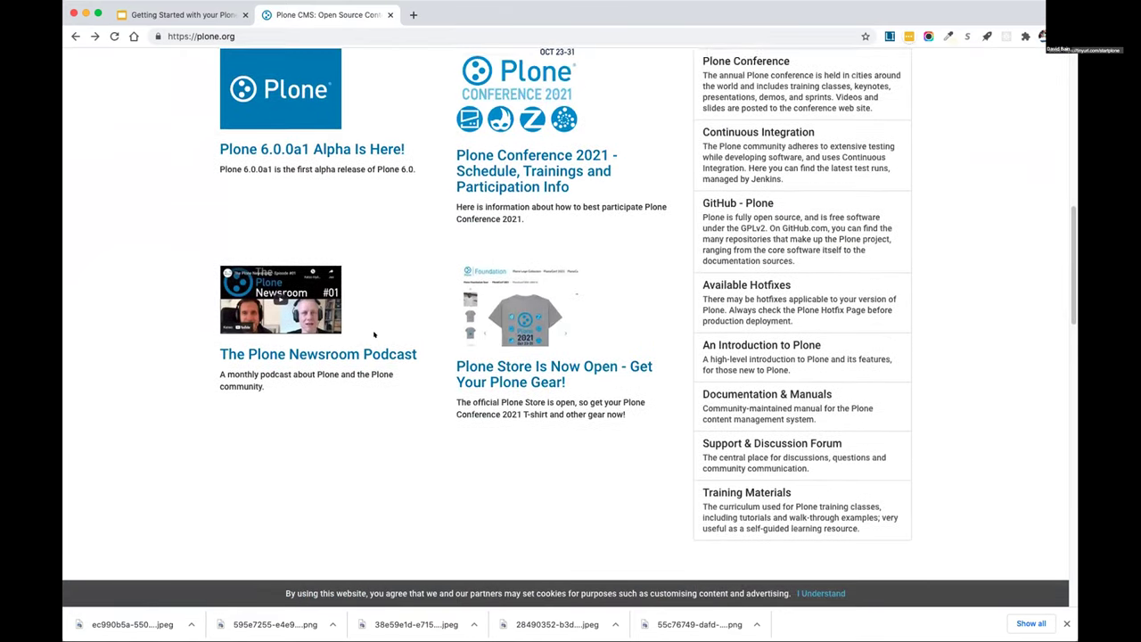
scroll(374, 333, up, 2)
scroll(436, 355, up, 1)
click(526, 425)
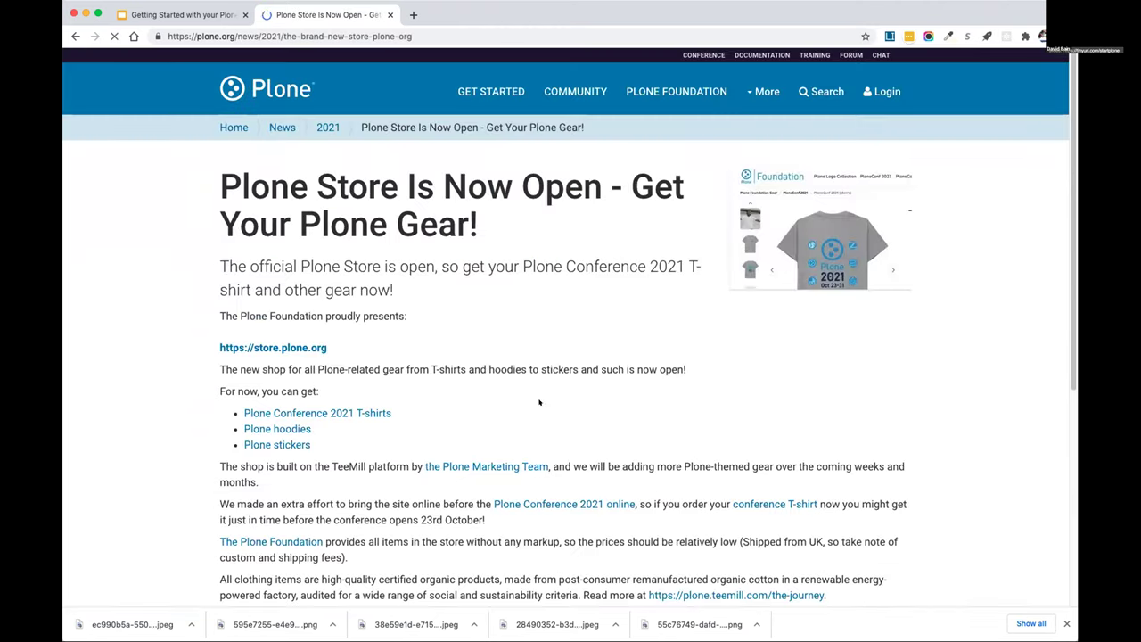
right_click(782, 225)
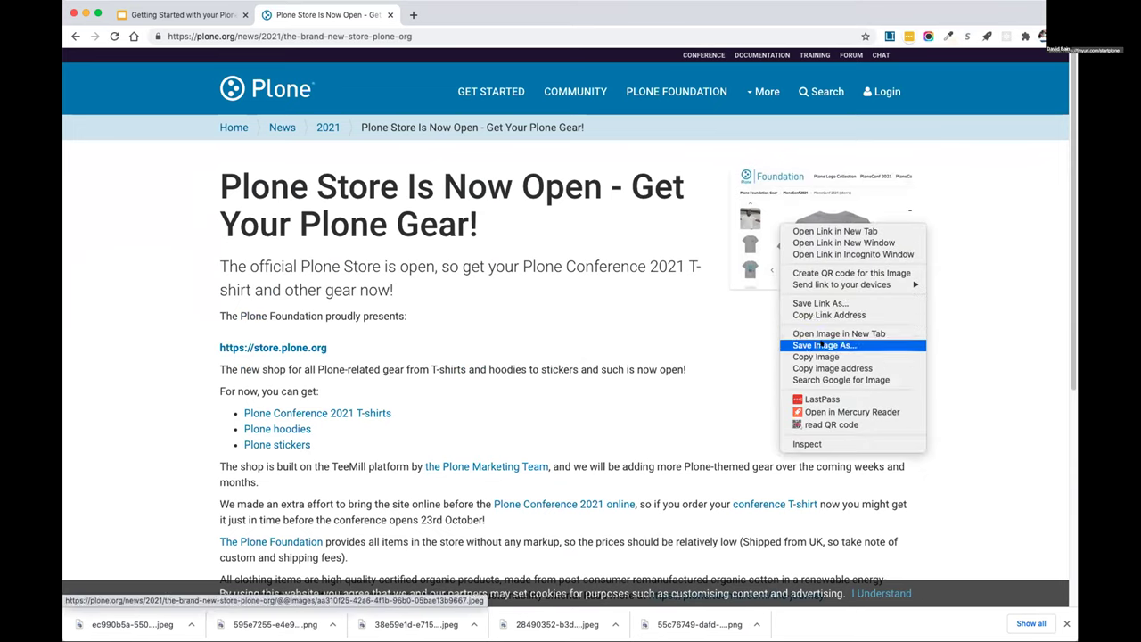
click(821, 346)
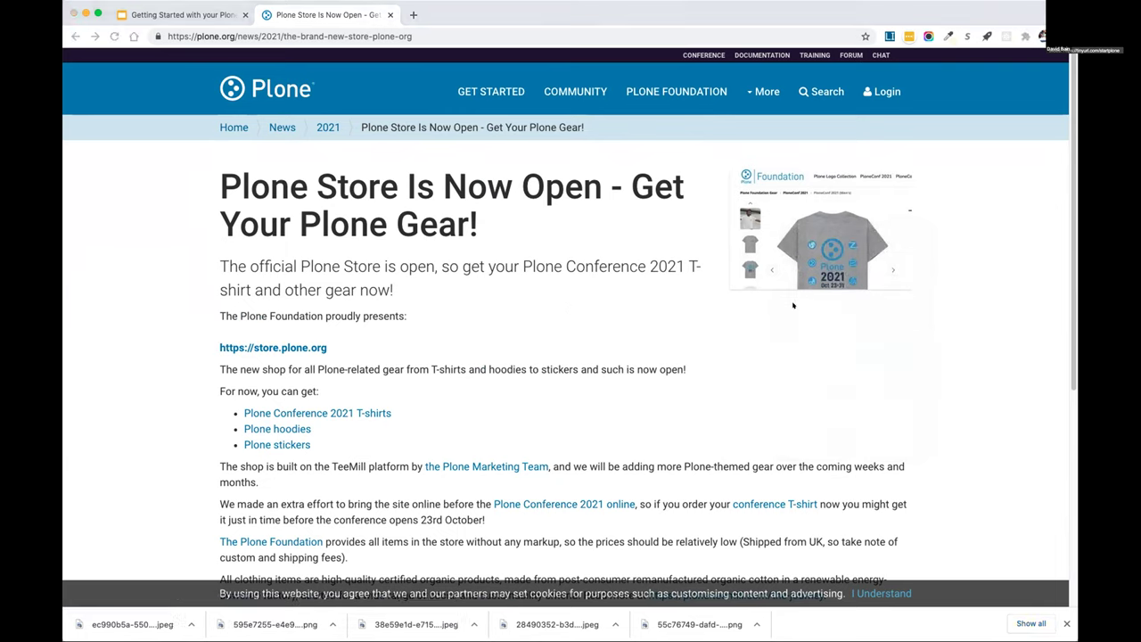
key(Return)
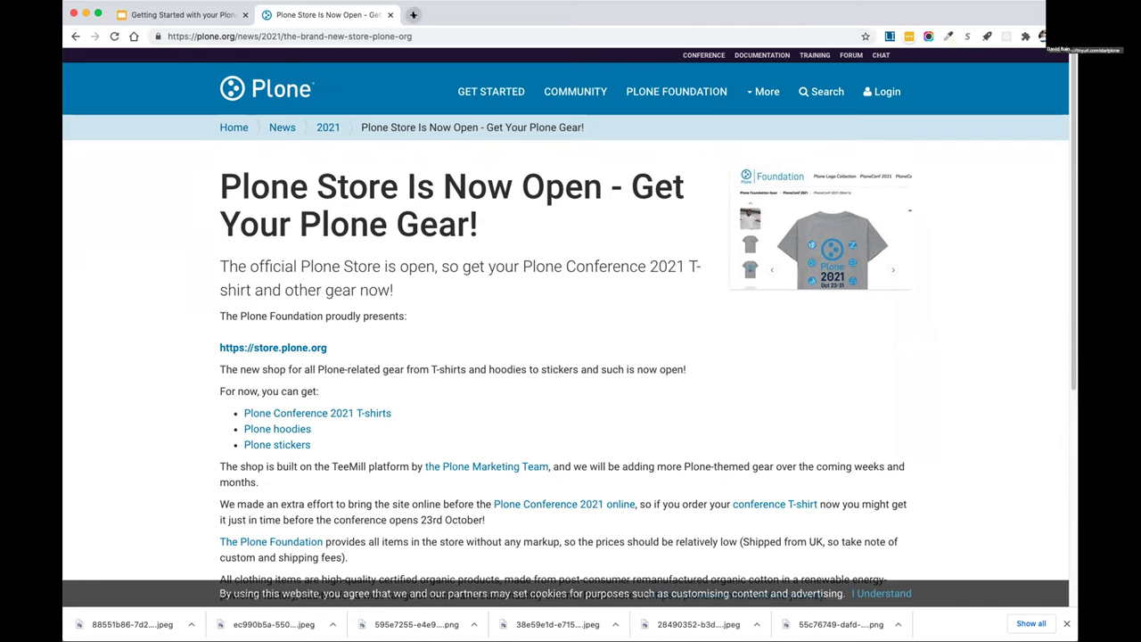
- In a new Chrome tab, load the node2.plone6.steadydrummer.com Plone 6 site
click(414, 14)
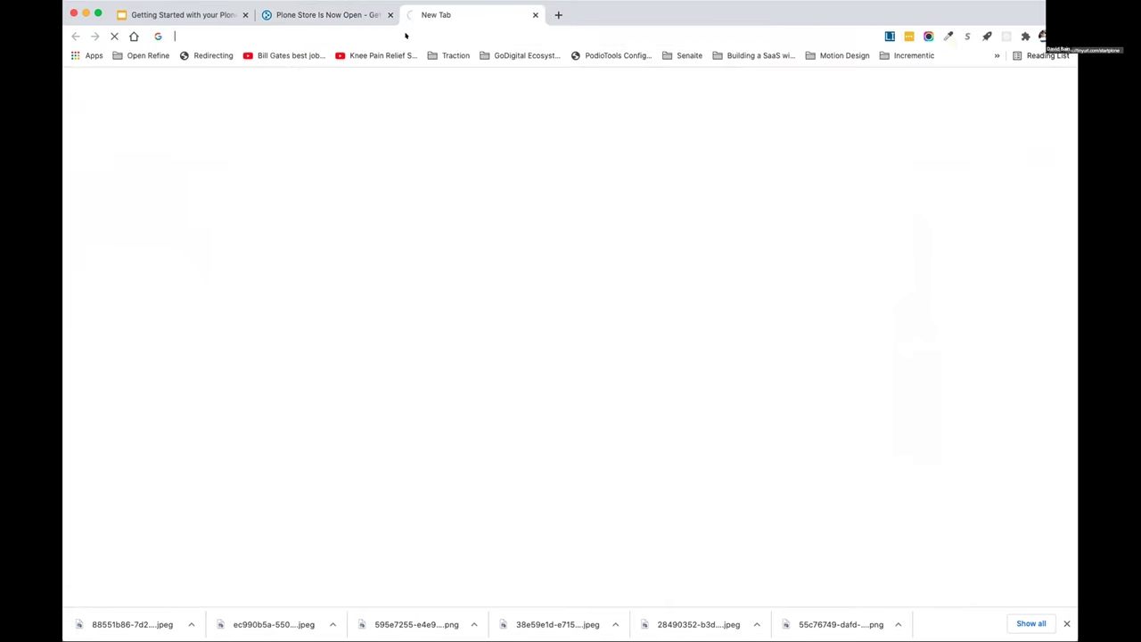
click(405, 36)
text(2.)
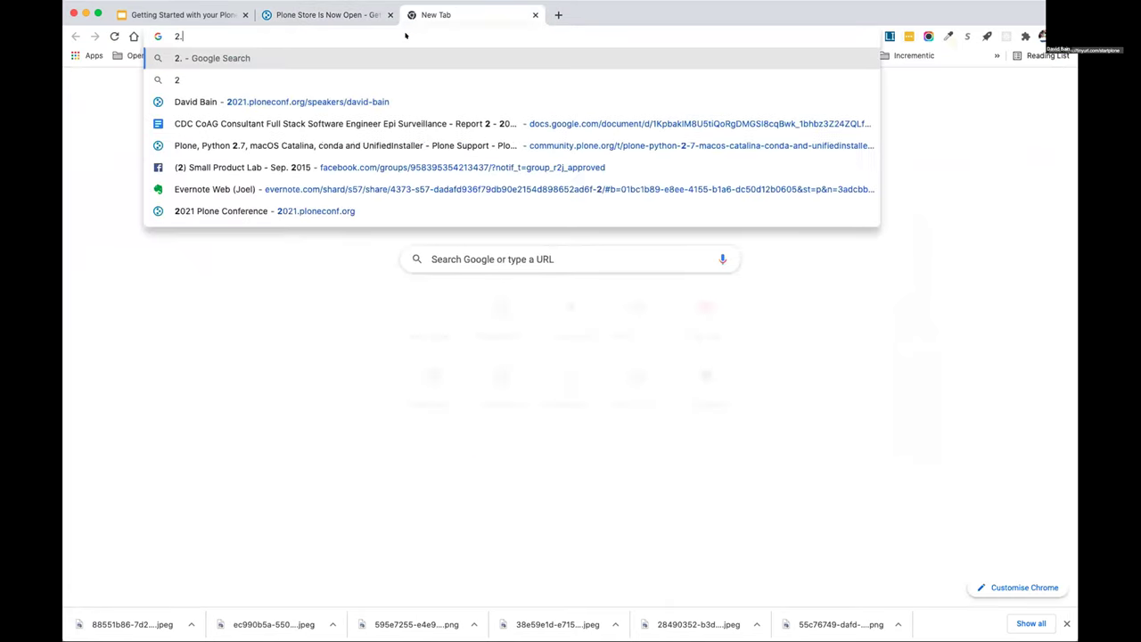
key(BackSpace)
key(BackSpace)
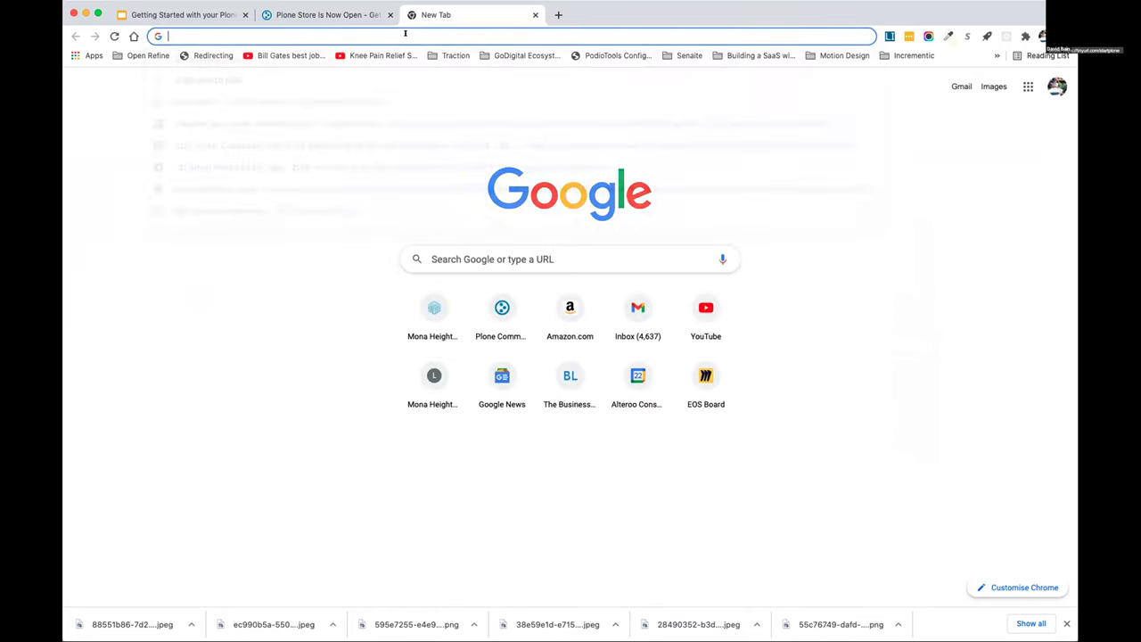
text(node2.plone6.steadydrummer.com)
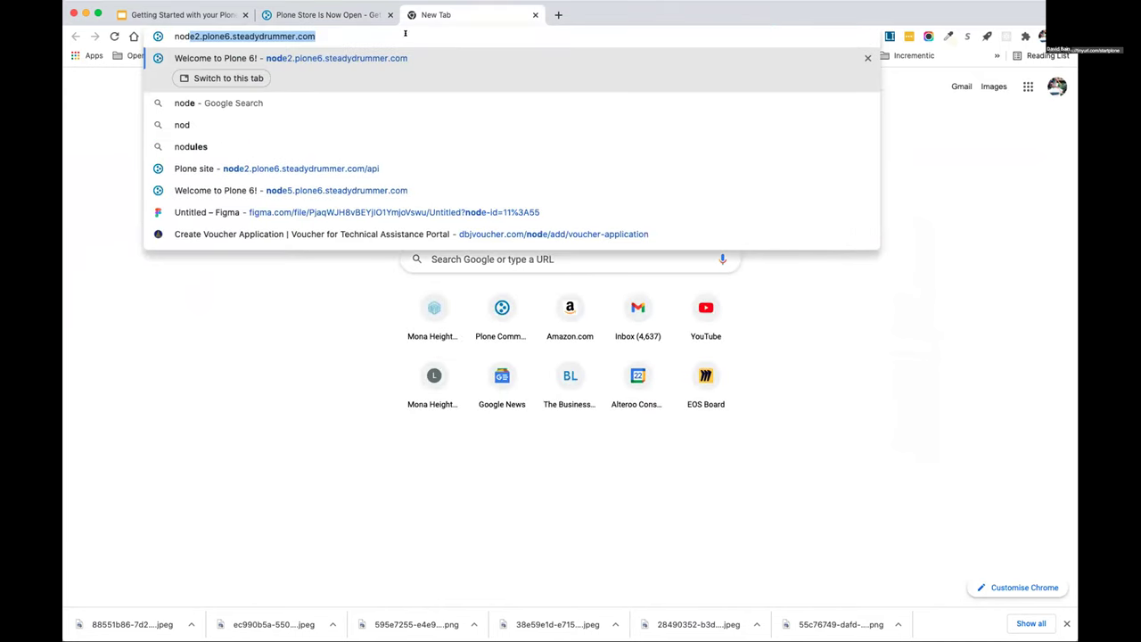
key(Return)
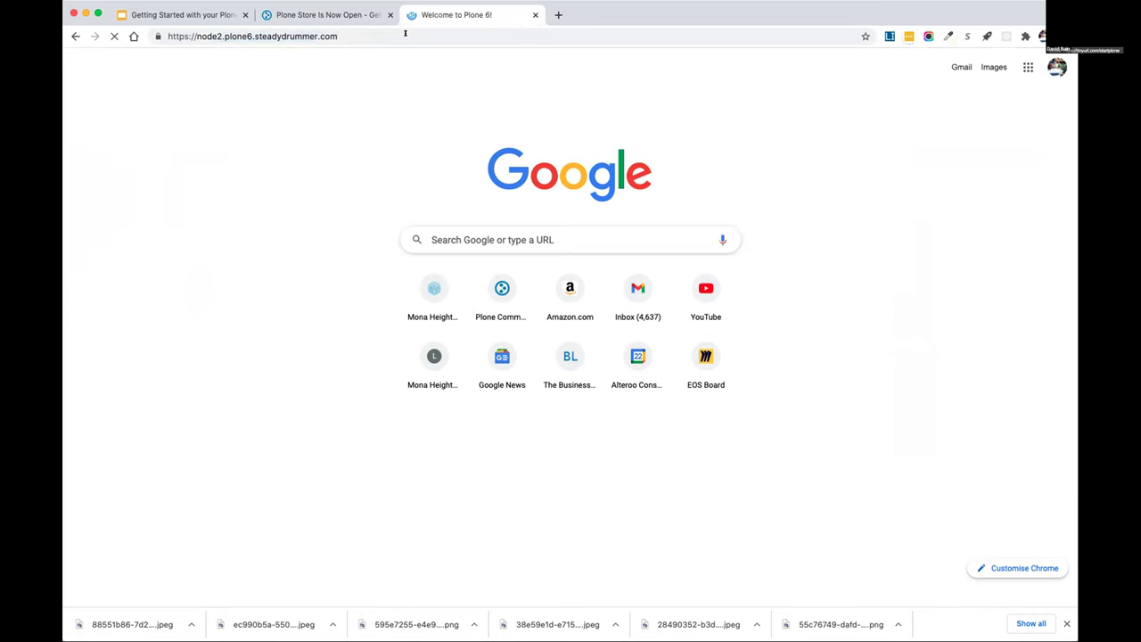
- Change the site address subdomain to 'david', load it, and open its contents listing
click(223, 35)
click(224, 35)
key(shift+Left)
key(shift+Left)
key(shift+Left)
key(shift+Left)
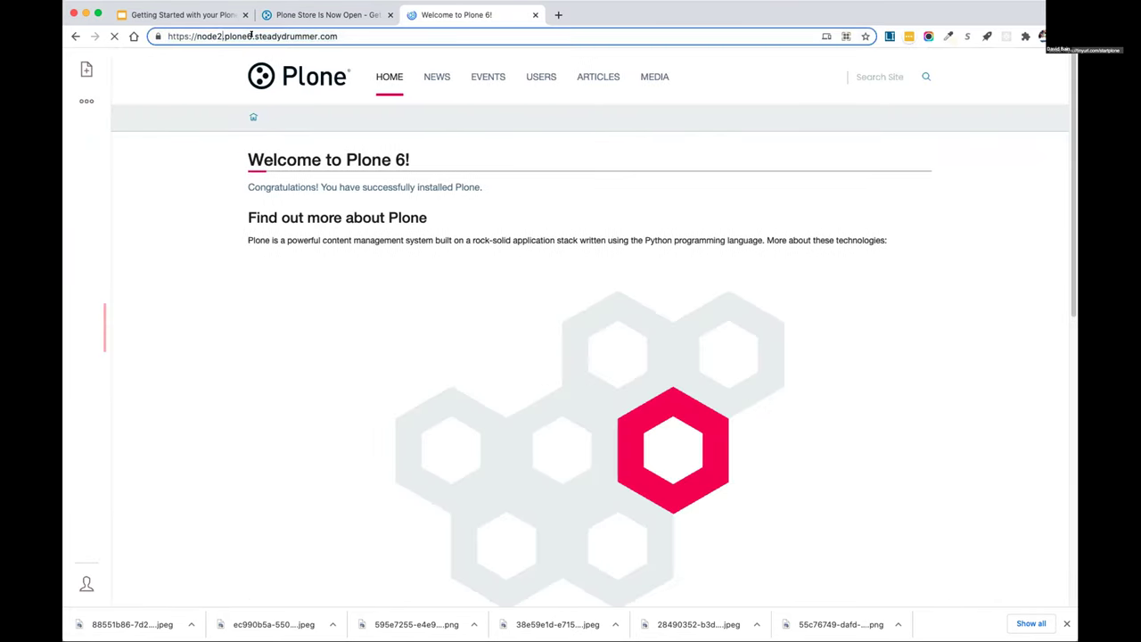
key(shift+Left)
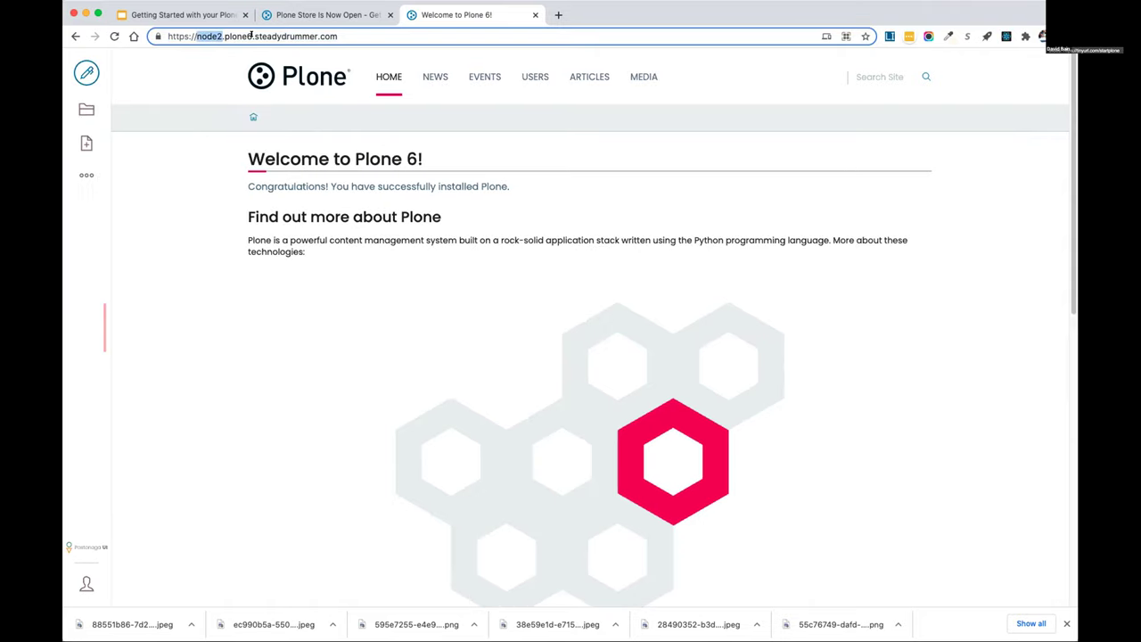
text(david)
key(Return)
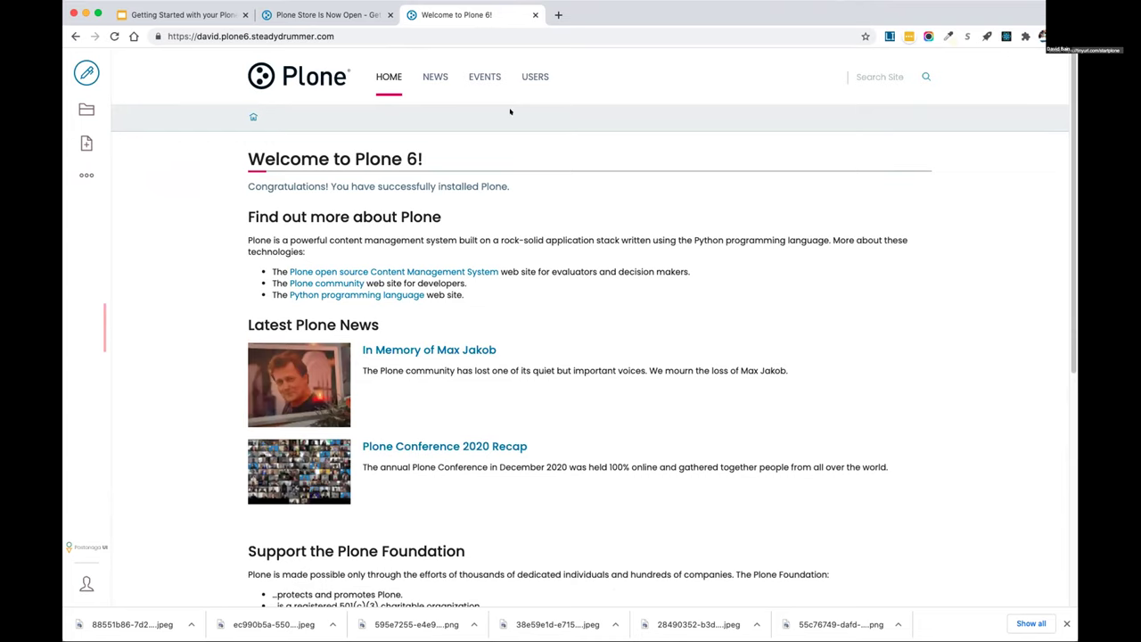
click(81, 107)
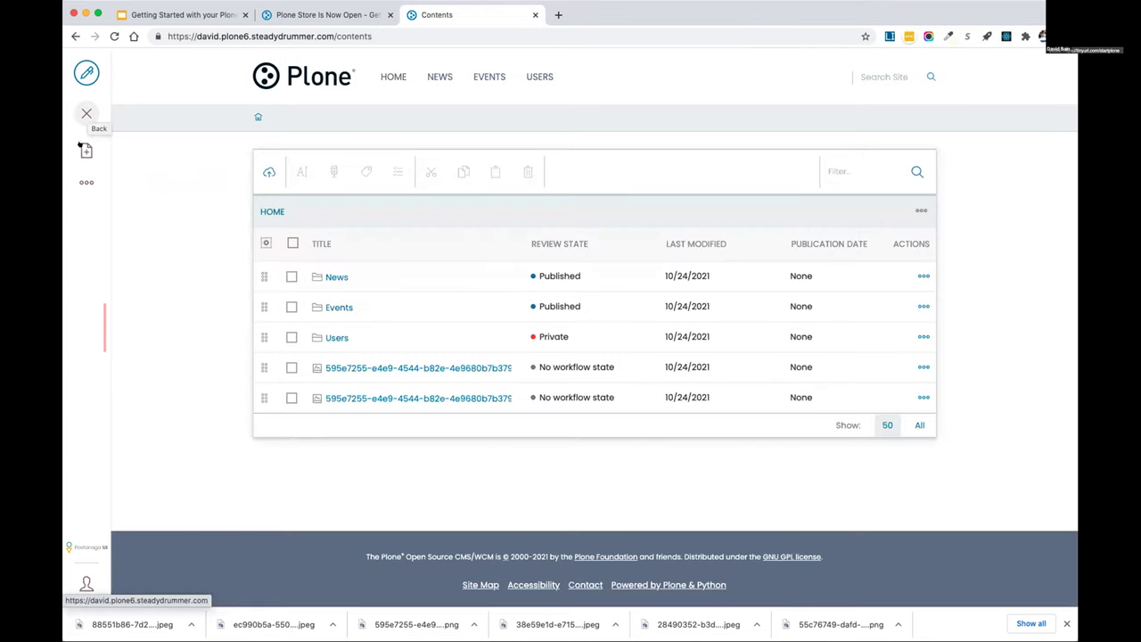
- Add and save a folder titled 'Images', then open its empty contents listing
click(86, 147)
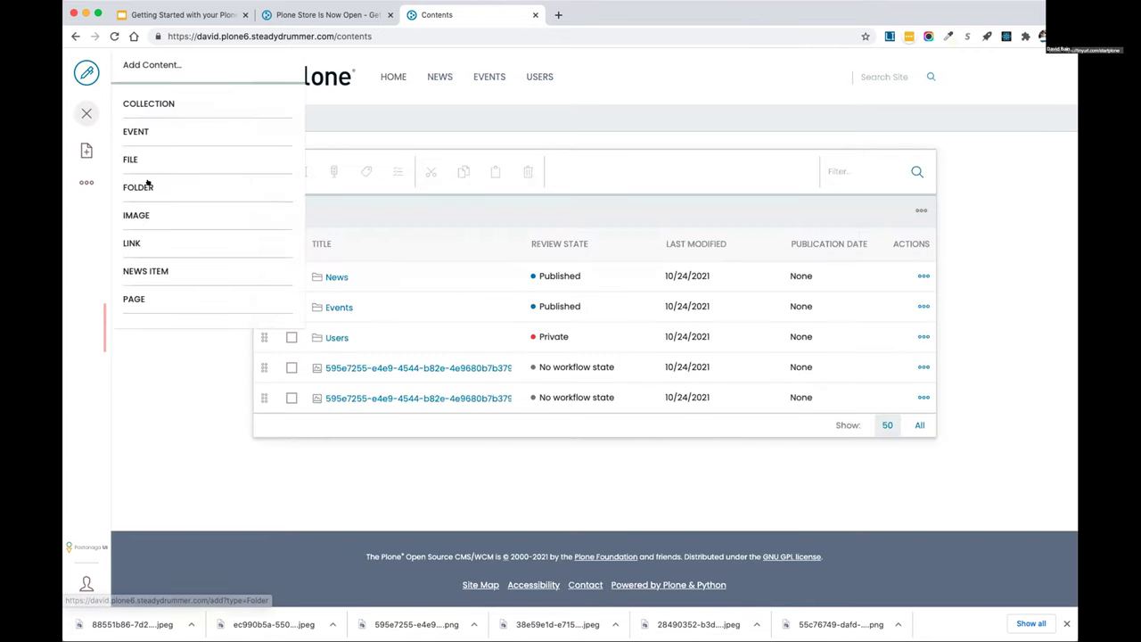
click(138, 187)
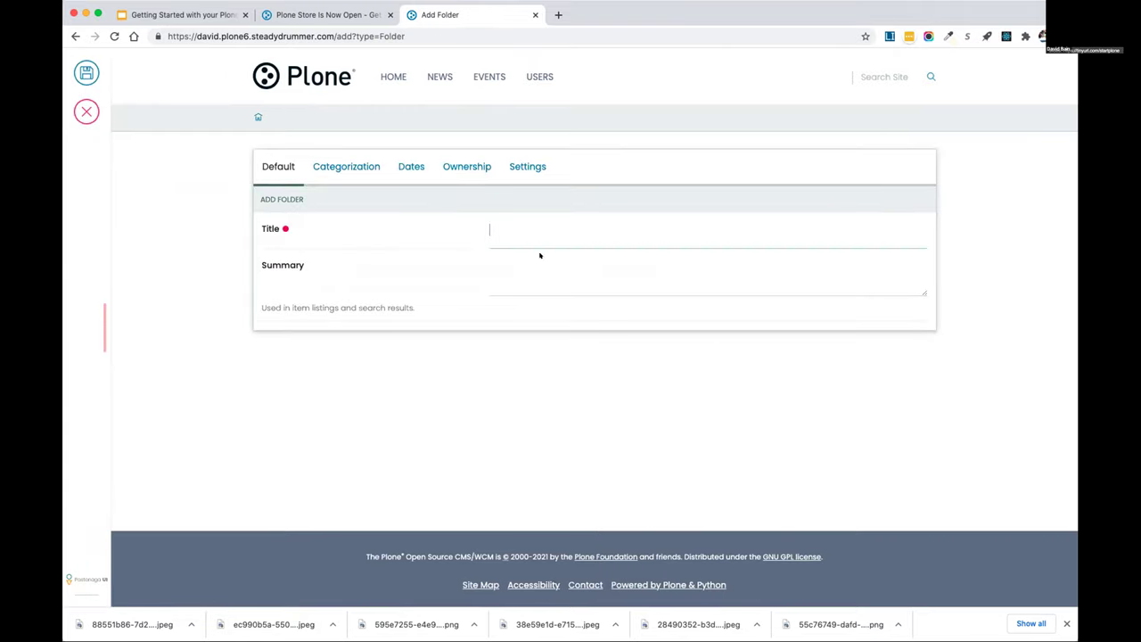
text(Images)
click(87, 74)
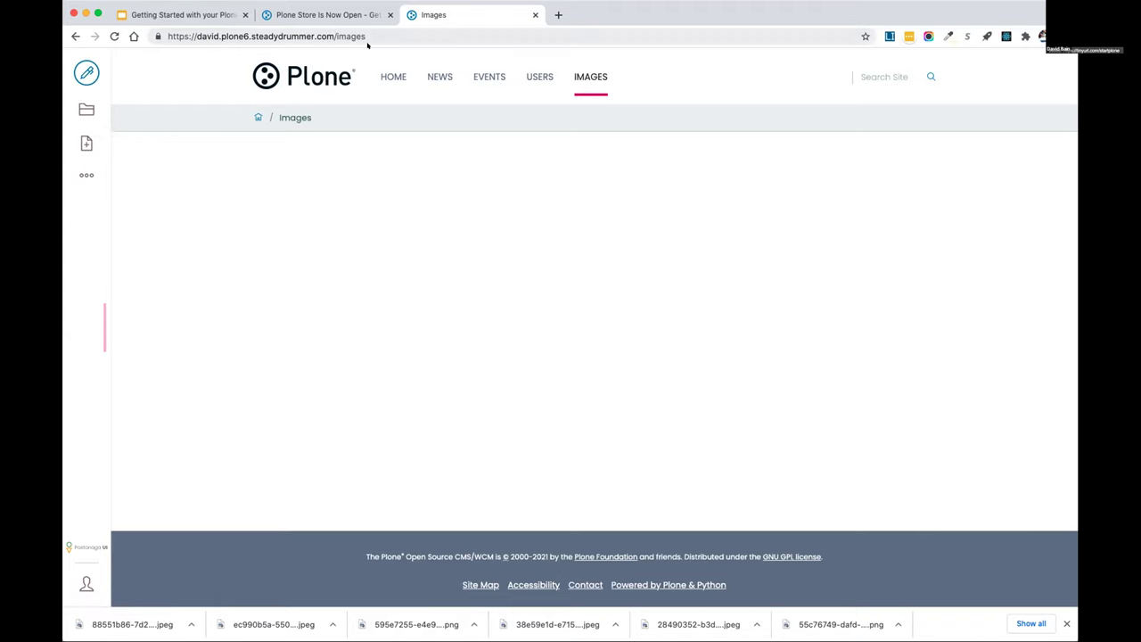
click(86, 107)
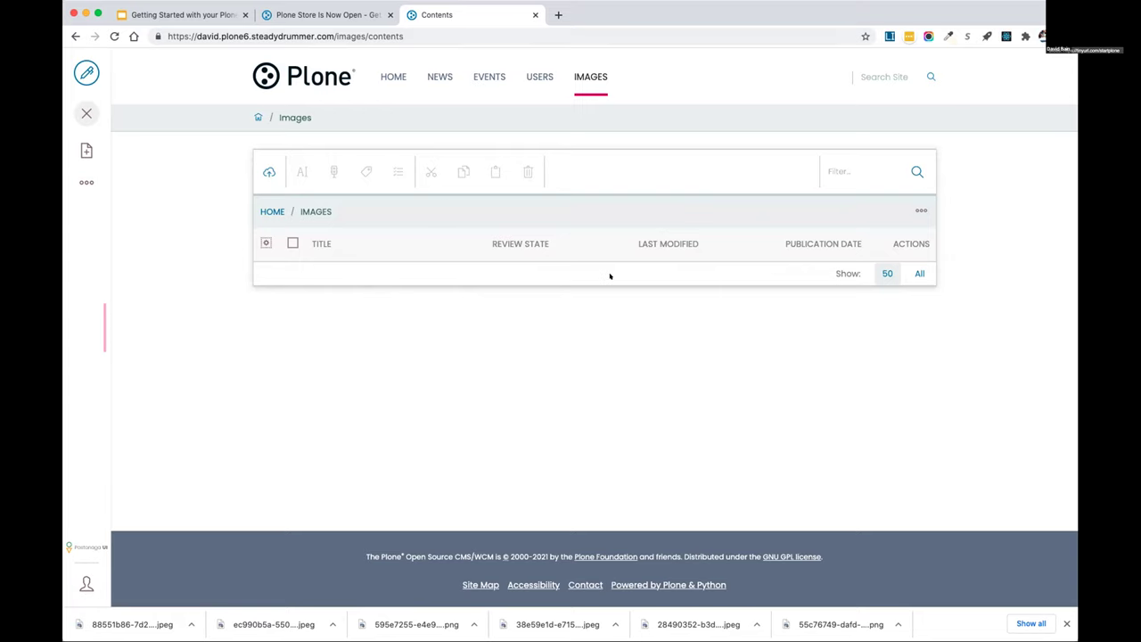
- Upload all six downloaded JPEG and PNG images into the Images folder
click(254, 164)
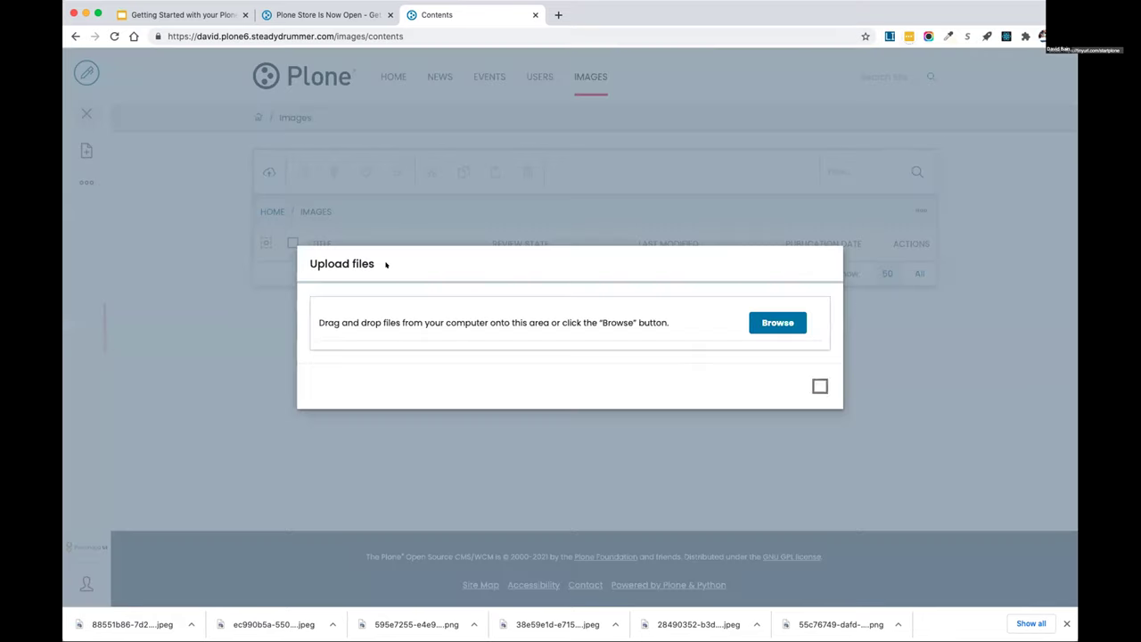
drag(124, 614, 437, 324)
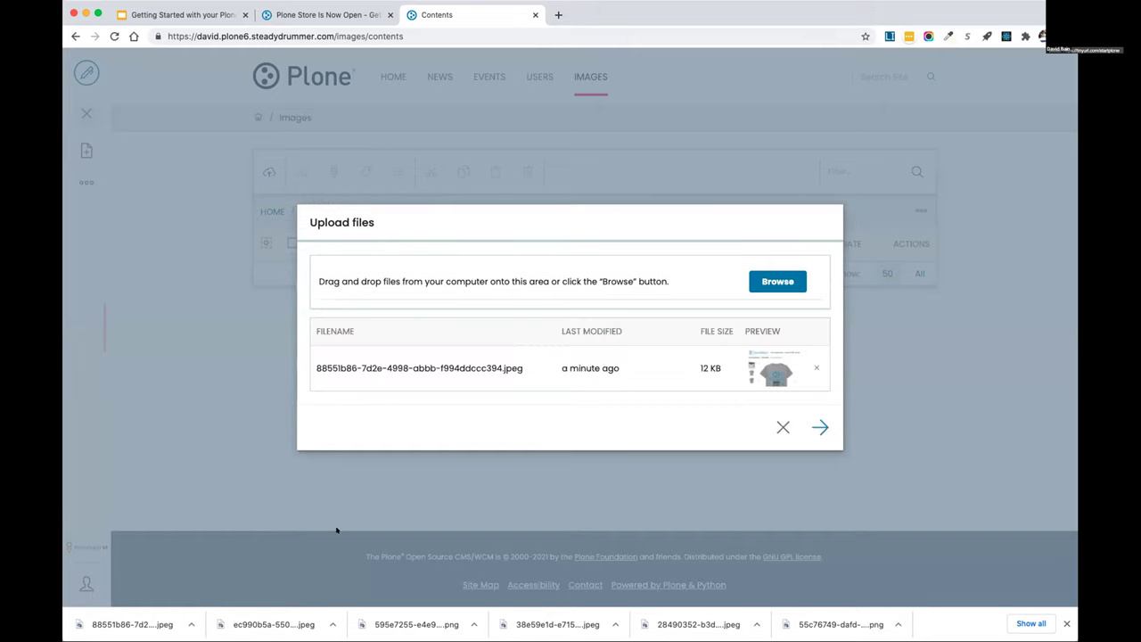
drag(288, 614, 494, 385)
drag(284, 616, 426, 286)
drag(415, 624, 432, 266)
drag(568, 617, 485, 239)
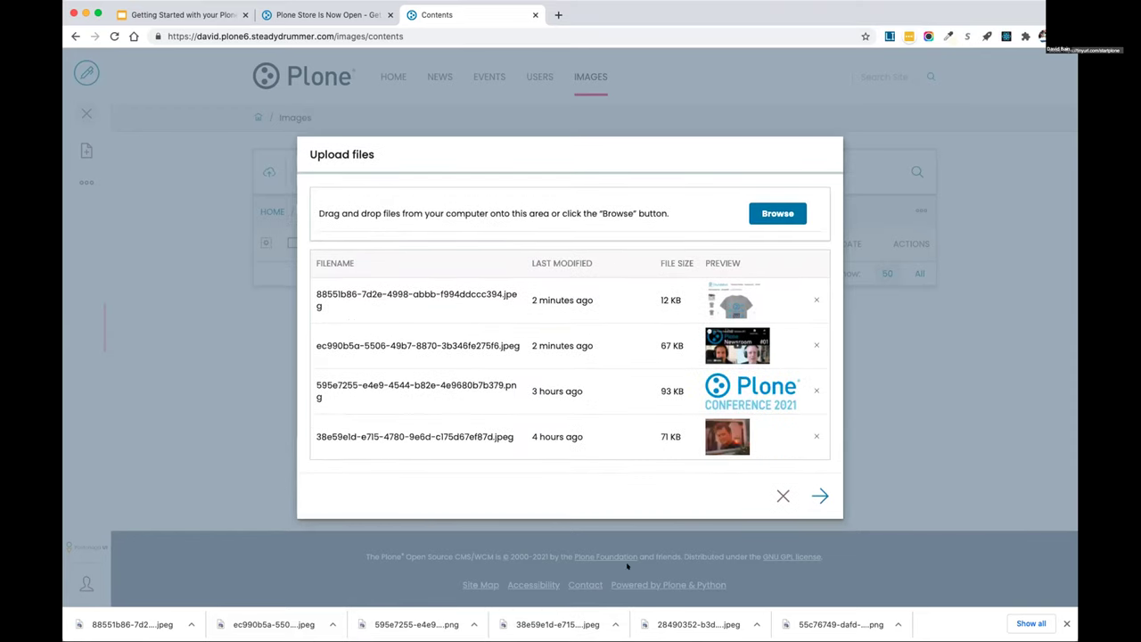
drag(698, 624, 502, 228)
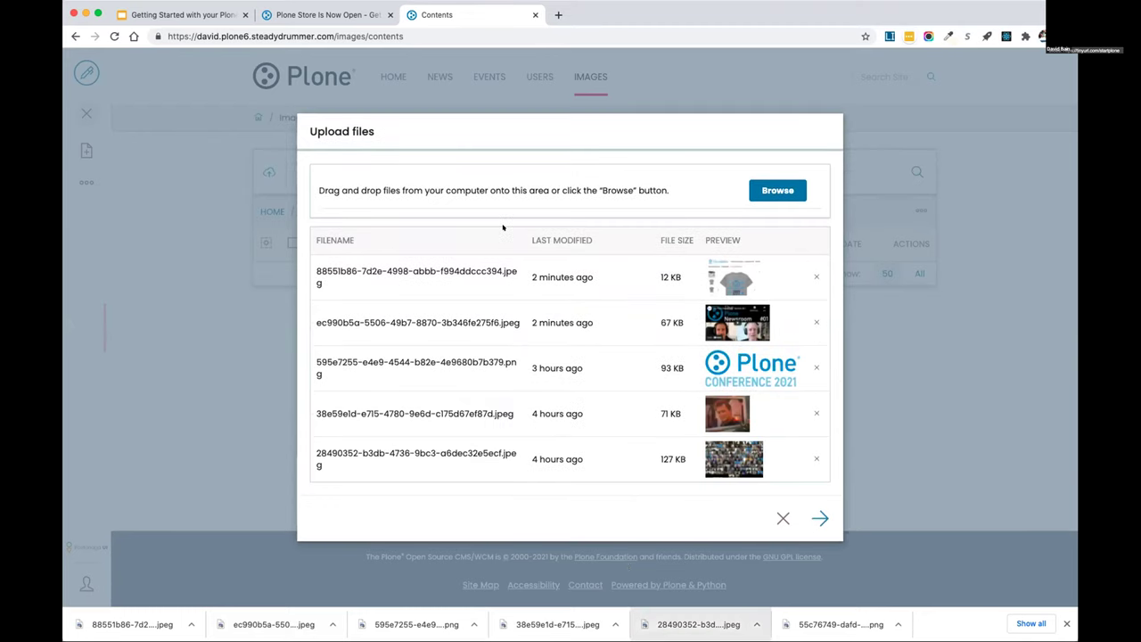
drag(814, 626, 524, 190)
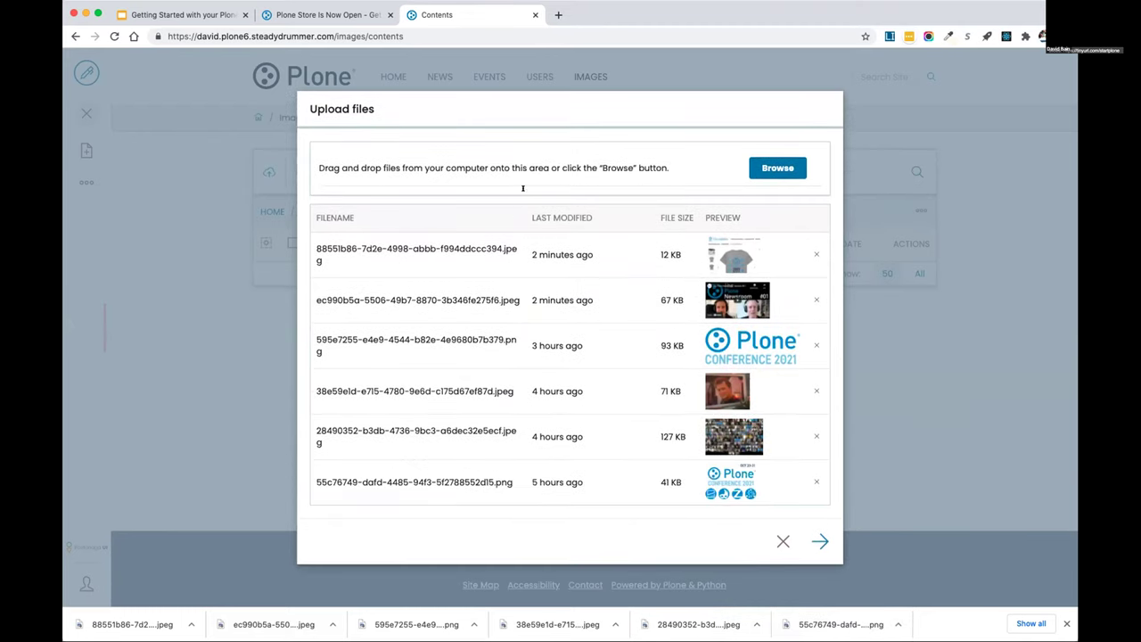
click(819, 540)
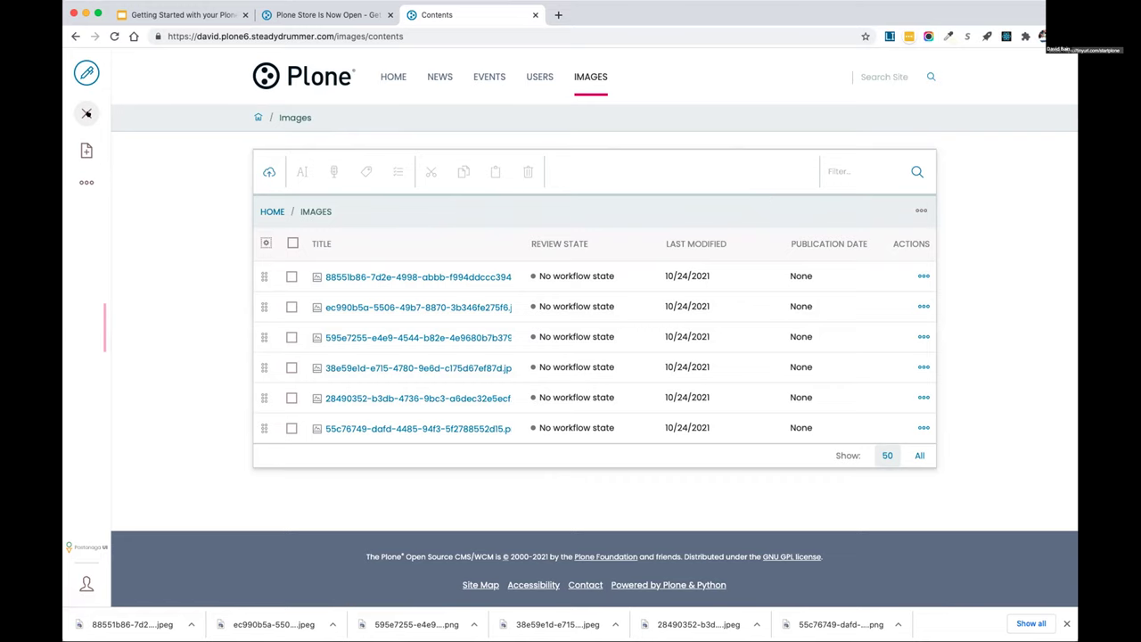
- Close the Contents view to show the Images folder page with its six images
click(87, 113)
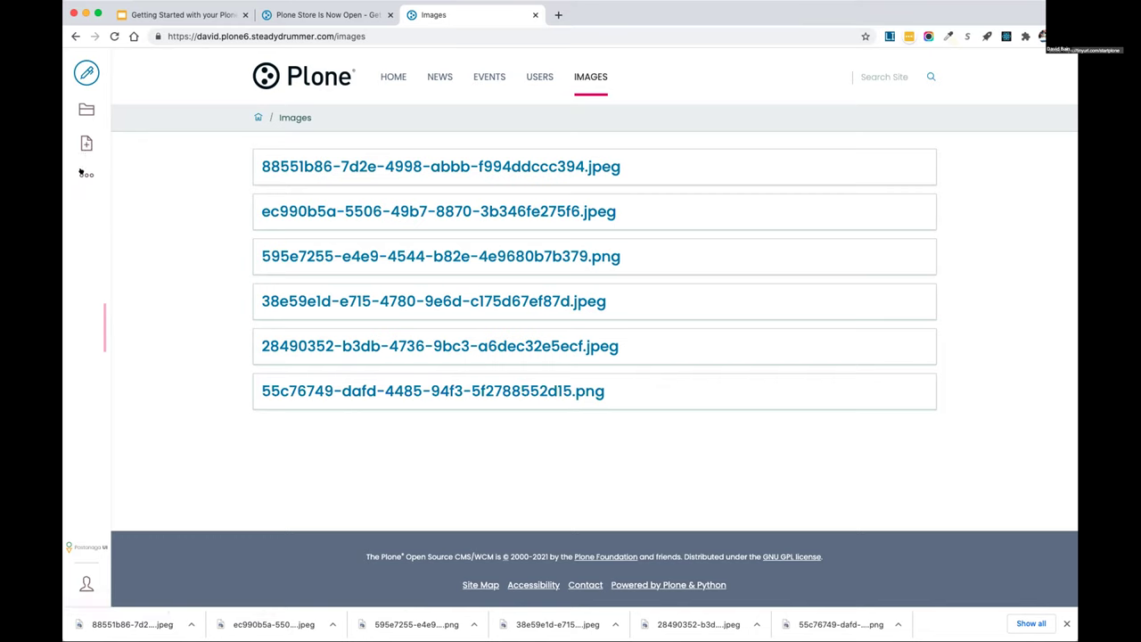
click(87, 171)
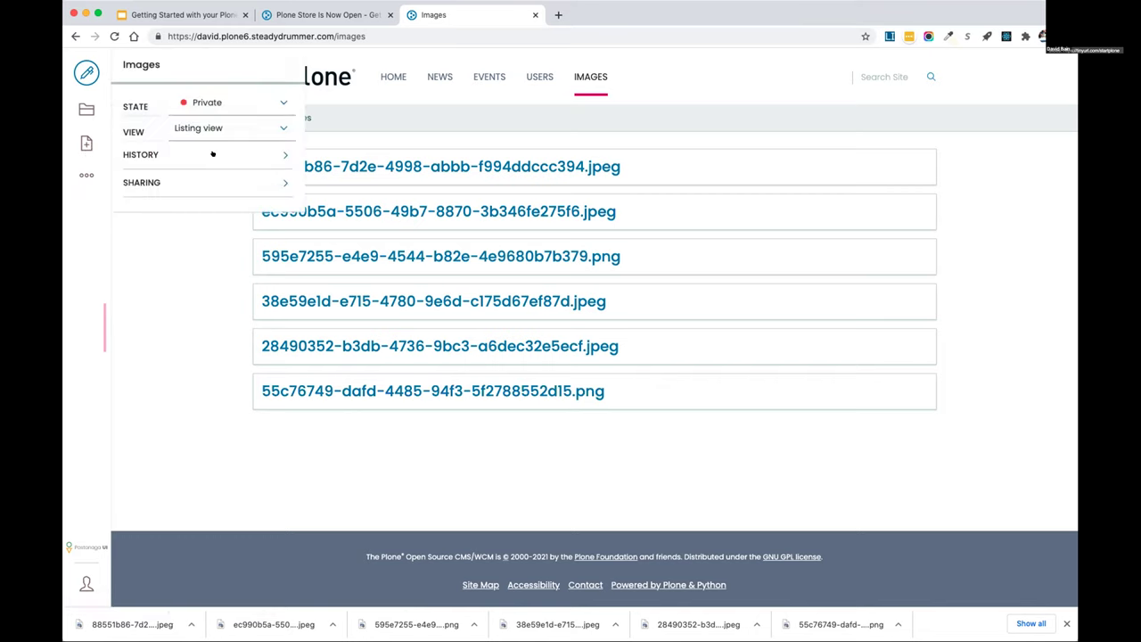
- Set the Images folder's display view to Album view and close the settings panel
click(268, 124)
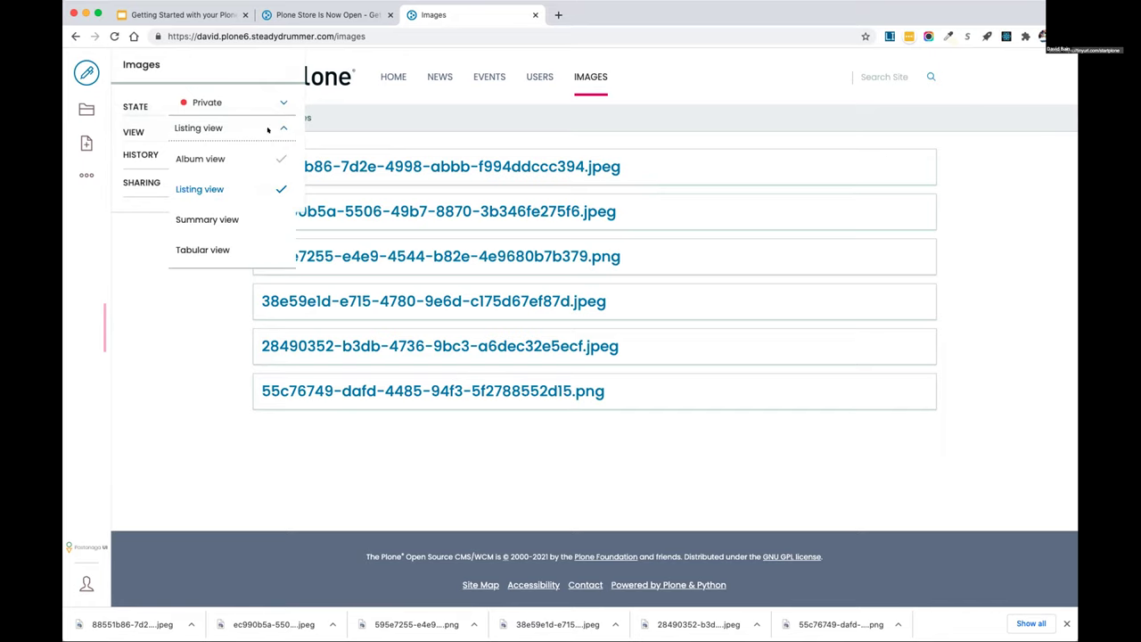
click(192, 159)
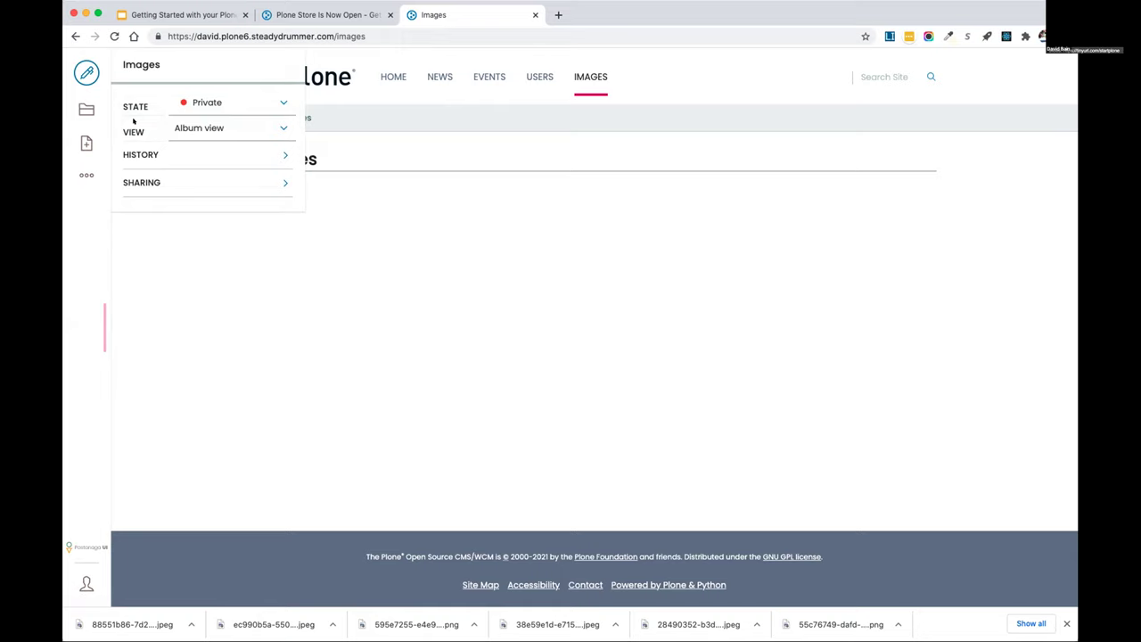
click(386, 152)
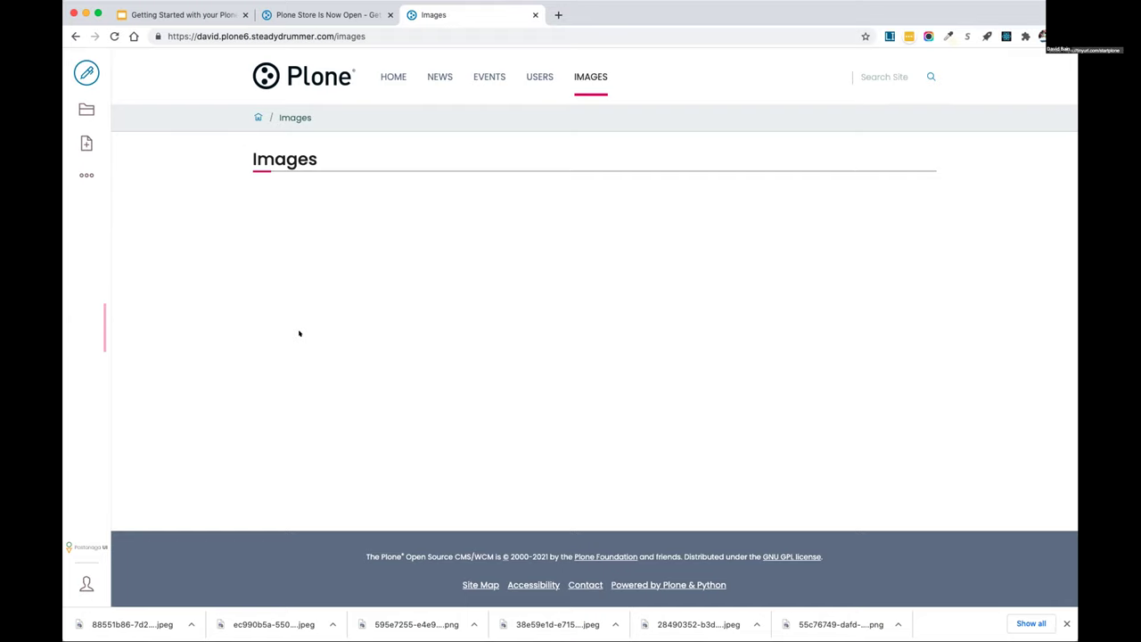
click(336, 35)
click(336, 36)
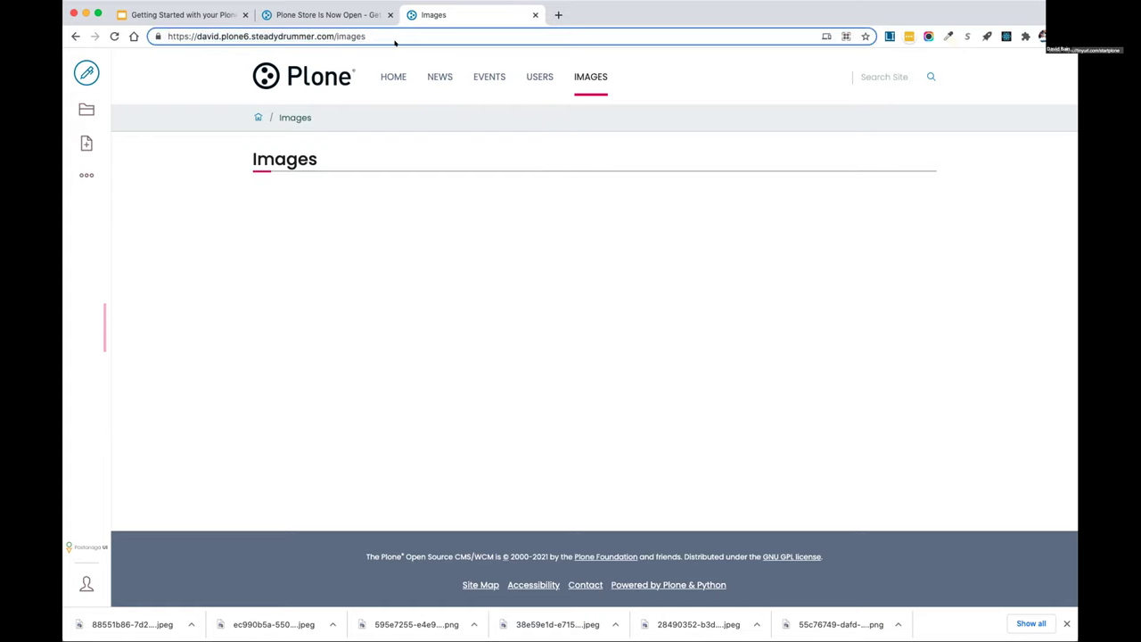
text(api)
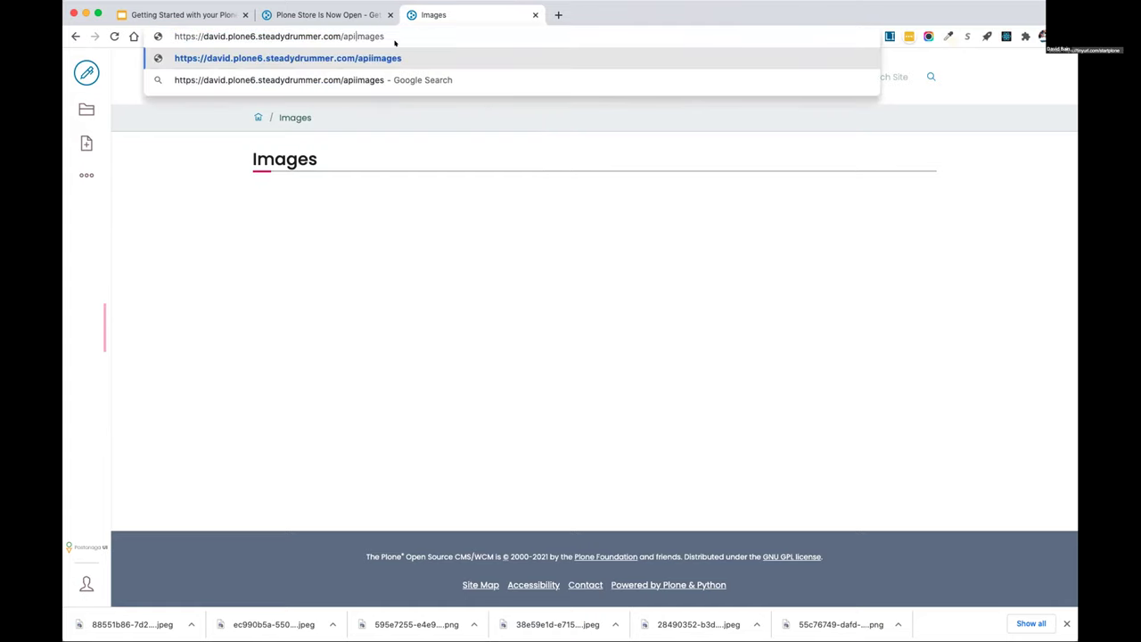
key(Return)
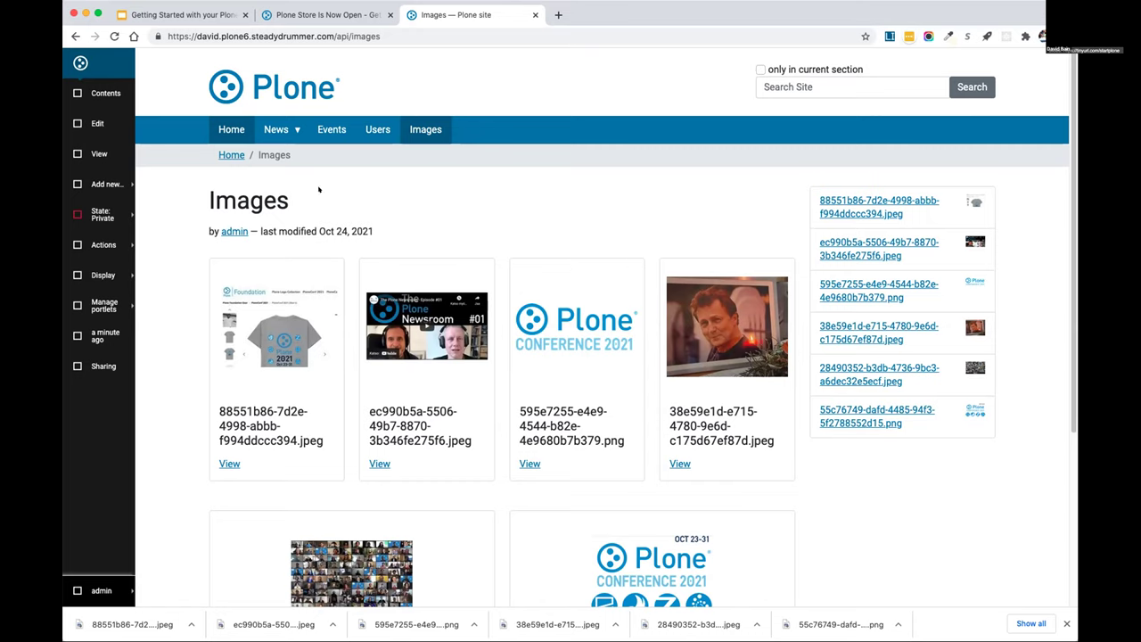
click(75, 36)
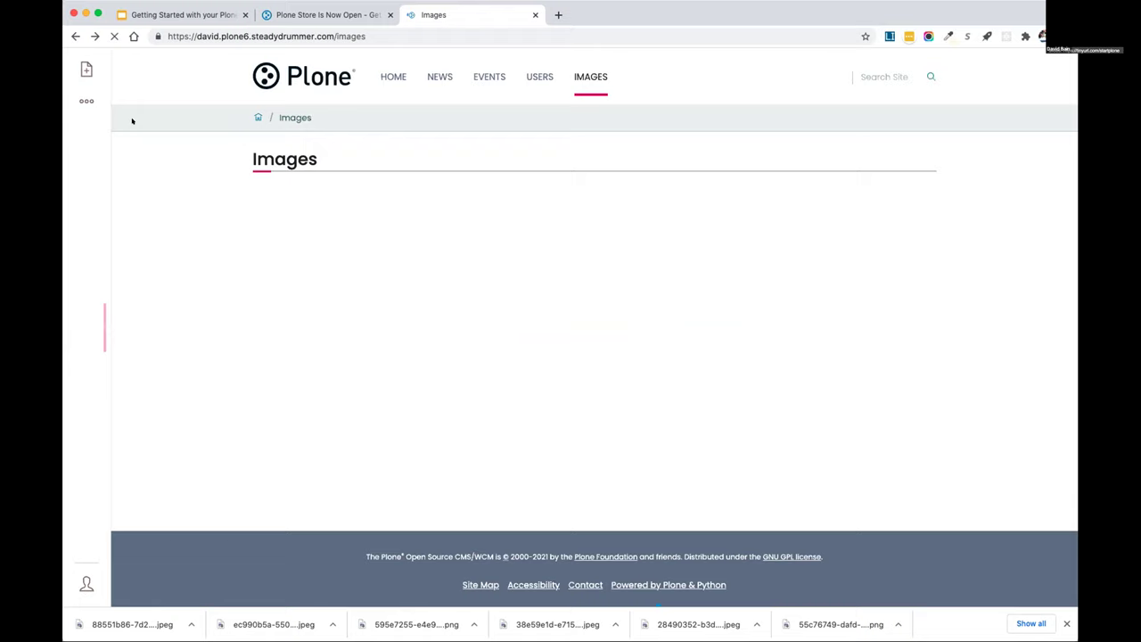
- Reload the Images folder page and reopen its contents listing
click(114, 35)
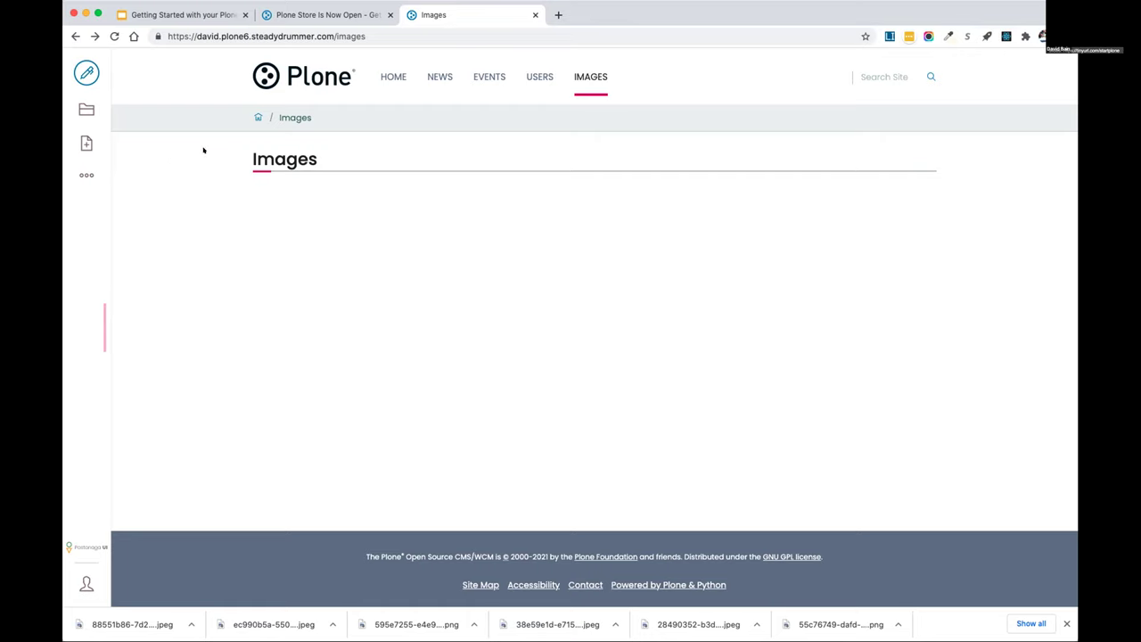
click(80, 105)
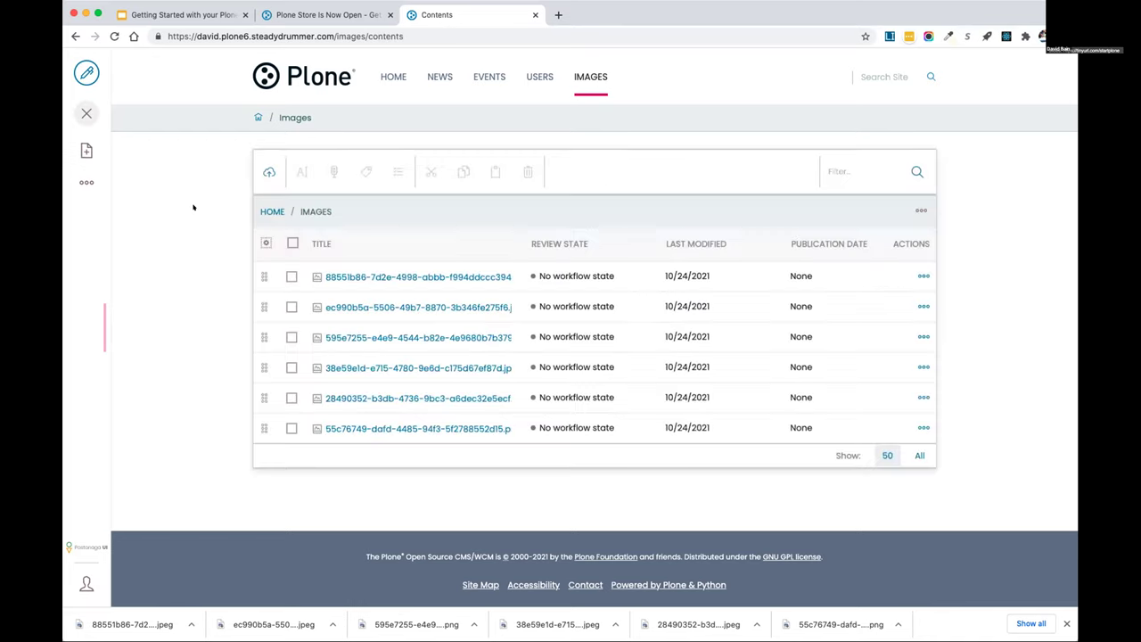
- Open the first image's page, view it at full size, then go back
click(350, 272)
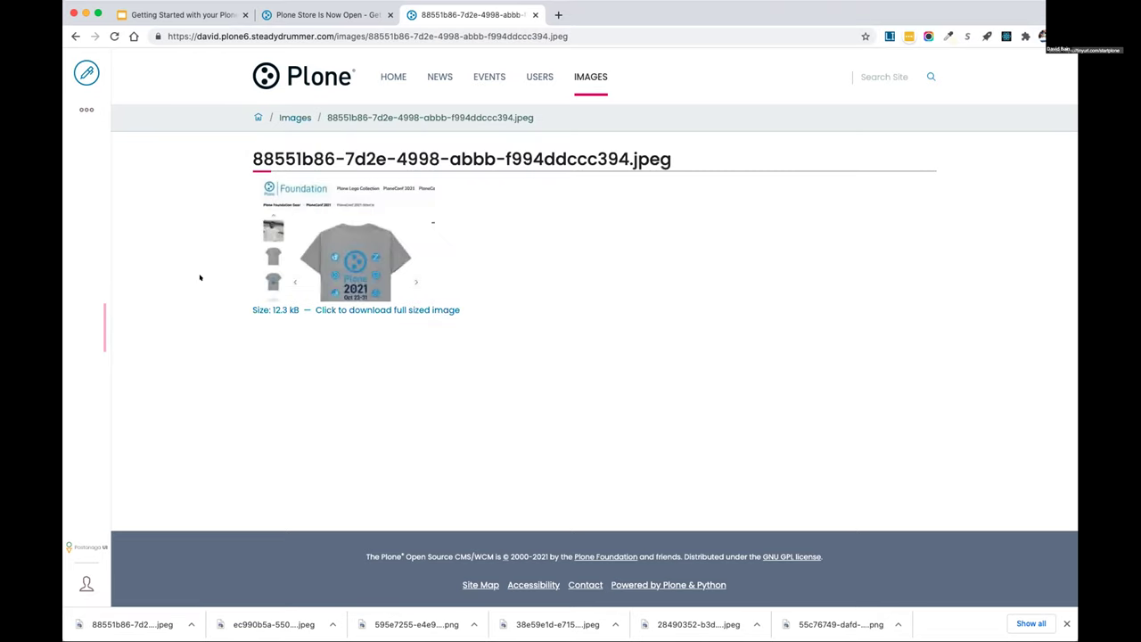
click(319, 250)
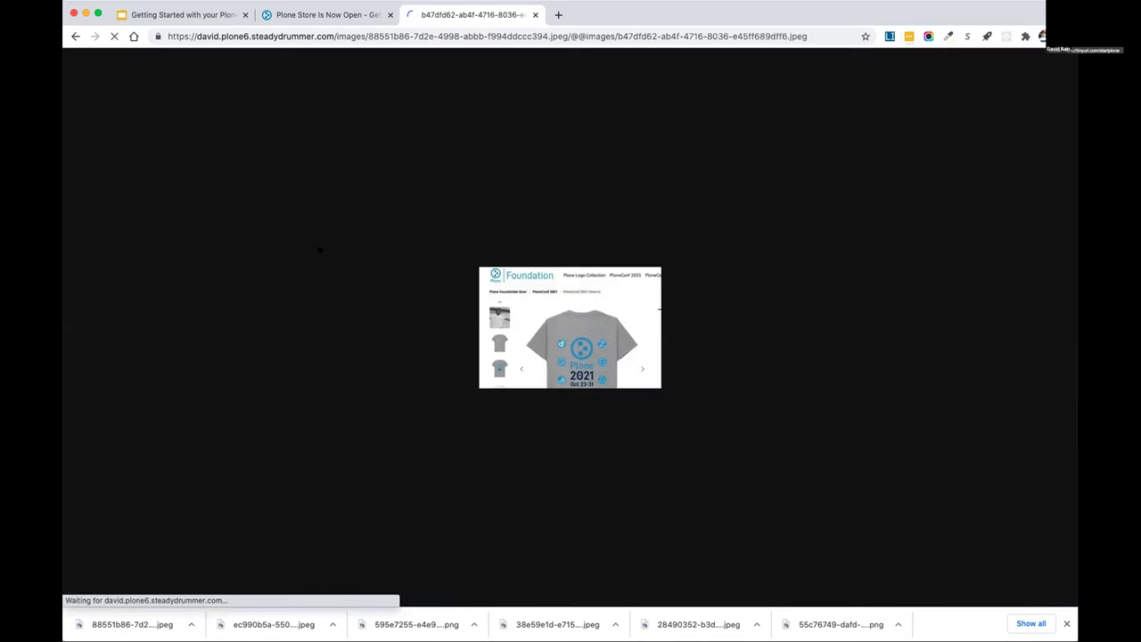
key(super+Left)
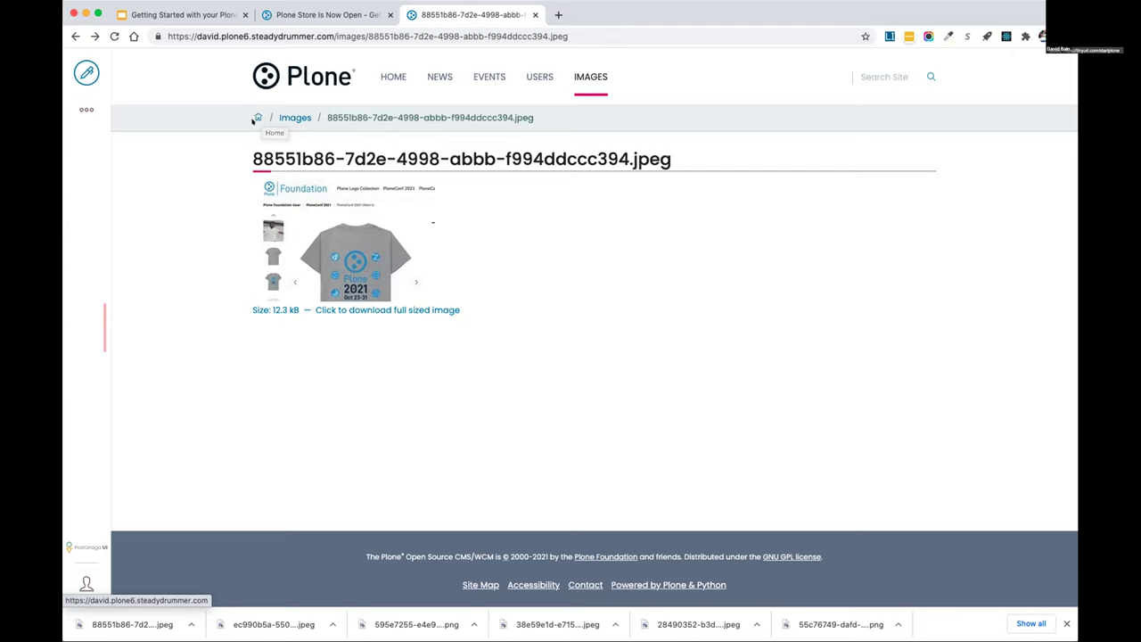
- Return to the Images folder's contents listing, then switch to the presentation
click(280, 117)
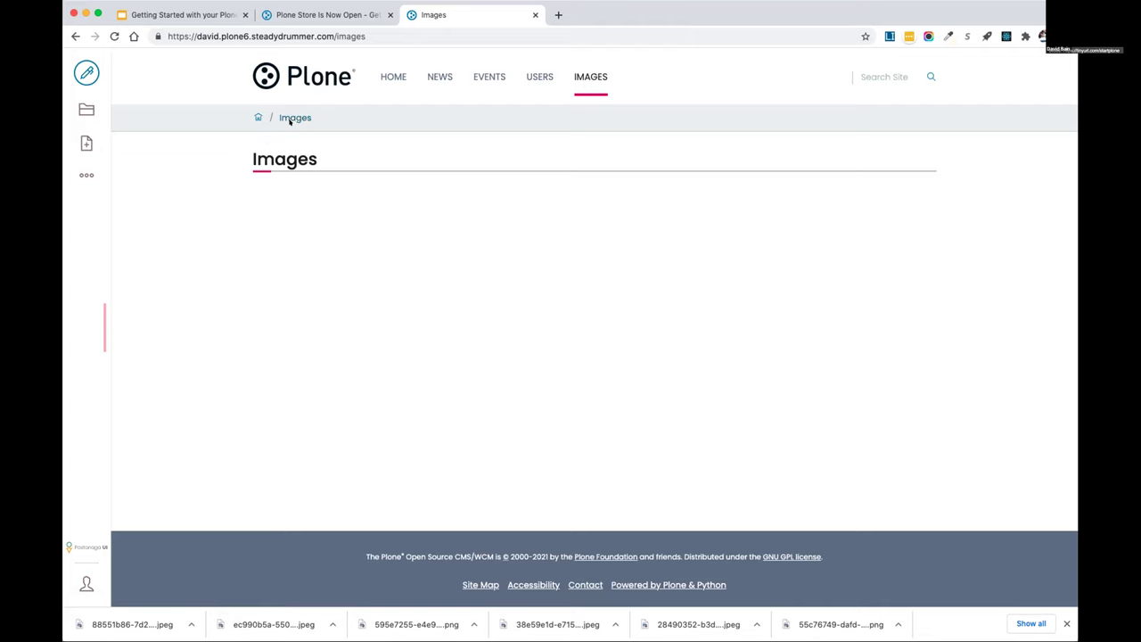
click(87, 110)
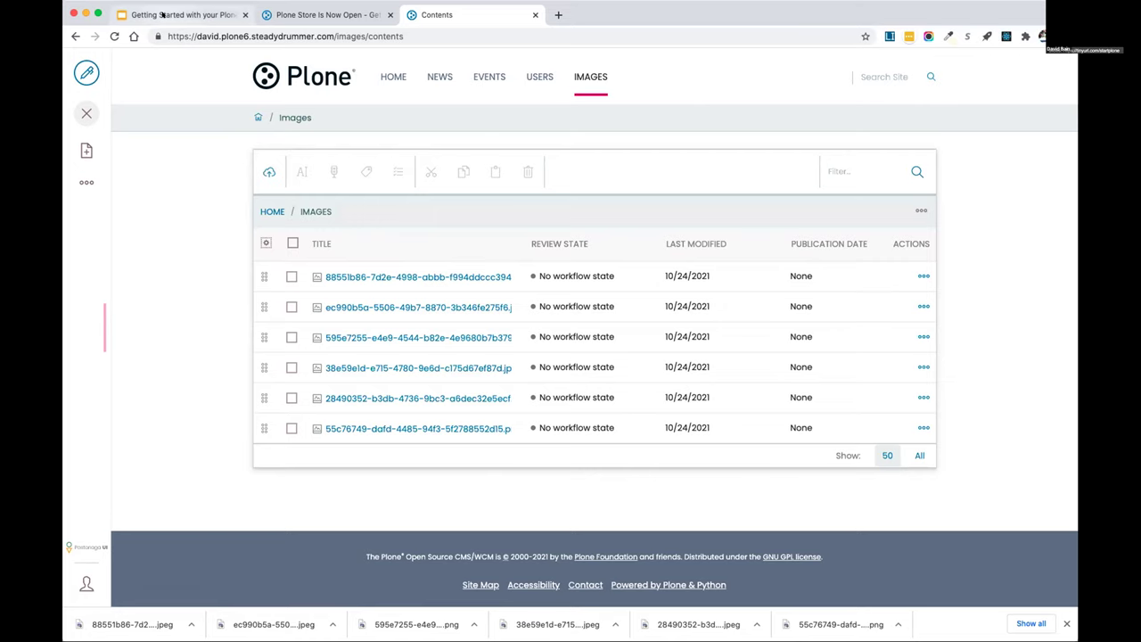
key(super+1)
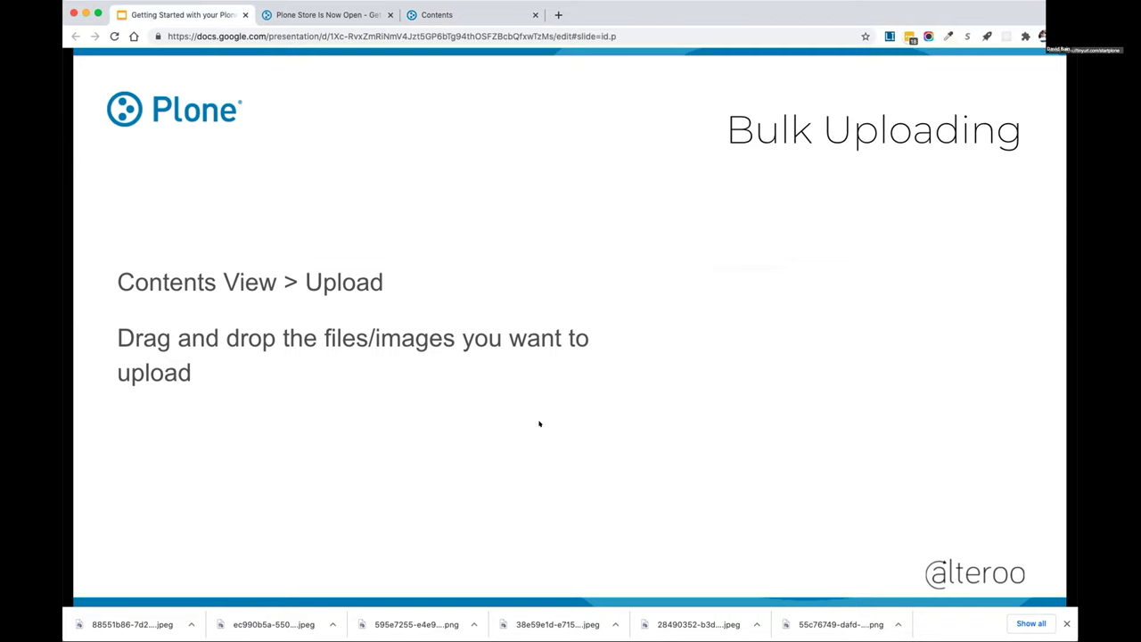
- Advance to the 'Cutting and Pasting' slide, then return to the Plone contents tab
key(Right)
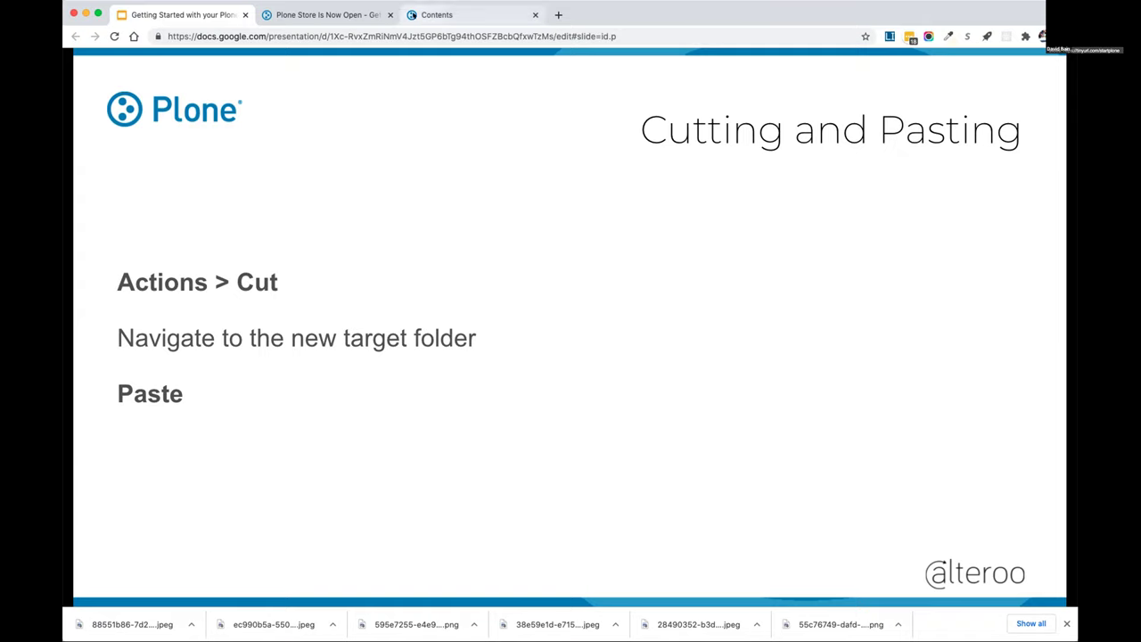
click(415, 16)
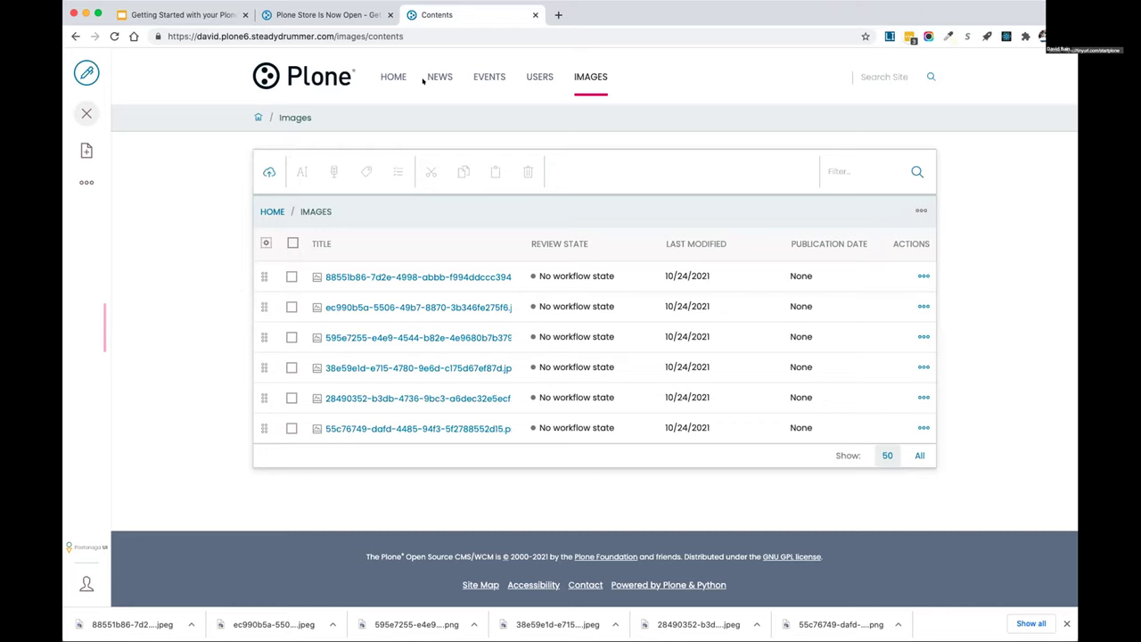
- Add a folder titled 'More images' at the site root, then return to the Images folder
click(256, 117)
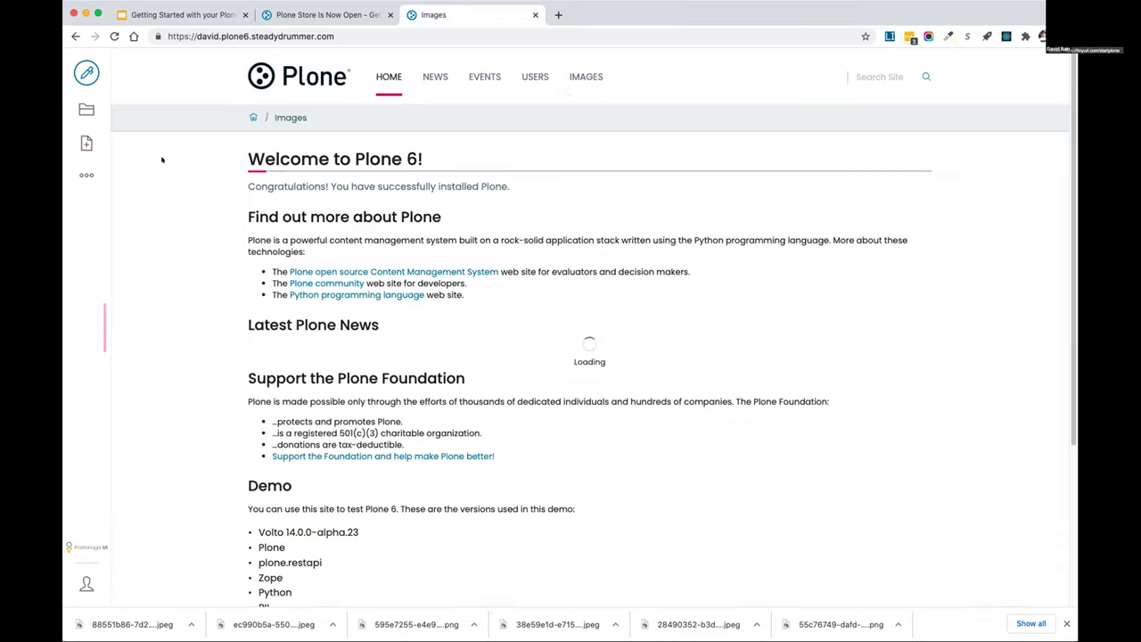
click(87, 111)
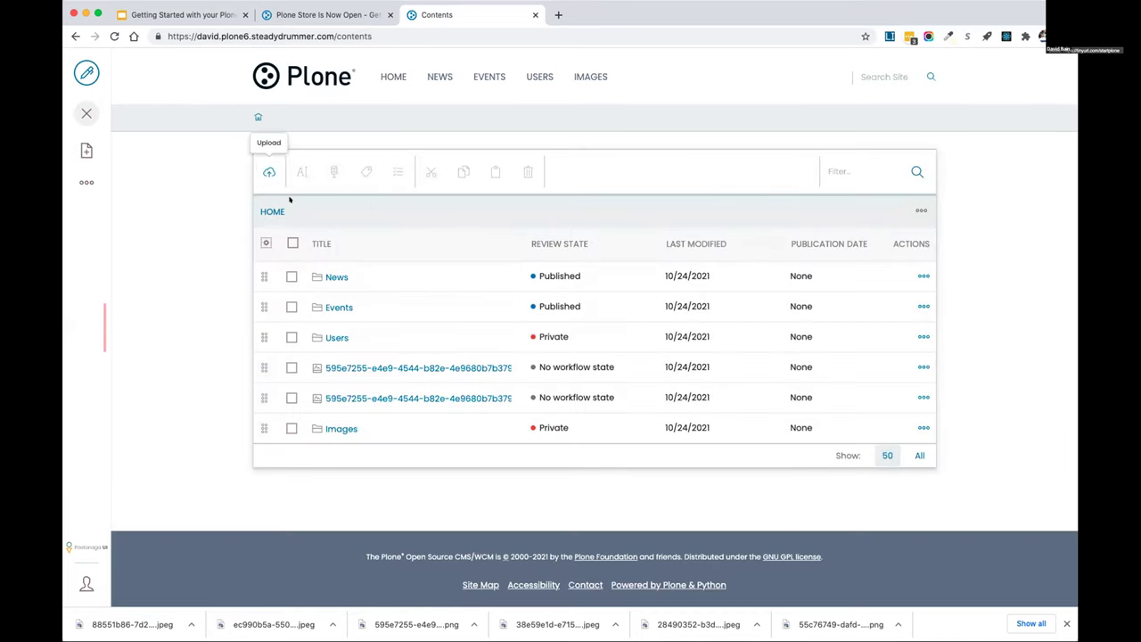
click(86, 151)
click(133, 183)
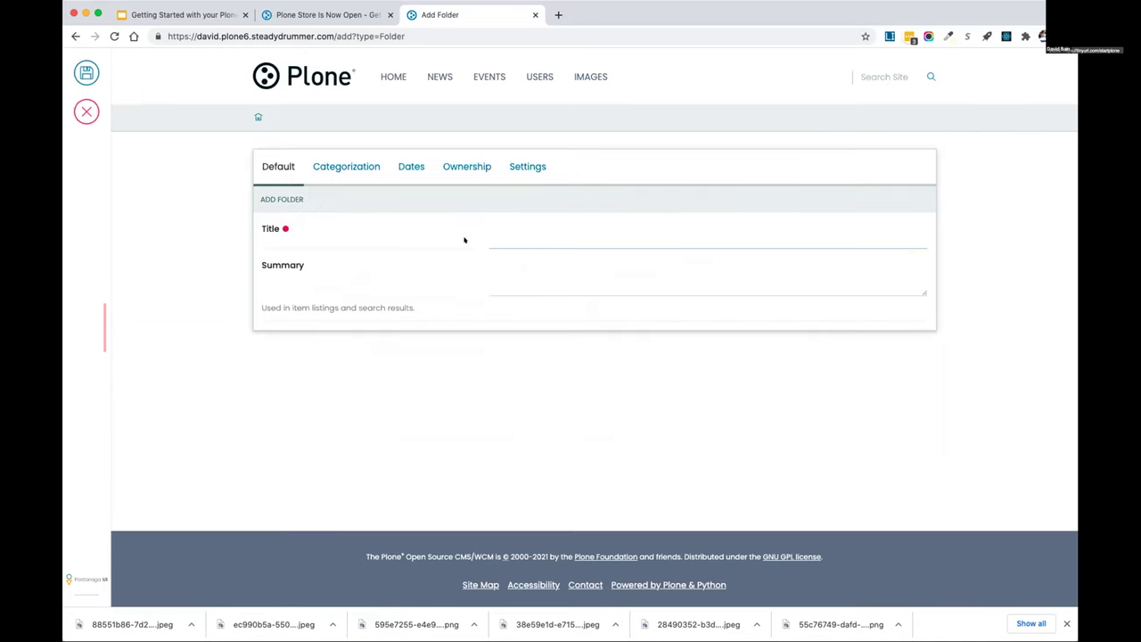
text(More images)
click(86, 73)
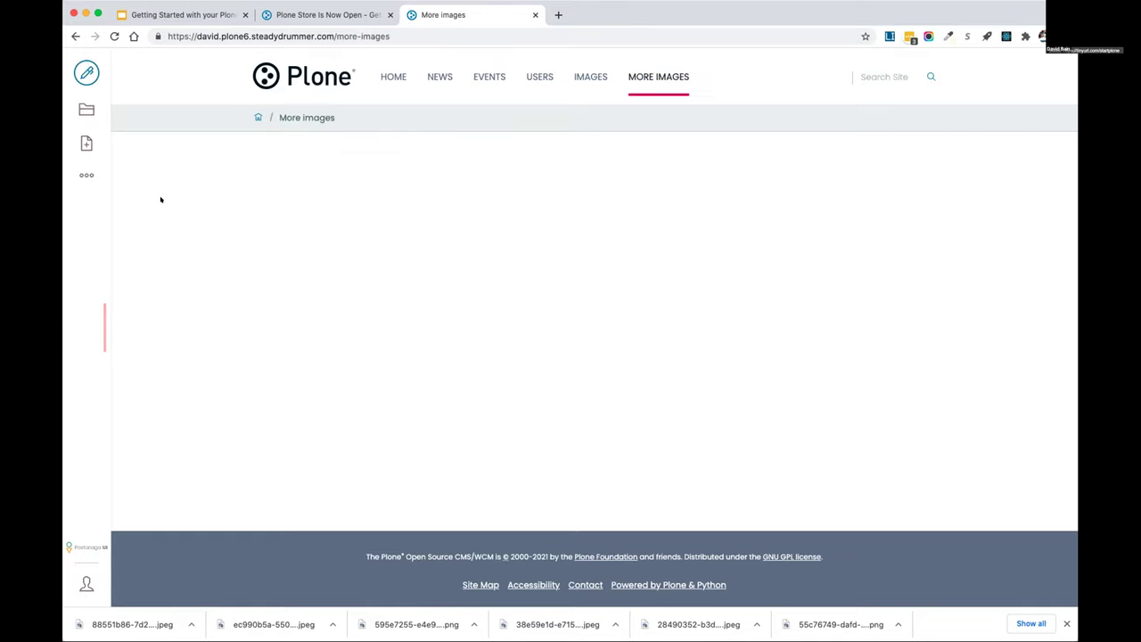
click(589, 78)
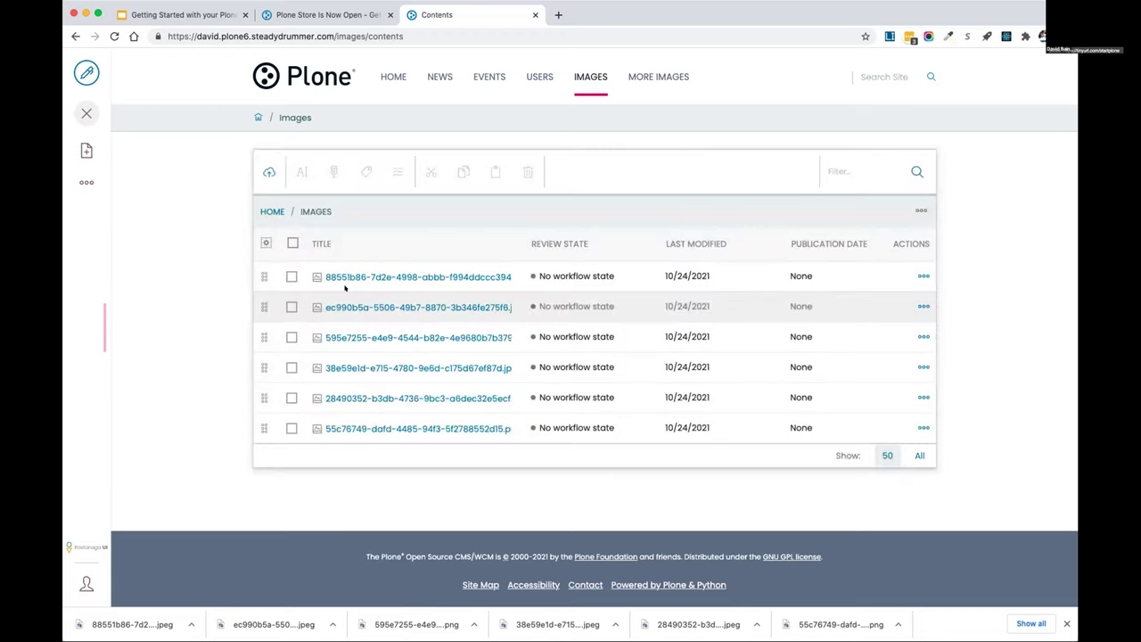
- Cut images ec990b5a, 595e7255 and 88551b86 from Images and paste them into More images
click(291, 306)
click(292, 337)
click(291, 277)
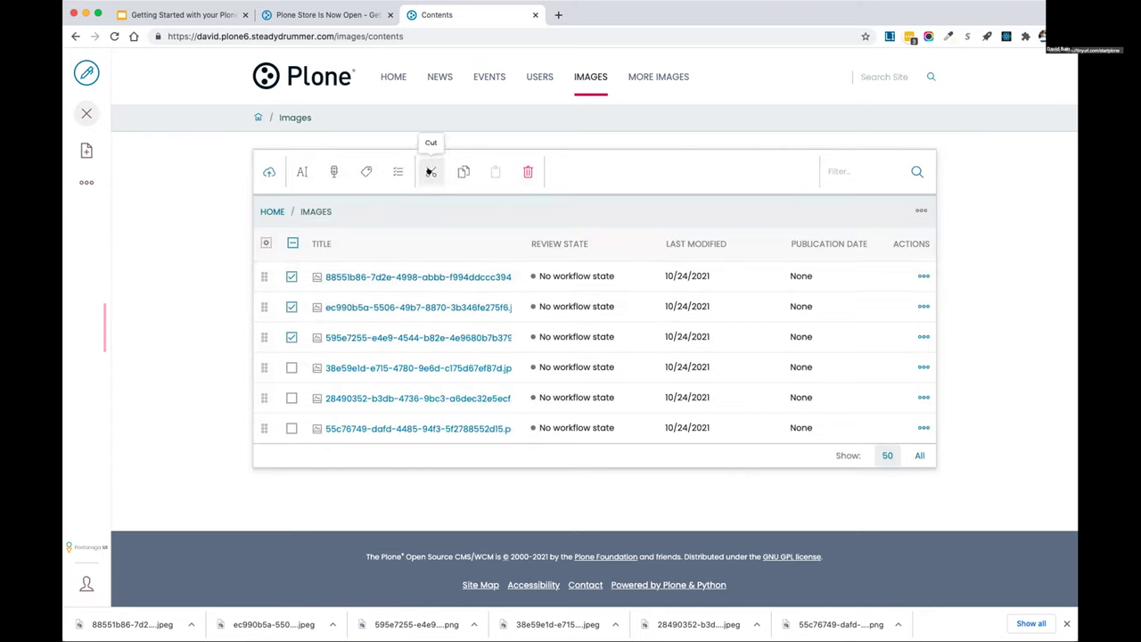
click(430, 175)
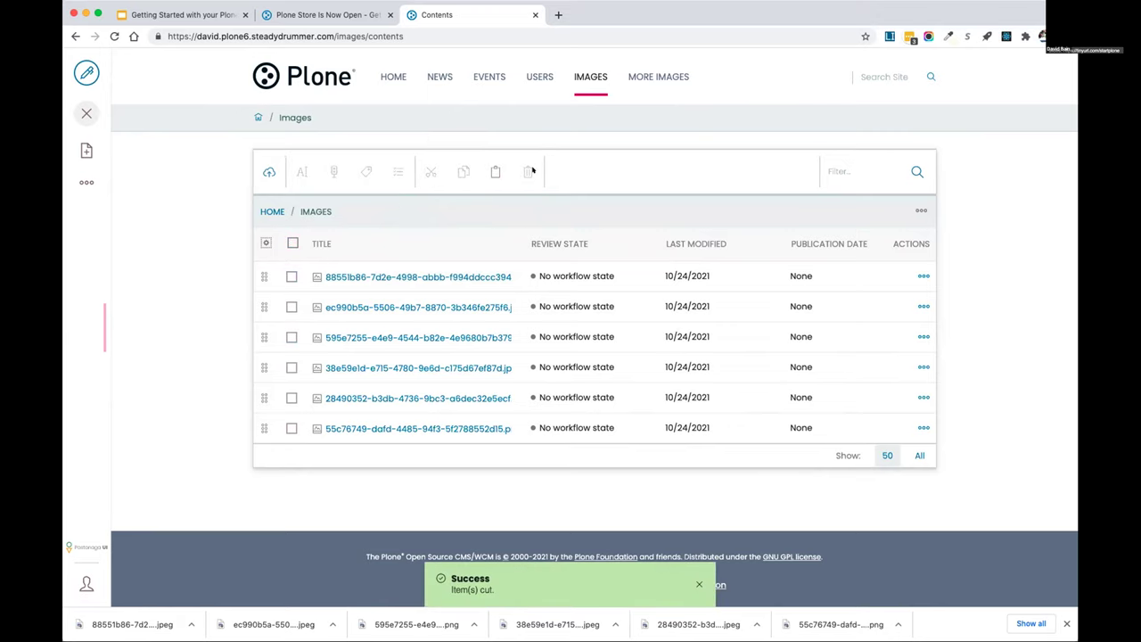
click(649, 77)
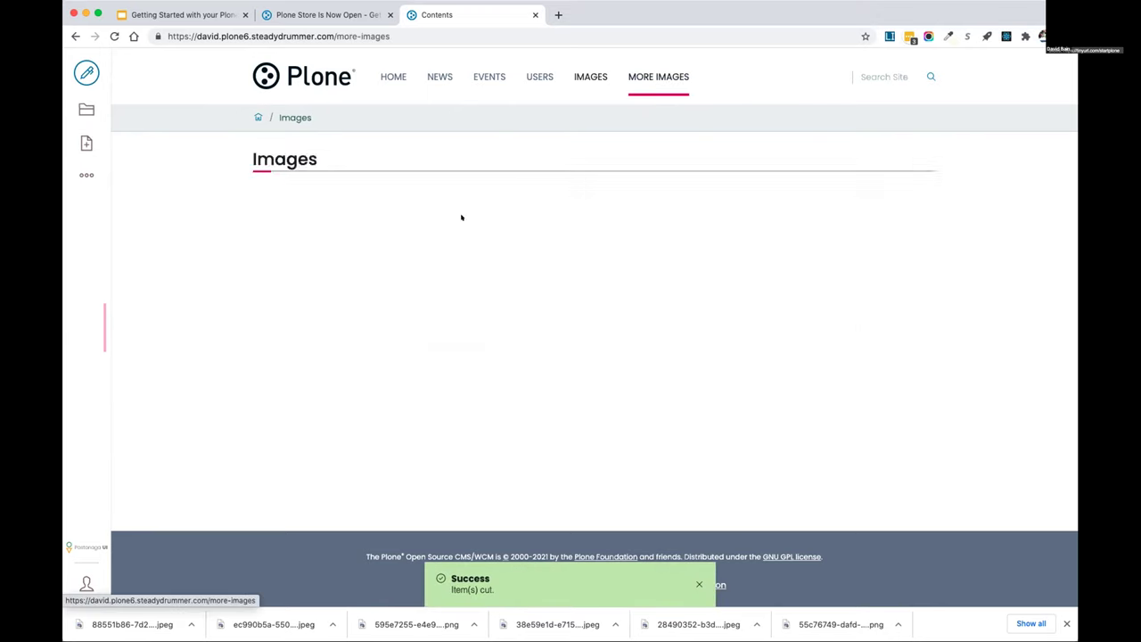
click(87, 109)
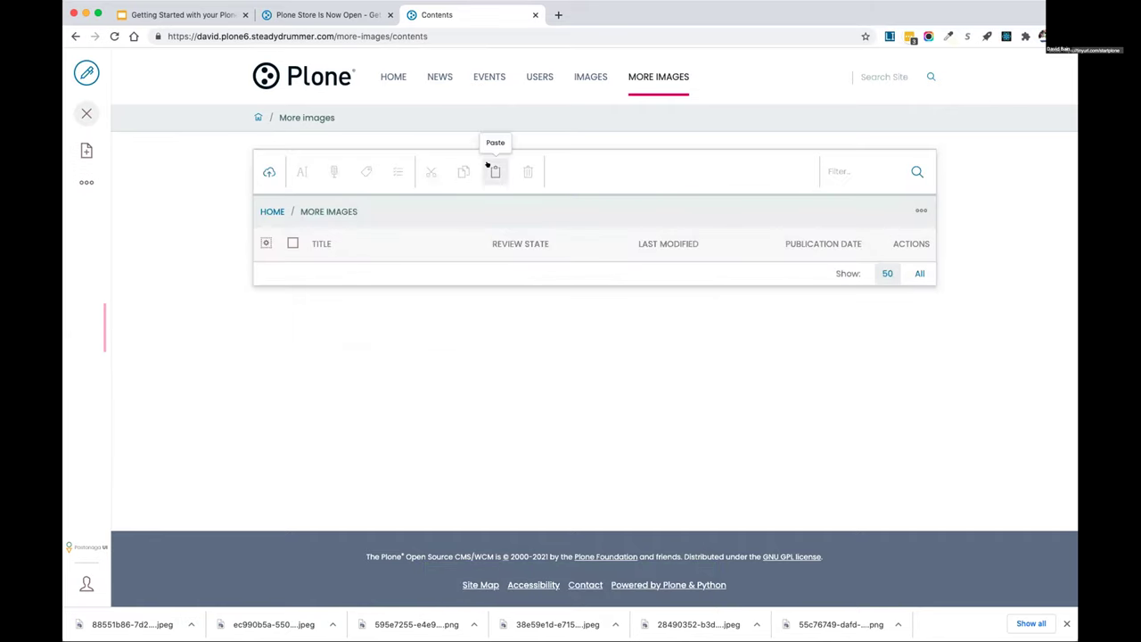
click(495, 170)
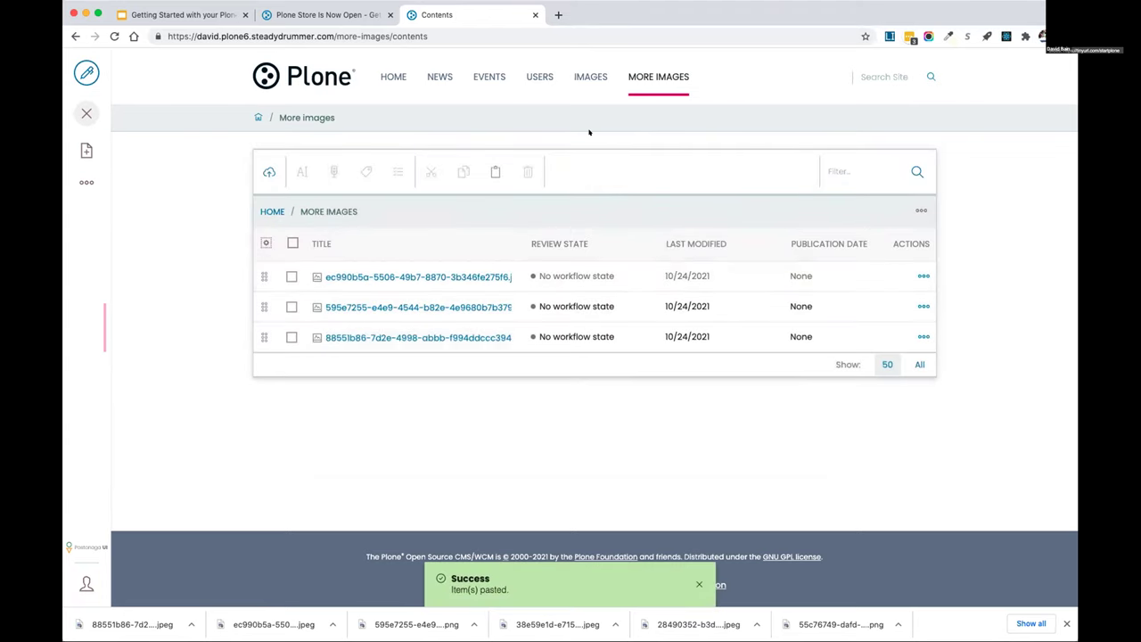
- Confirm three images remain in Images and three in More images, then advance the presentation slide
click(584, 76)
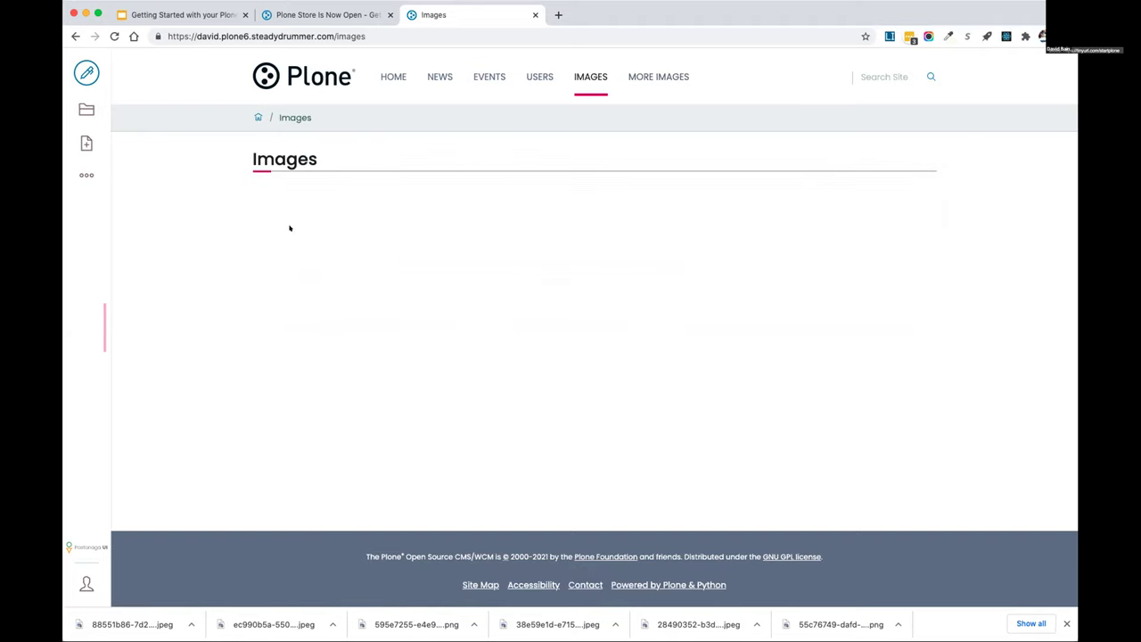
click(79, 105)
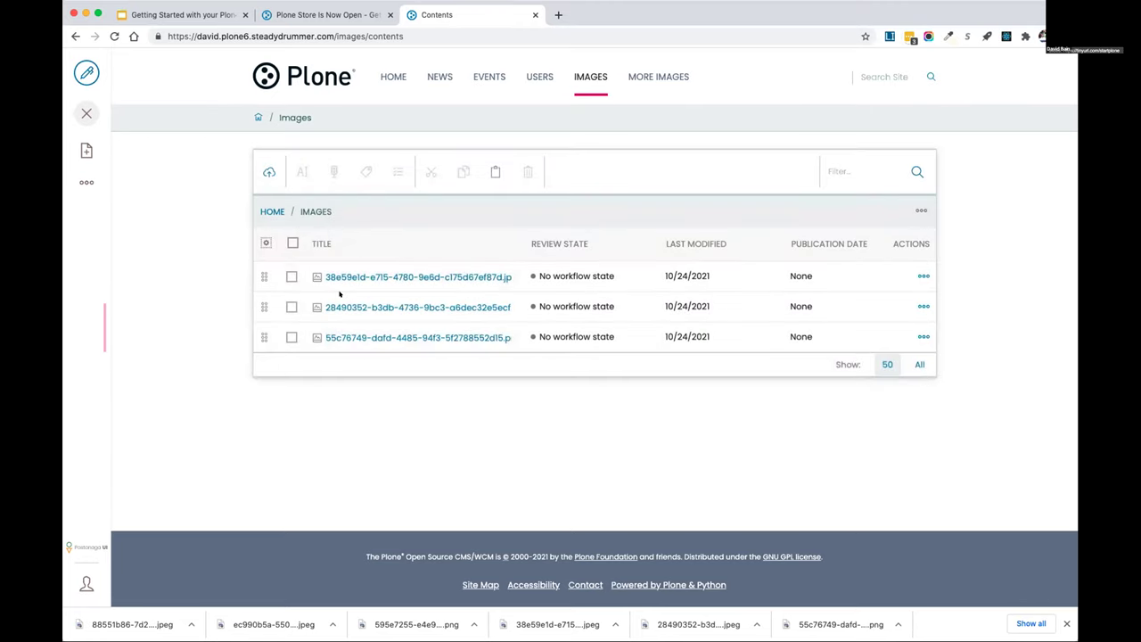
click(659, 77)
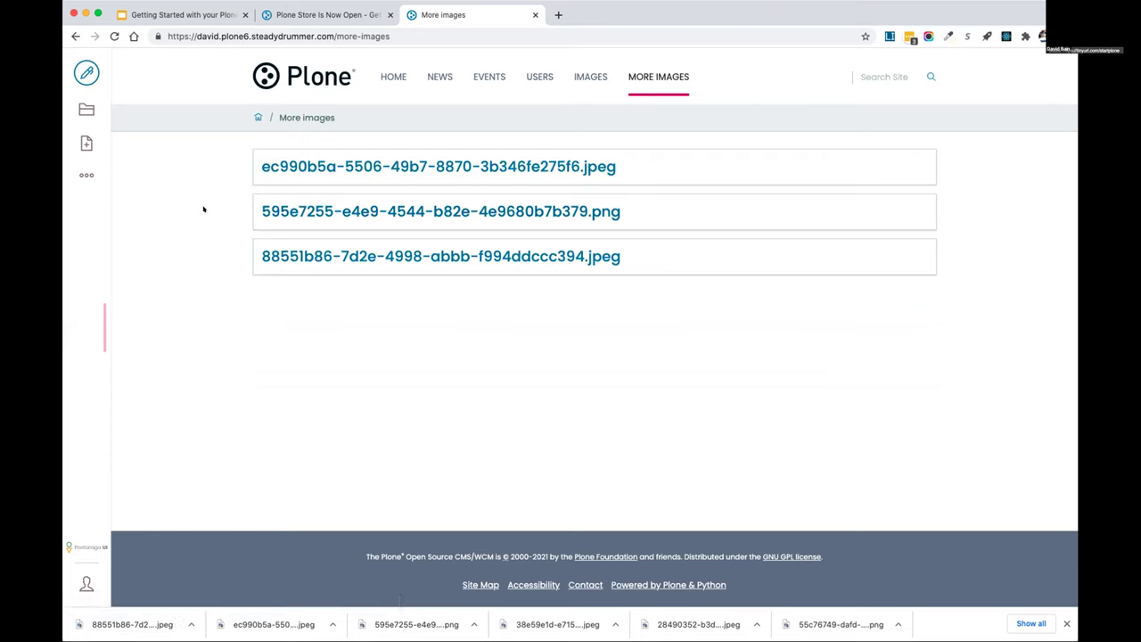
click(190, 15)
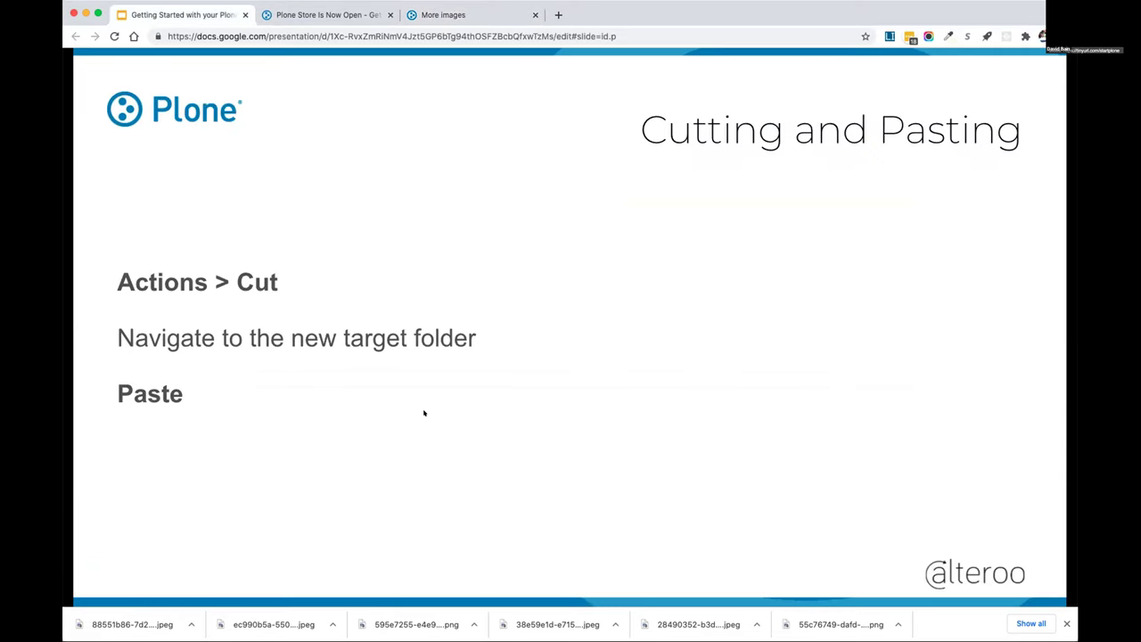
key(Right)
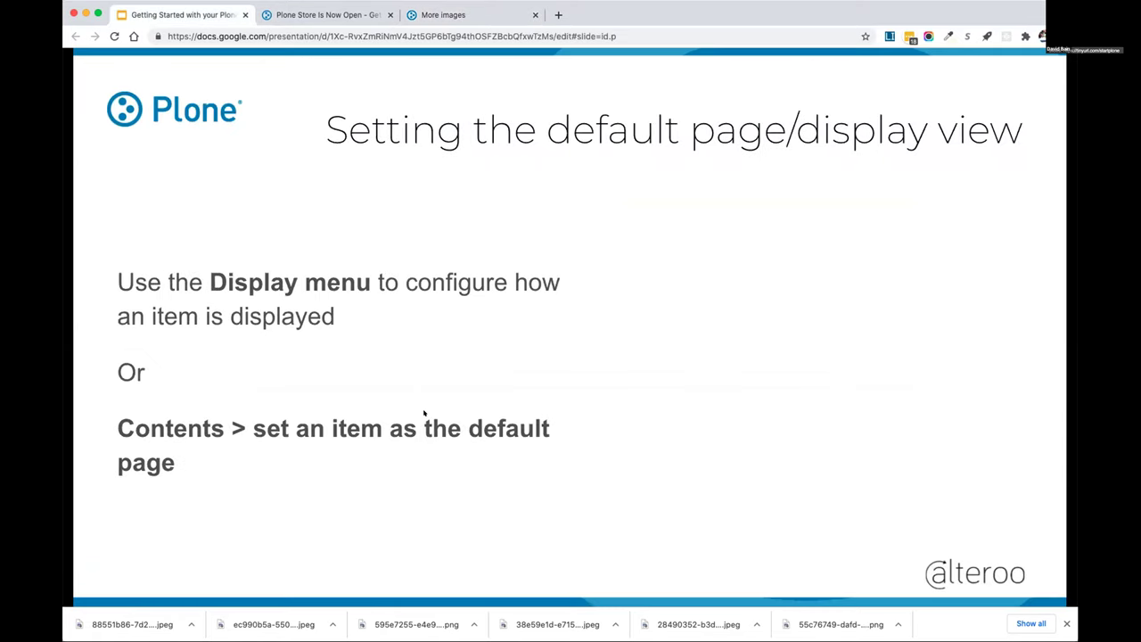
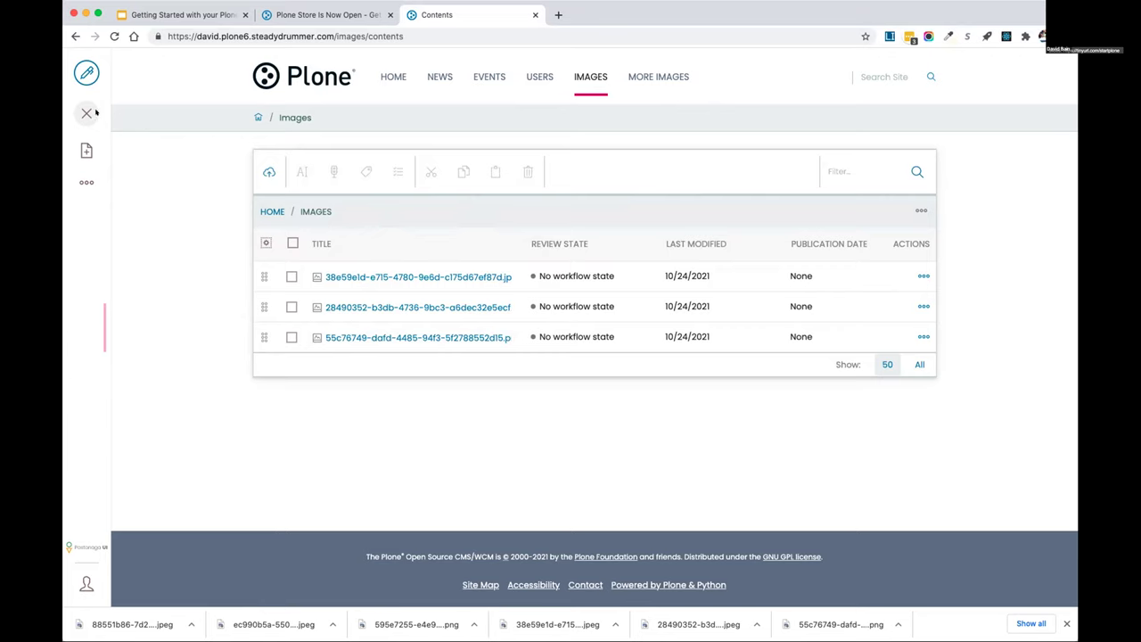
- Switch to Google Slides and advance to the Exercise 5 slide, 'Adding a Listing to a page'
click(180, 14)
key(Right)
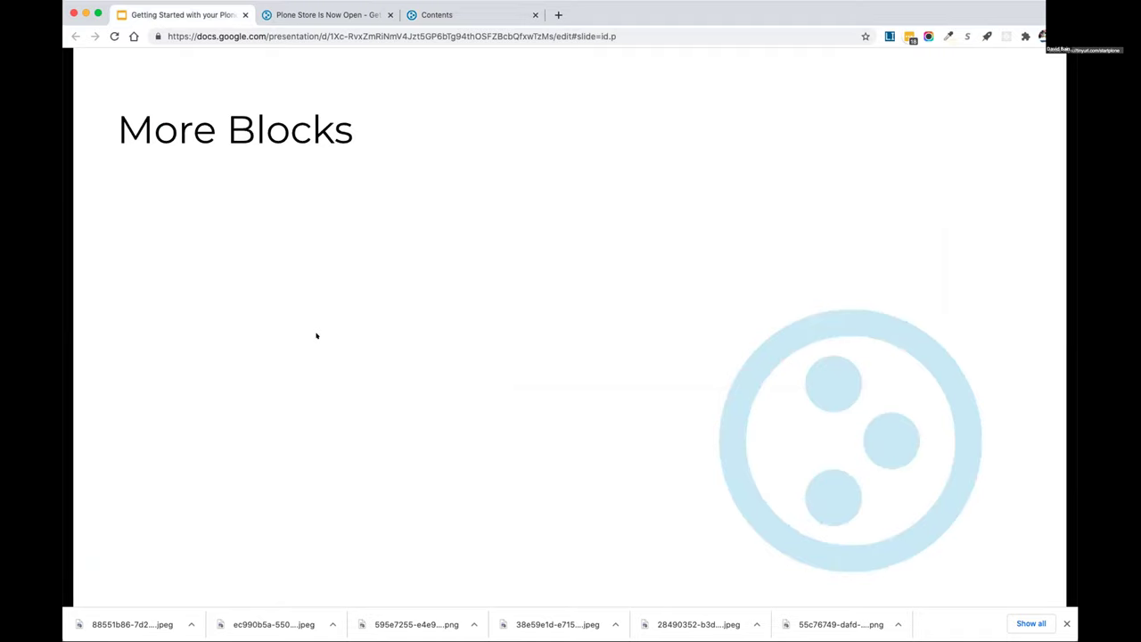
key(Right)
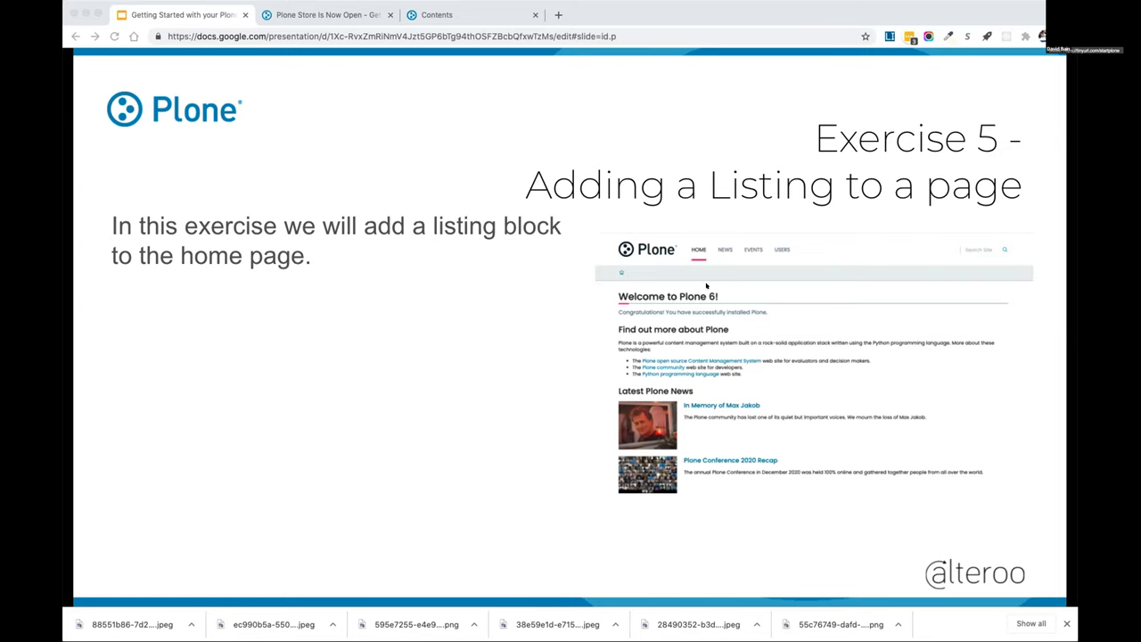
- Flip between the browser tabs, ending on the Plone Images folder contents
click(425, 15)
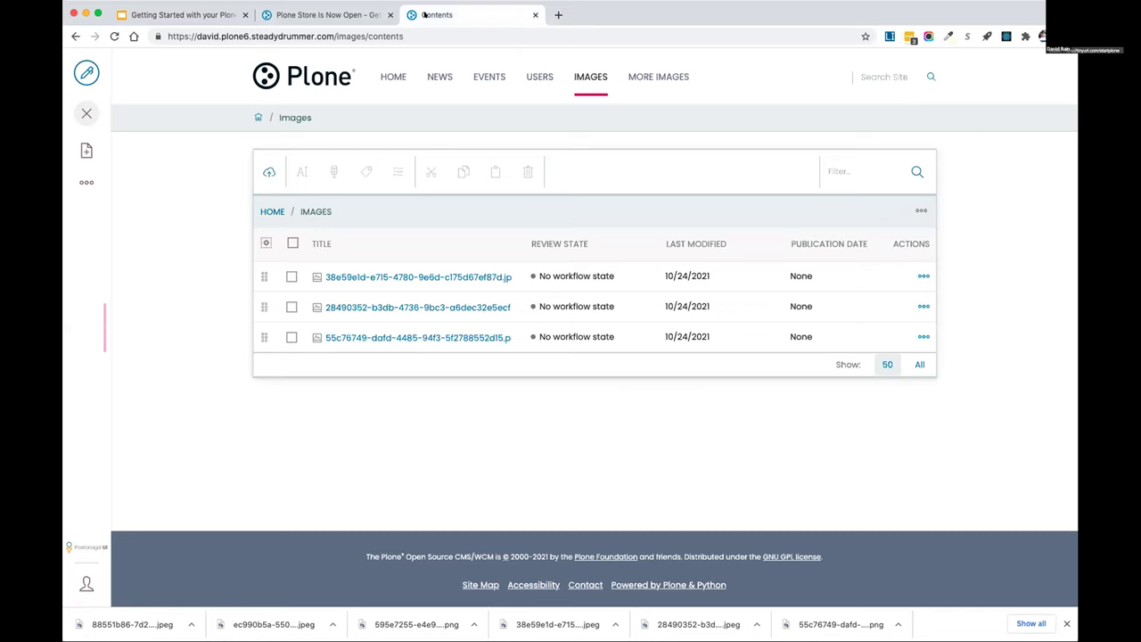
click(201, 15)
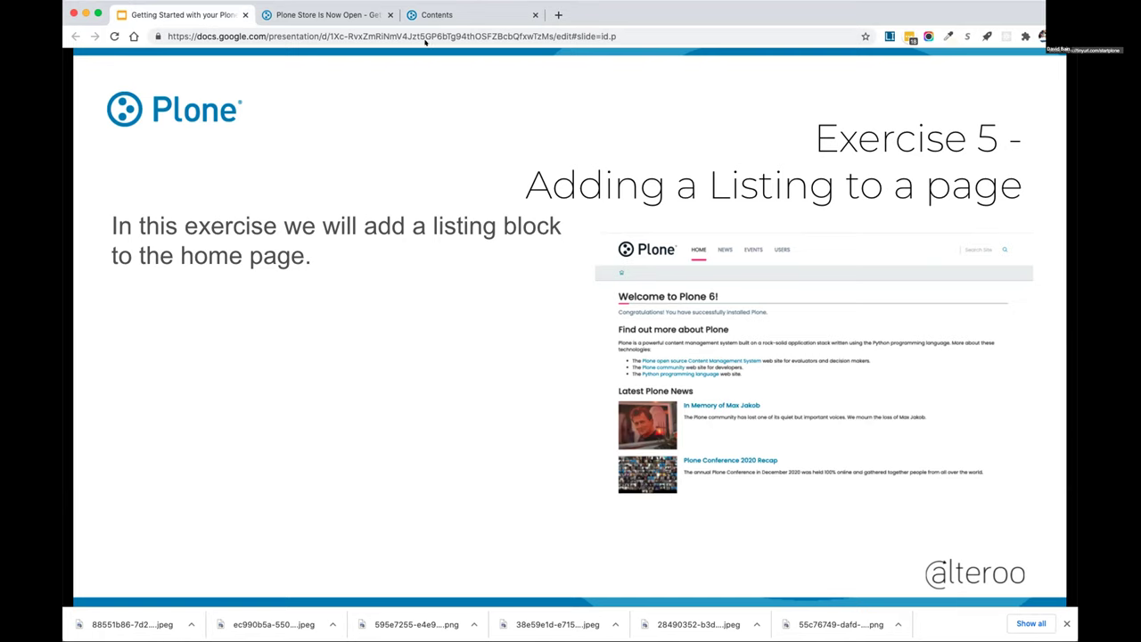
click(347, 15)
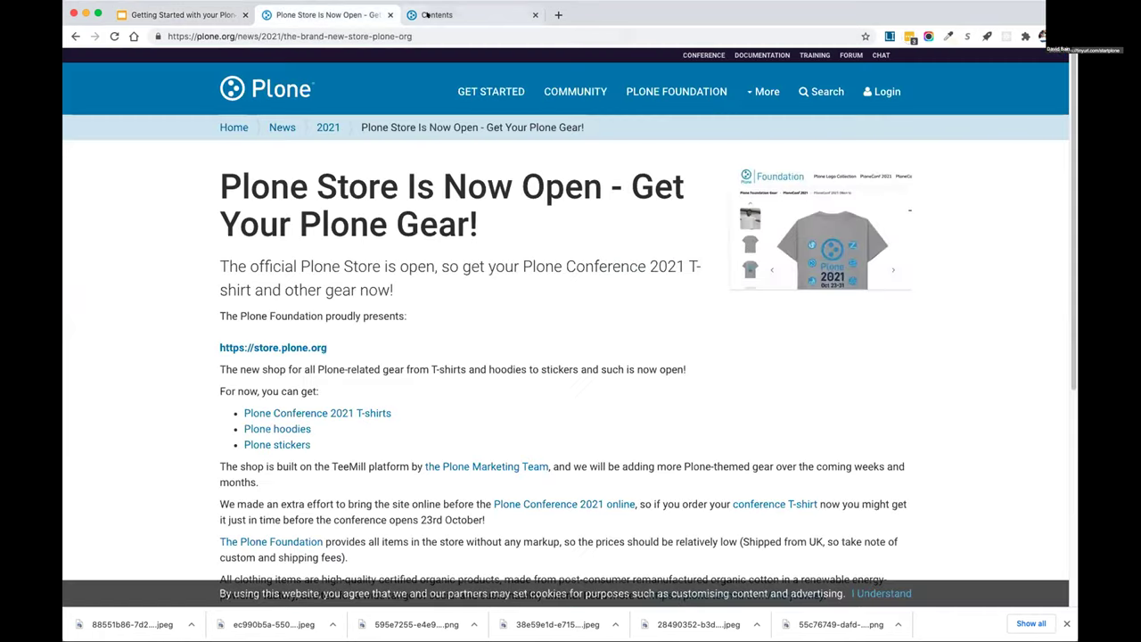
click(435, 18)
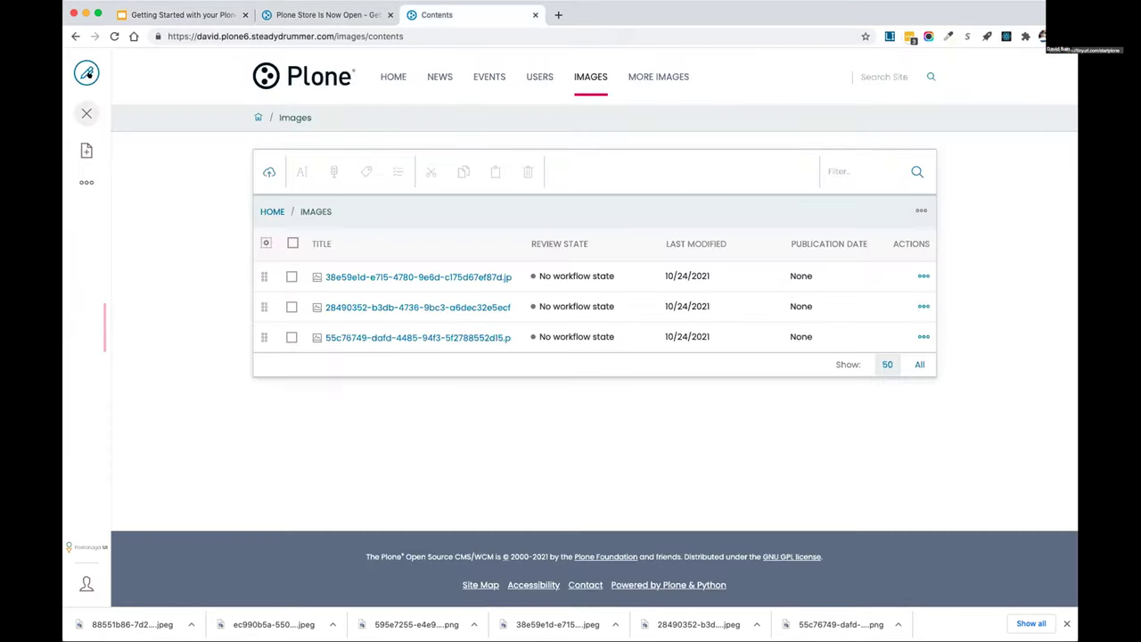
- Go to the site's home page and open it in the block editor
click(393, 77)
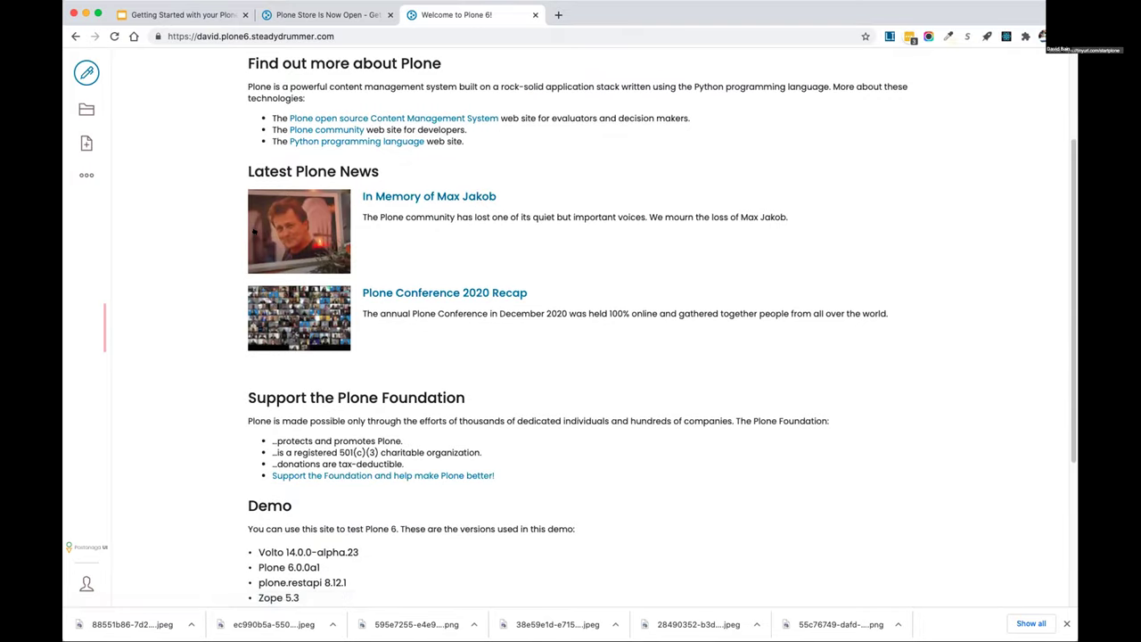
scroll(254, 231, up, 2)
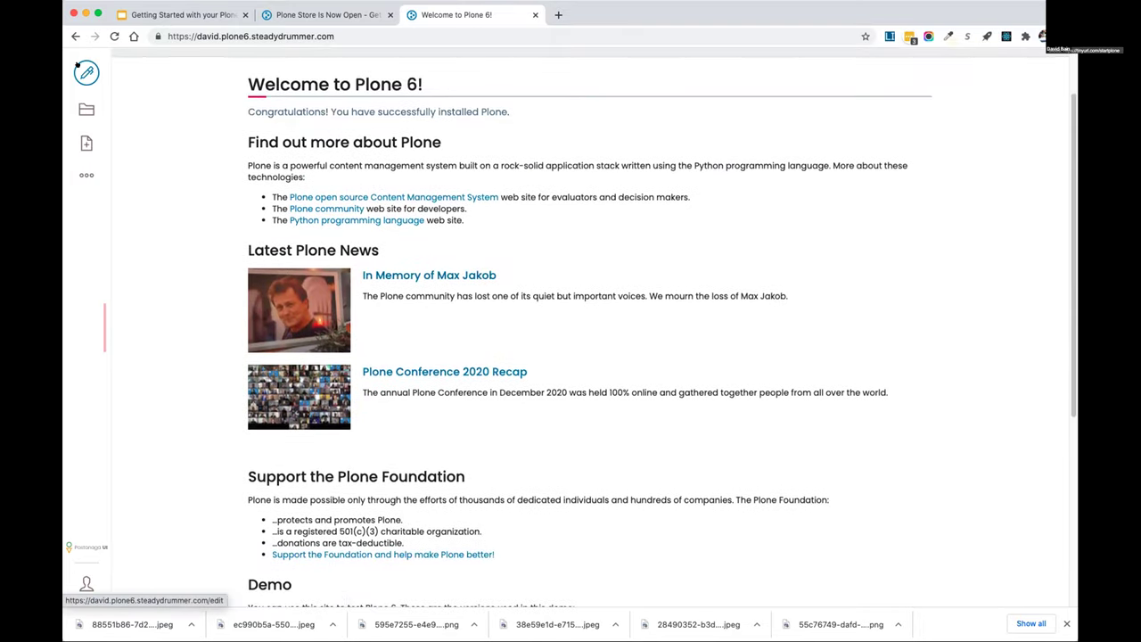
click(78, 67)
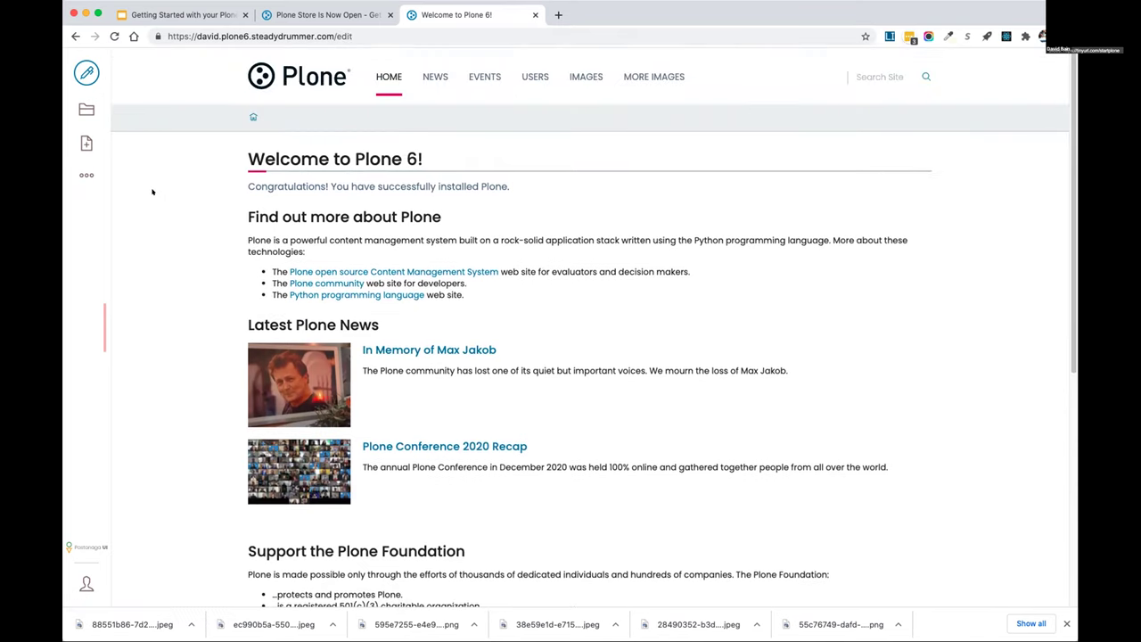
- Add a new empty block after the last Plone link
scroll(406, 341, down, 4)
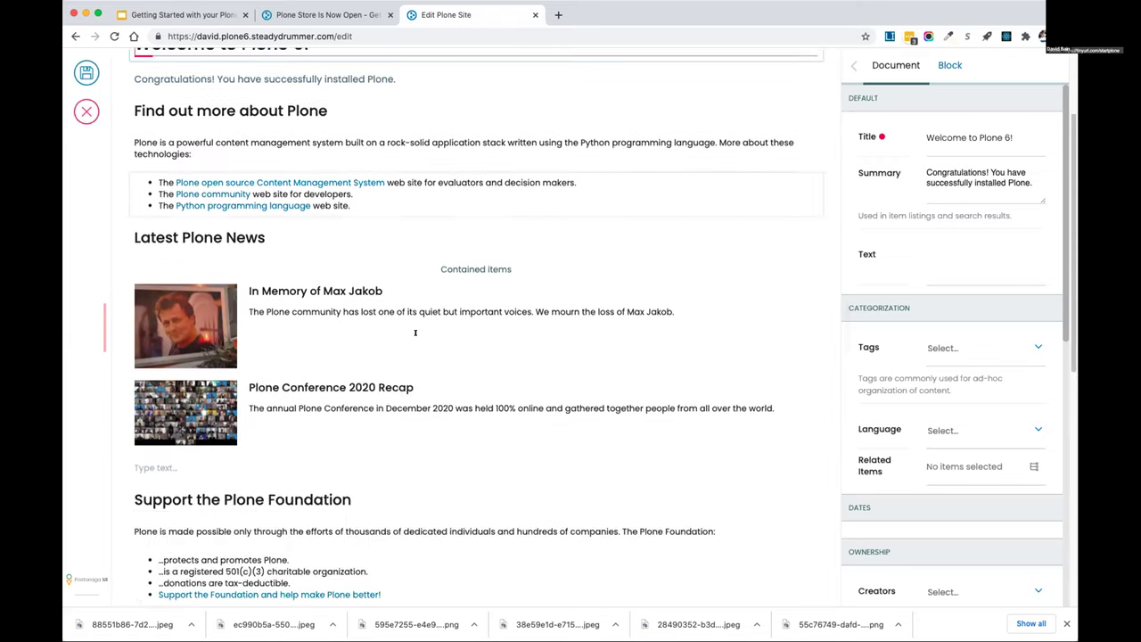
scroll(415, 334, up, 1)
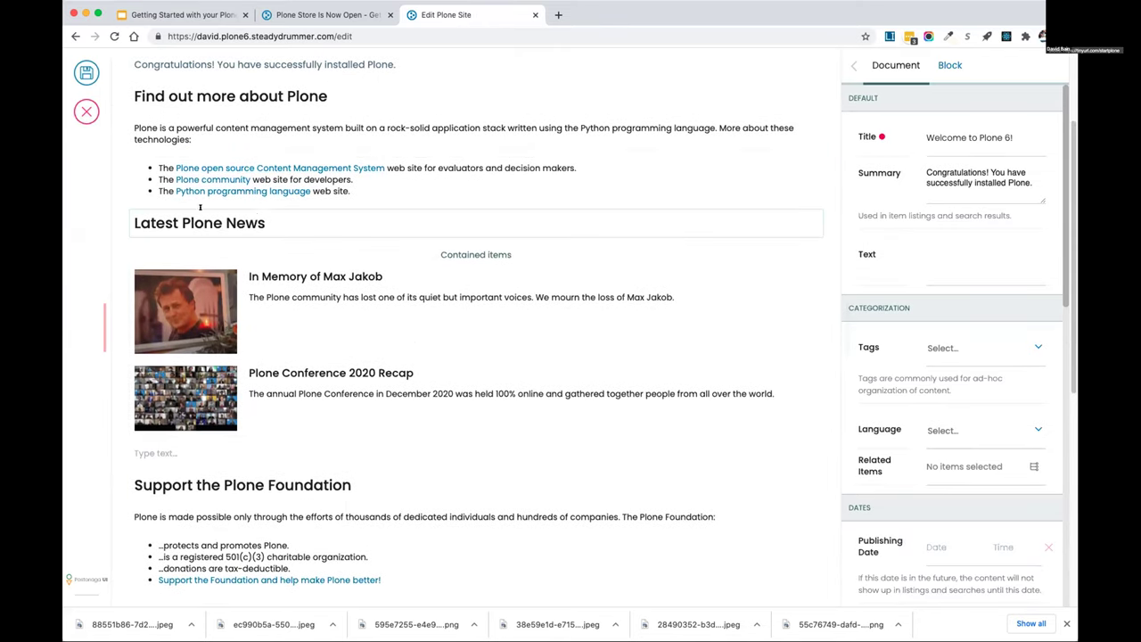
click(376, 188)
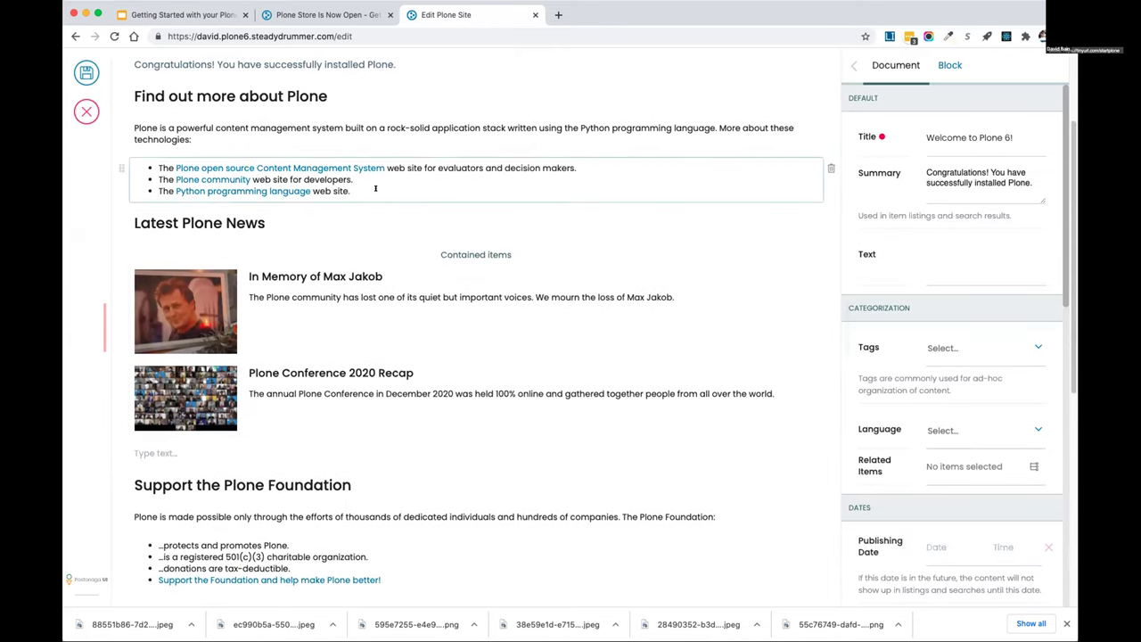
key(Return)
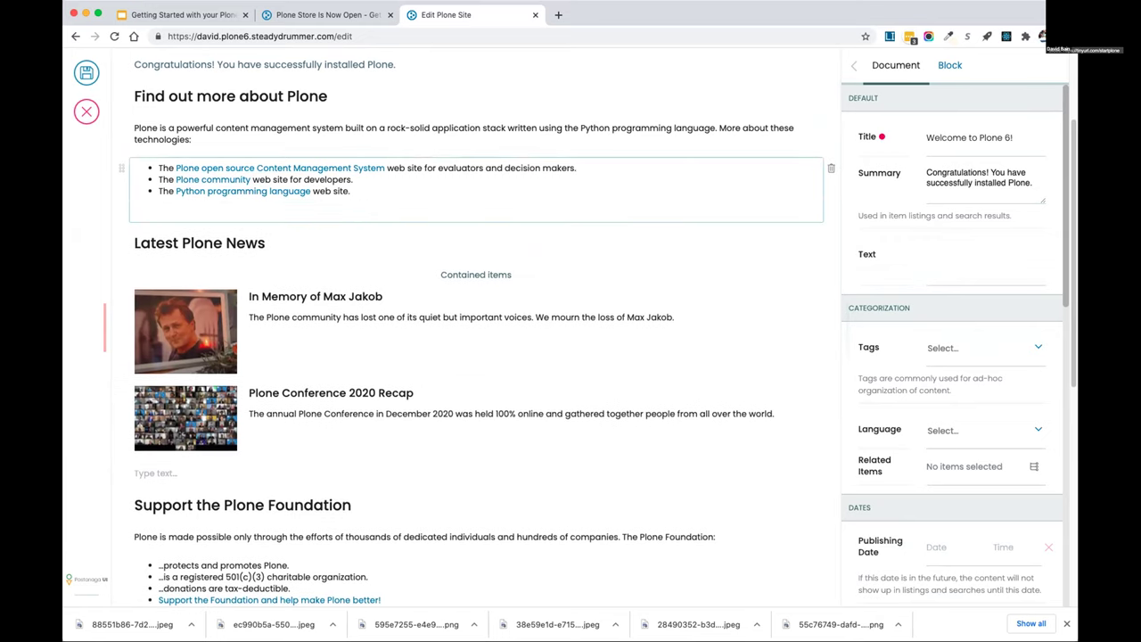
key(Return)
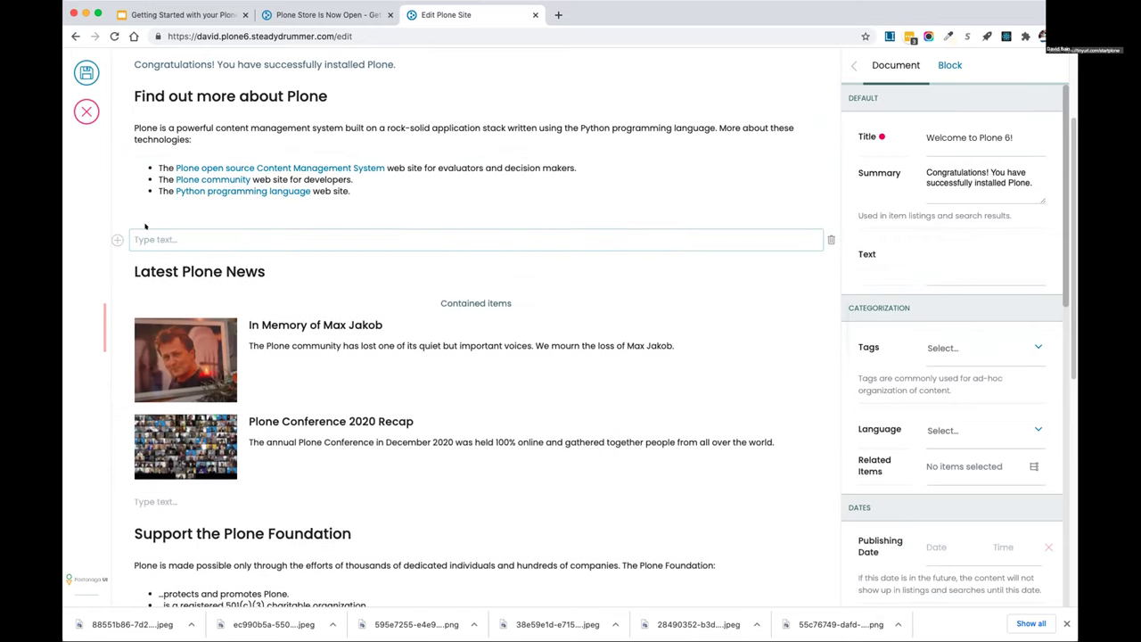
- Turn the empty block into a Listing block with a Type criterion set to Image
click(111, 239)
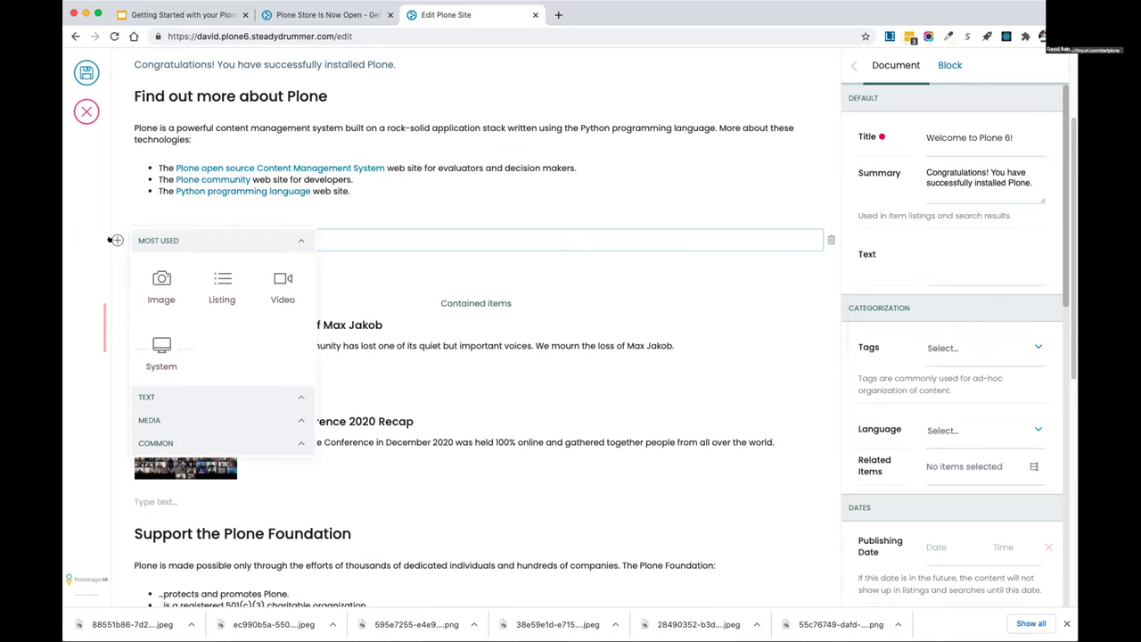
click(223, 288)
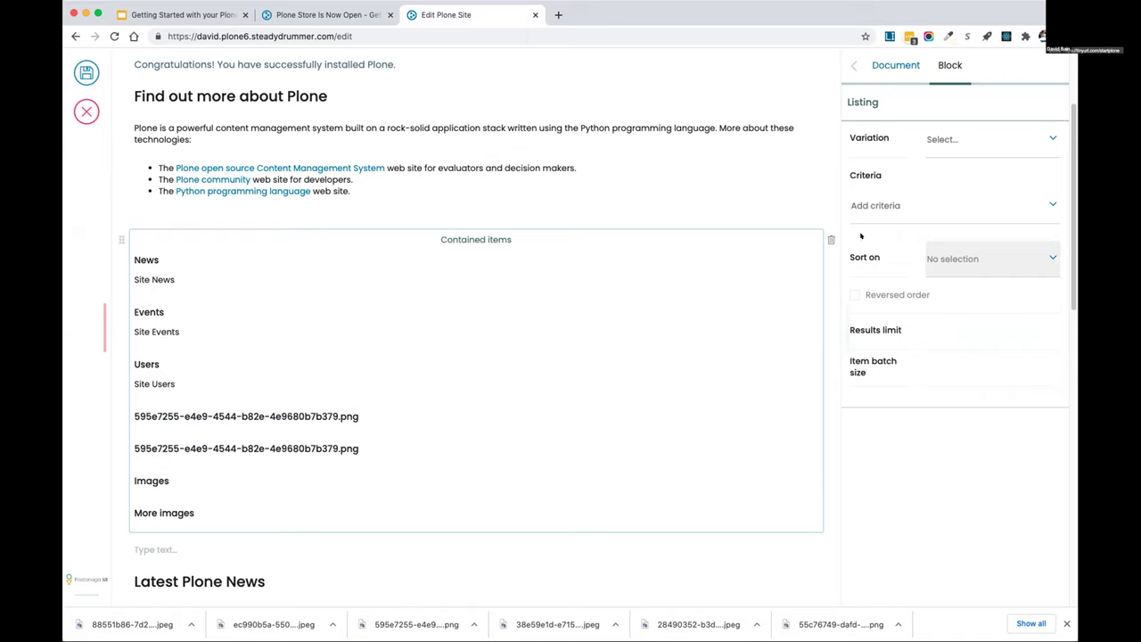
click(910, 201)
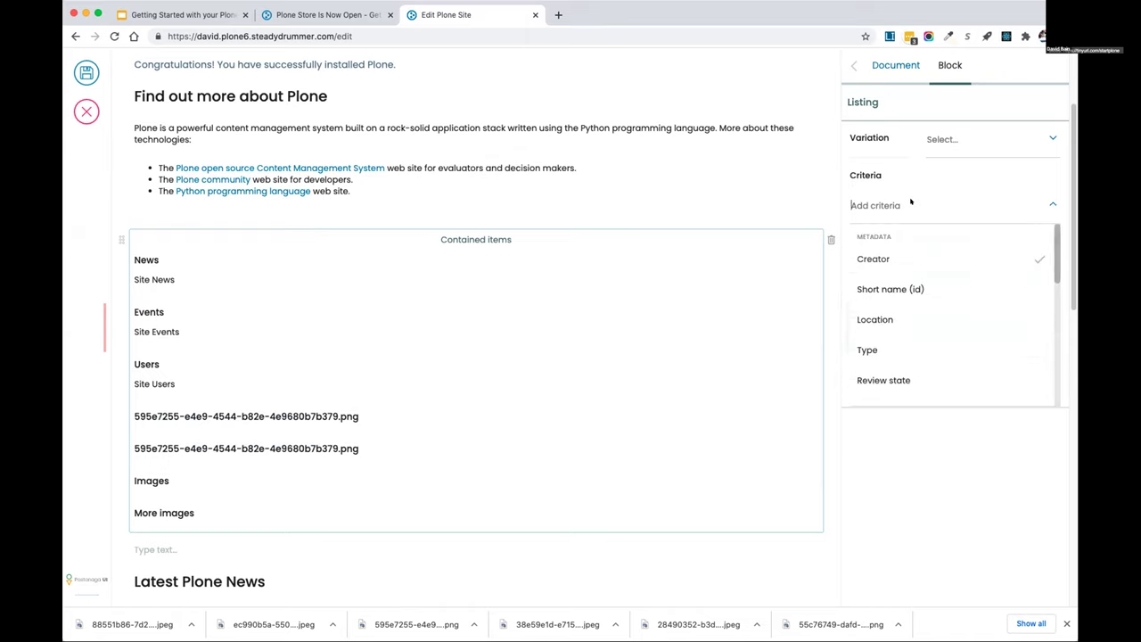
click(878, 348)
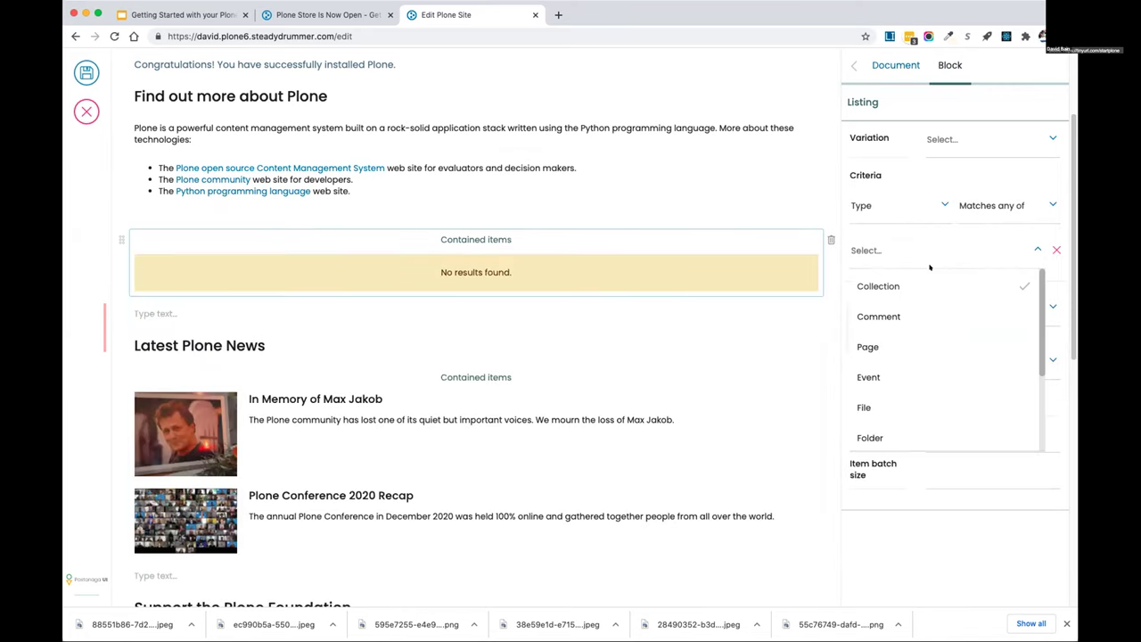
scroll(871, 351, down, 3)
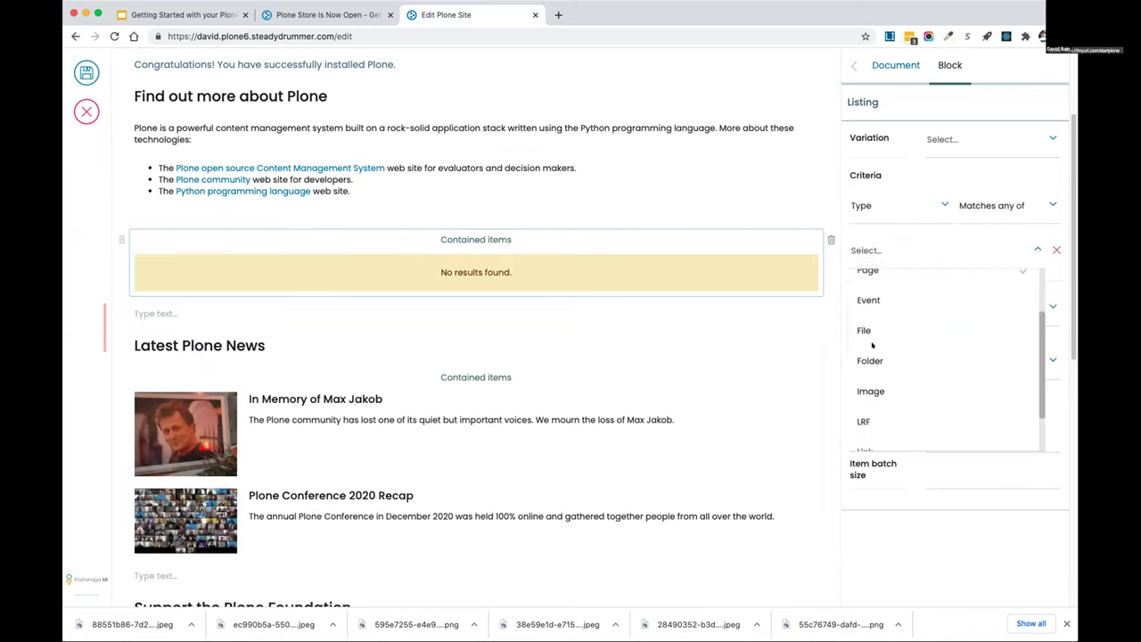
click(862, 371)
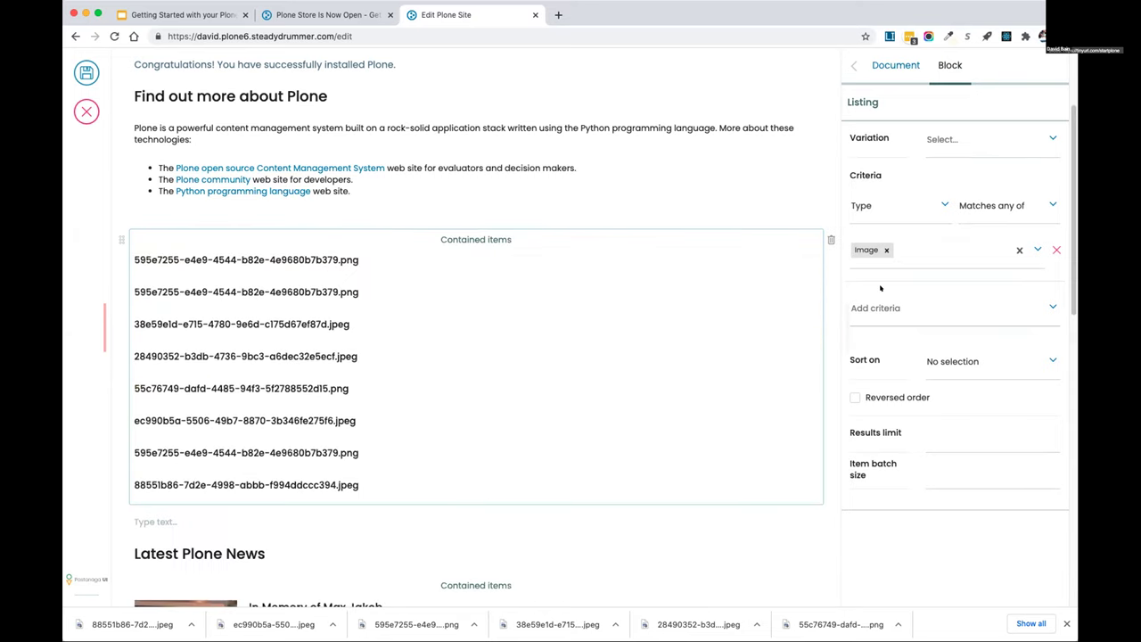
scroll(930, 258, up, 2)
scroll(930, 259, up, 1)
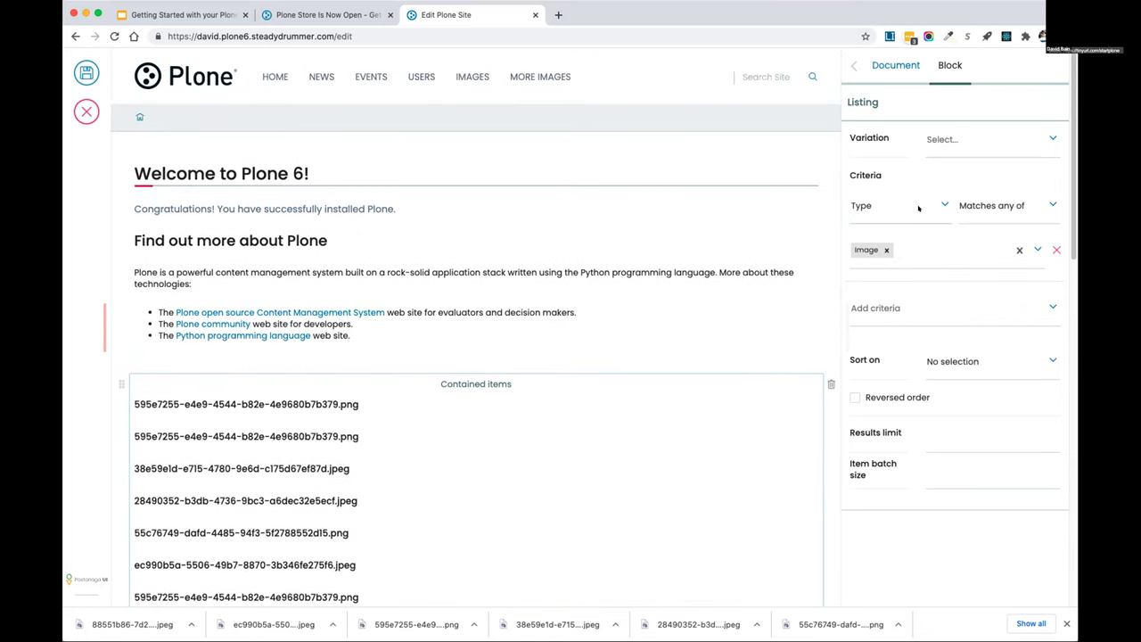
- Choose the Image gallery variation for the listing block and save the page
click(987, 141)
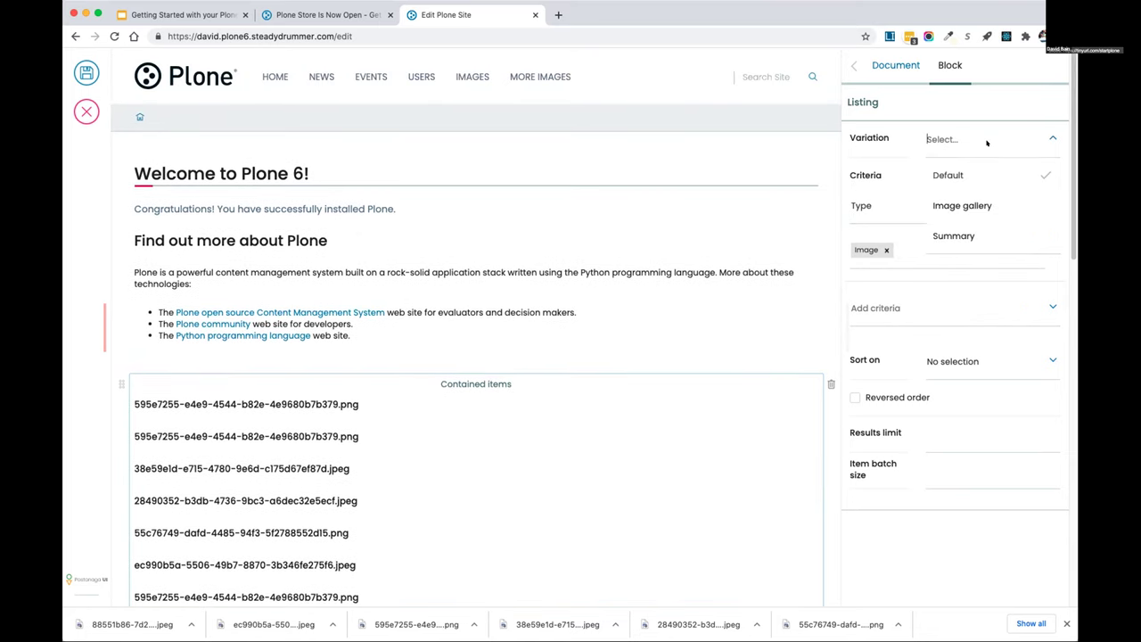
click(970, 204)
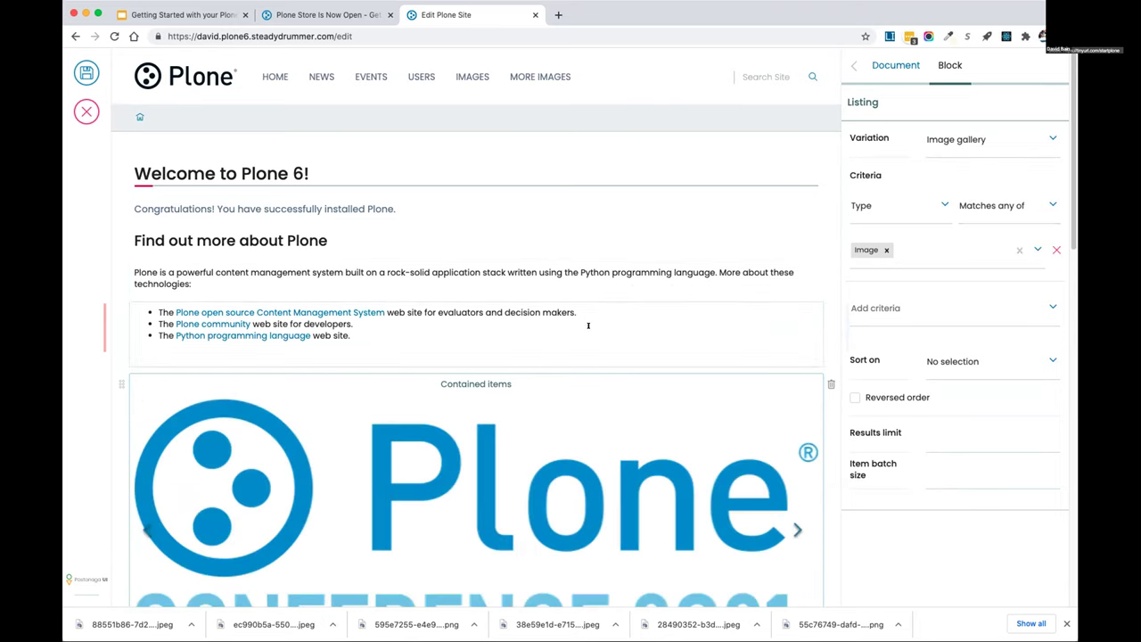
scroll(762, 305, down, 5)
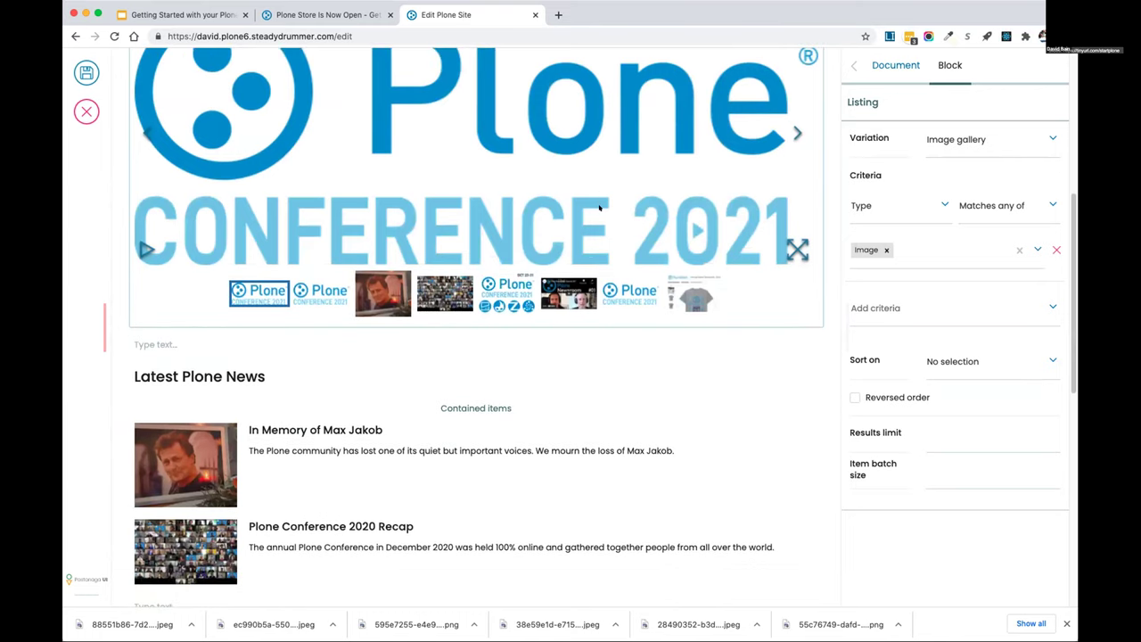
scroll(599, 208, up, 3)
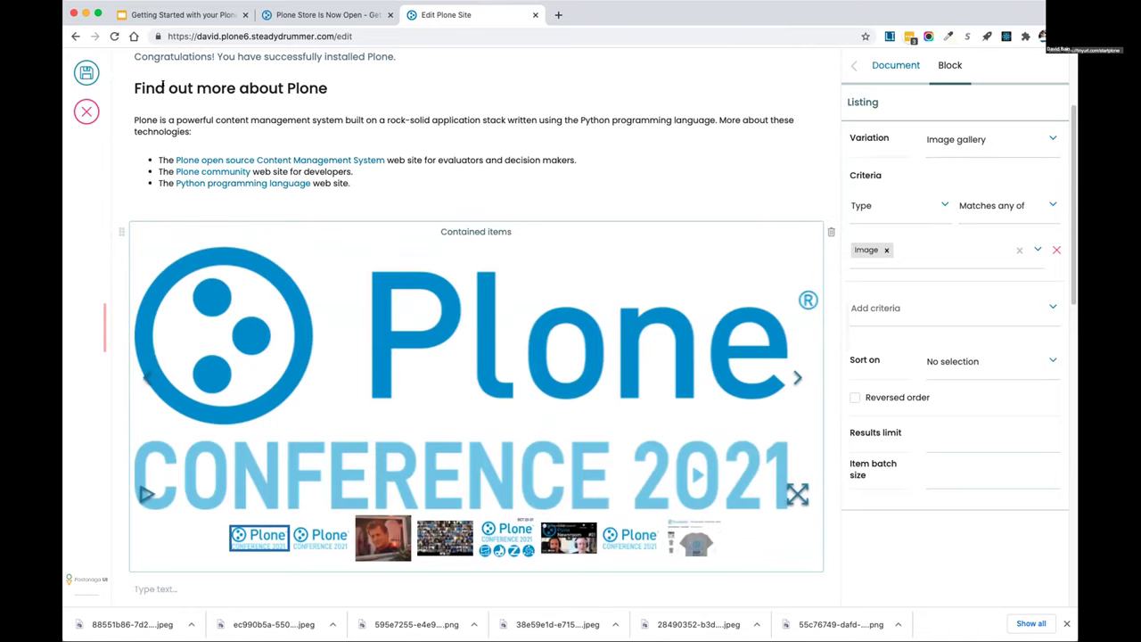
click(86, 72)
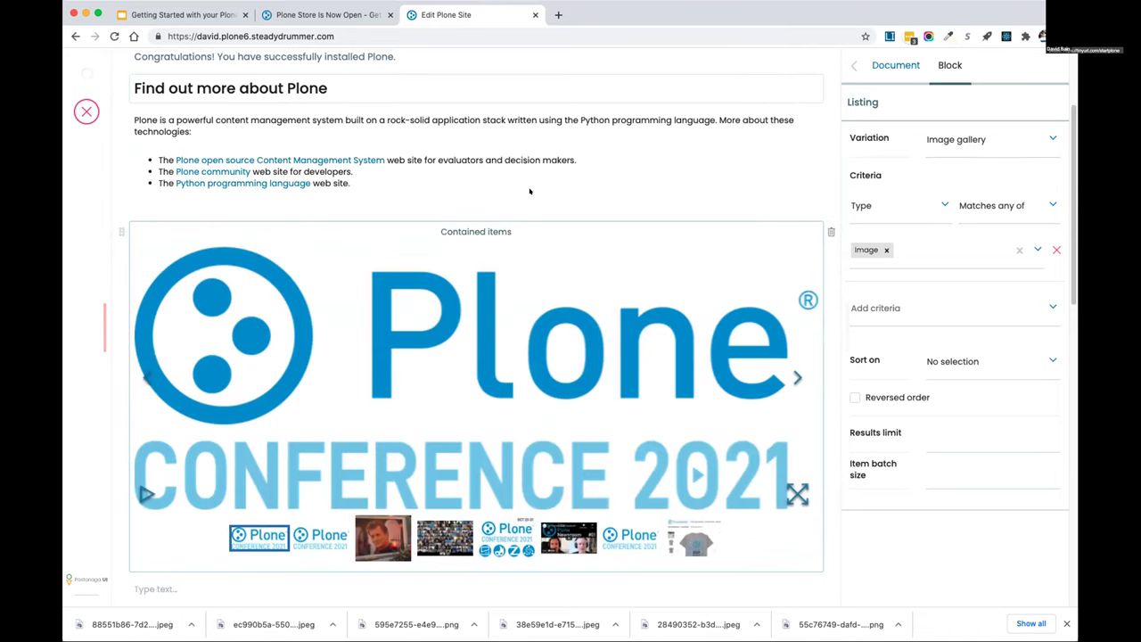
- Step through the gallery to the conference Zoom-grid photo and Plone Conference 2021 slide
scroll(442, 334, down, 5)
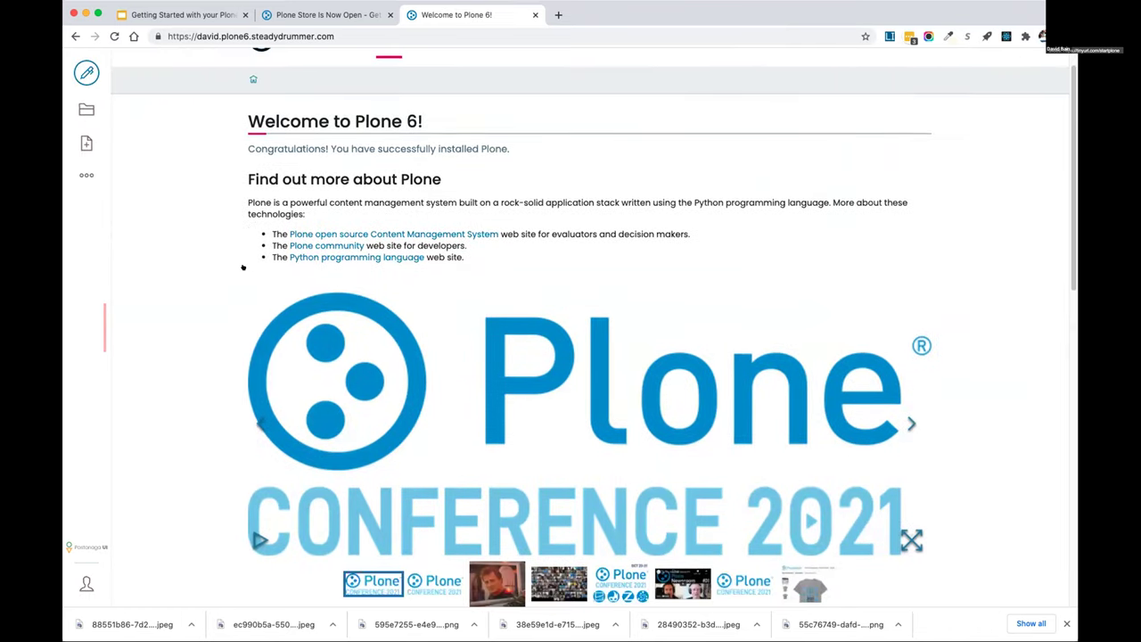
click(442, 335)
click(486, 334)
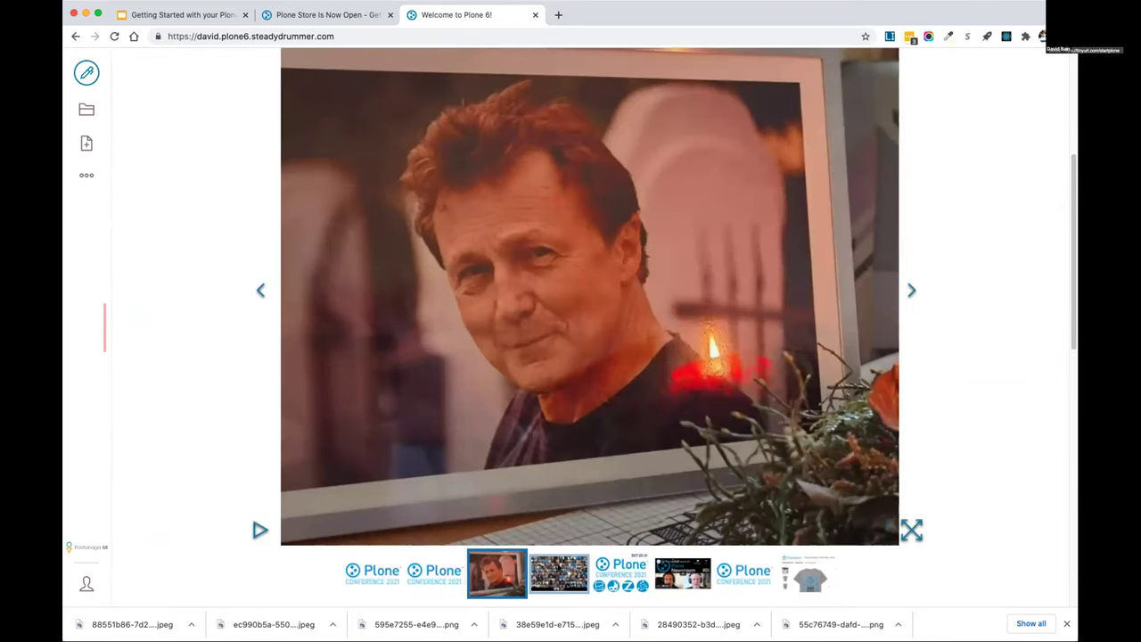
scroll(559, 567, down, 2)
click(559, 495)
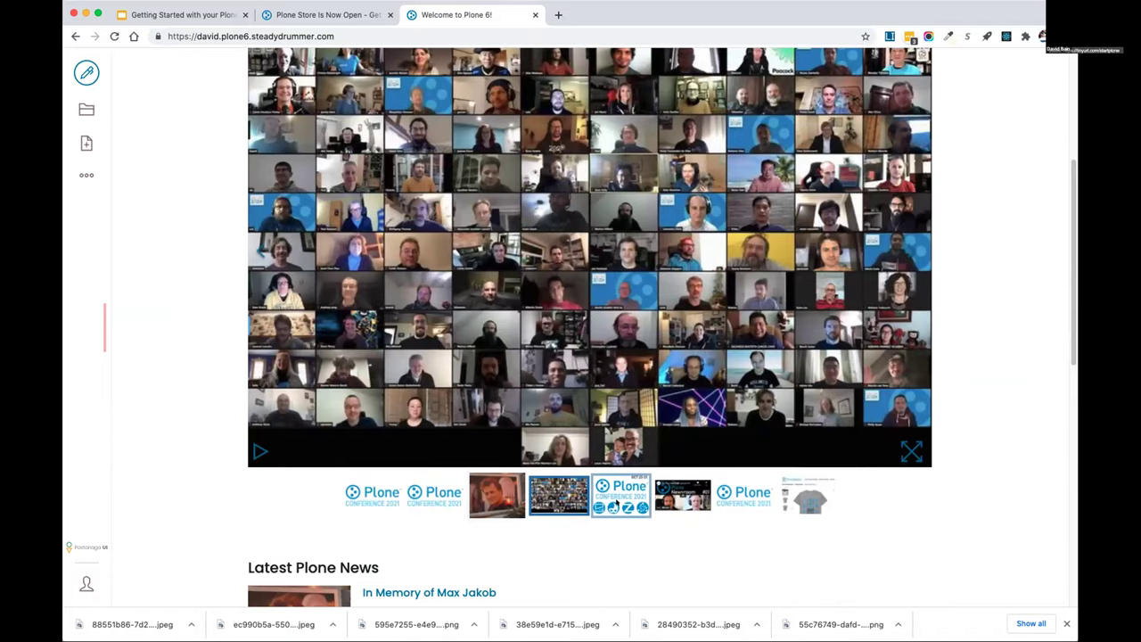
click(618, 497)
- Continue to the Newsroom video and t-shirt slides, then scroll through the page
click(682, 553)
click(734, 446)
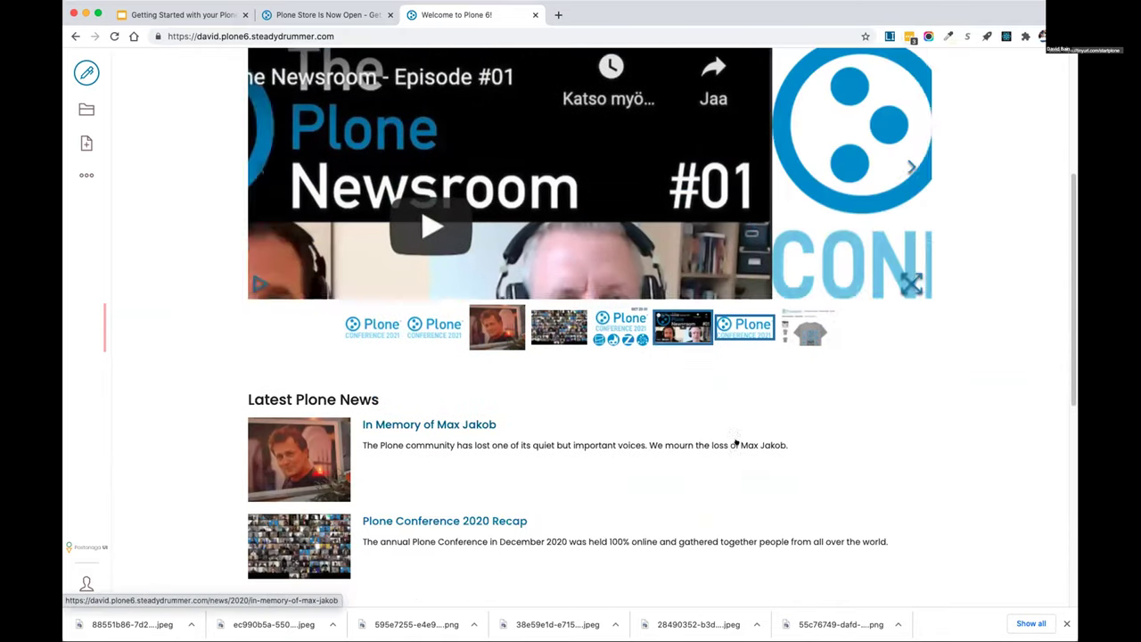
click(784, 327)
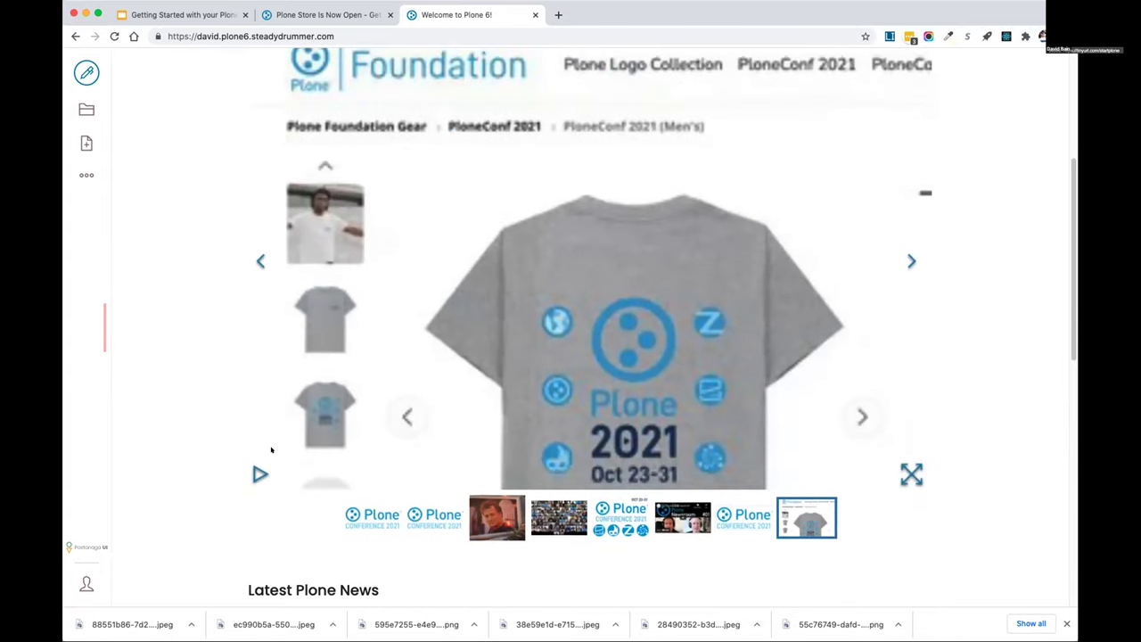
scroll(270, 451, down, 3)
scroll(272, 450, down, 1)
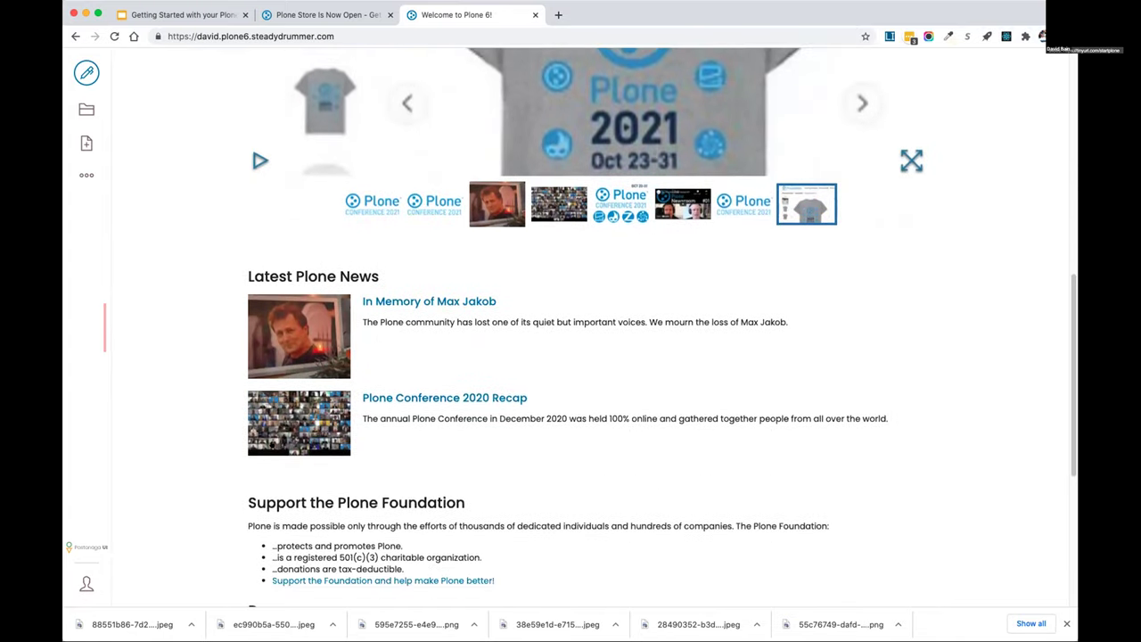
scroll(272, 450, down, 1)
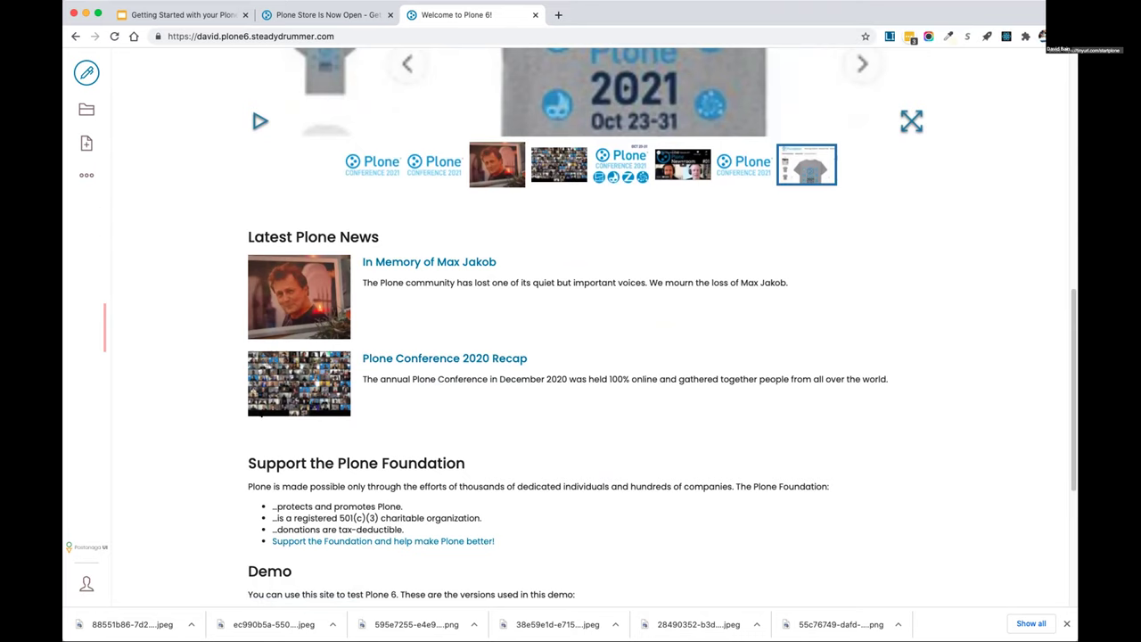
scroll(260, 412, up, 2)
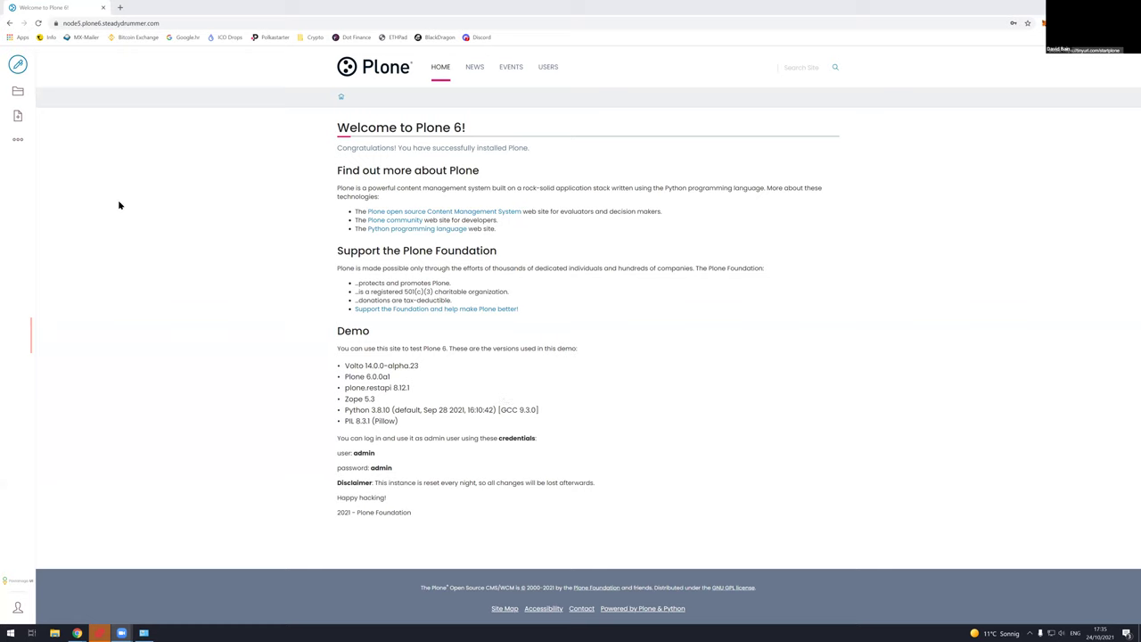
- Edit the home page and add a new empty block after the links list
click(16, 62)
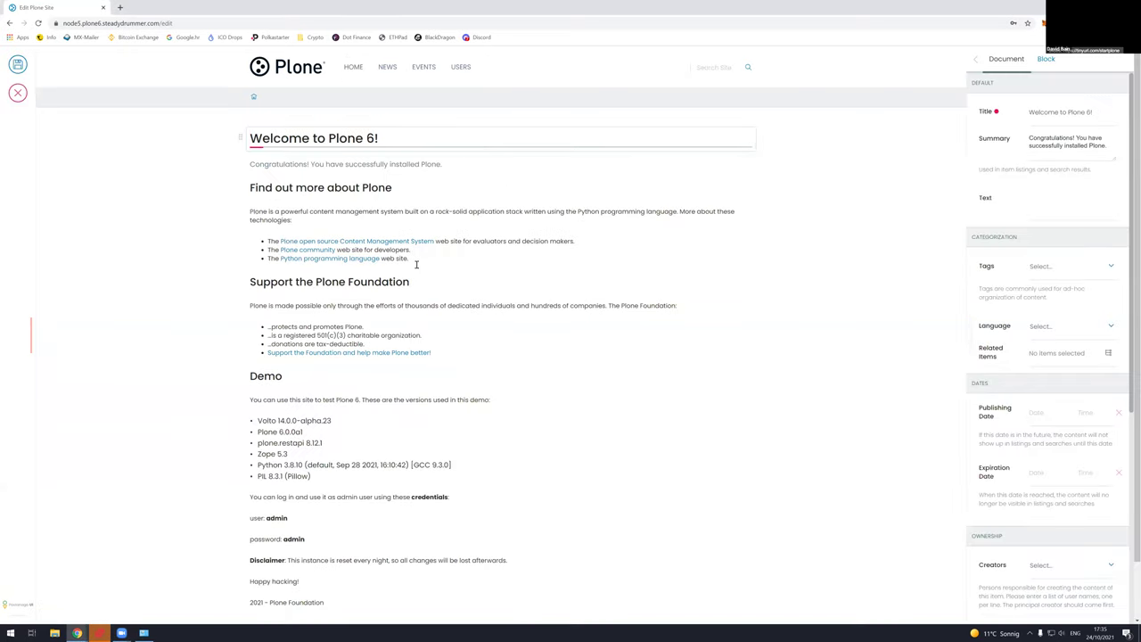
click(428, 261)
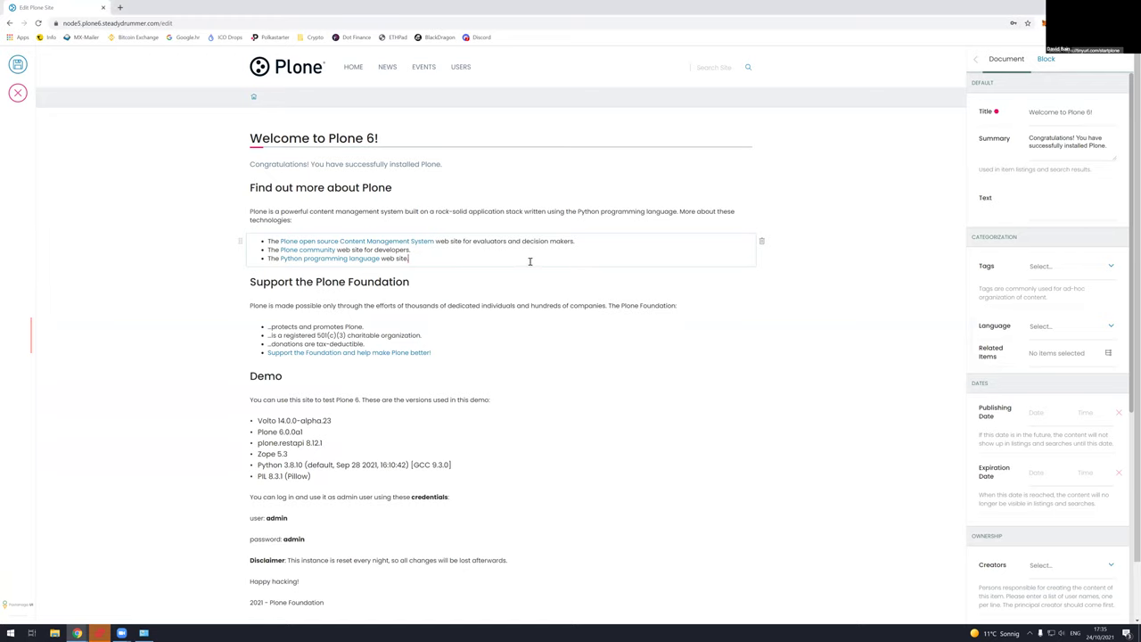
key(Return)
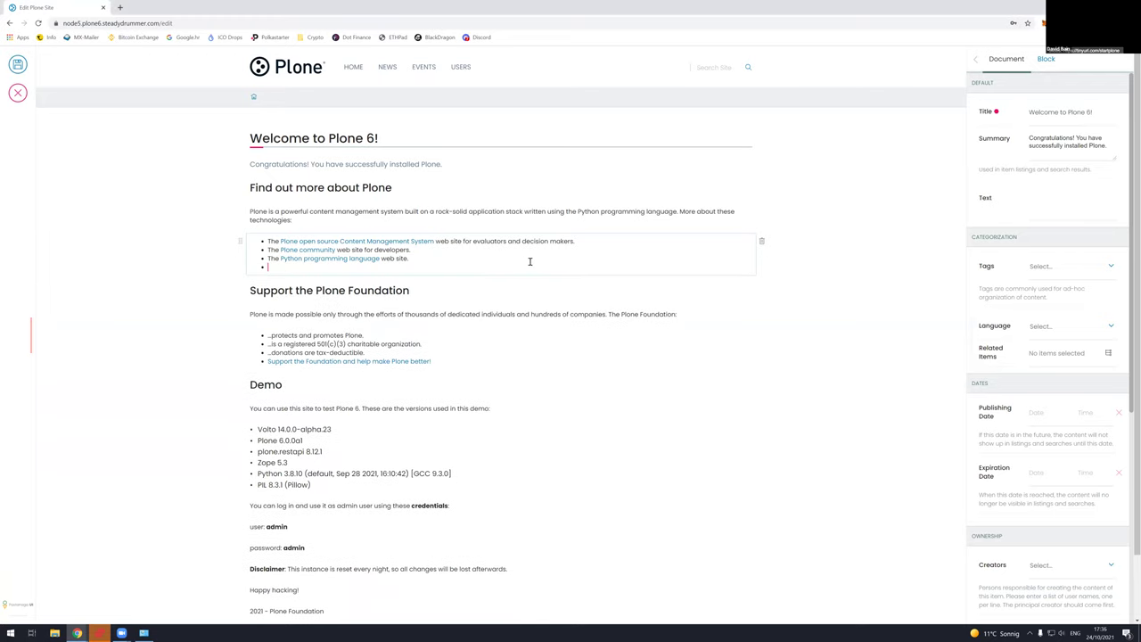
key(Return)
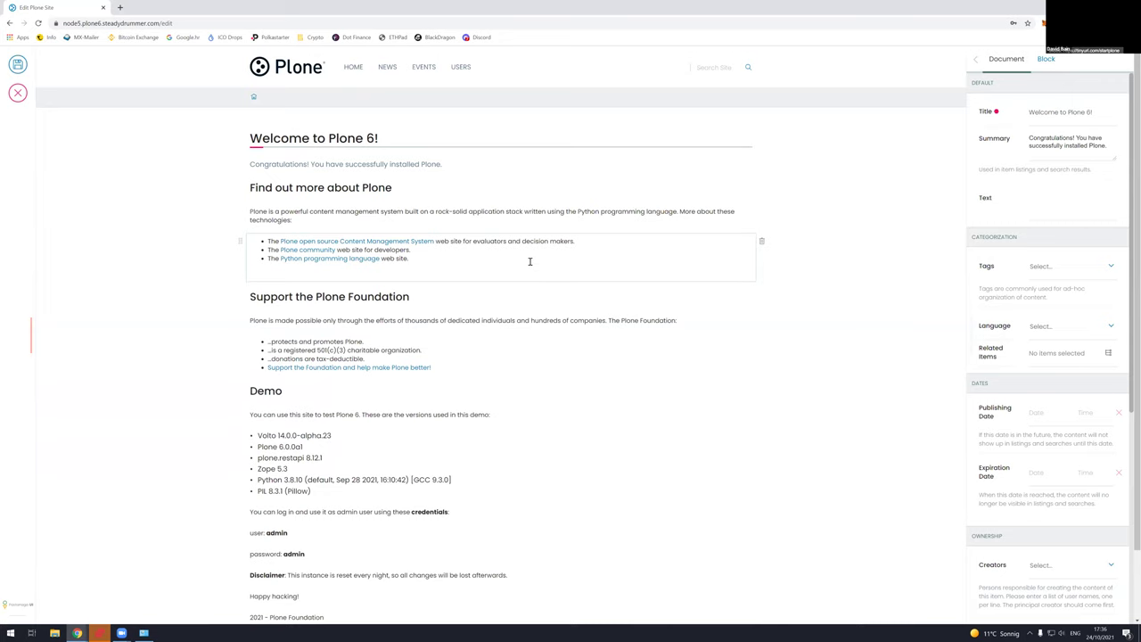
key(Return)
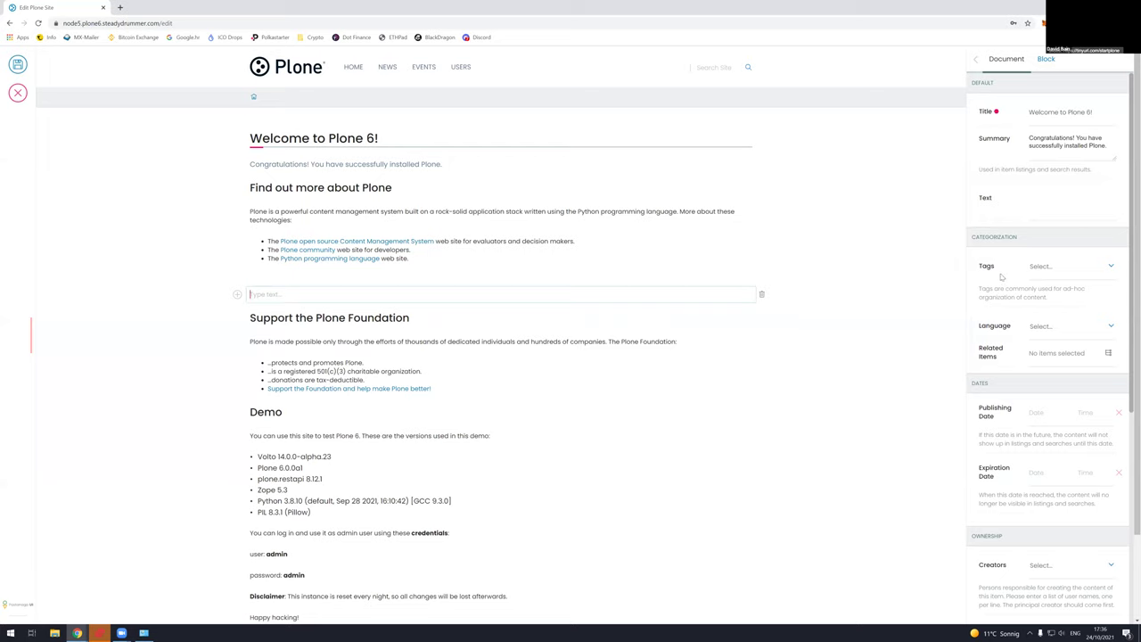
- Dismiss the tags choices and make the empty block an Image block
click(1071, 270)
click(1037, 273)
click(237, 295)
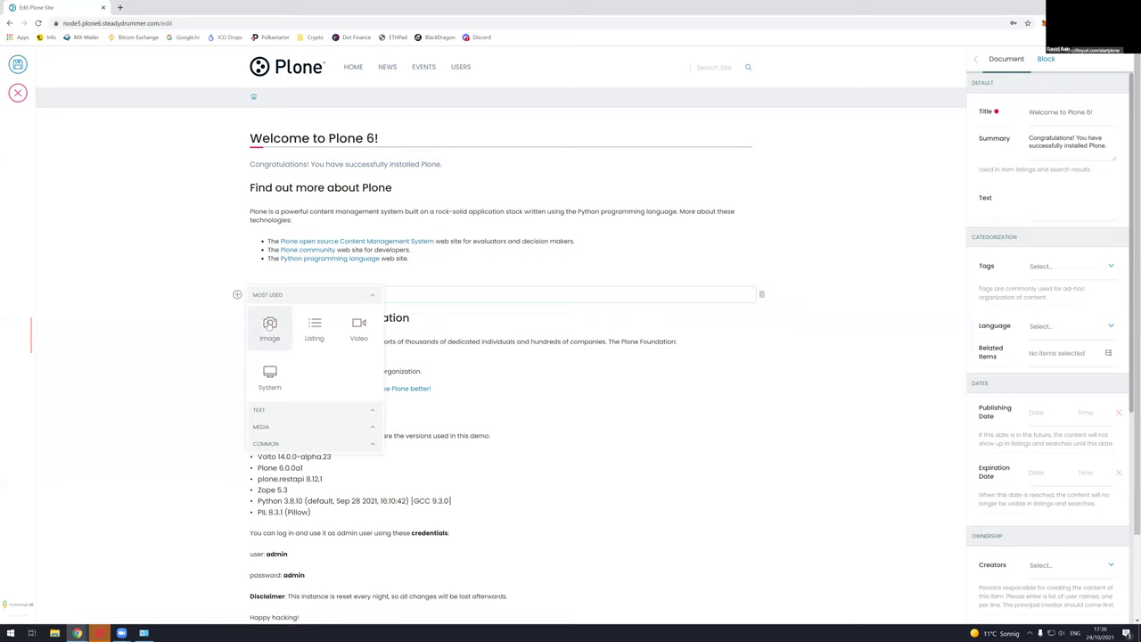
click(270, 324)
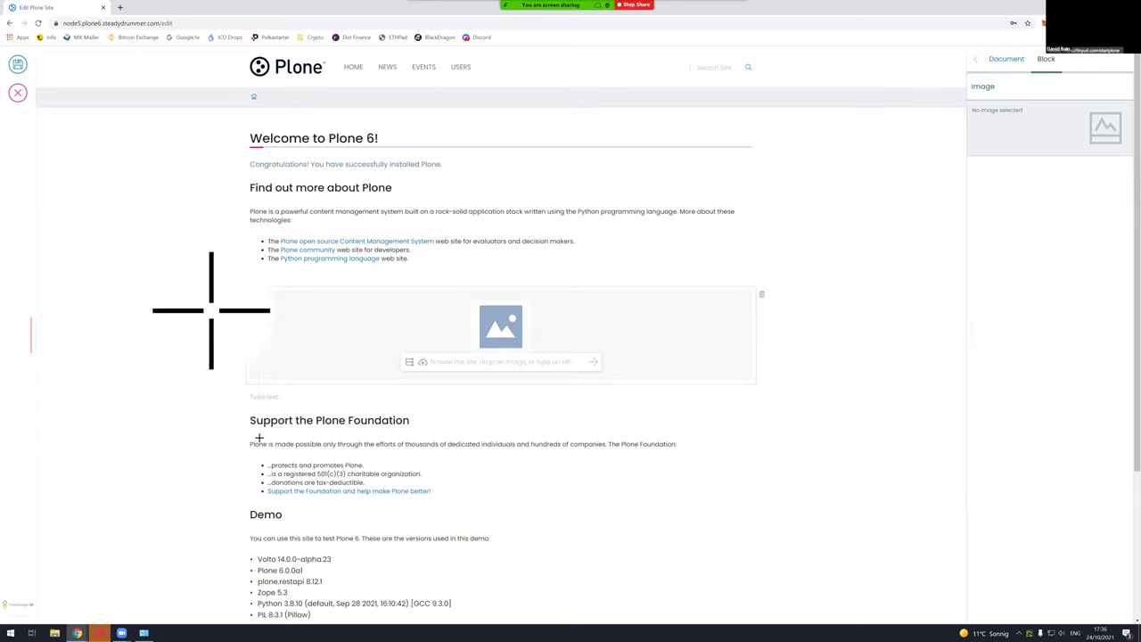
- Capture a region of the edit page into Paint and save it as test.png
drag(212, 306, 248, 417)
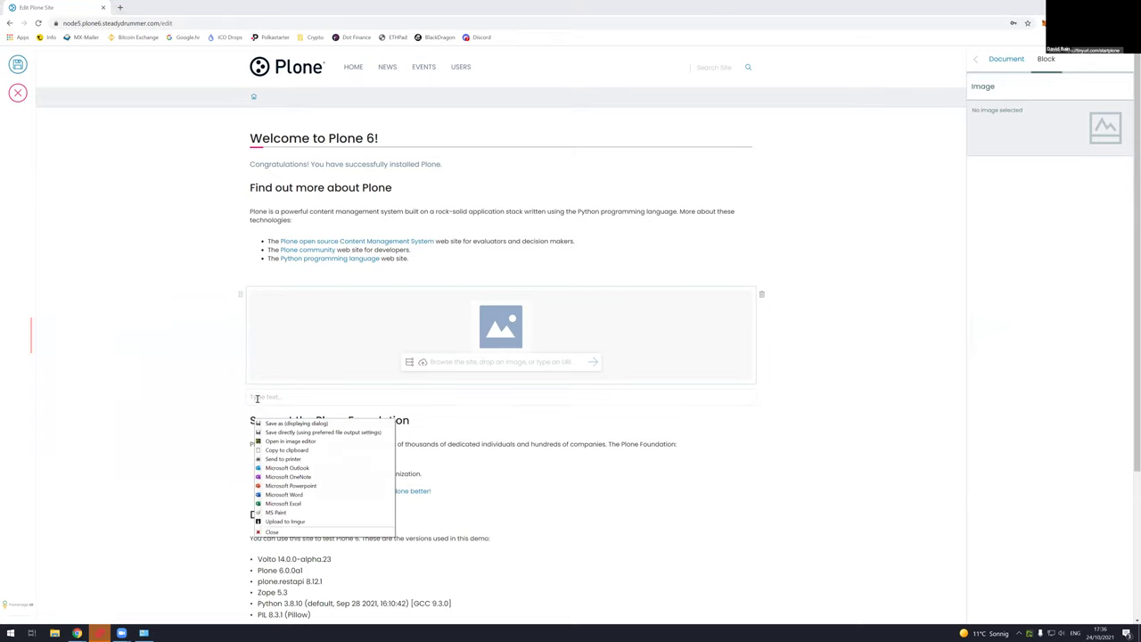
click(284, 512)
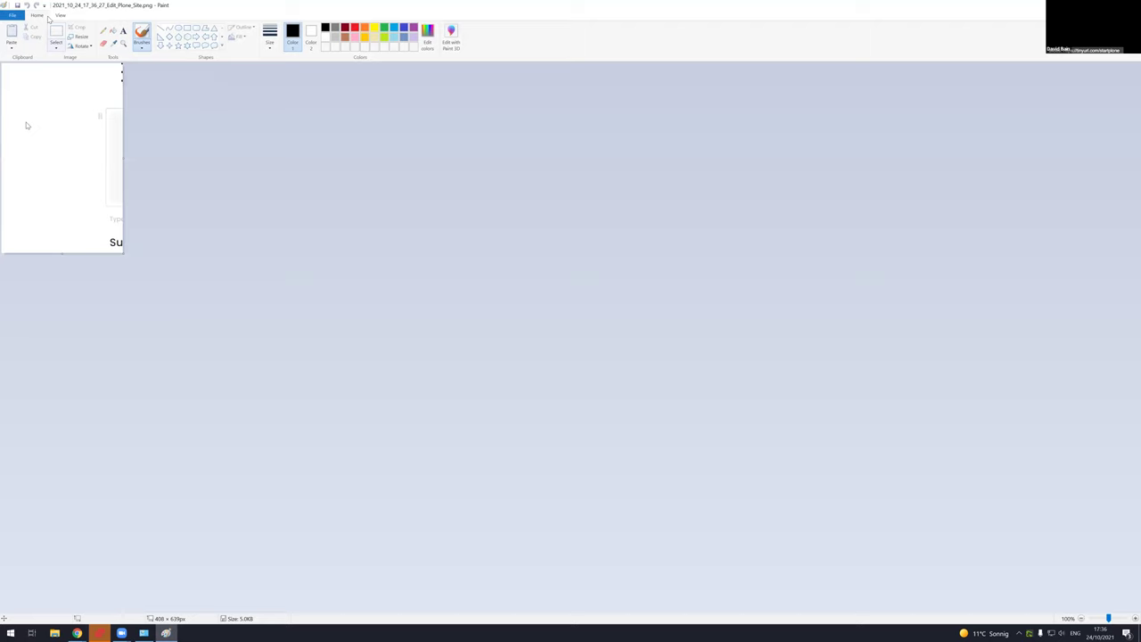
click(12, 15)
click(32, 89)
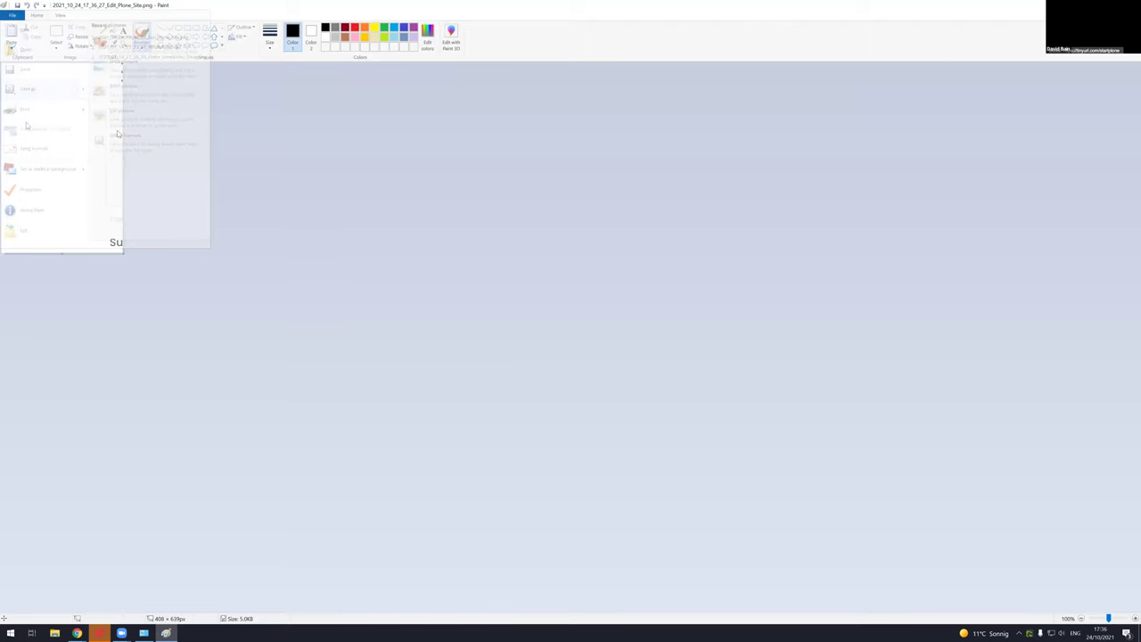
double_click(585, 406)
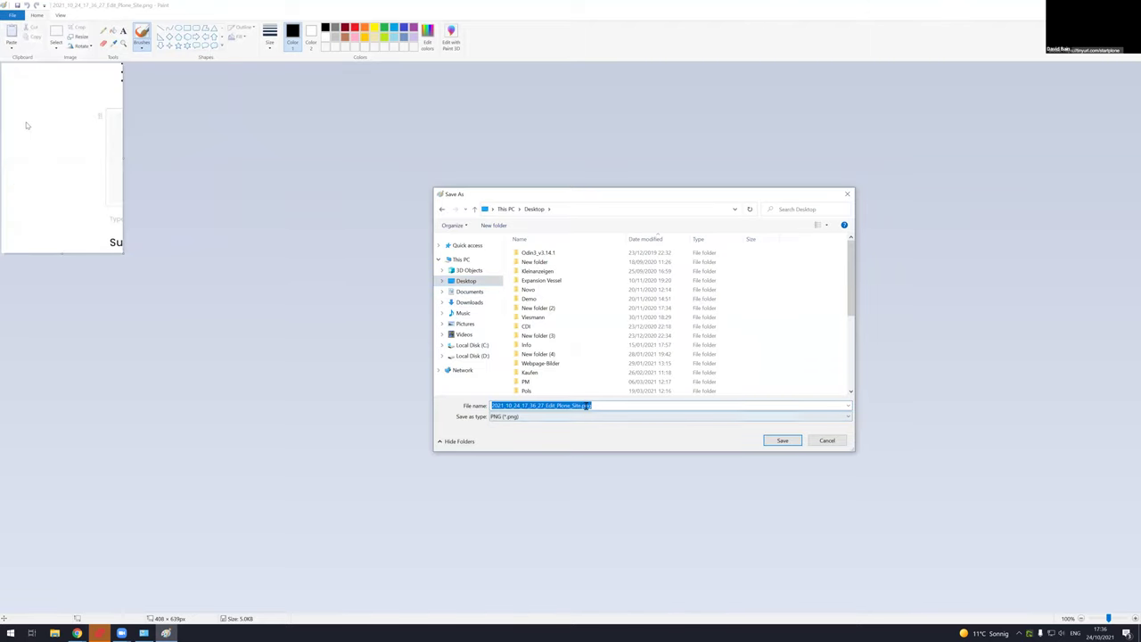
text(test)
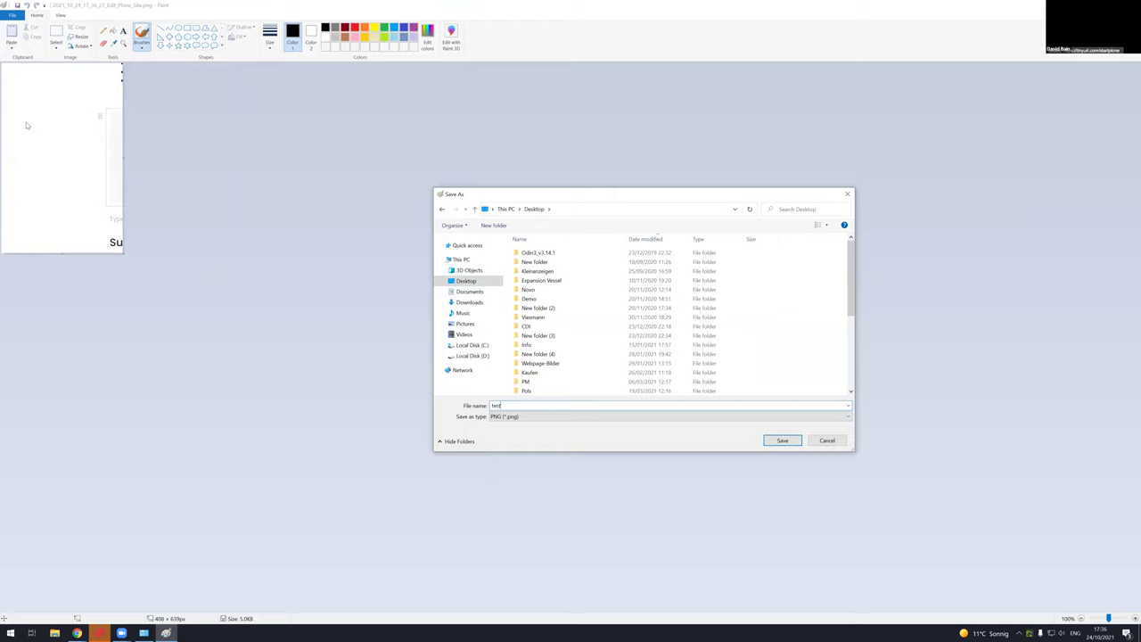
click(794, 441)
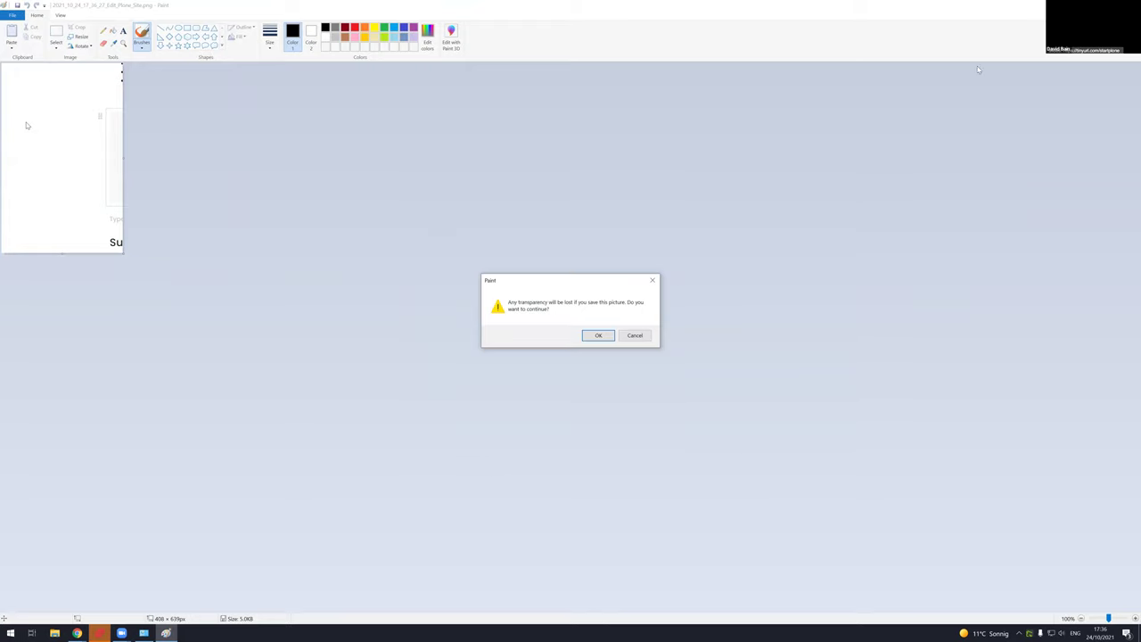
click(599, 335)
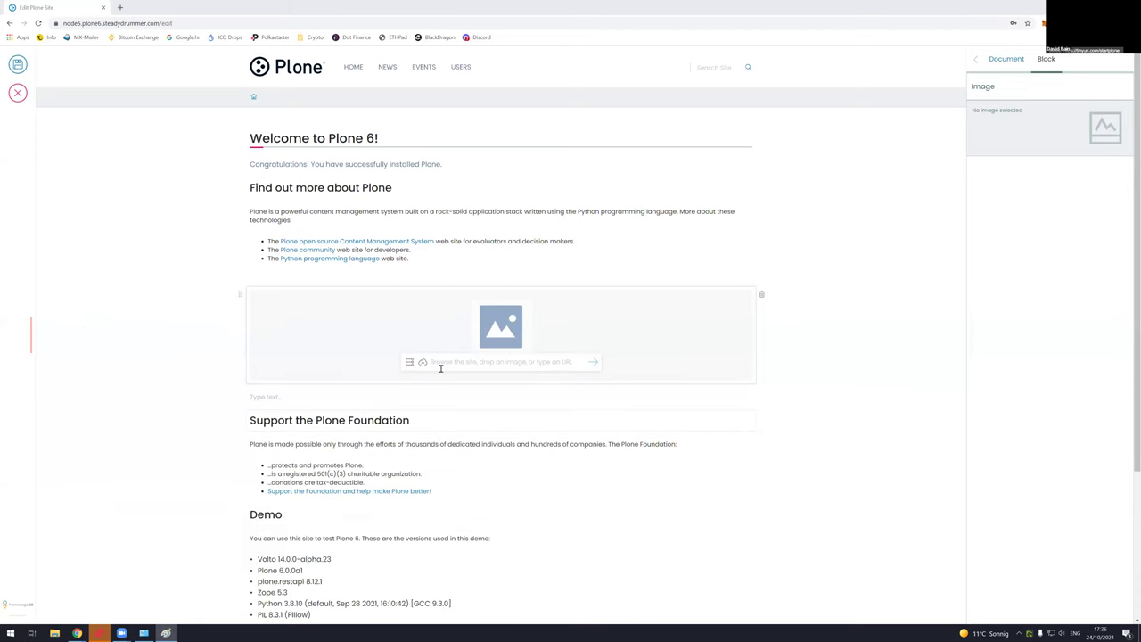
- Drag test.png from File Explorer onto the image block to upload it
click(486, 362)
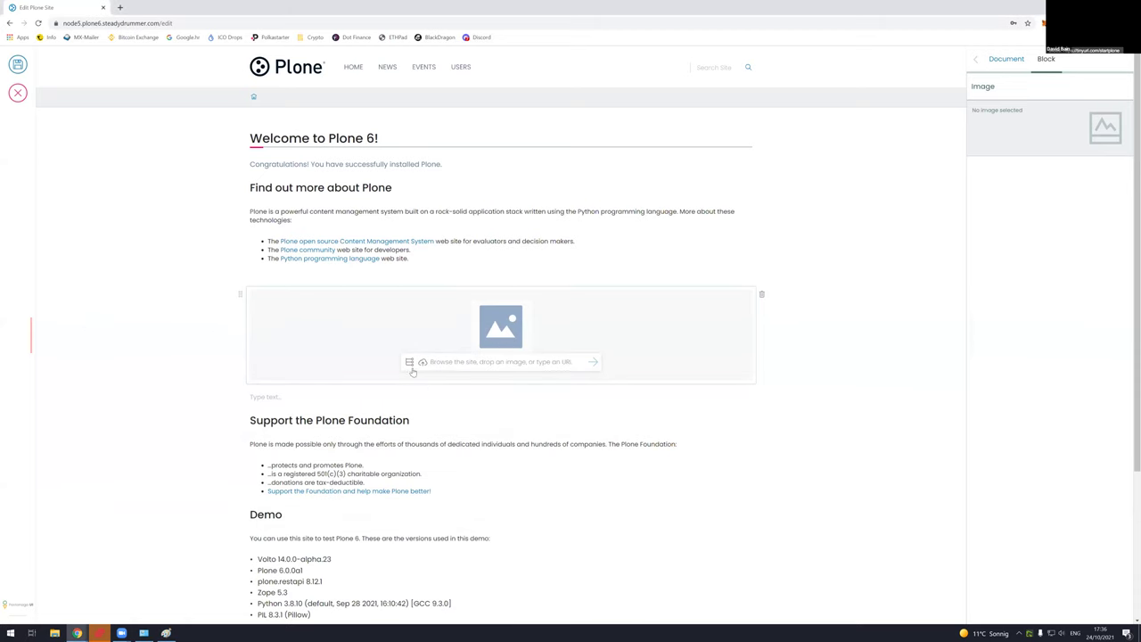
click(55, 633)
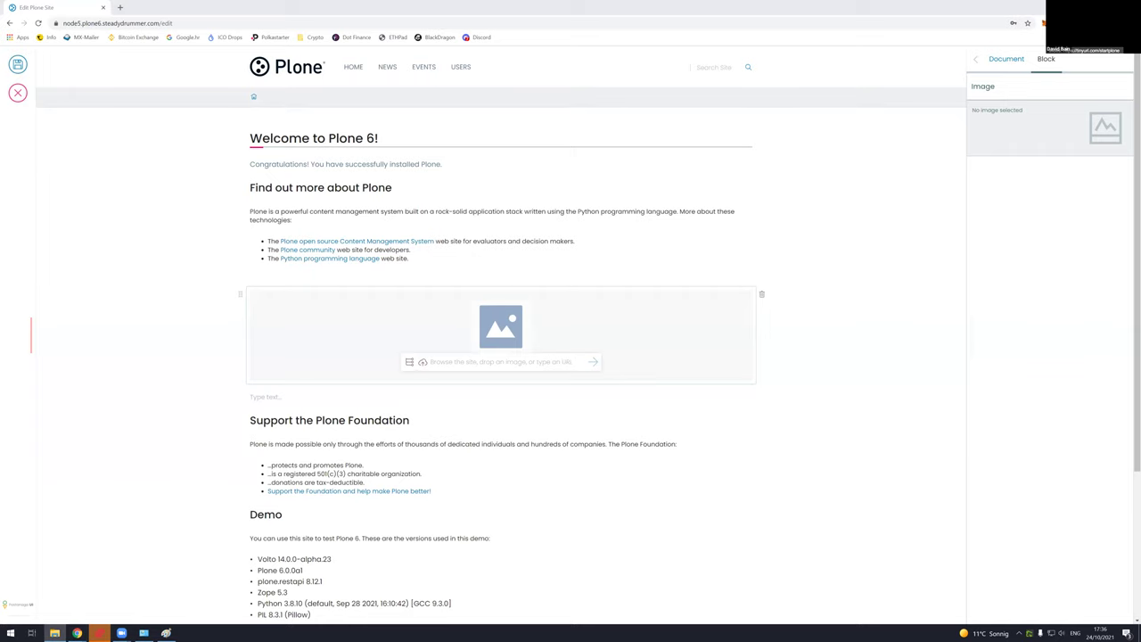
drag(1116, 354, 506, 317)
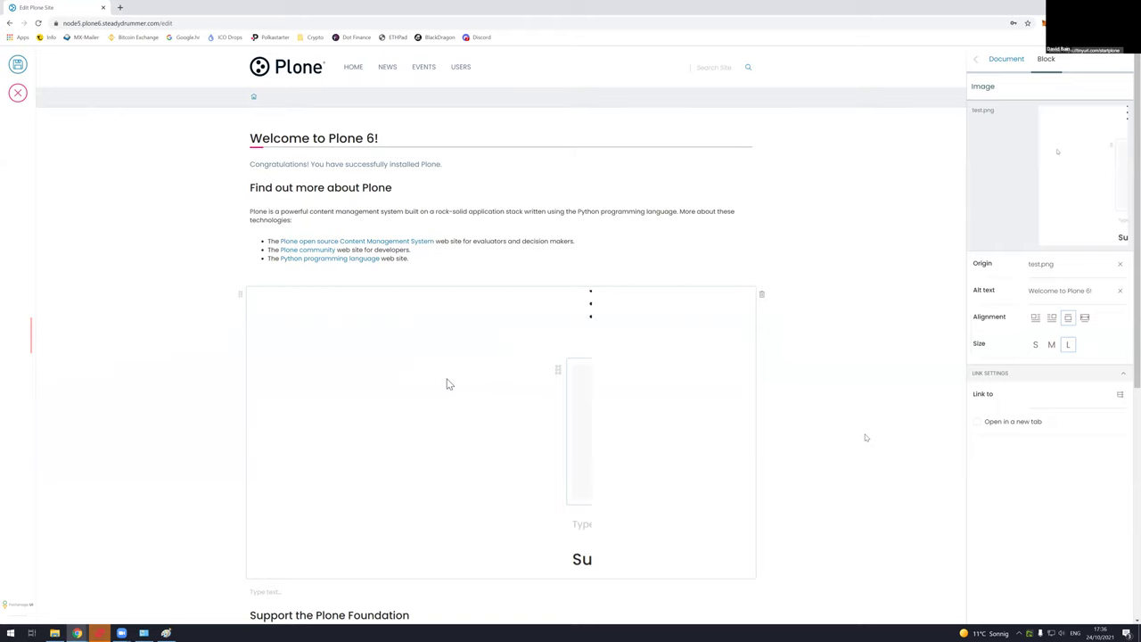
scroll(859, 428, down, 1)
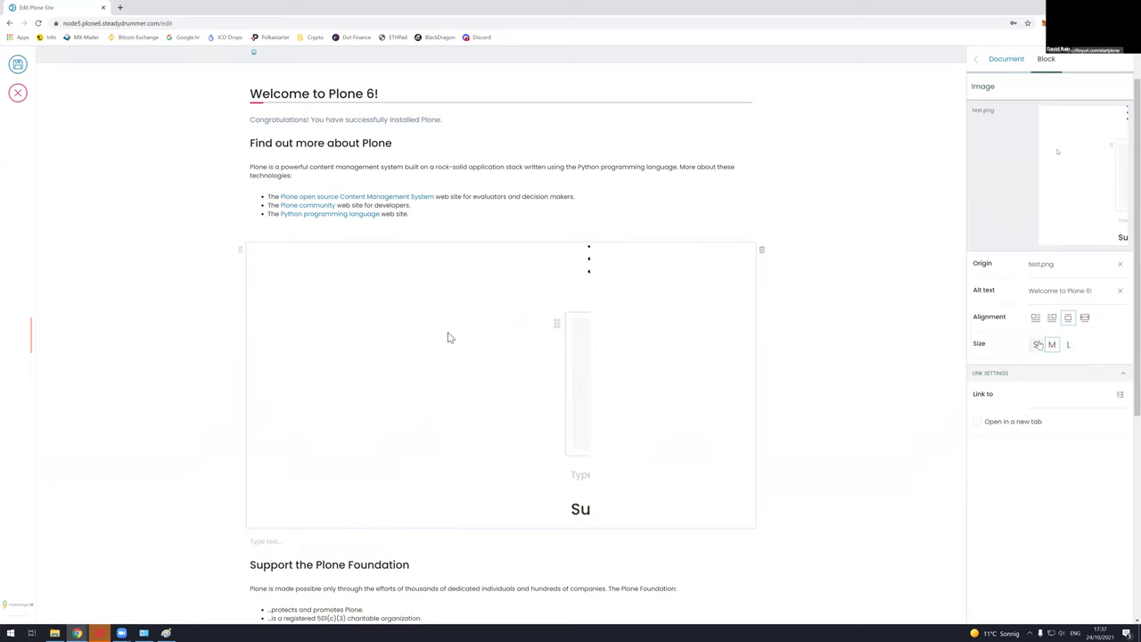
- Make the image small and centered, then save the home page
click(1036, 344)
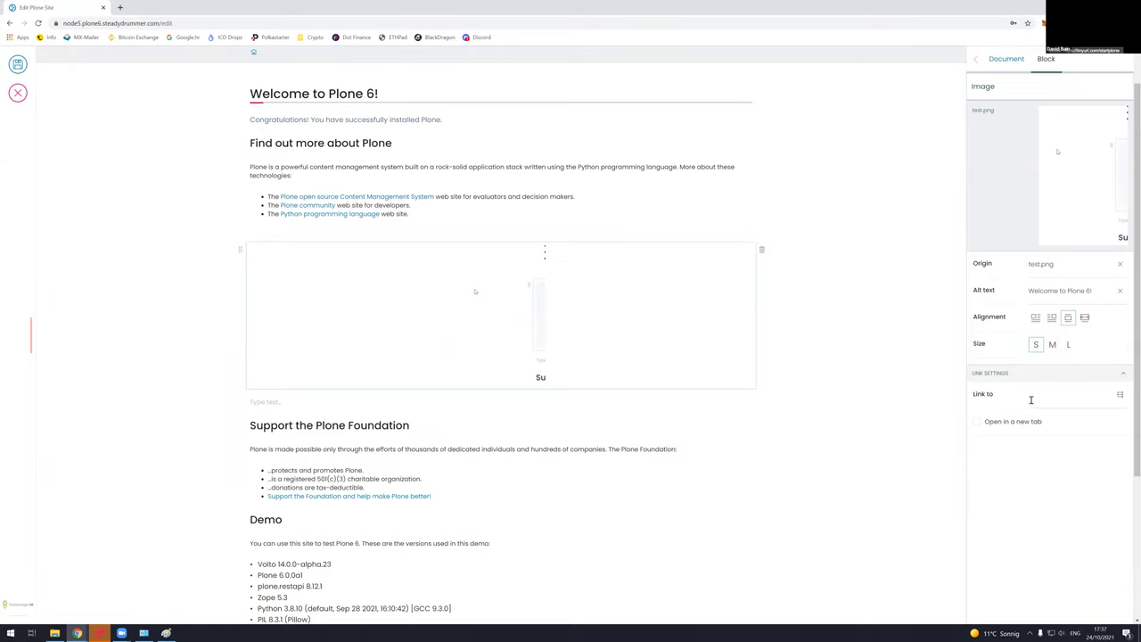
click(1052, 319)
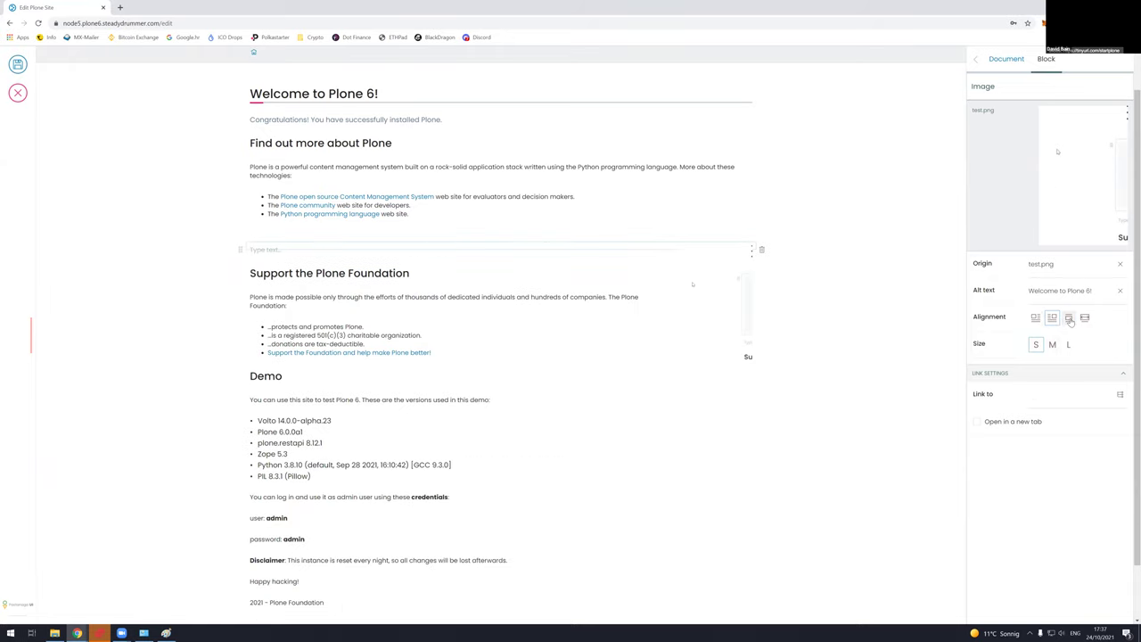
click(1068, 319)
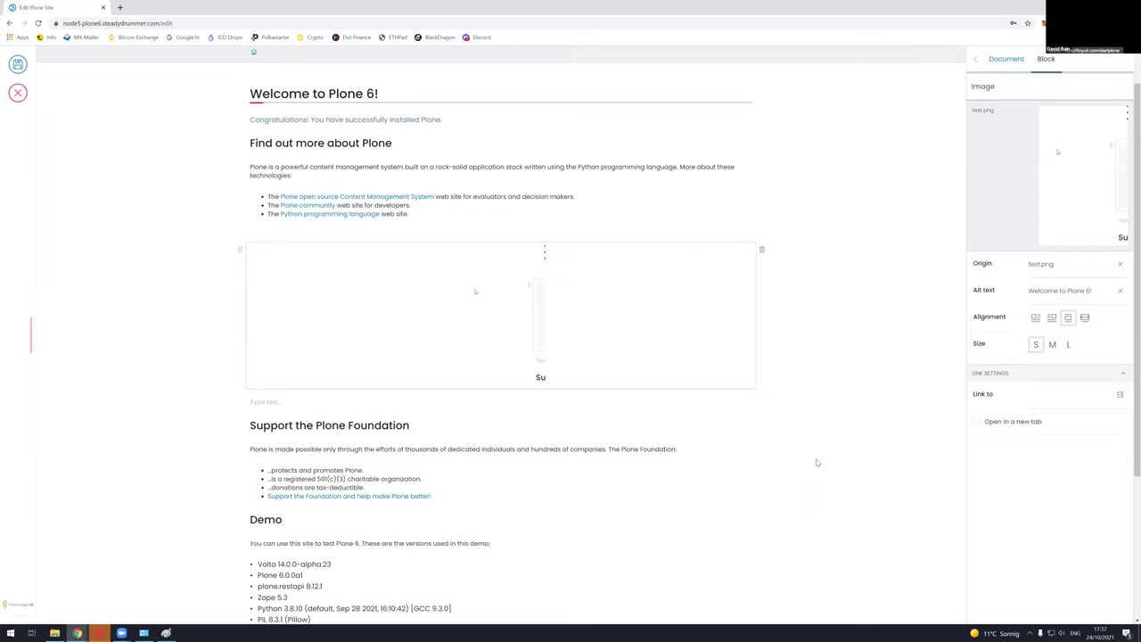
scroll(778, 269, up, 1)
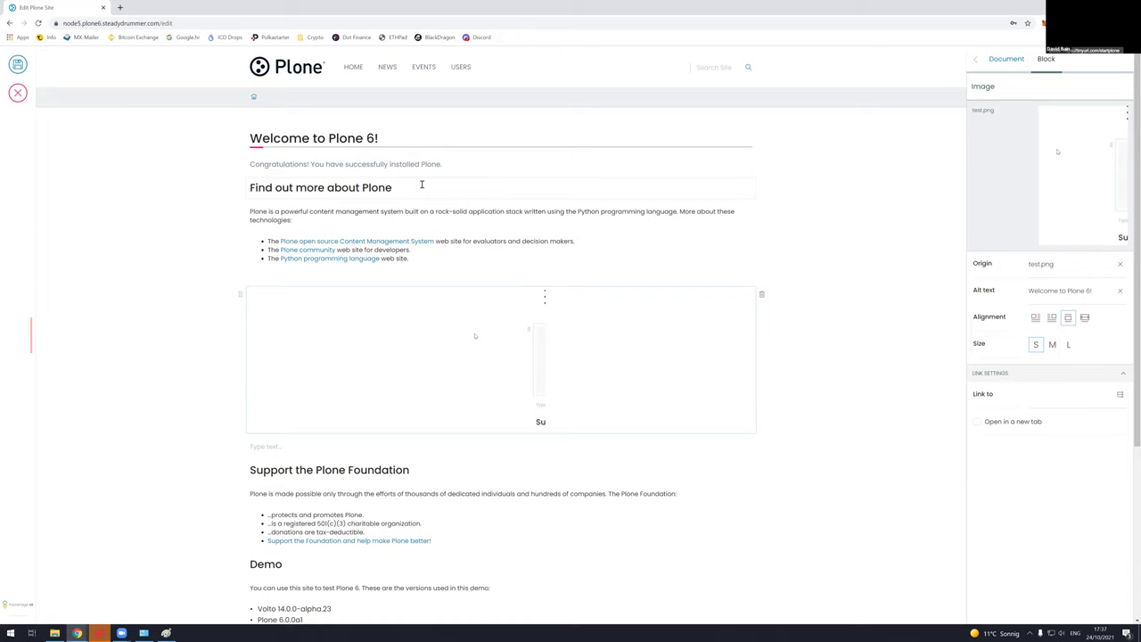
click(17, 65)
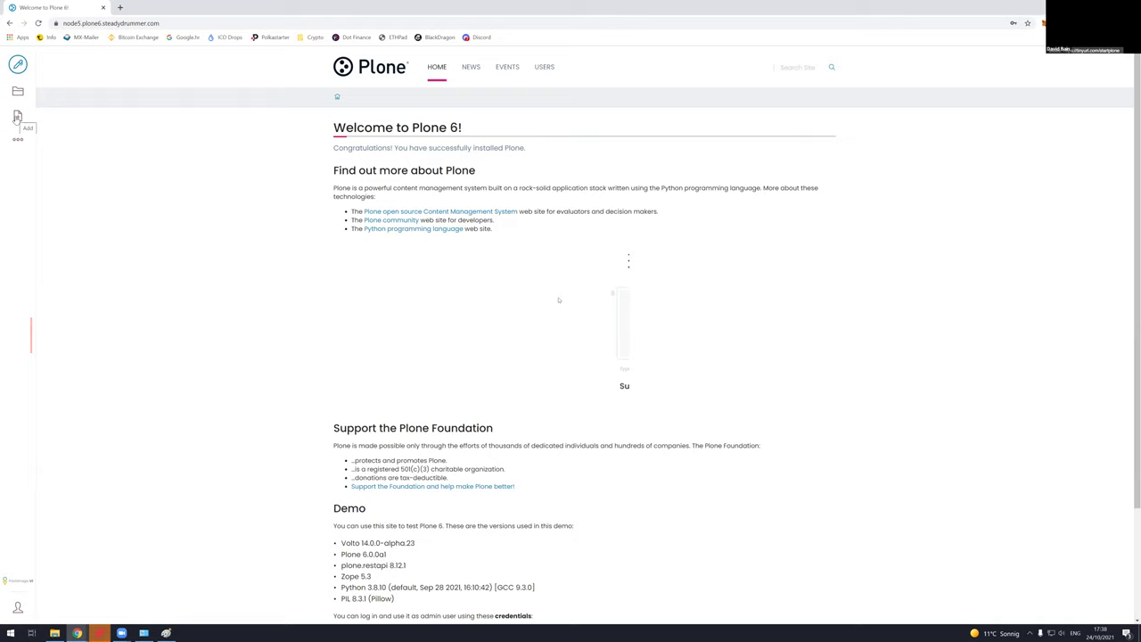
- Start a new, empty News Item in the News folder from the Add menu
click(472, 68)
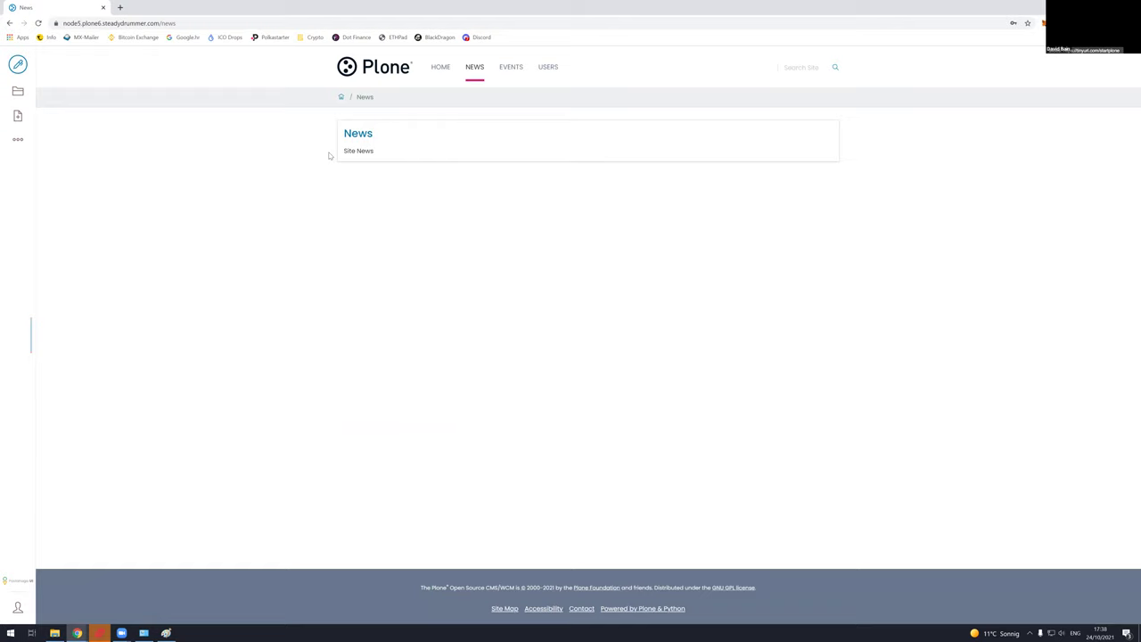
click(18, 117)
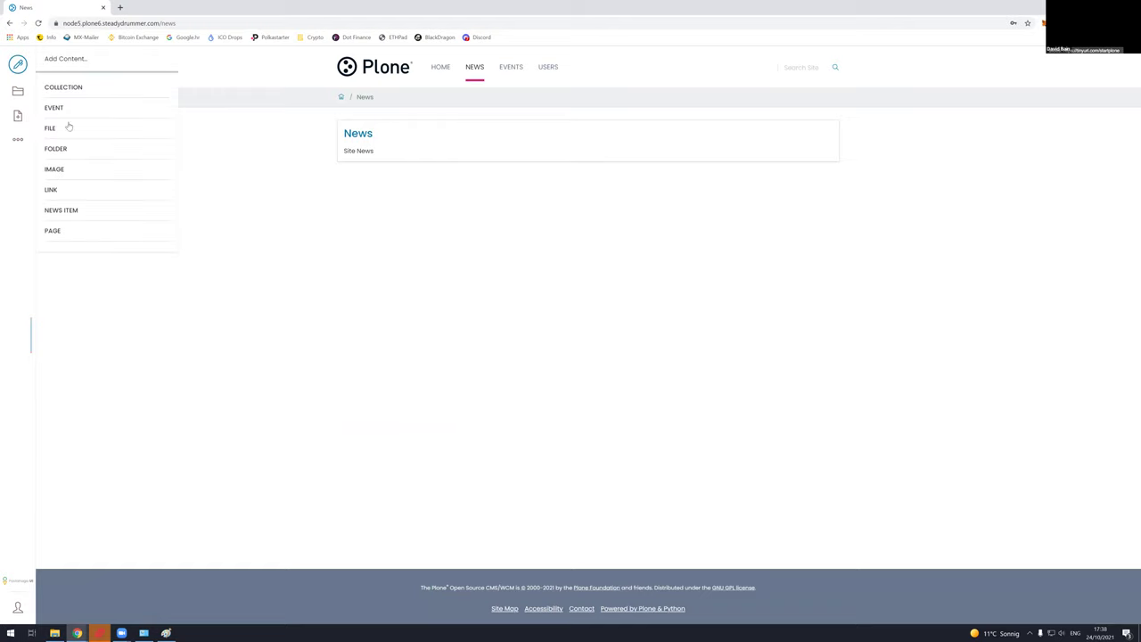
click(60, 210)
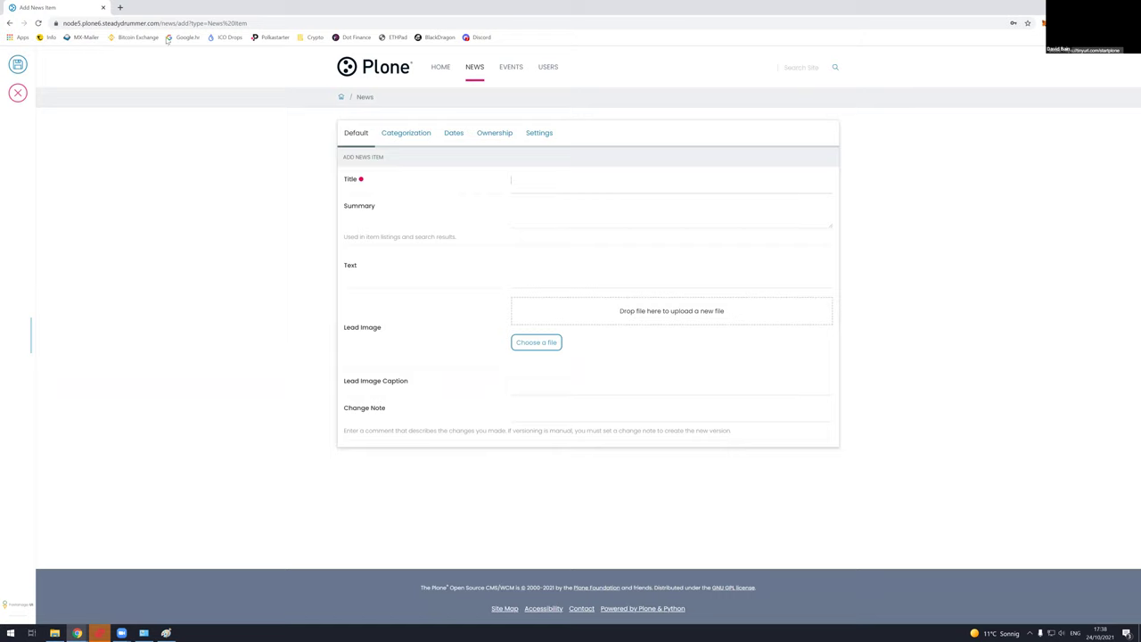
- Open plone.org in a new Chrome tab
click(120, 8)
text(plo)
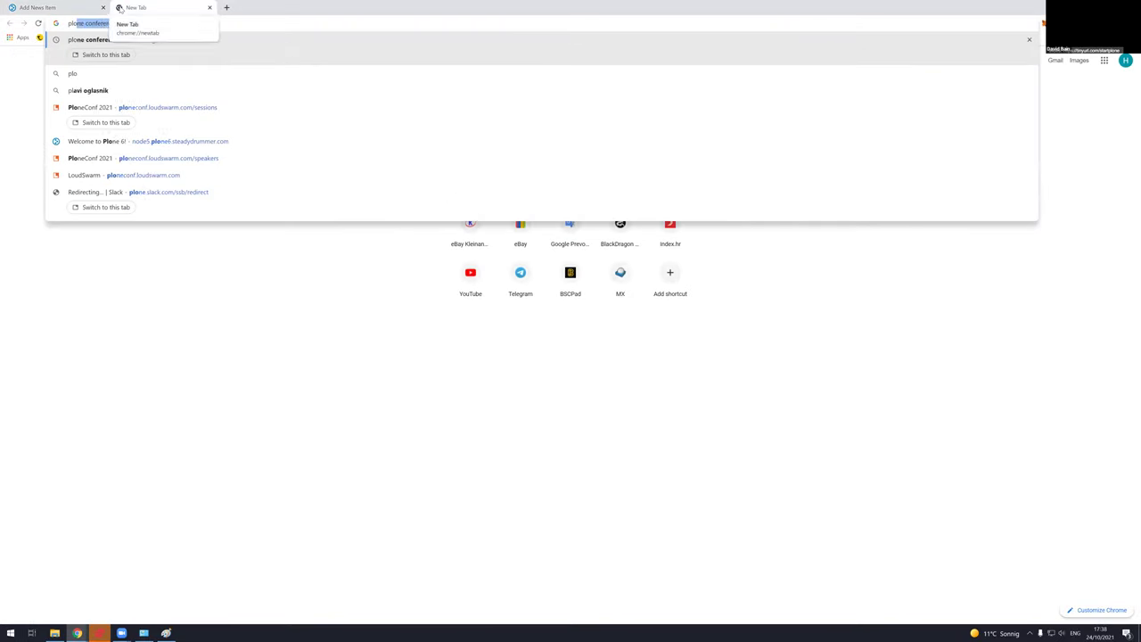
text(ne.org)
key(Return)
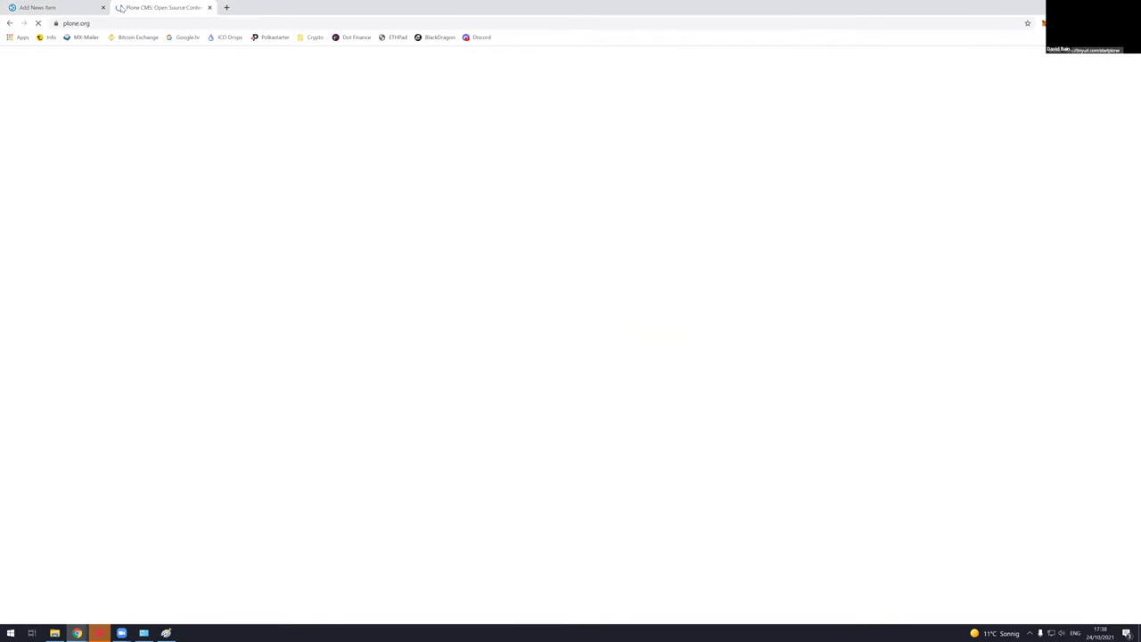
- Select the 'Get the latest Plone' blurb and return to the Add News Item form
scroll(395, 343, down, 3)
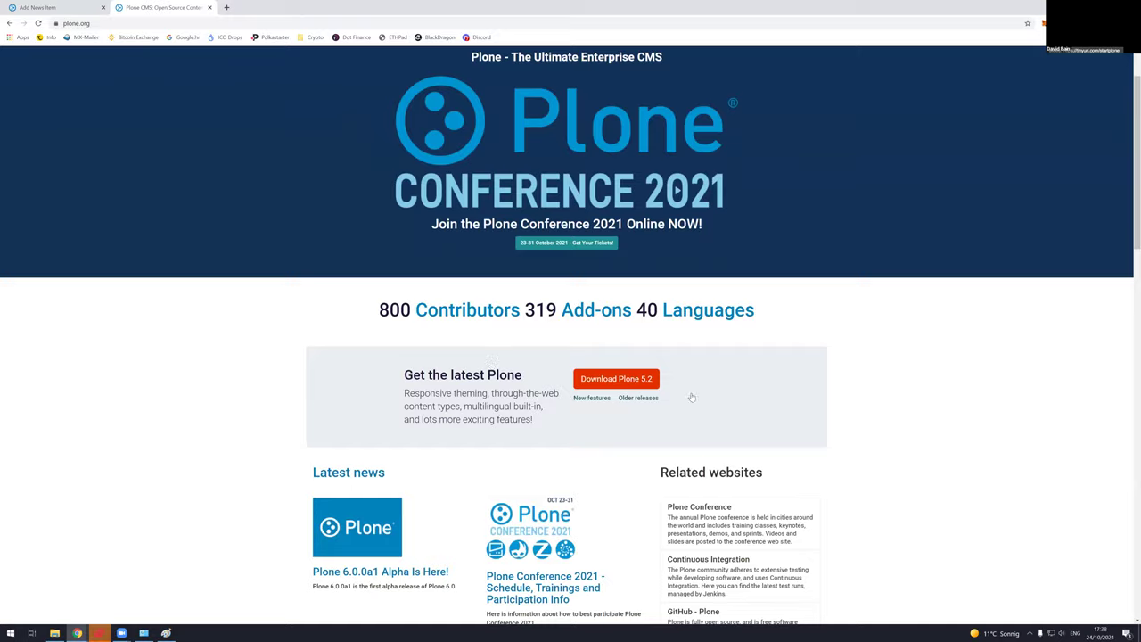
scroll(534, 361, up, 2)
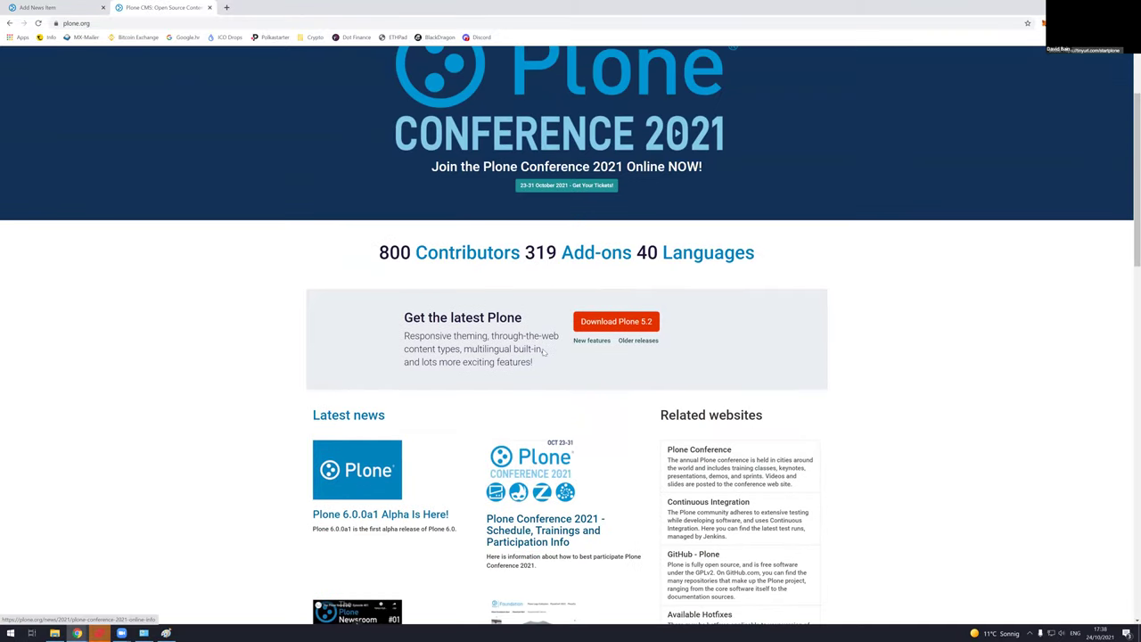
drag(532, 362, 404, 319)
key(ctrl+c)
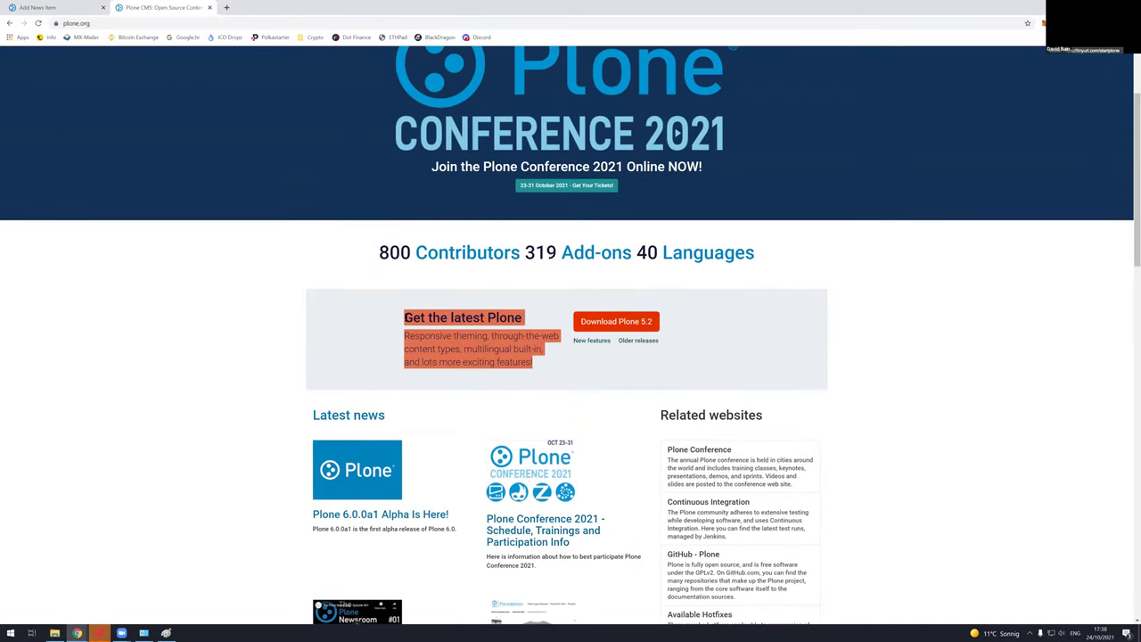
click(40, 7)
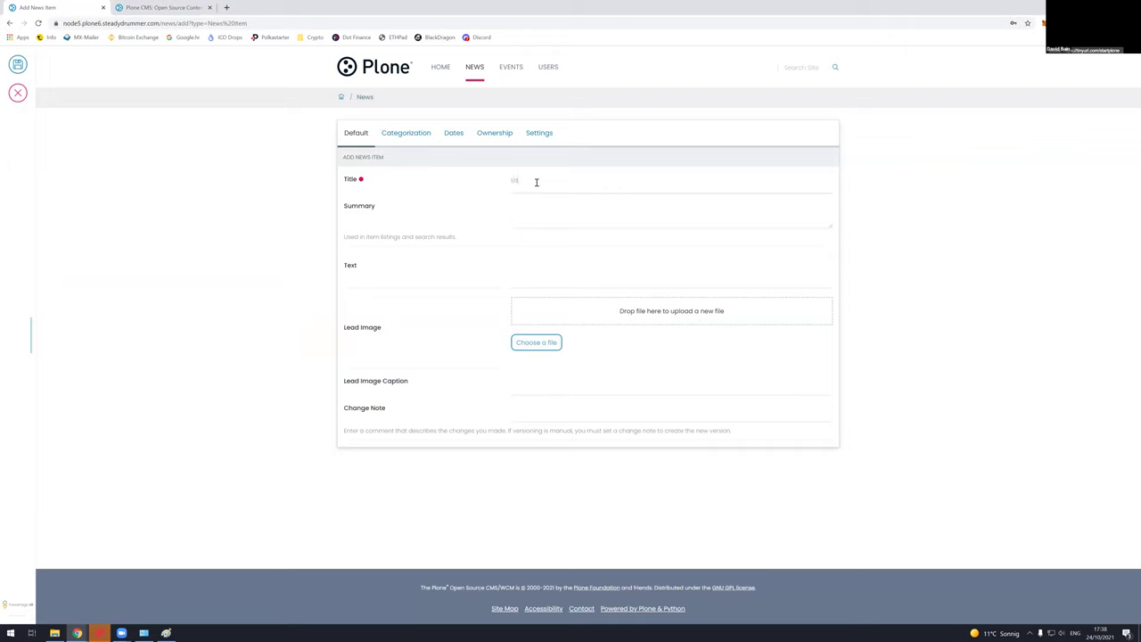
- Title the item 'Latest news', paste the plone.org blurb as its Summary, then return to plone.org
click(536, 182)
text(Latest news)
click(539, 222)
key(ctrl+v)
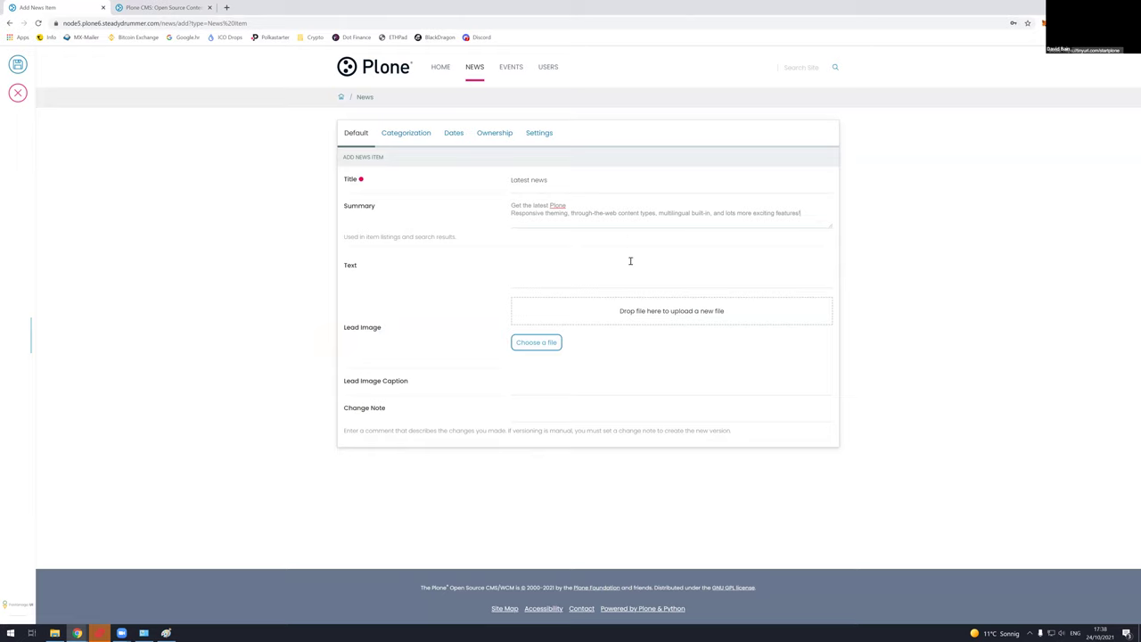
click(589, 269)
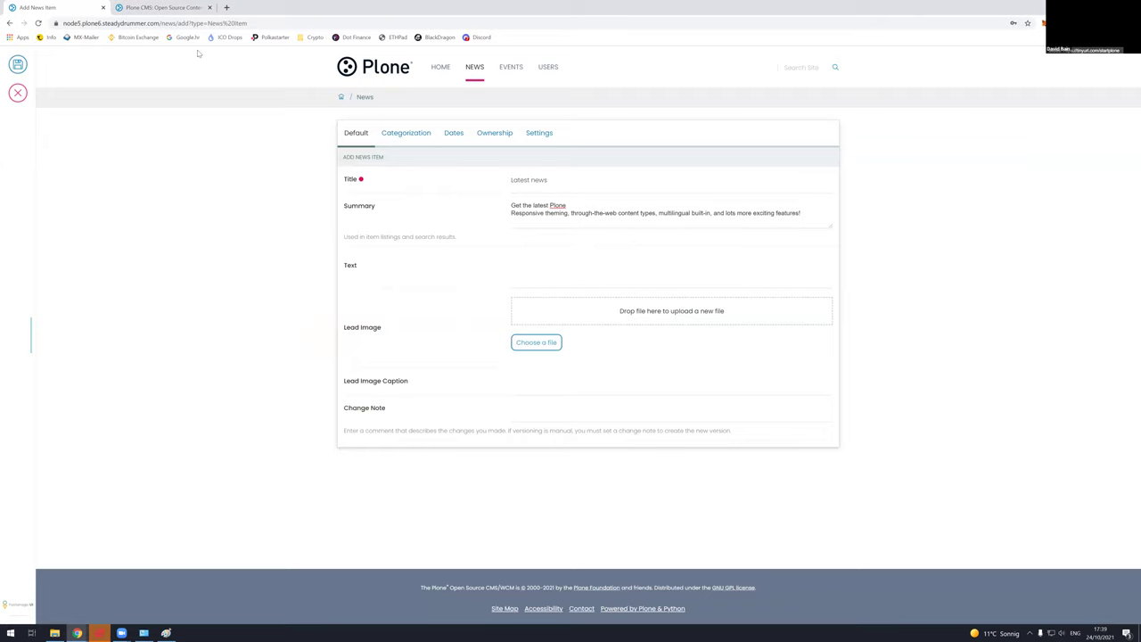
click(164, 7)
click(914, 365)
- Save plone.org's Plone Conference 2021 image as a PNG, then return to the form
right_click(524, 458)
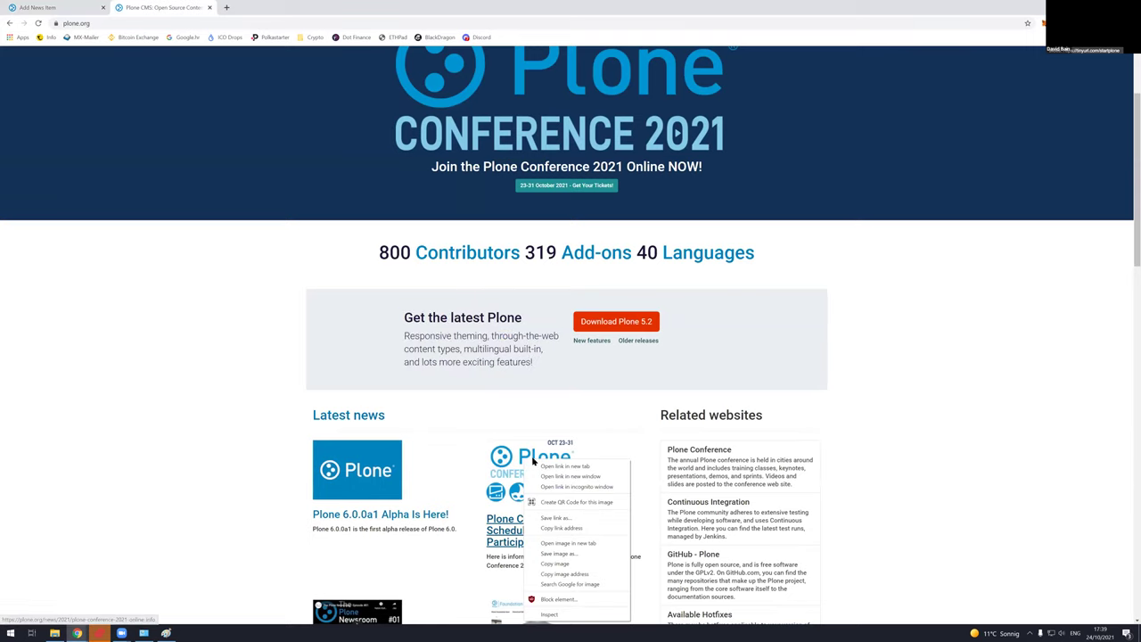
click(574, 553)
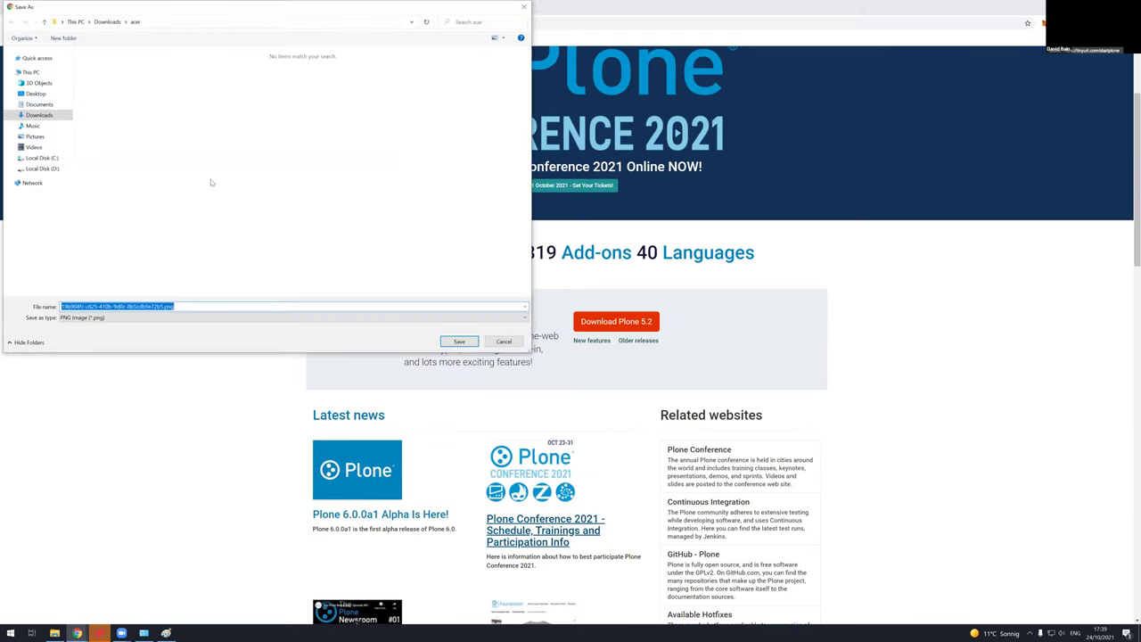
click(472, 342)
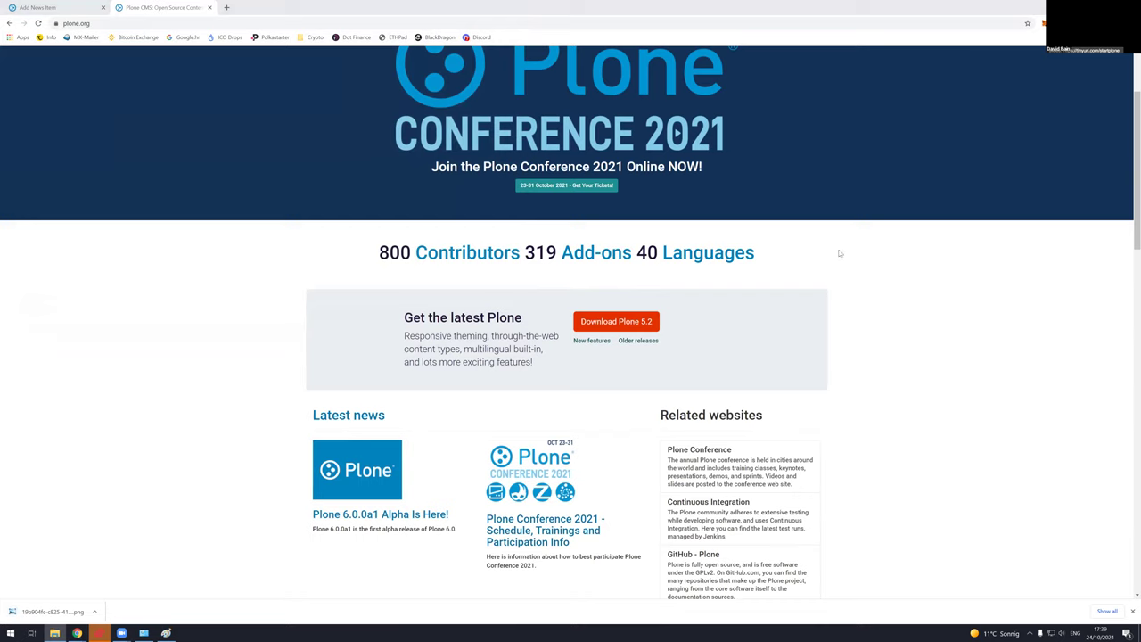
click(75, 7)
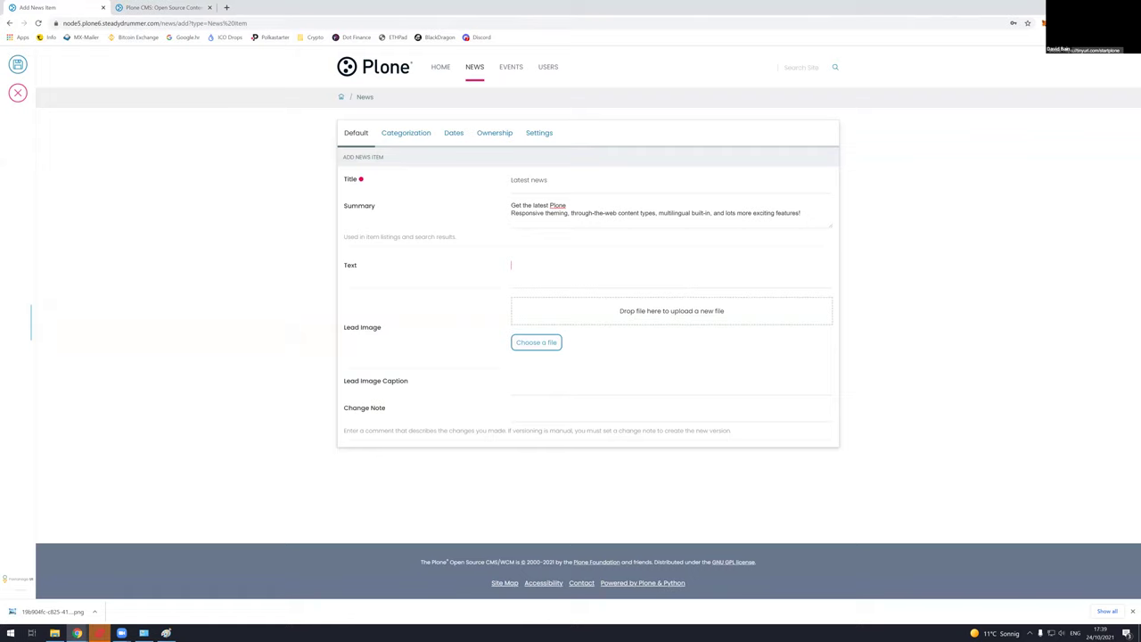
- Drop the downloaded conference PNG into Lead Image, then open the Plone Conference site
drag(1021, 303, 734, 333)
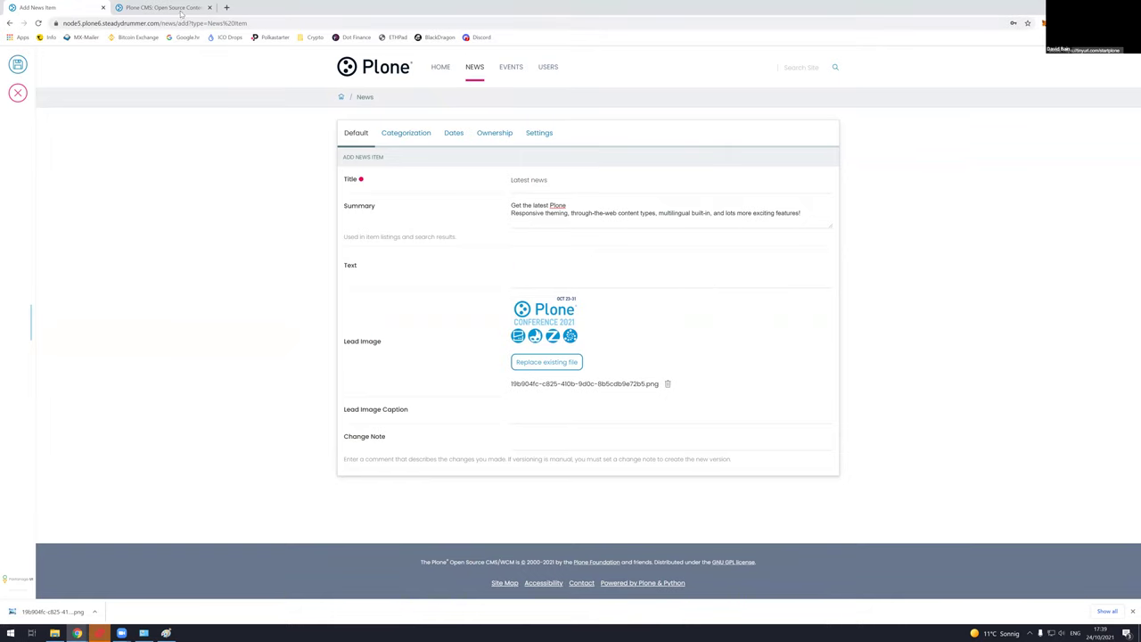
key(ctrl+Tab)
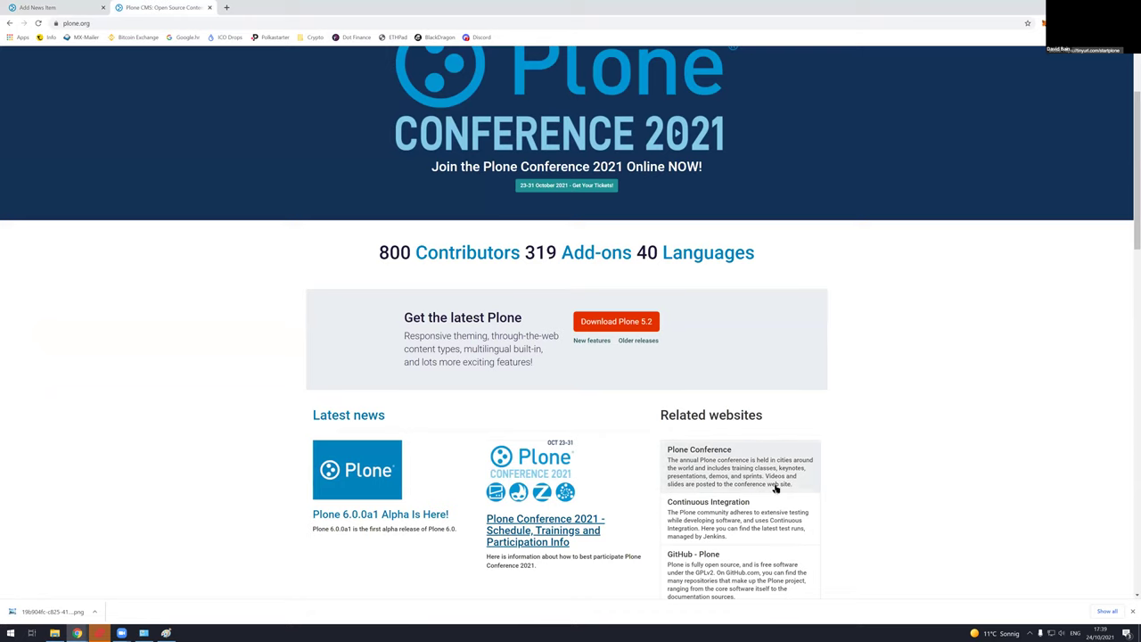
drag(680, 453, 681, 455)
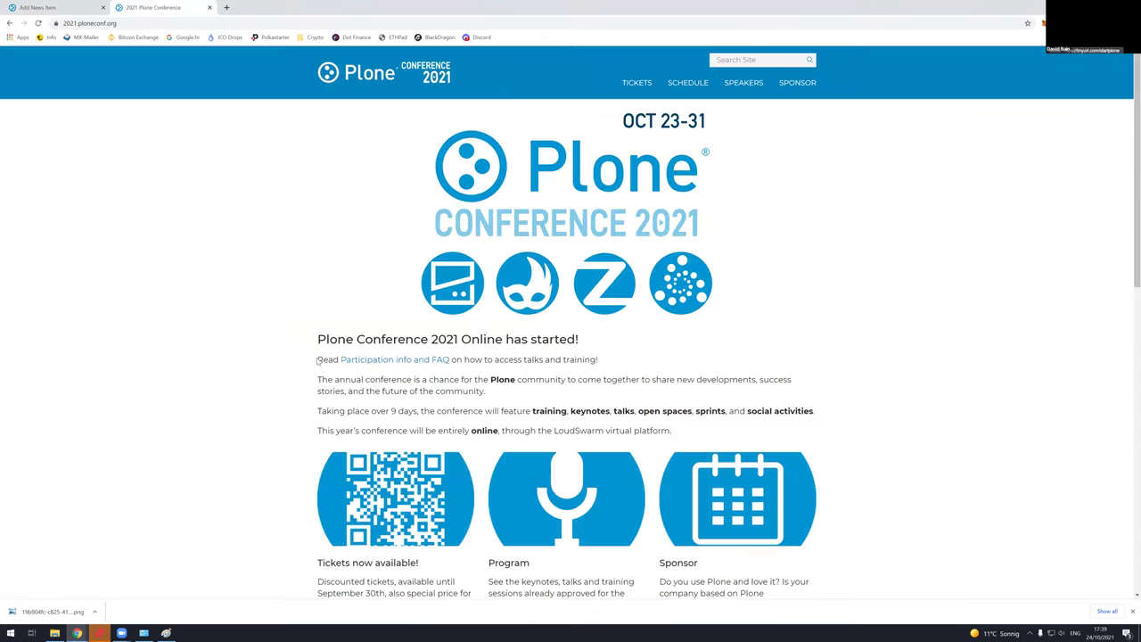
- Paste the four 2021.ploneconf.org intro paragraphs into the news item's Text field
drag(317, 360, 667, 431)
key(ctrl+c)
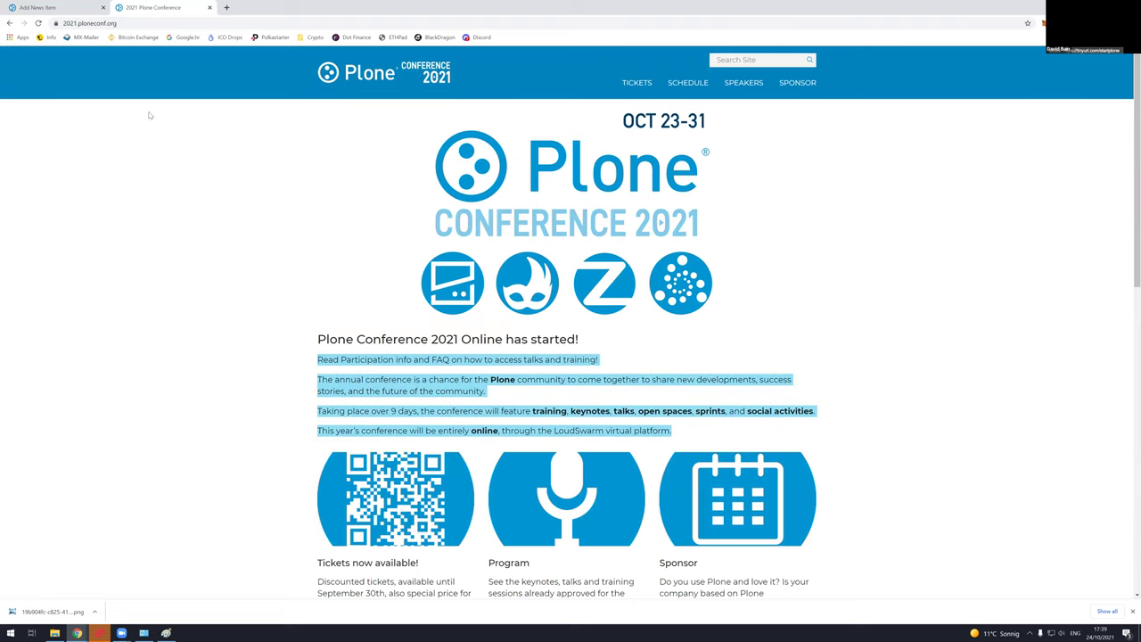
click(25, 5)
click(547, 272)
key(ctrl+v)
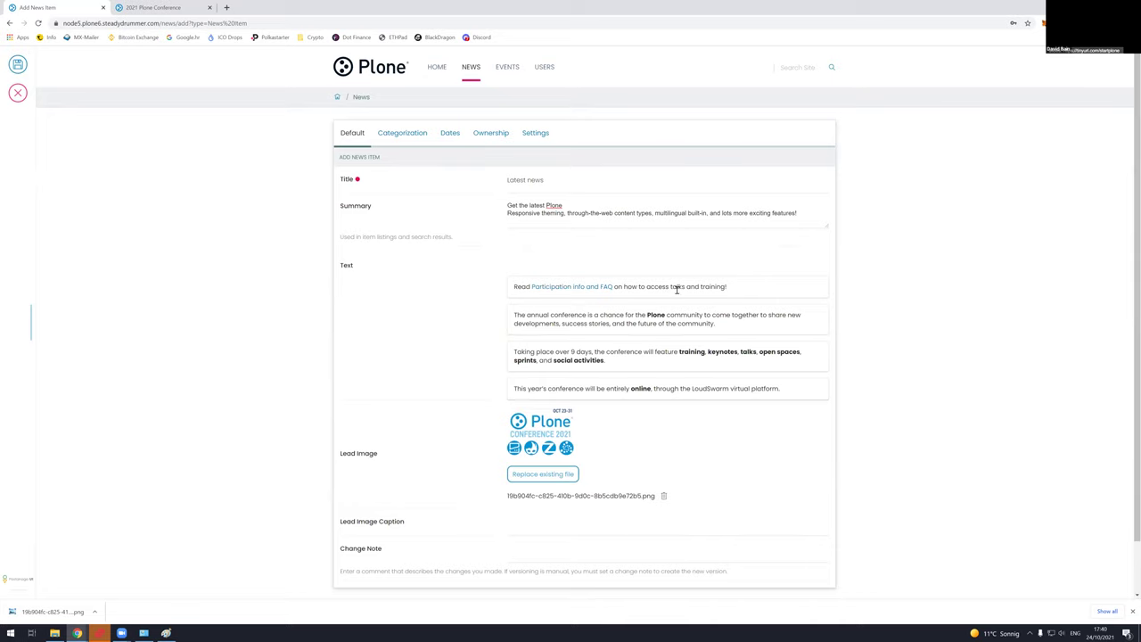
- Strip the callout styling so the pasted conference paragraphs become plain text
drag(734, 288, 638, 287)
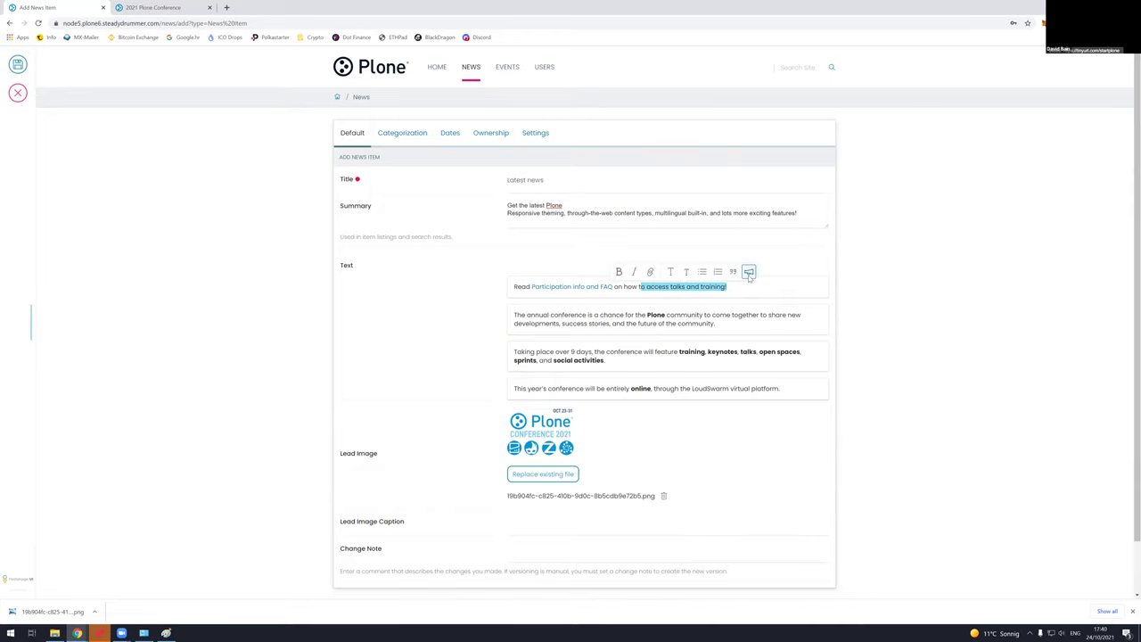
click(749, 272)
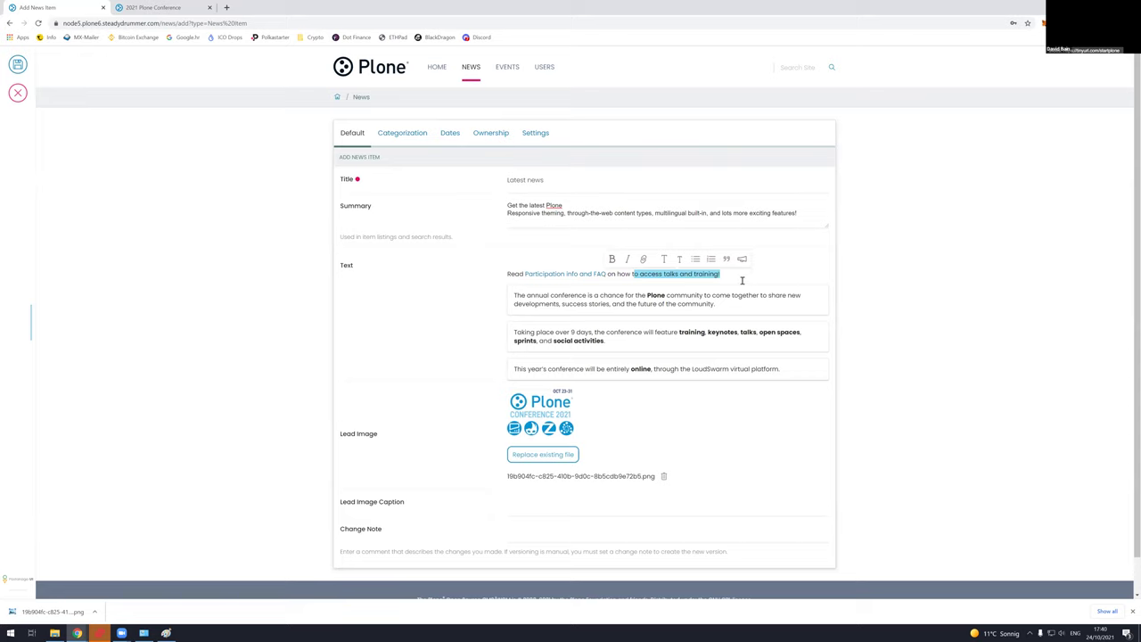
click(860, 305)
triple_click(730, 301)
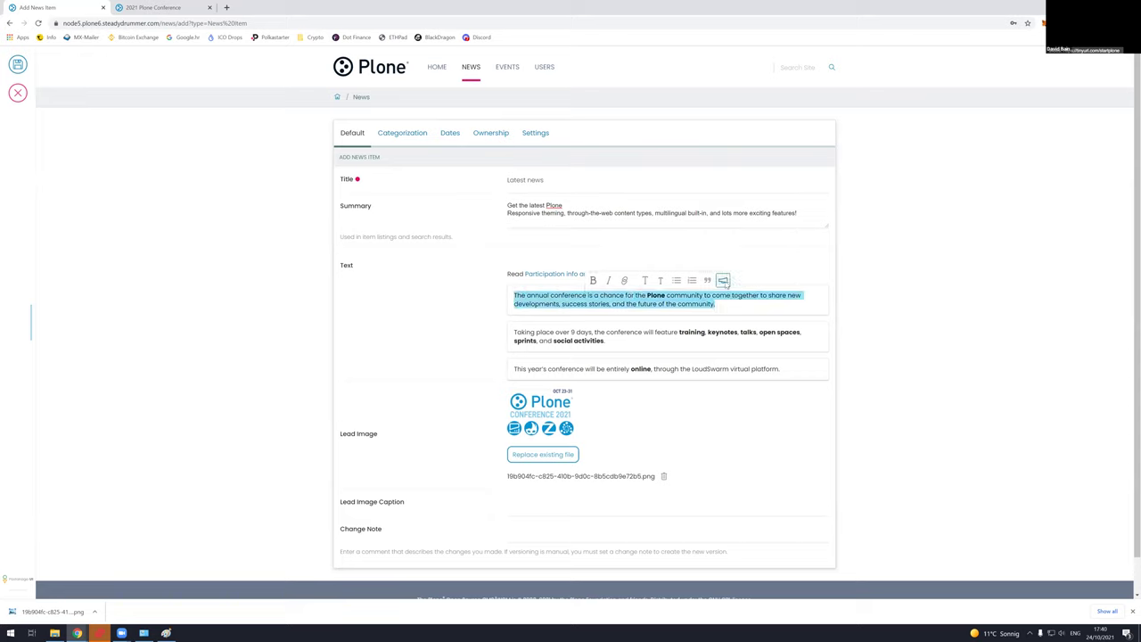
click(723, 281)
triple_click(528, 312)
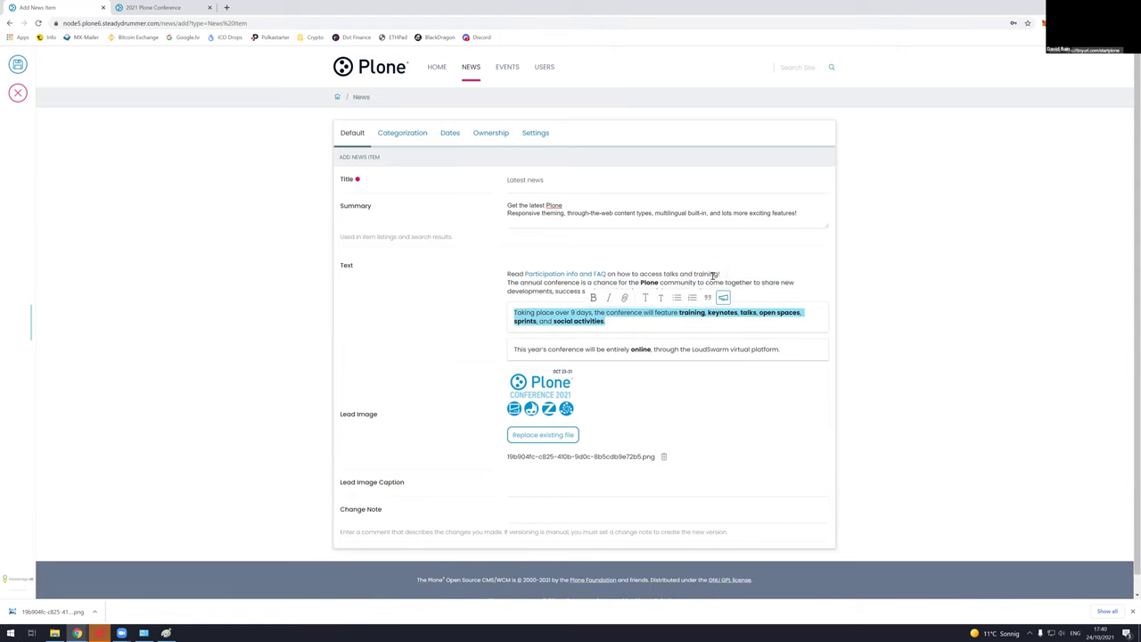
click(725, 299)
drag(797, 333, 829, 302)
click(714, 294)
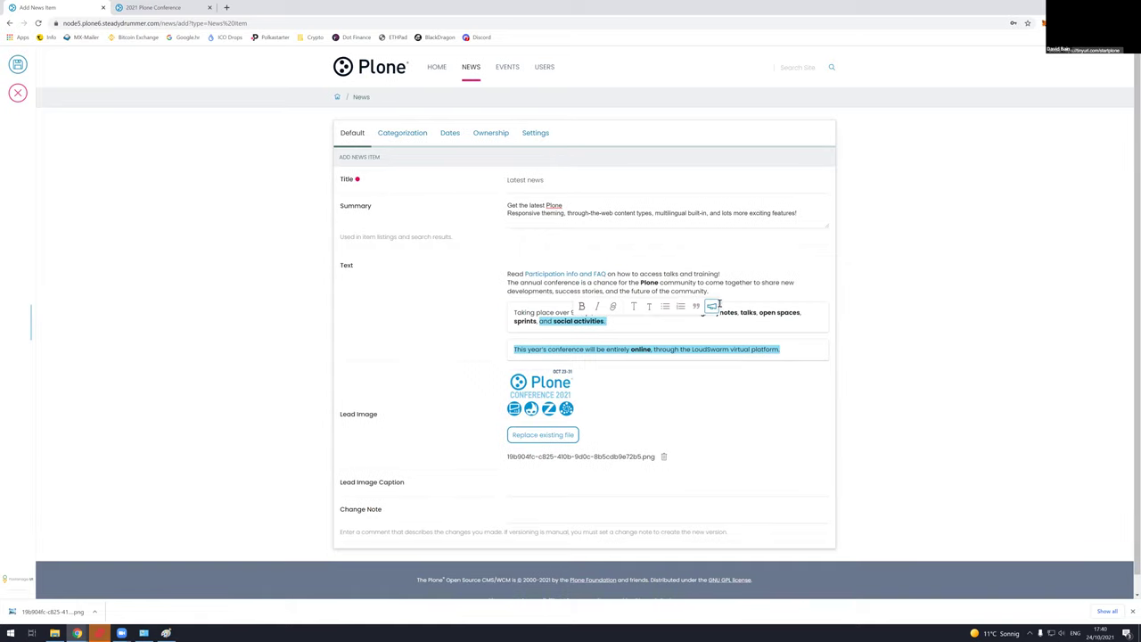
click(714, 306)
click(792, 319)
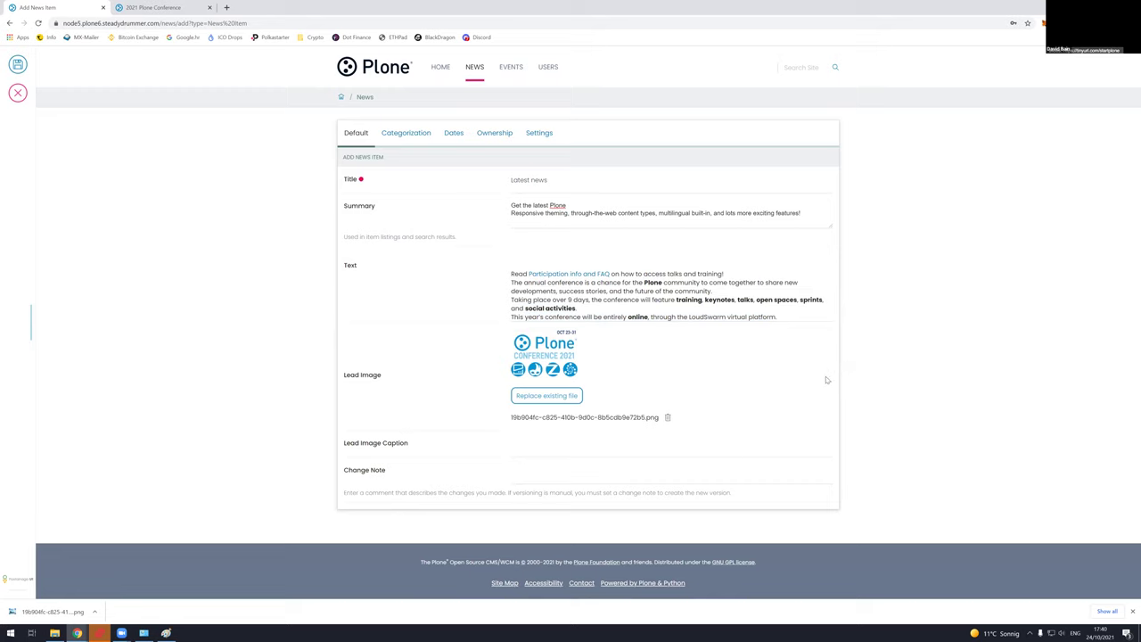
- Insert paragraph breaks after the first line and after '…future of the community.'
triple_click(728, 269)
click(728, 270)
key(Return)
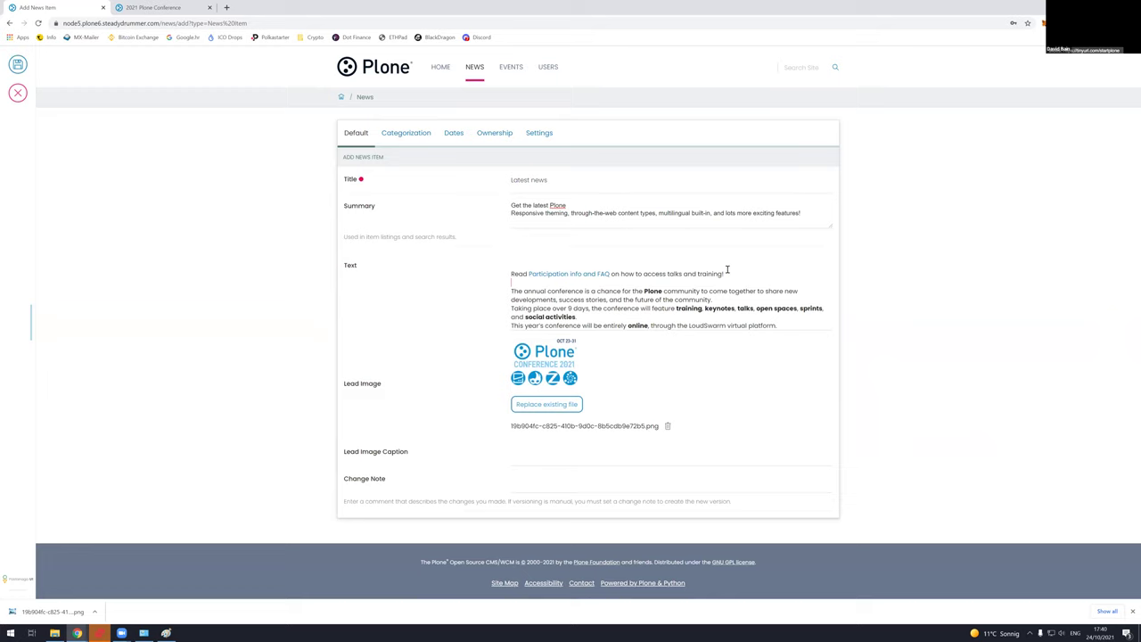
click(726, 301)
key(Return)
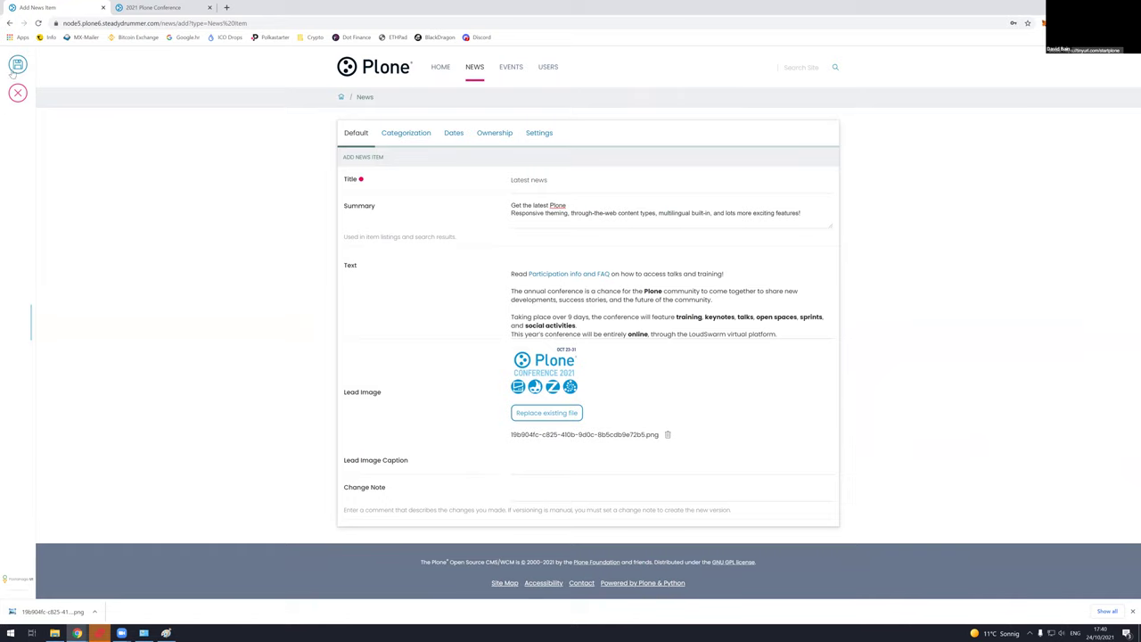
- Save Latest news, start a second empty News Item inside it, and return to the conference site
click(17, 65)
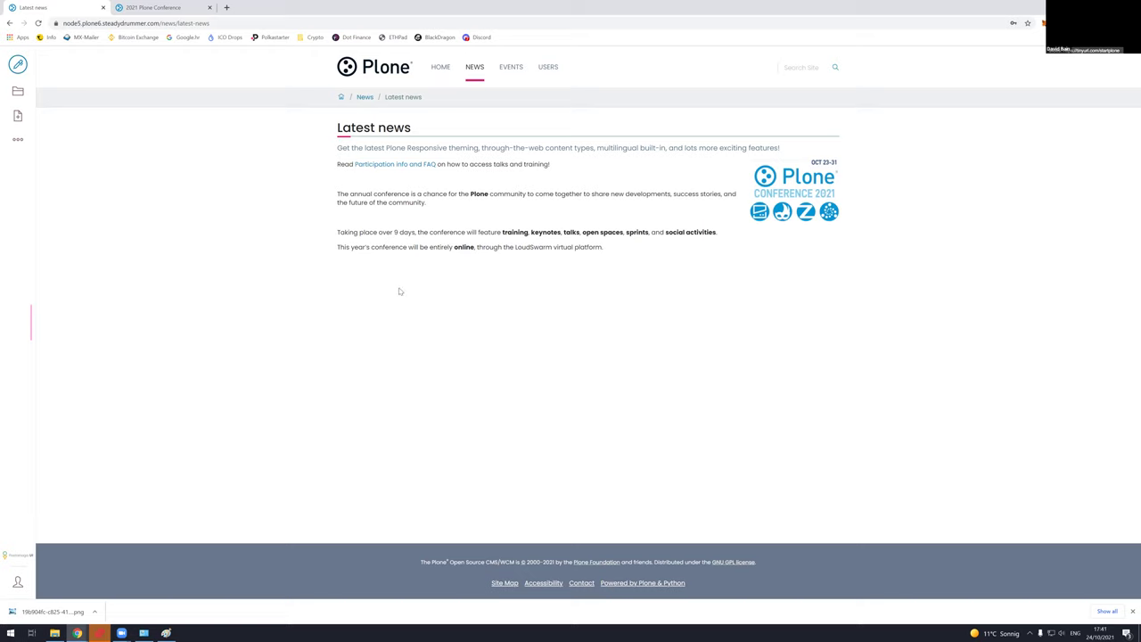
click(20, 118)
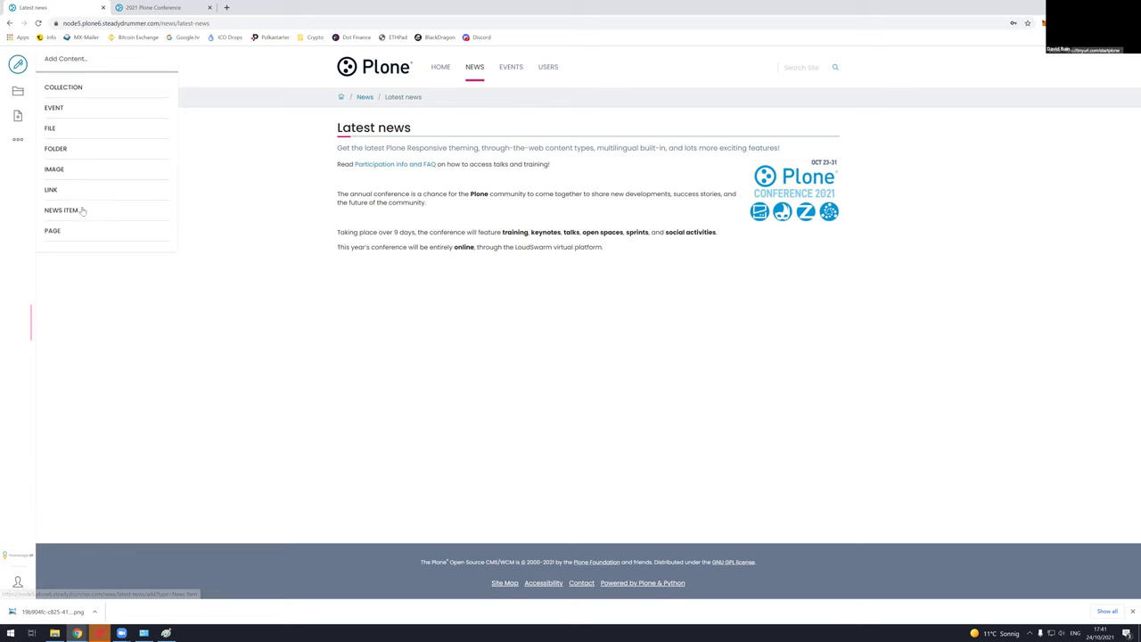
click(84, 210)
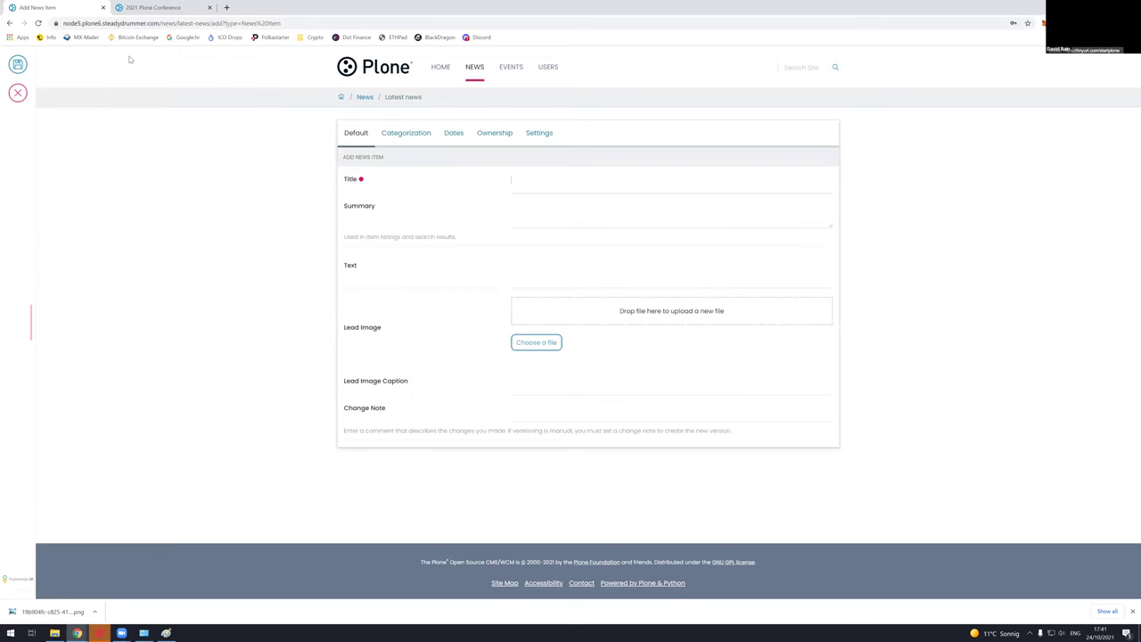
click(145, 7)
- Fill Summary with the conference Program description and move the word 'Program' into Title
click(550, 334)
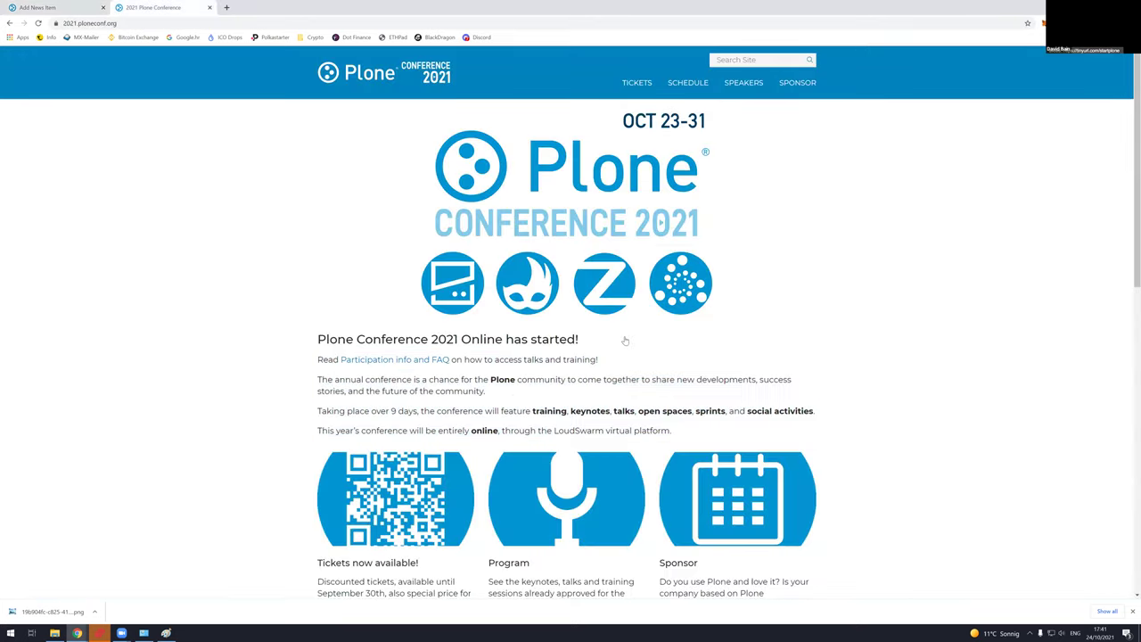
scroll(535, 334, down, 3)
drag(499, 330, 587, 381)
key(ctrl+c)
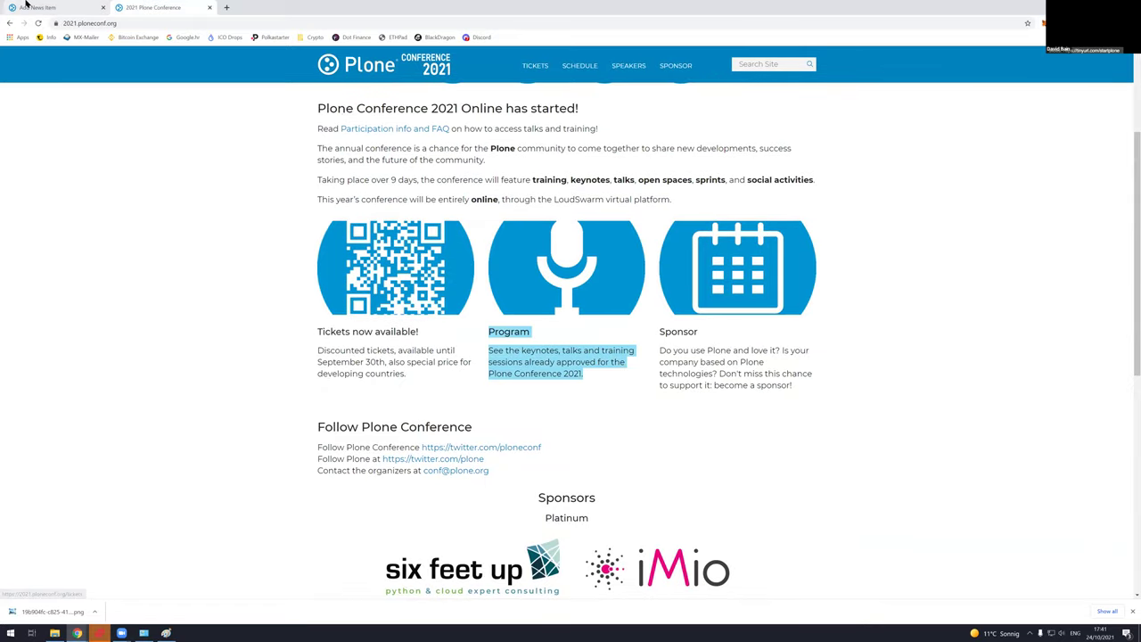
click(40, 7)
key(ctrl+v)
double_click(523, 205)
key(ctrl+x)
click(529, 182)
key(ctrl+v)
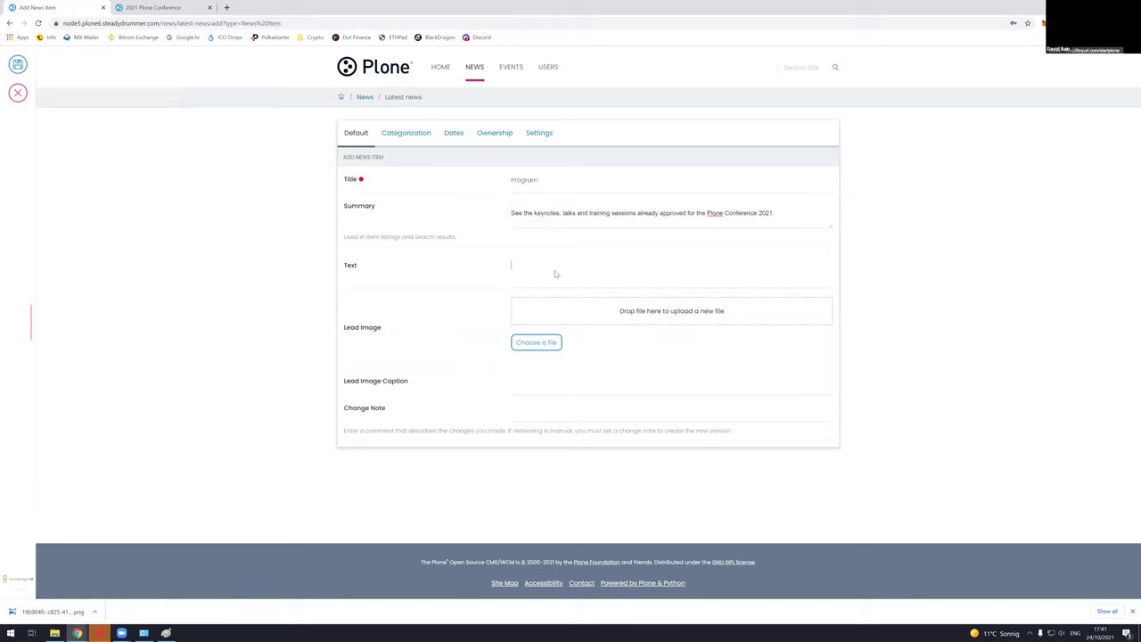
- Copy the two sponsorship paragraphs from the conference site into the Text field
click(153, 7)
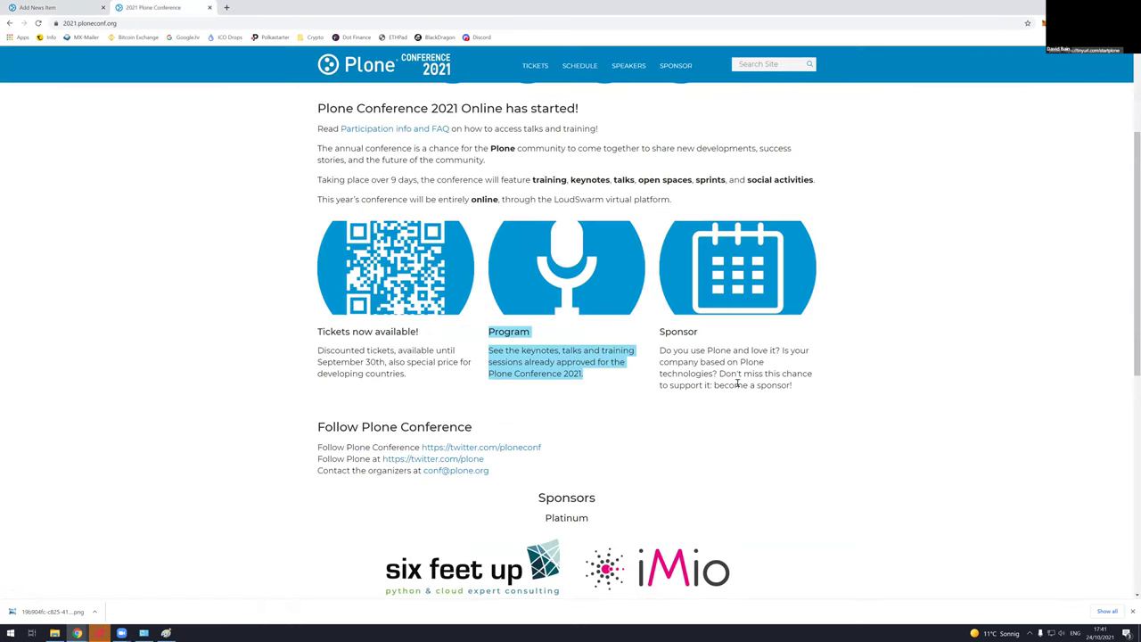
scroll(653, 368, up, 5)
drag(657, 409, 303, 375)
key(ctrl+c)
click(54, 7)
click(602, 285)
key(ctrl+v)
- Remove the callout style from the pasted text and save the Program news item
drag(509, 273, 494, 296)
click(726, 257)
click(726, 257)
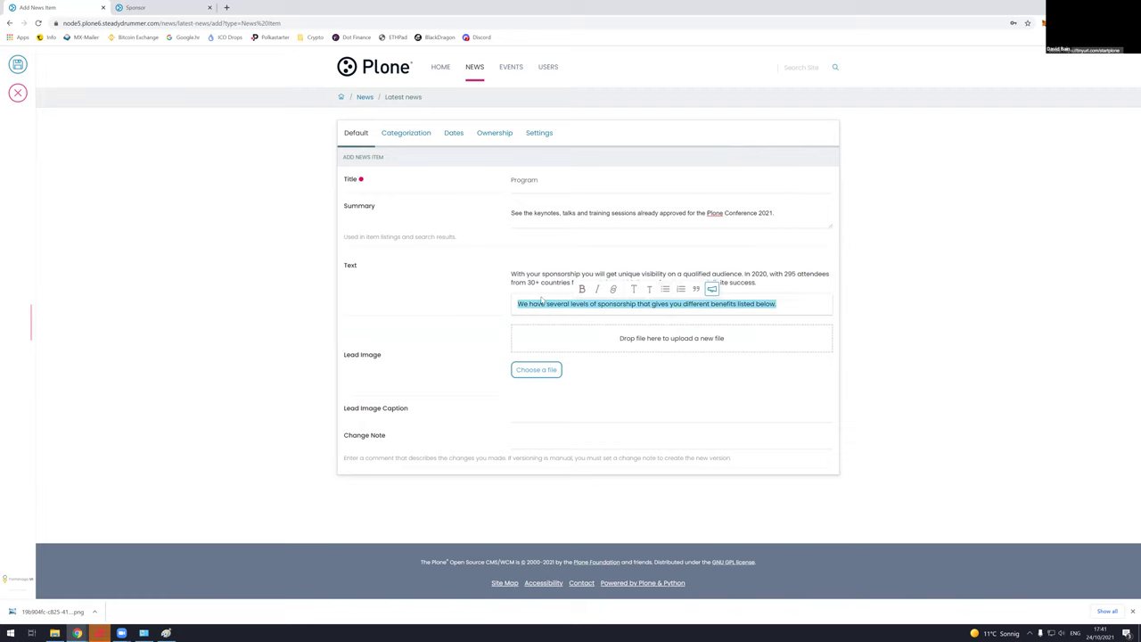
click(711, 289)
click(893, 304)
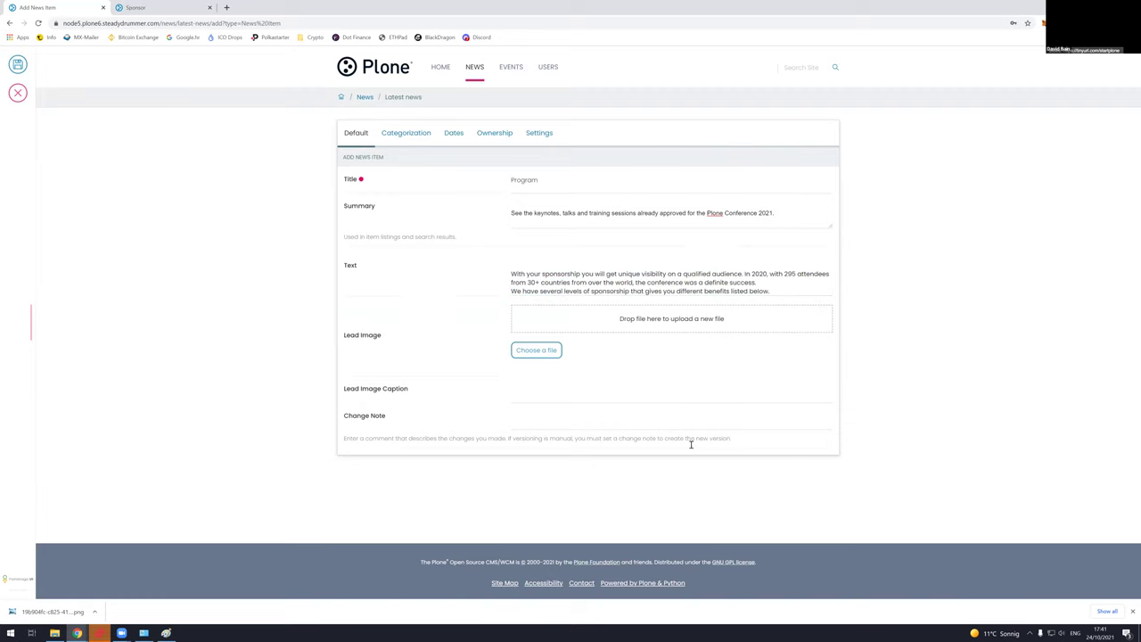
click(18, 65)
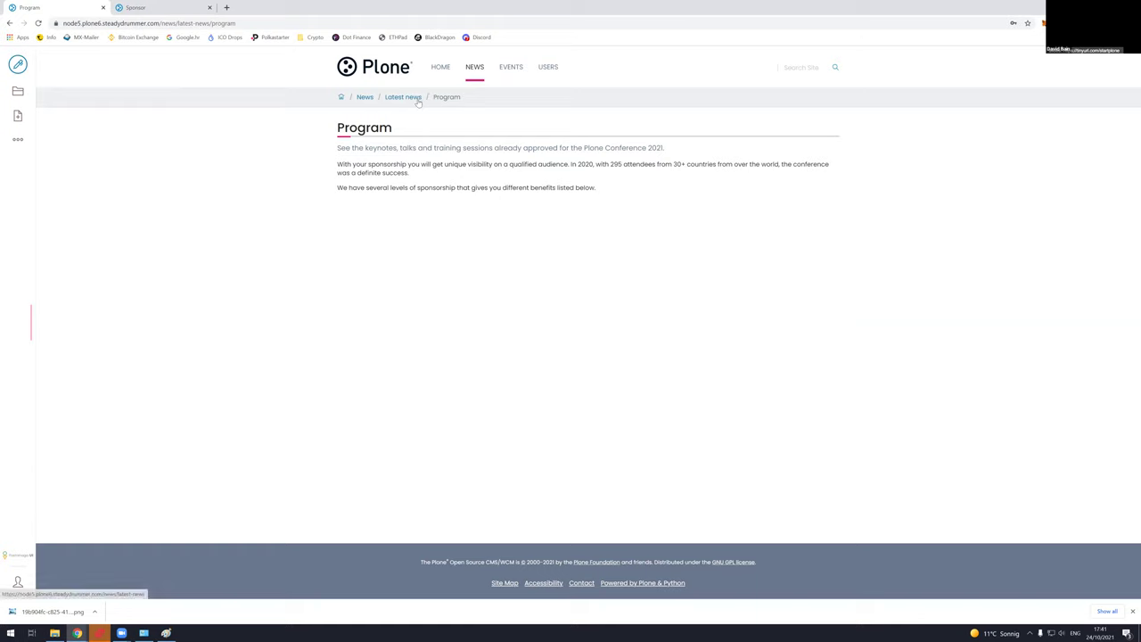
- Go to the site home page and put it in edit mode
click(342, 99)
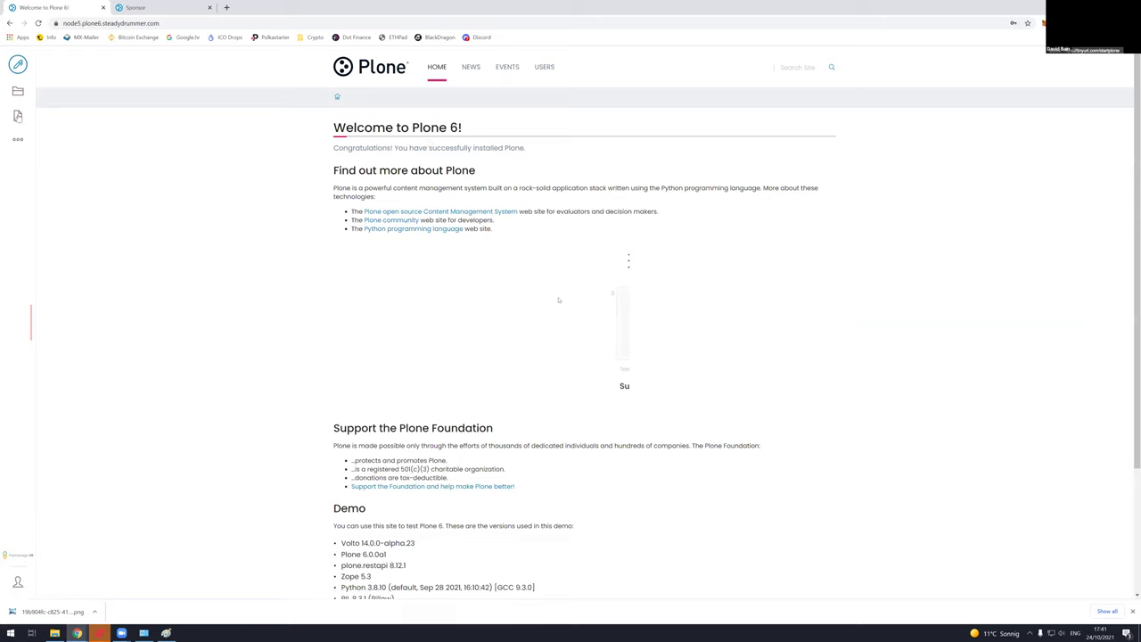
click(18, 116)
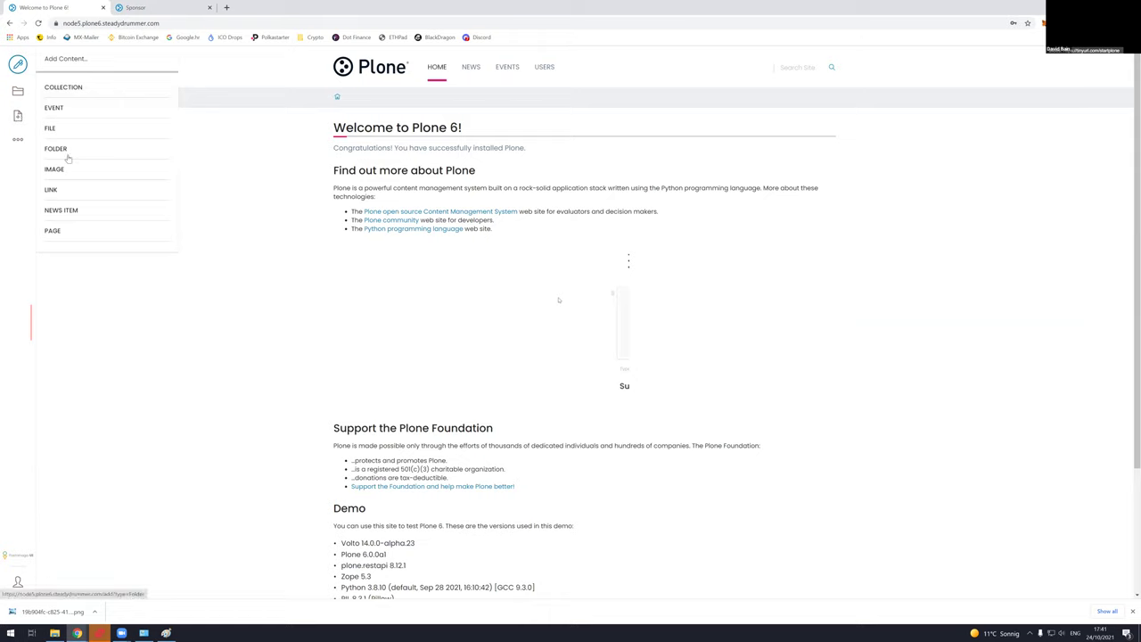
click(20, 66)
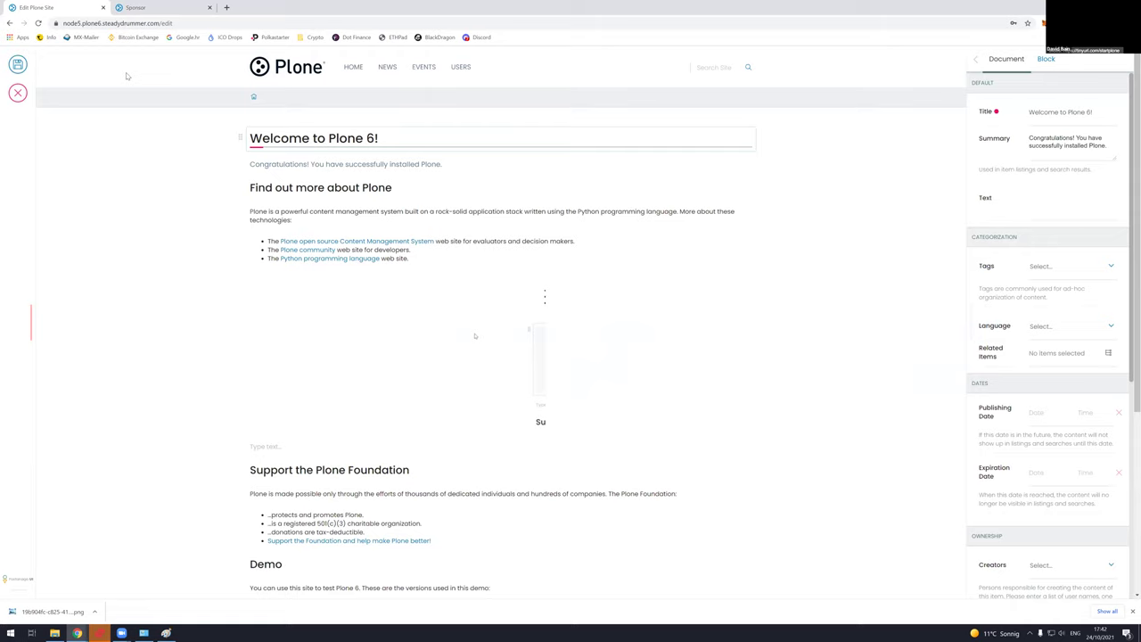
- Add a new empty block after the intro paragraph ending 'technologies:'
click(315, 220)
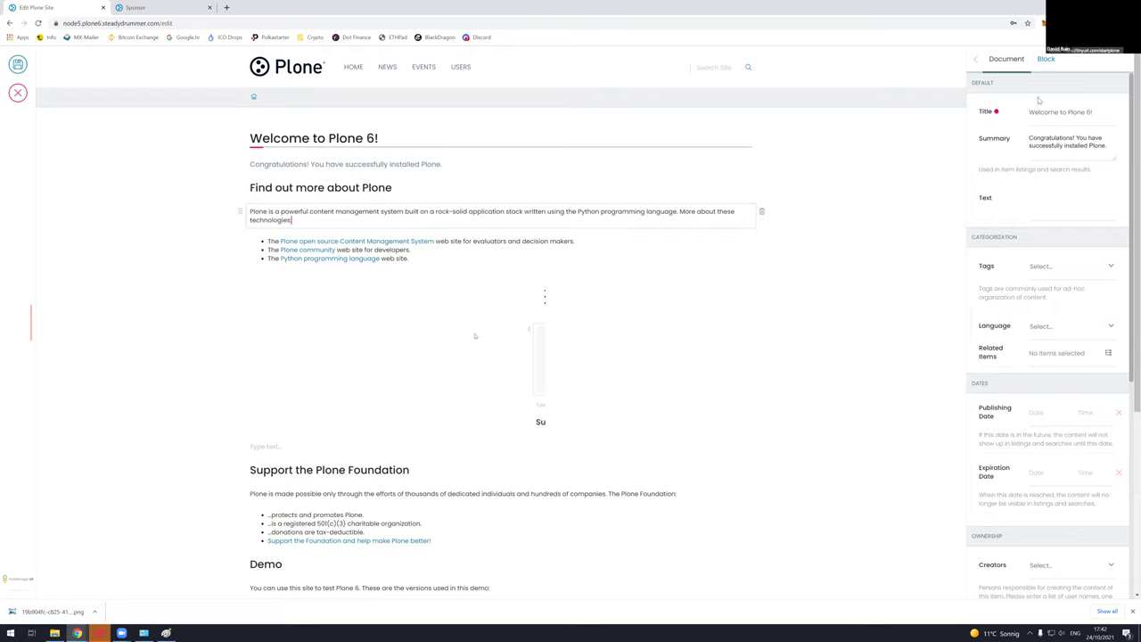
click(1052, 63)
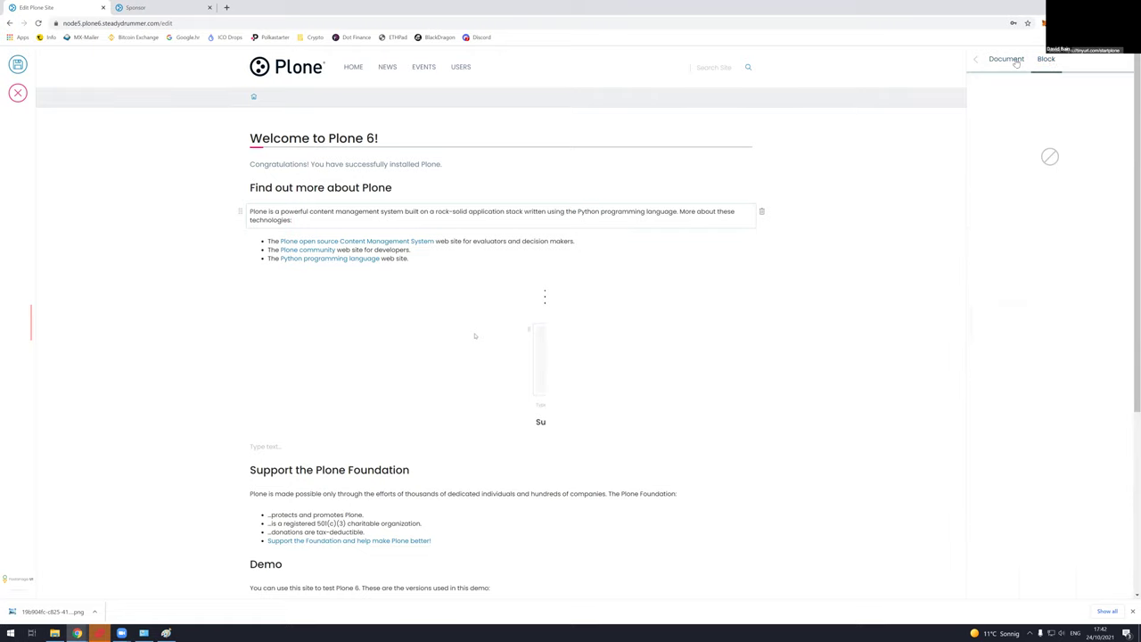
click(1016, 63)
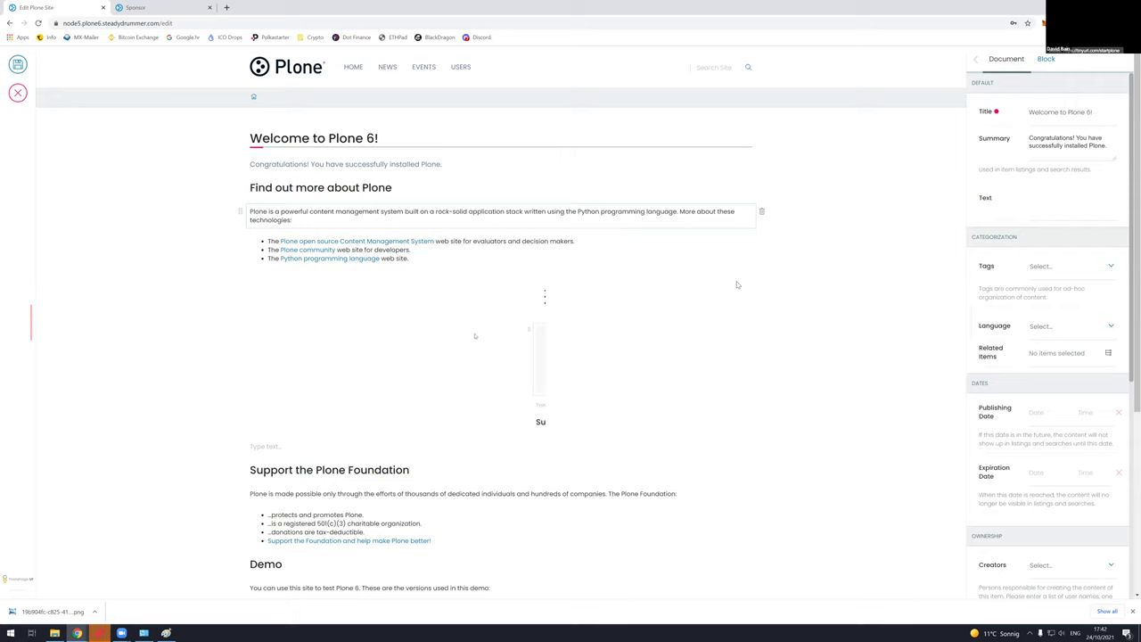
click(339, 221)
key(Return)
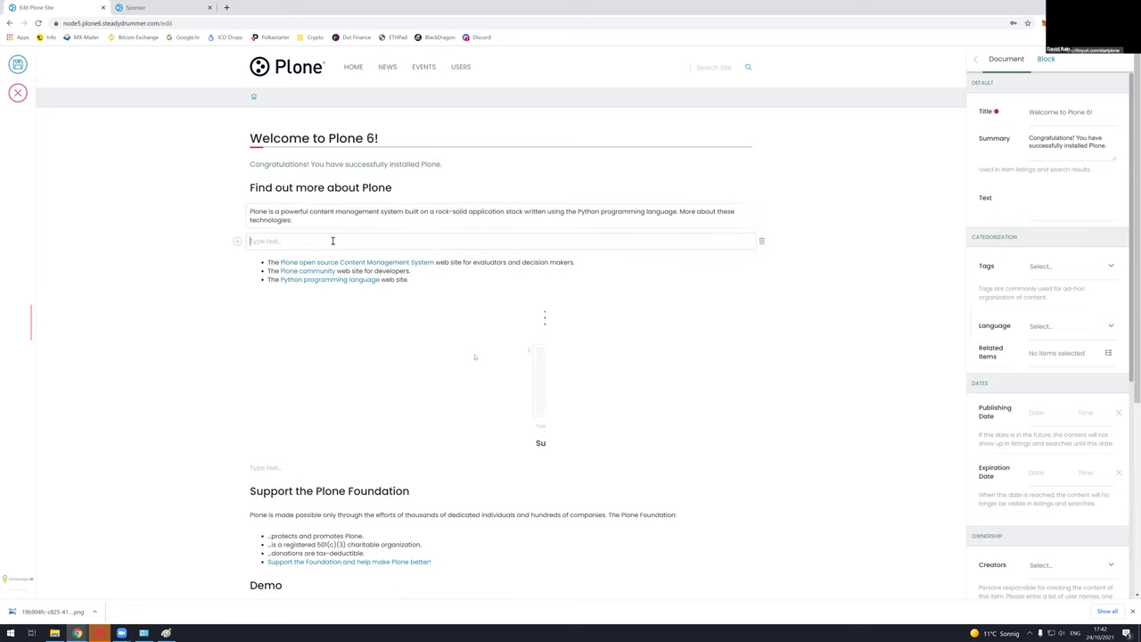
- Turn the empty block into a Listing block using the Summary variation
click(238, 242)
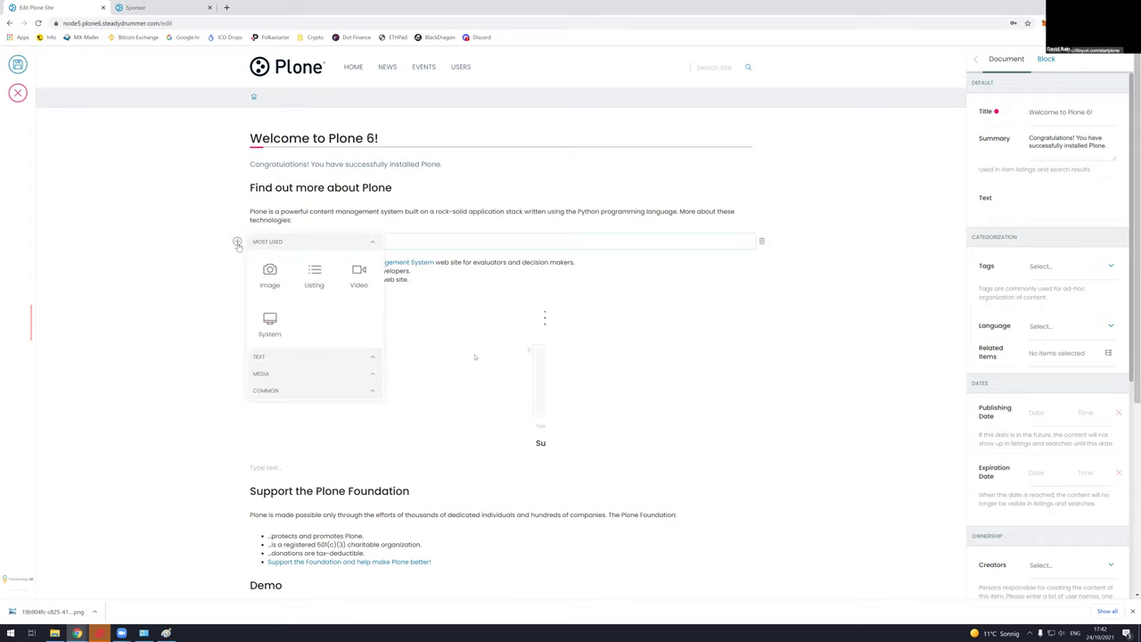
click(316, 274)
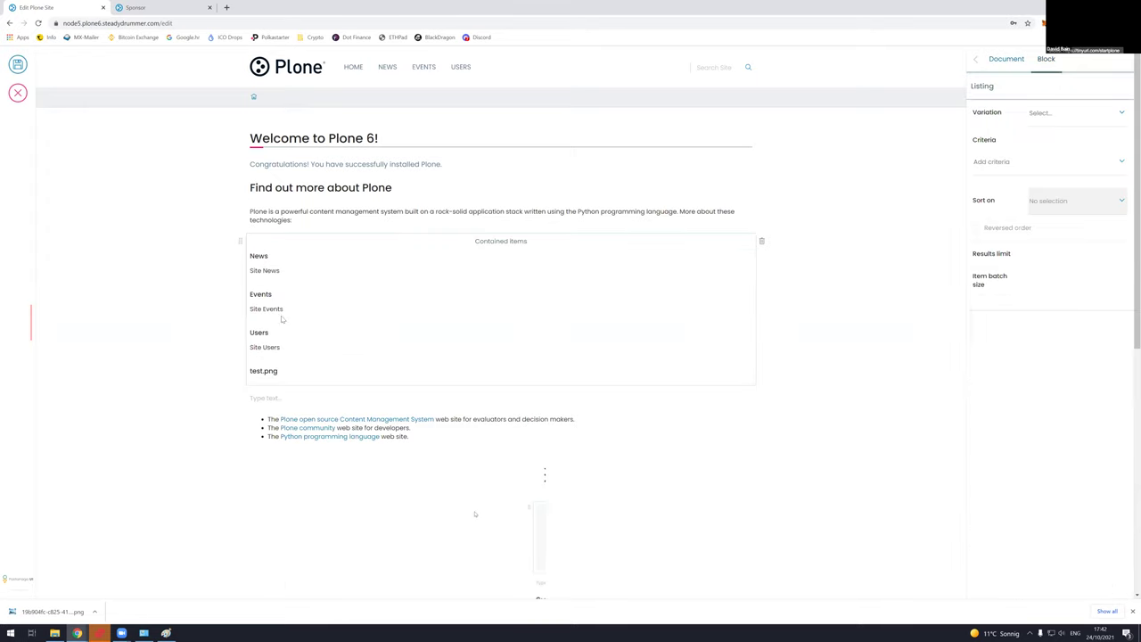
scroll(303, 344, down, 1)
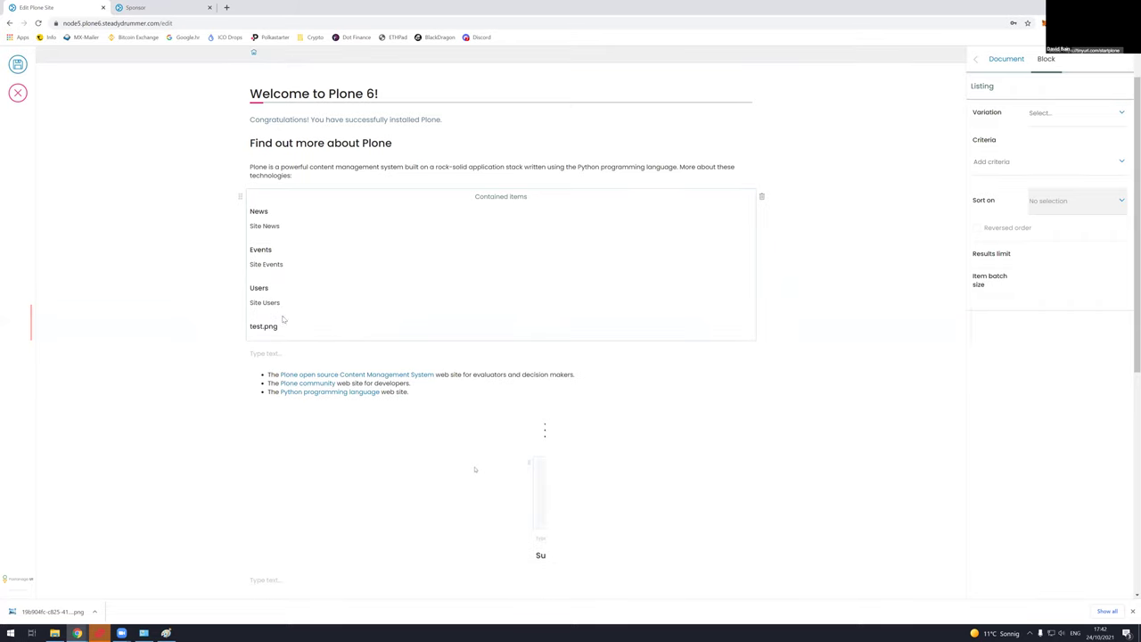
drag(269, 211, 249, 213)
click(266, 211)
click(1075, 115)
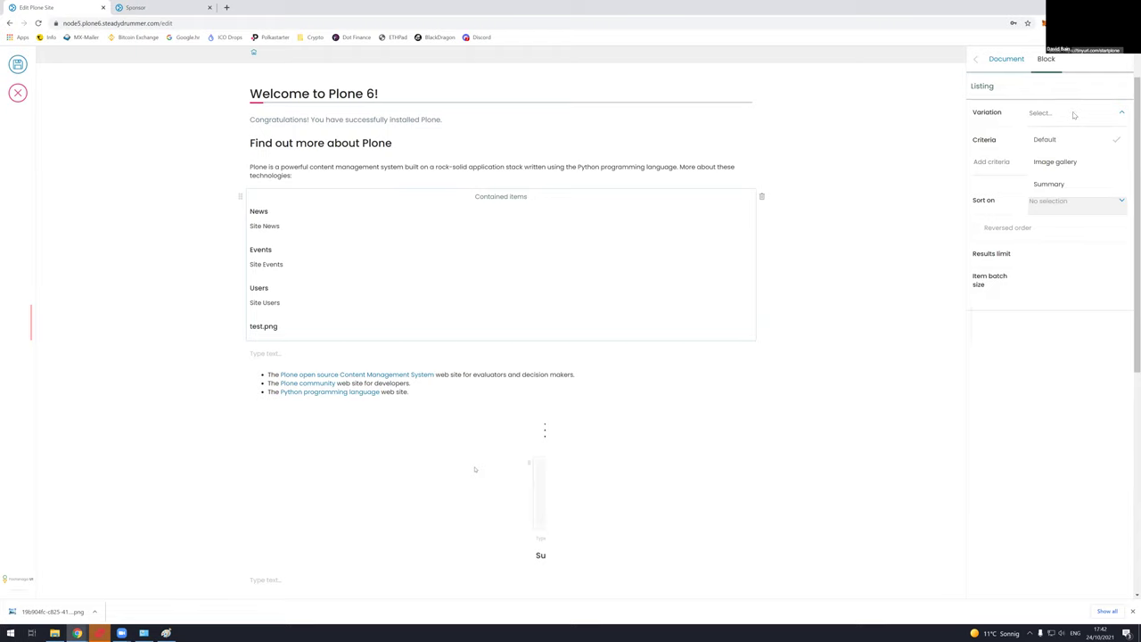
click(1063, 186)
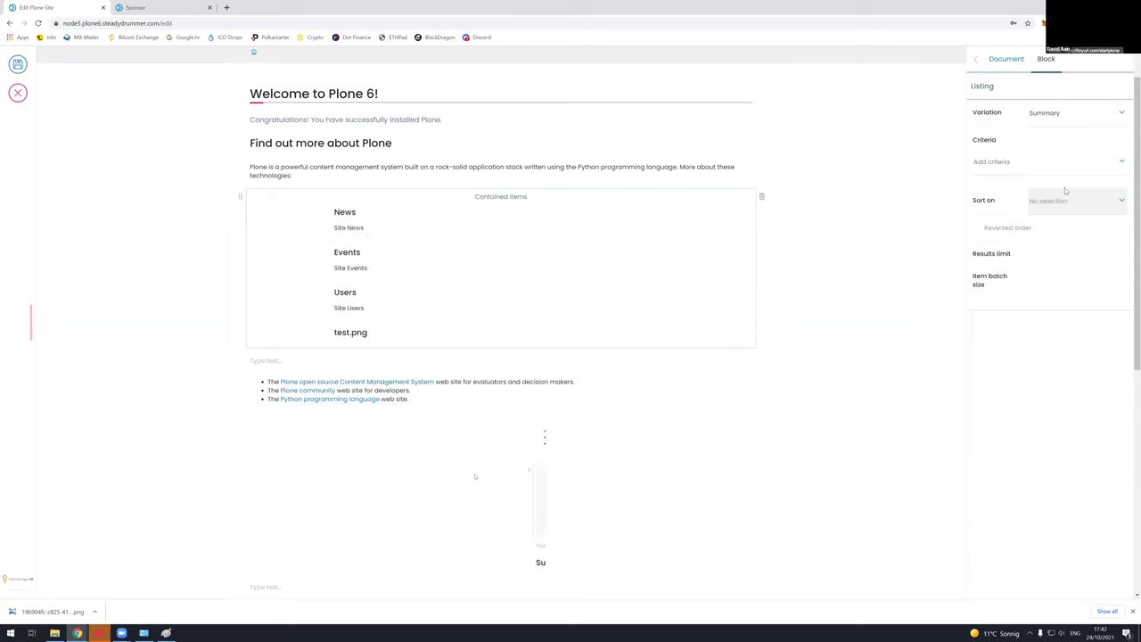
click(1061, 114)
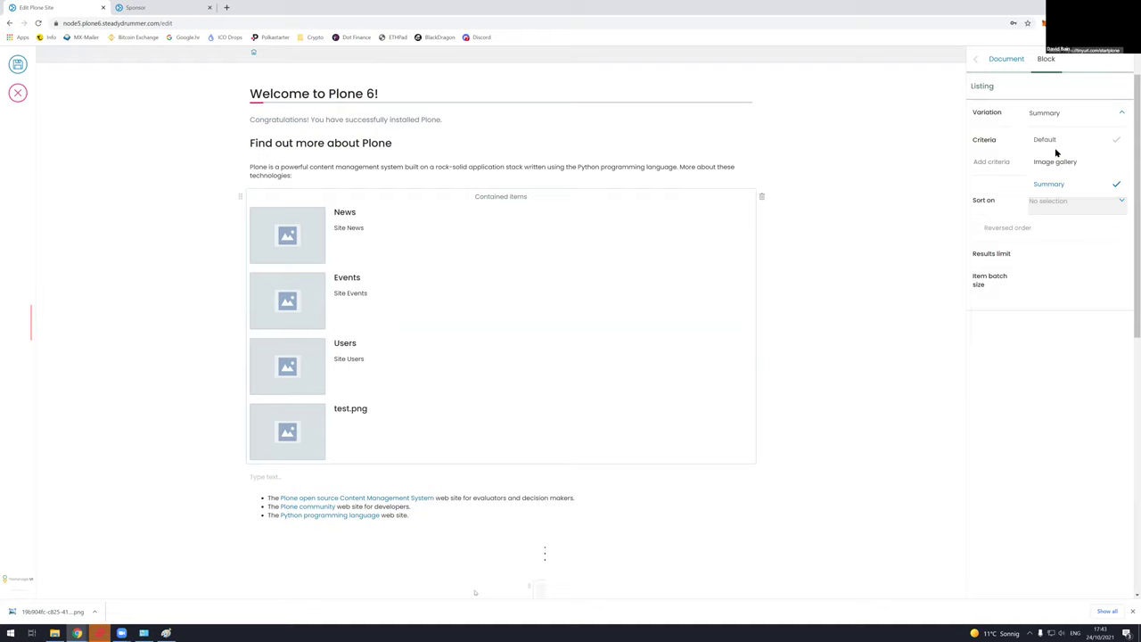
- Add a Type criterion to the listing, matching News Item
click(981, 167)
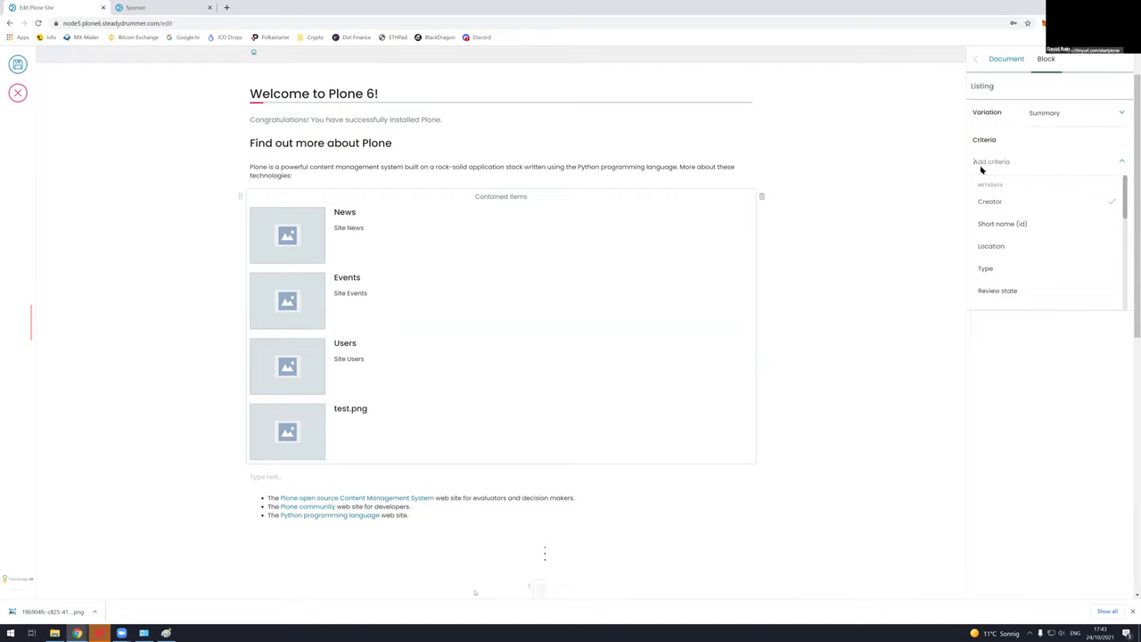
click(989, 270)
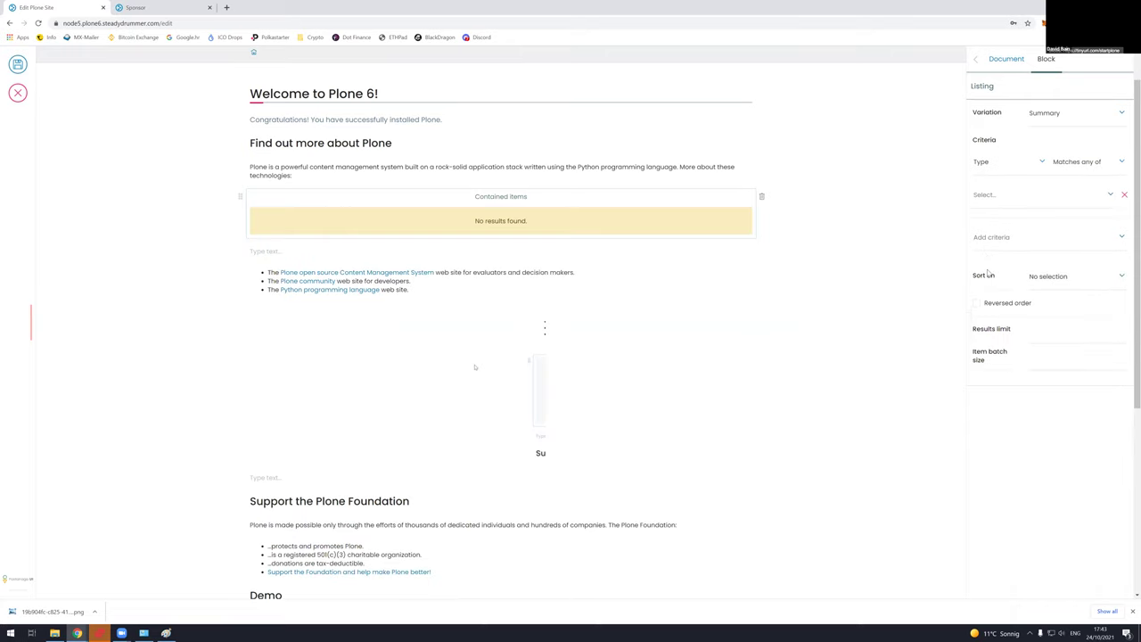
click(1079, 163)
click(1013, 200)
scroll(991, 303, down, 2)
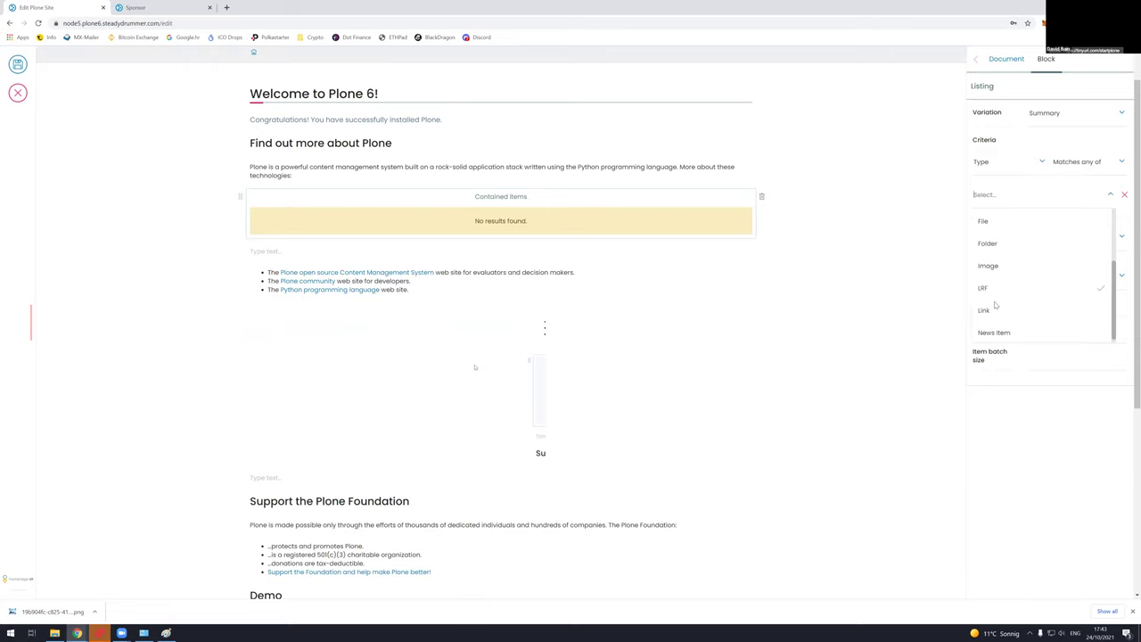
click(995, 333)
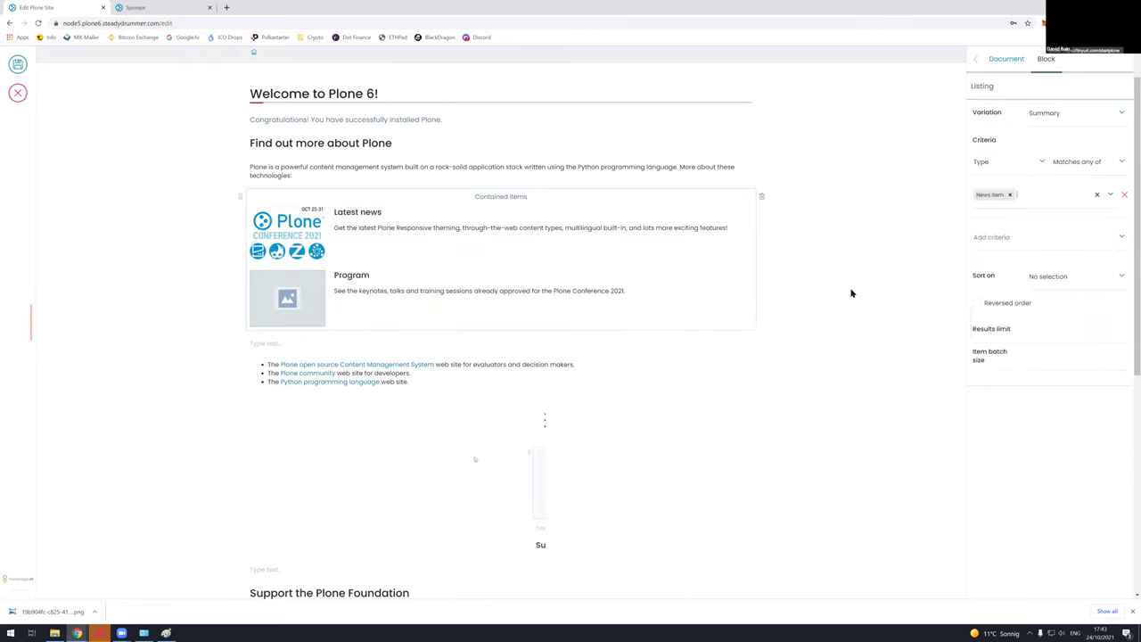
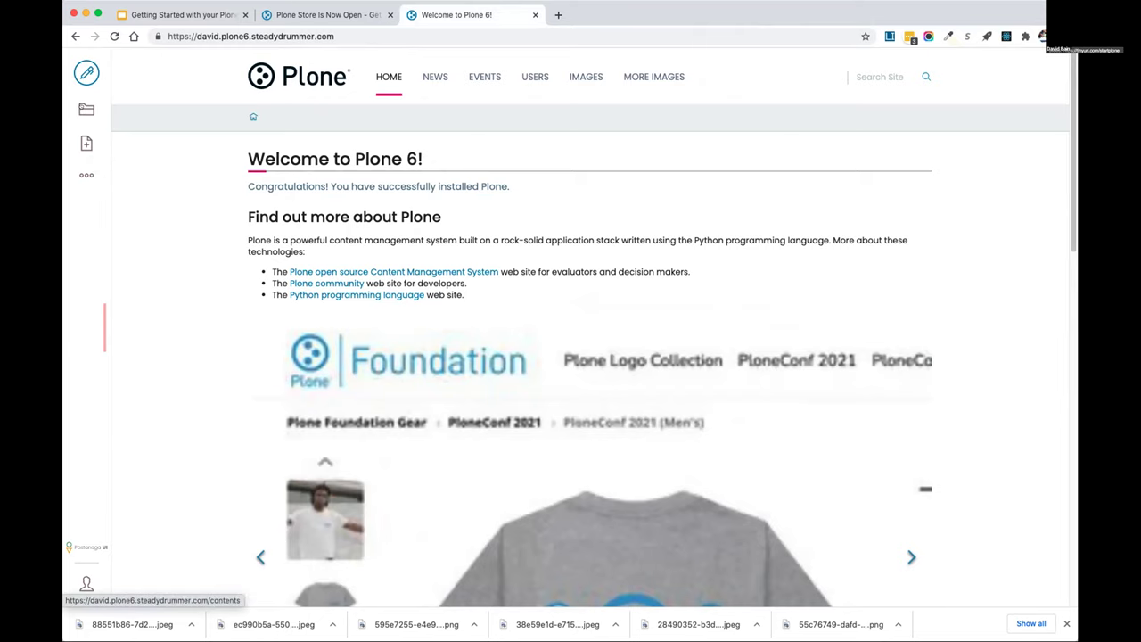
- Add a new folder titled 'Board' from the site root contents
click(87, 109)
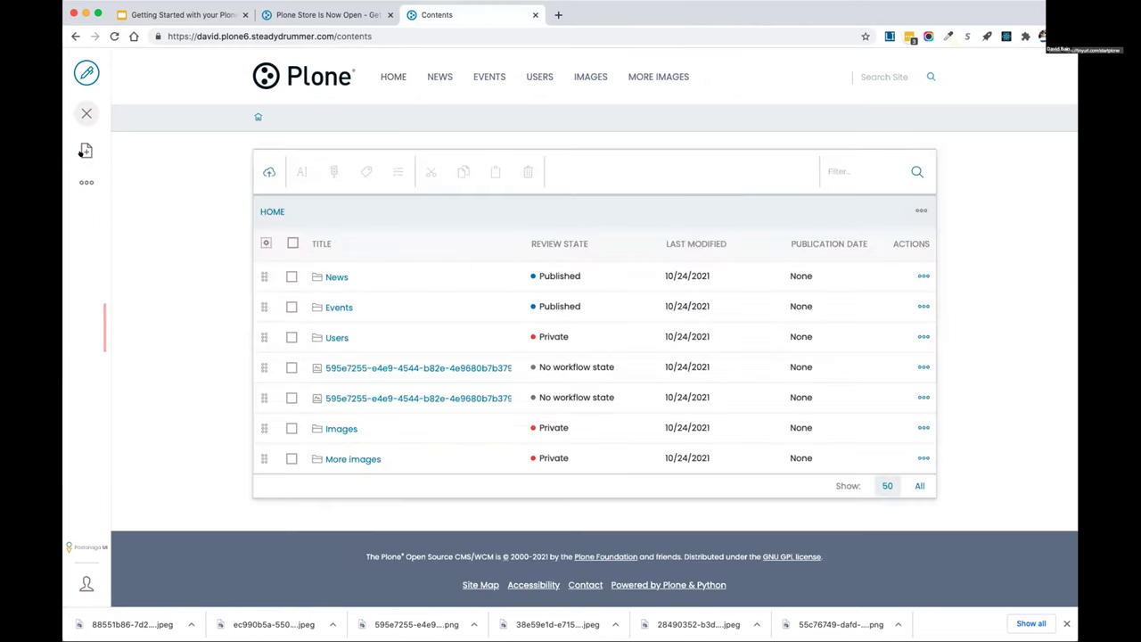
click(85, 151)
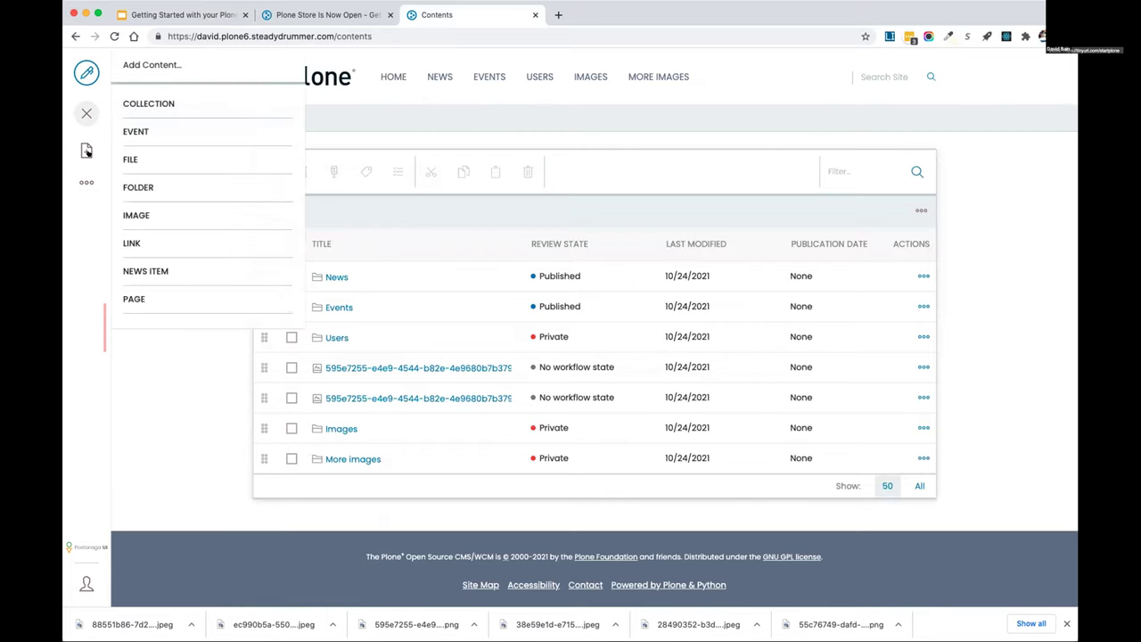
click(125, 188)
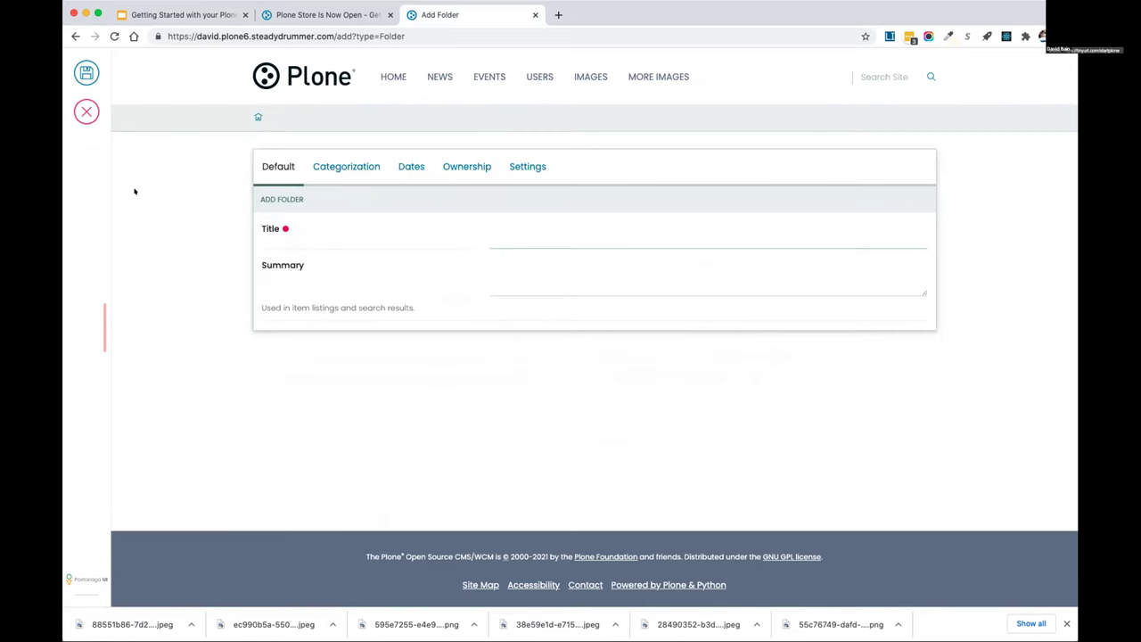
text(Board)
- Exclude the Board folder from navigation in its settings and save it
click(530, 166)
click(265, 299)
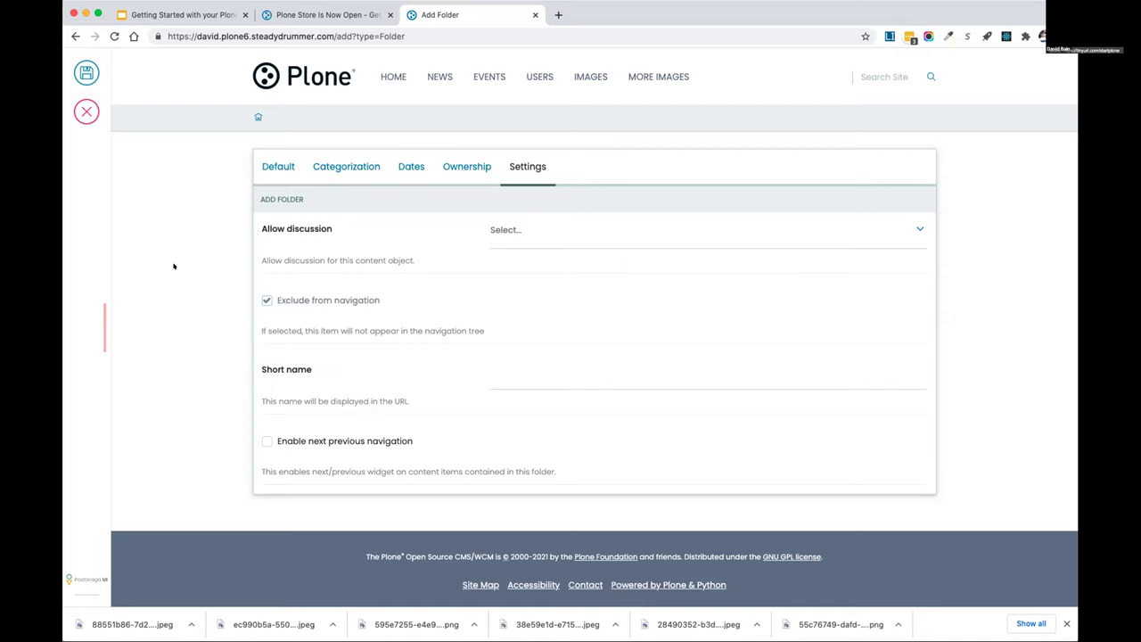
click(86, 73)
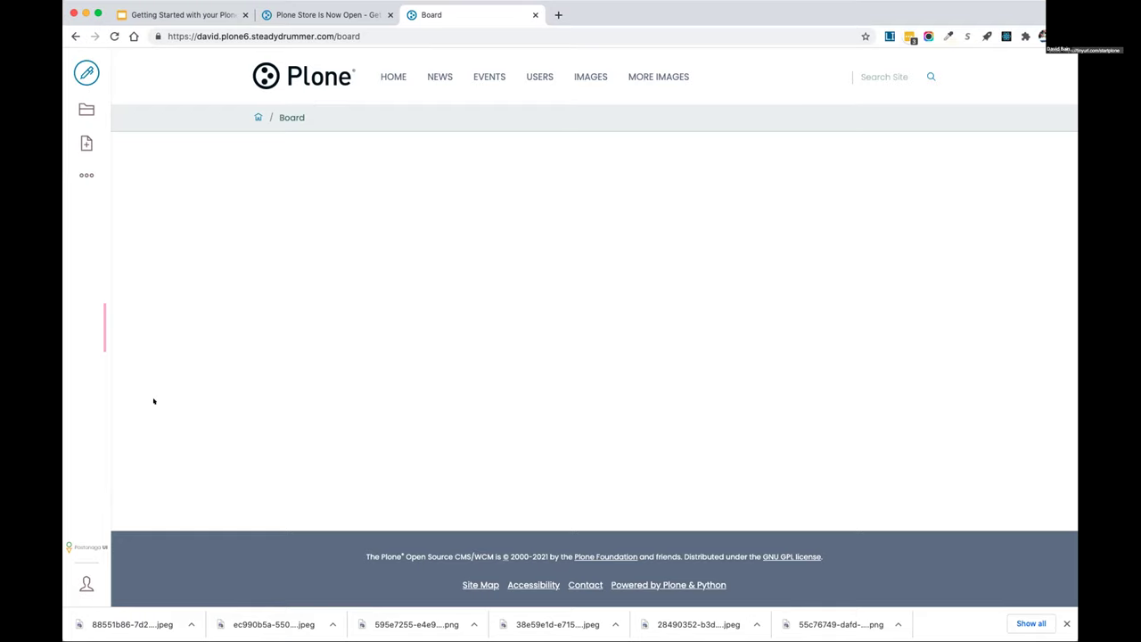
click(80, 579)
- In Site Setup, enter a new group titled 'Board Members' with groupname 'boardmembers'
click(174, 577)
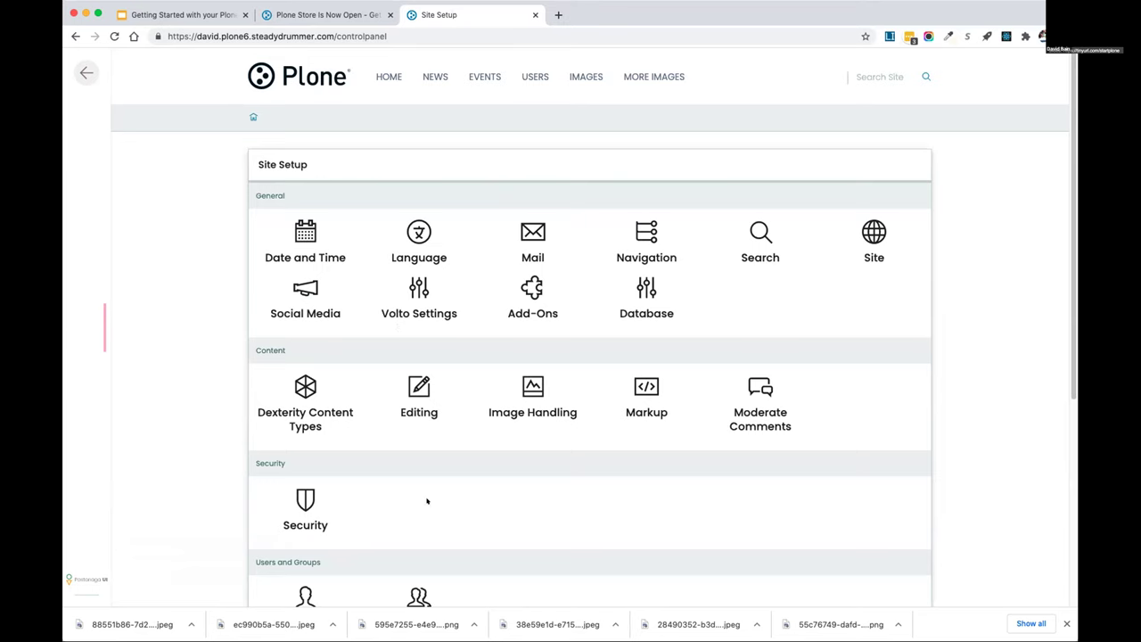
scroll(429, 504, down, 3)
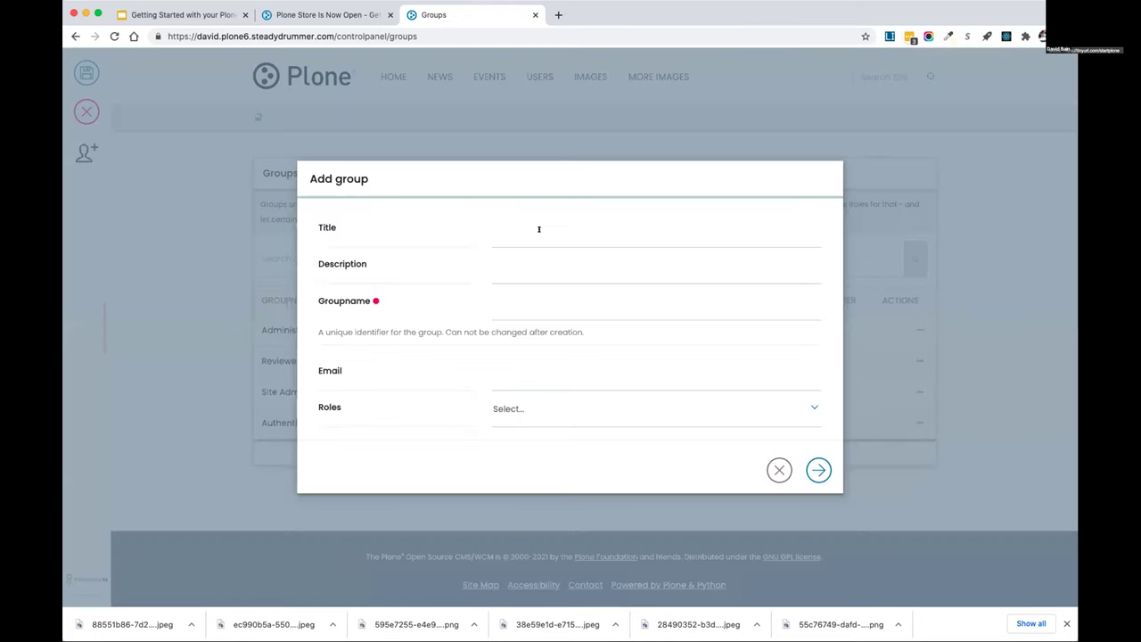
click(539, 229)
text(Board Members)
click(540, 303)
text(board)
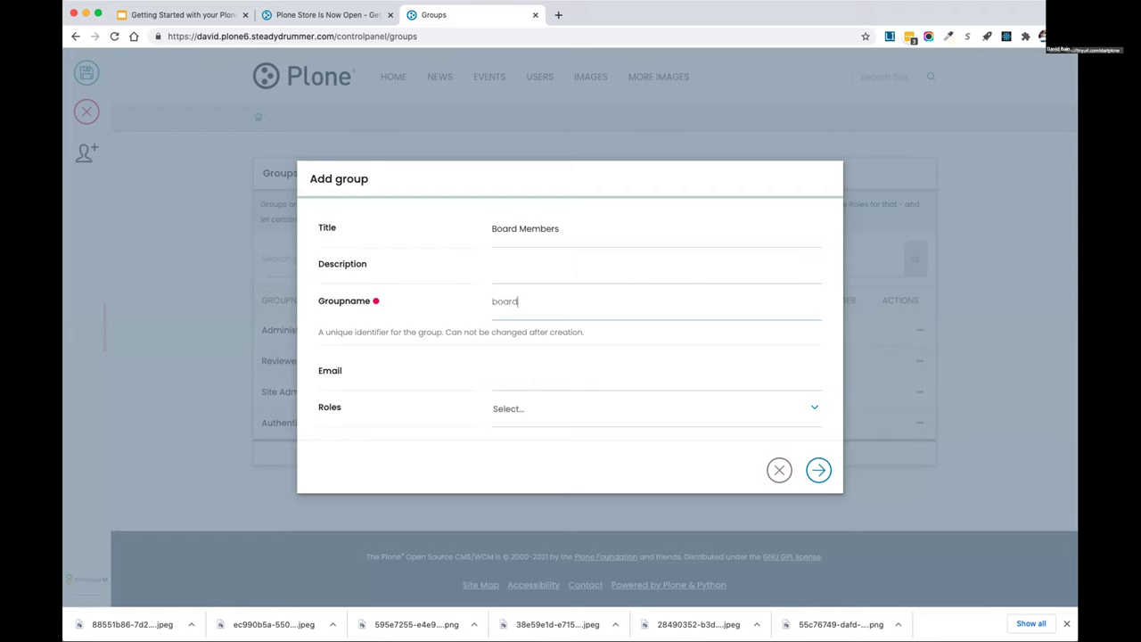
text(members)
- Create the group without any roles, save, and return to the home page
click(784, 410)
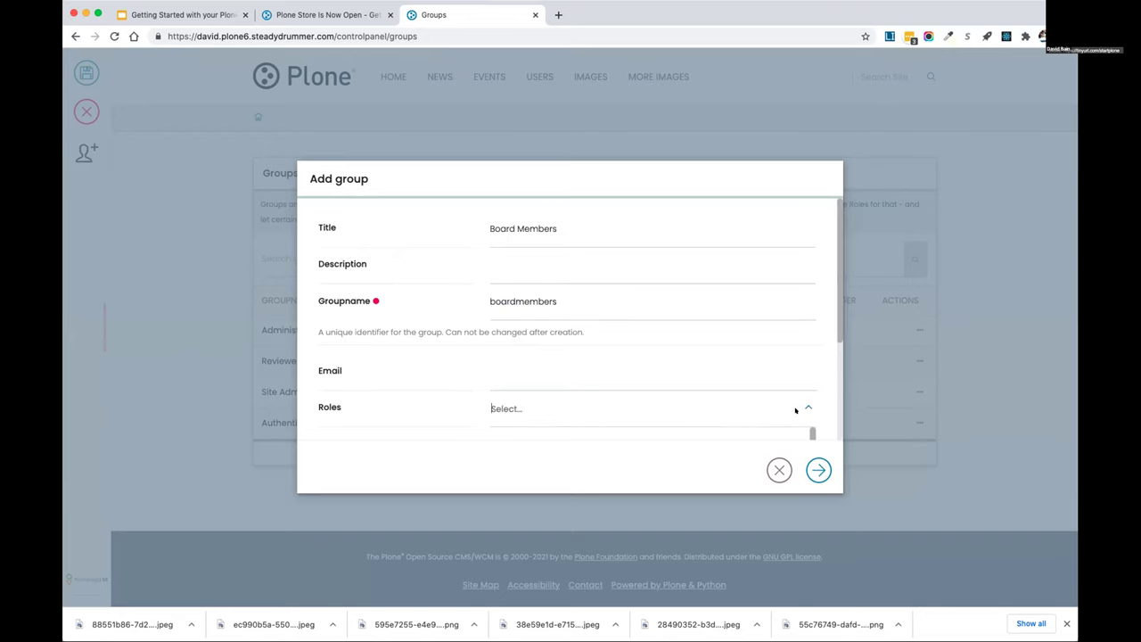
click(801, 410)
click(818, 470)
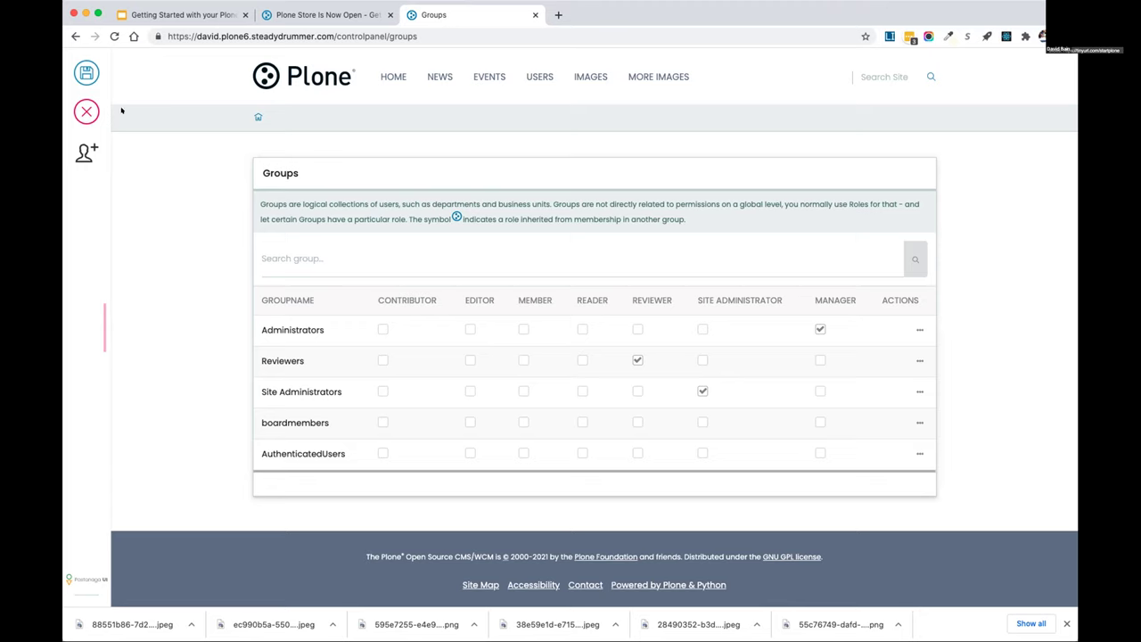
click(91, 67)
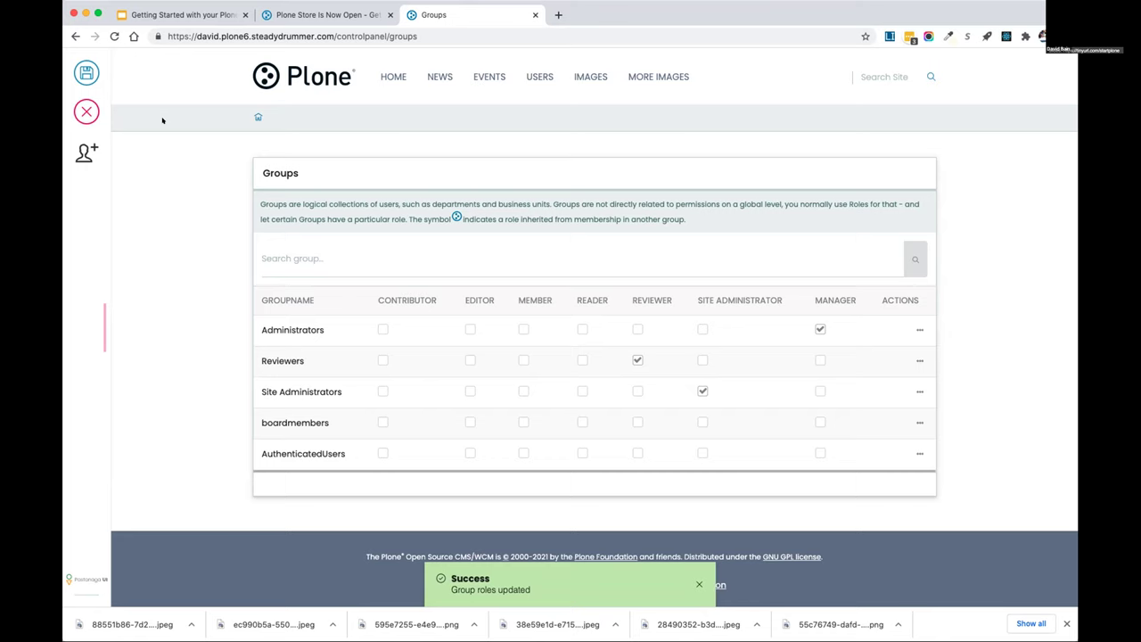
click(266, 75)
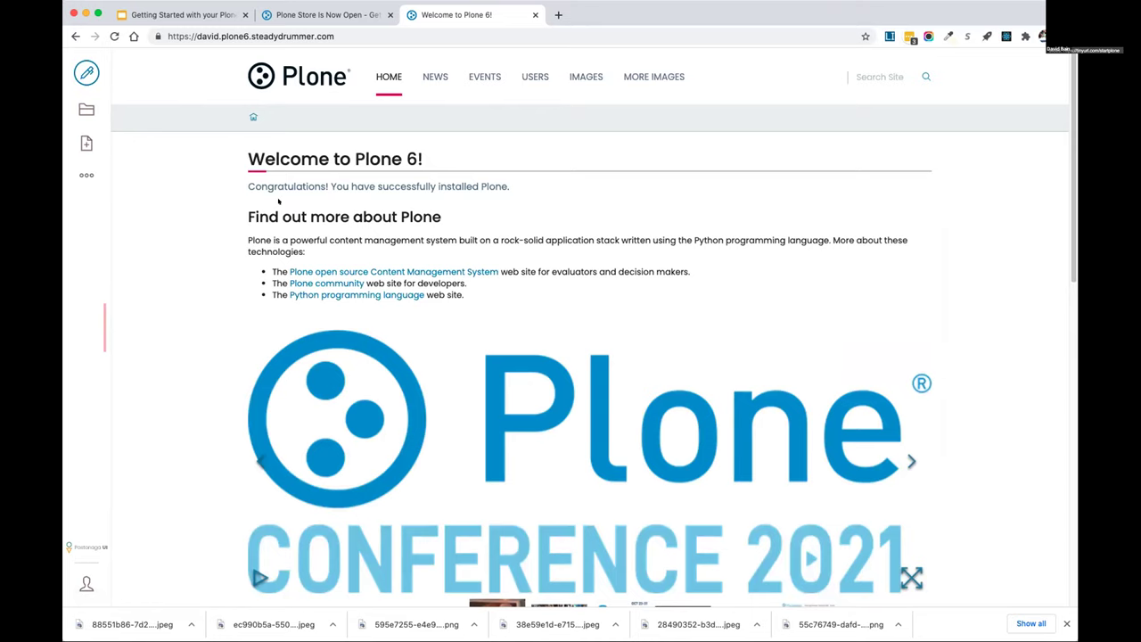
- Open the empty Board folder from the site contents and reveal its extra actions menu
click(86, 109)
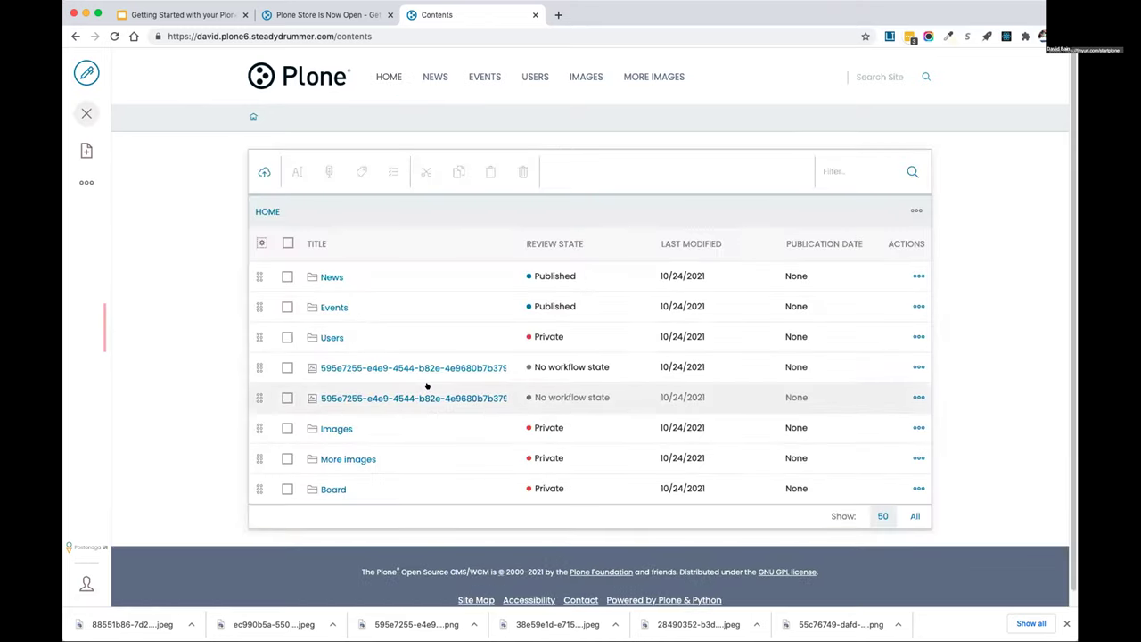
scroll(336, 461, down, 1)
click(323, 474)
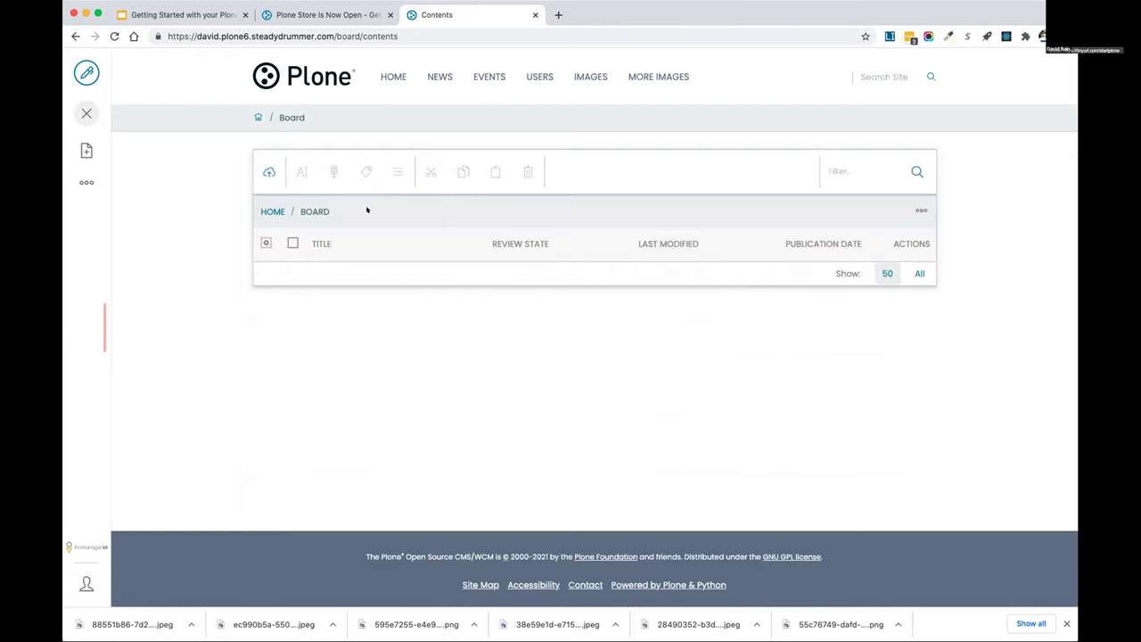
click(201, 16)
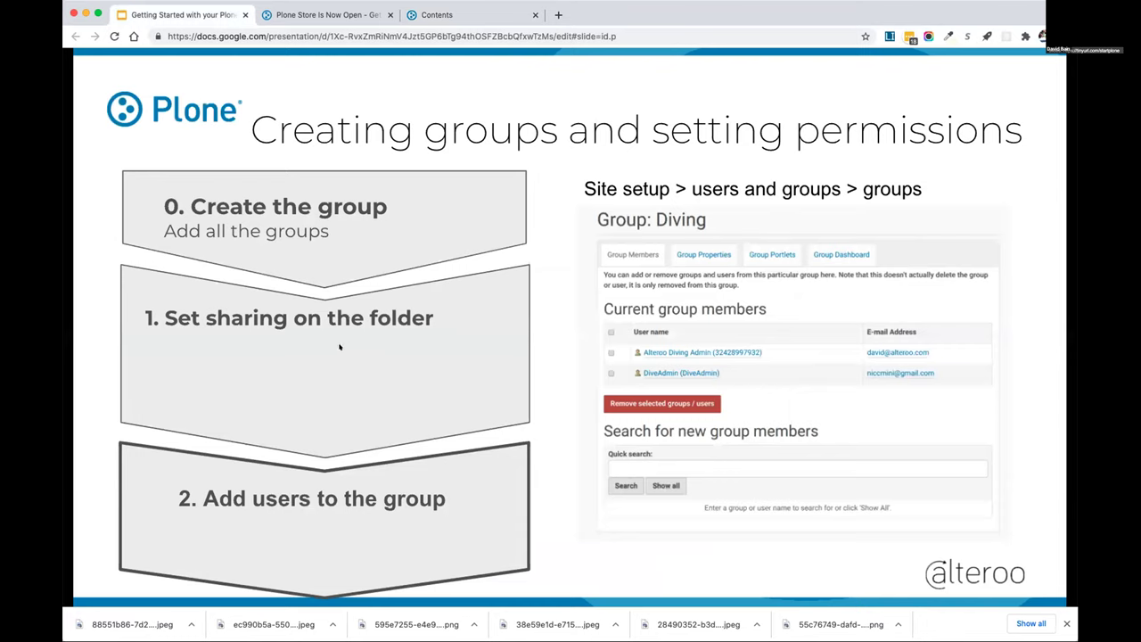
click(343, 17)
click(437, 15)
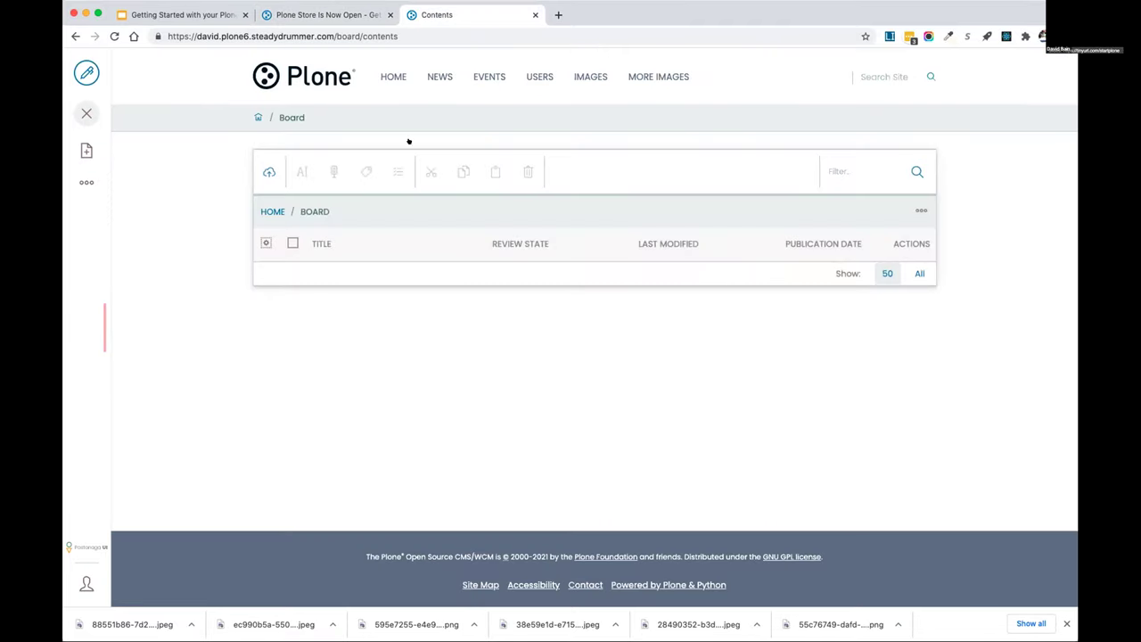
click(86, 182)
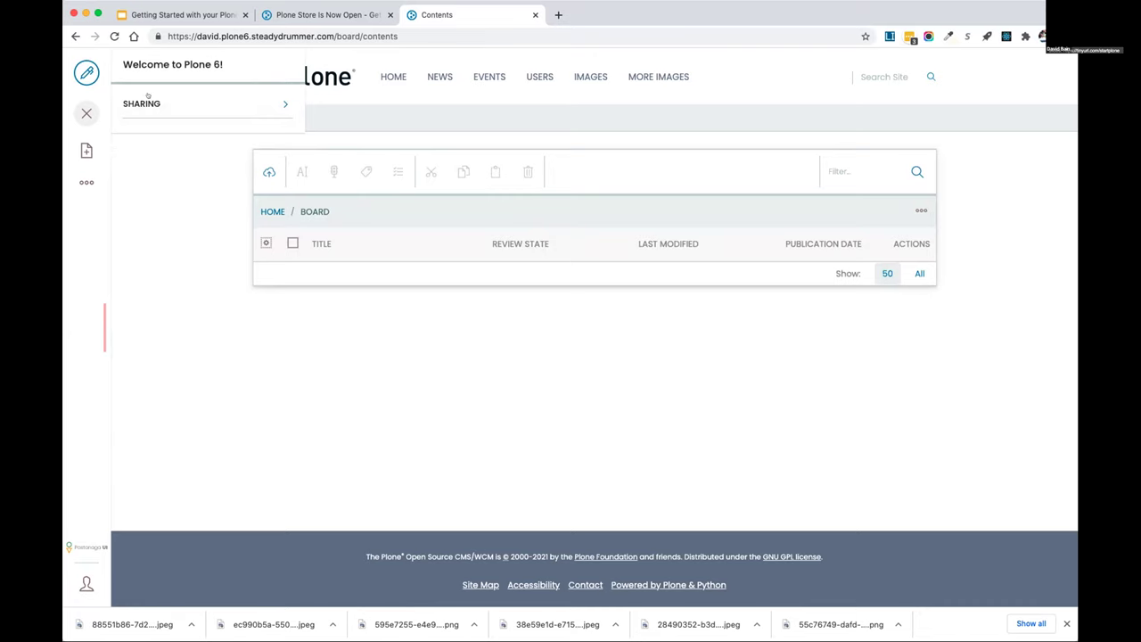
- In the Board folder's Sharing, find 'boardmemb' and grant Board Members Can View, then save
click(194, 105)
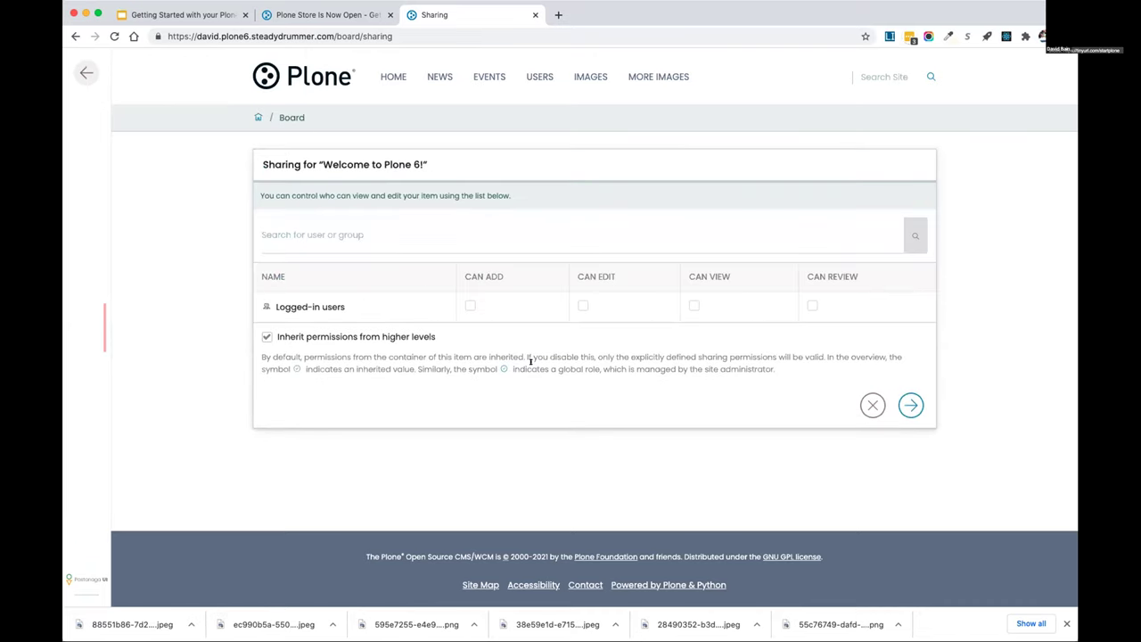
click(329, 228)
text(boardme)
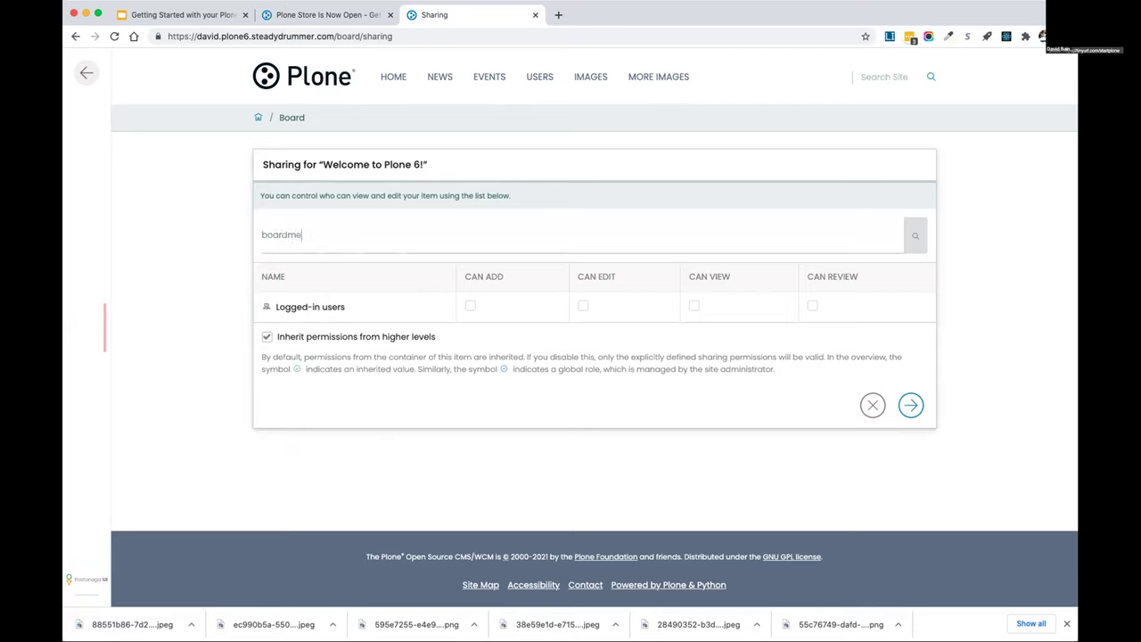
text(mb)
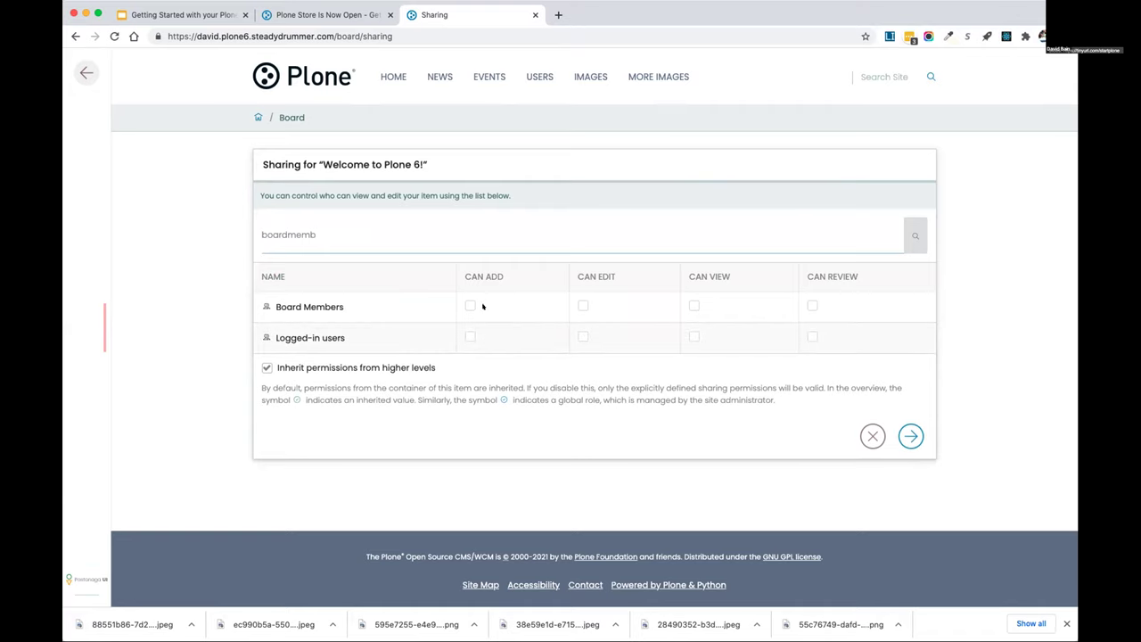
click(693, 306)
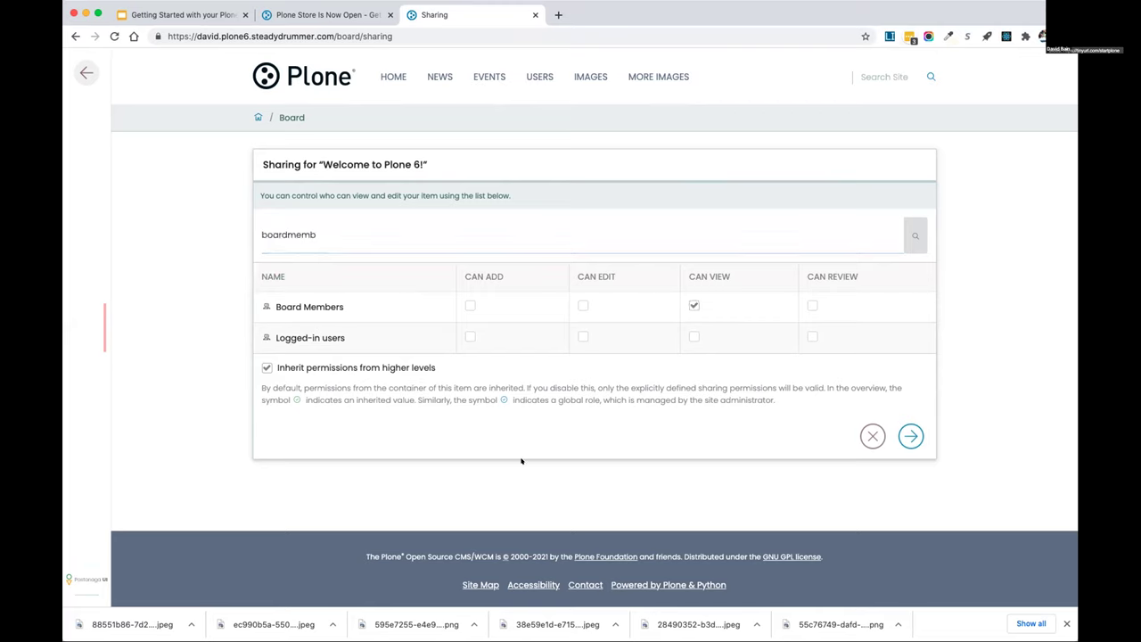
click(906, 434)
- Clear the sharing search and return to the Board folder page
double_click(376, 228)
key(BackSpace)
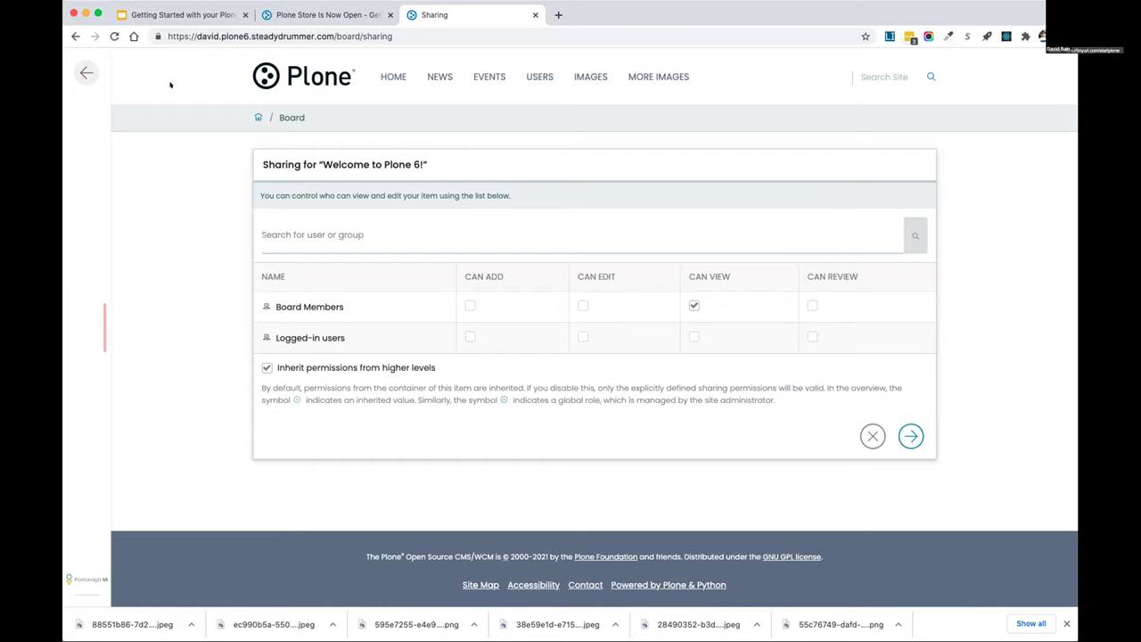
click(87, 73)
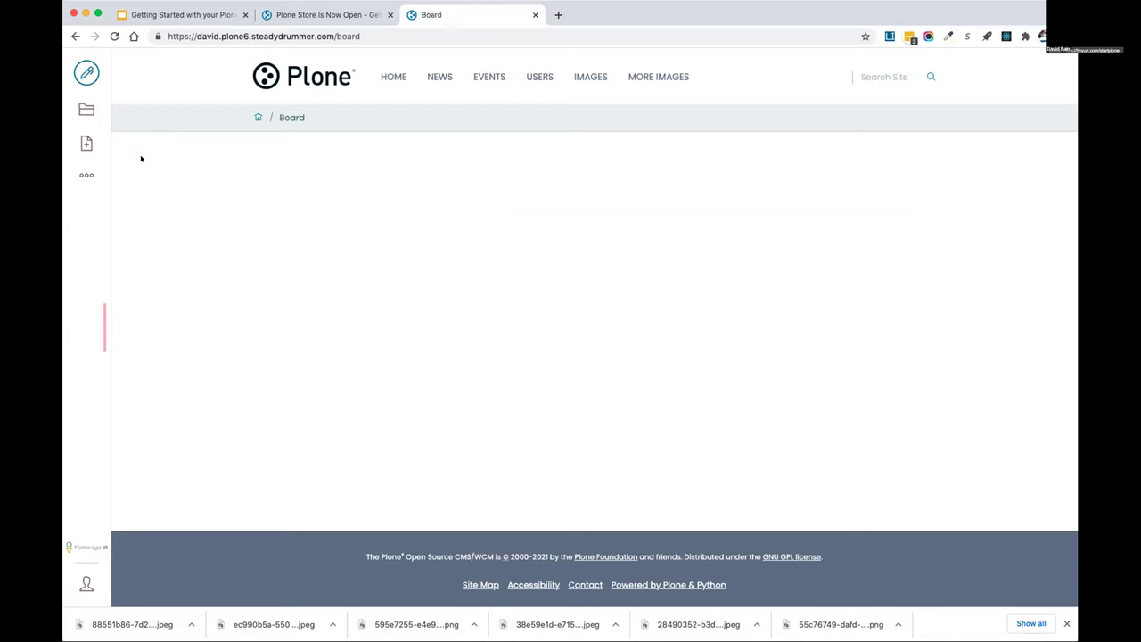
- Look through the Board folder's state and add-content menus without changing anything
click(86, 173)
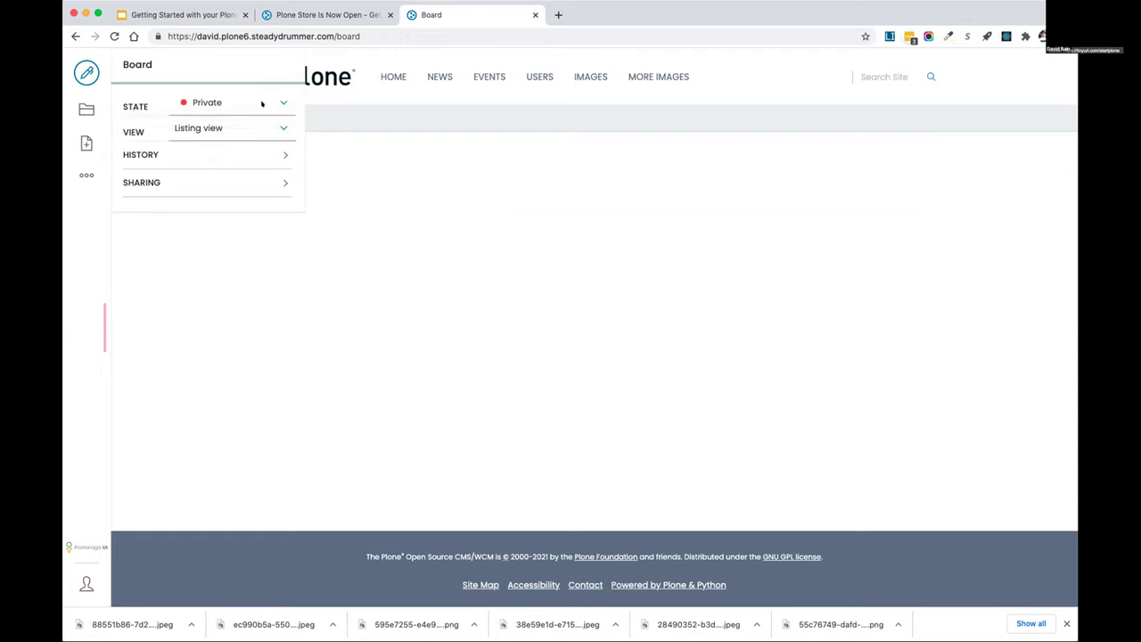
click(327, 228)
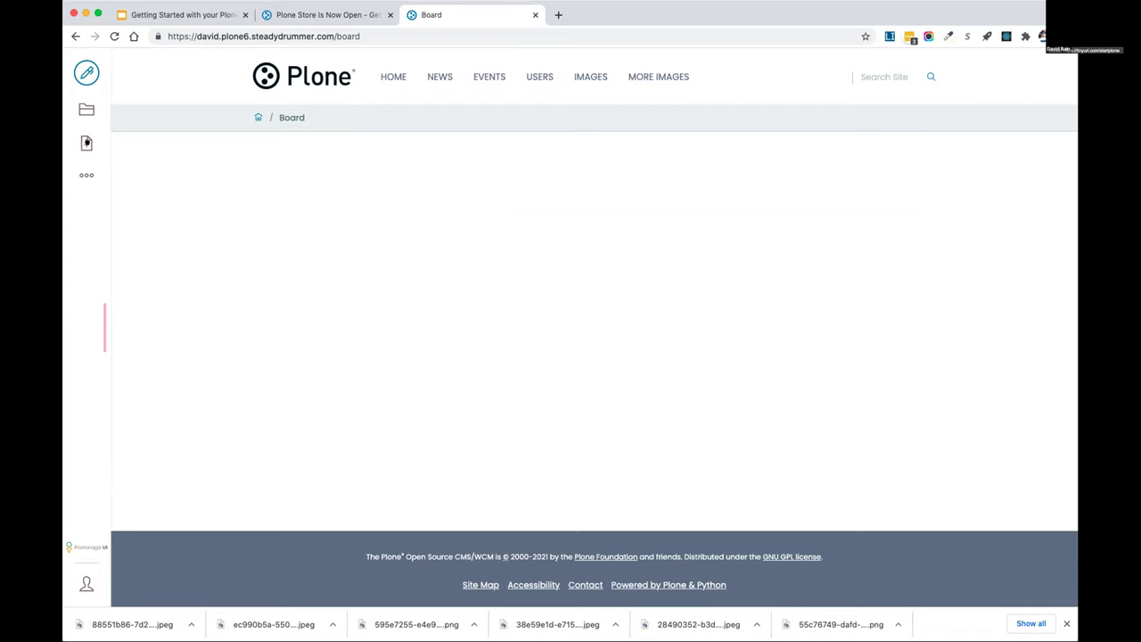
click(86, 143)
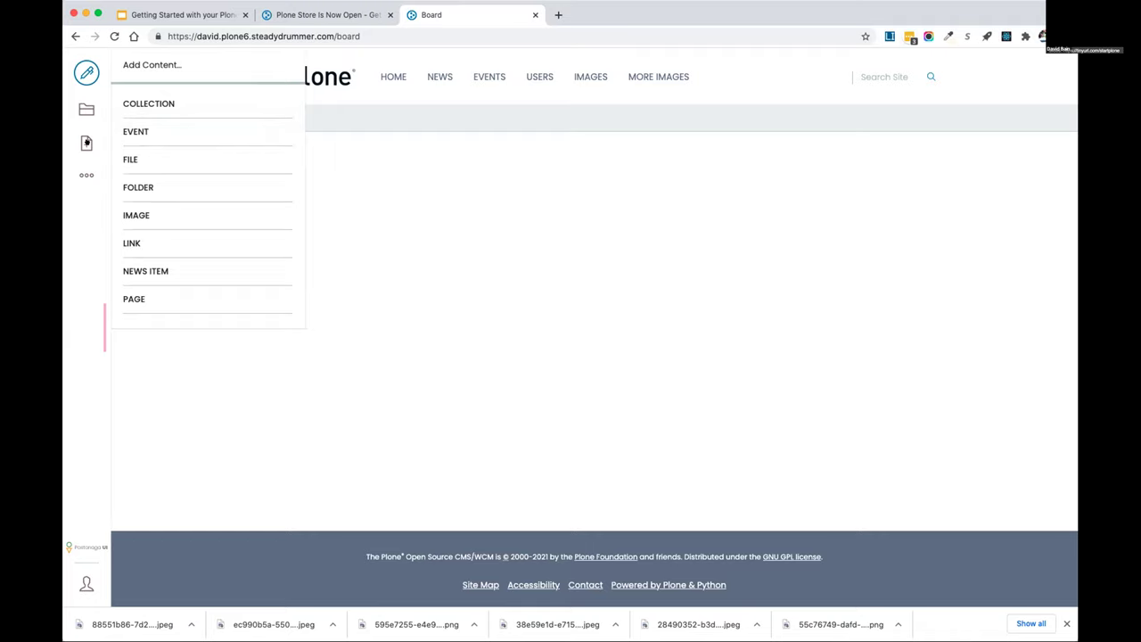
click(424, 192)
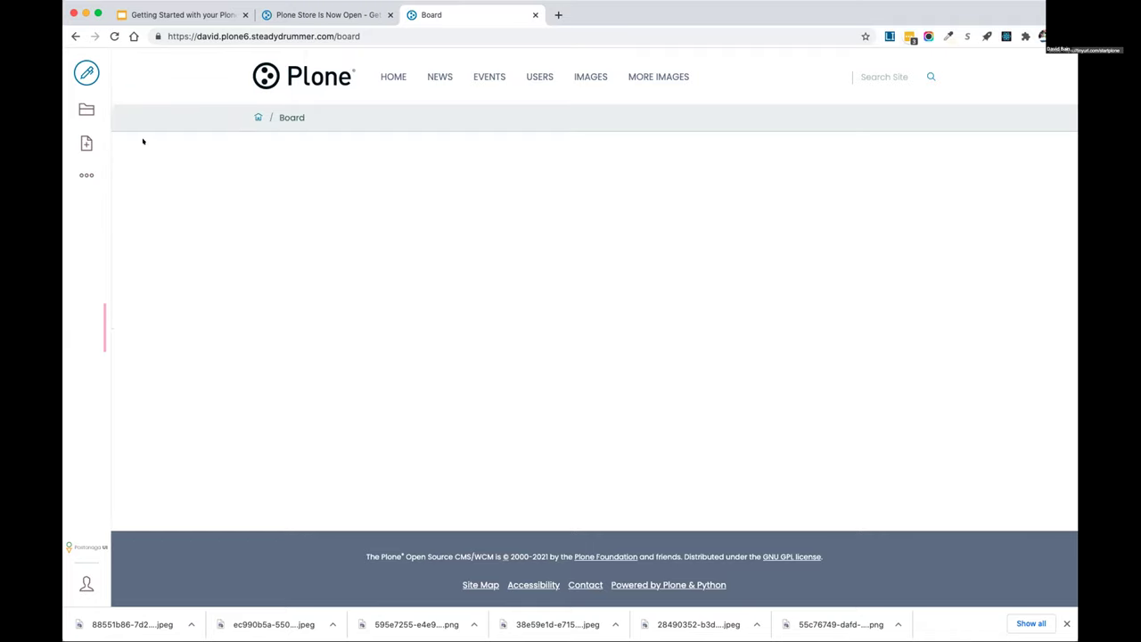
click(86, 143)
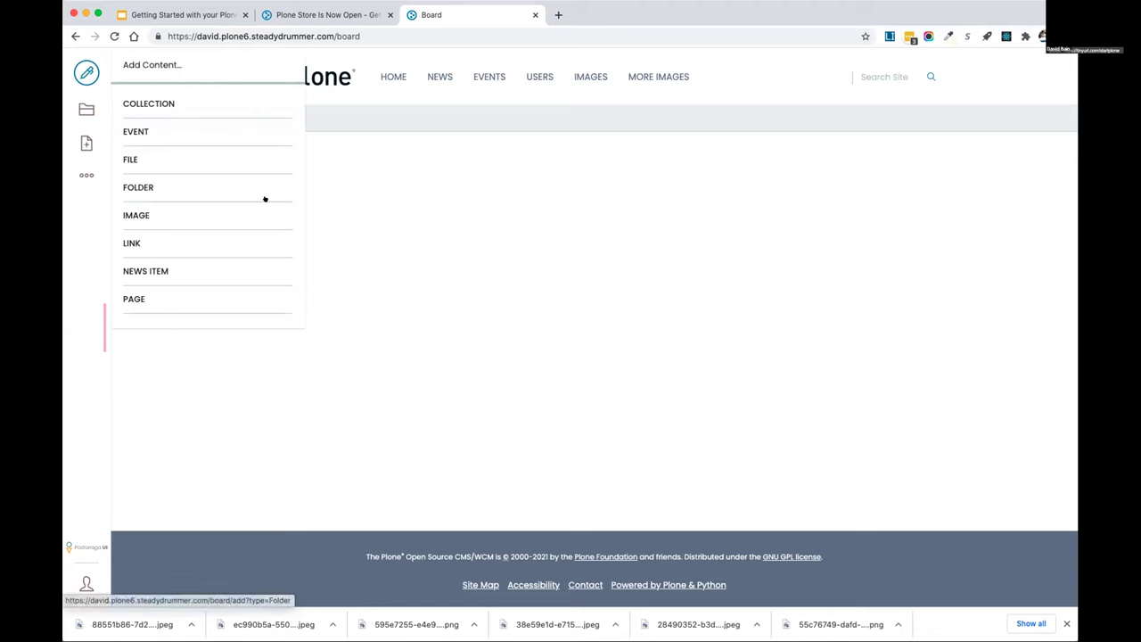
- Upload Digitisenation-pattern.svg via the Board folder's contents and open the image's page
click(86, 108)
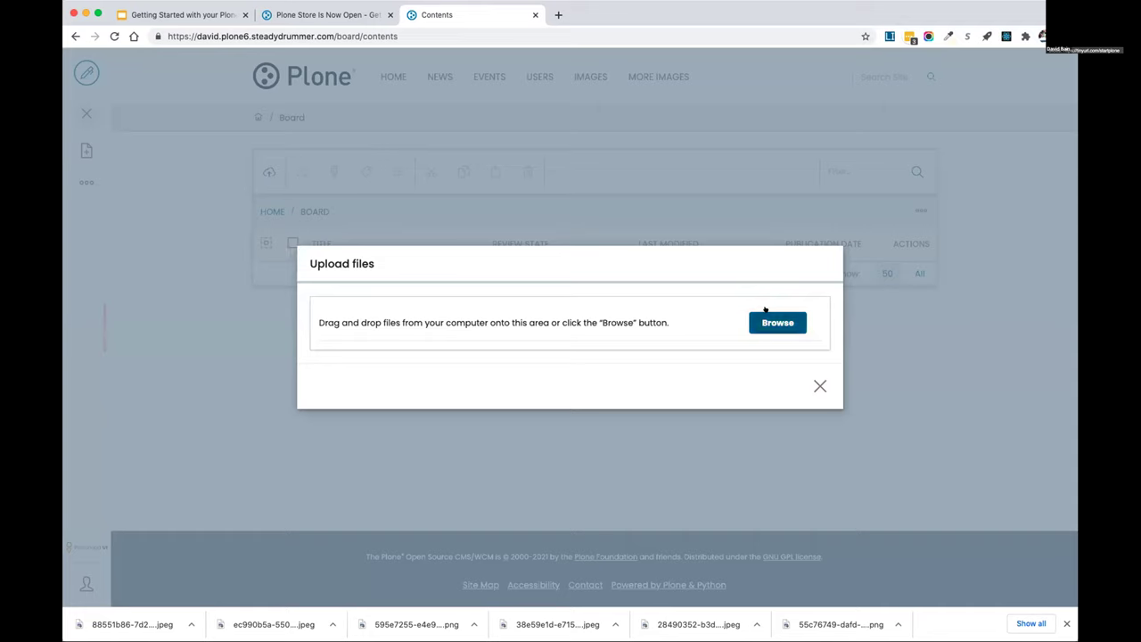
click(765, 313)
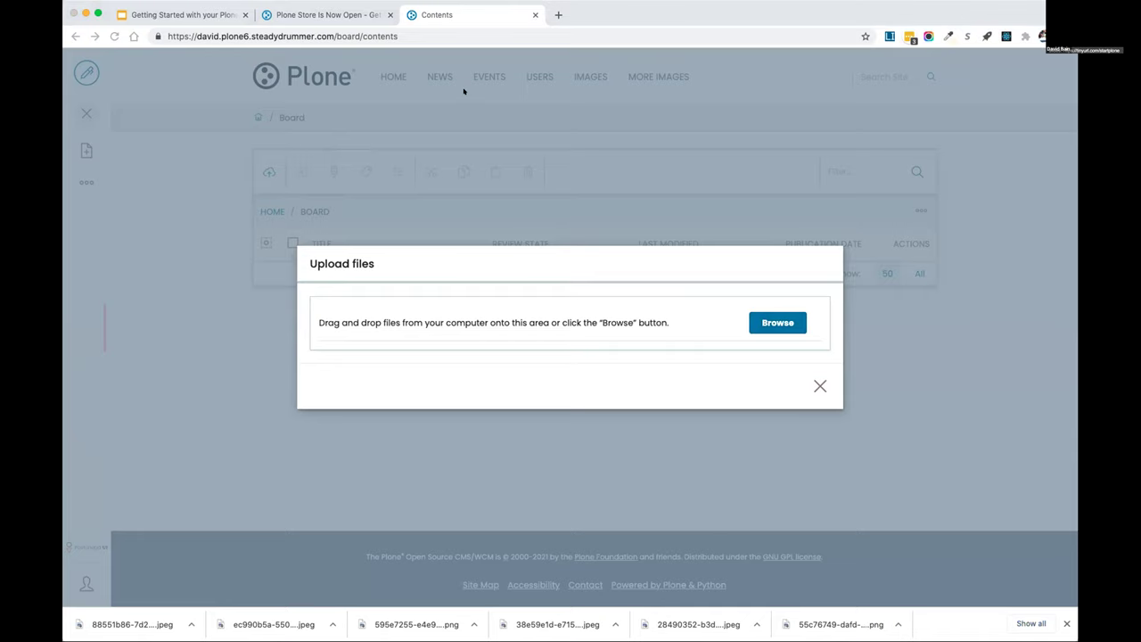
key(Return)
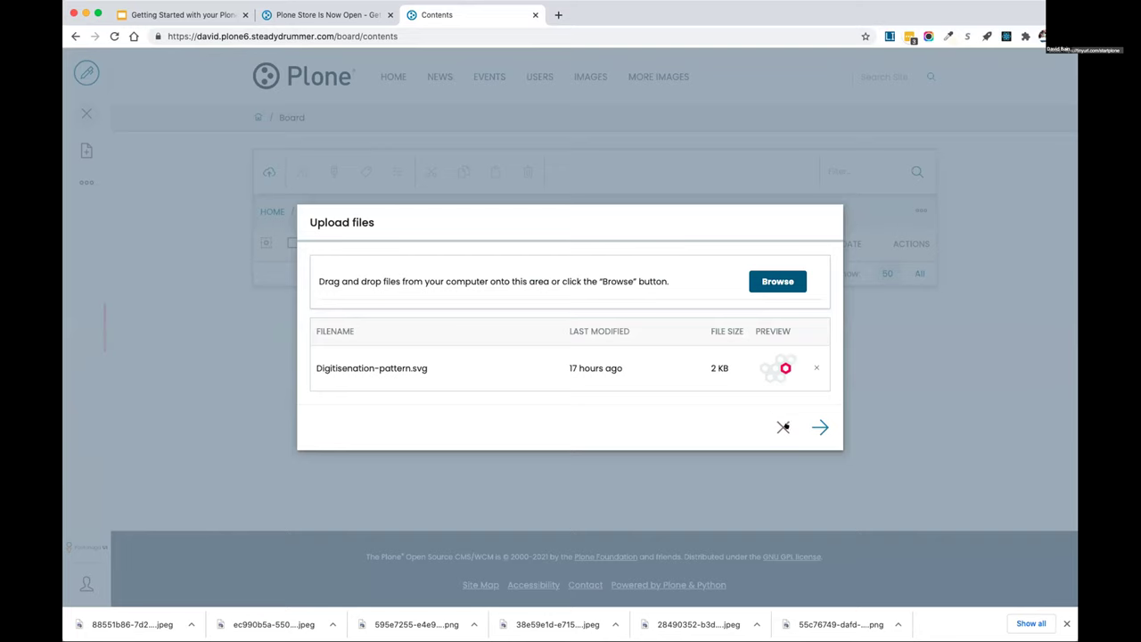
click(819, 427)
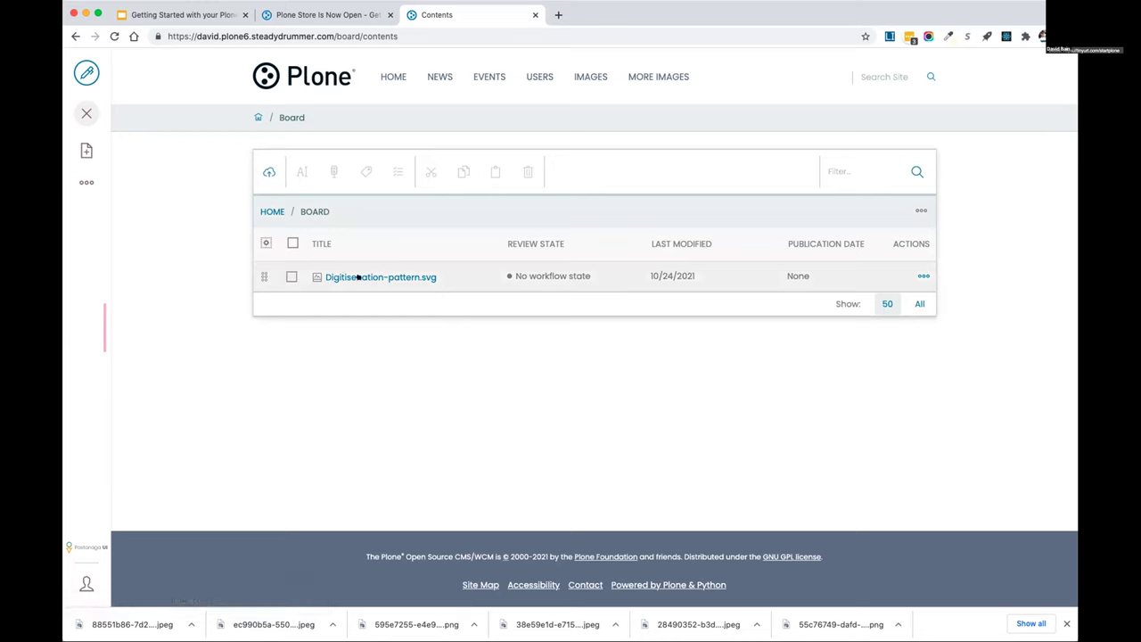
click(358, 277)
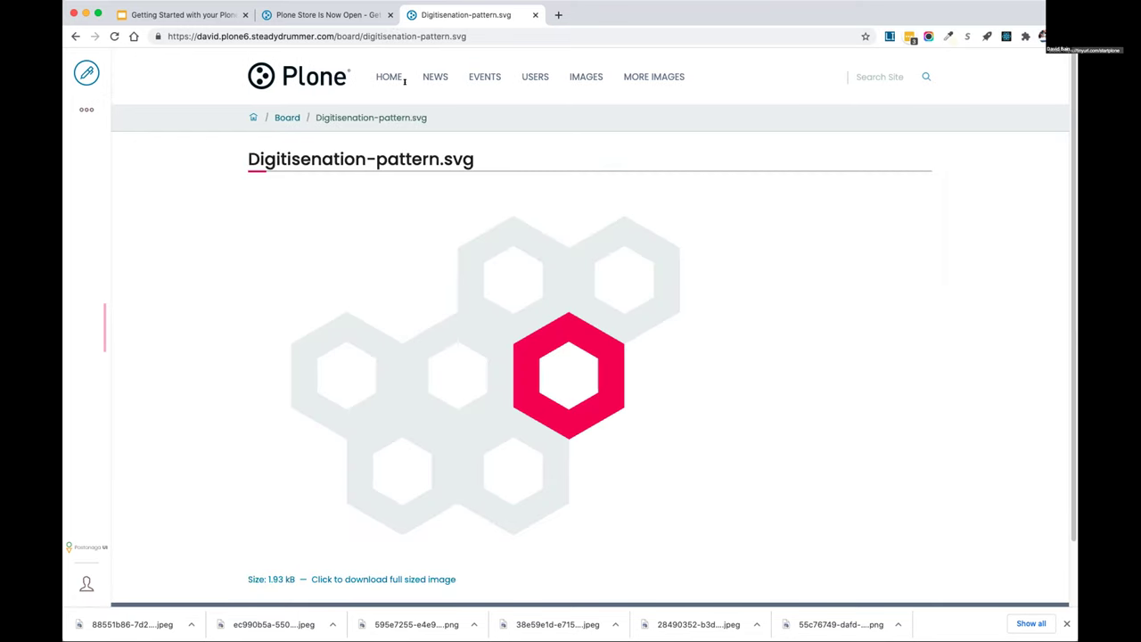
- Copy the image page's URL, log out, and revisit it to see Unauthorized
click(404, 36)
right_click(406, 37)
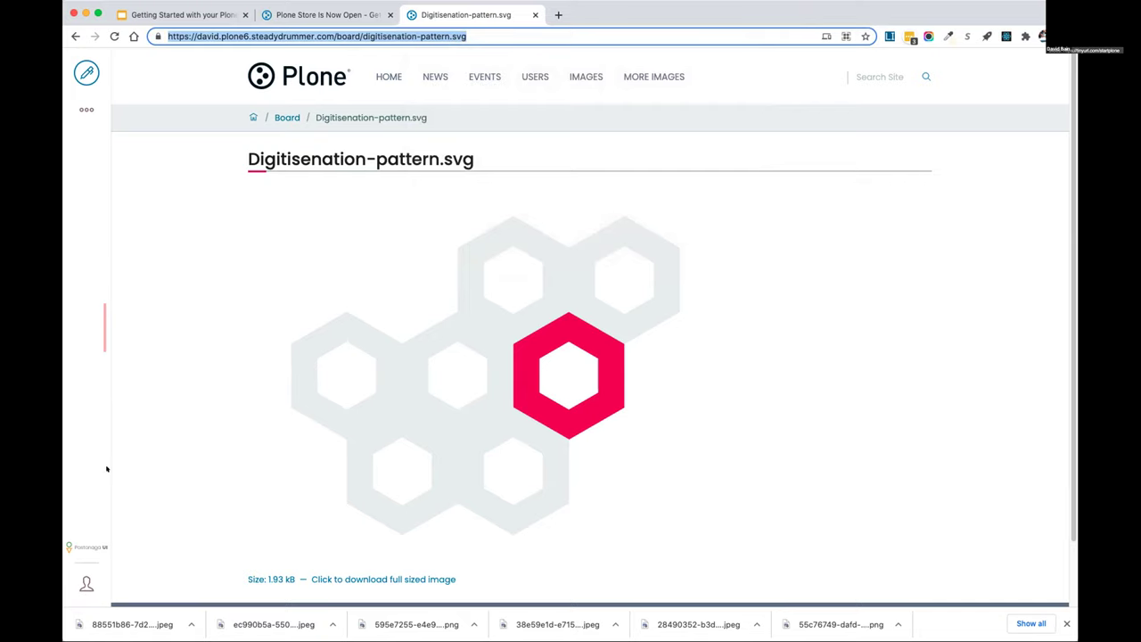
click(86, 582)
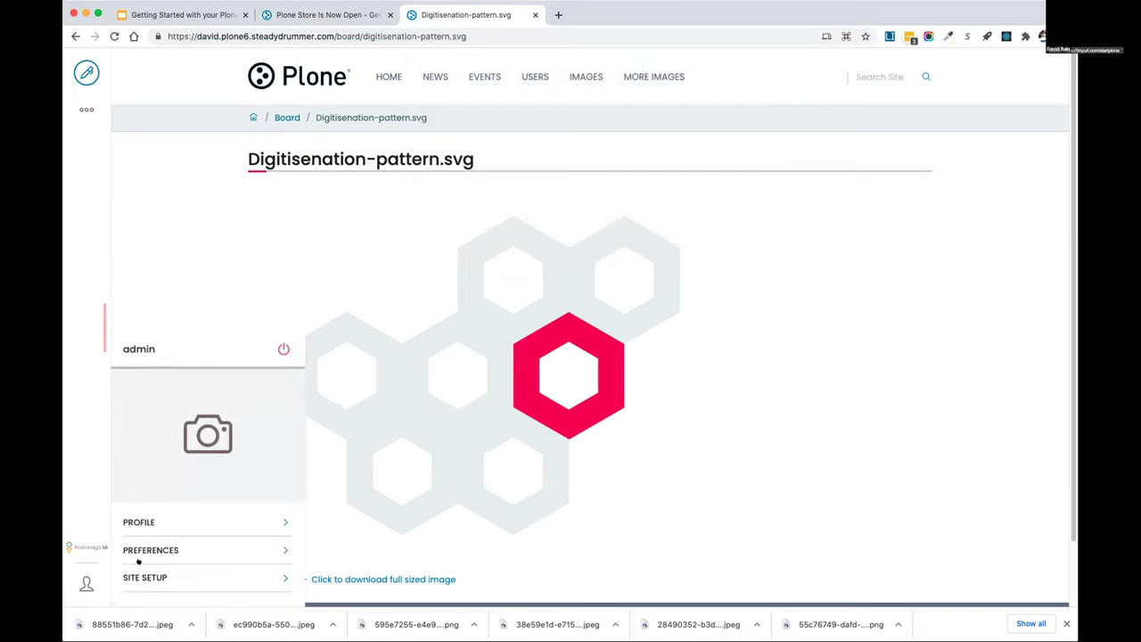
scroll(184, 571, down, 2)
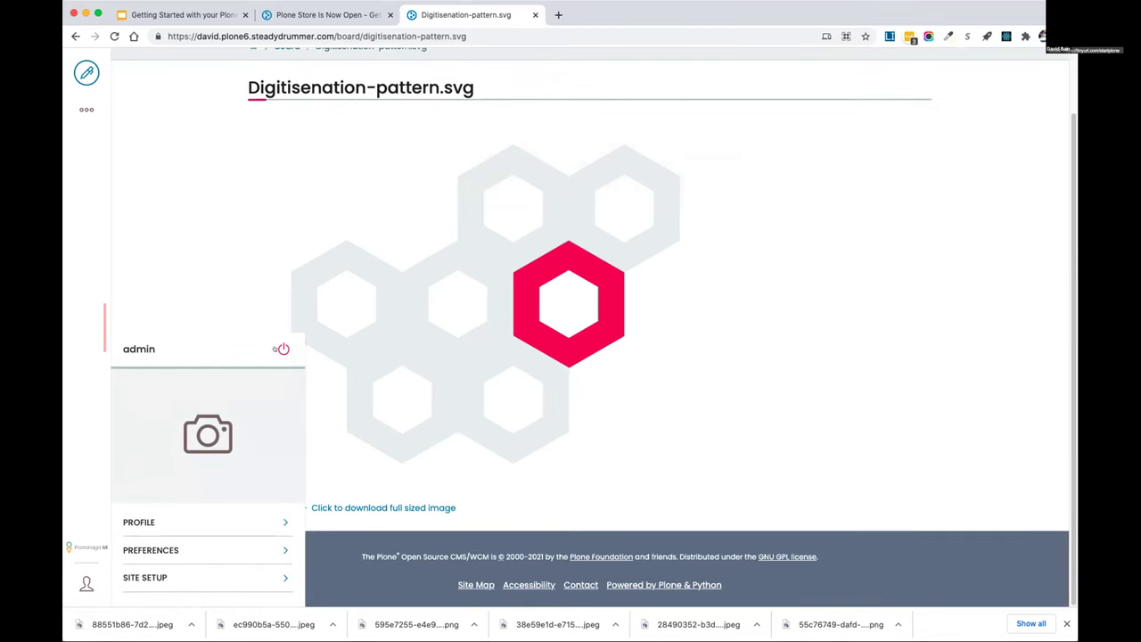
click(278, 348)
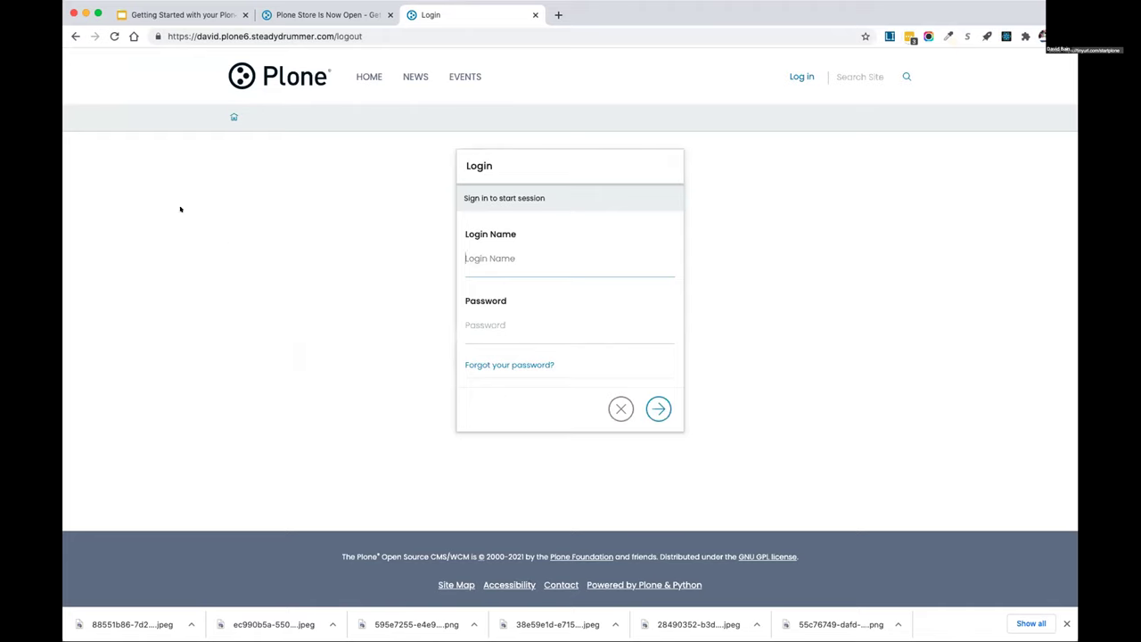
click(76, 36)
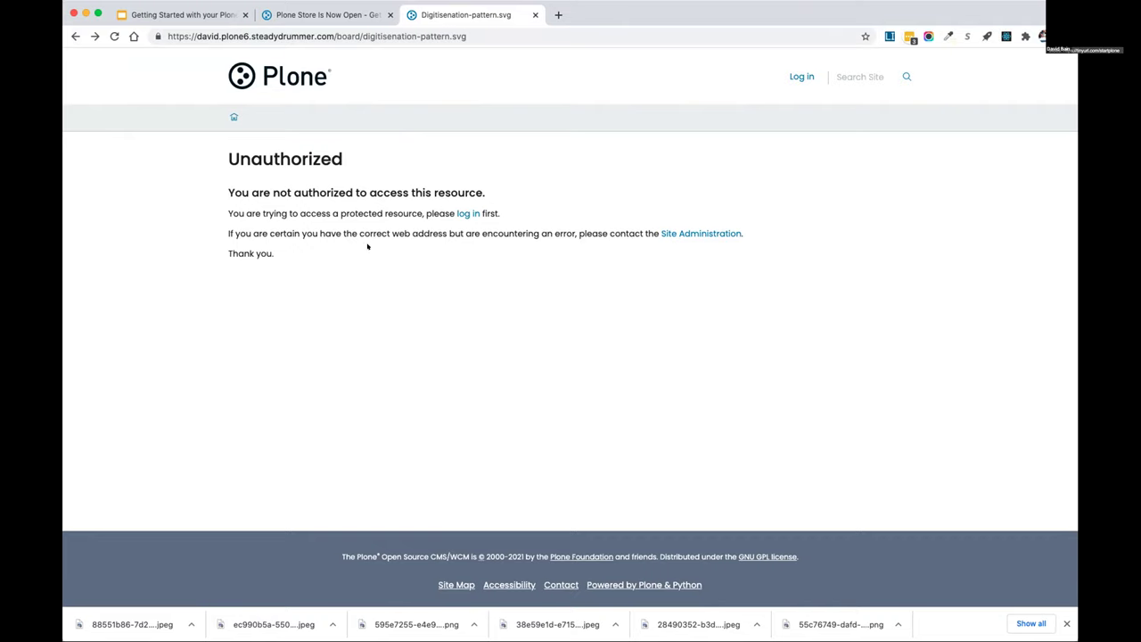
- Log back in with the administrator credentials and go back a page
click(797, 76)
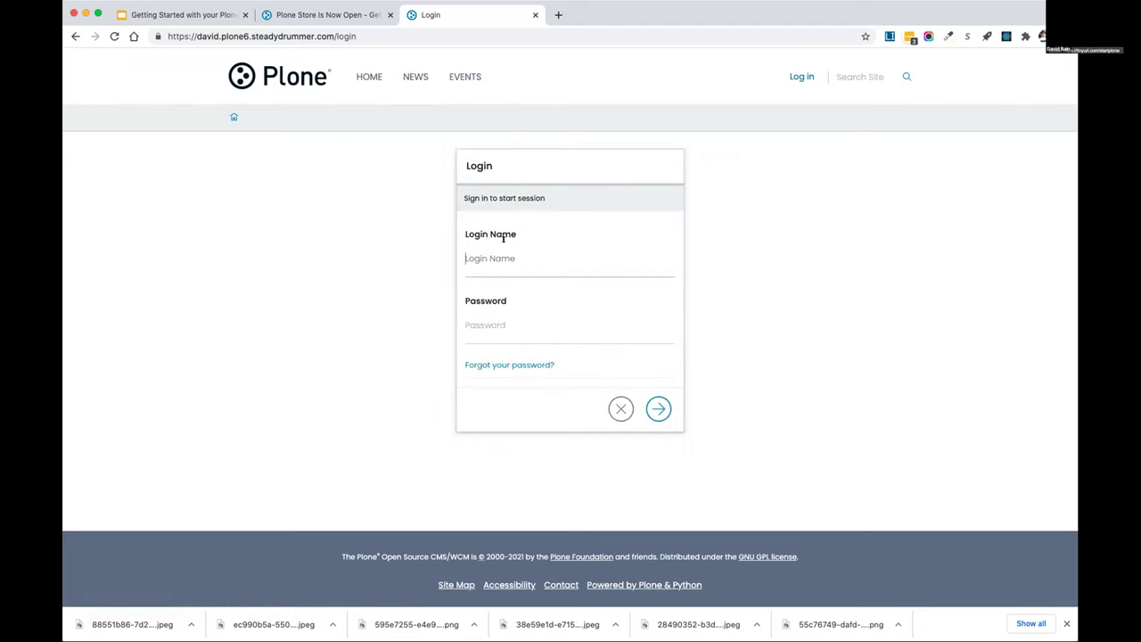
key(Tab)
click(658, 408)
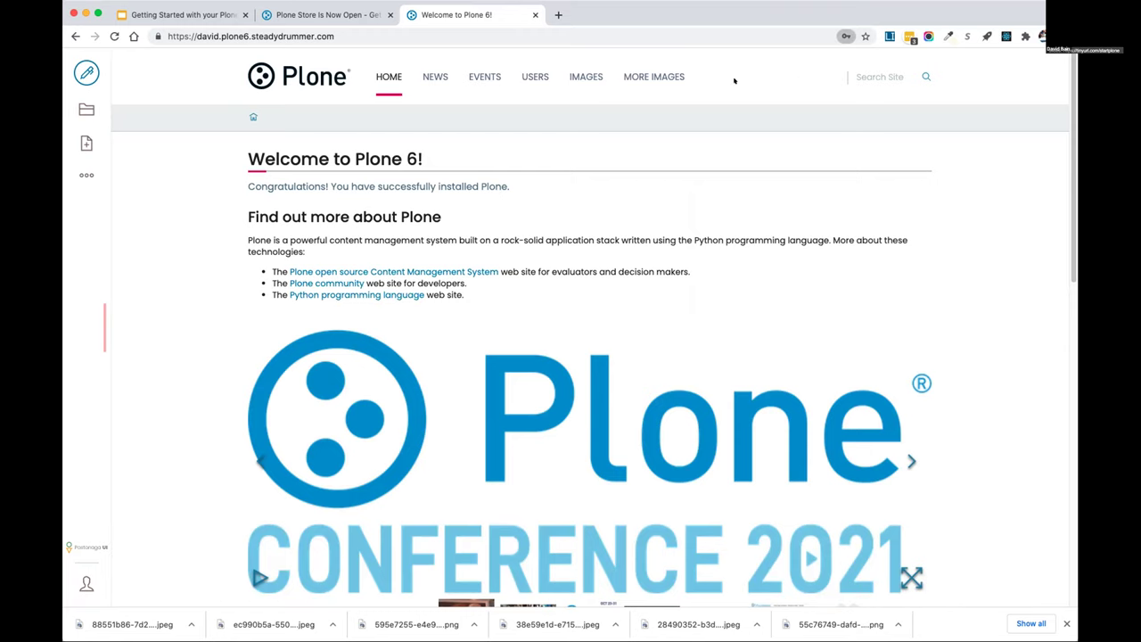
click(76, 36)
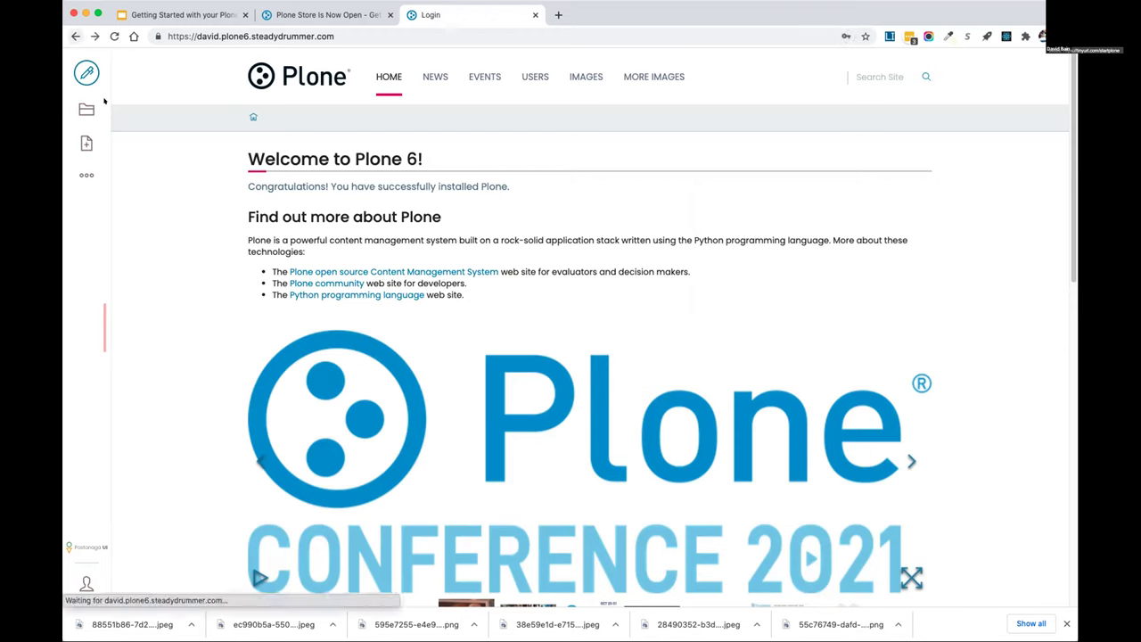
- Go back through the browser history to the Digitisenation-pattern.svg image page
click(76, 37)
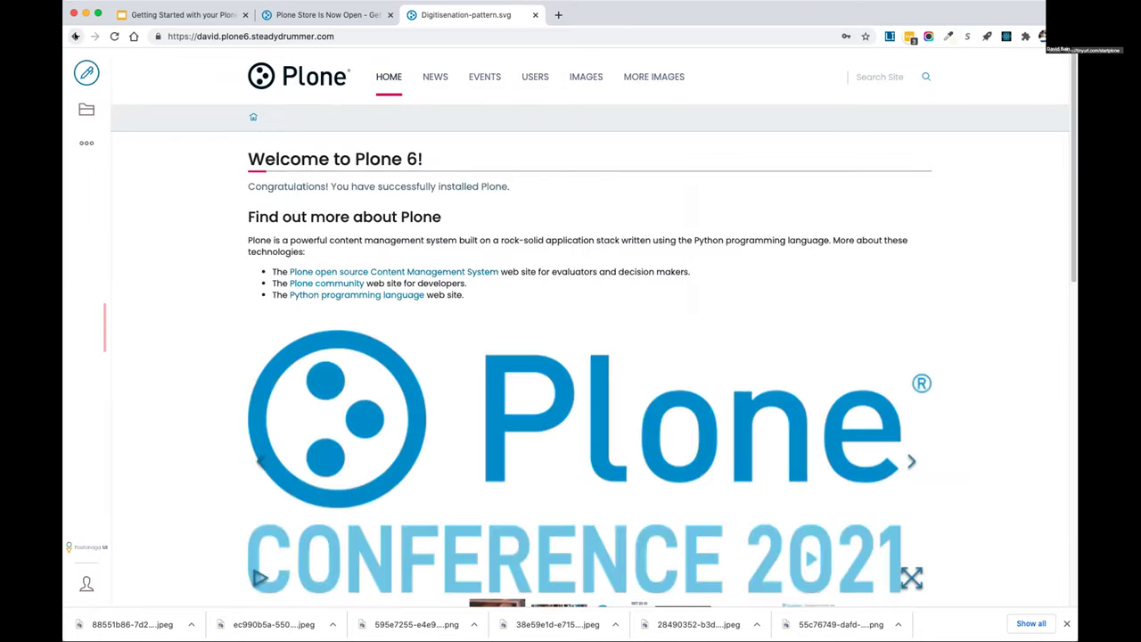
click(76, 37)
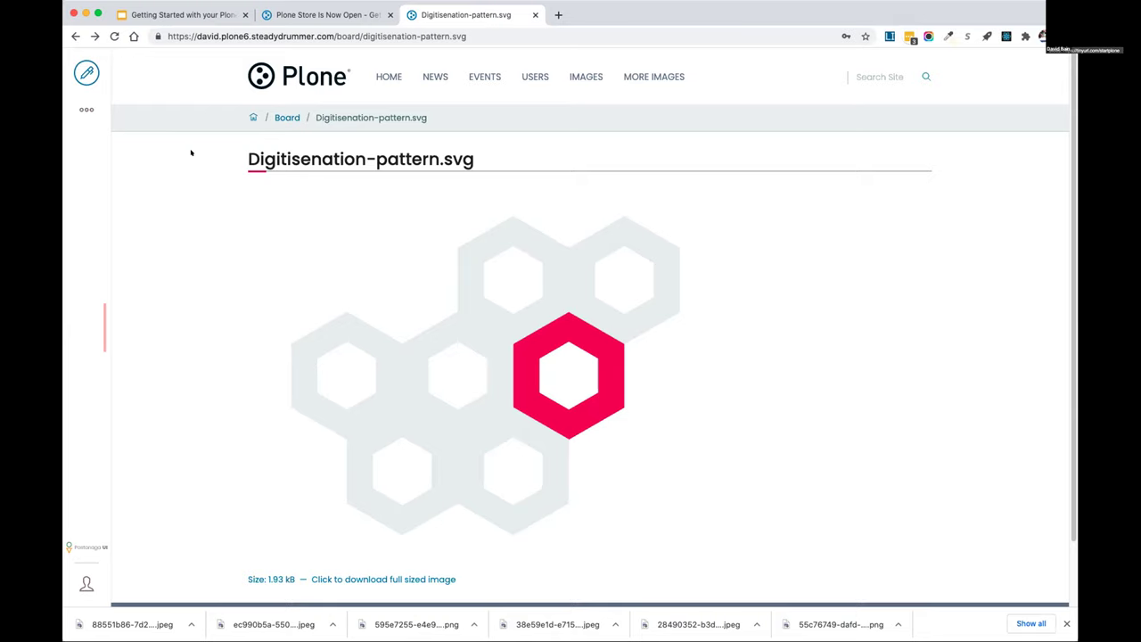
- Open the Users control panel from Site Setup and start a new user
click(87, 581)
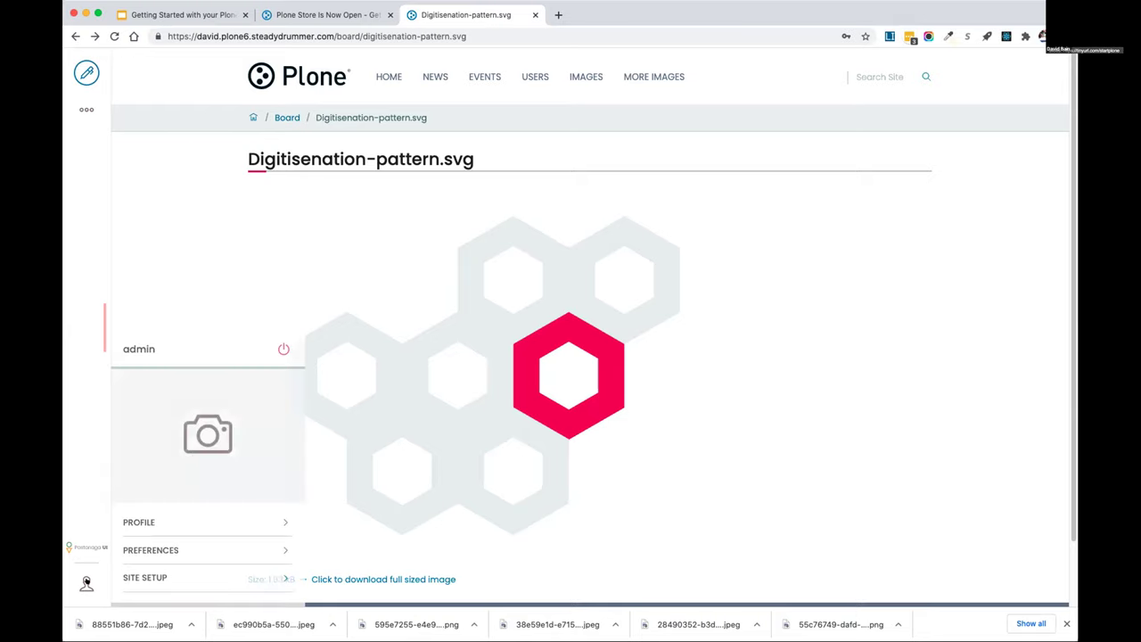
click(148, 575)
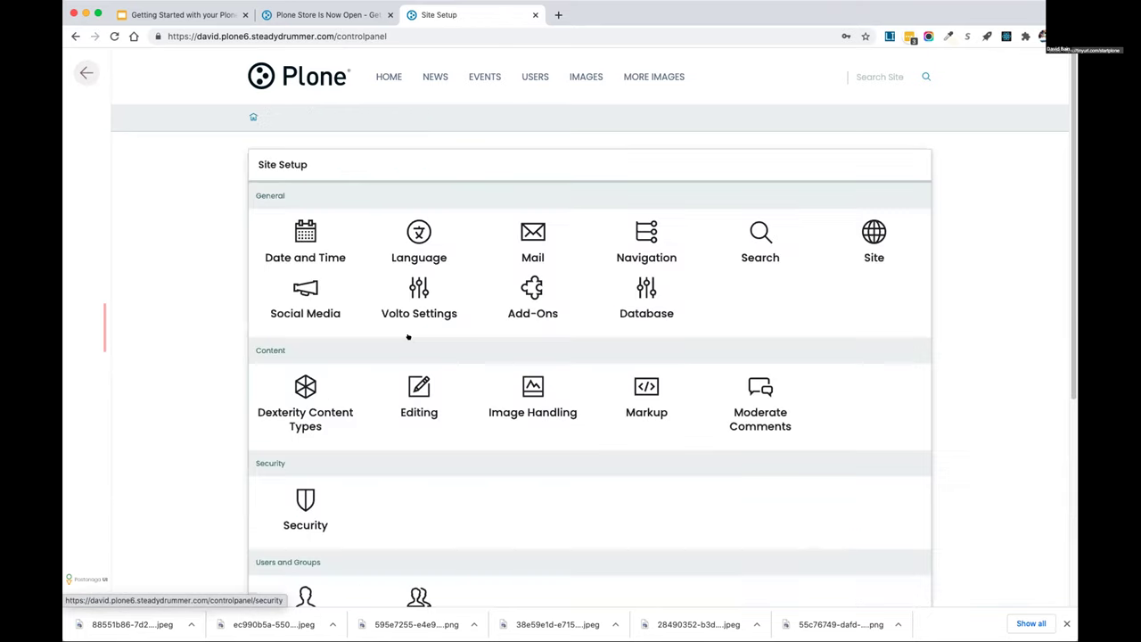
scroll(375, 459, down, 4)
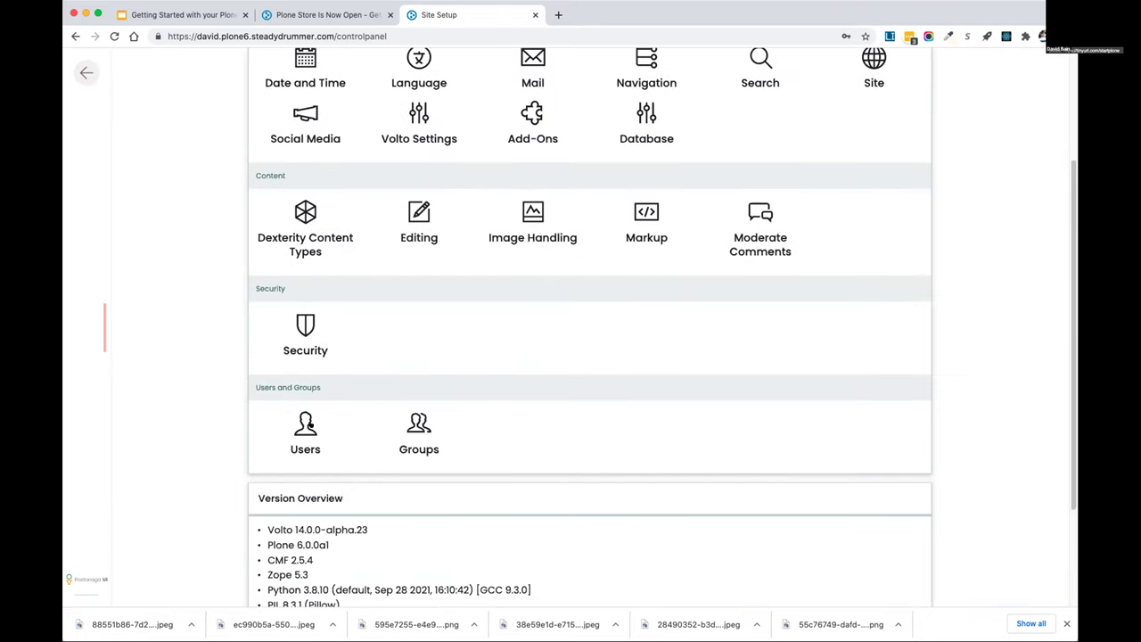
click(305, 428)
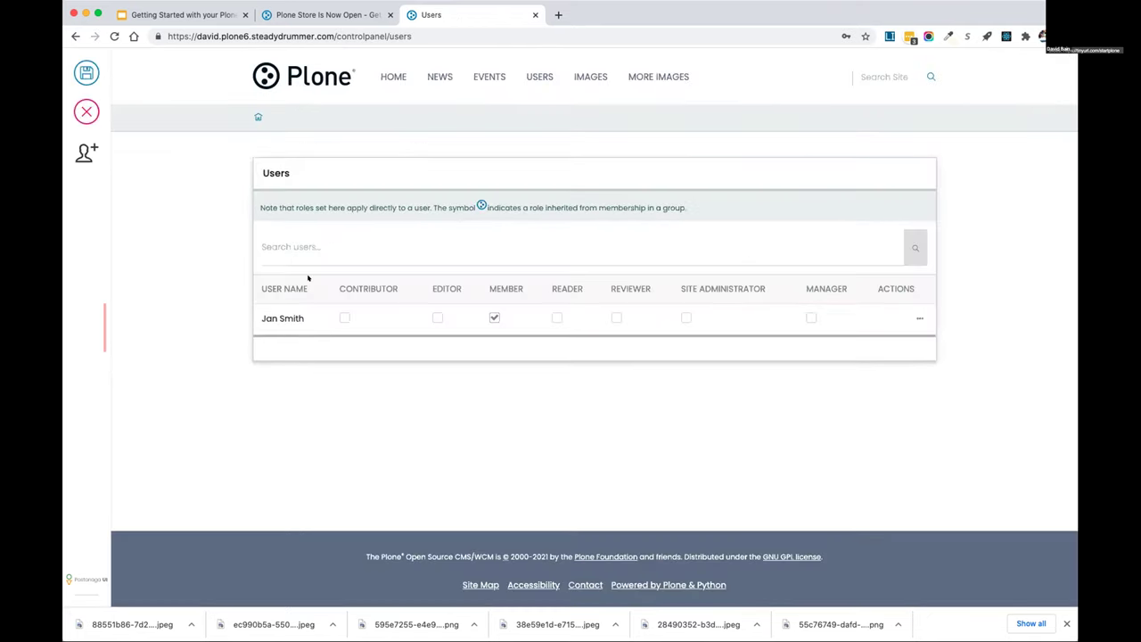
click(82, 149)
- Enter username 'boardmember', full name 'Board Member', an e-mail address and a password
click(511, 176)
text(boardmember)
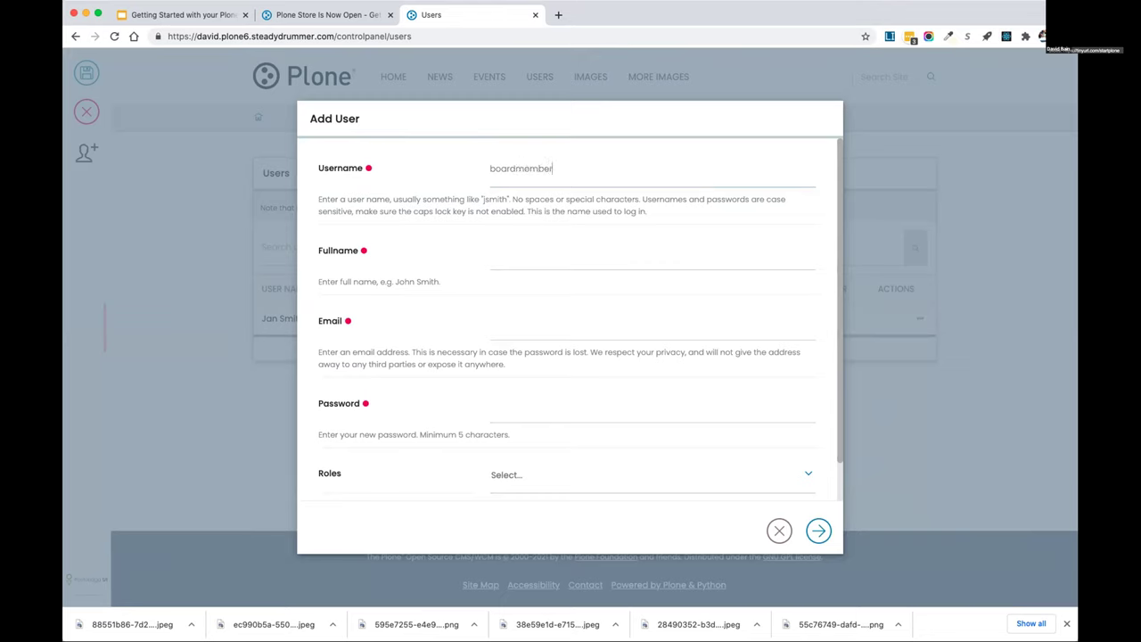
key(Tab)
text(Bo)
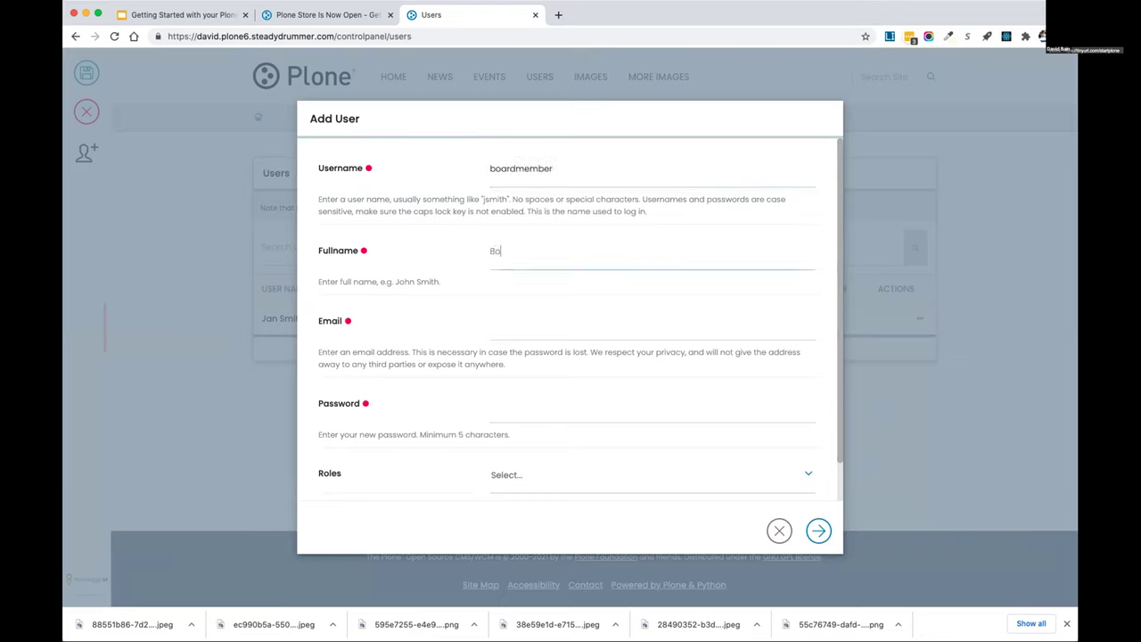
text(ard Member)
key(Tab)
text(boordmember@example.com)
key(Tab)
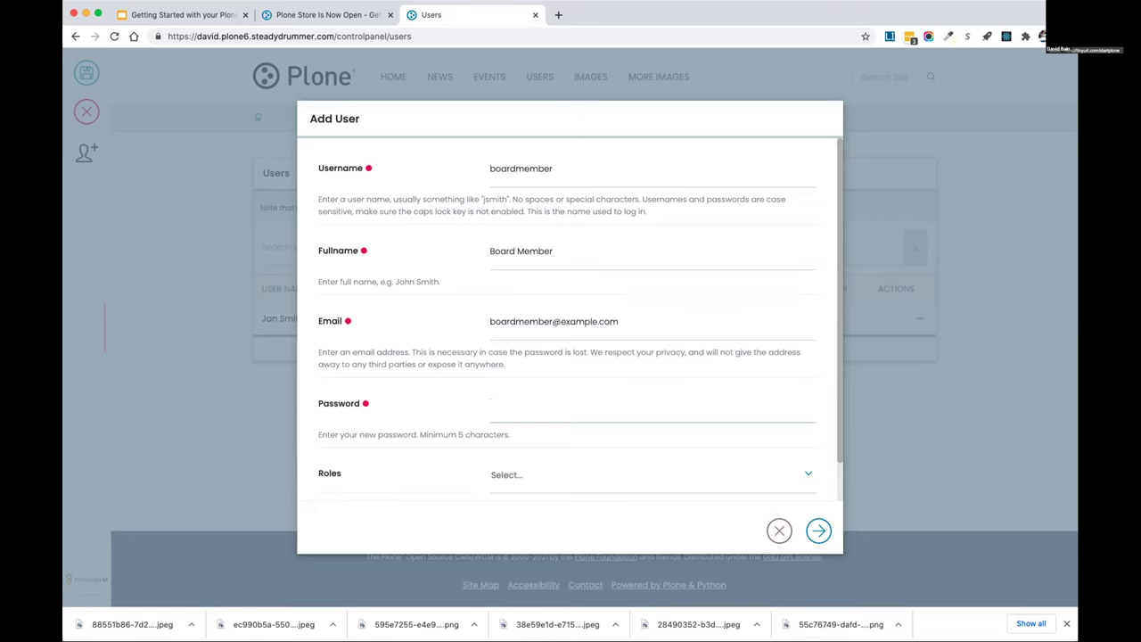
text(*****)
- Add the user to the boardmembers group with no extra roles and save the account
click(630, 485)
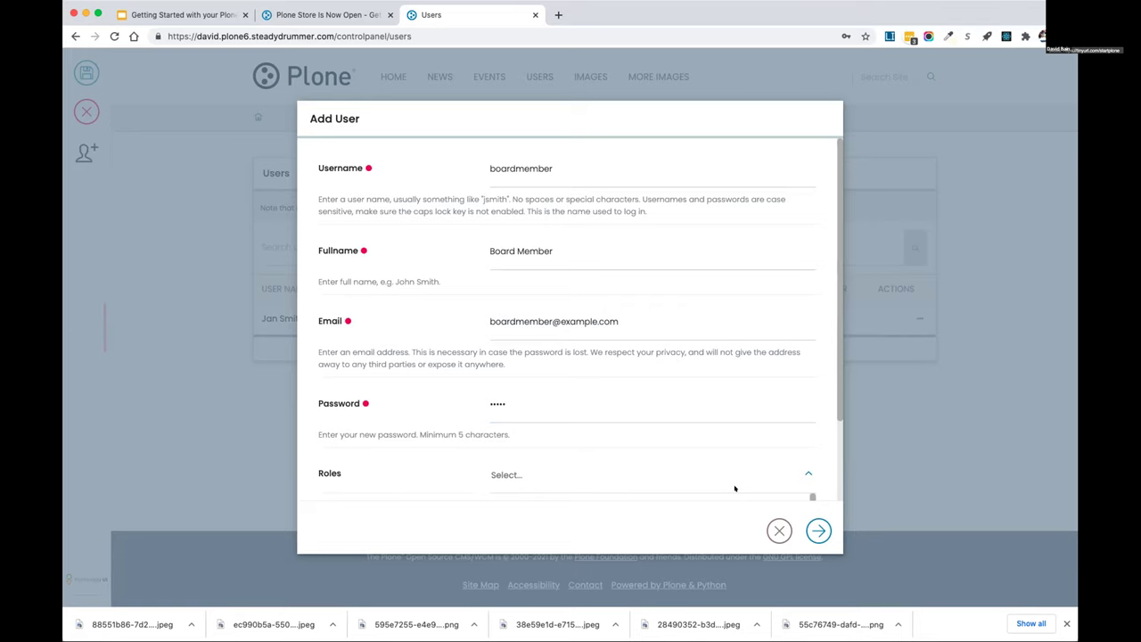
scroll(542, 488, down, 5)
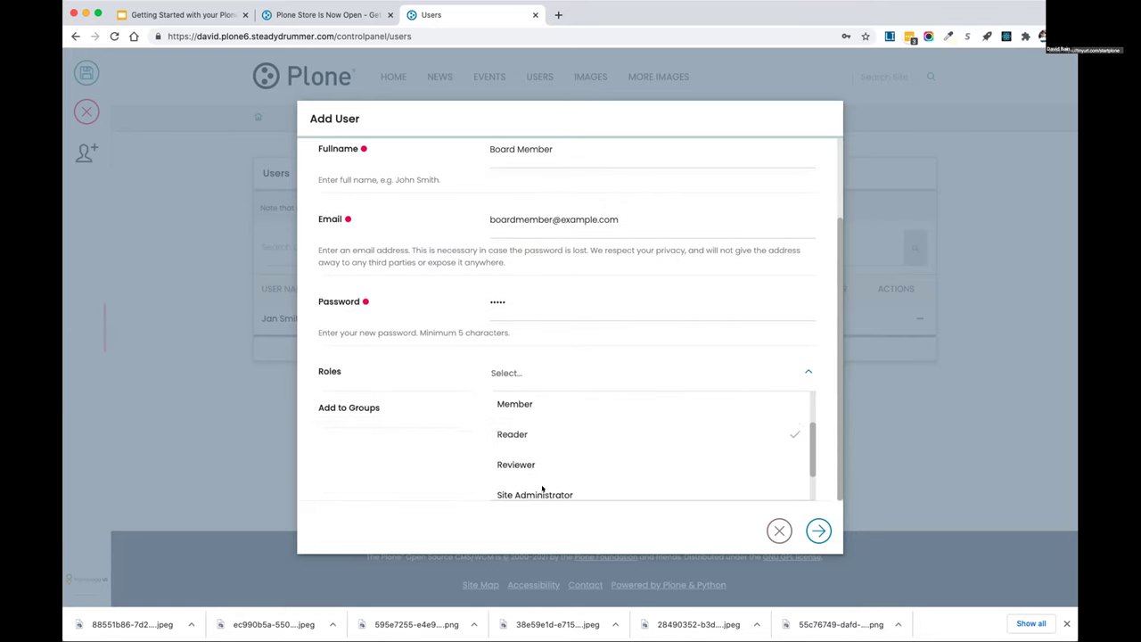
scroll(542, 488, down, 1)
scroll(542, 477, up, 5)
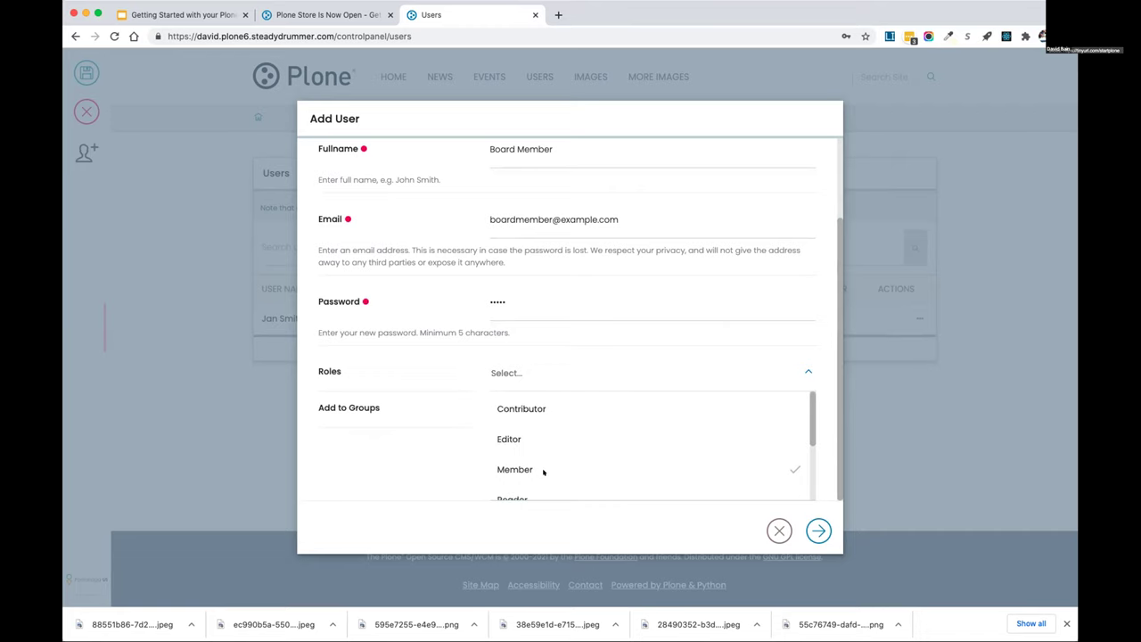
click(471, 452)
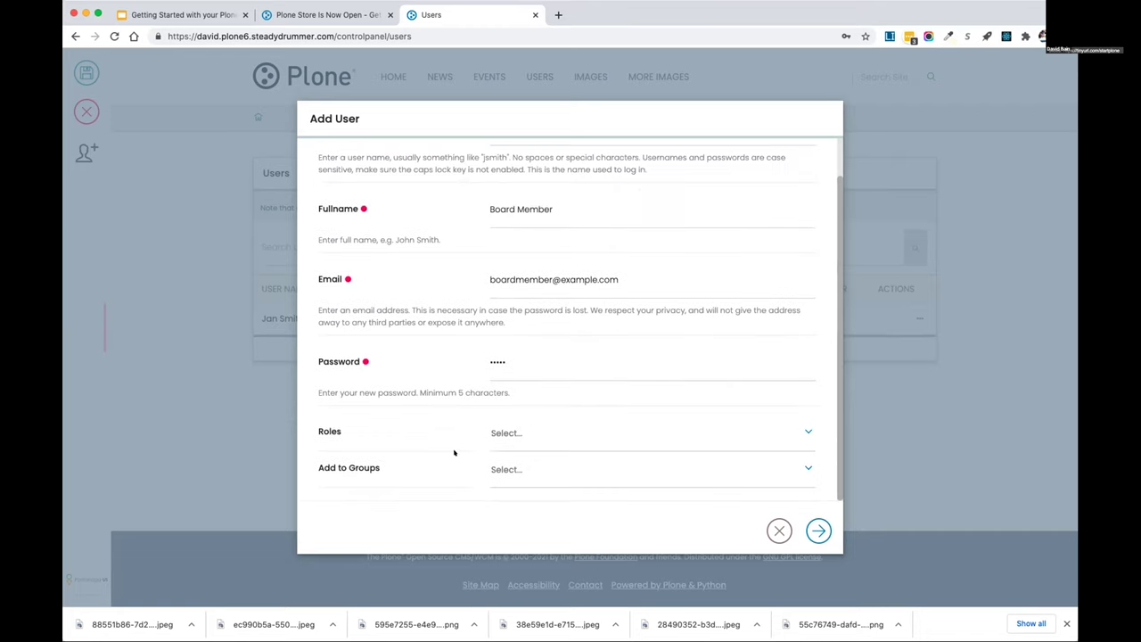
click(502, 469)
text(boardmembers)
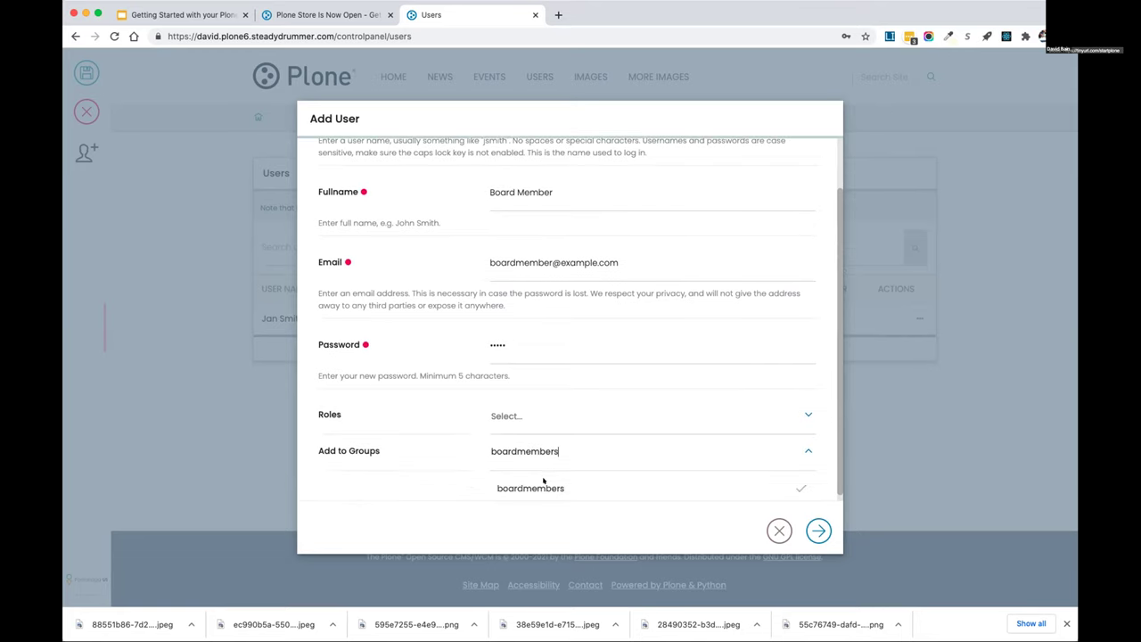
click(544, 486)
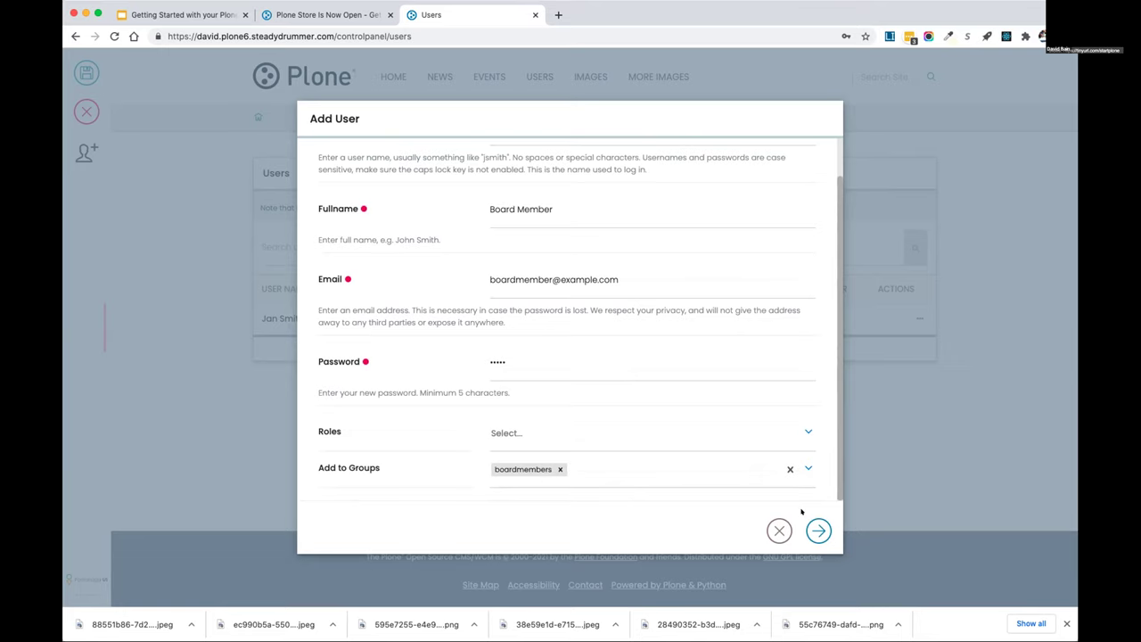
click(817, 530)
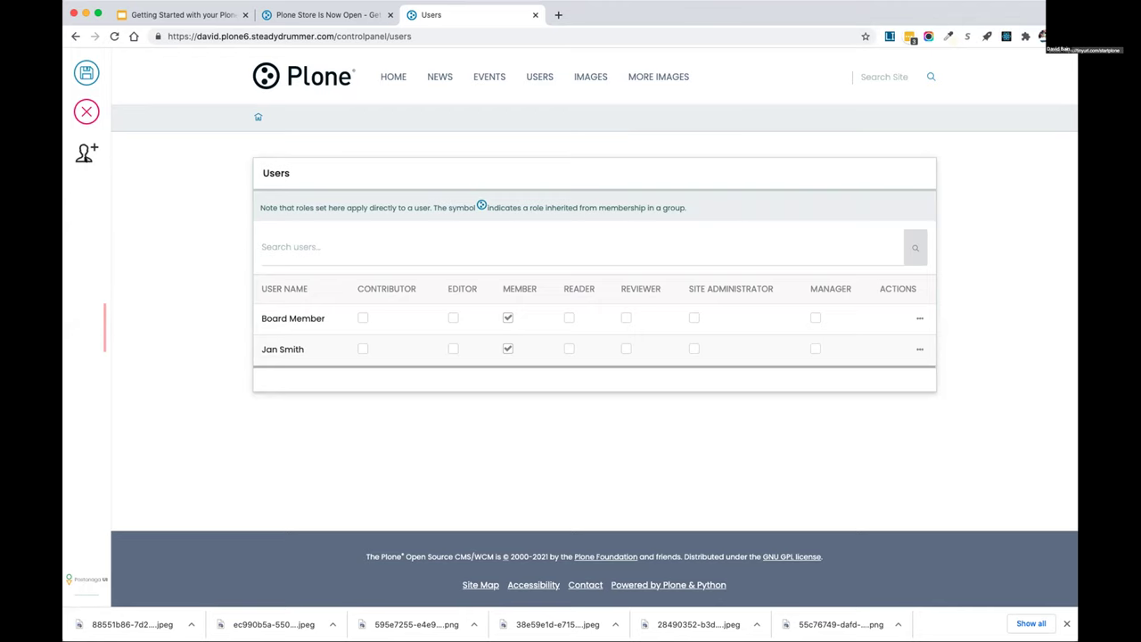
click(87, 153)
- Enter username 'notboardmember', full name 'Not Board Member', an e-mail address and a password
click(502, 177)
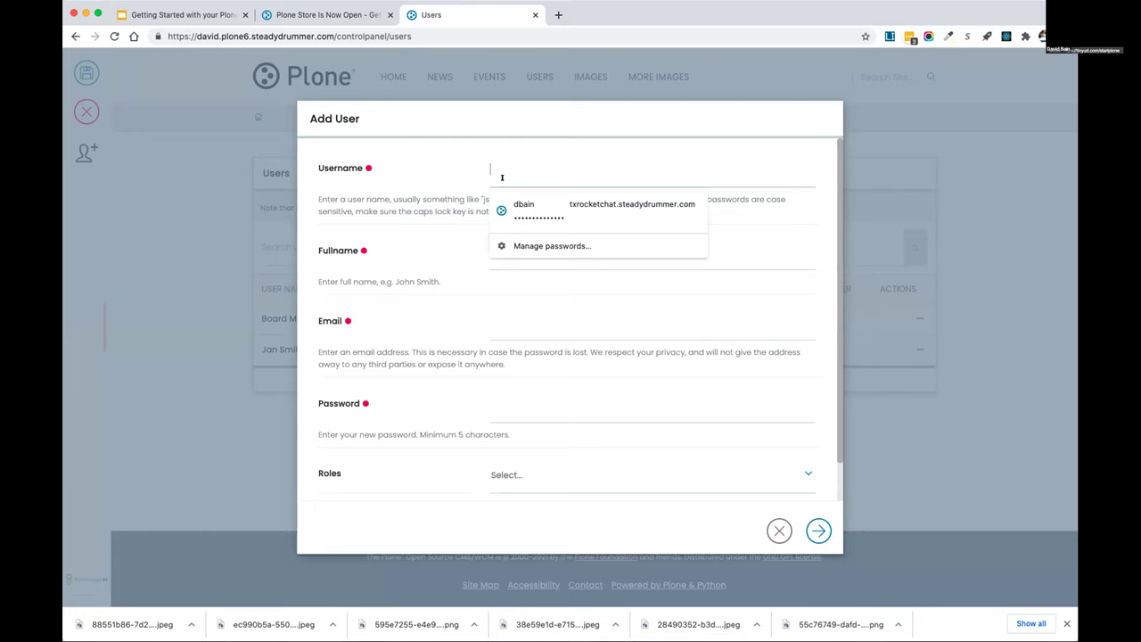
text(notboardmember)
key(Tab)
text(Not board)
key(BackSpace)
key(BackSpace)
key(BackSpace)
key(BackSpace)
key(BackSpace)
key(BackSpace)
text(Board Member)
key(Tab)
text(notboardmember@examp)
key(BackSpace)
key(BackSpace)
key(BackSpace)
key(BackSpace)
text(xample.com)
key(Tab)
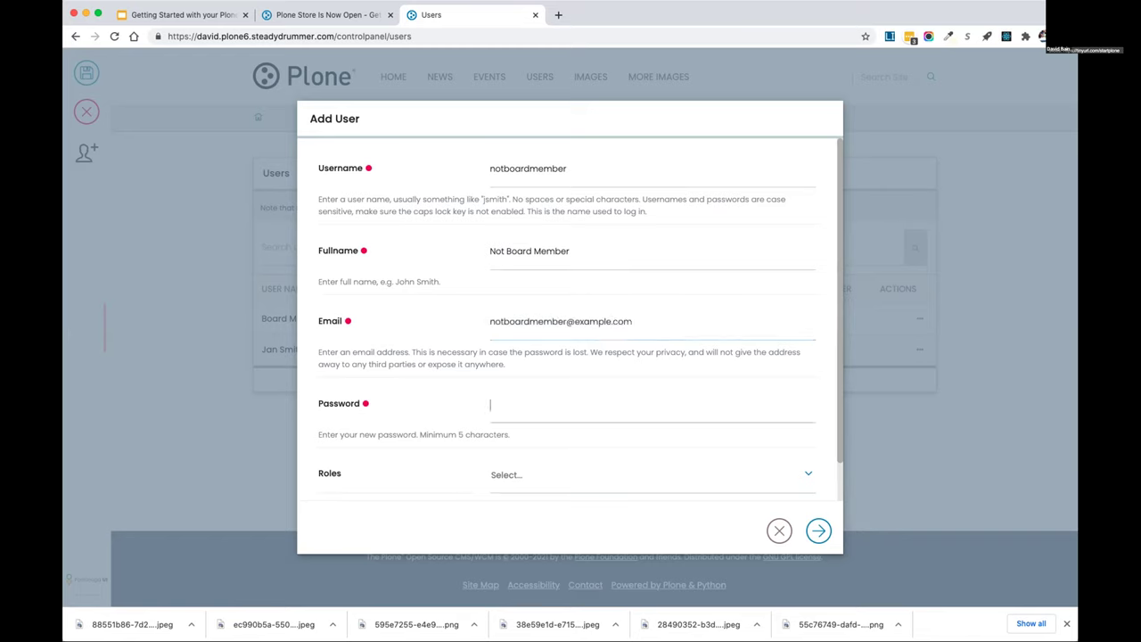
- Leave roles and groups empty and create the user
click(561, 478)
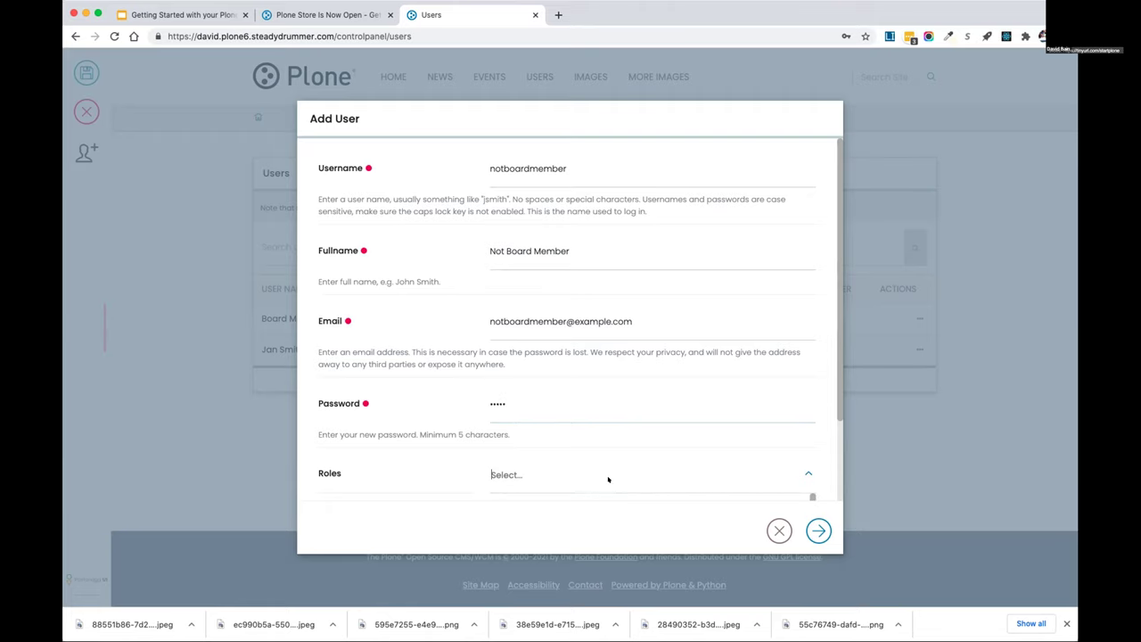
scroll(708, 437, down, 3)
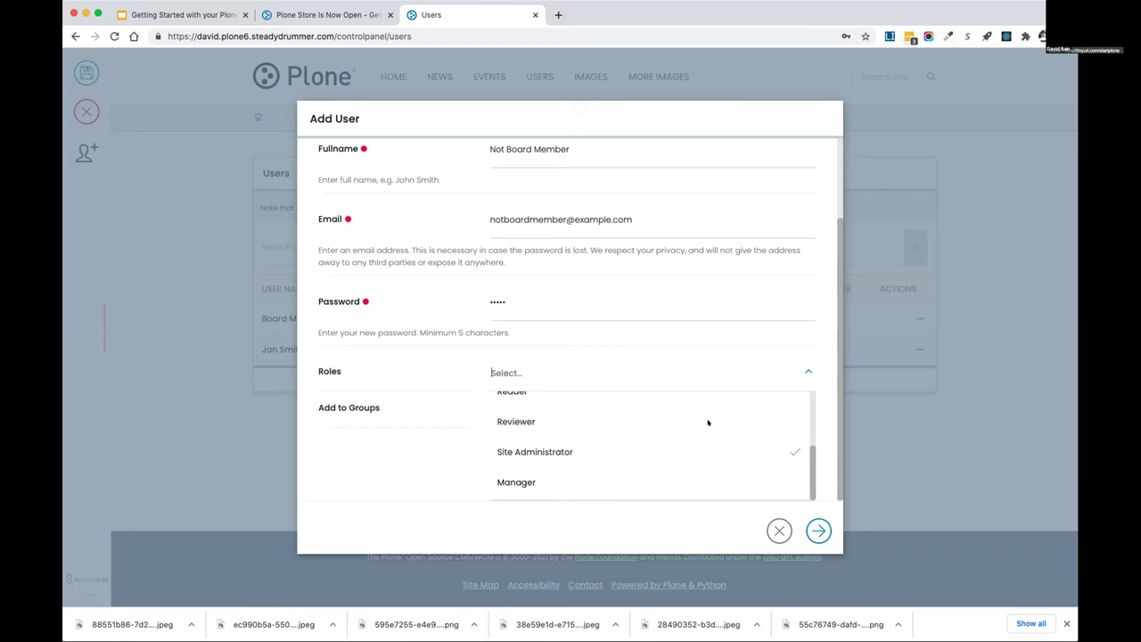
click(436, 381)
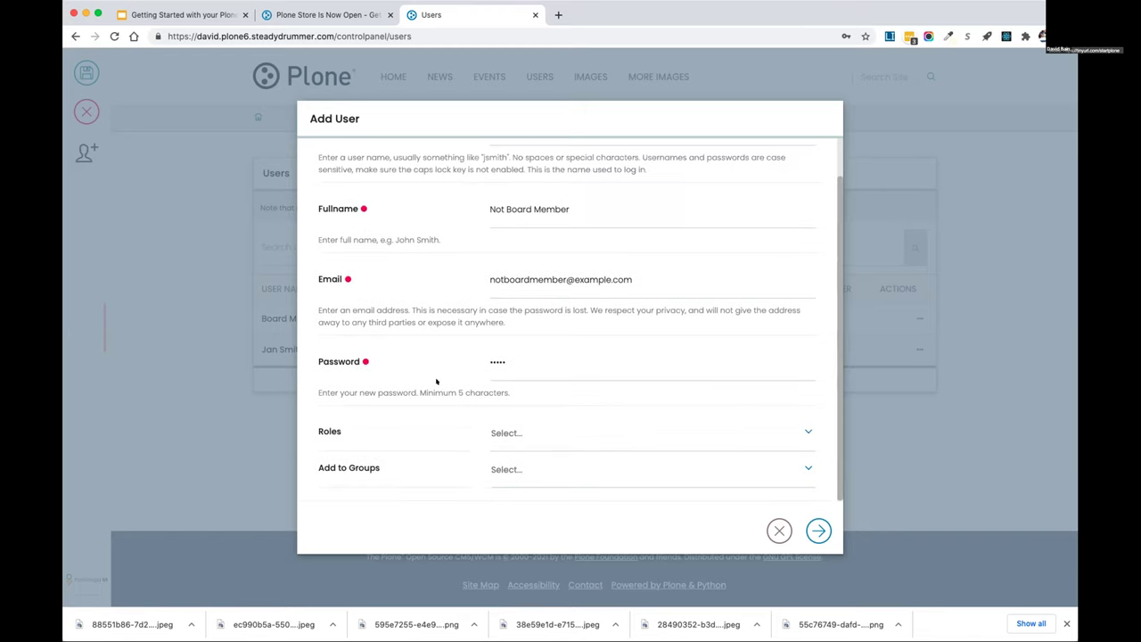
click(696, 472)
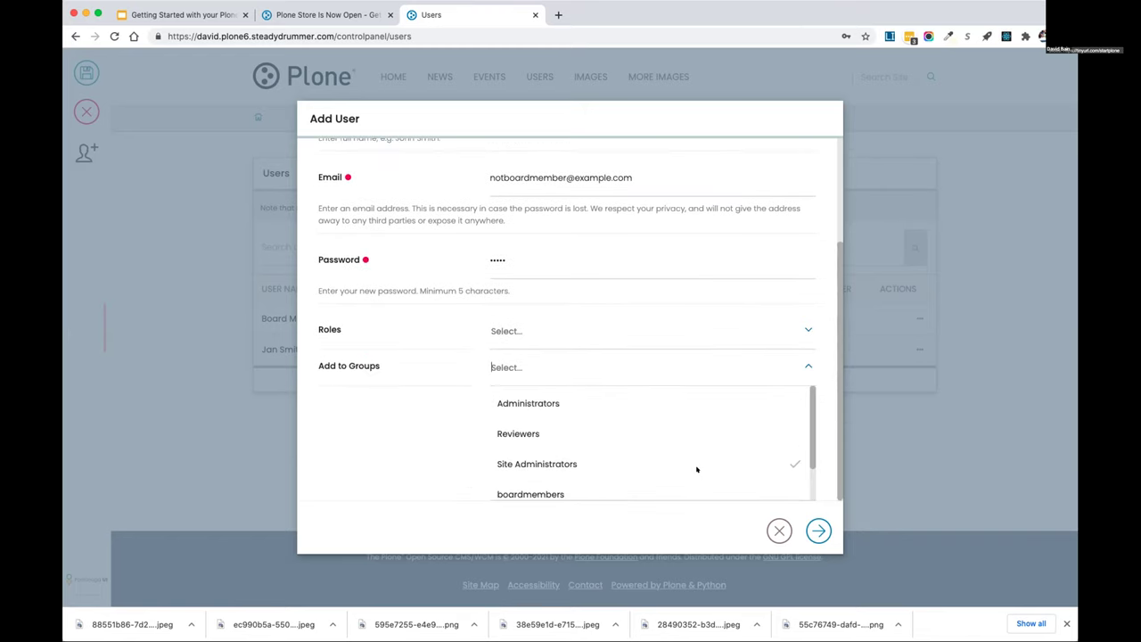
scroll(591, 453, down, 2)
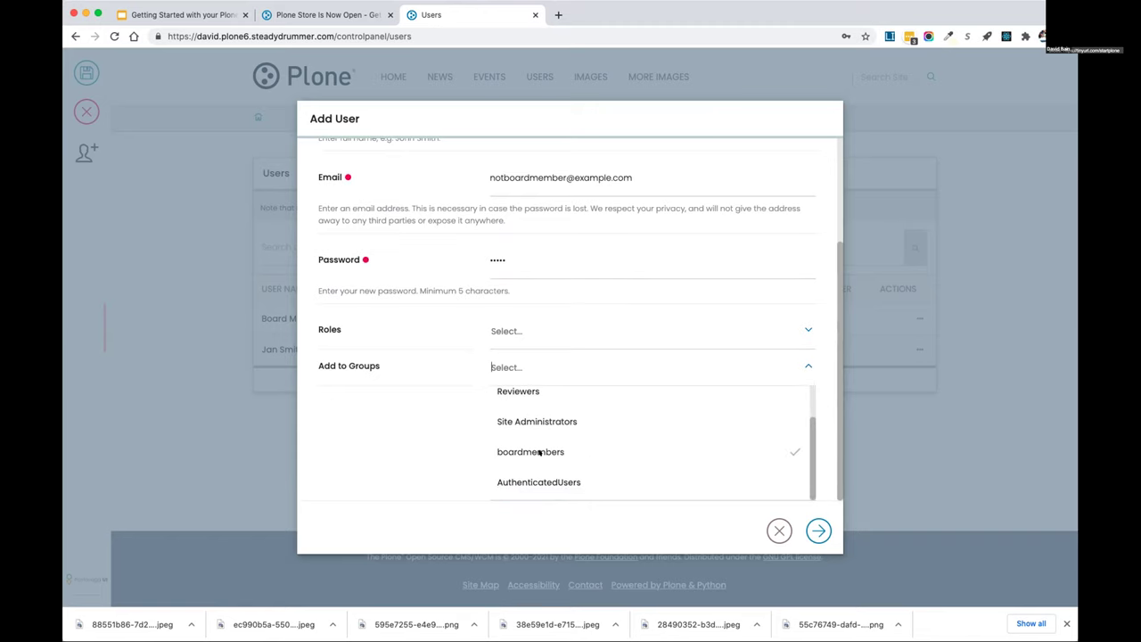
click(346, 425)
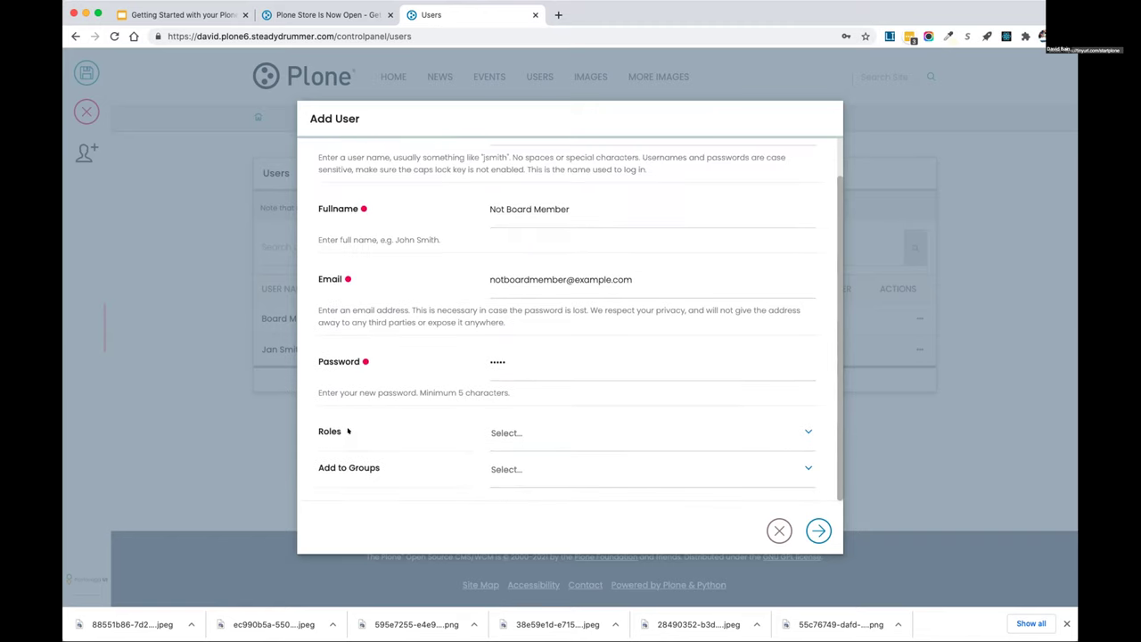
click(818, 529)
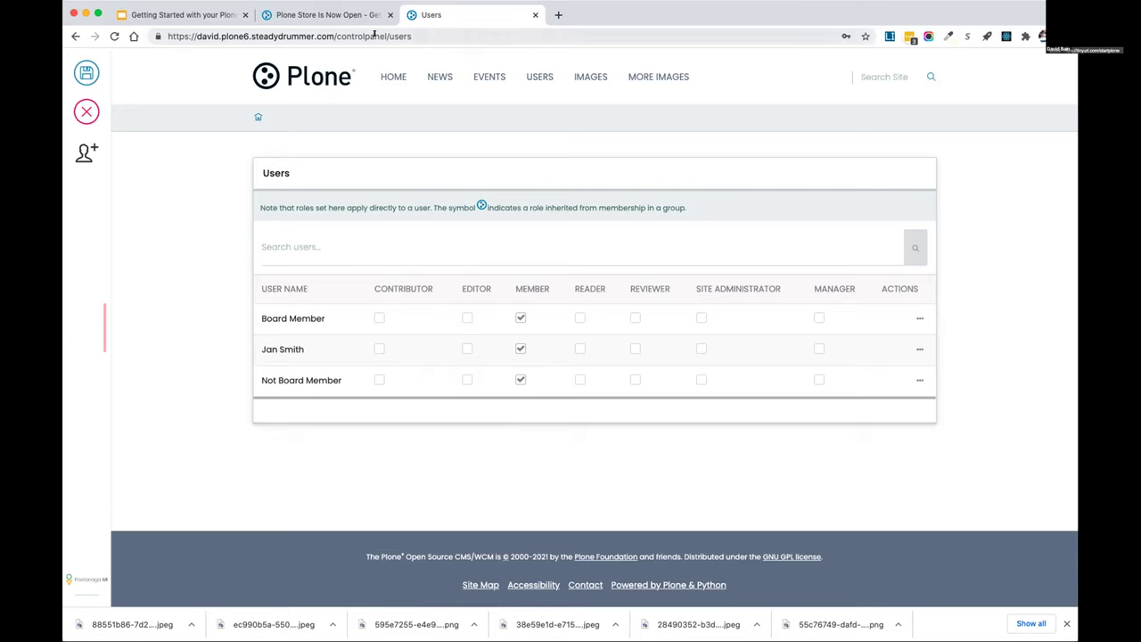
- Log out via the /logout URL and sign in as the notboardmember user
drag(336, 36, 688, 50)
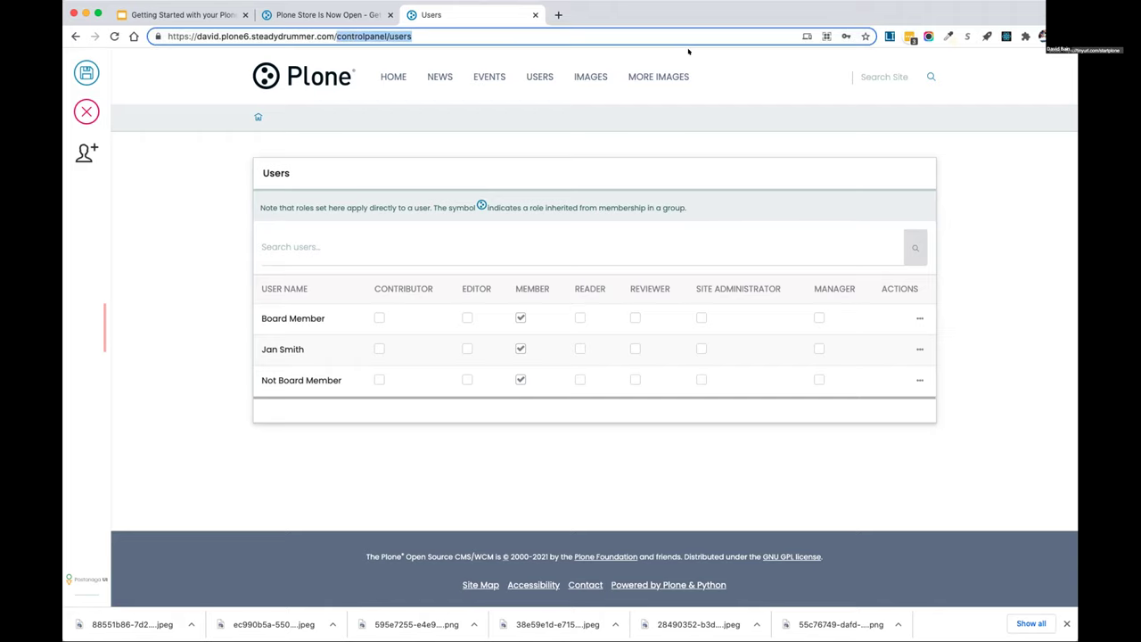
text(logout)
key(Return)
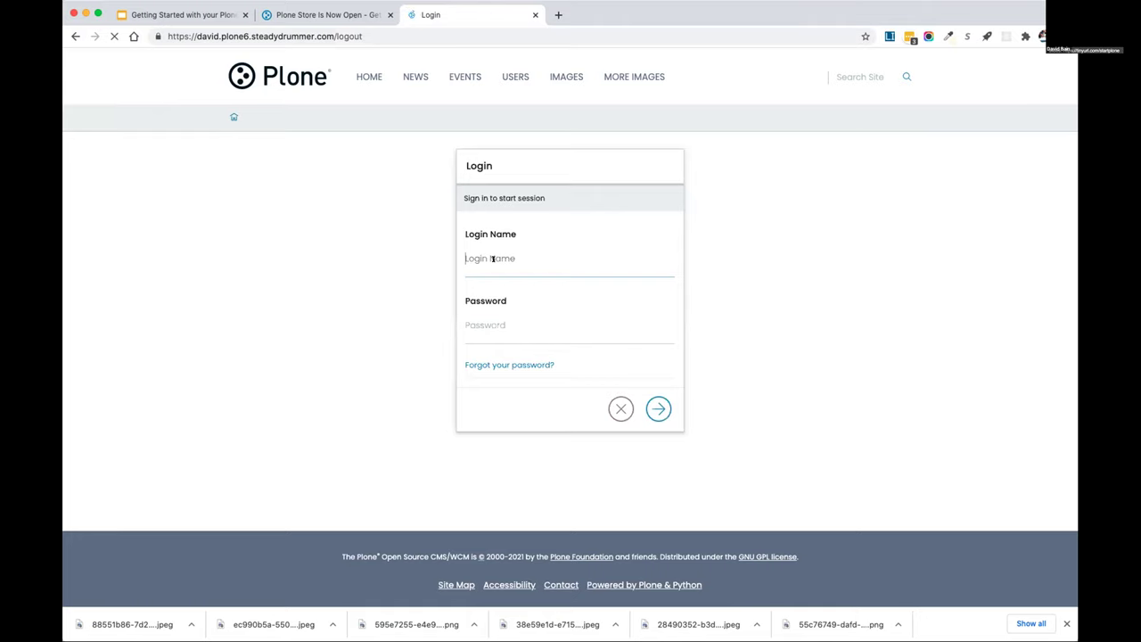
text(notboardmember)
key(Tab)
text(•••••)
click(645, 412)
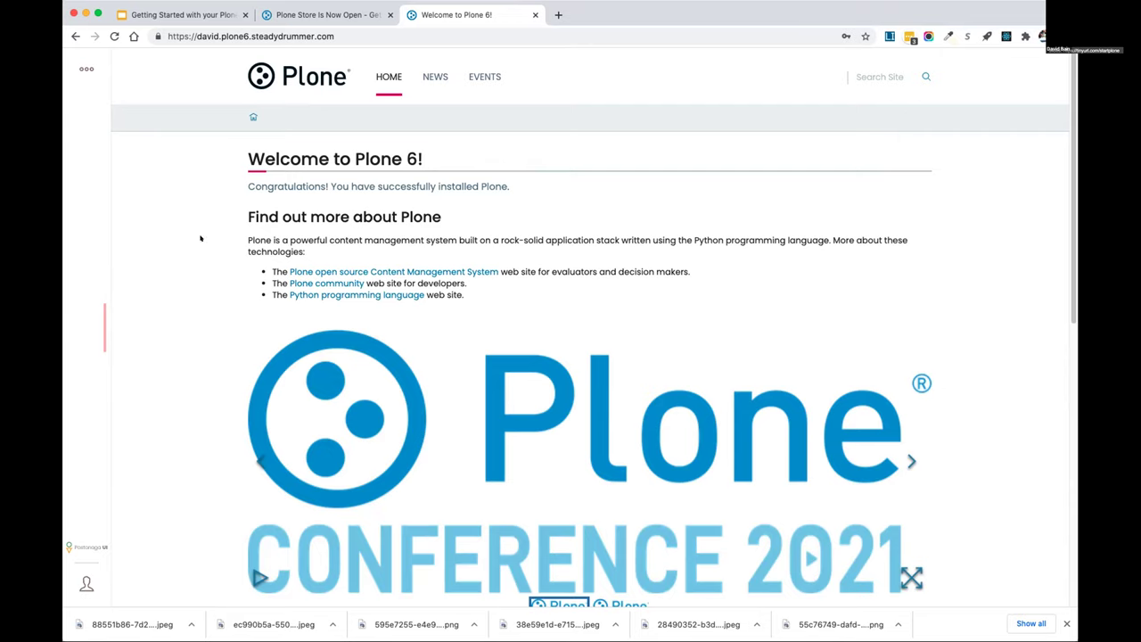
- Append /board to the site address to test access to the Board folder
scroll(169, 376, down, 10)
scroll(172, 372, up, 6)
scroll(177, 363, up, 3)
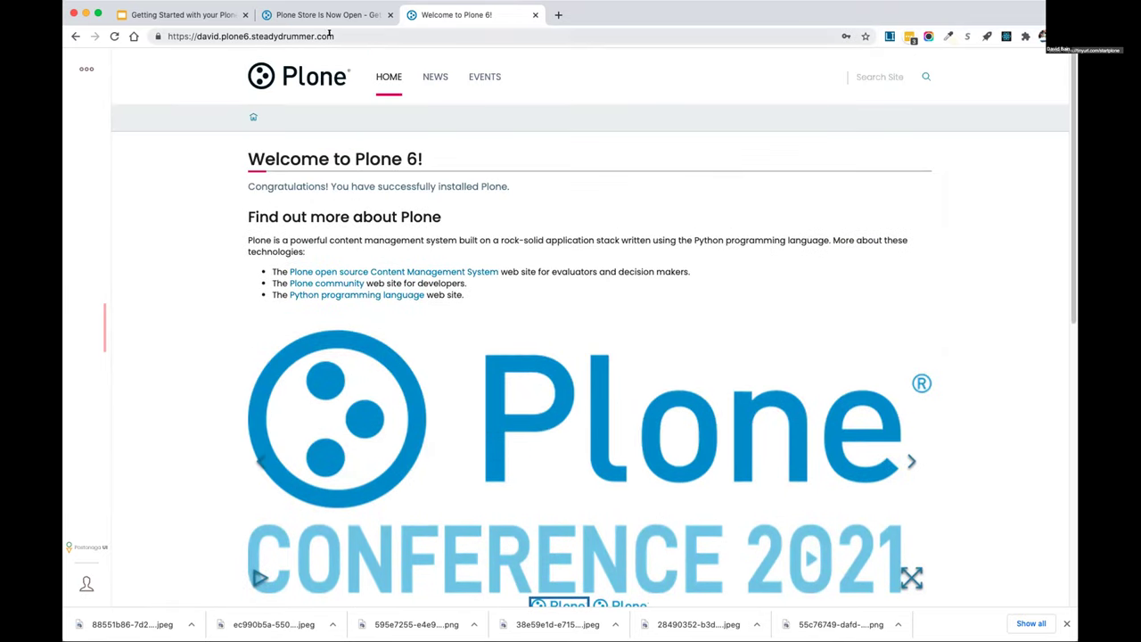
click(376, 36)
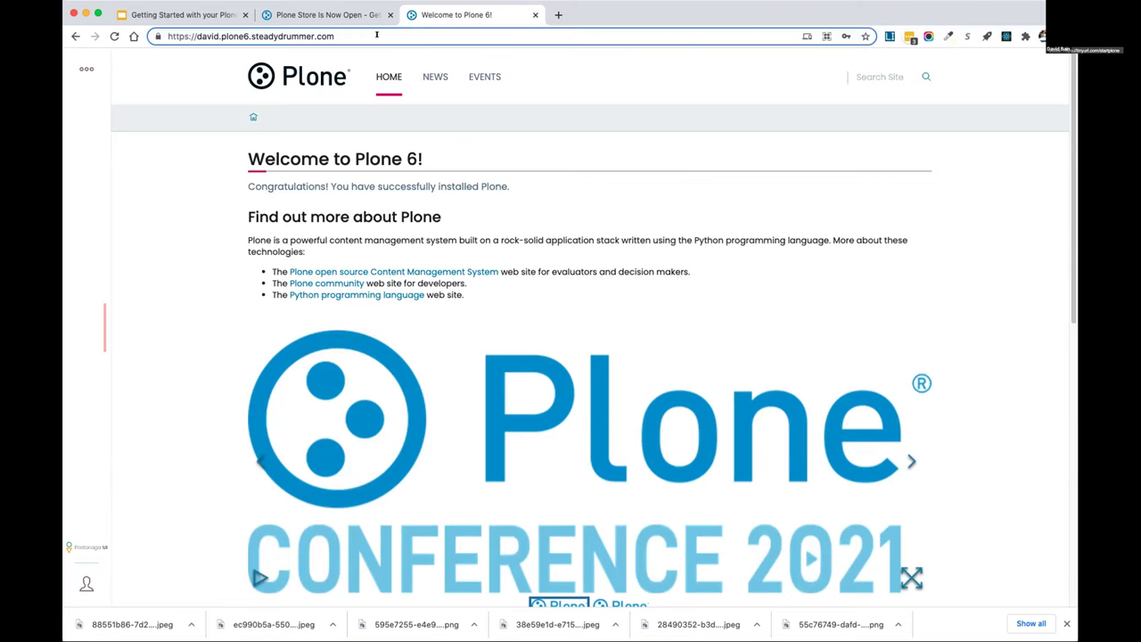
text(/board)
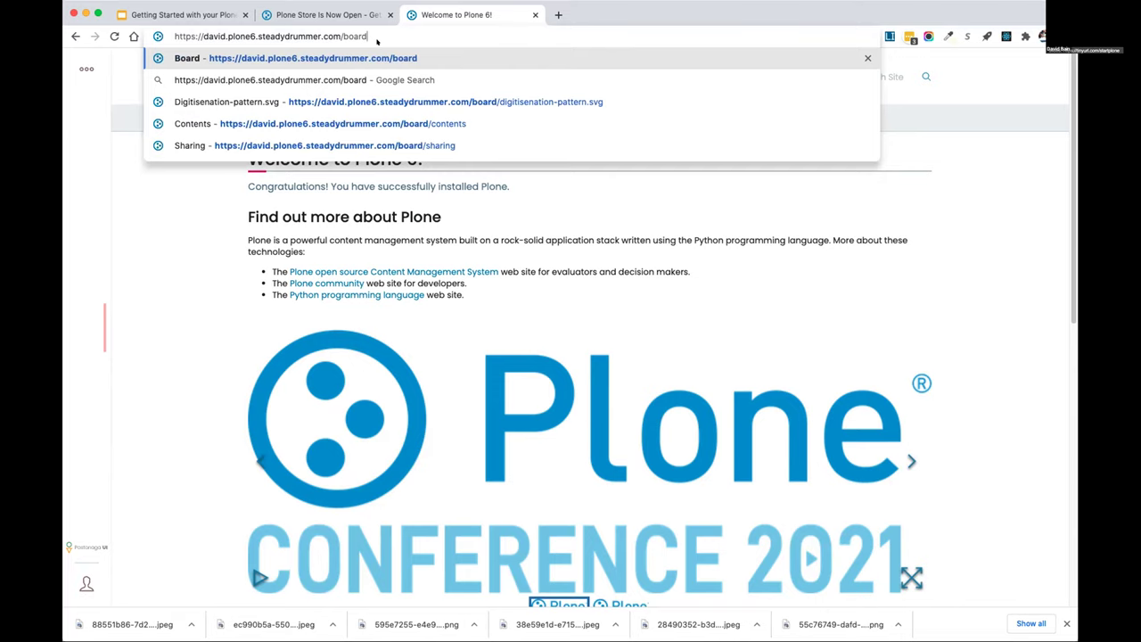
key(Return)
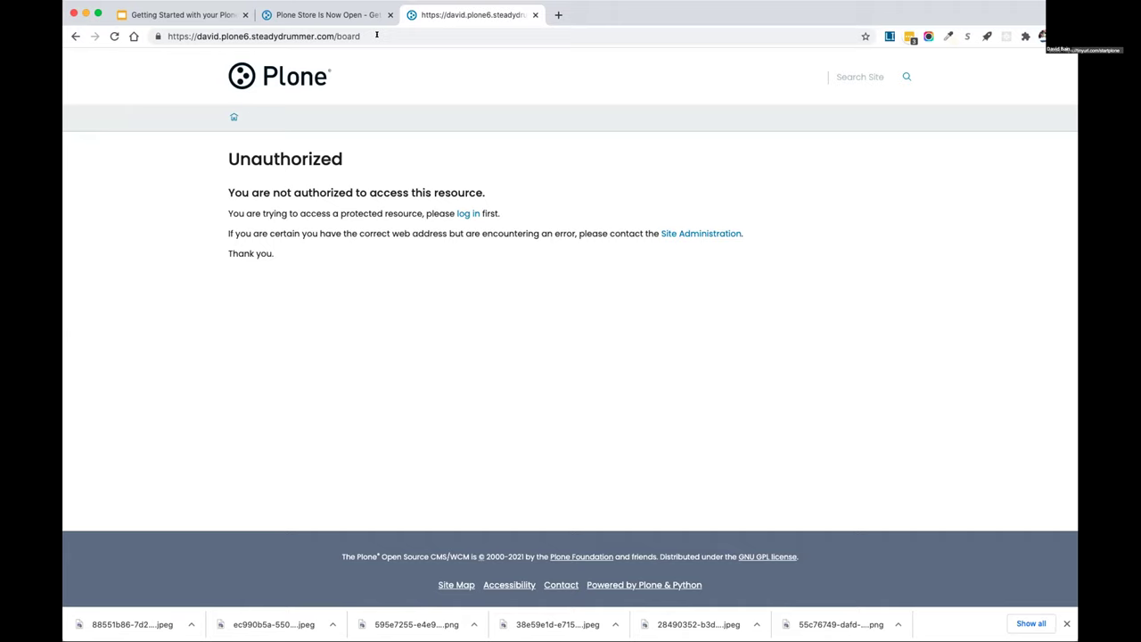
- Remove /board from the address to leave the Unauthorized page for the site home page
click(404, 32)
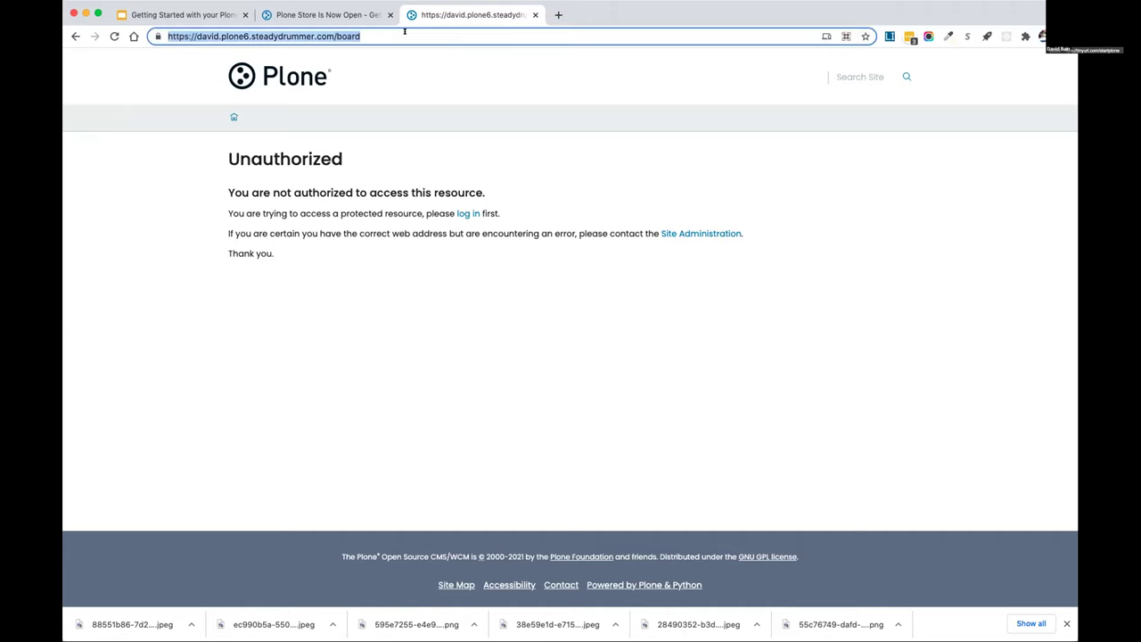
click(404, 32)
key(BackSpace)
key(BackSpace)
key(BackSpace)
key(BackSpace)
key(BackSpace)
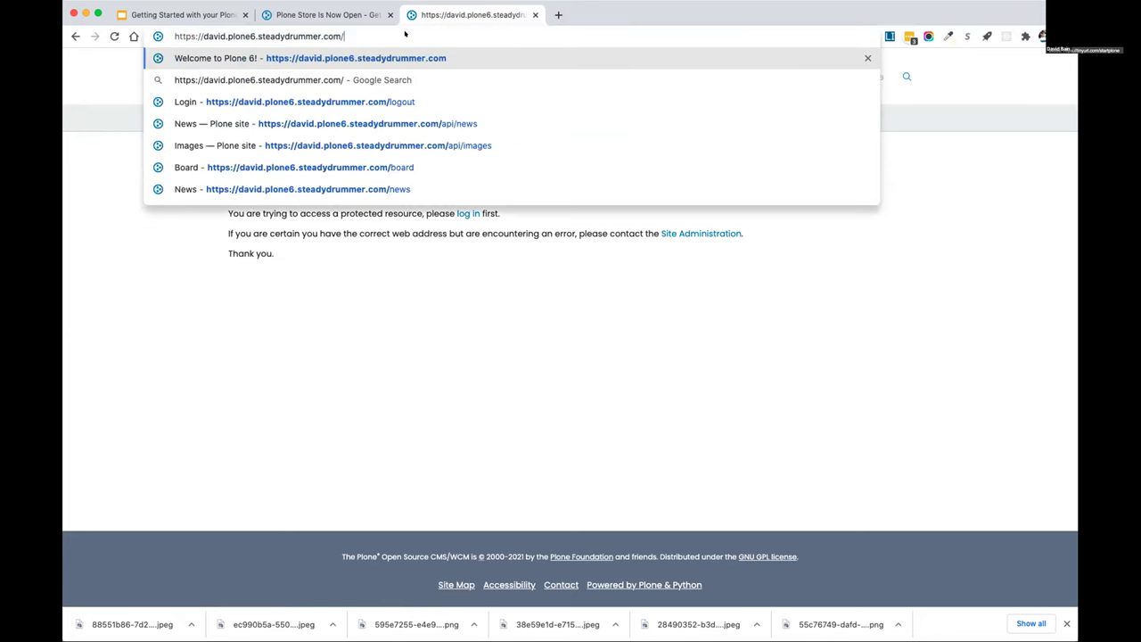
key(Return)
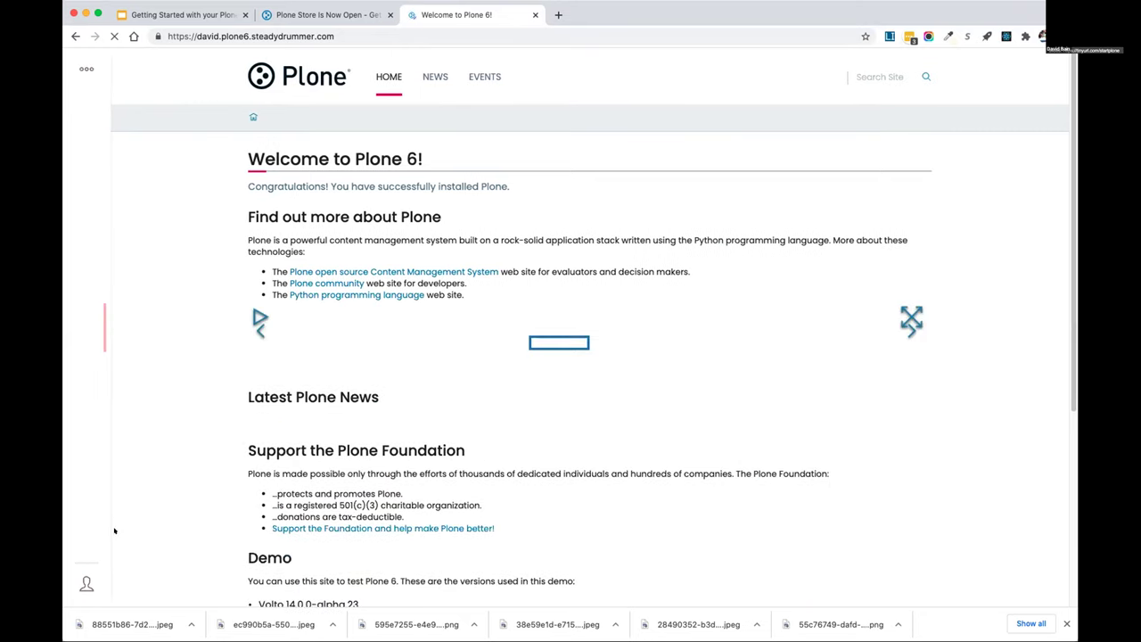
- Log out and sign back in as the boardmember user with its password
click(87, 583)
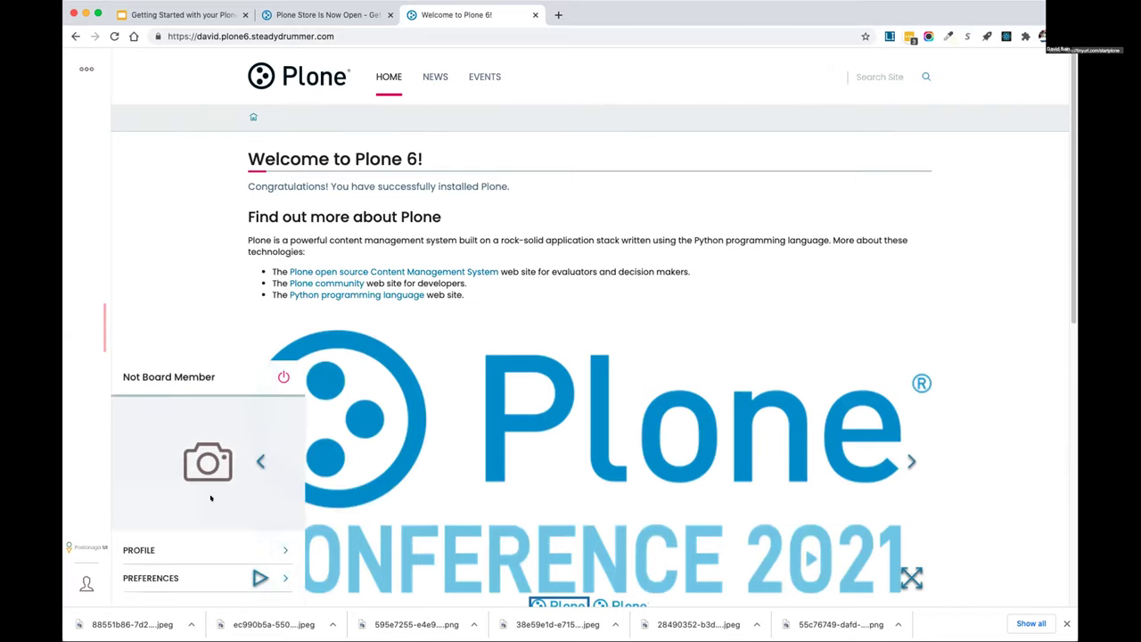
click(281, 375)
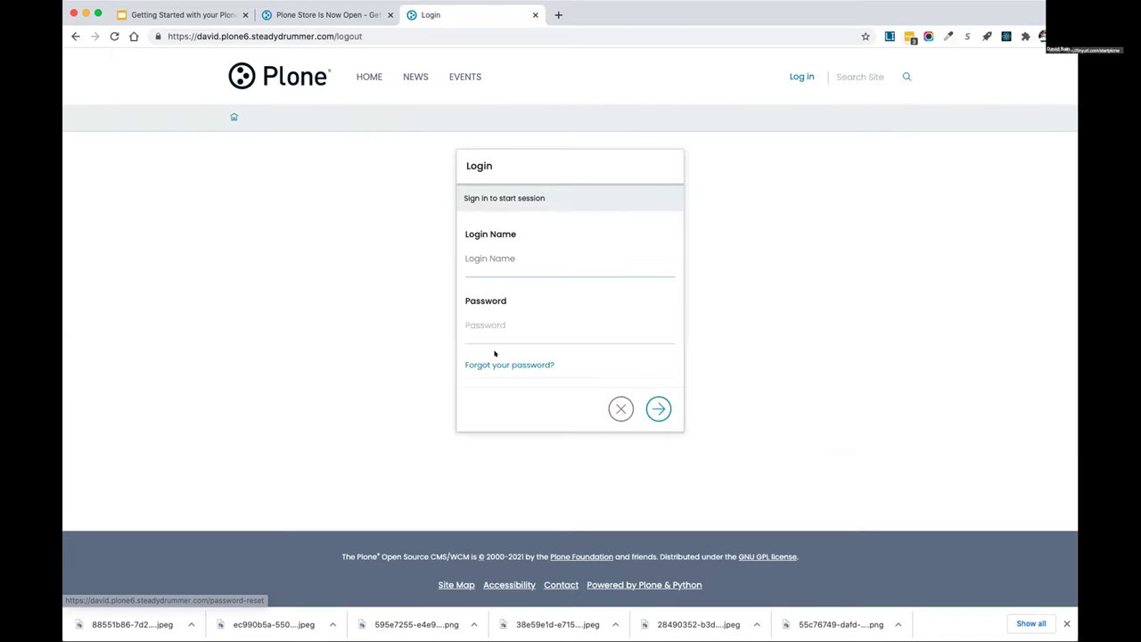
text(boardmember)
key(Tab)
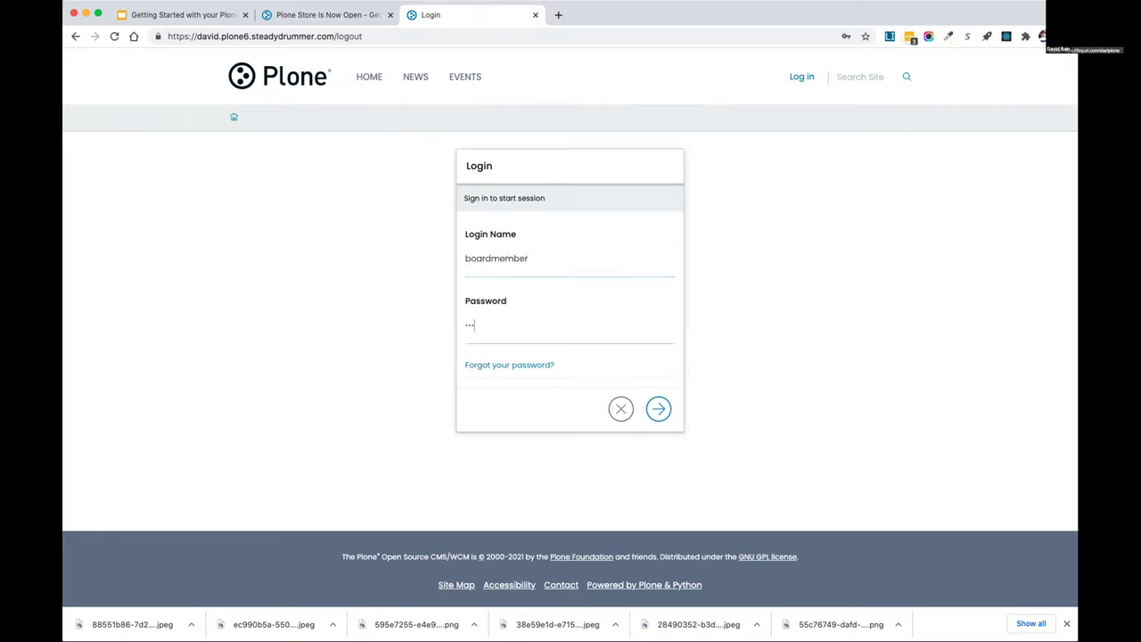
click(658, 408)
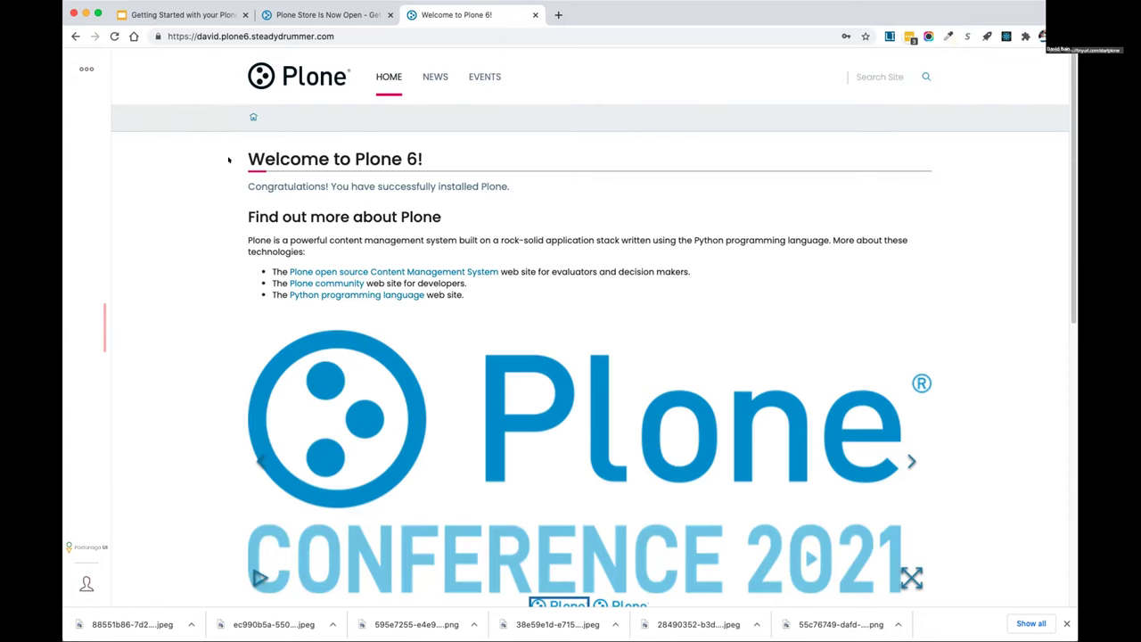
- Try the /board address again, see Unauthorized, and go back to the home page
click(328, 35)
click(348, 33)
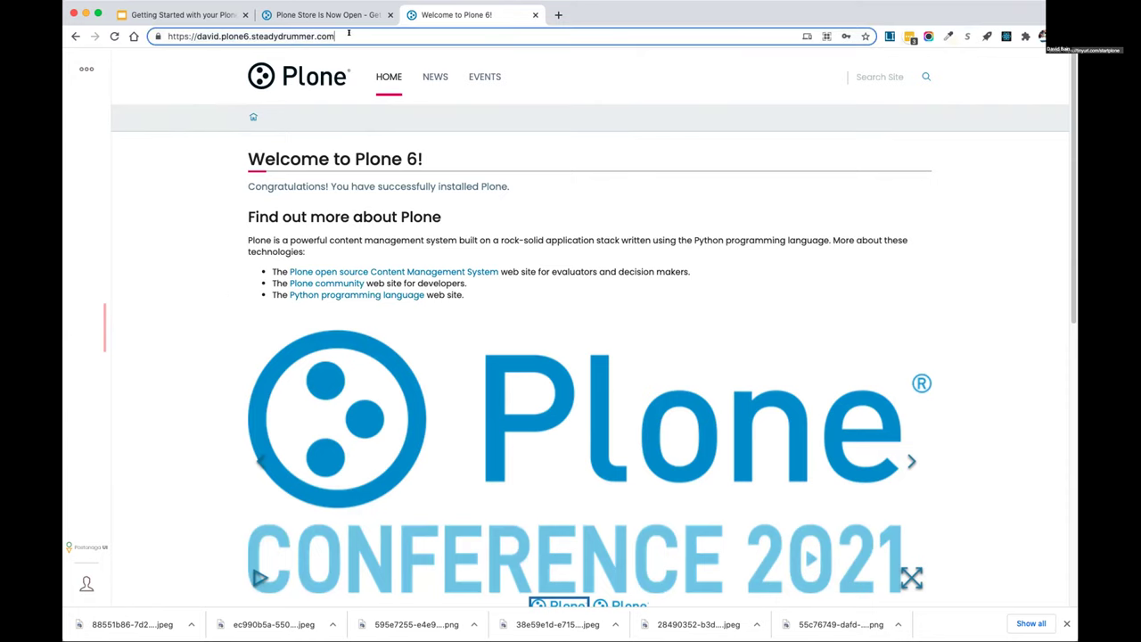
text(/board)
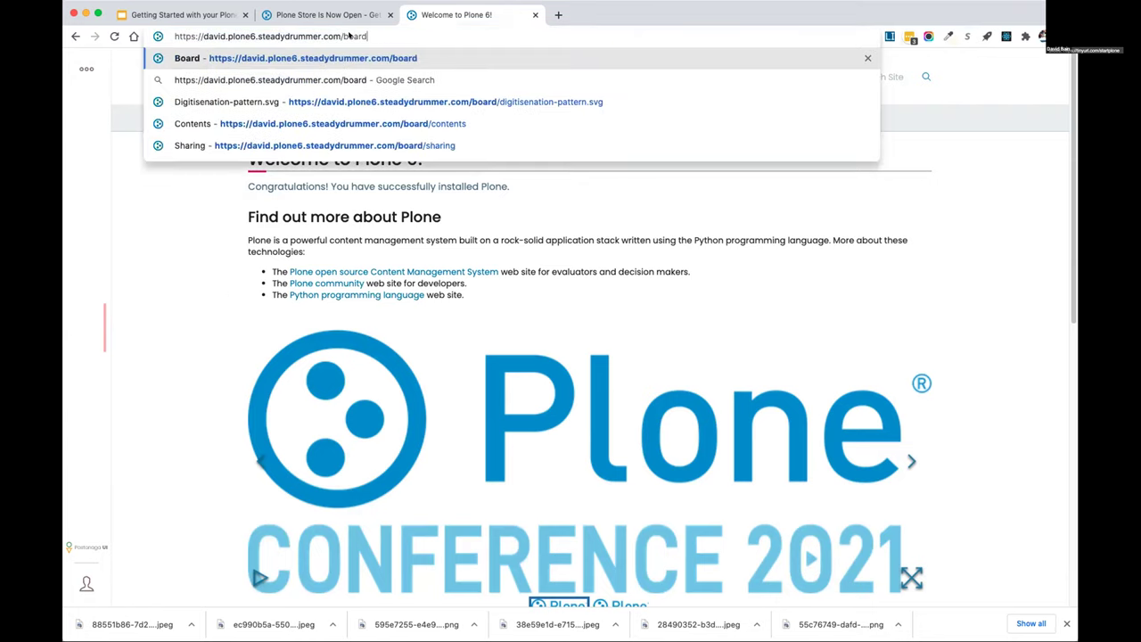
key(Return)
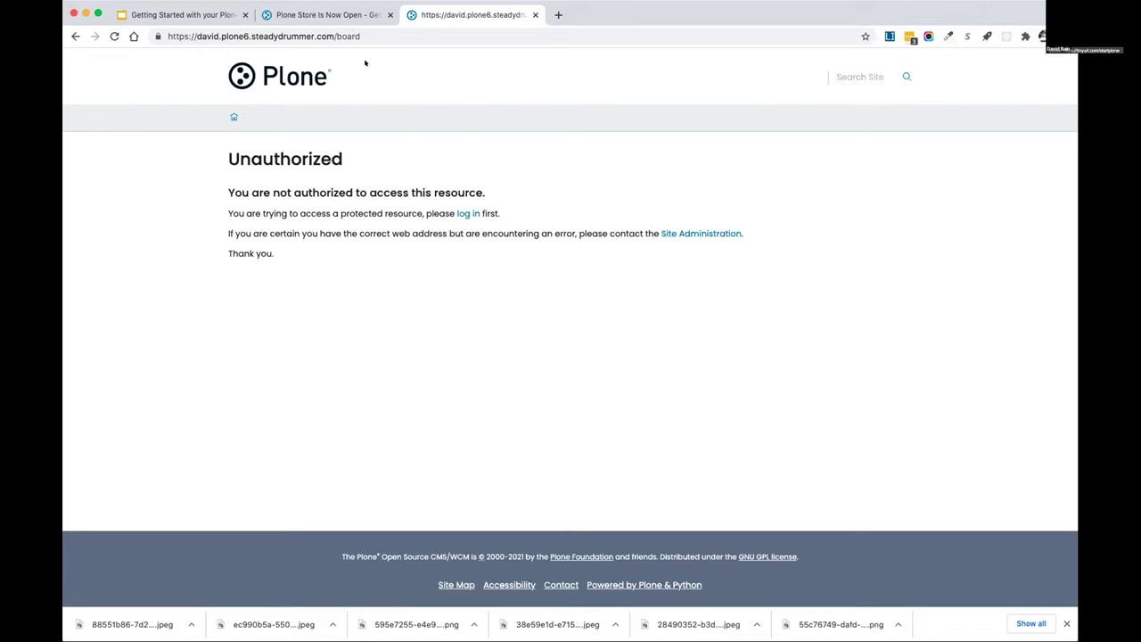
click(75, 36)
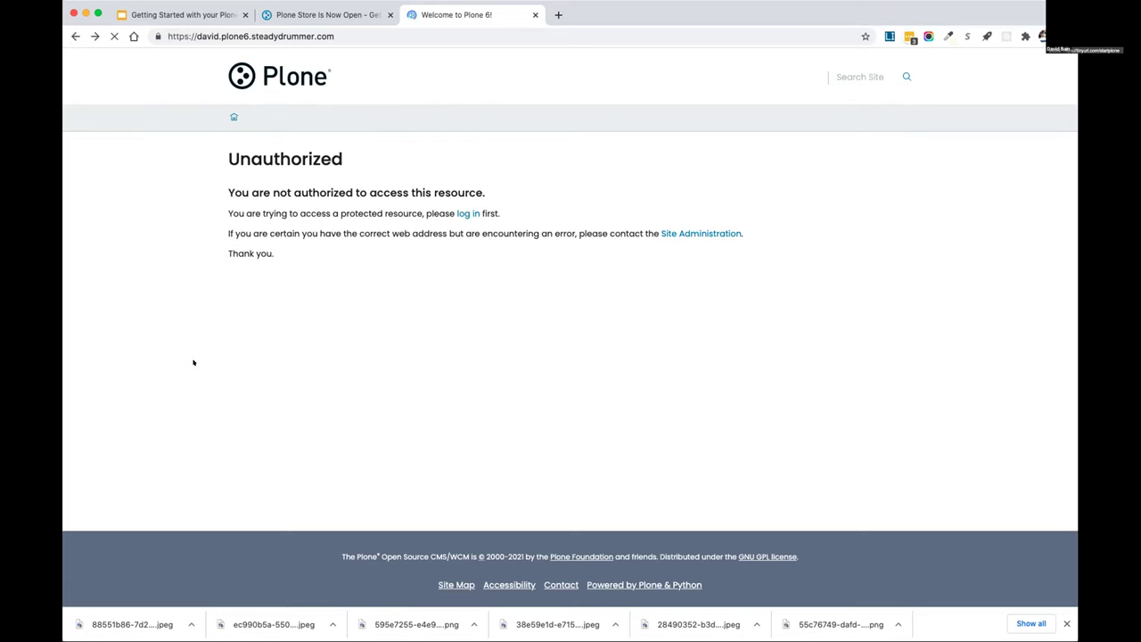
- Open the board member's personal Preferences to find the Language setting
scroll(190, 364, down, 5)
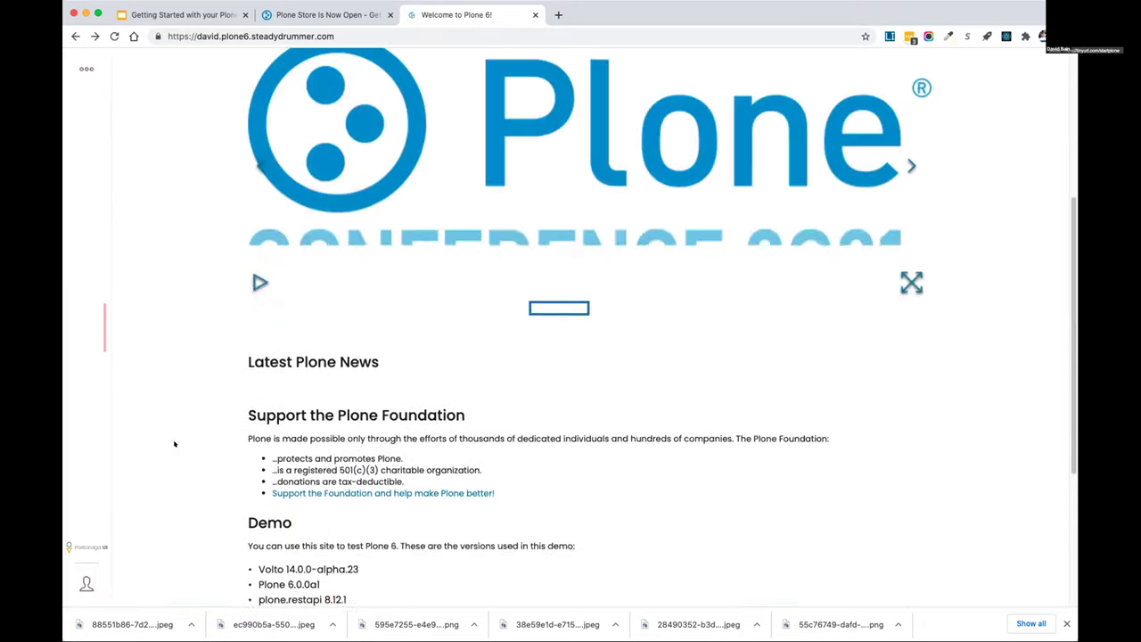
scroll(175, 443, down, 3)
click(82, 580)
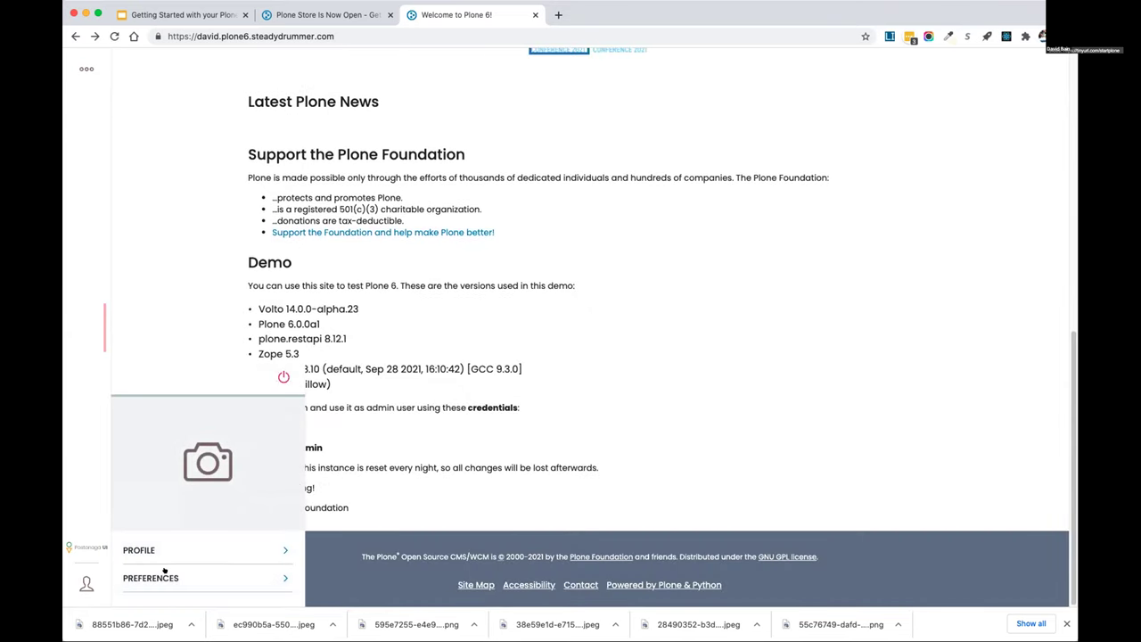
click(166, 571)
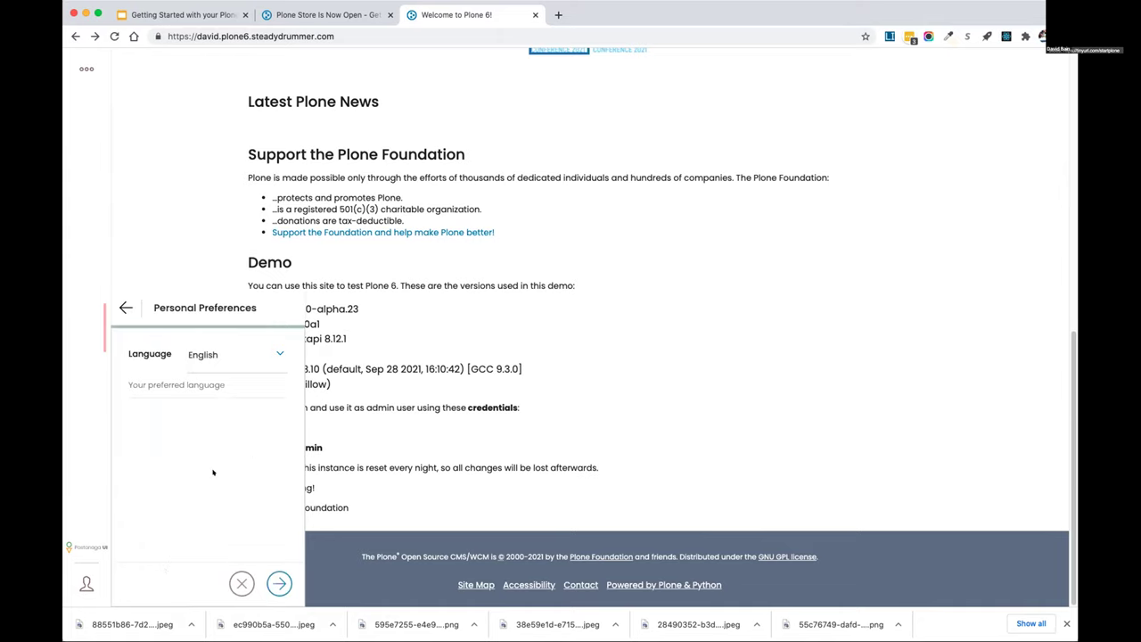
- Close the preferences, log out, and sign back in as admin with its password
click(242, 583)
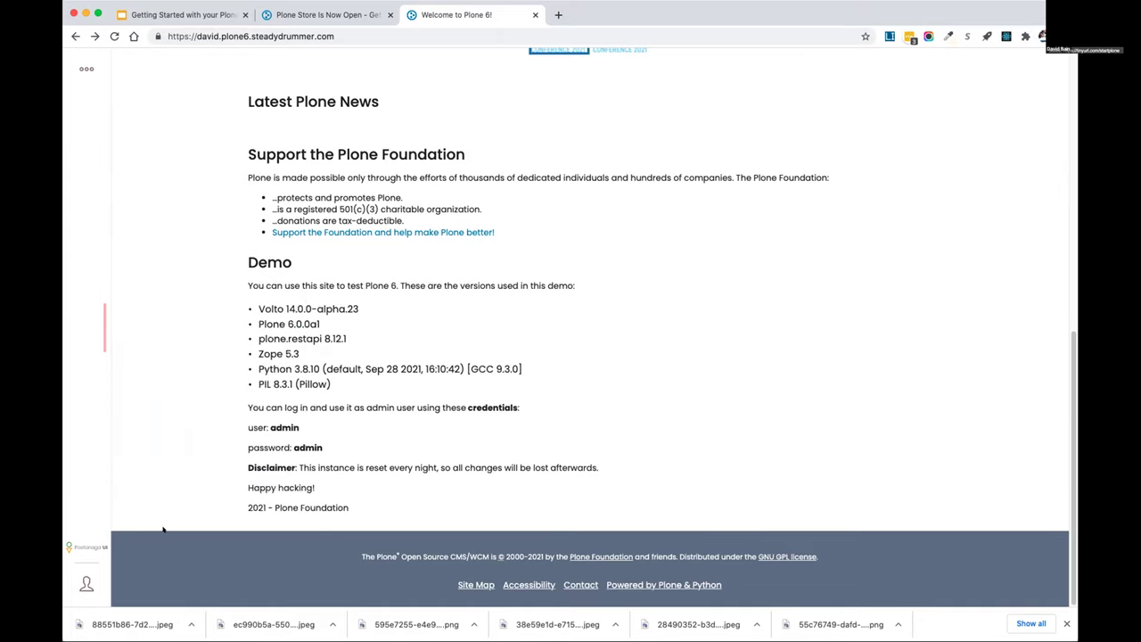
click(79, 578)
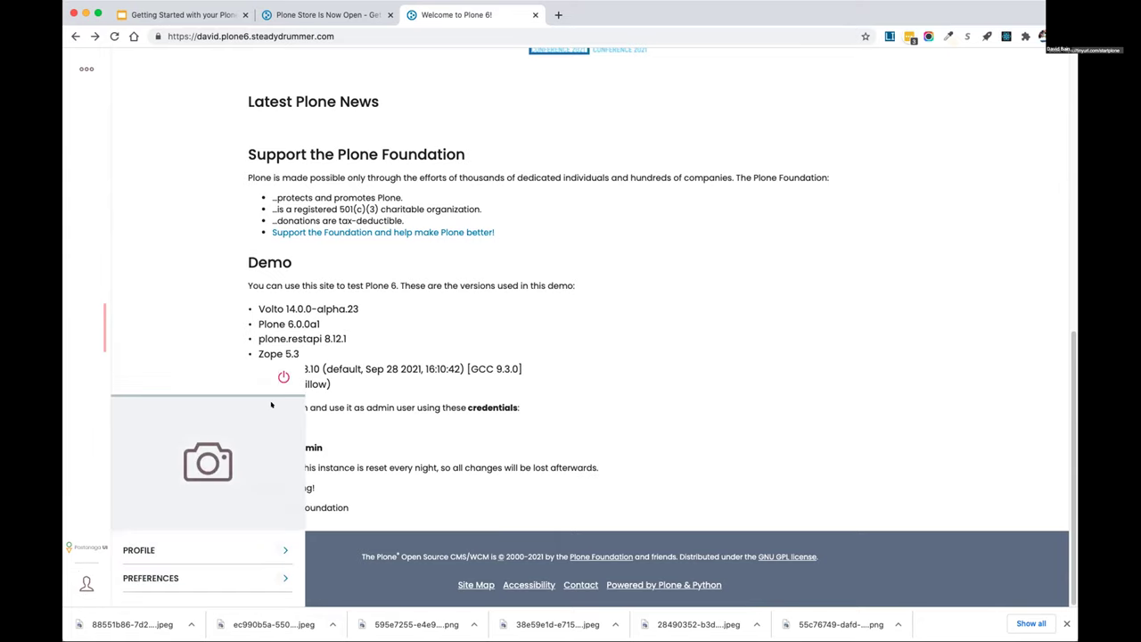
click(284, 376)
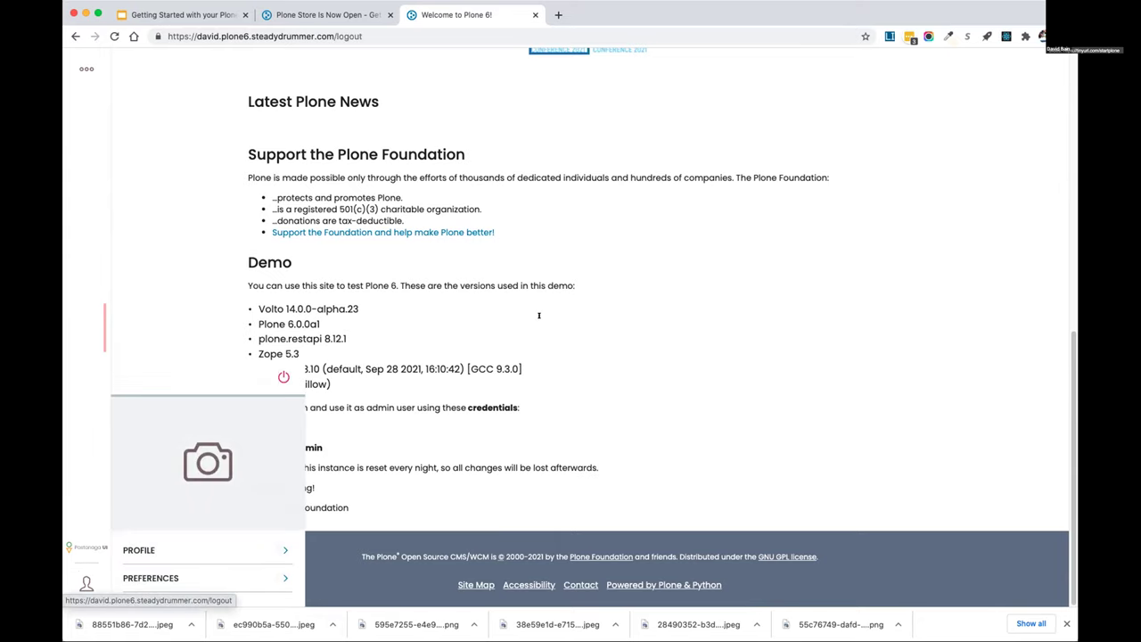
click(519, 260)
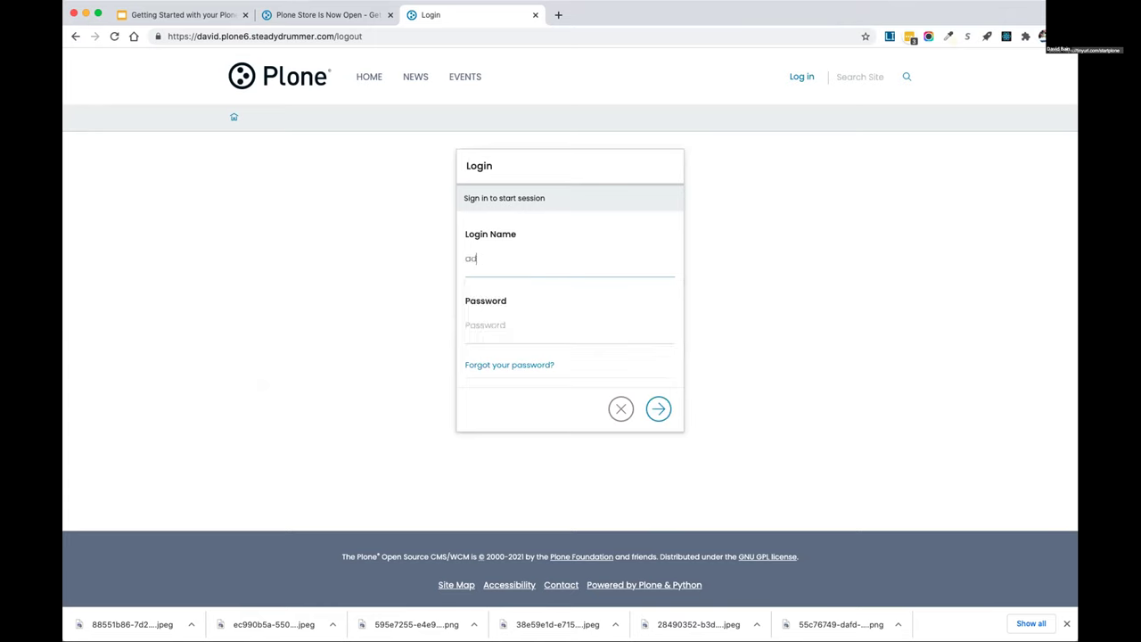
key(Tab)
key(Return)
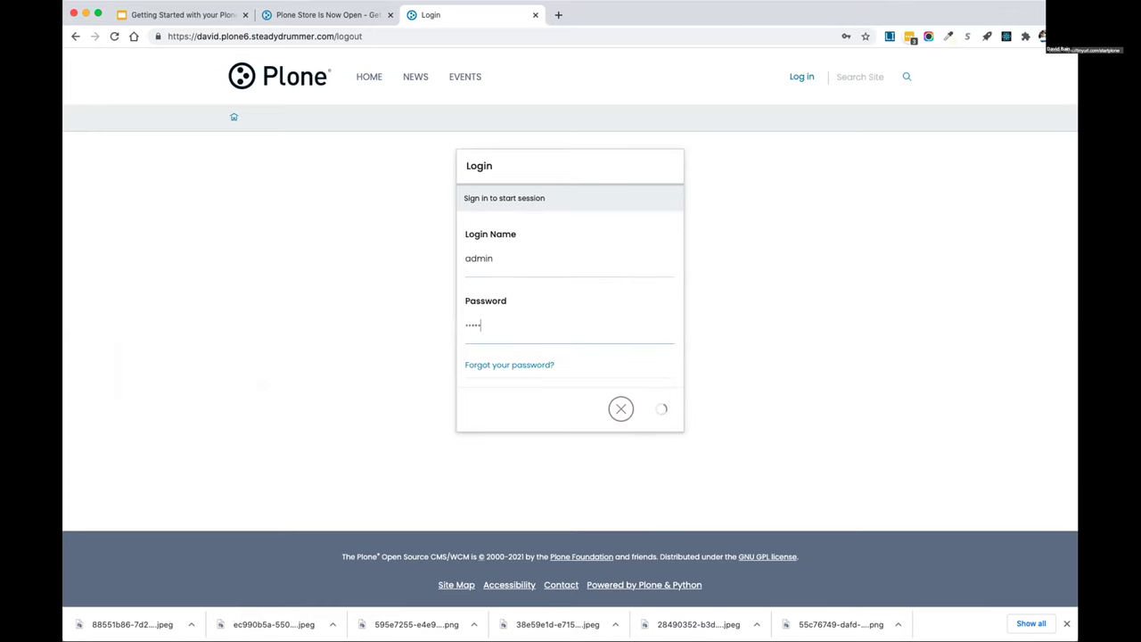
- Append /board to the site address to load the Board folder
click(375, 35)
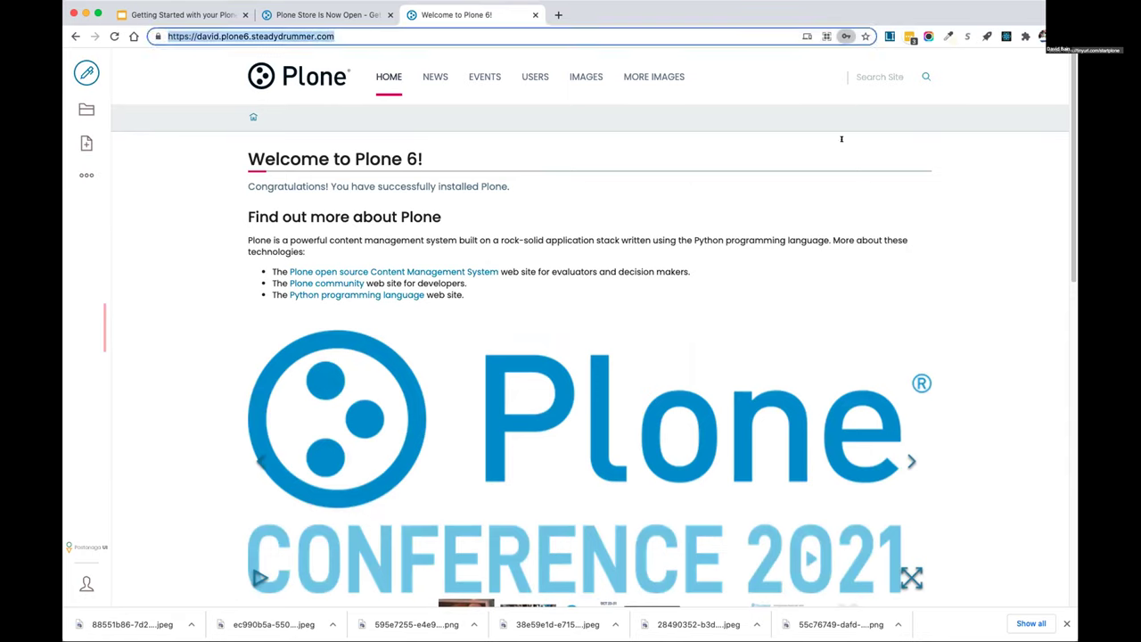
click(386, 36)
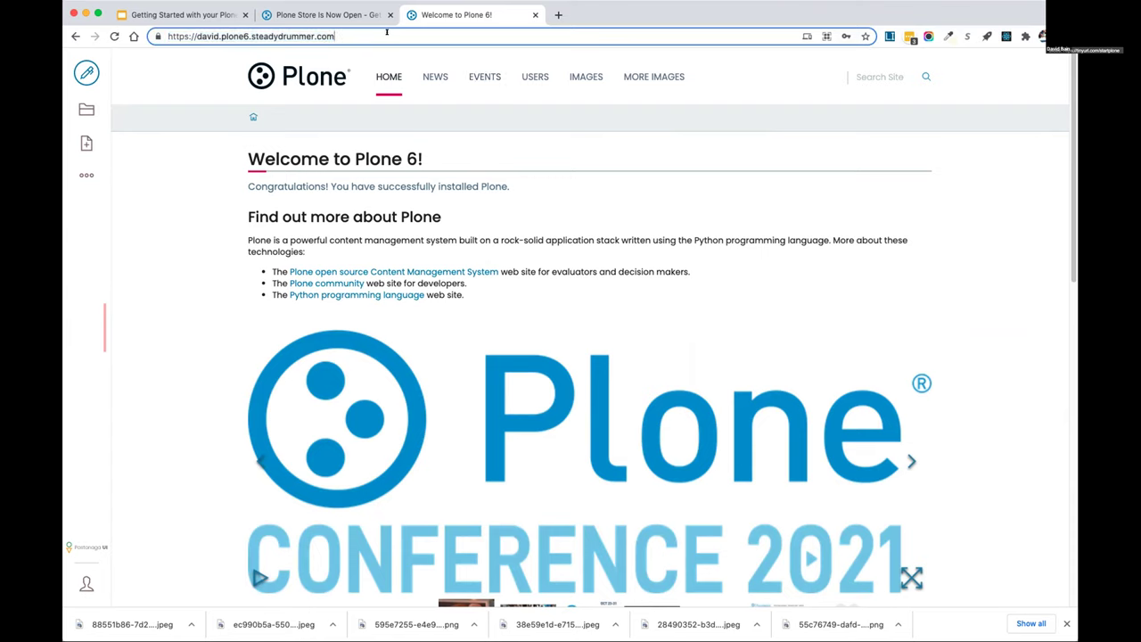
text(/board)
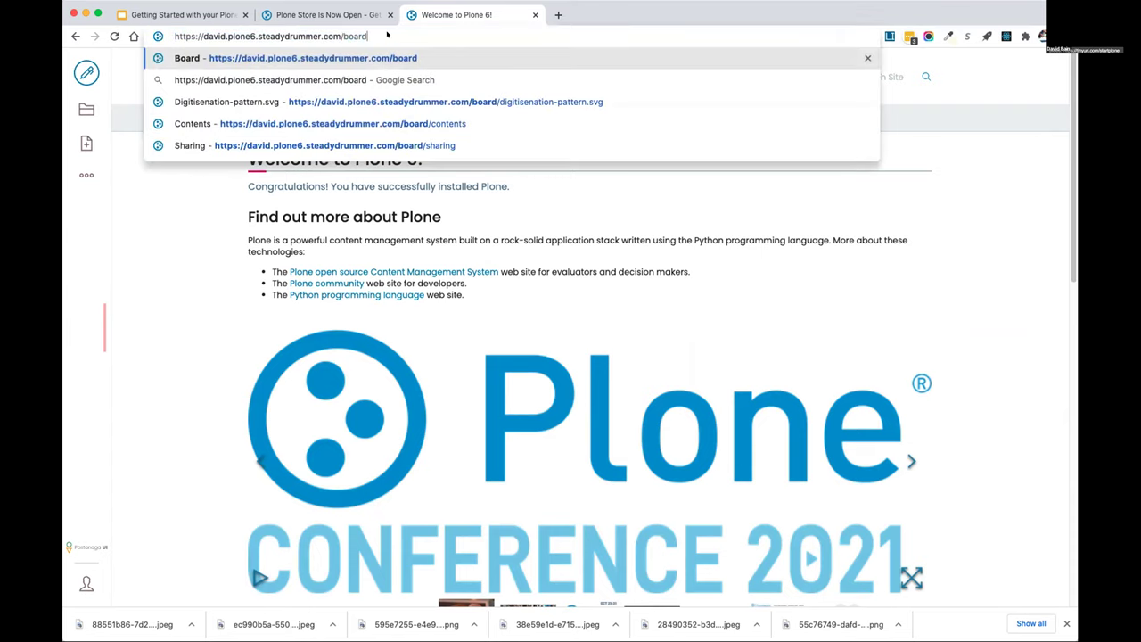
key(Return)
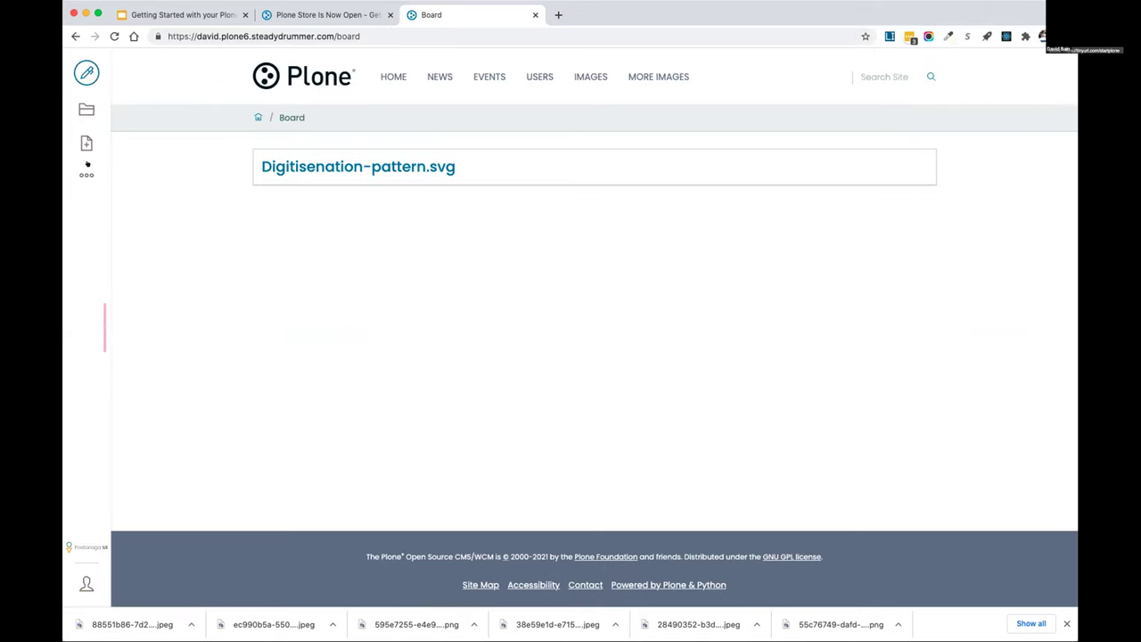
- Review the Board folder's Sharing settings, confirming Board Members Can View, then return to the Board page
click(86, 174)
click(151, 181)
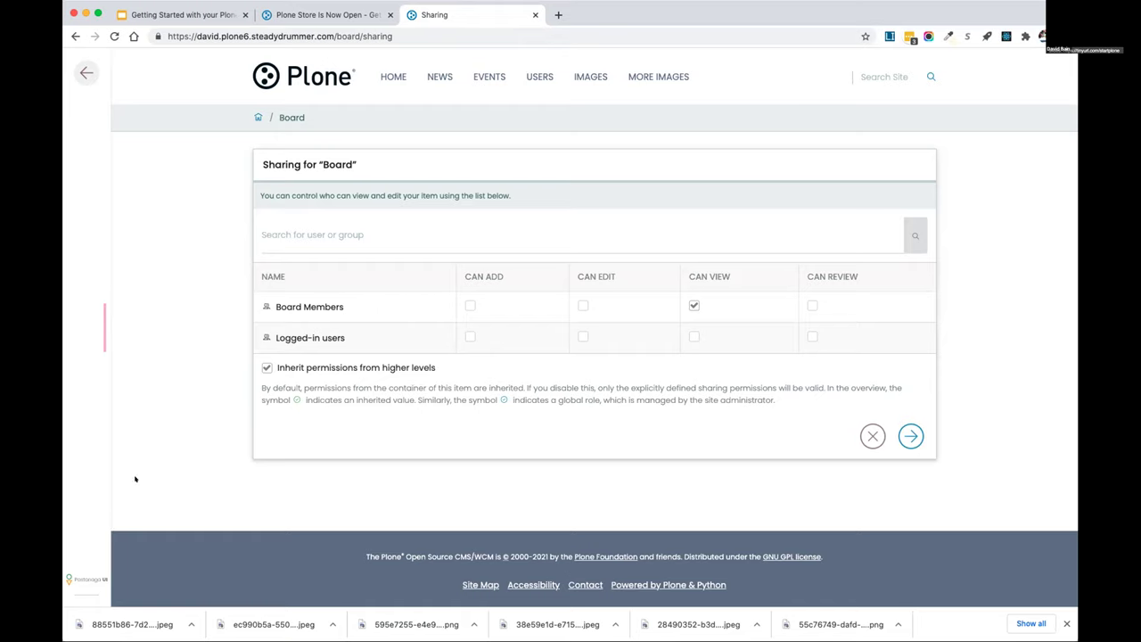
click(86, 73)
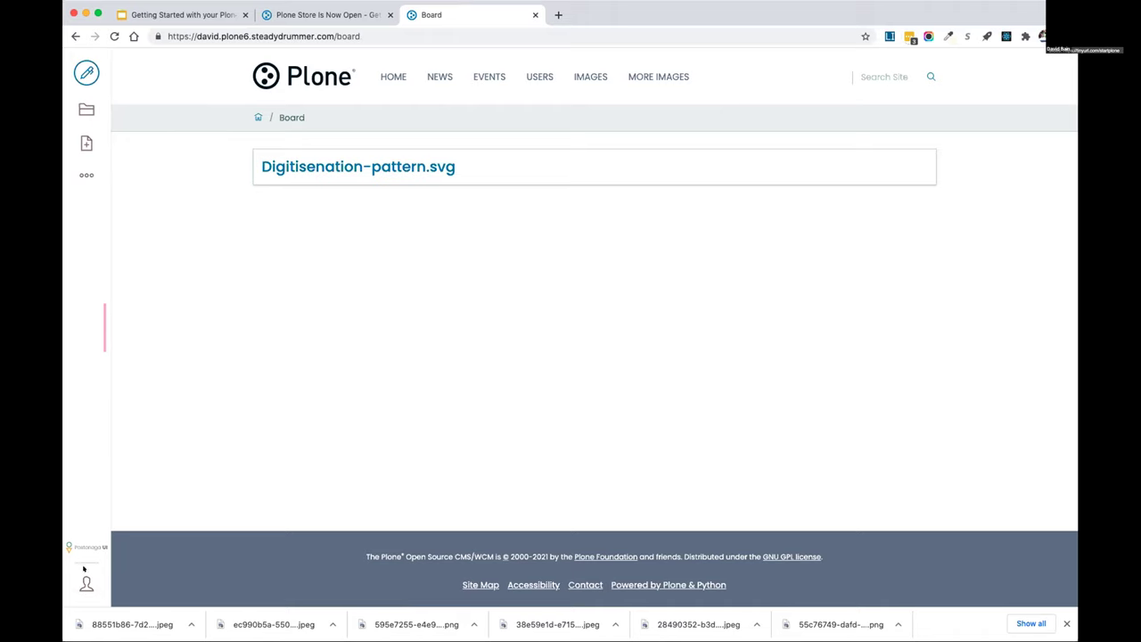
click(85, 581)
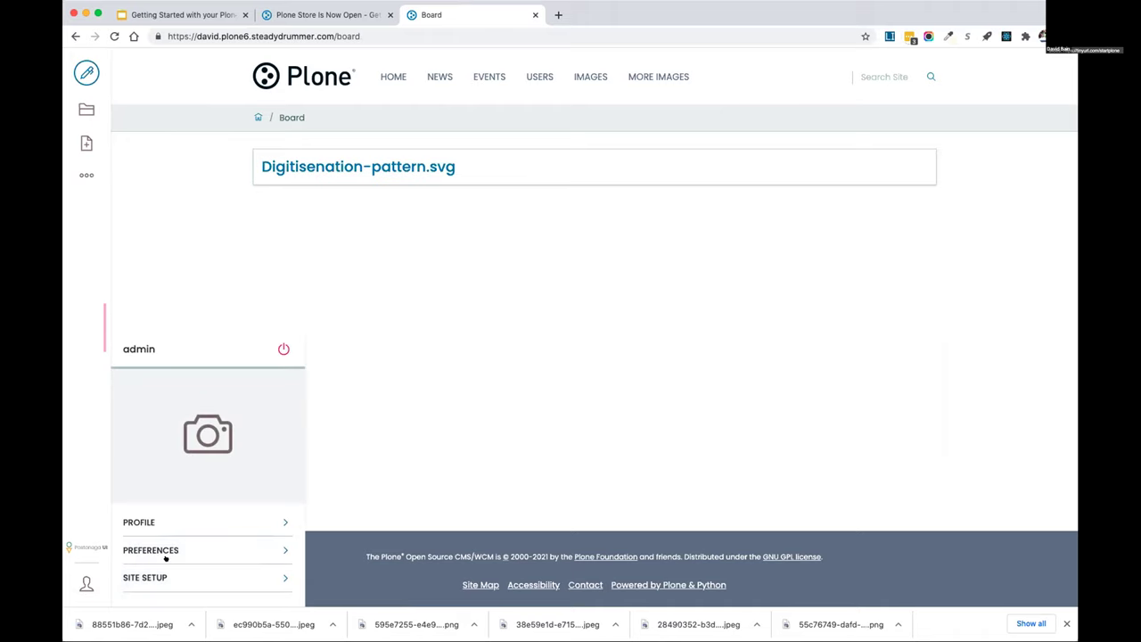
- In Site Setup, open Users and inspect Board Member's actions without deleting anything
click(165, 575)
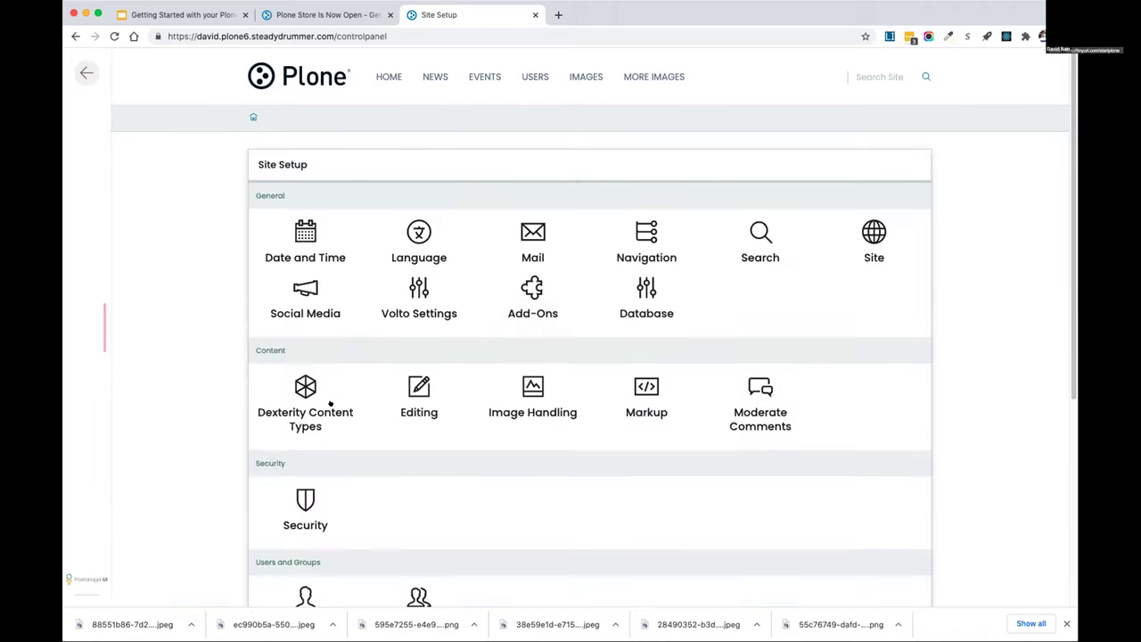
scroll(330, 484, down, 5)
click(304, 394)
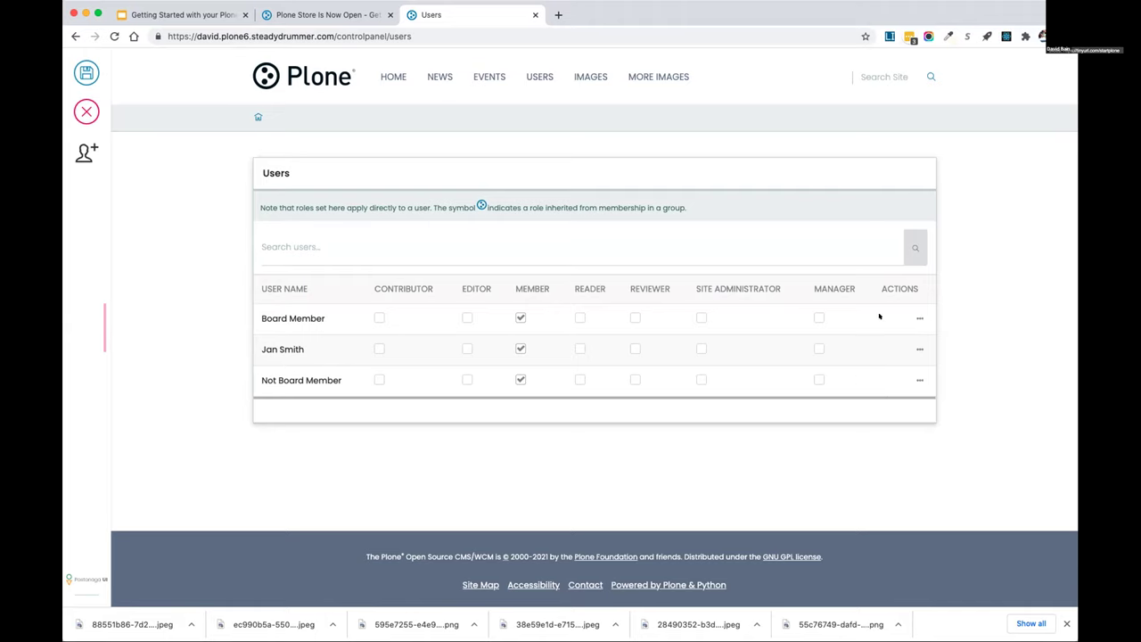
click(917, 317)
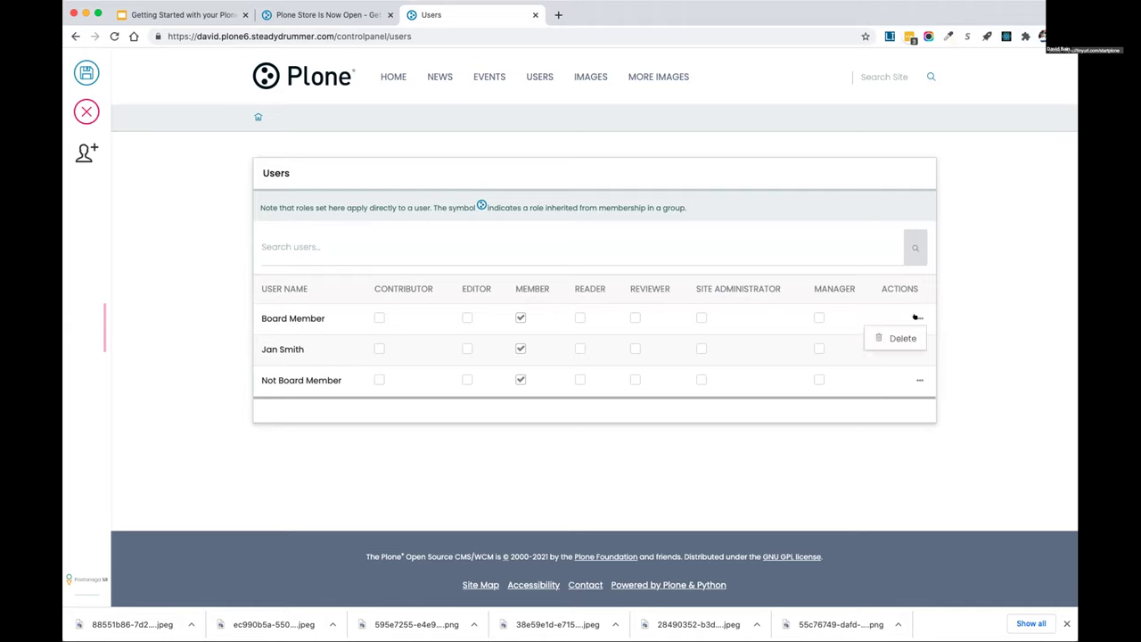
click(181, 306)
- Search the users list, cancel back to Site Setup, and open the Groups control panel
click(263, 260)
click(125, 492)
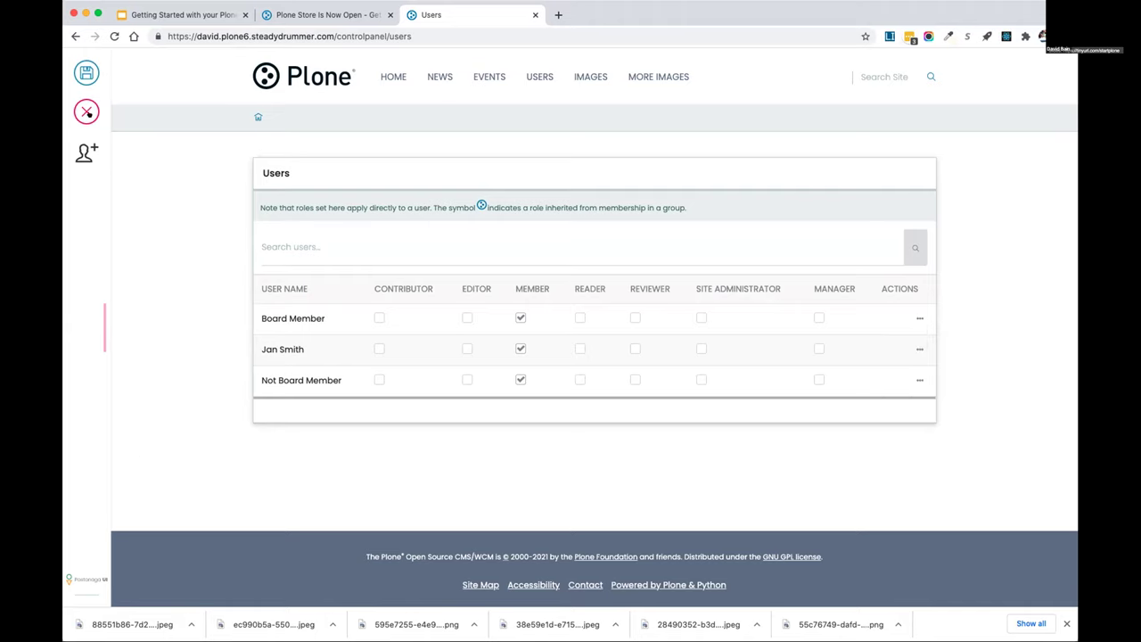
click(87, 112)
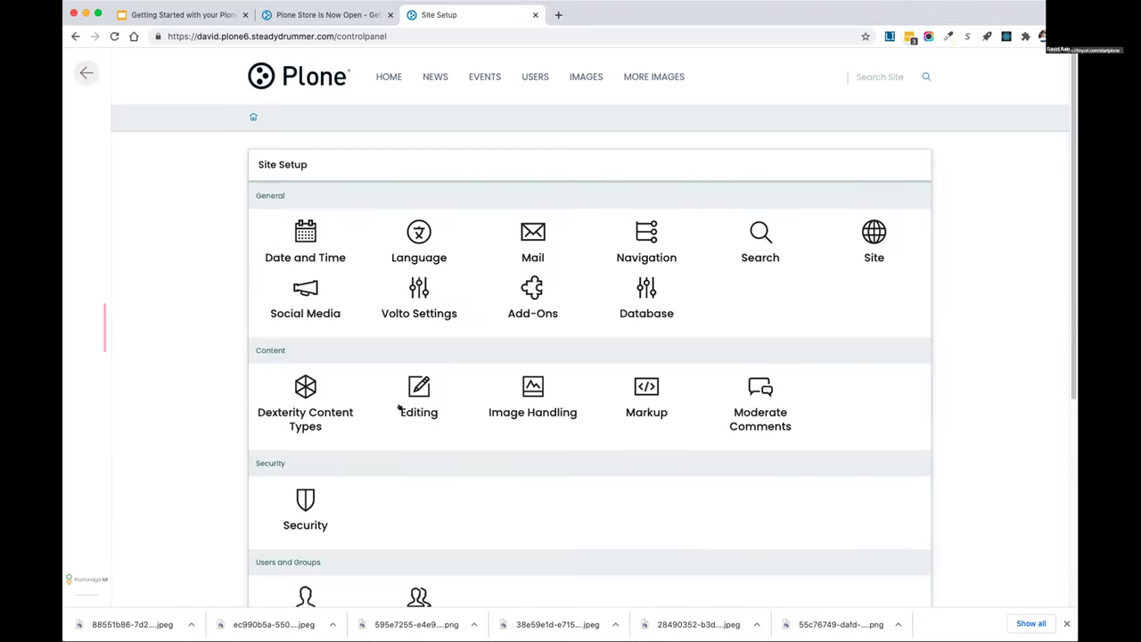
scroll(399, 407, down, 5)
click(419, 283)
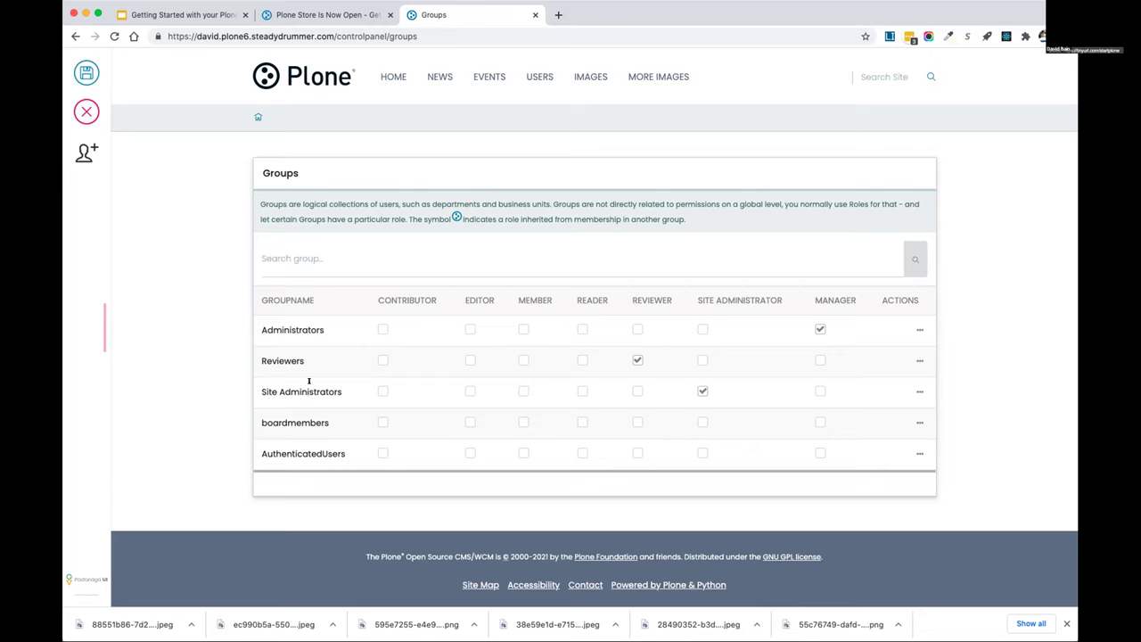
- Search the groups list and inspect the boardmembers actions menu without deleting the group
click(319, 248)
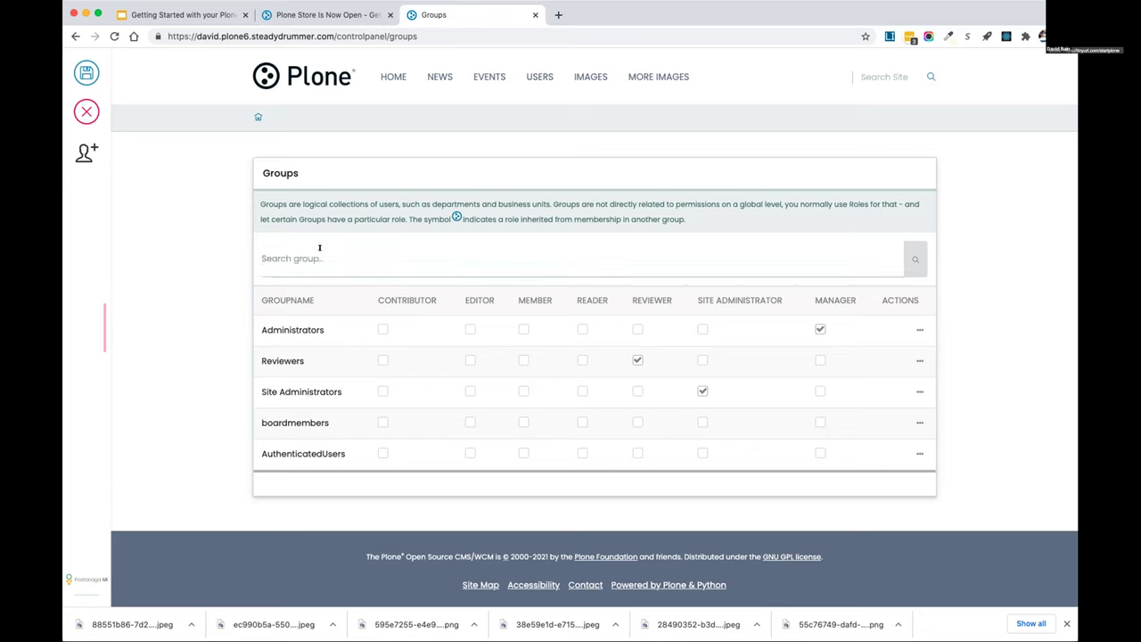
click(918, 422)
click(152, 392)
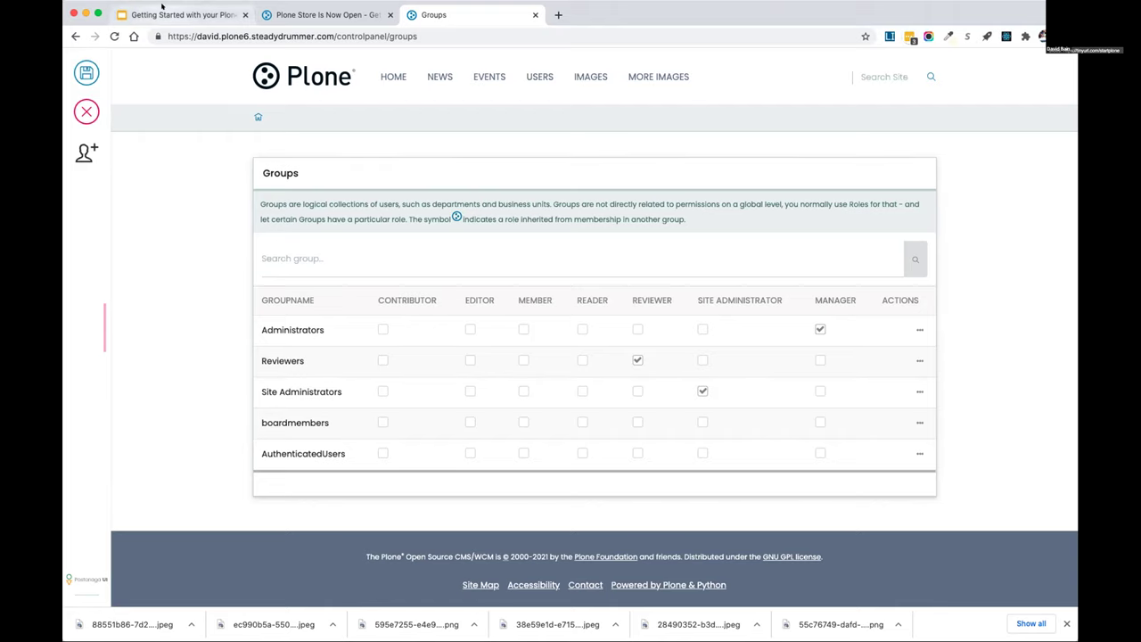
click(162, 9)
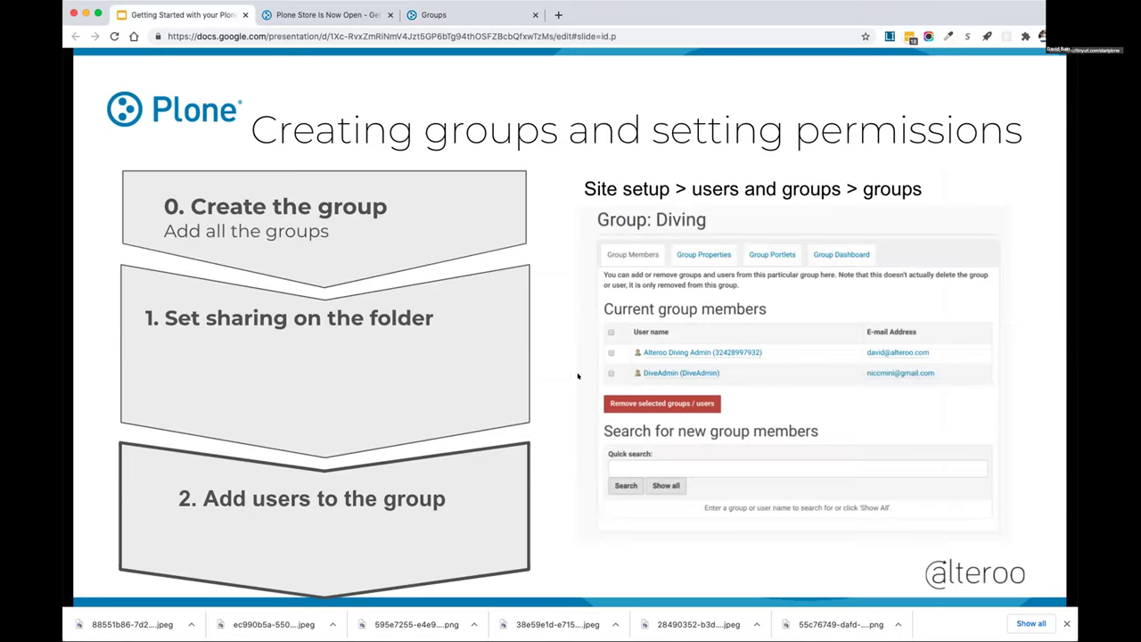
- Advance the slides past workflow and Challenges to the Review slide's 'Create the events section' item
key(Right)
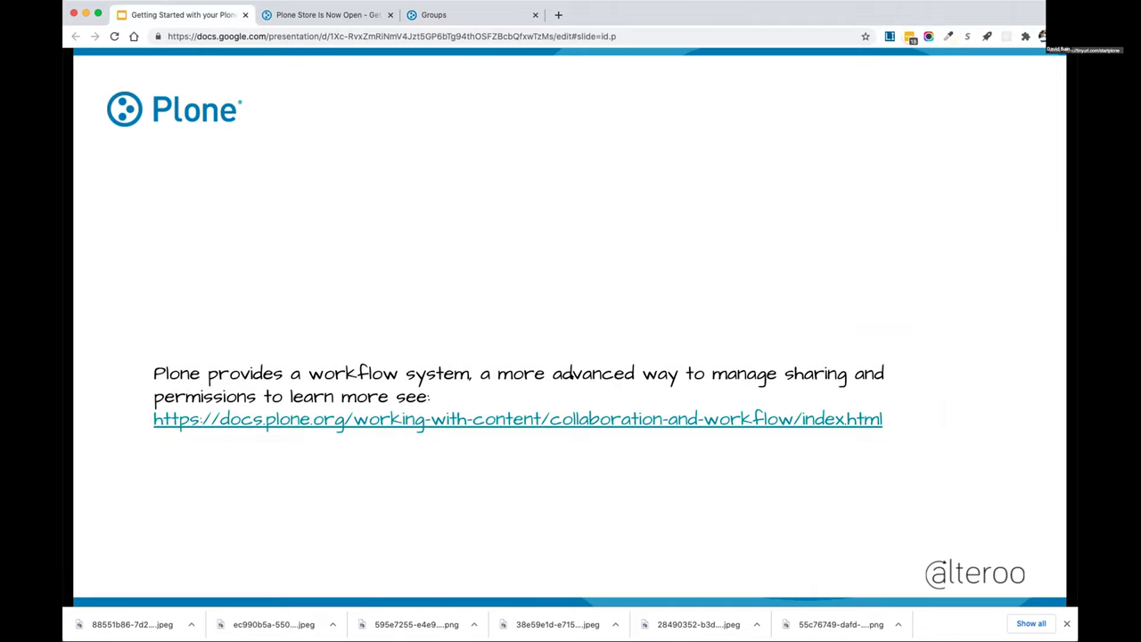
key(Right)
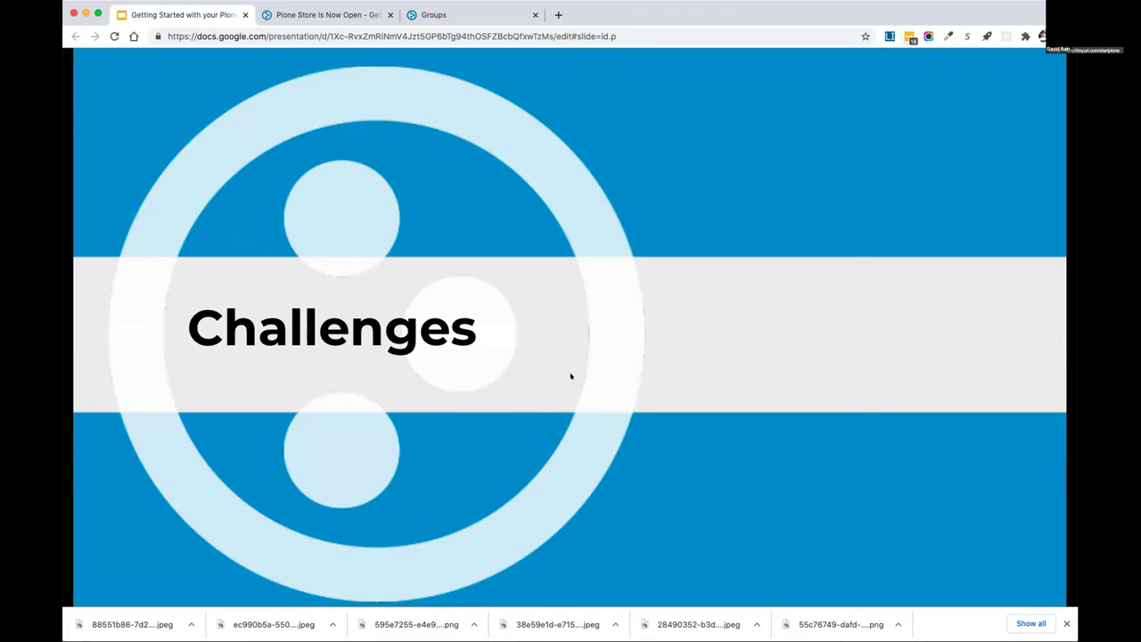
key(Right)
key(Right)
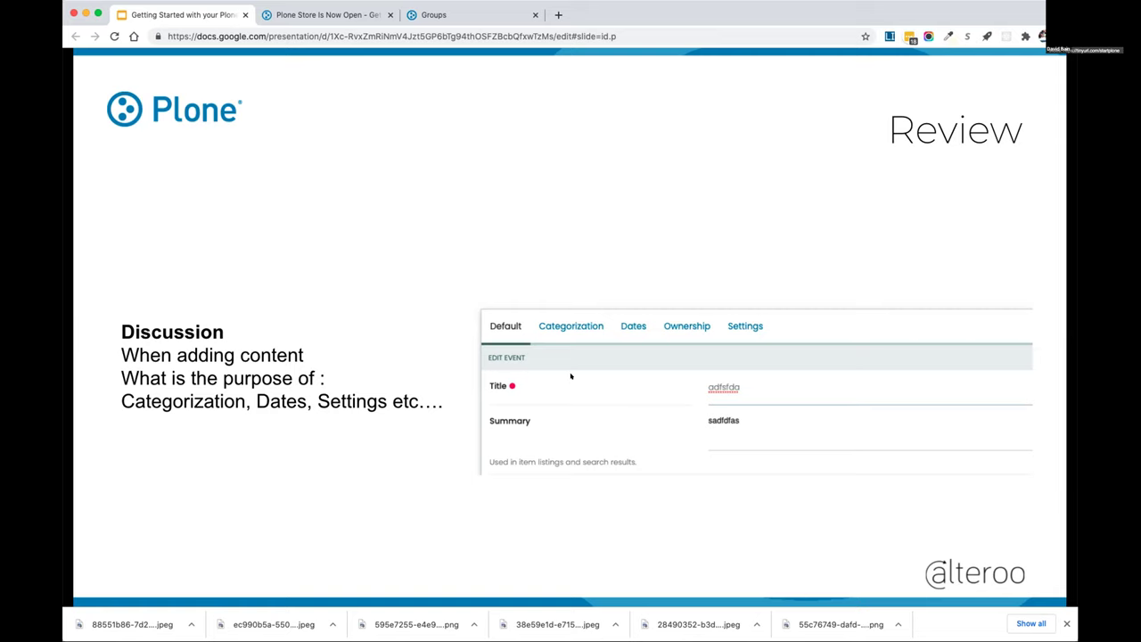
key(Right)
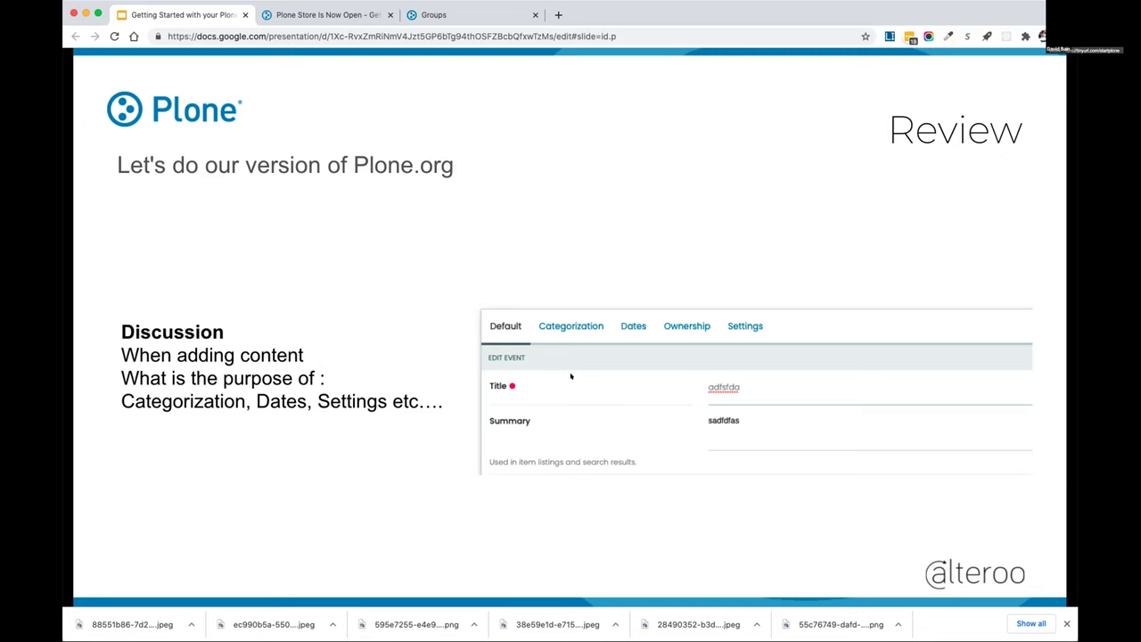
key(Right)
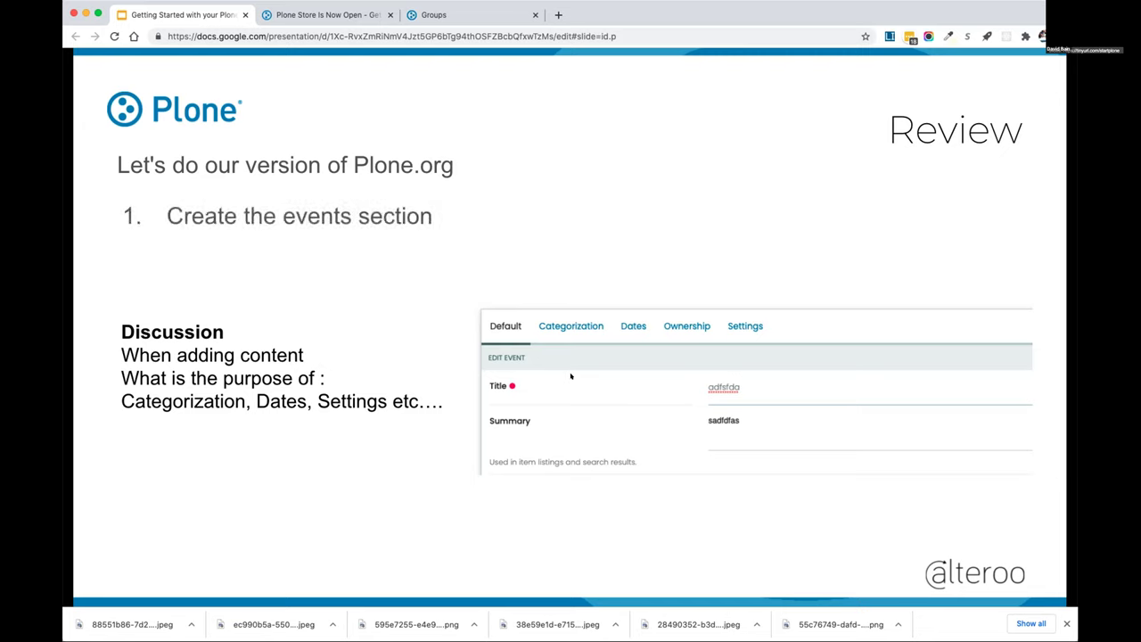
click(346, 15)
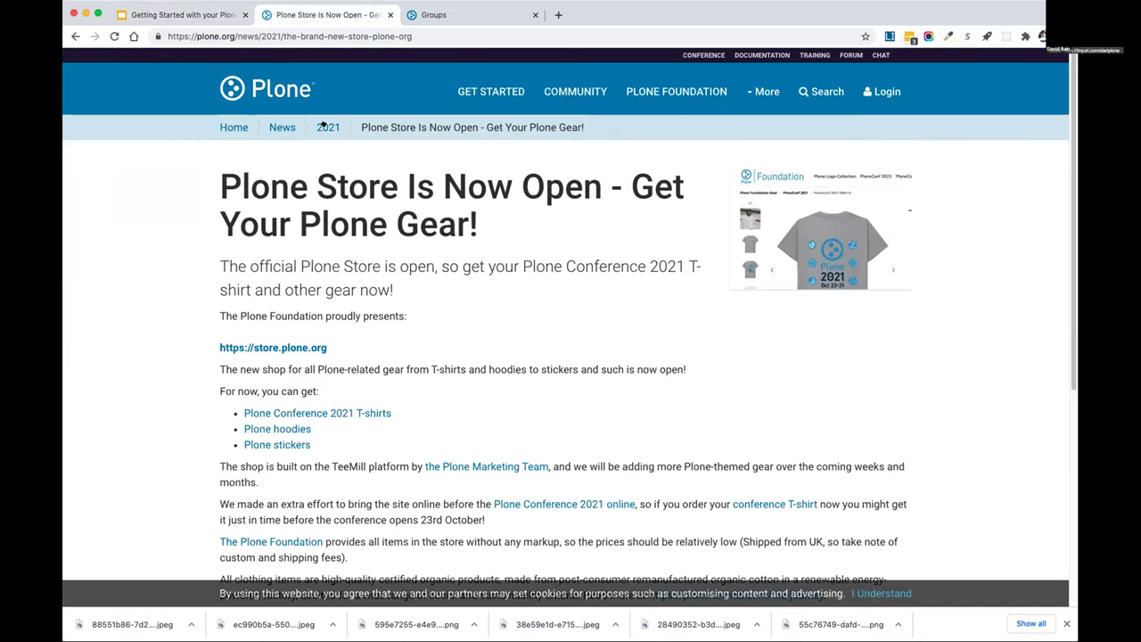
- Browse the plone.org home page and its upcoming events list
click(231, 126)
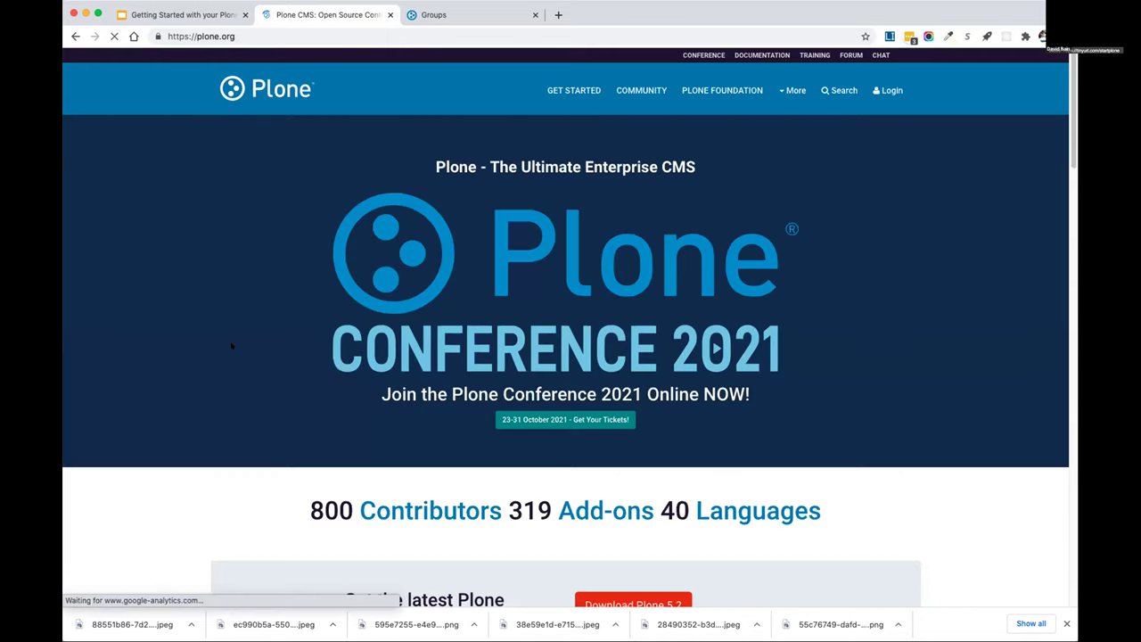
scroll(231, 345, down, 15)
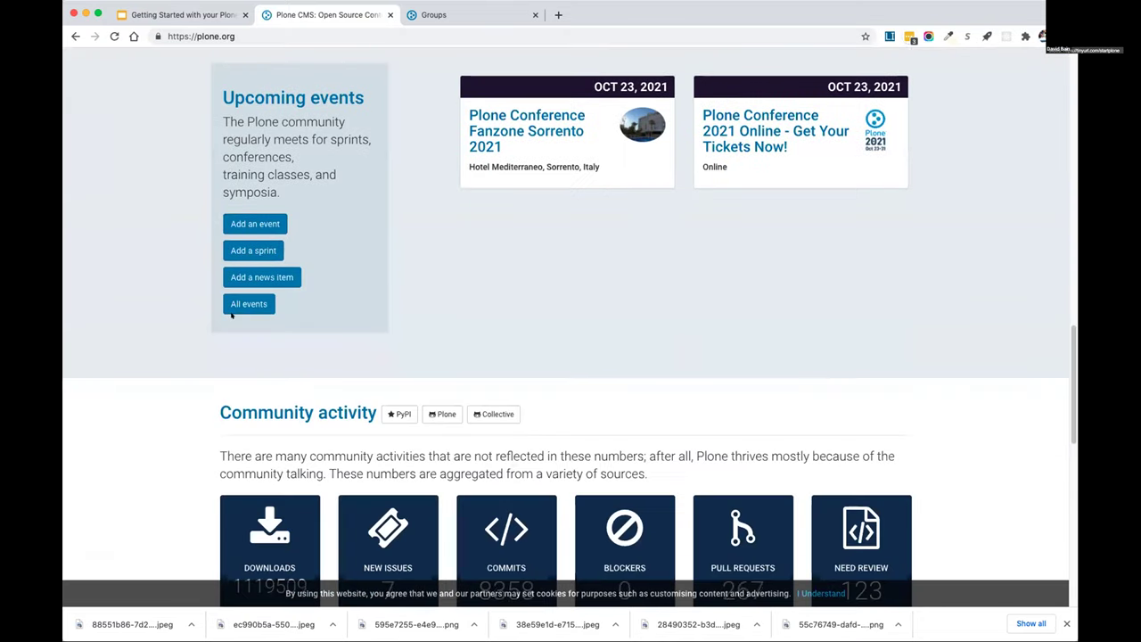
click(292, 98)
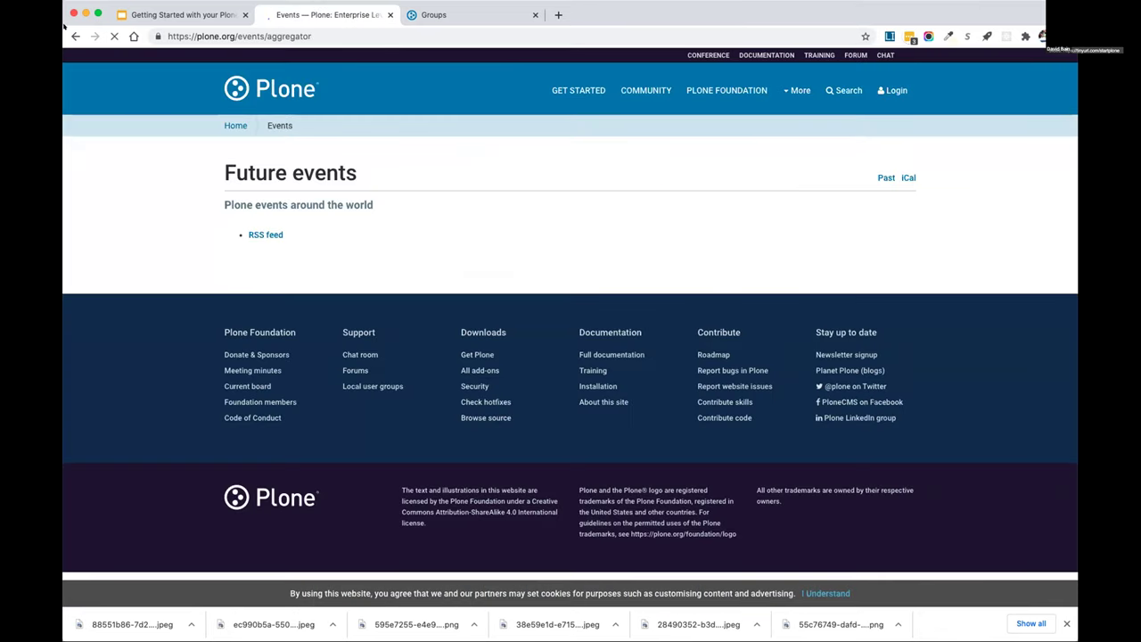
click(71, 36)
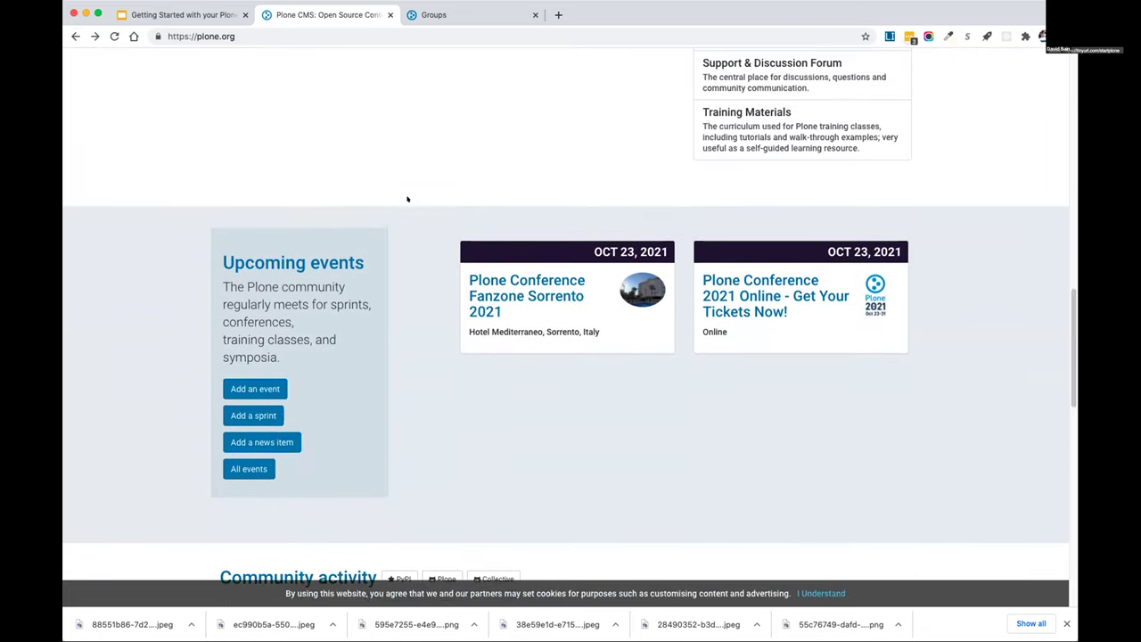
scroll(407, 199, up, 4)
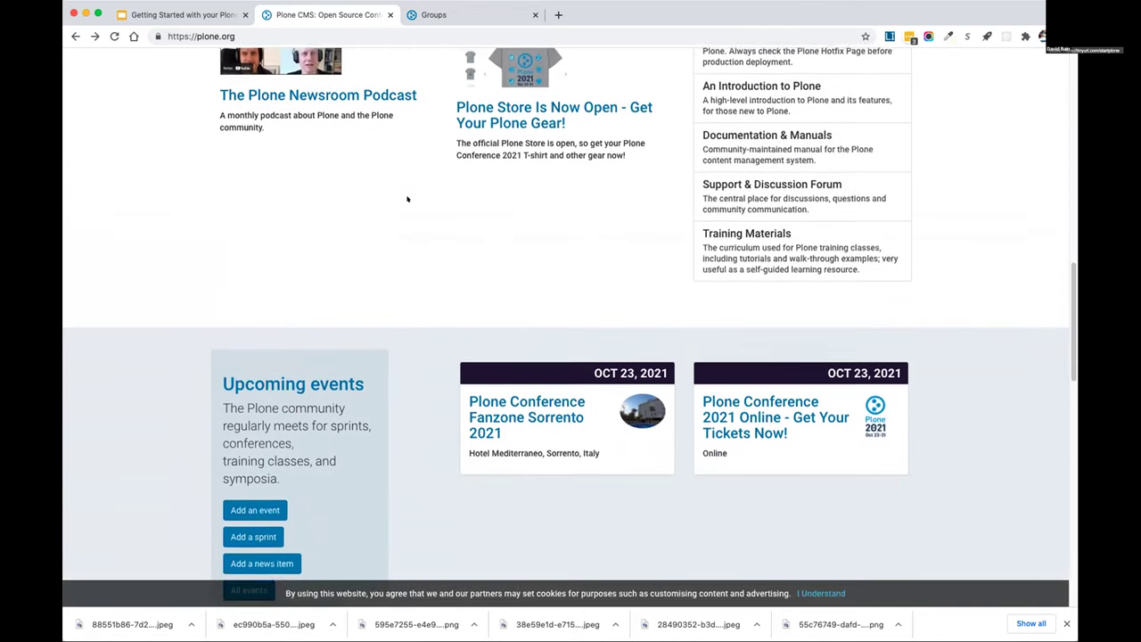
scroll(408, 199, up, 3)
scroll(471, 239, down, 6)
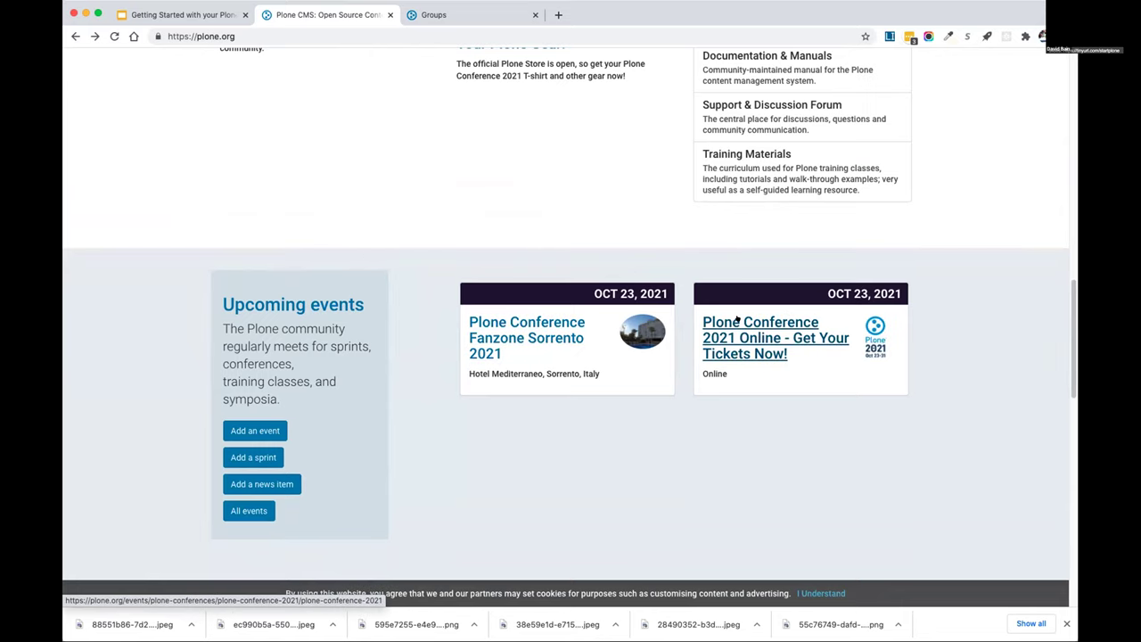
scroll(433, 297, down, 5)
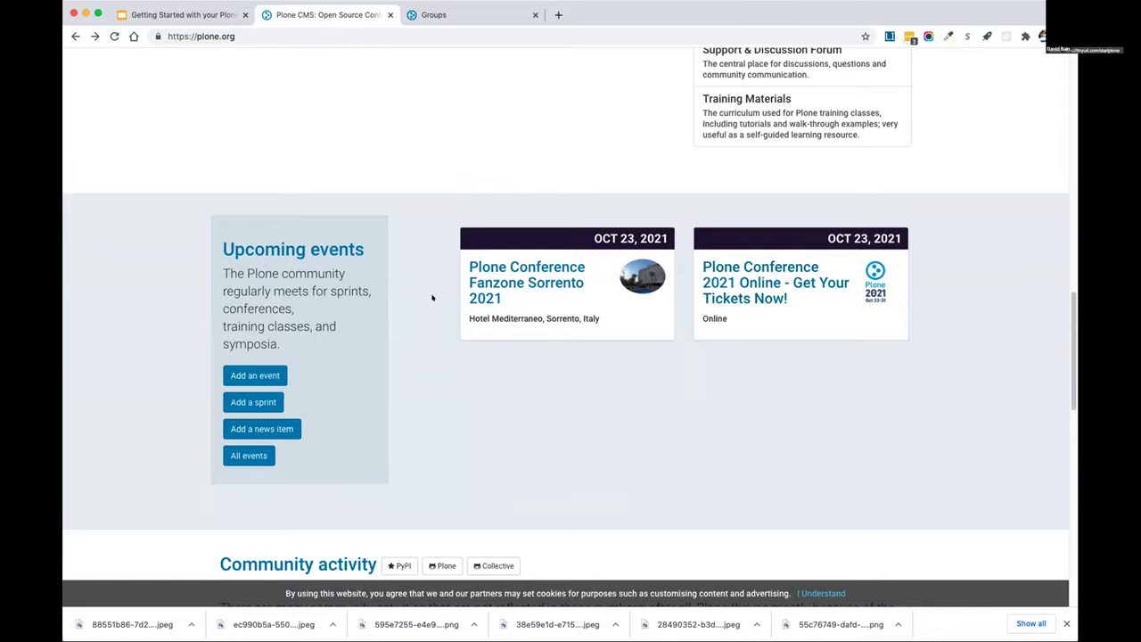
scroll(433, 297, down, 2)
scroll(434, 297, up, 5)
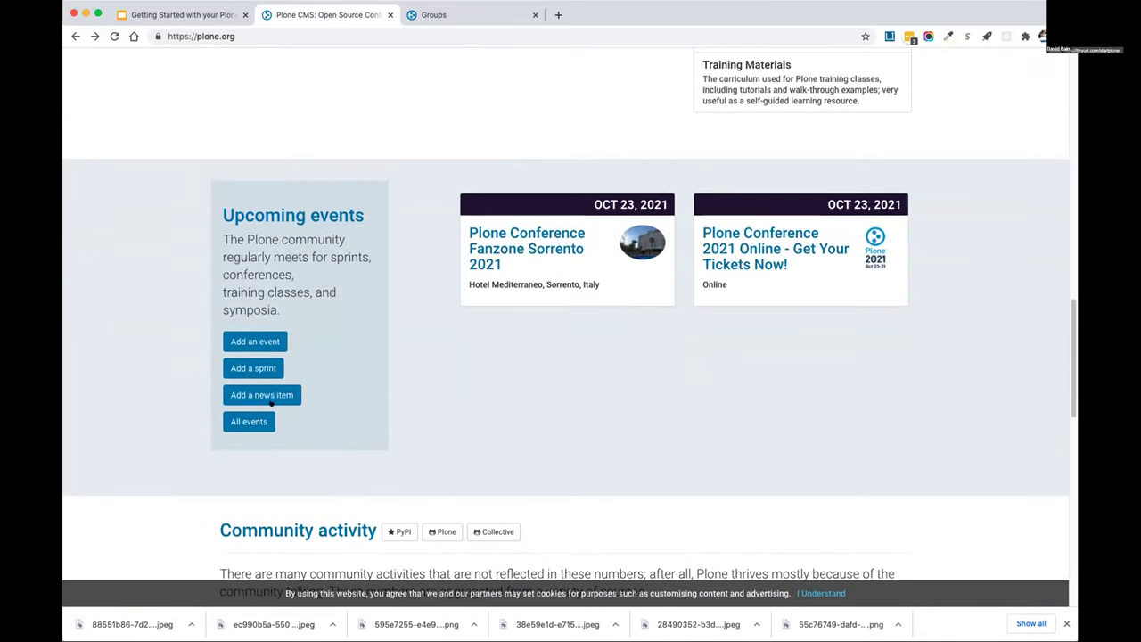
- Open plone.org's full events list, switch to Past events, and scroll through them
click(249, 421)
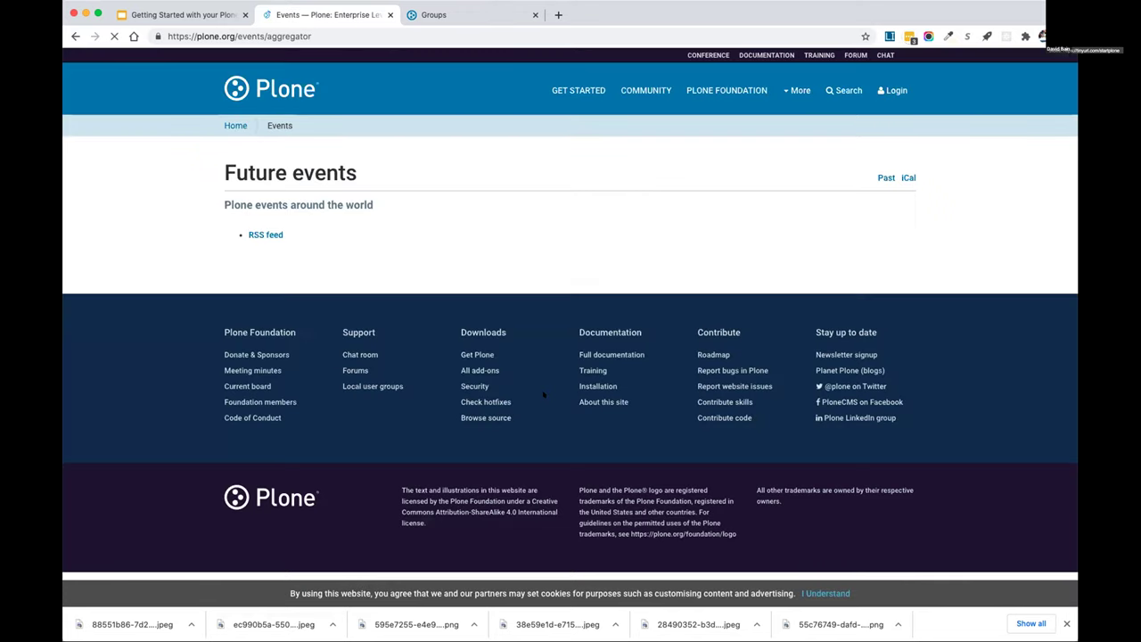
click(880, 177)
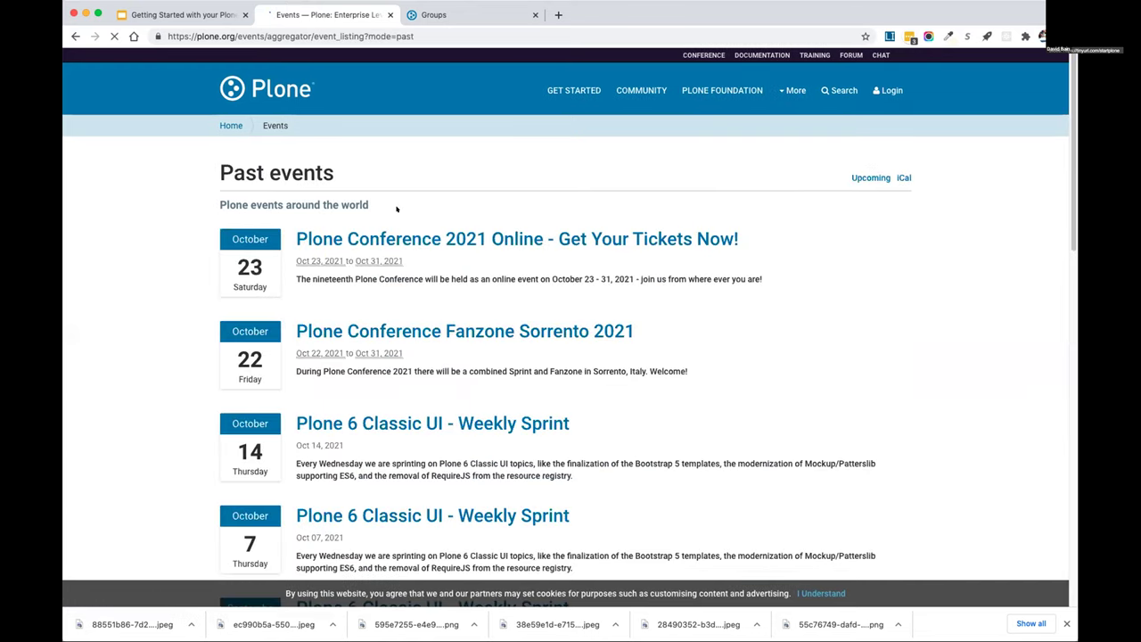
scroll(504, 426, down, 5)
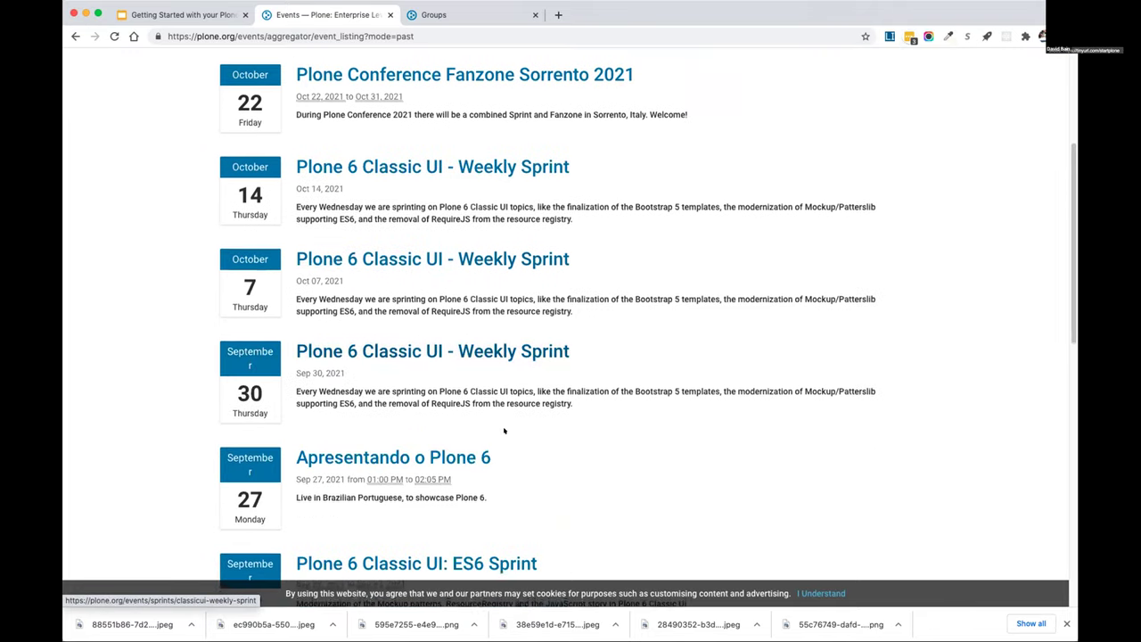
scroll(510, 425, down, 4)
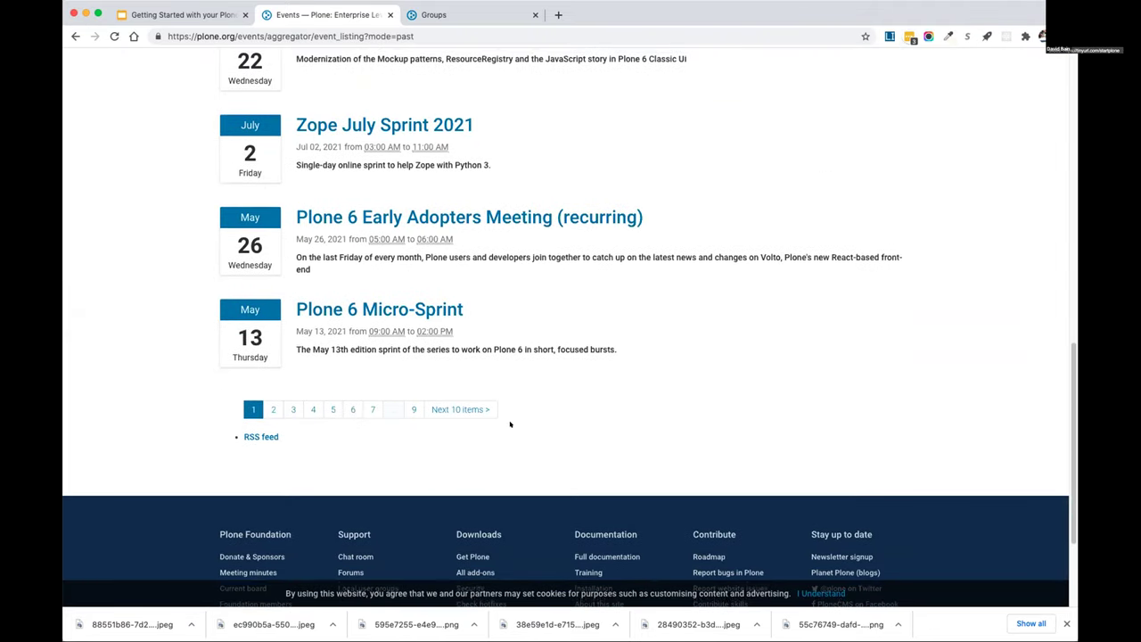
scroll(509, 425, up, 9)
scroll(510, 424, up, 2)
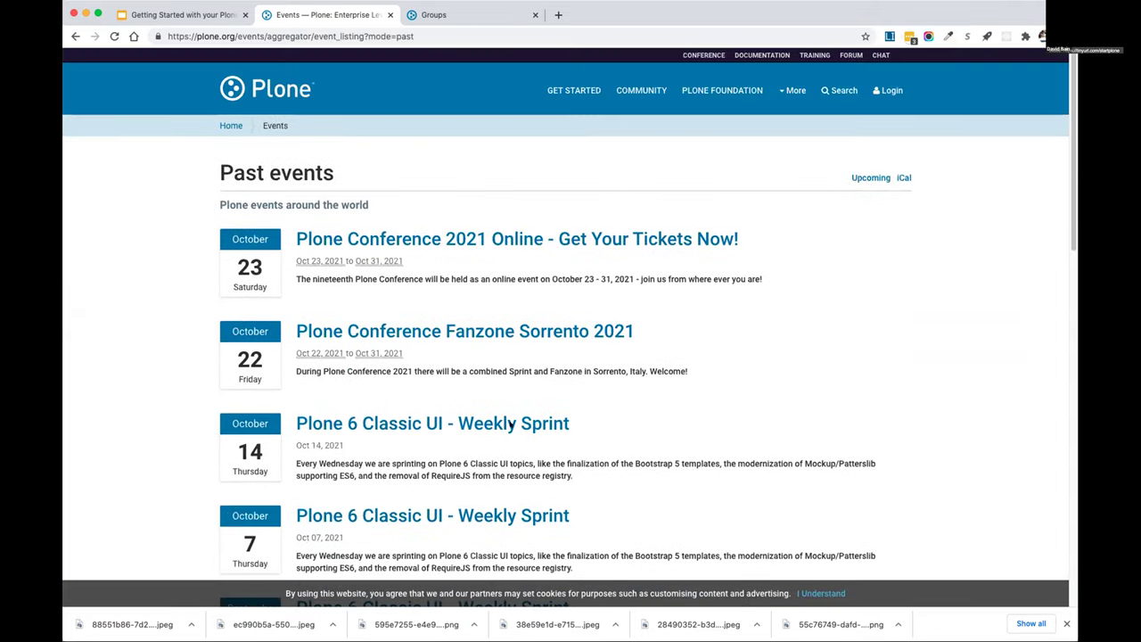
click(165, 15)
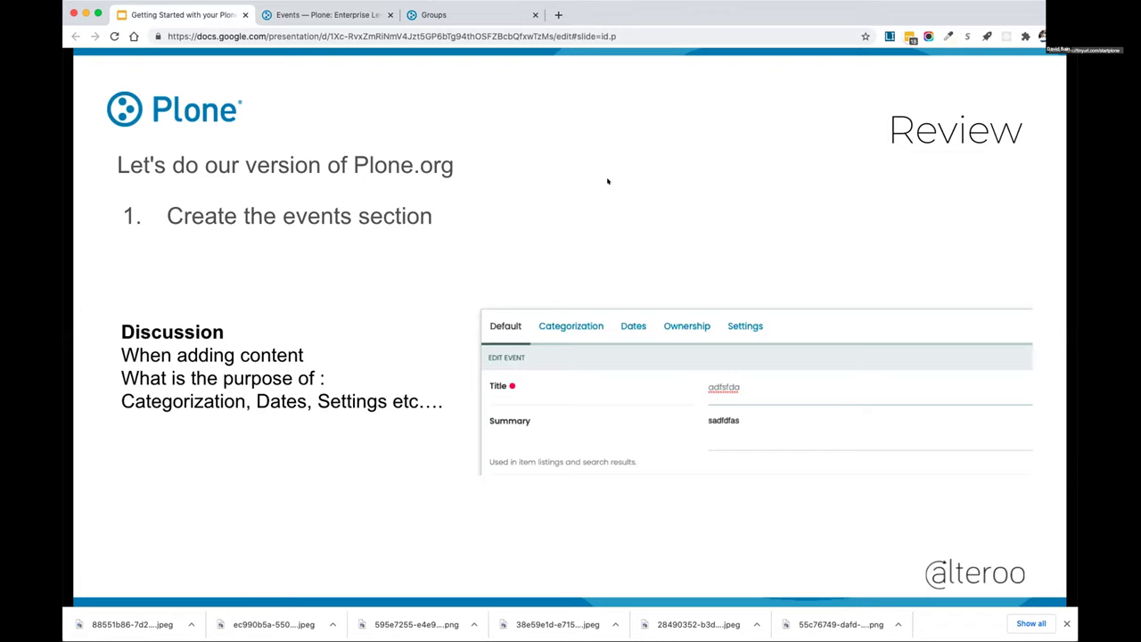
- Reveal the Review slide's 'Create the volunteer section' item, then go back to plone.org's Past events
key(Right)
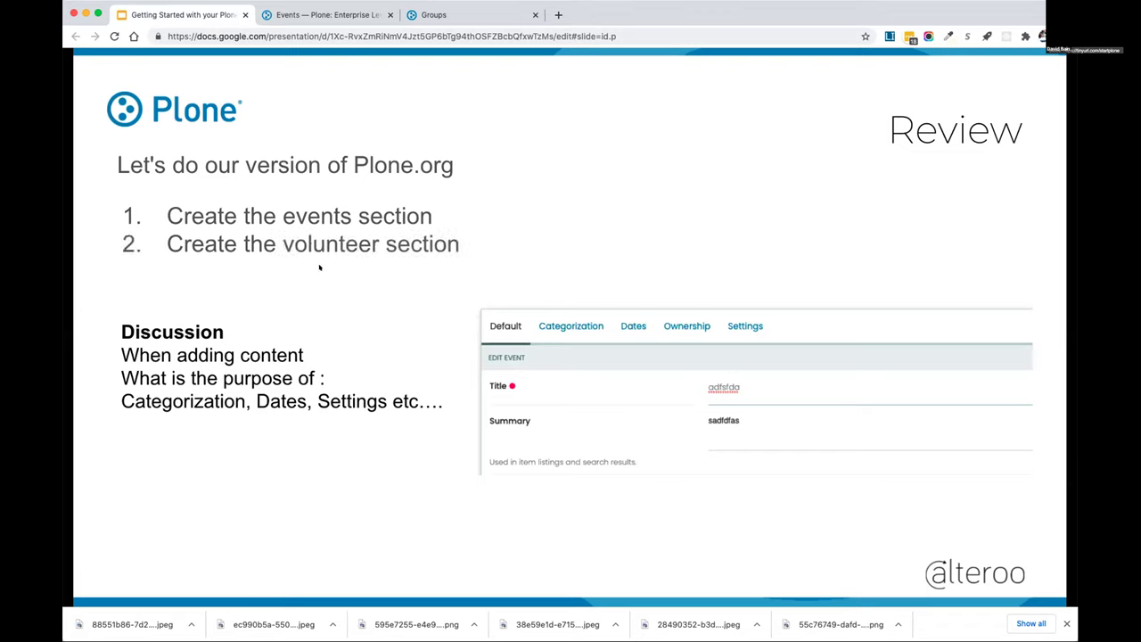
click(344, 14)
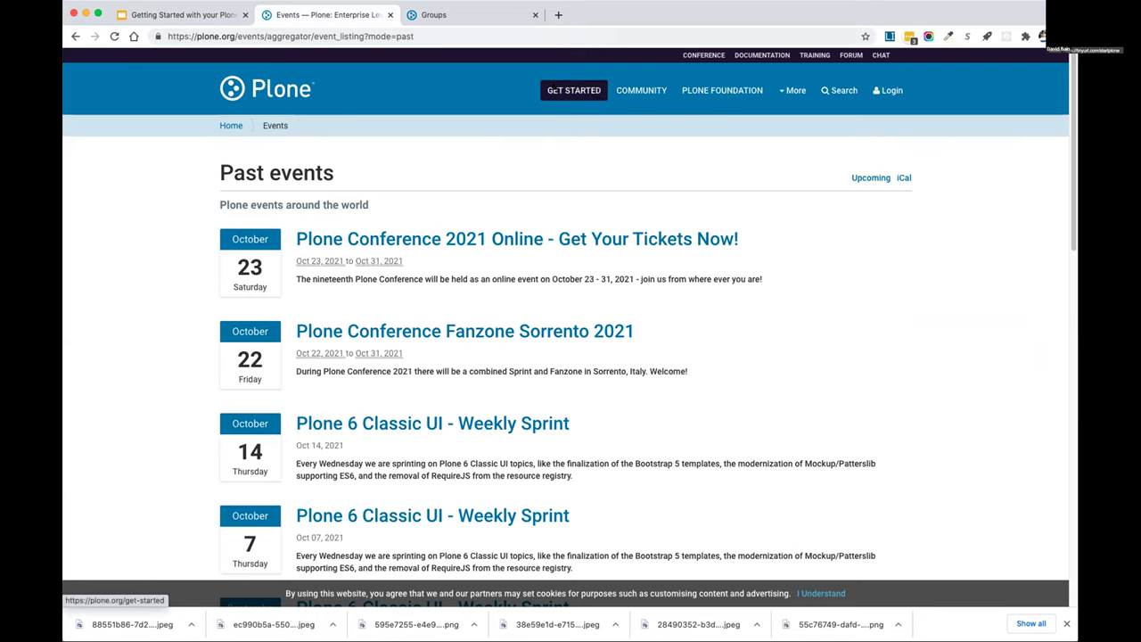
- Open plone.org's Community page and scroll through the list of Plone teams
click(626, 92)
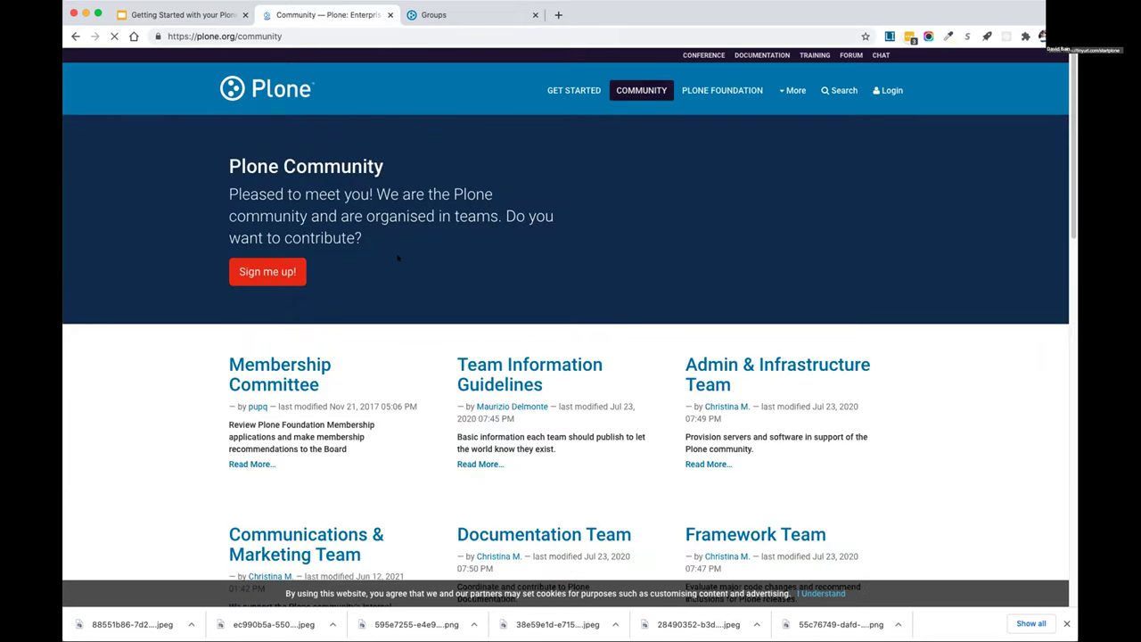
scroll(385, 391, down, 4)
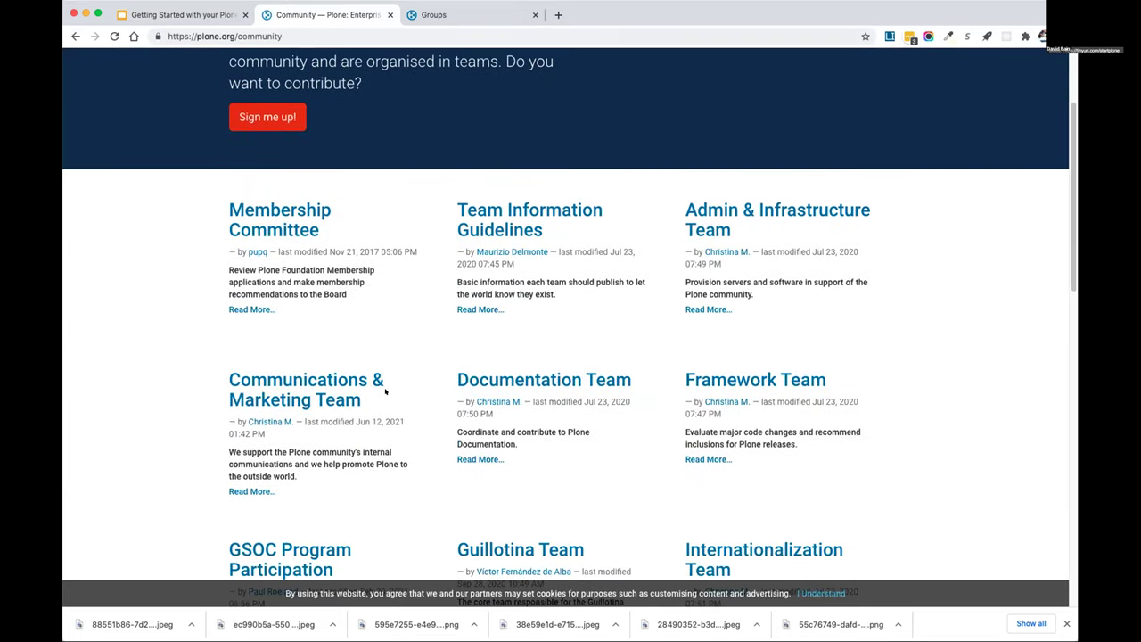
scroll(385, 390, down, 5)
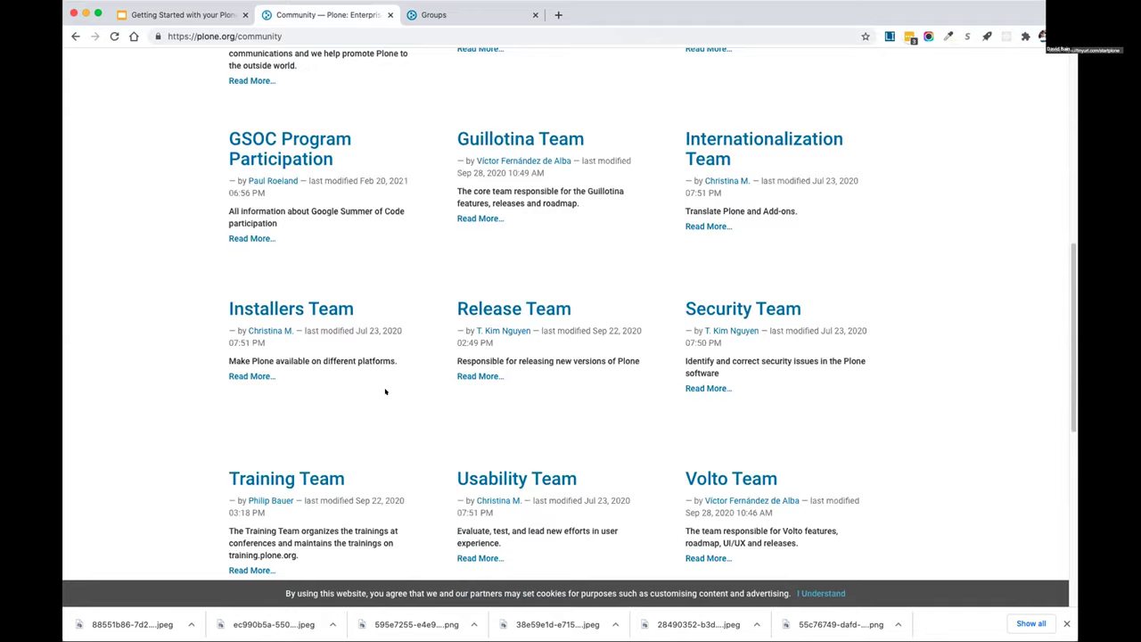
scroll(385, 391, down, 2)
scroll(385, 391, up, 10)
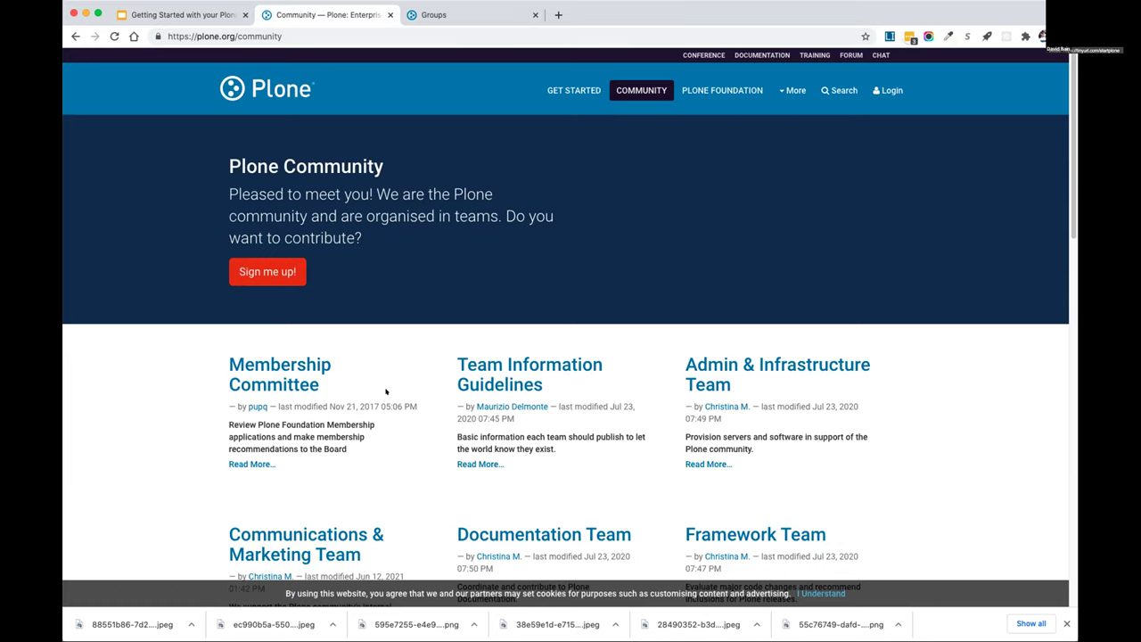
- Browse the additional site sections, then reveal 'Create an image gallery' on the Review slide
click(775, 86)
scroll(427, 328, down, 3)
scroll(426, 328, down, 3)
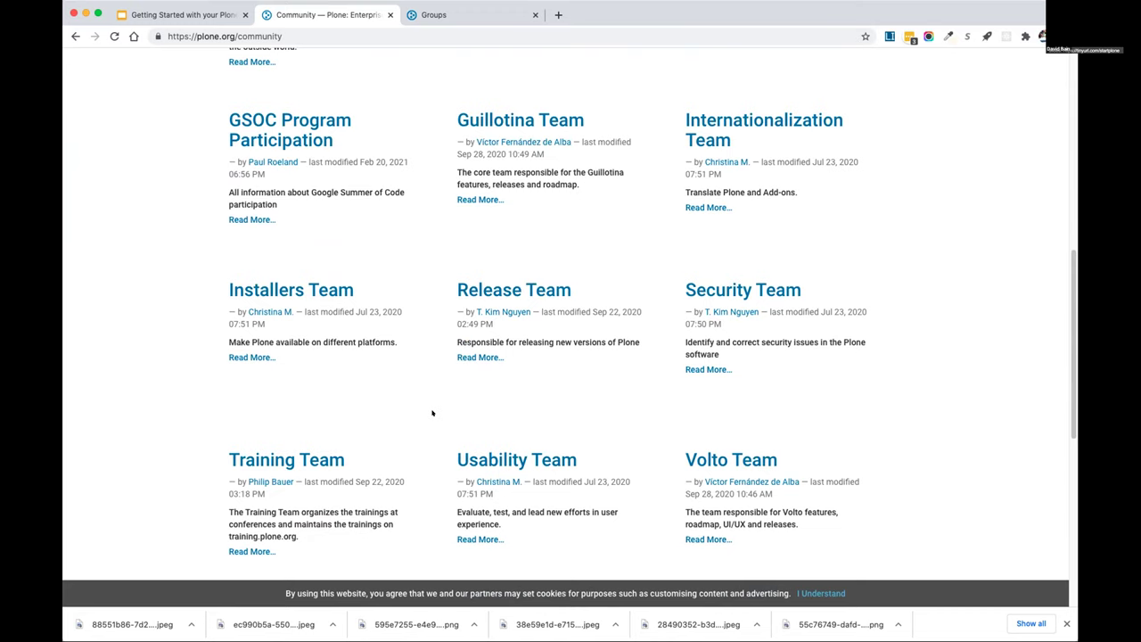
scroll(448, 222, up, 5)
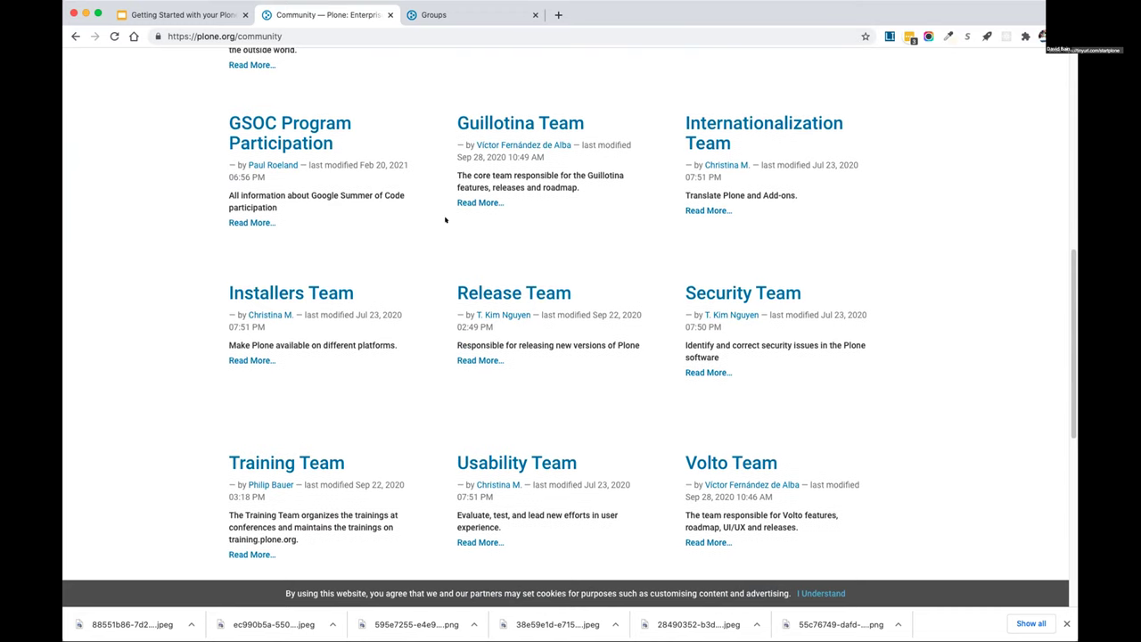
scroll(404, 182, up, 4)
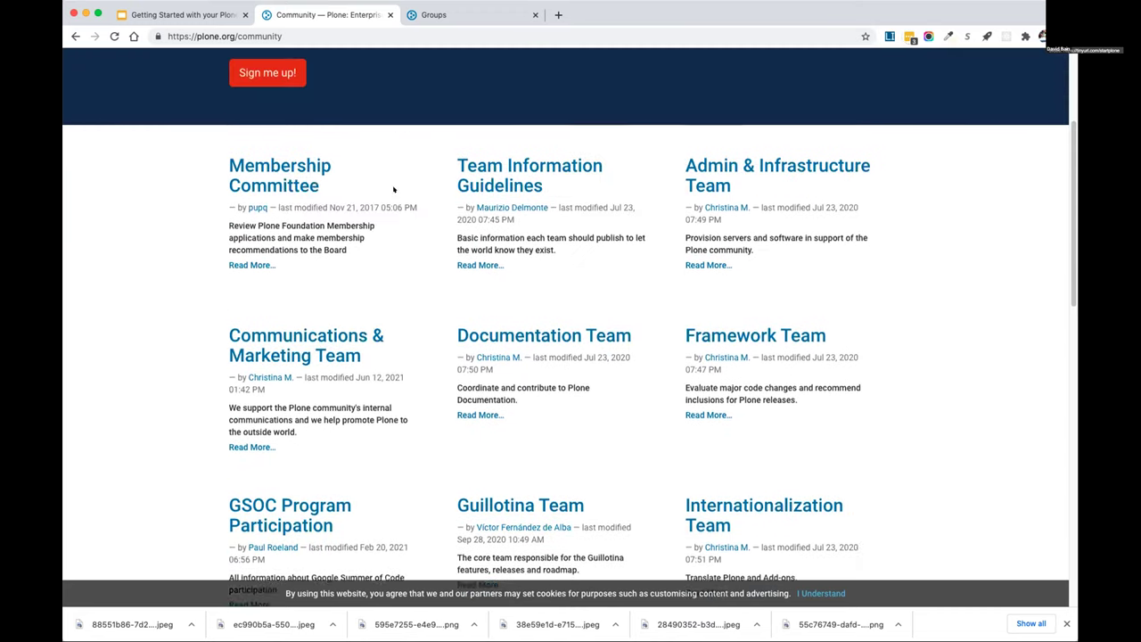
click(178, 15)
click(368, 283)
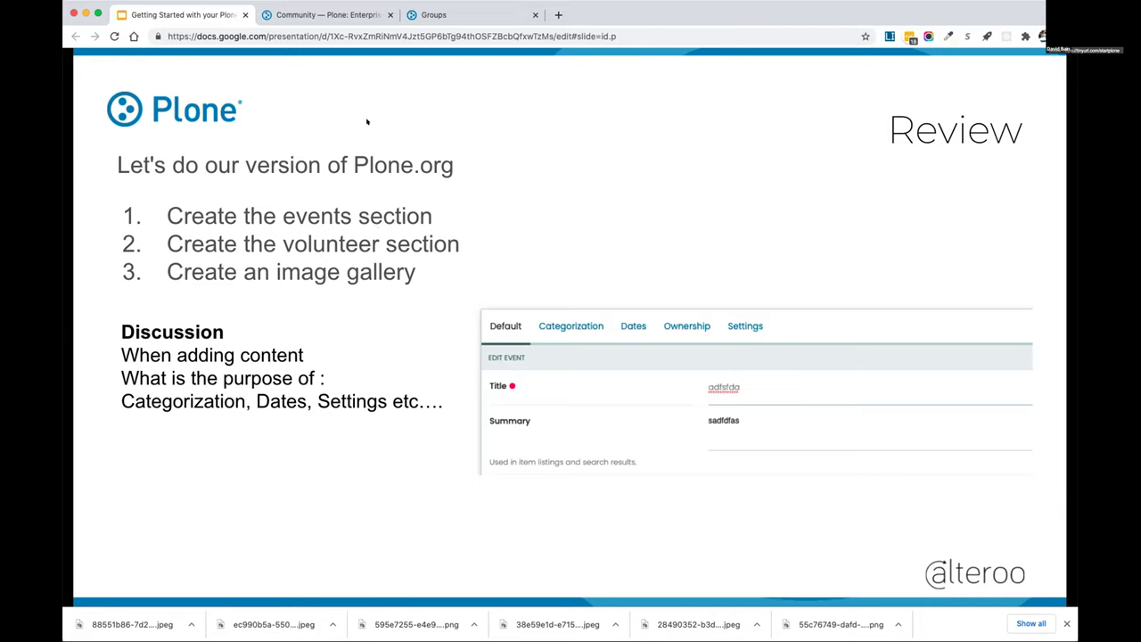
- Open a new blank browser tab next to the Google Slides deck
click(556, 15)
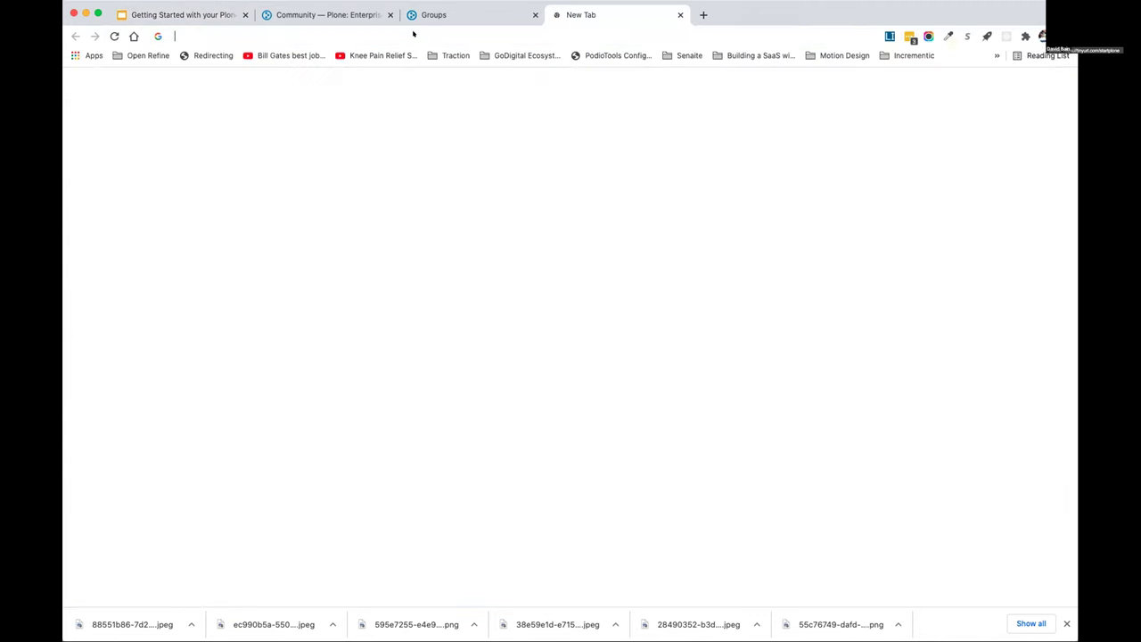
- Search '20 minute timer', start the countdown at 19m 59s, then return to the Plone Groups tab
text(20 minute tim)
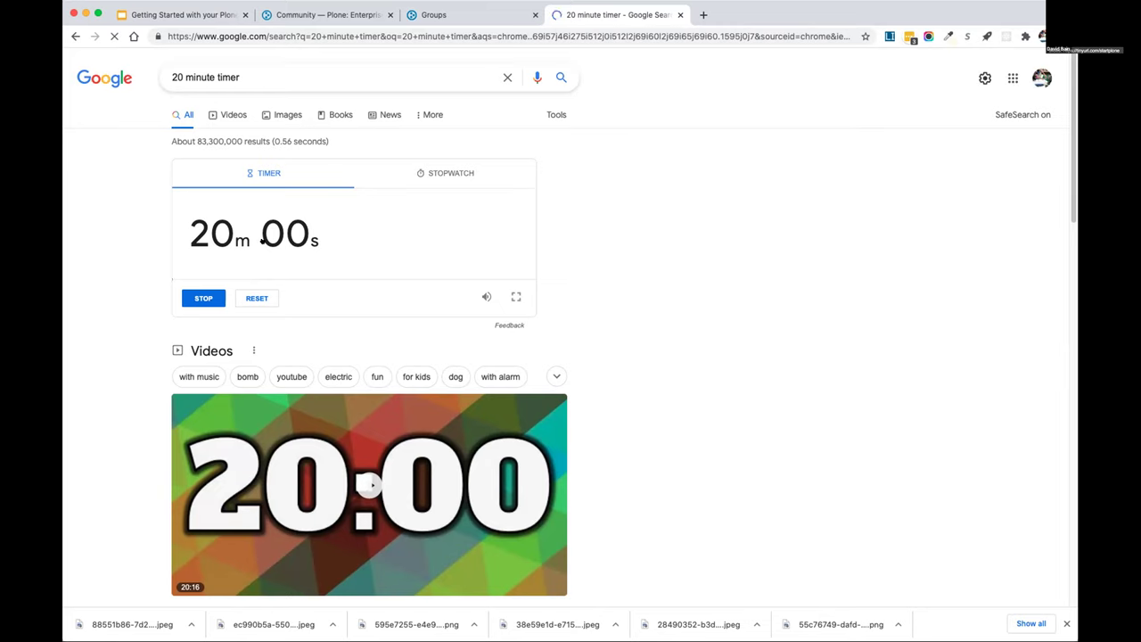
click(261, 239)
click(552, 249)
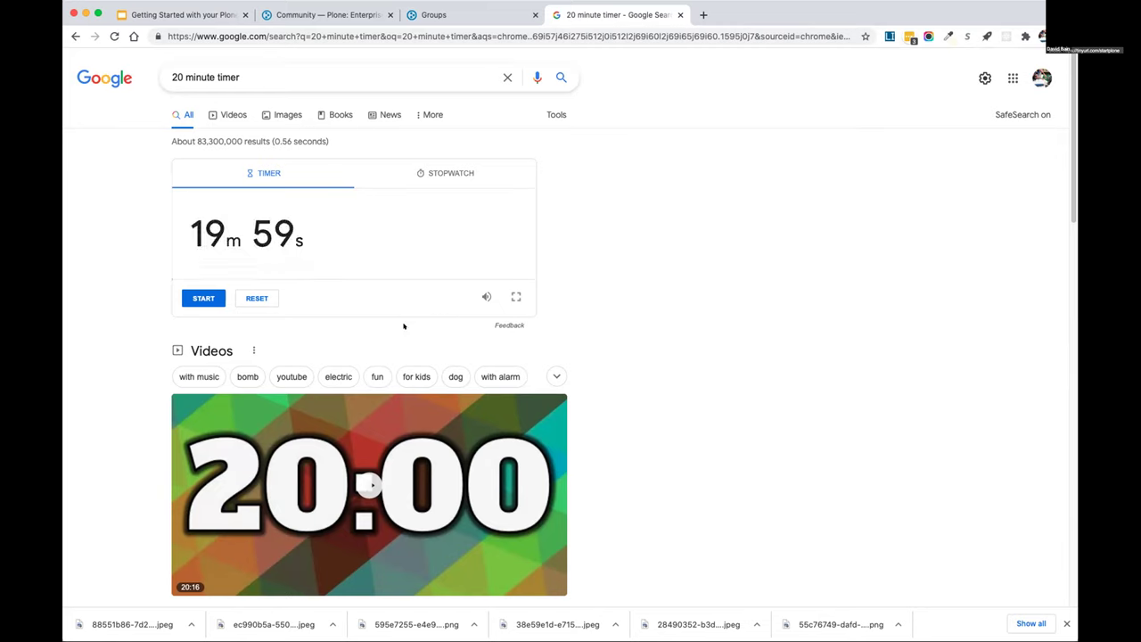
click(211, 303)
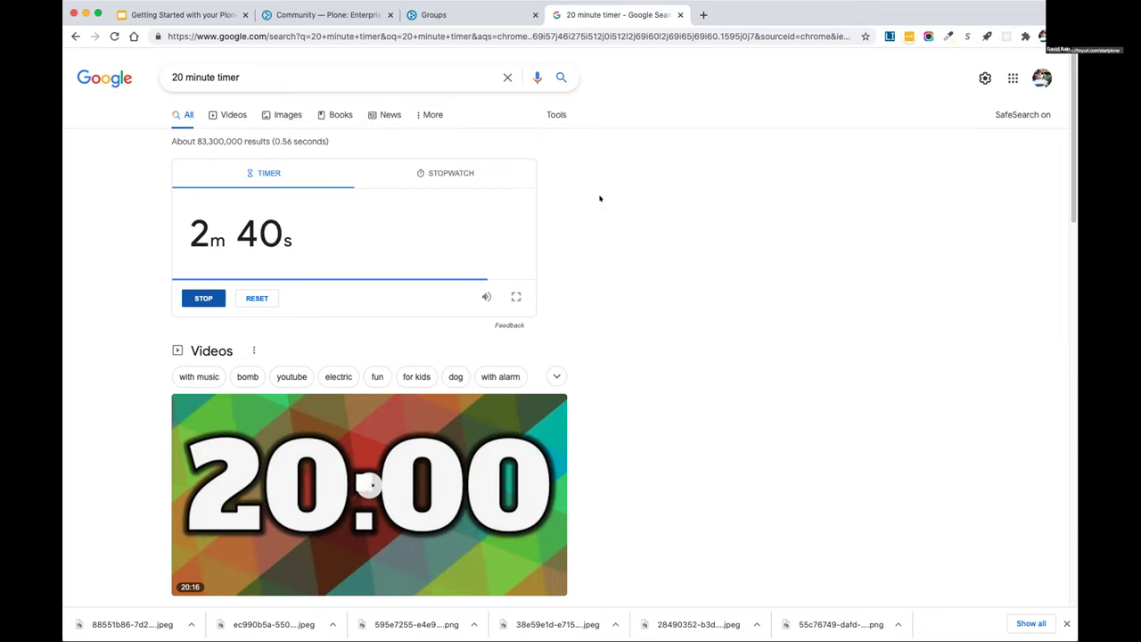
click(423, 15)
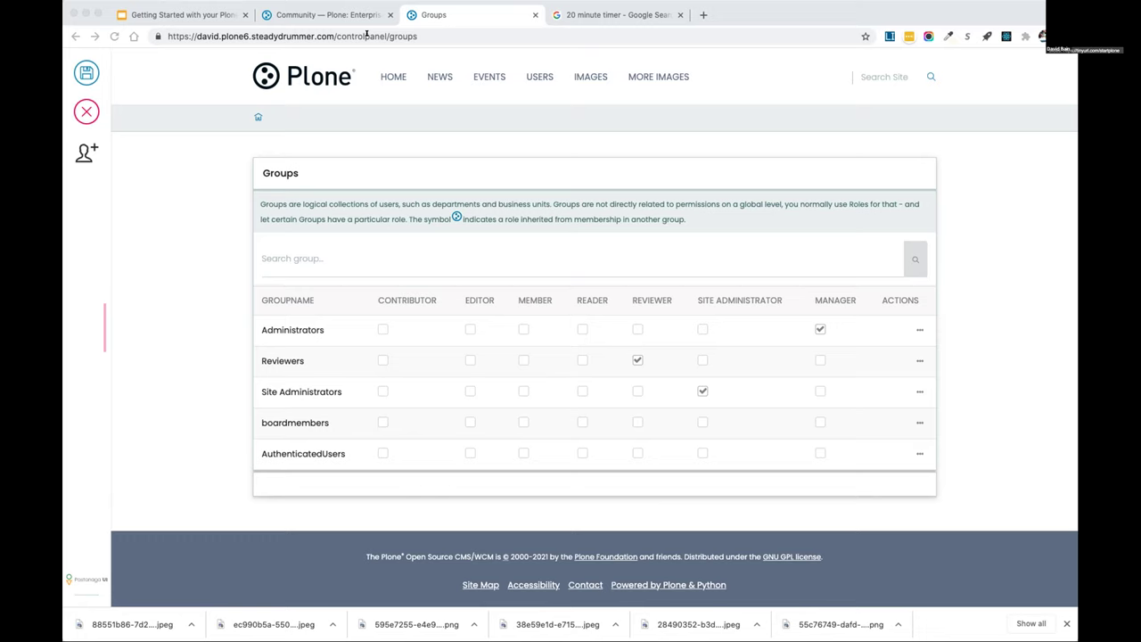
- Load the Zope Sprint event from its pasted address and set its state to Public
click(144, 160)
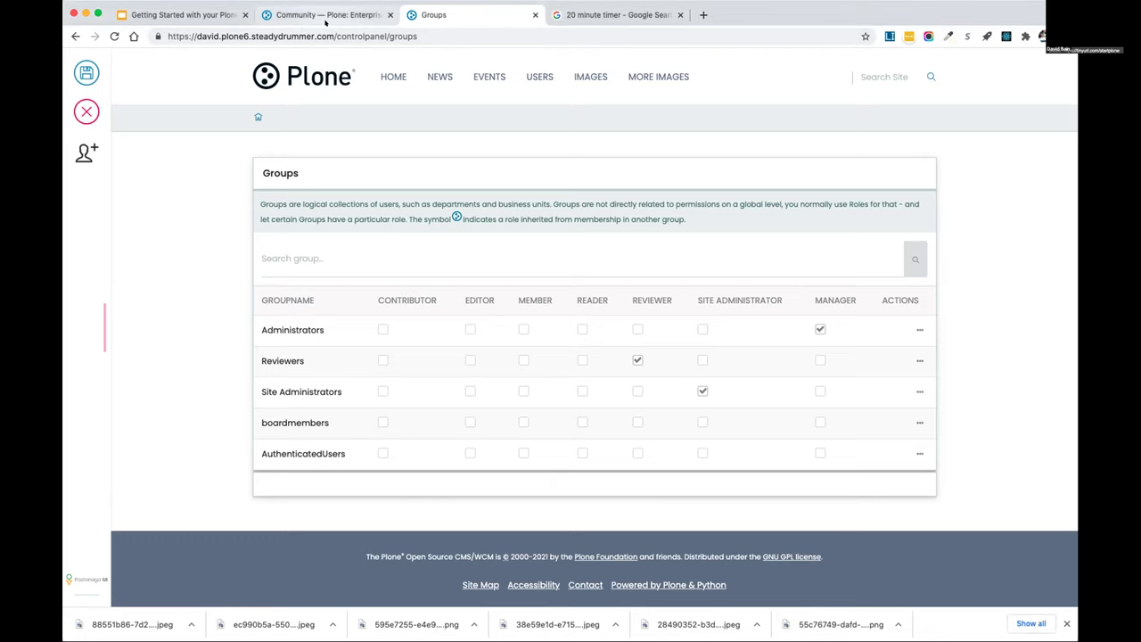
click(326, 15)
click(326, 36)
text(https://david.plone6.steadydrummer.com/events/zope-sprint)
key(Return)
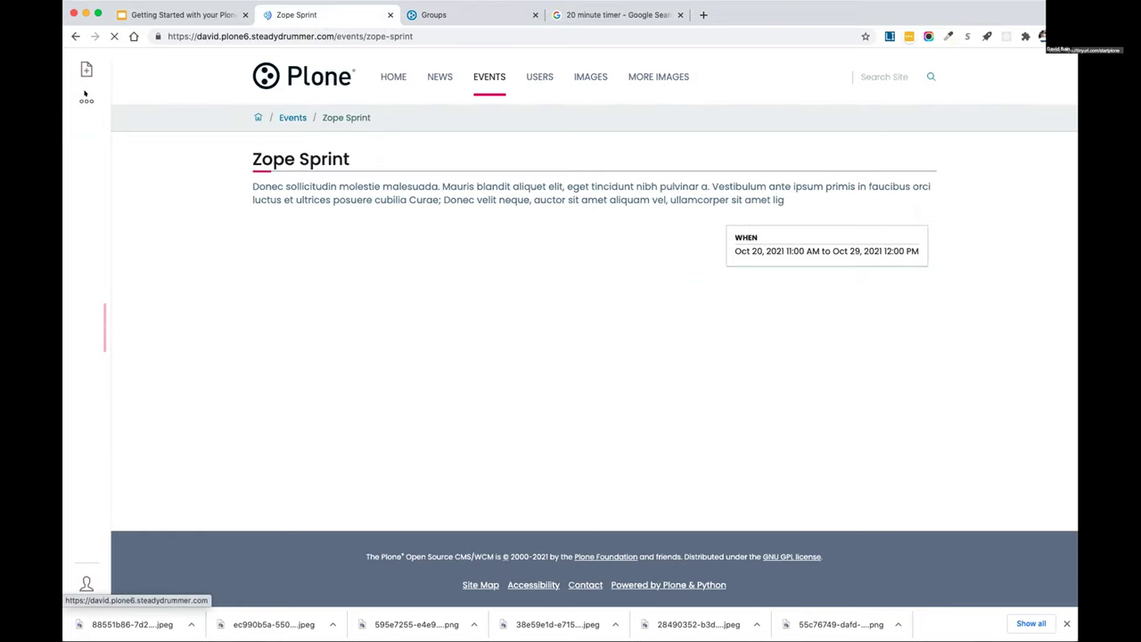
click(87, 98)
click(241, 102)
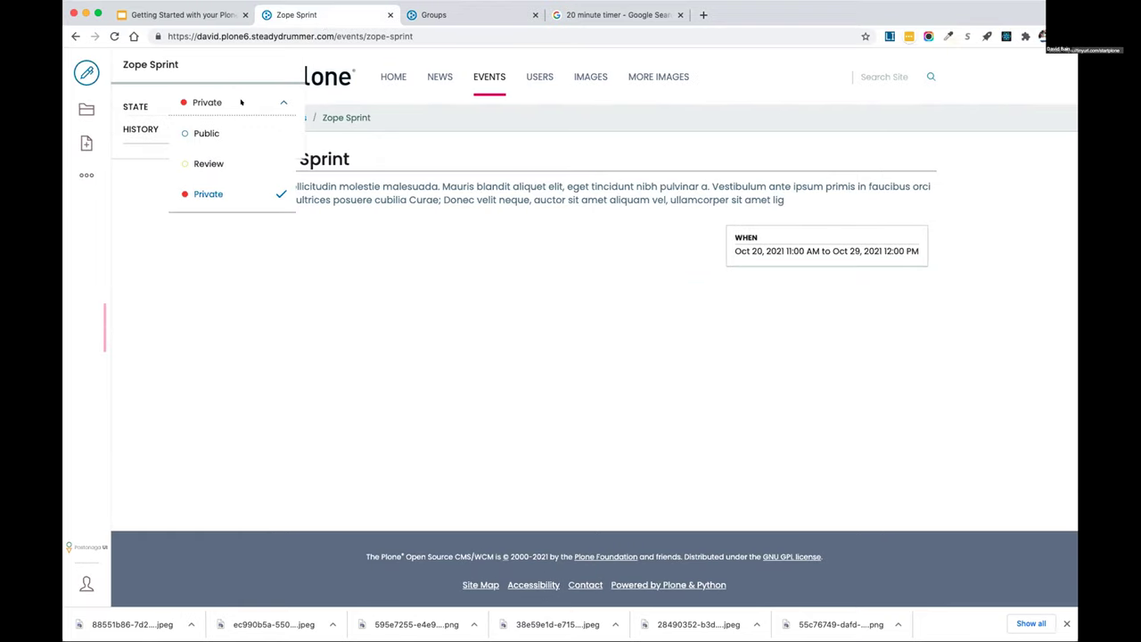
click(221, 138)
click(307, 306)
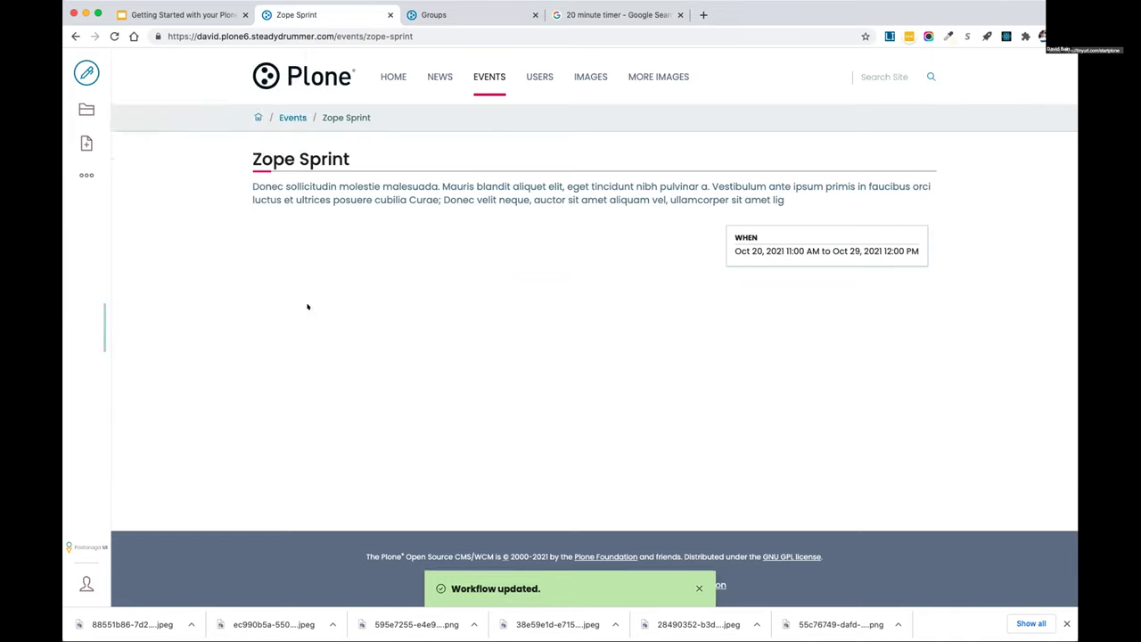
- Open the Plone Conference Fanzone Sorrento 2021 event from Events and review its display views
click(290, 119)
click(323, 228)
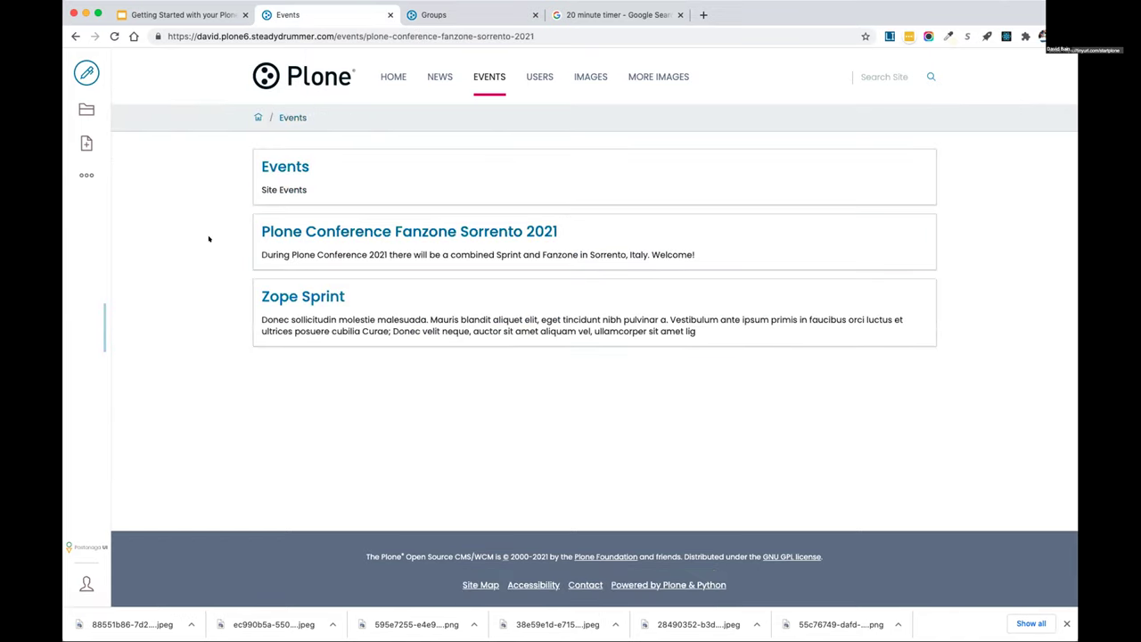
click(86, 175)
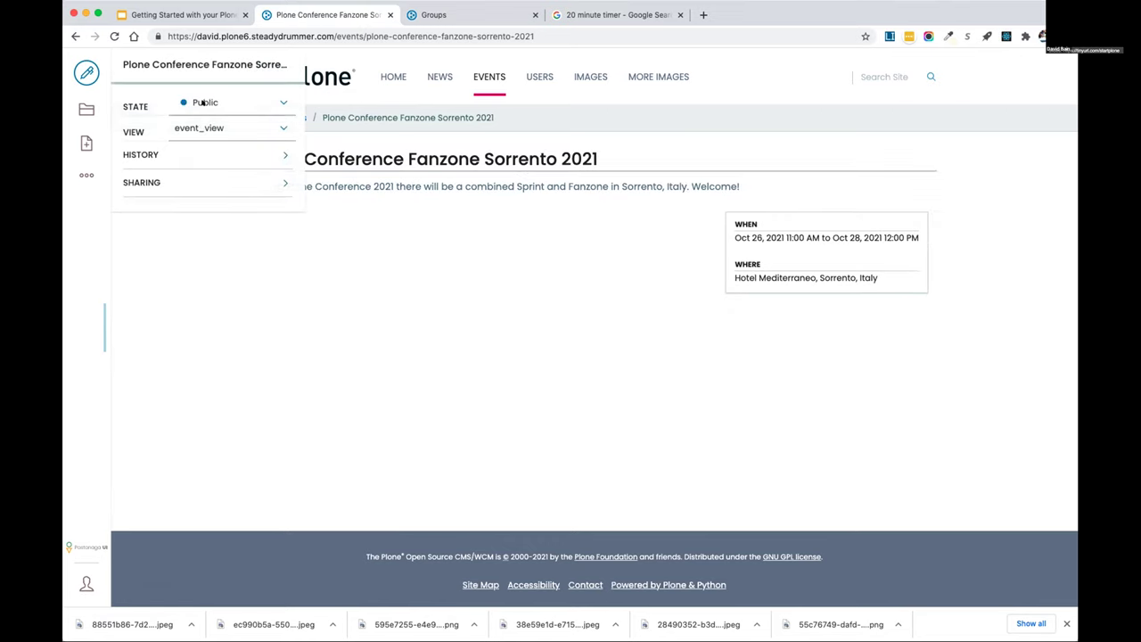
click(232, 130)
click(268, 264)
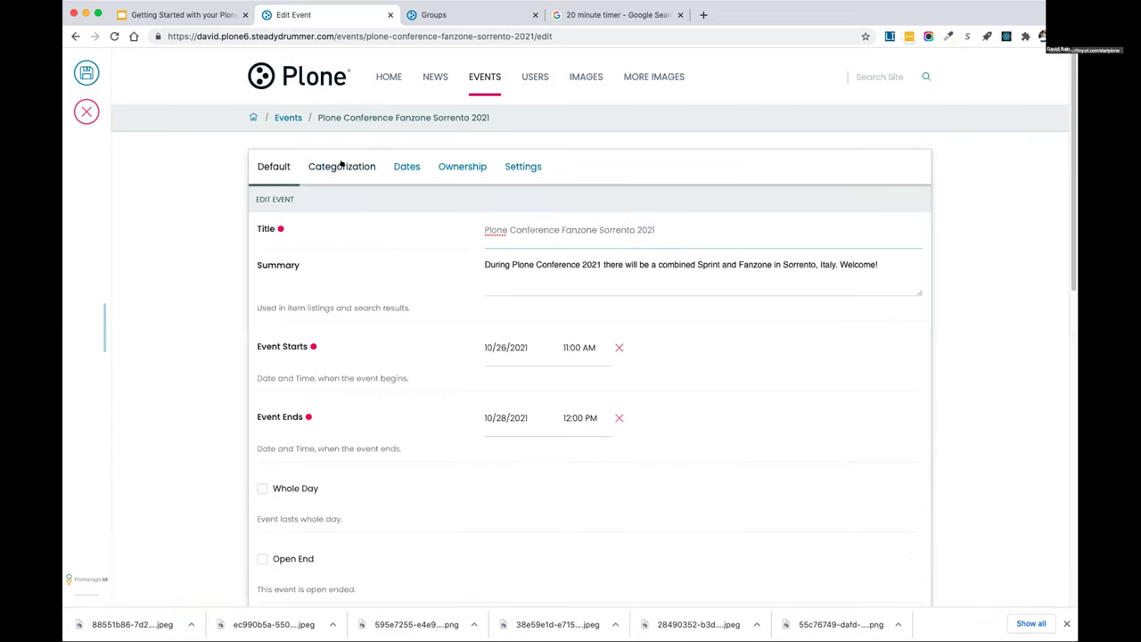
- Tag the Plone Conference Fanzone Sorrento 2021 event with a new 'sprint' tag and save it
click(341, 165)
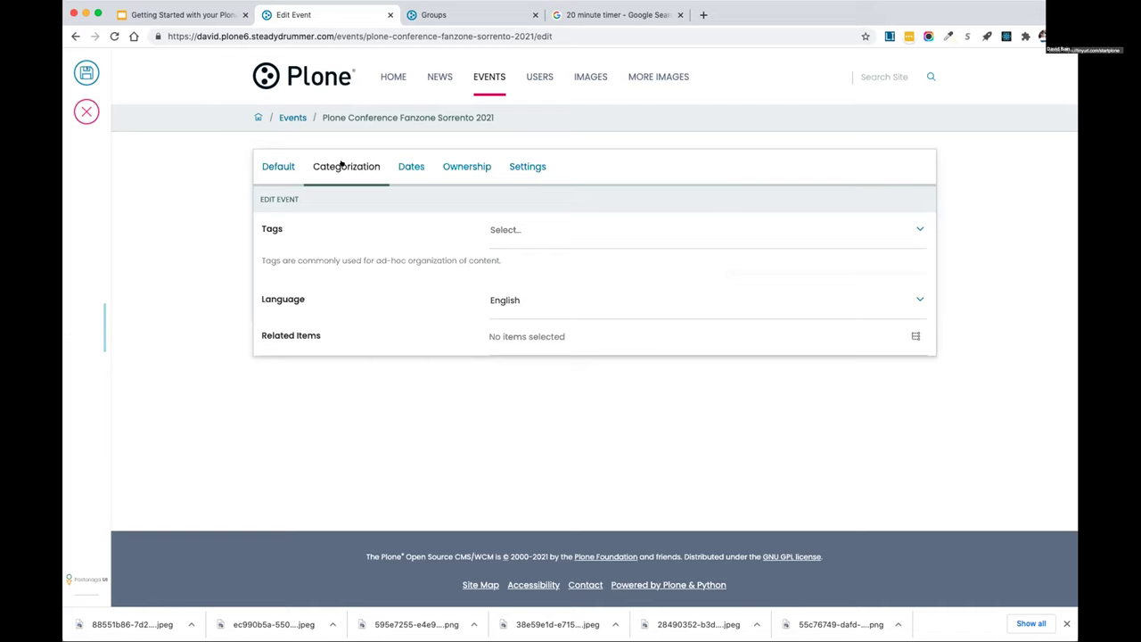
click(519, 227)
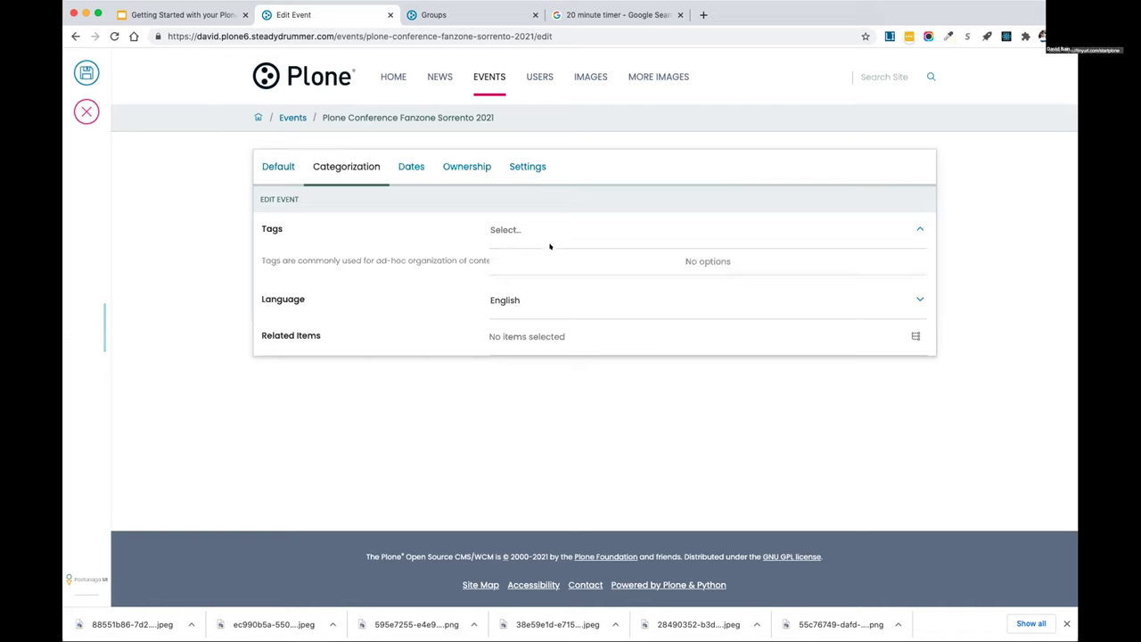
text(sprint)
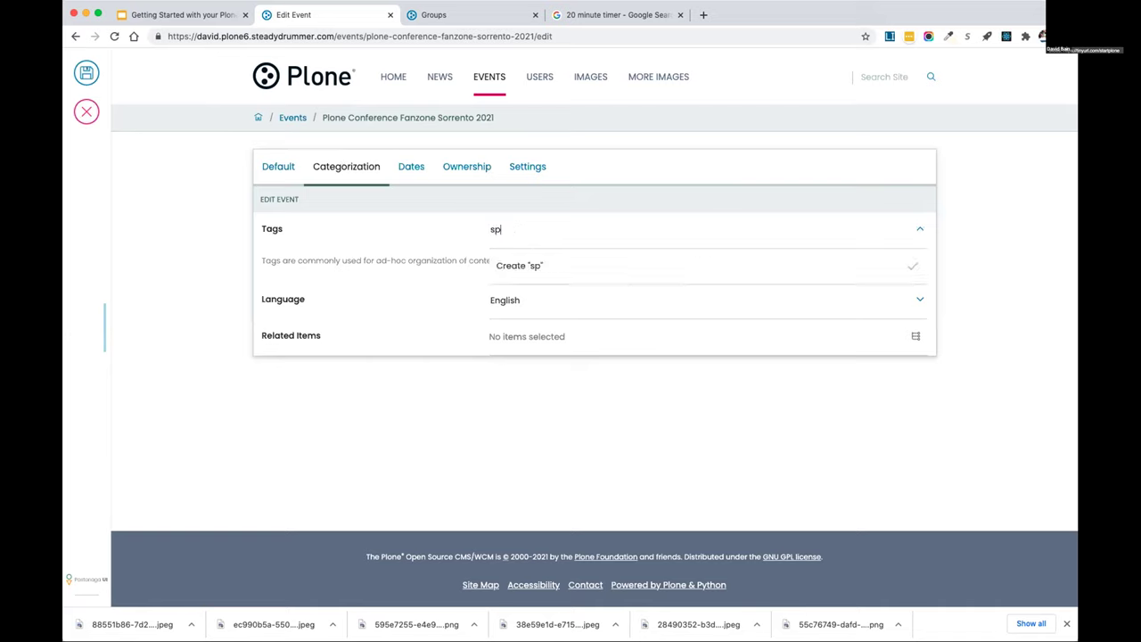
click(546, 262)
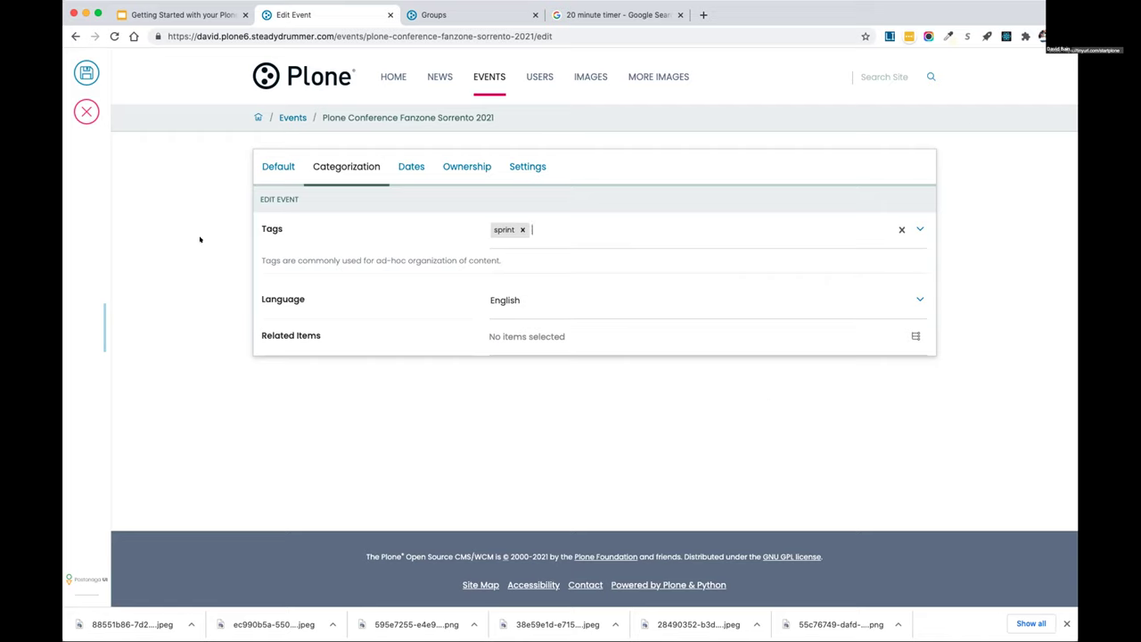
click(86, 75)
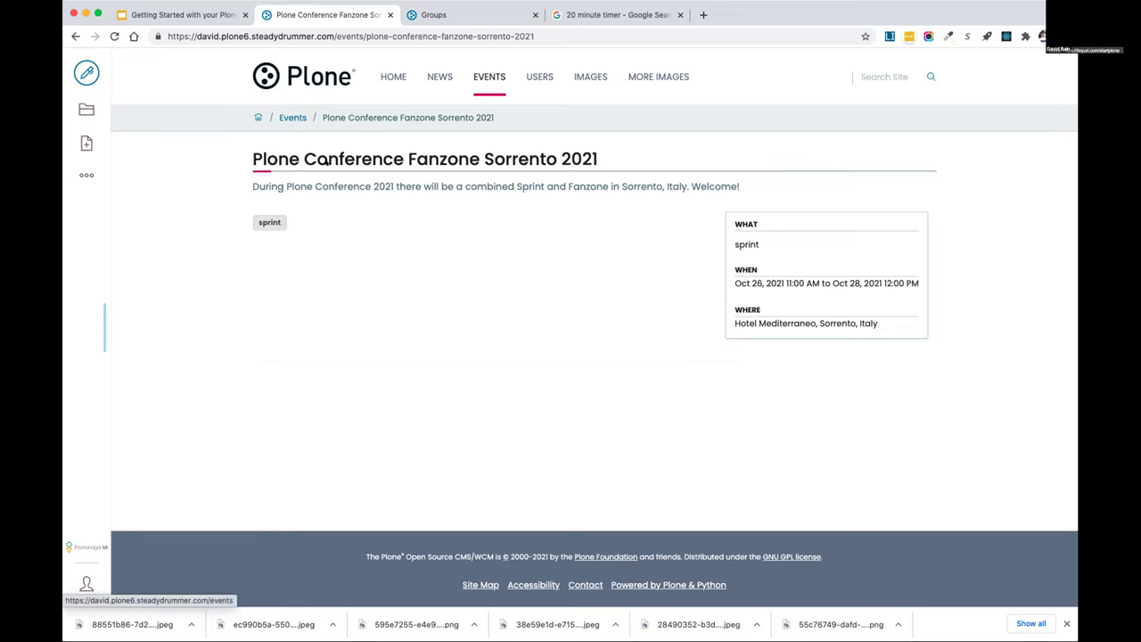
- Give the Zope Sprint event the 'sprint' tag, save it, and return to Events
click(311, 292)
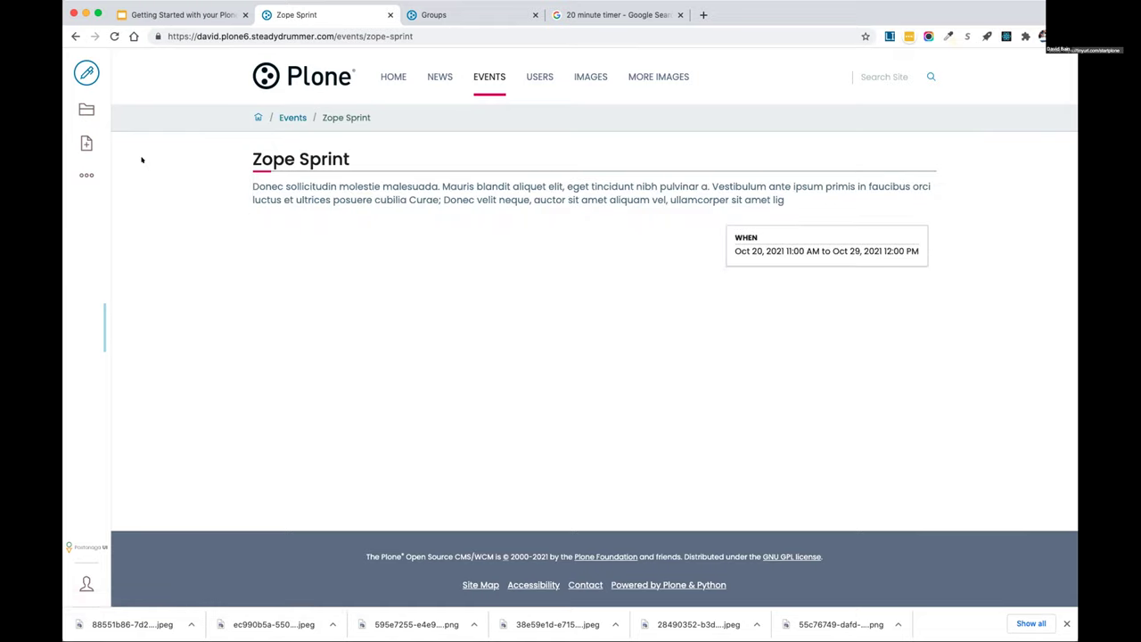
click(82, 71)
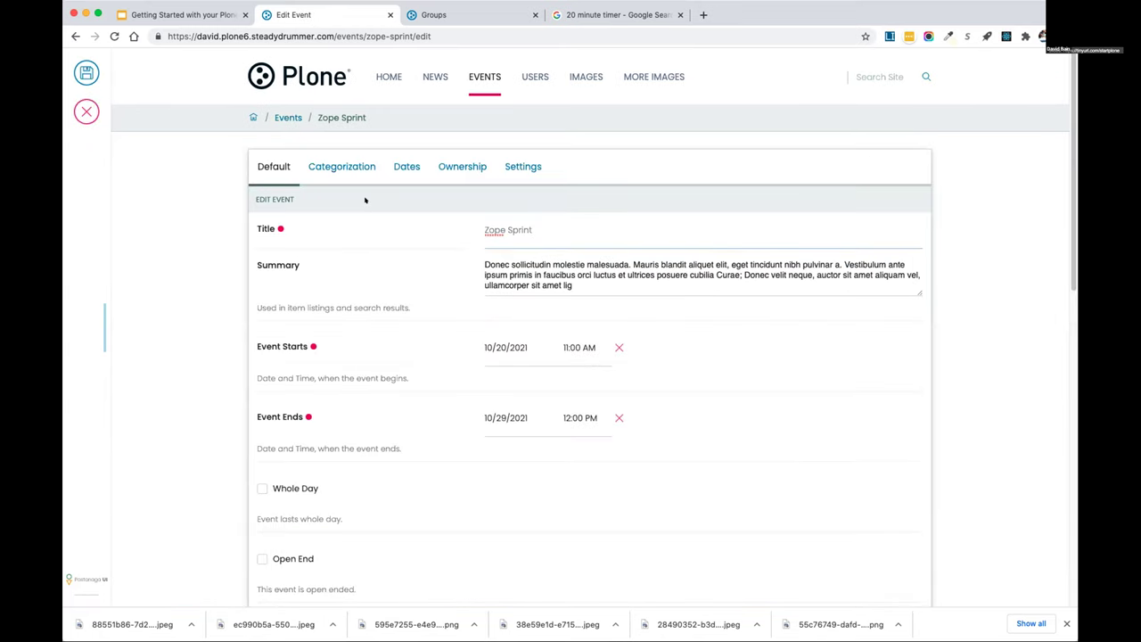
click(344, 168)
click(540, 229)
text(spr)
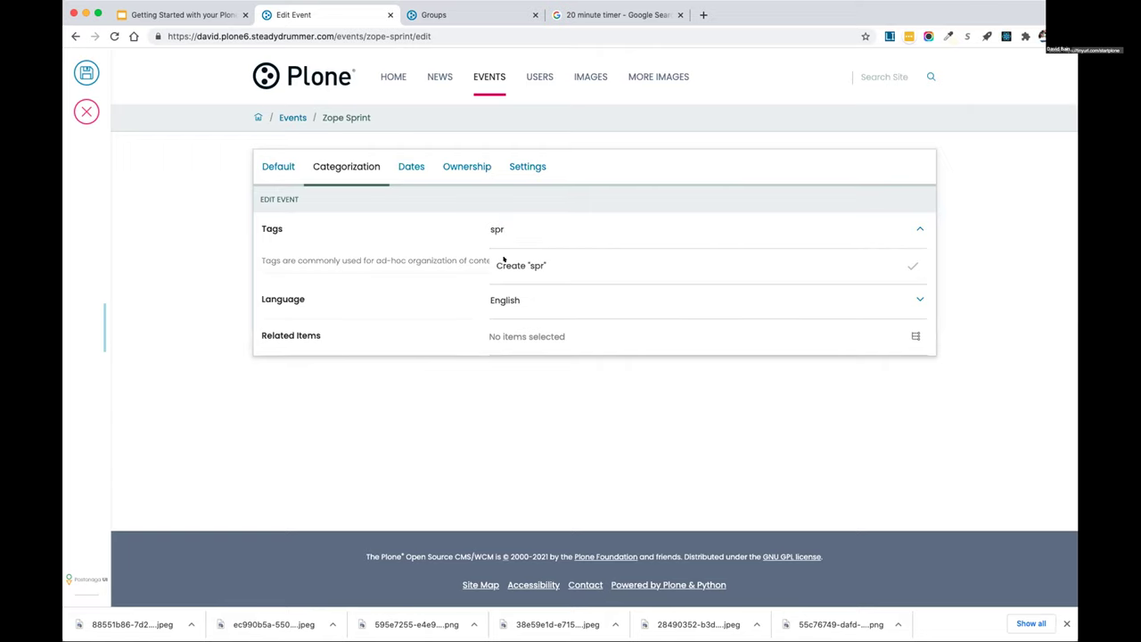
text(int)
click(552, 266)
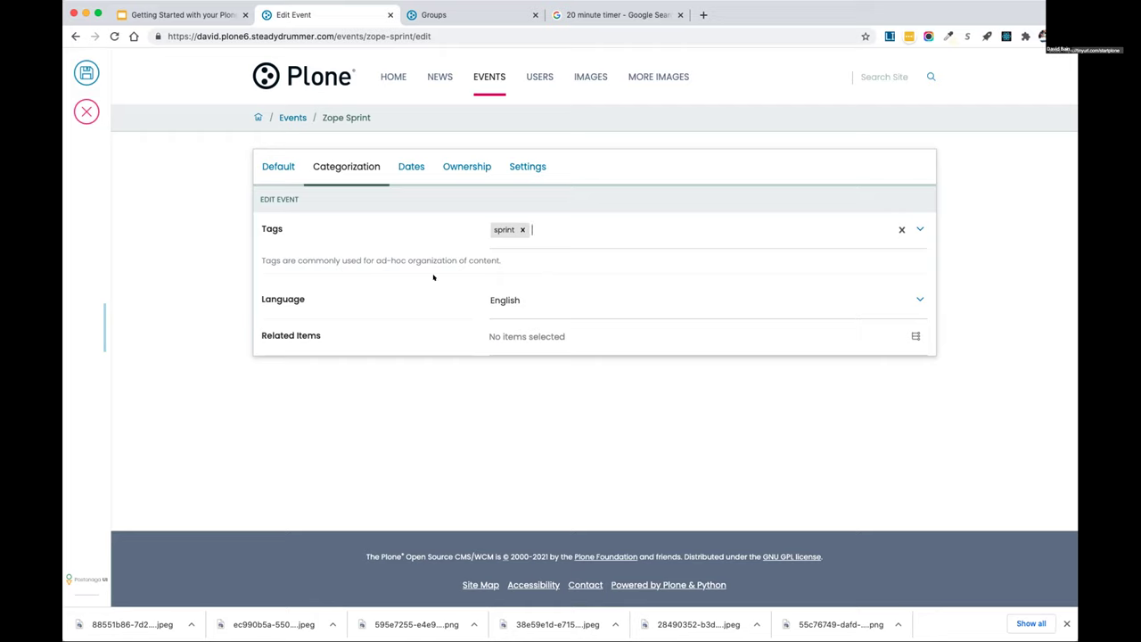
click(82, 77)
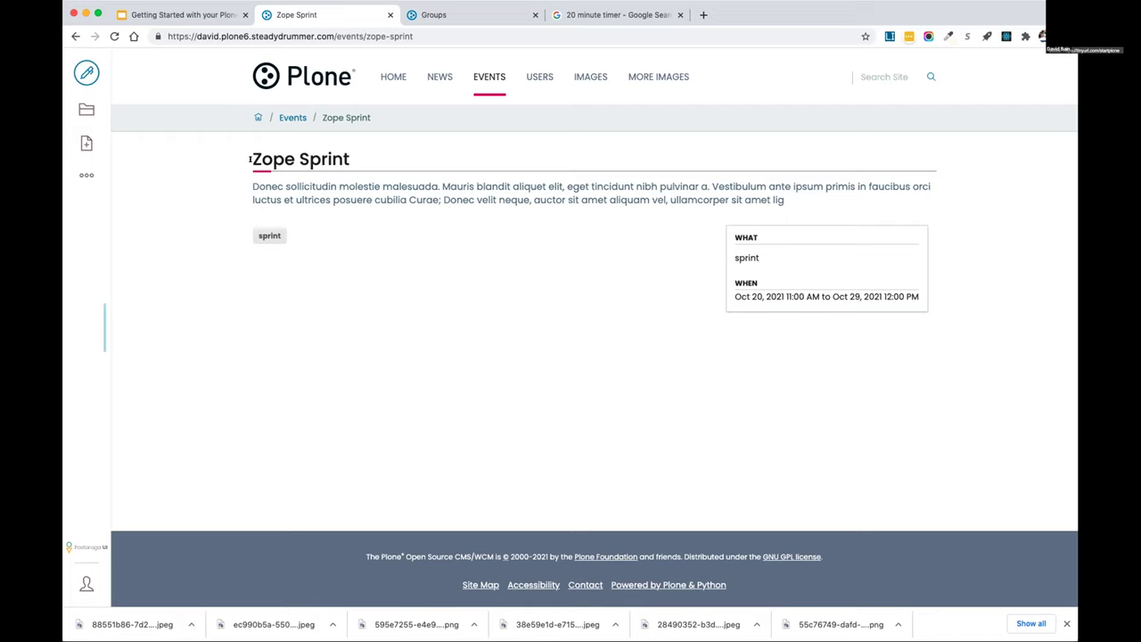
click(286, 117)
- Add the 'conference' tag to the Fanzone Sorrento 2021 event, save, and return to Events
click(307, 232)
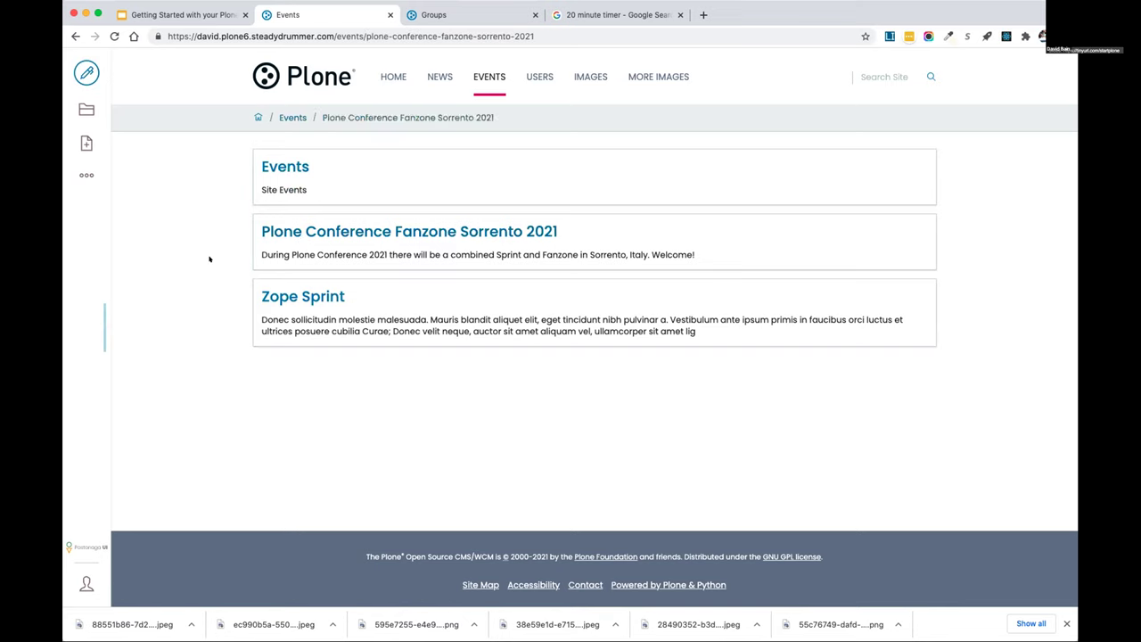
click(86, 72)
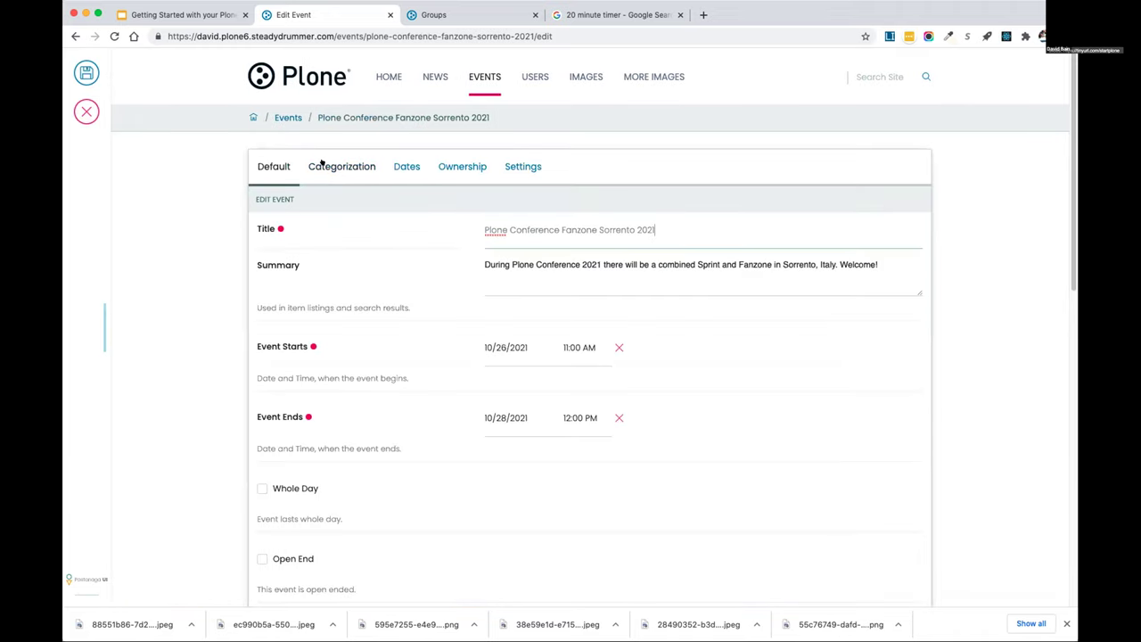
click(330, 165)
click(569, 229)
text(c)
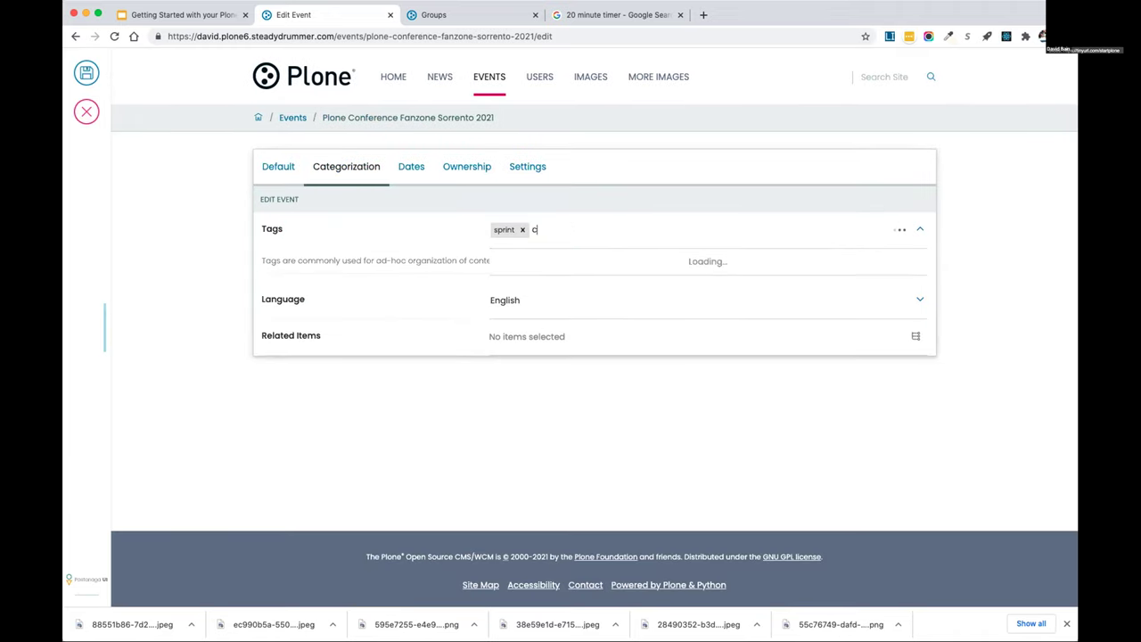
text(onference)
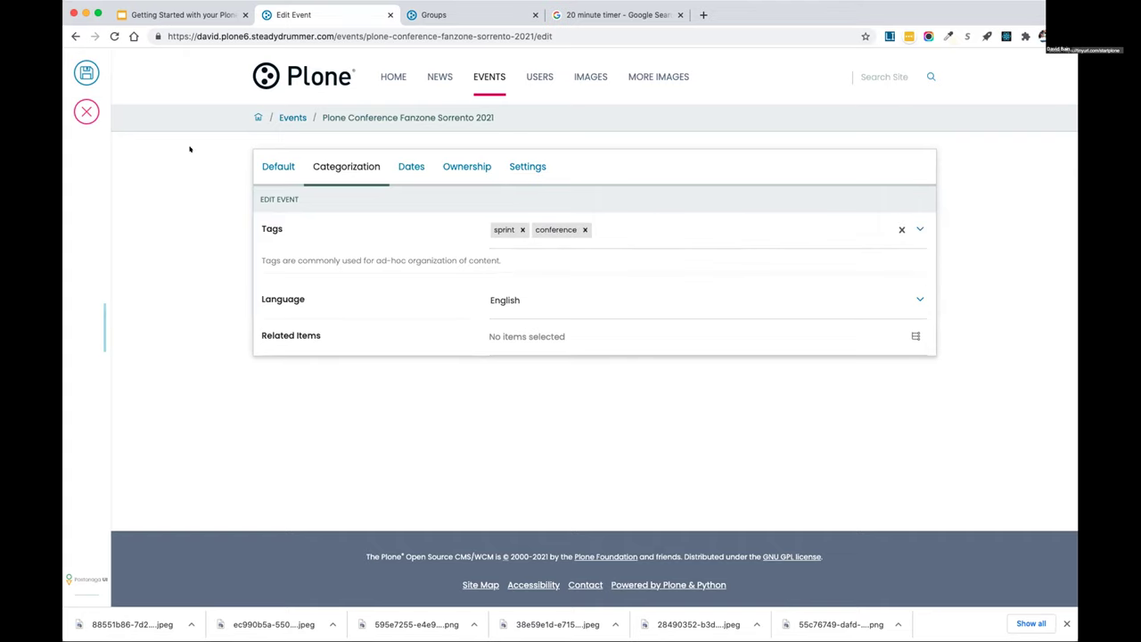
click(87, 73)
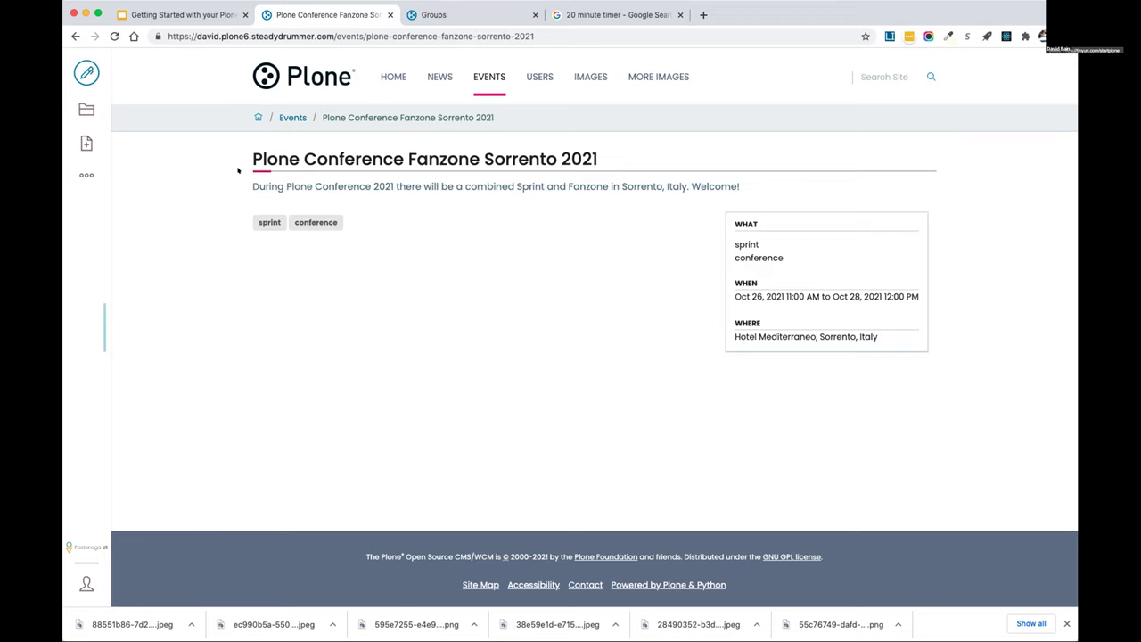
click(79, 173)
click(211, 266)
click(295, 113)
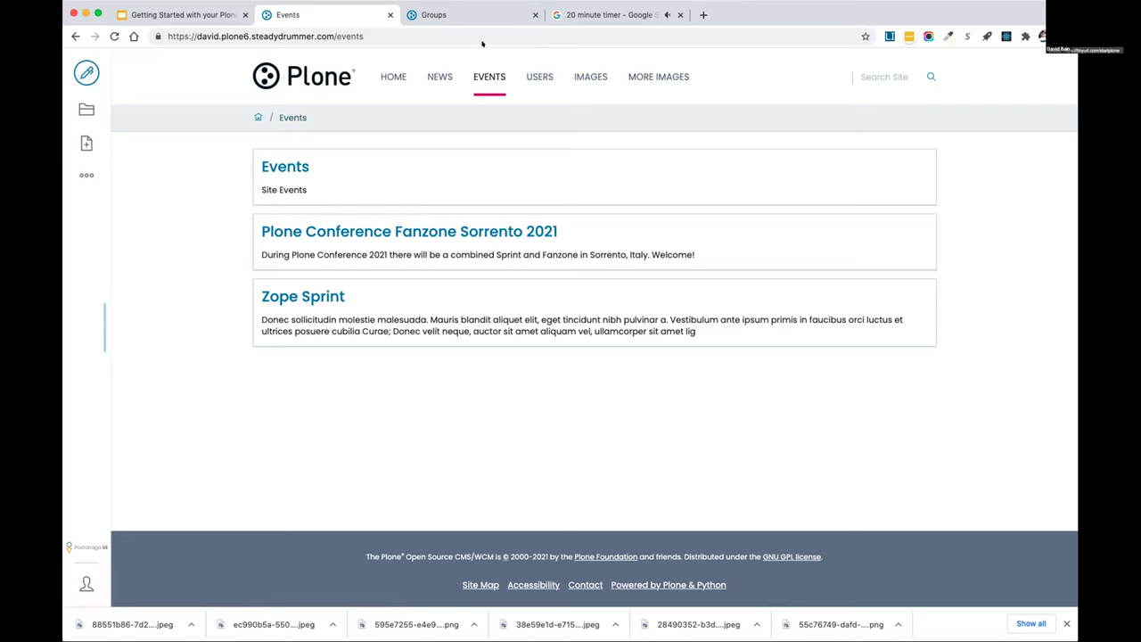
- Close the 20 minute timer tab and bring up the Add content list in Events
click(581, 14)
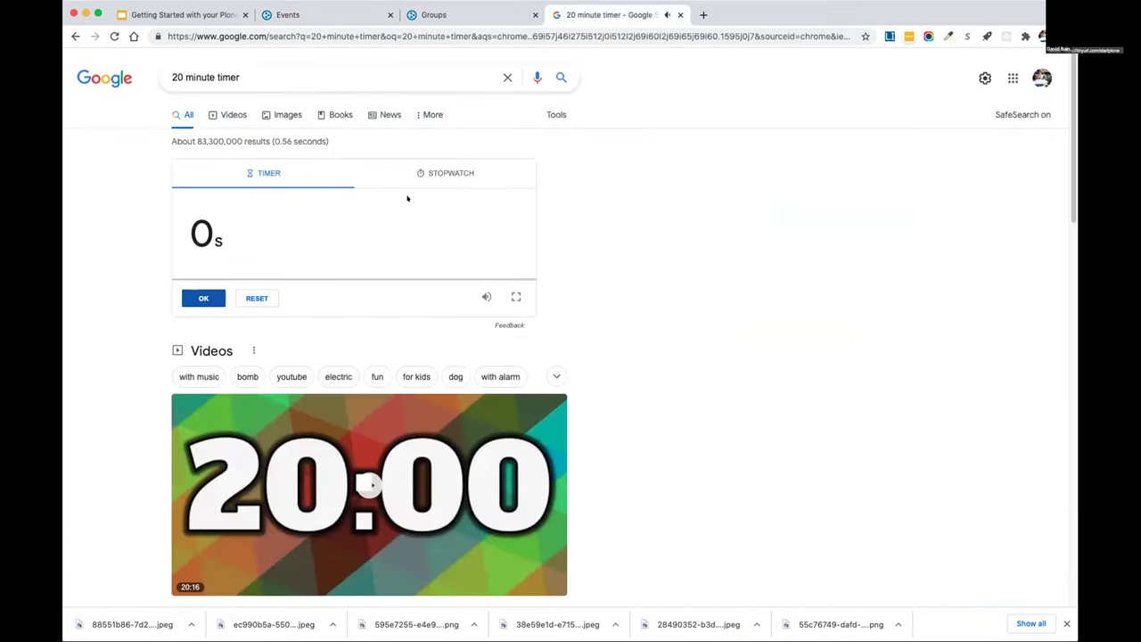
key(super+w)
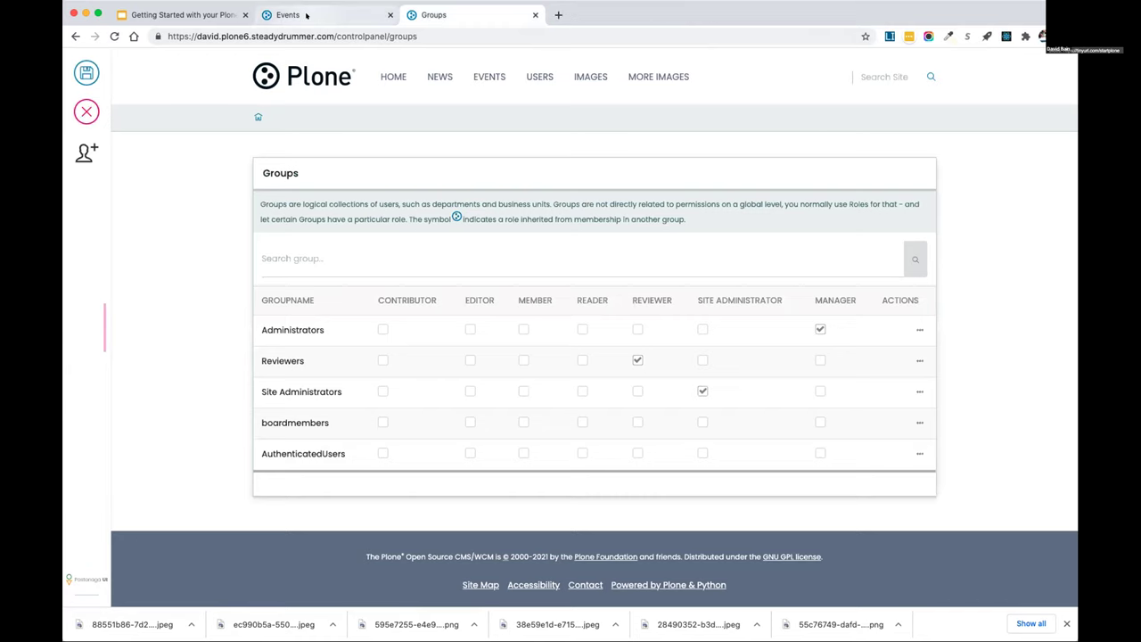
click(306, 16)
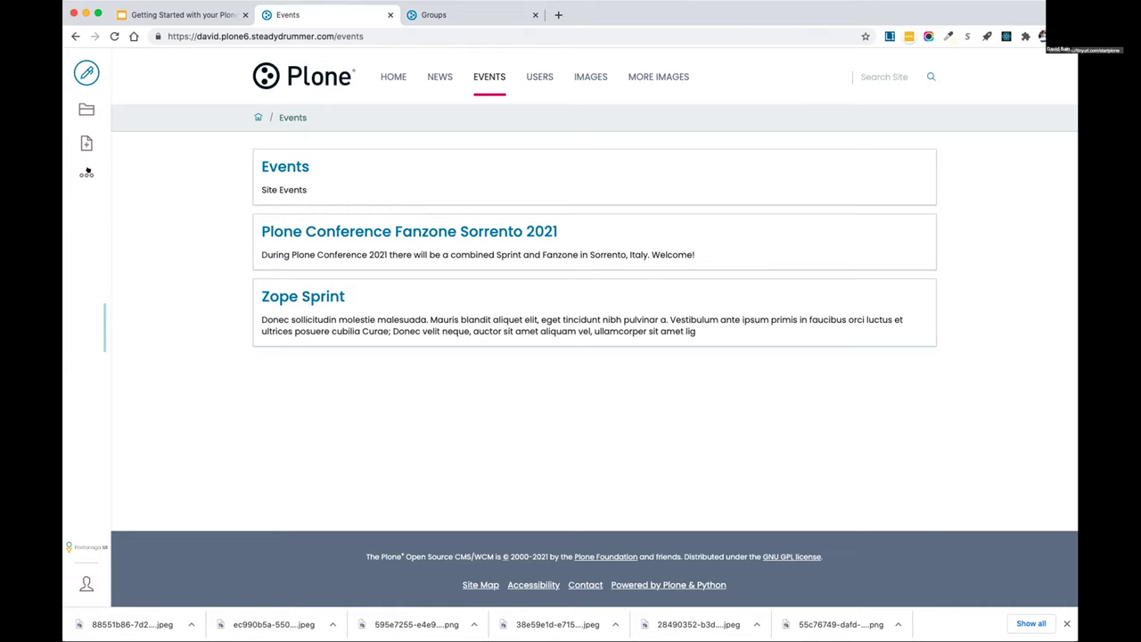
click(81, 137)
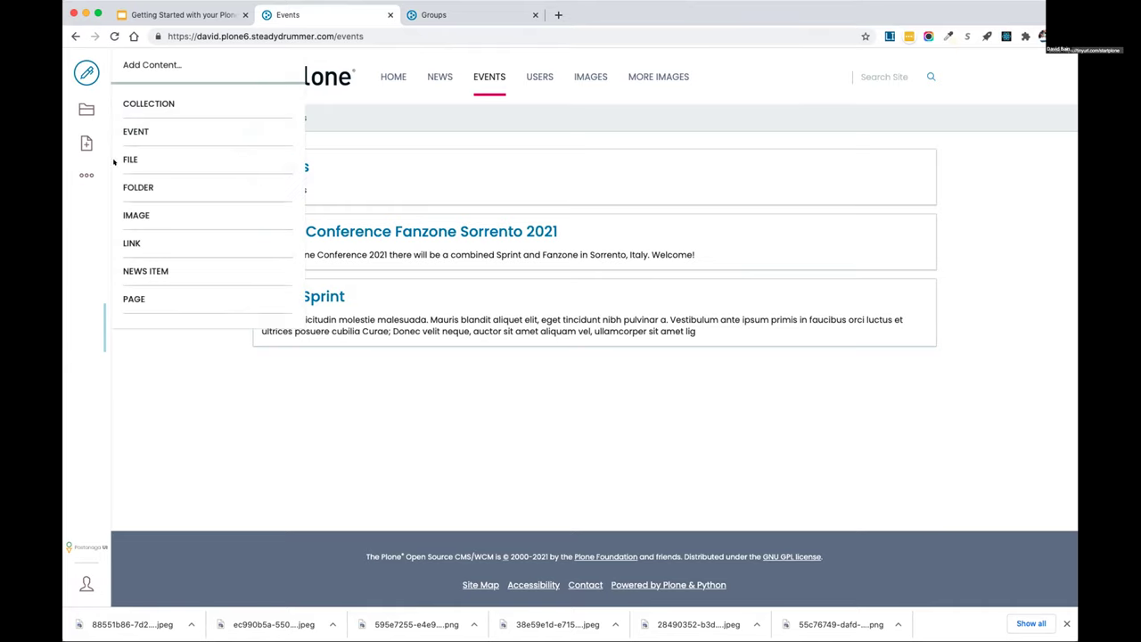
- Draft a new page titled 'Summary page' with body text 'The event page' and a new empty block
click(172, 298)
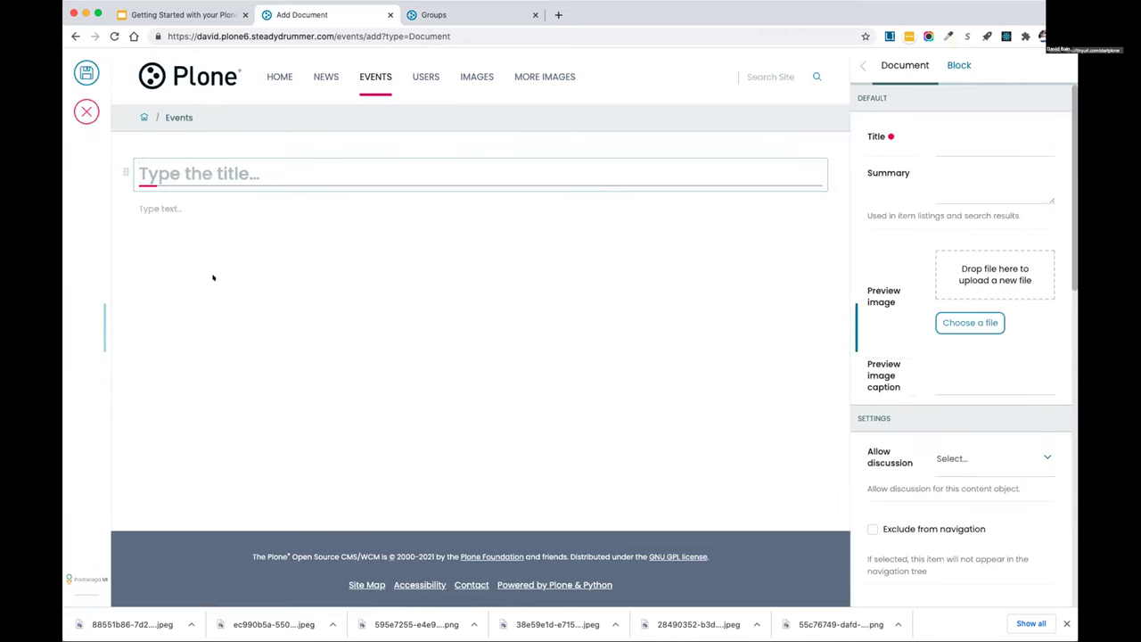
text(Sumamry page)
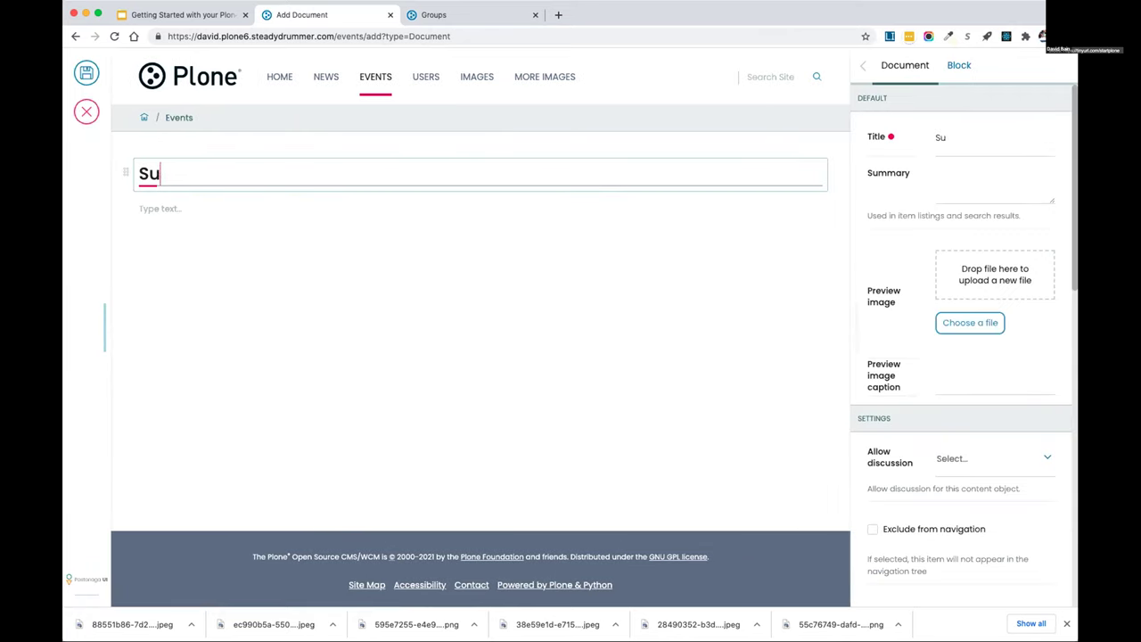
key(BackSpace)
key(BackSpace)
key(BackSpace)
key(BackSpace)
key(BackSpace)
key(BackSpace)
key(BackSpace)
key(BackSpace)
key(BackSpace)
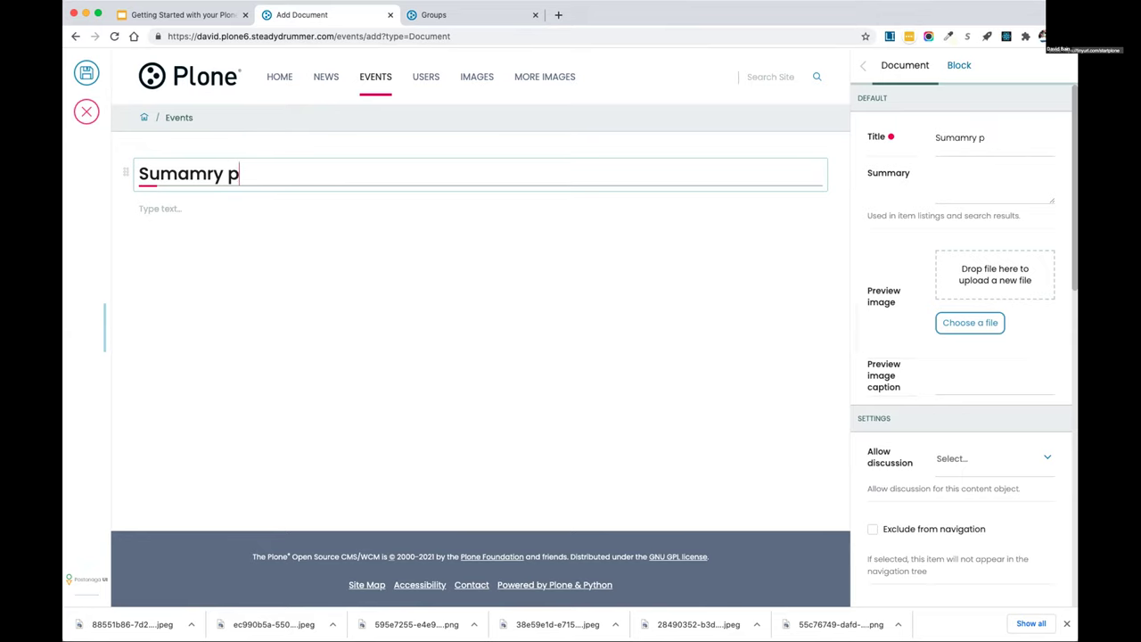
text(mary page)
key(Return)
text(The vent page)
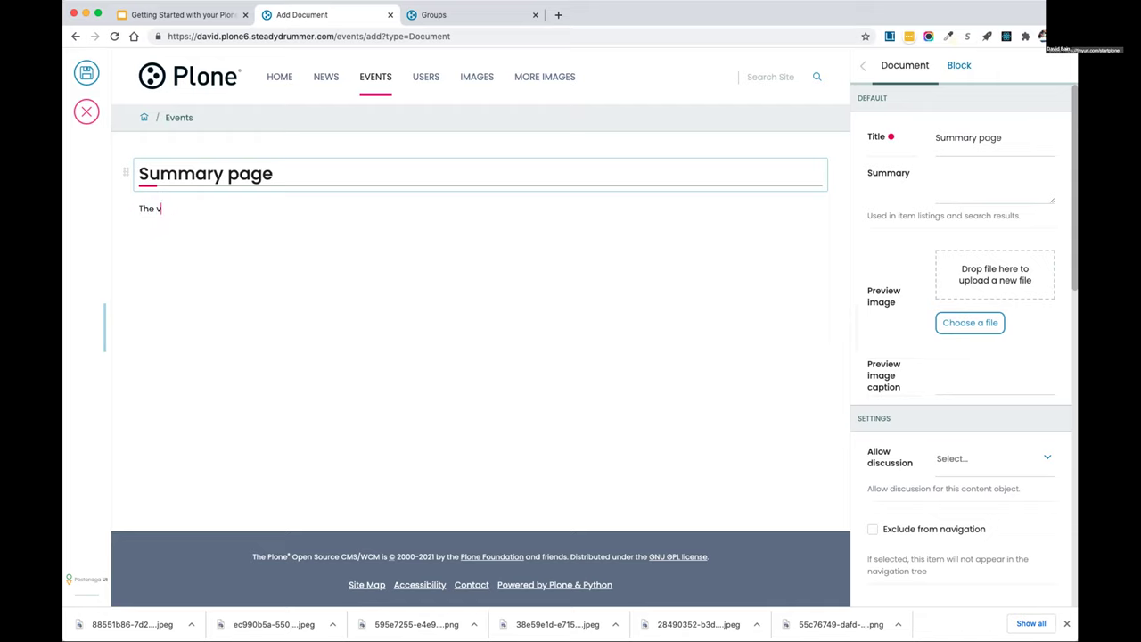
key(Left)
key(Left)
key(Left)
key(Left)
text(e)
key(super+Right)
key(Return)
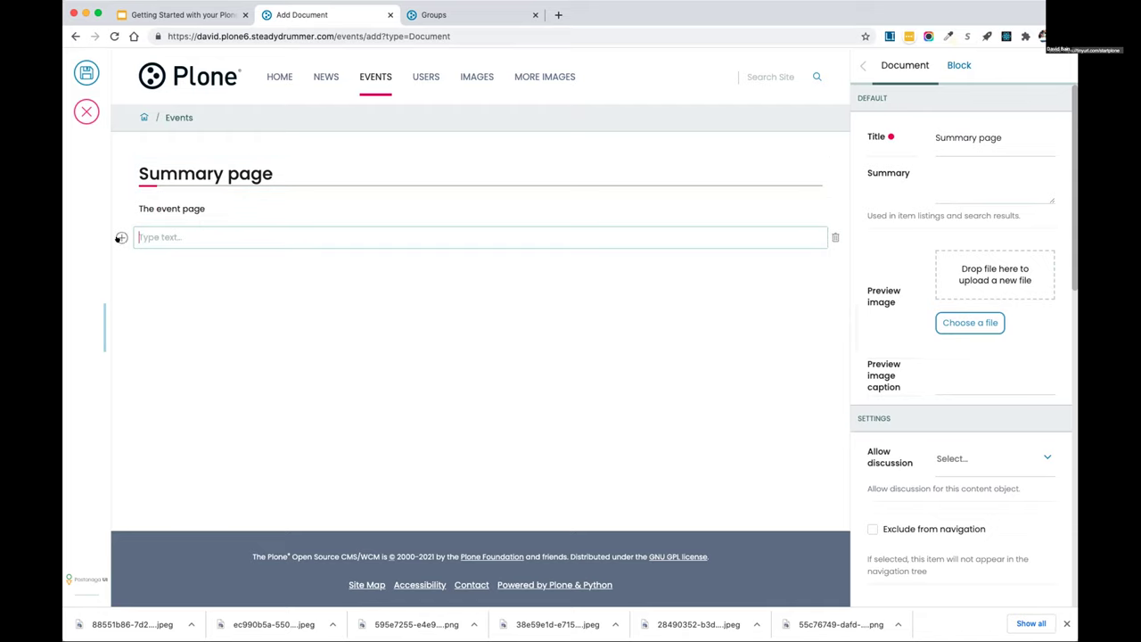
click(121, 238)
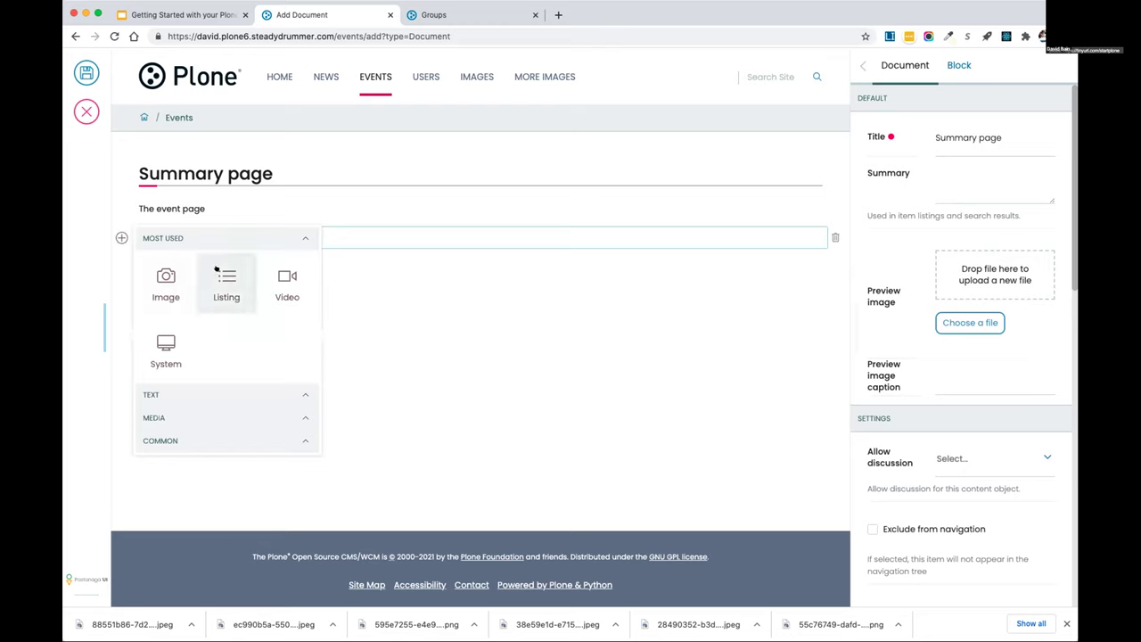
- Insert a listing block filtered by a Type criterion limited to Event items
click(219, 270)
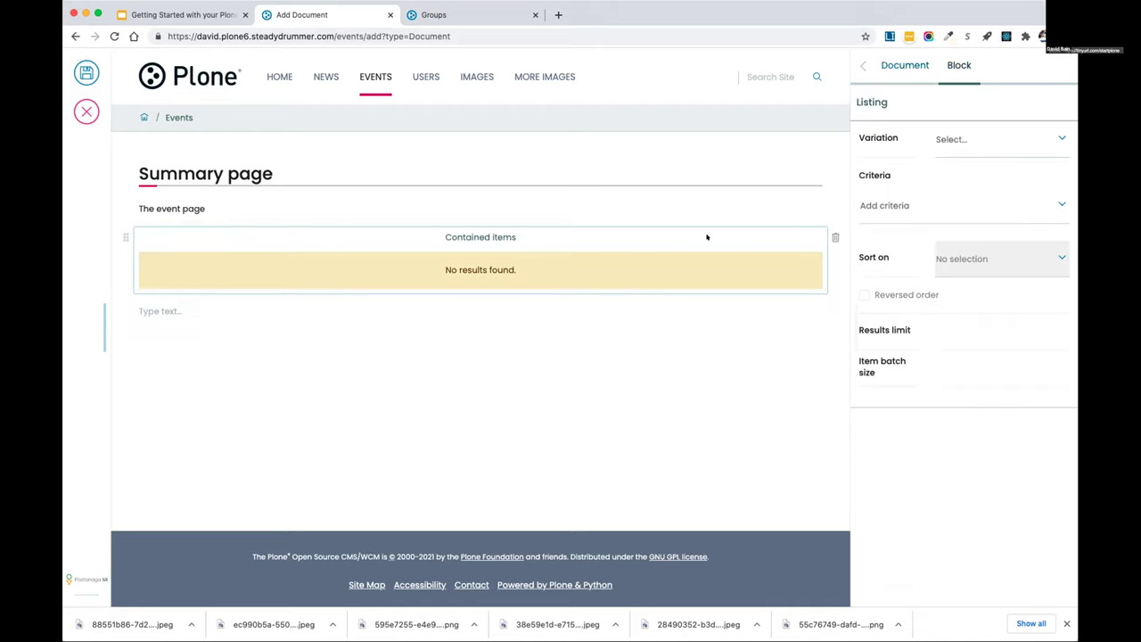
click(921, 208)
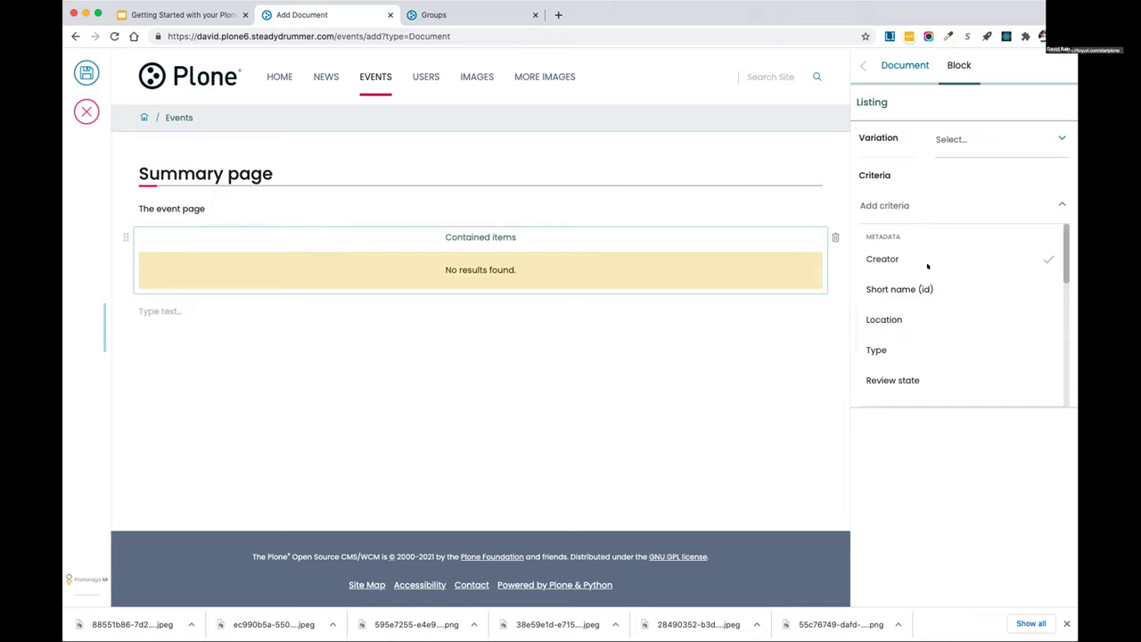
click(886, 348)
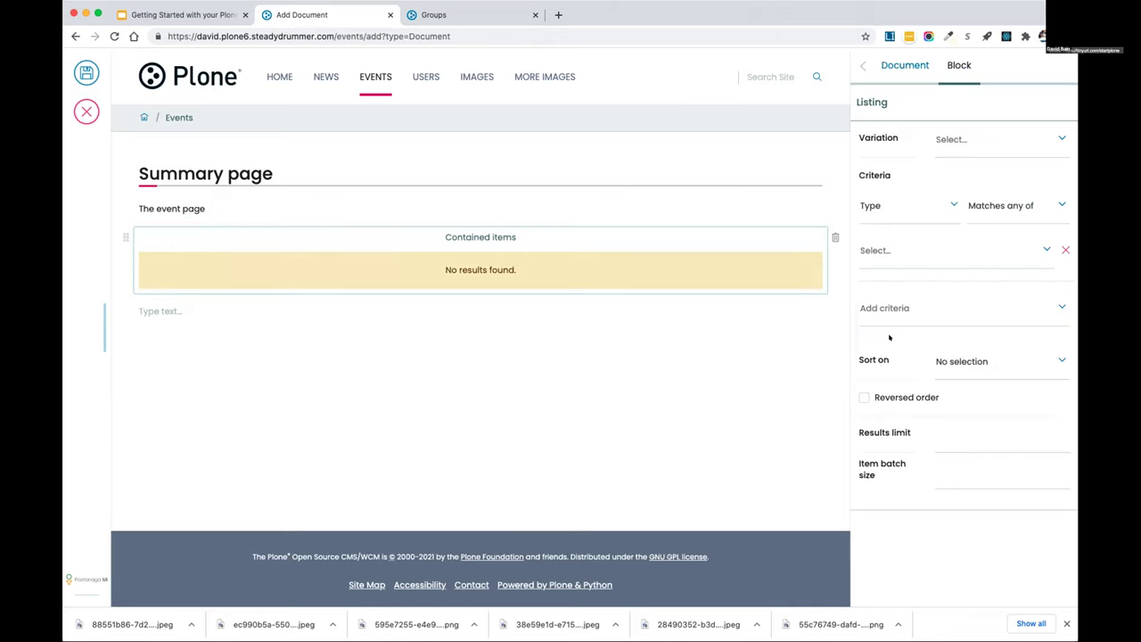
click(910, 307)
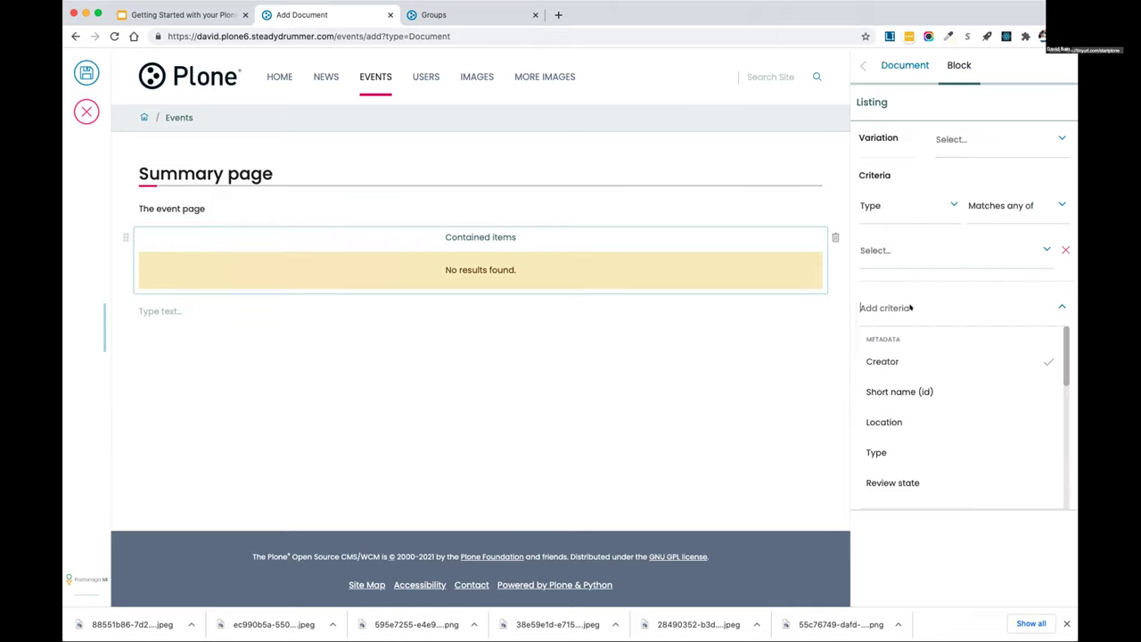
right_click(910, 308)
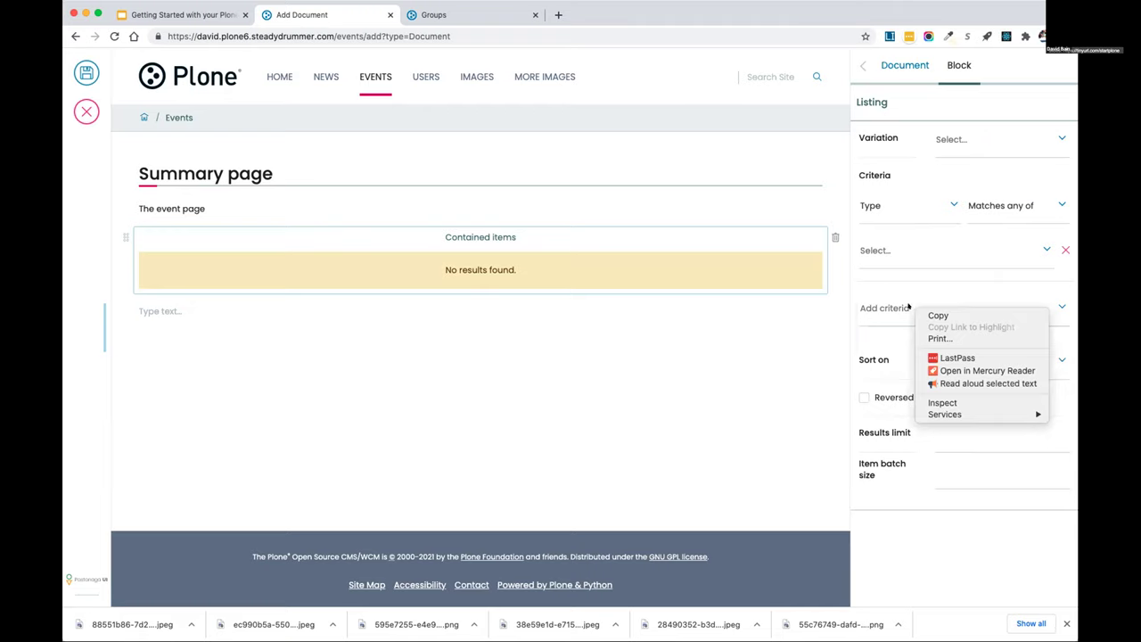
key(Escape)
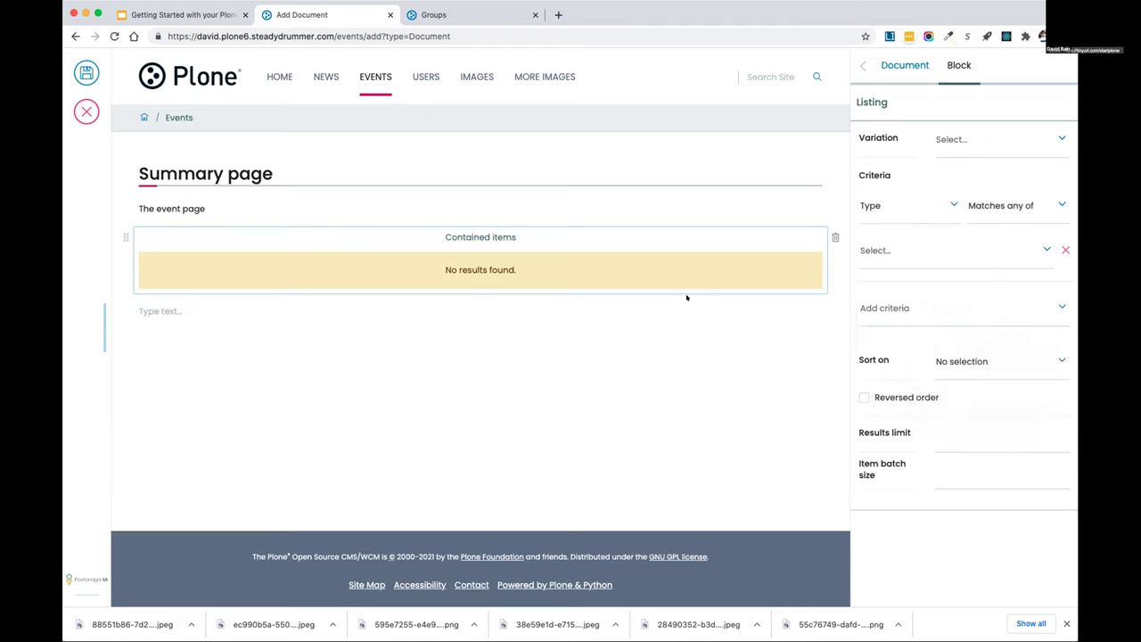
click(911, 298)
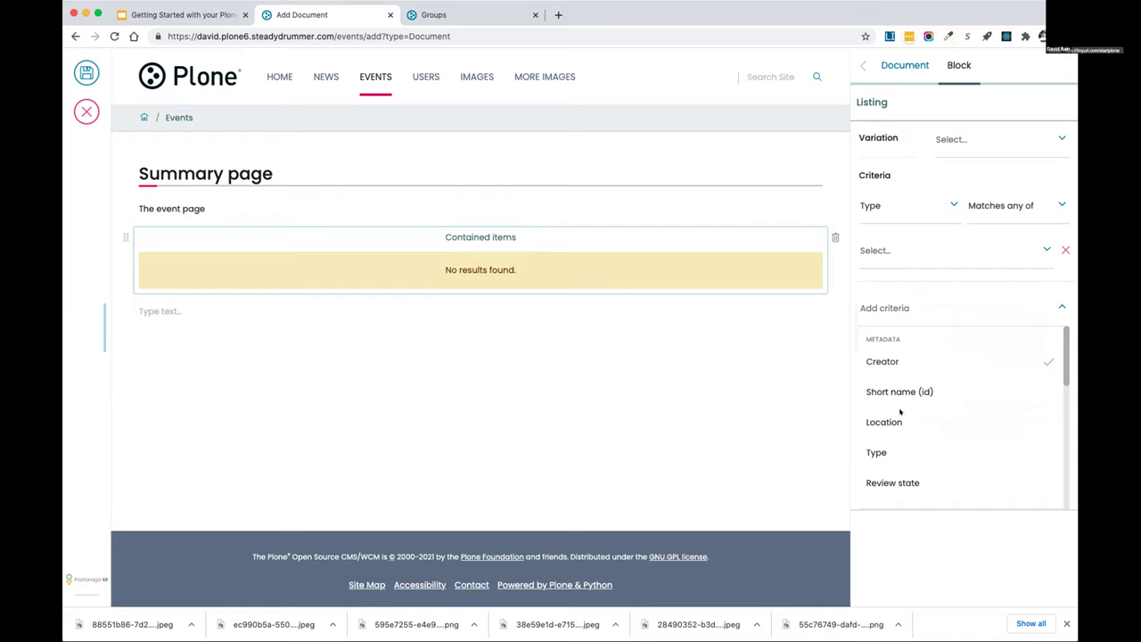
click(879, 450)
scroll(918, 442, down, 1)
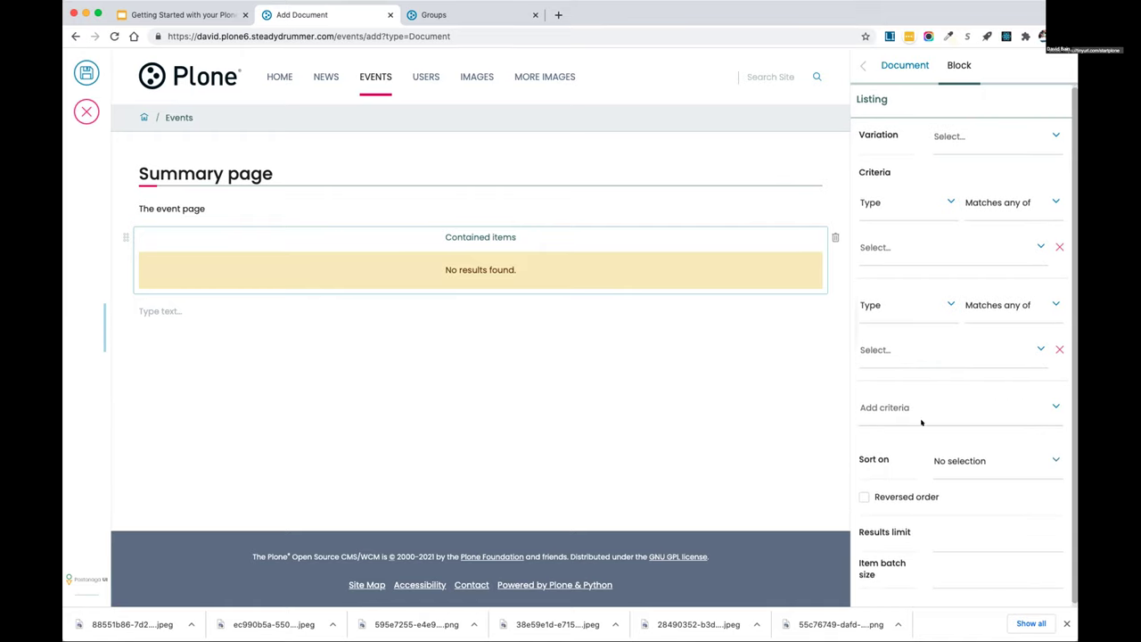
click(938, 345)
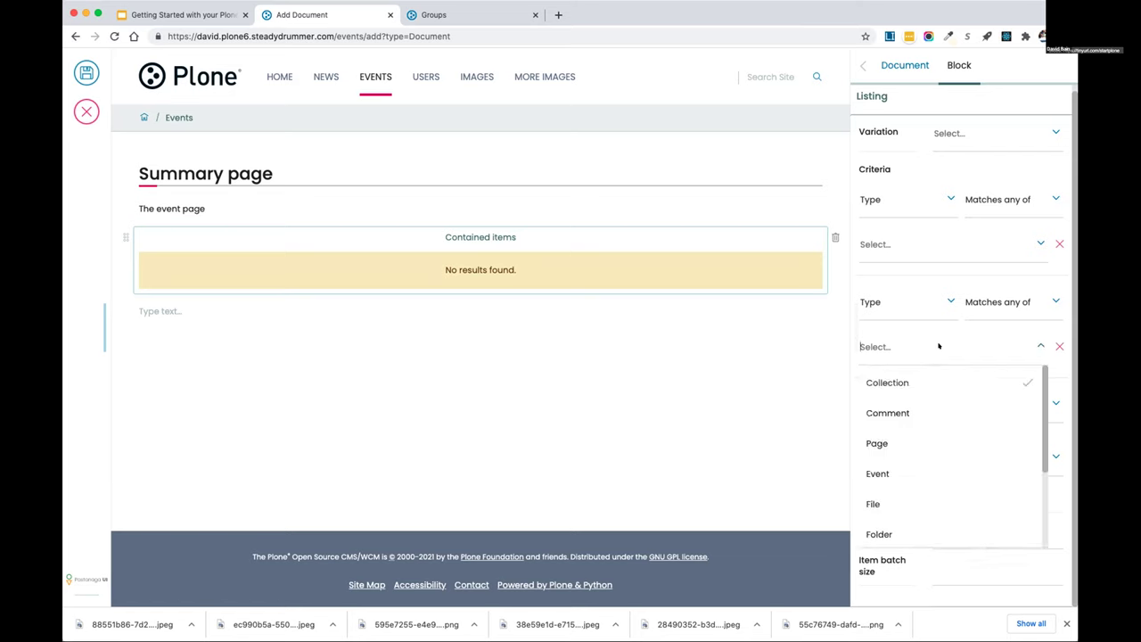
click(877, 474)
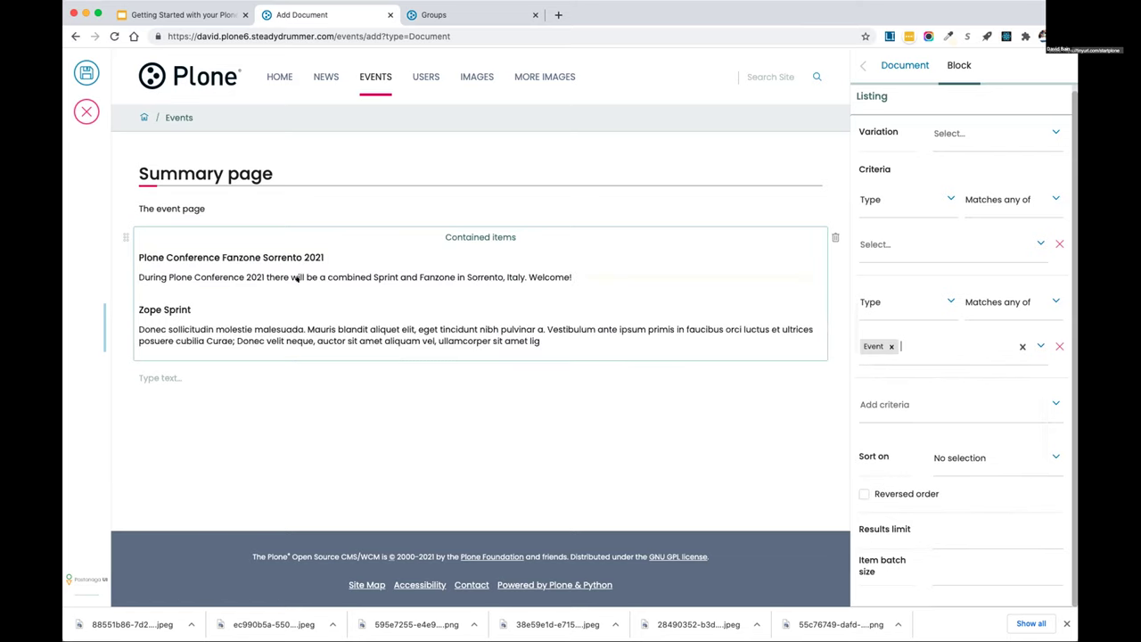
- Preview the Summary variation, revert the listing to Default, and save the page
click(985, 134)
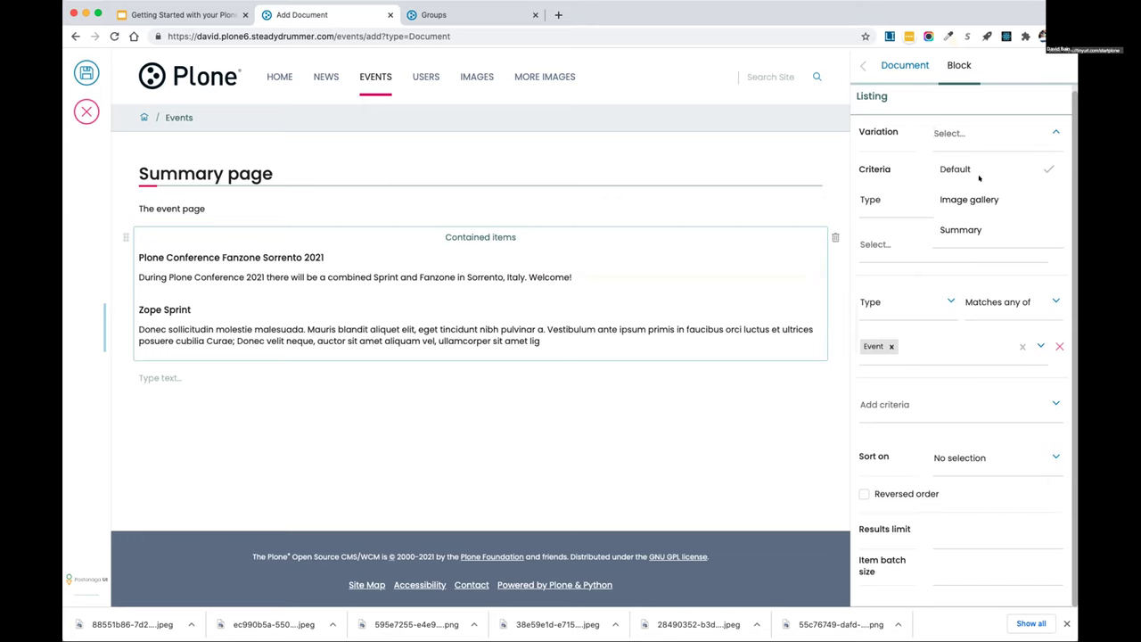
click(960, 230)
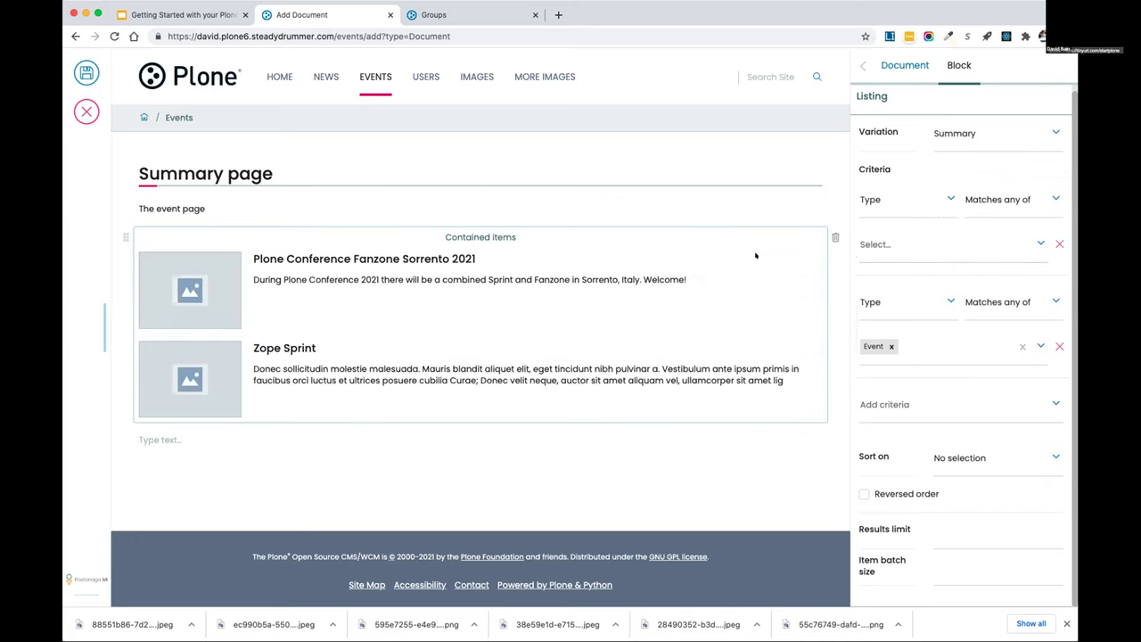
click(951, 132)
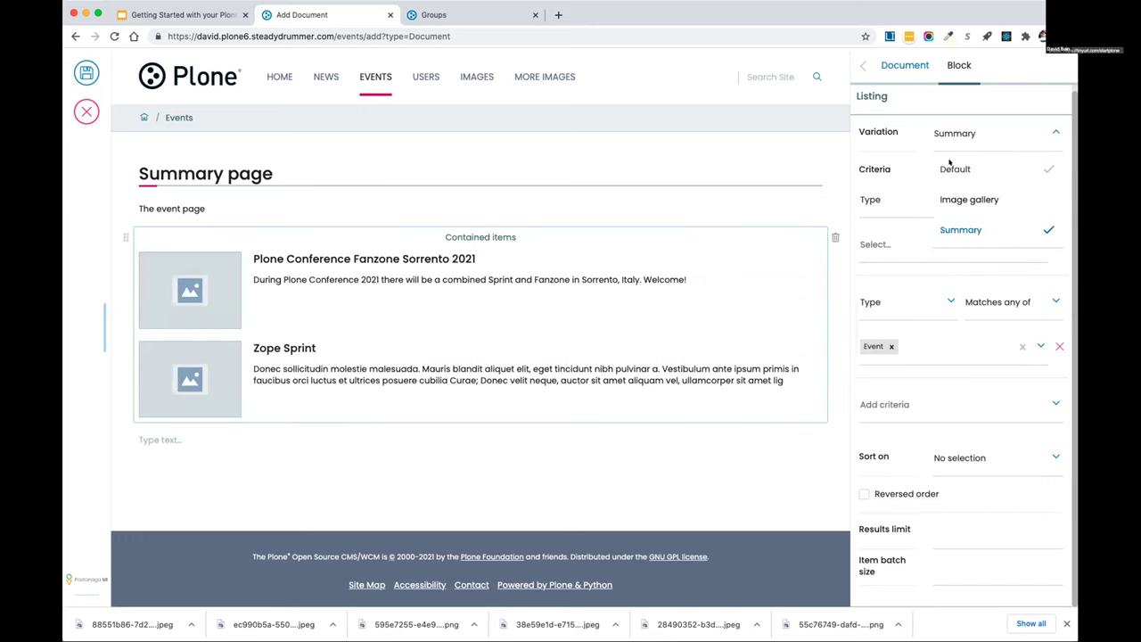
click(950, 169)
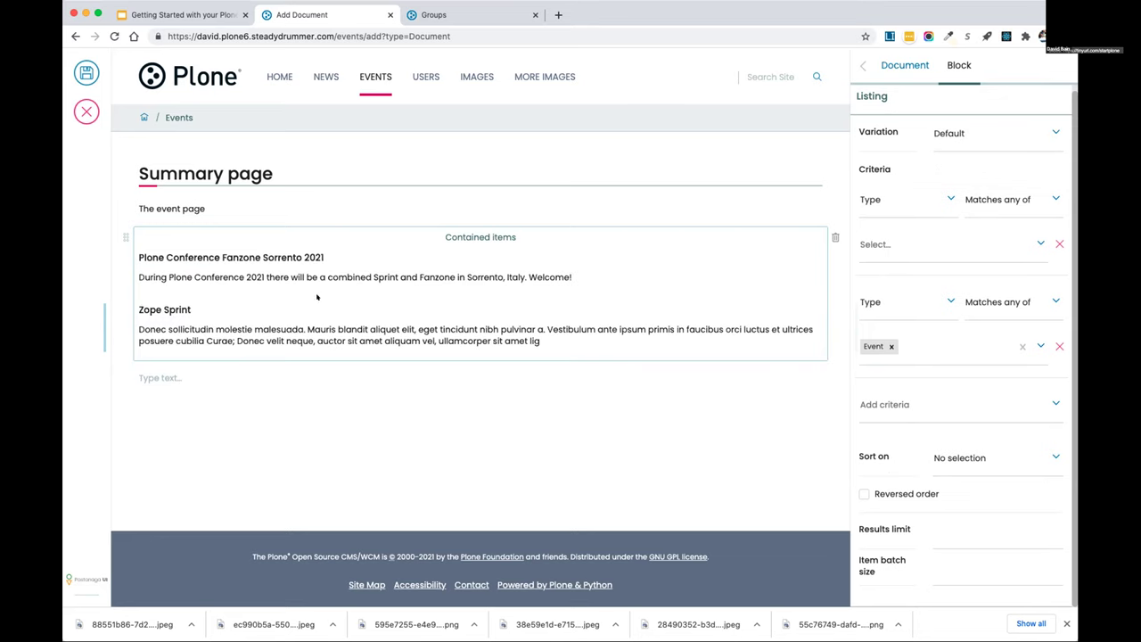
click(87, 70)
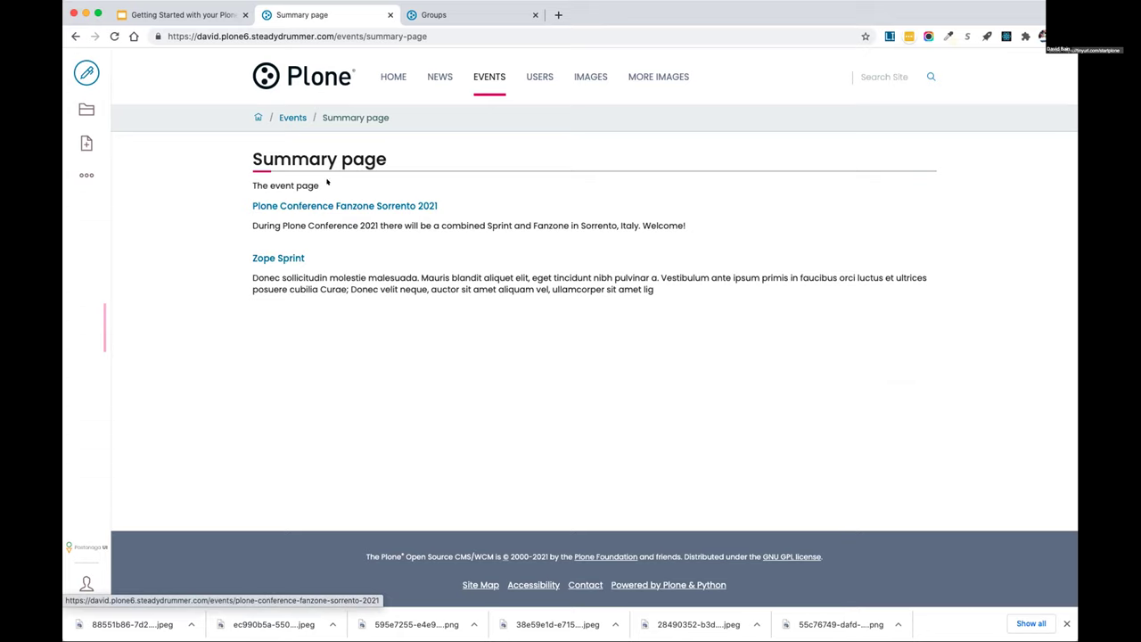
- Back in Events, check the folder views keeping Listing view, then show its contents table
click(284, 117)
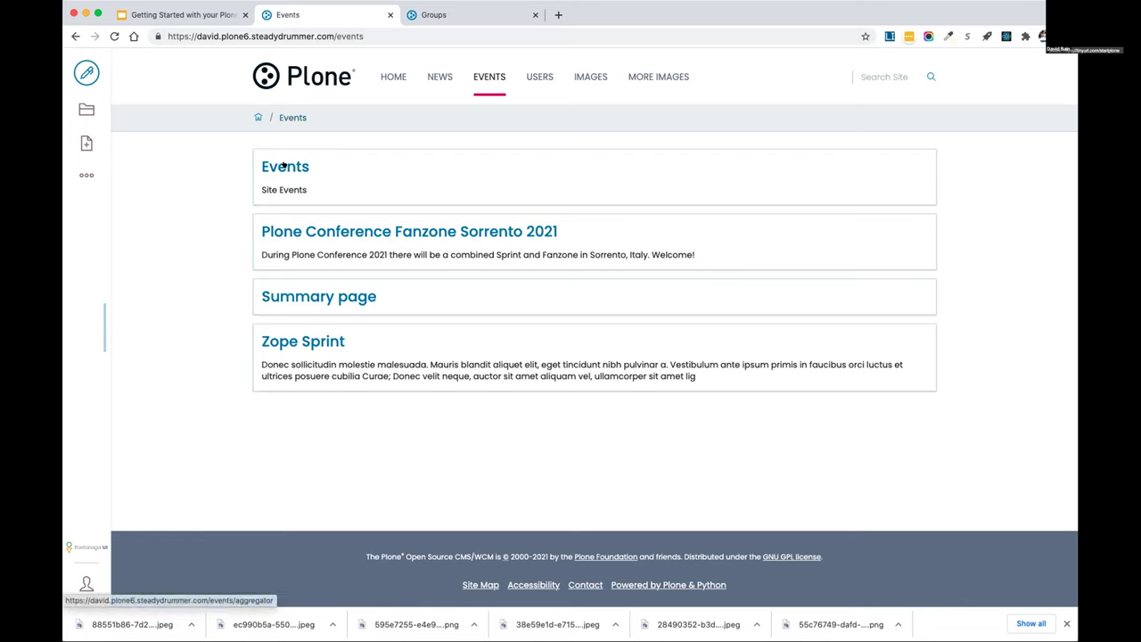
click(87, 172)
click(259, 130)
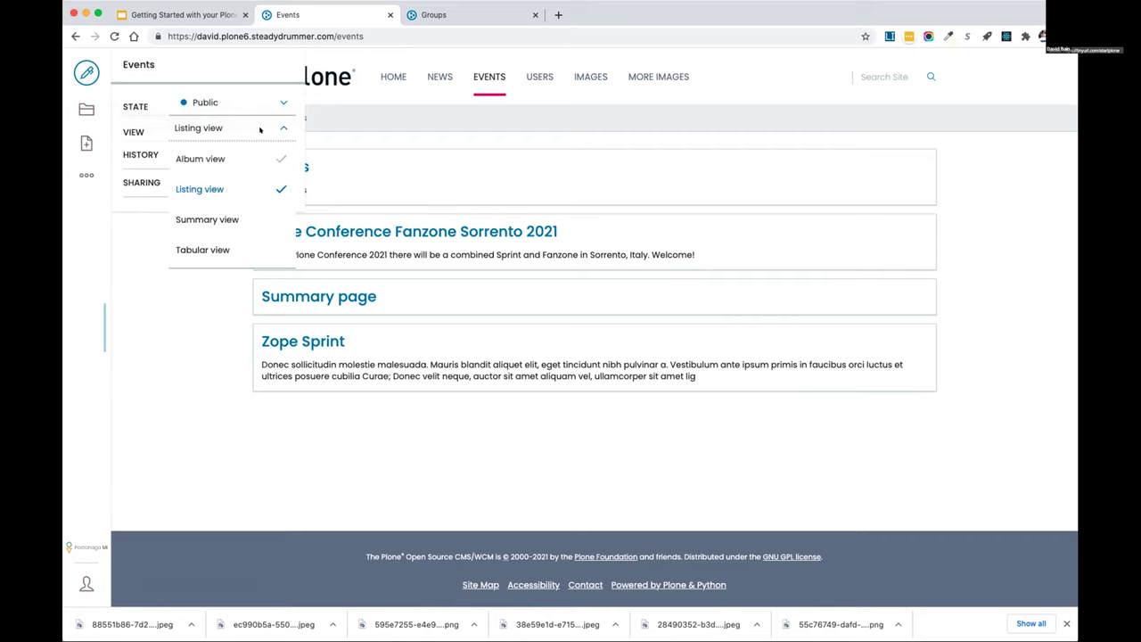
click(260, 129)
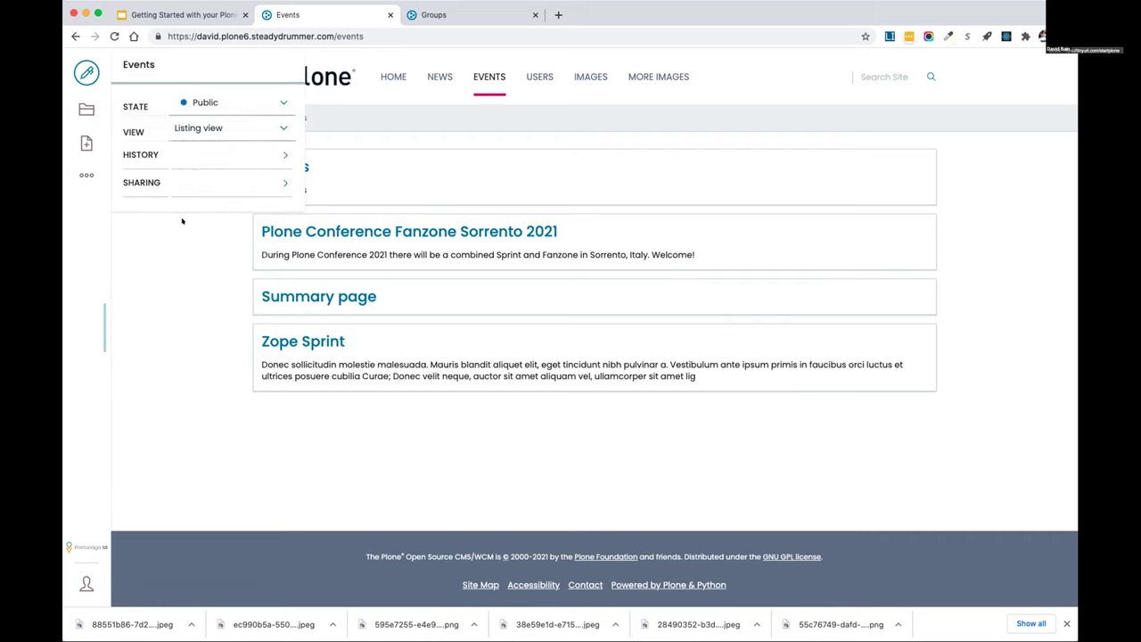
click(182, 222)
click(80, 105)
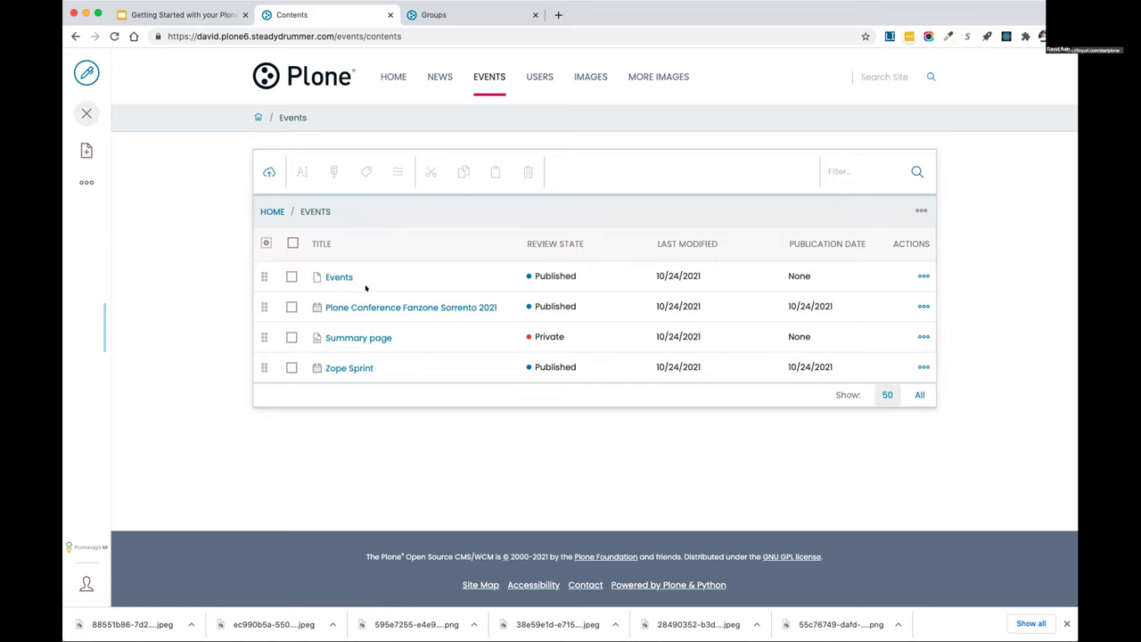
- Inspect item actions, Summary page contents and table columns, then return to the Events folder page
click(915, 270)
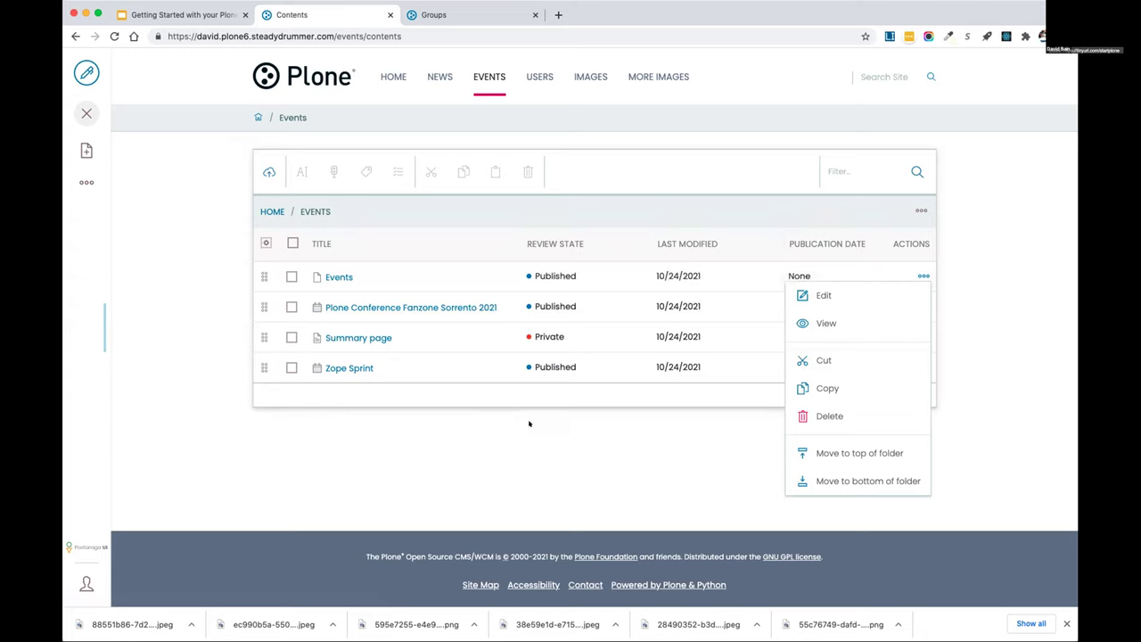
click(453, 430)
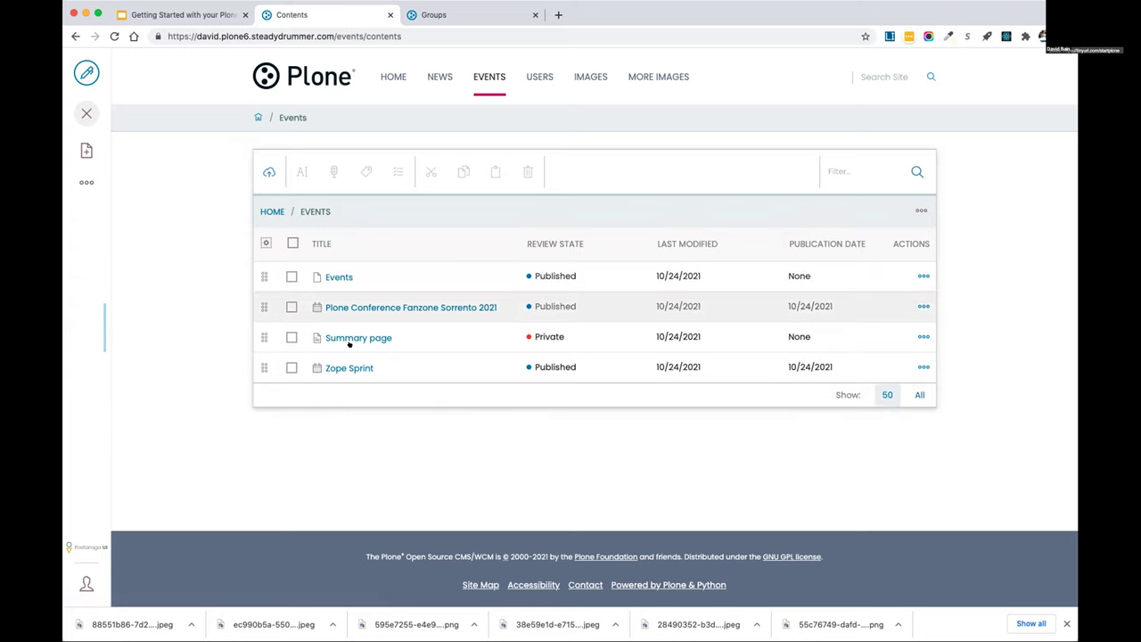
click(378, 337)
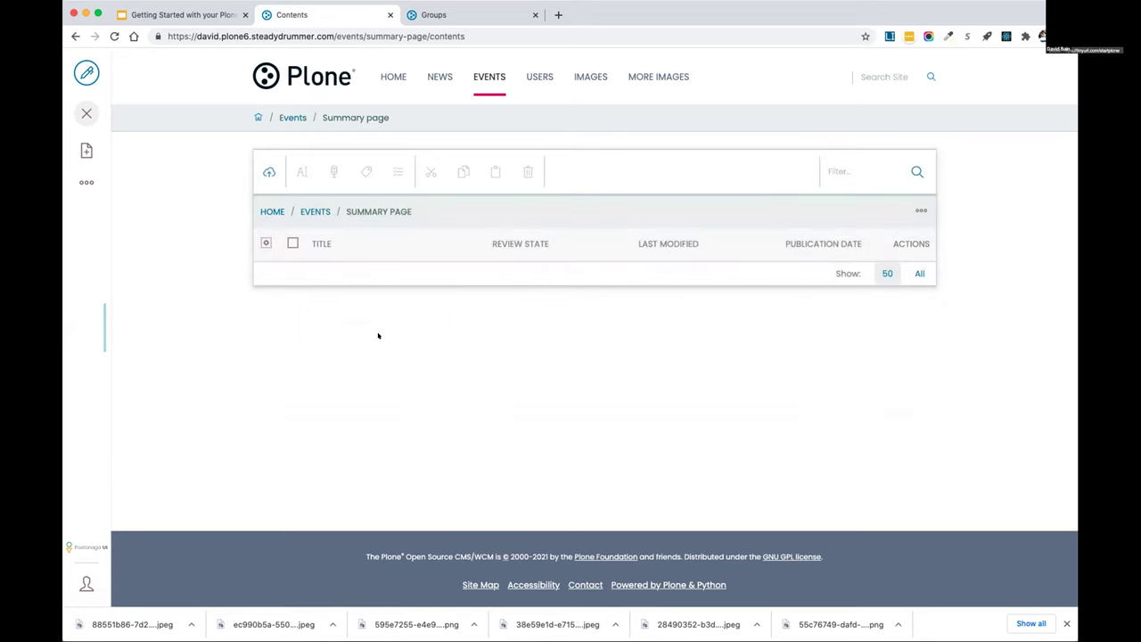
click(907, 204)
scroll(826, 364, down, 5)
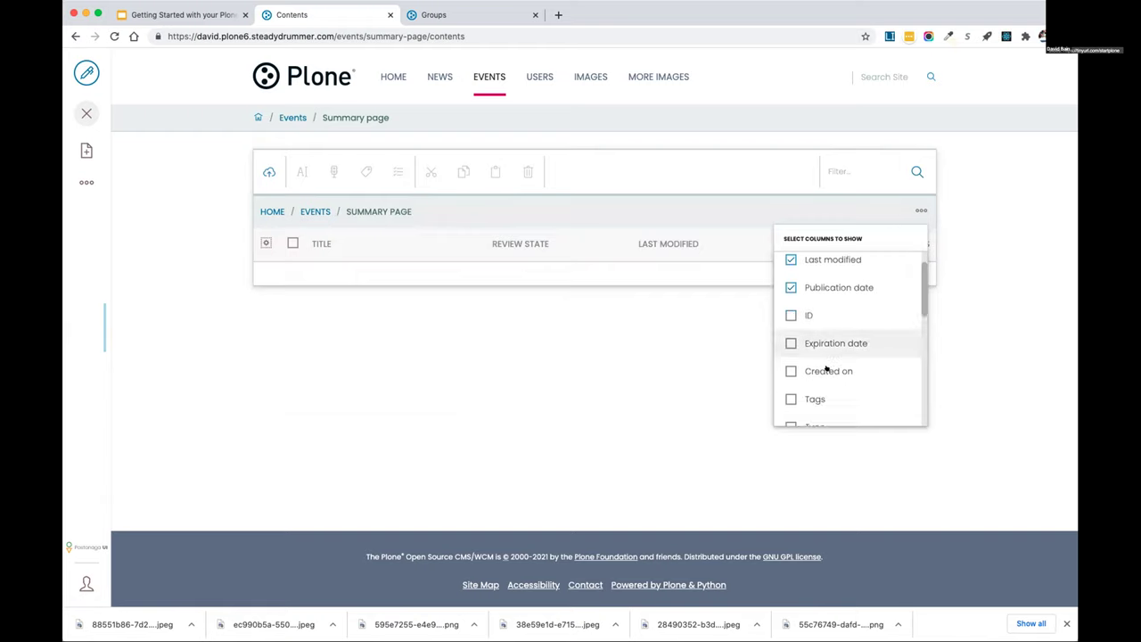
click(658, 342)
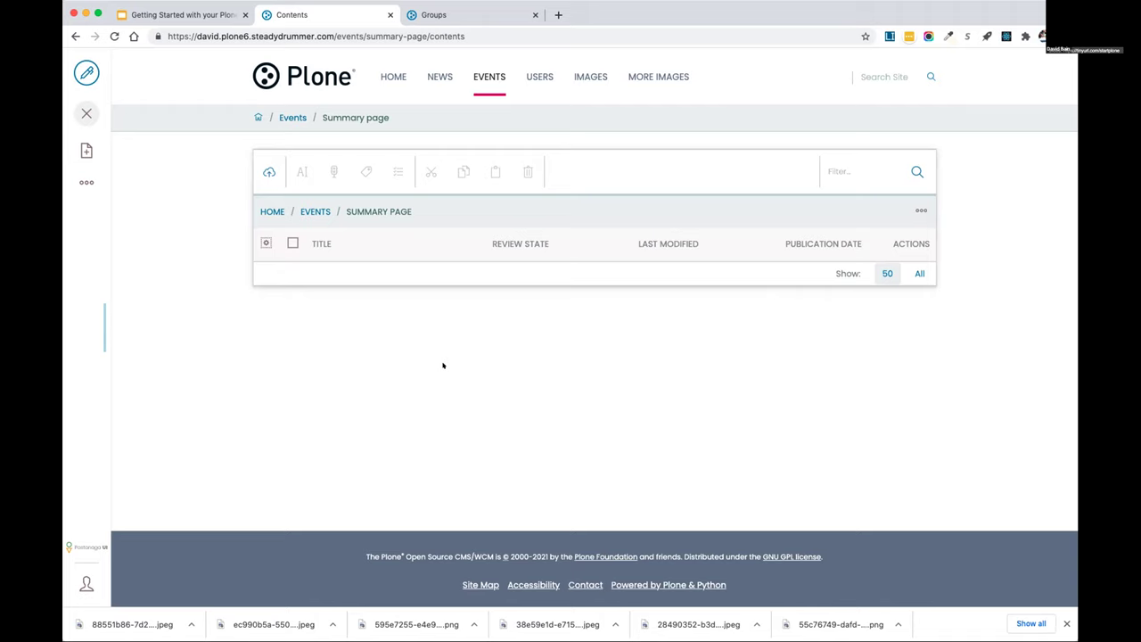
click(292, 116)
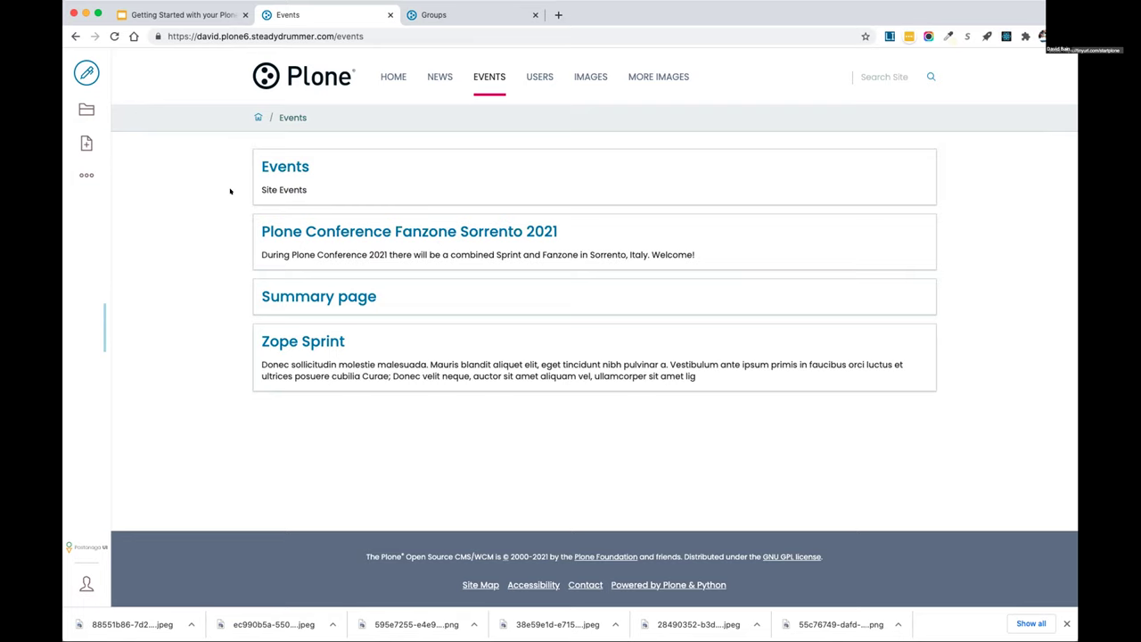
click(80, 172)
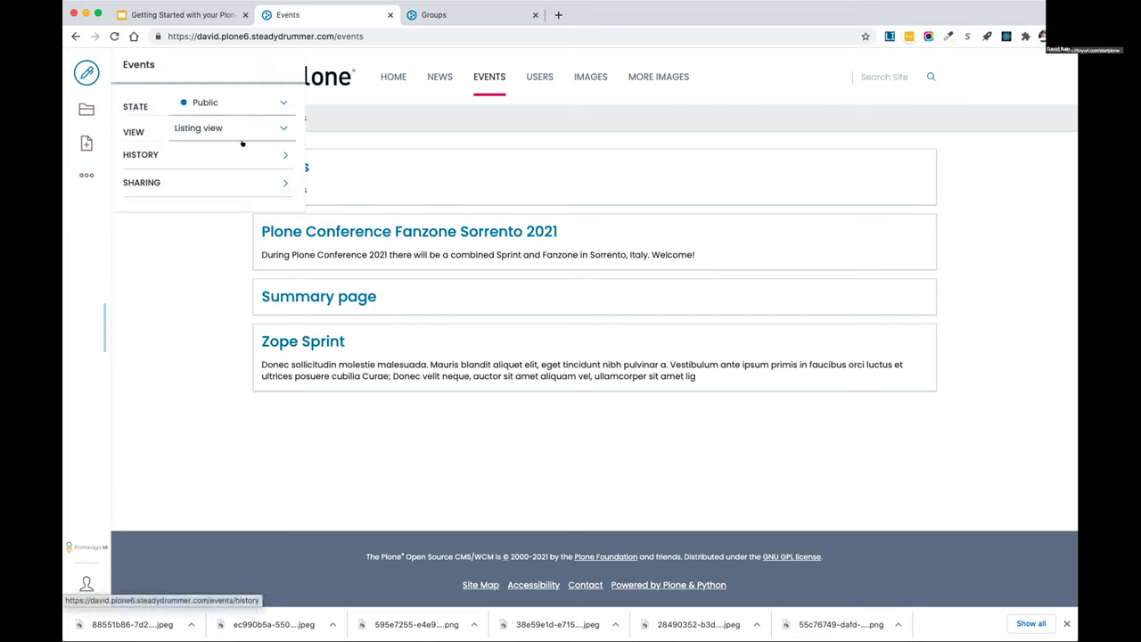
- Review the Events folder's view choices without changing them, then visit the Events aggregator page
click(278, 125)
click(278, 124)
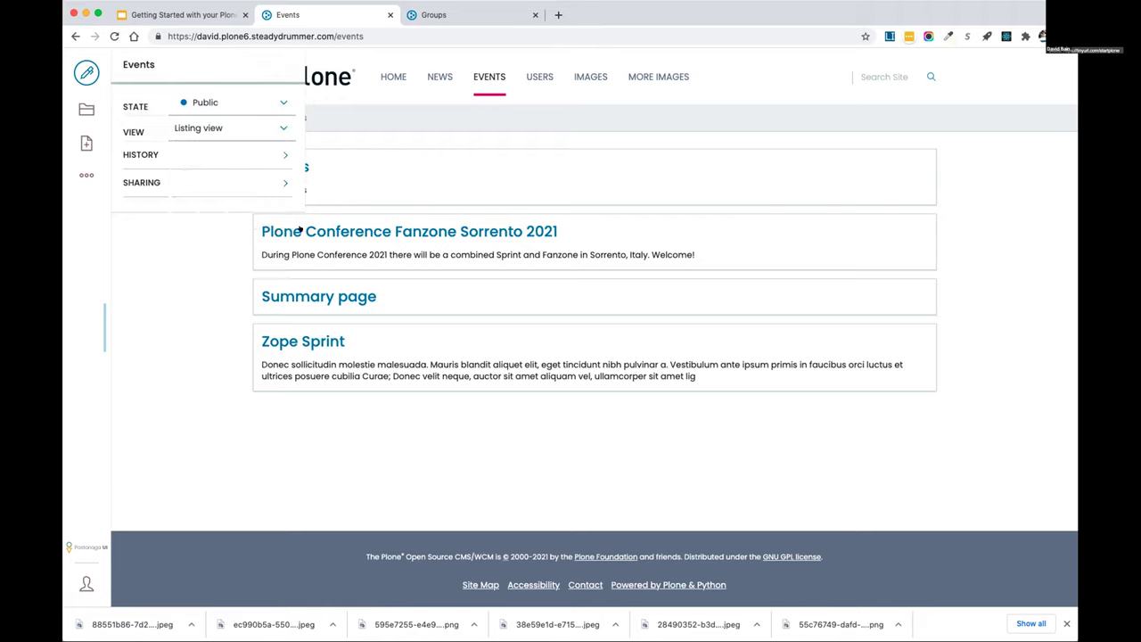
click(182, 238)
click(274, 166)
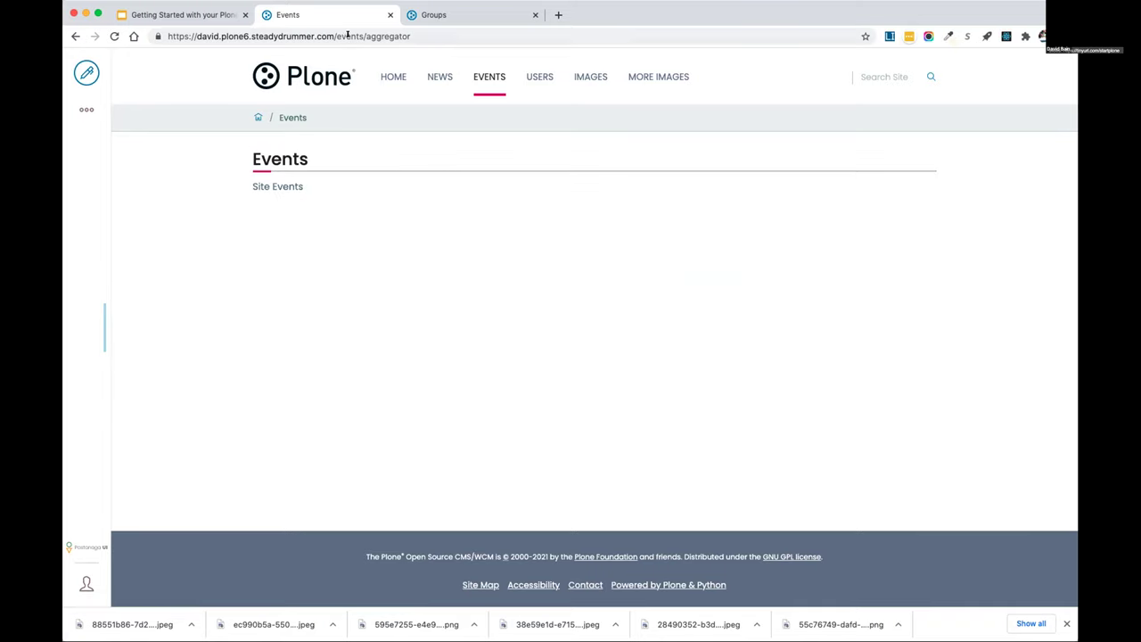
- Fix the browser address so it loads the Events folder at /events
double_click(387, 36)
key(BackSpace)
key(BackSpace)
key(BackSpace)
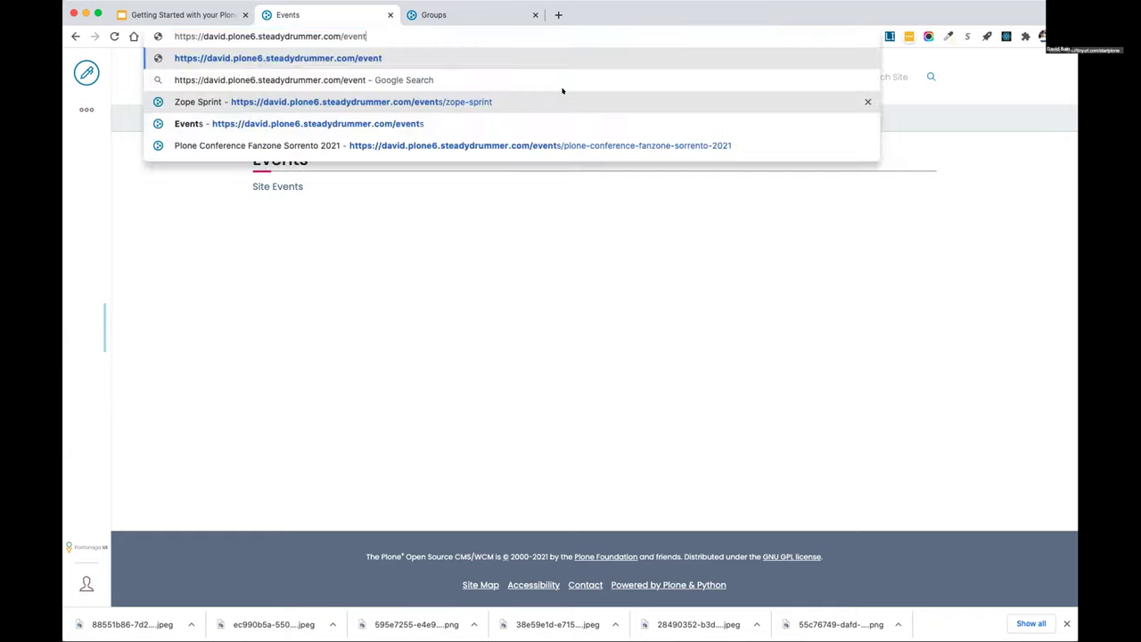
key(Return)
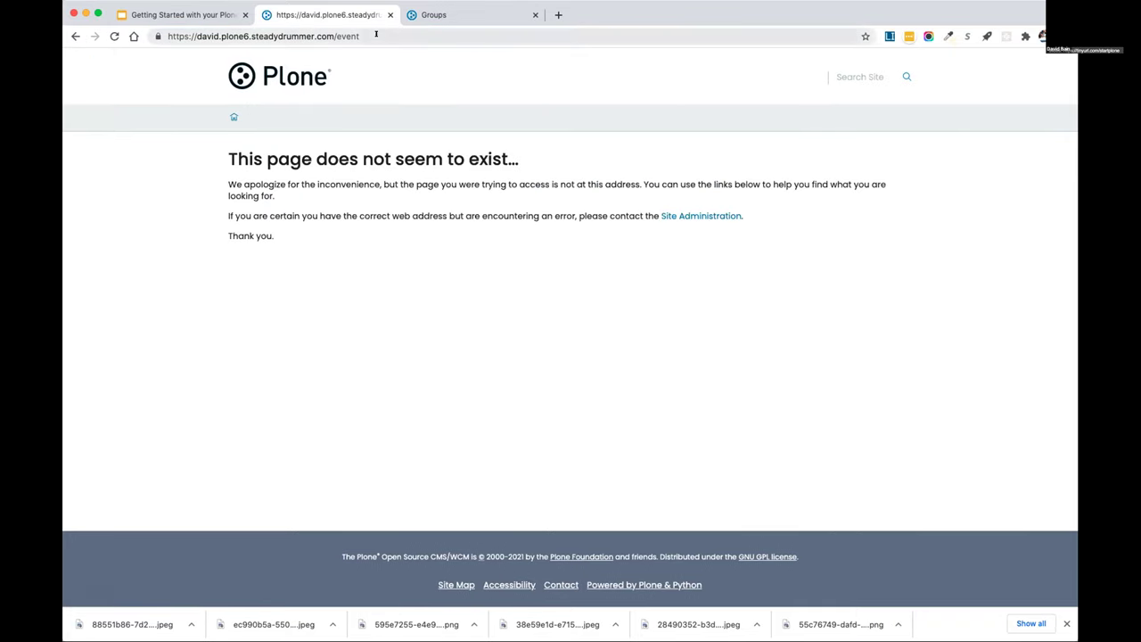
click(414, 34)
text(s)
key(Return)
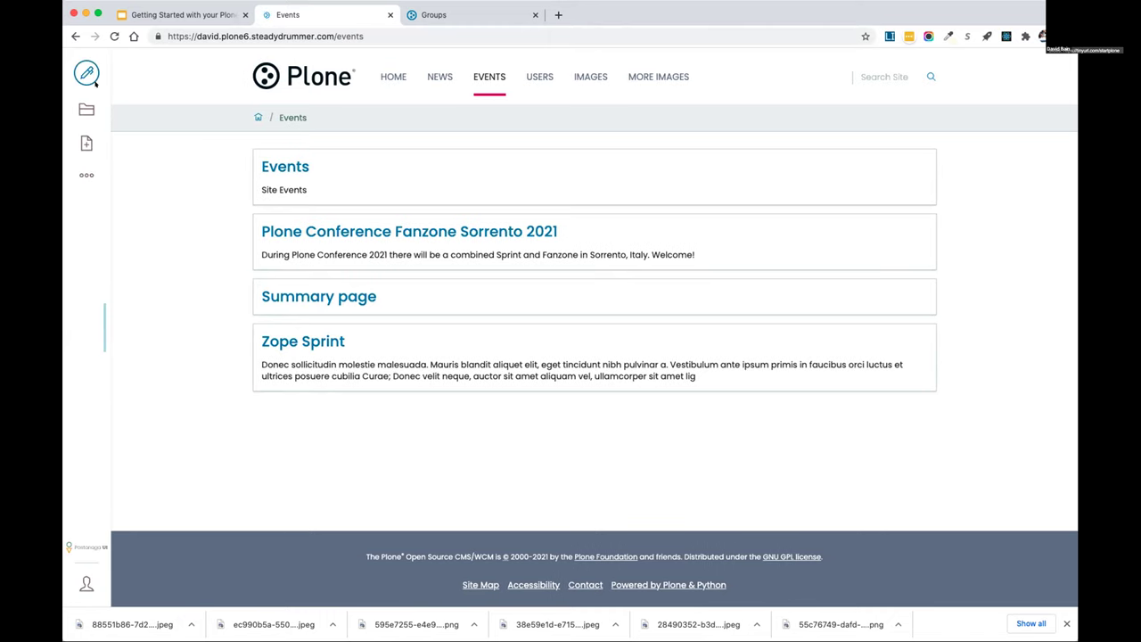
- Cancel out of editing the Events folder, then open the Summary page in edit mode
click(87, 72)
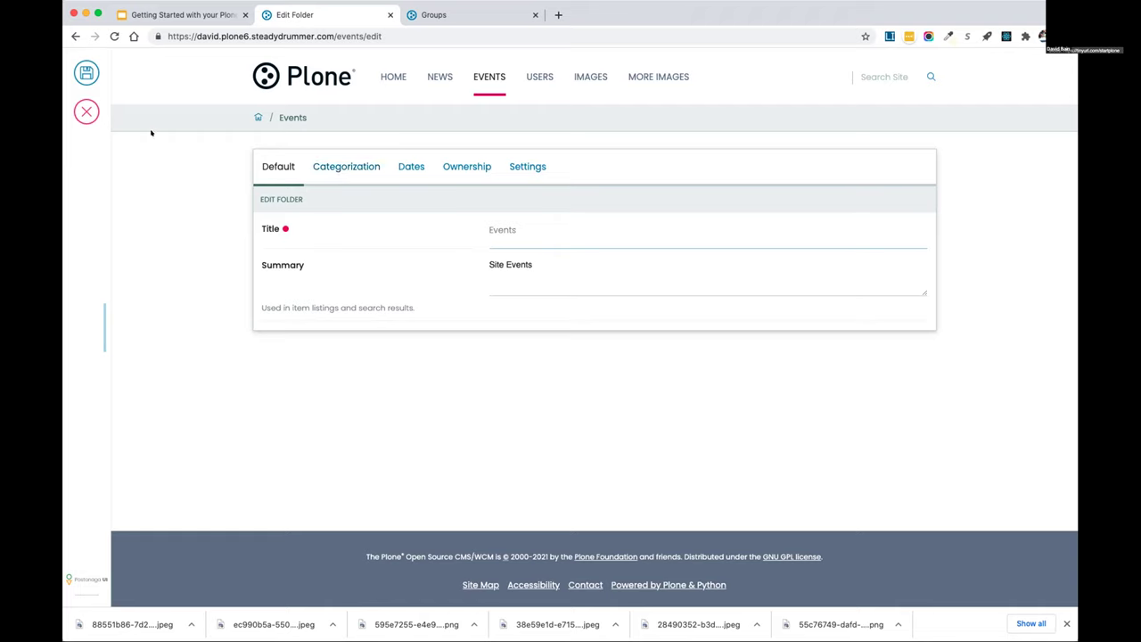
click(87, 109)
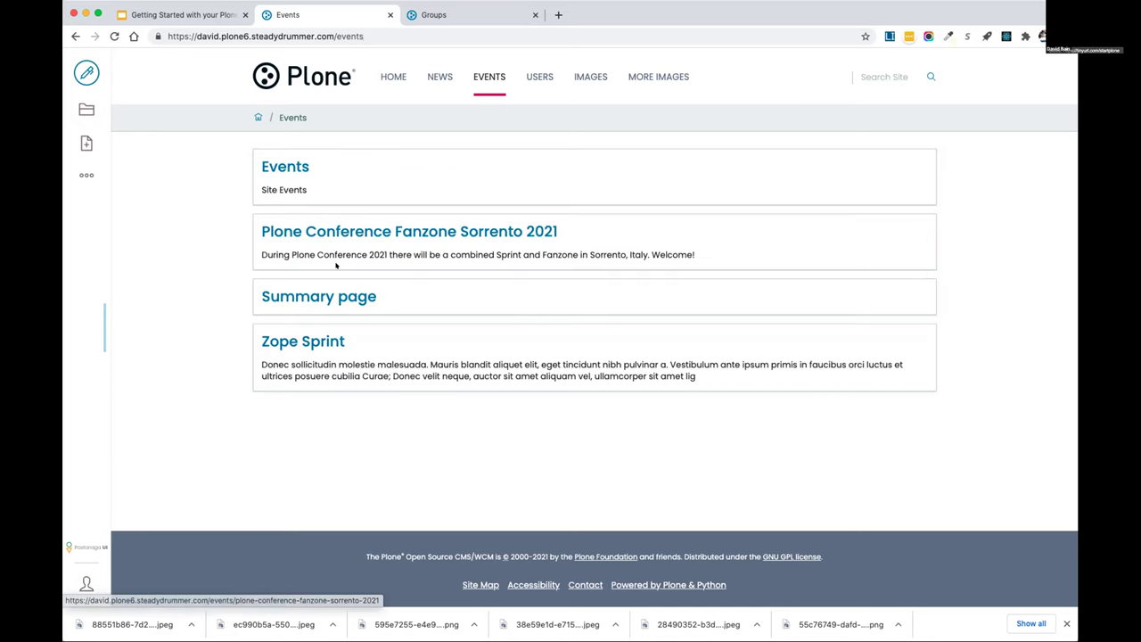
click(303, 297)
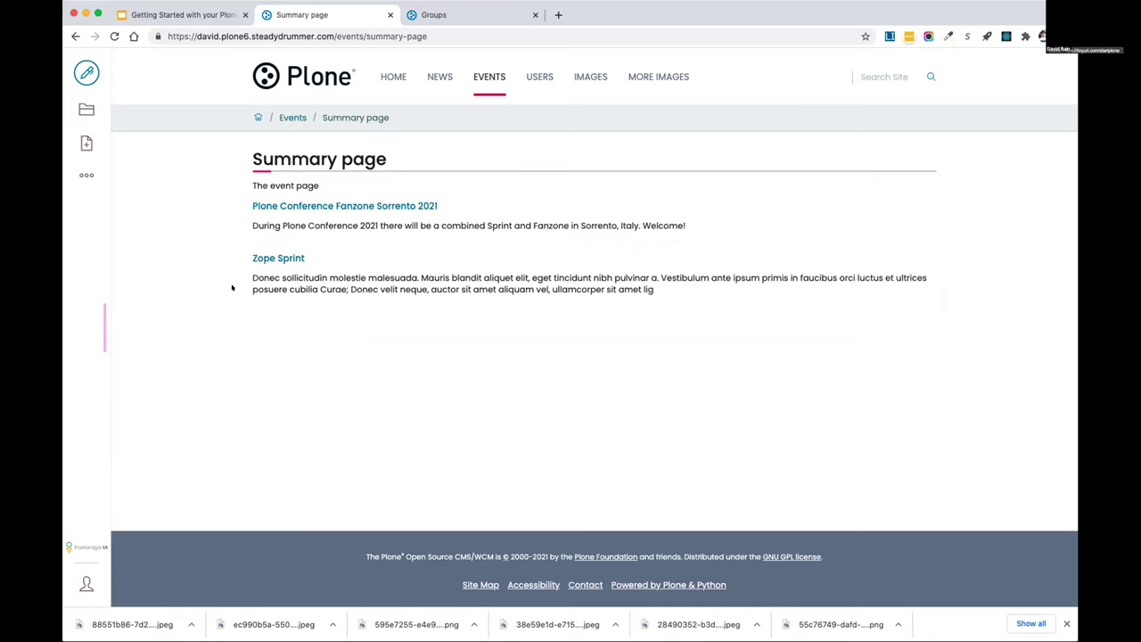
click(87, 72)
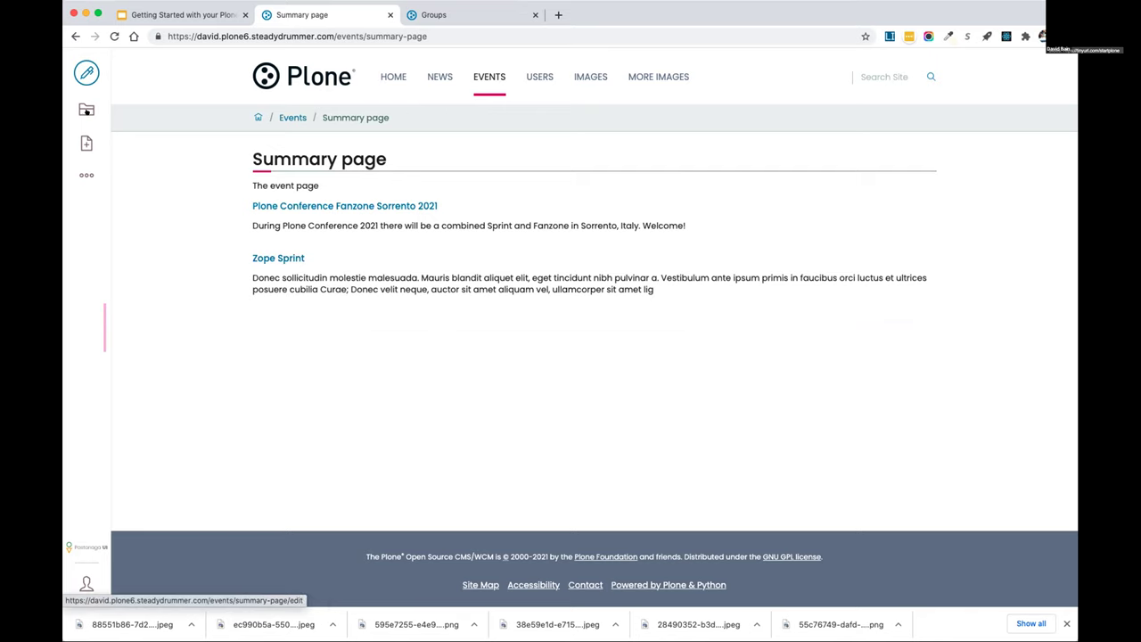
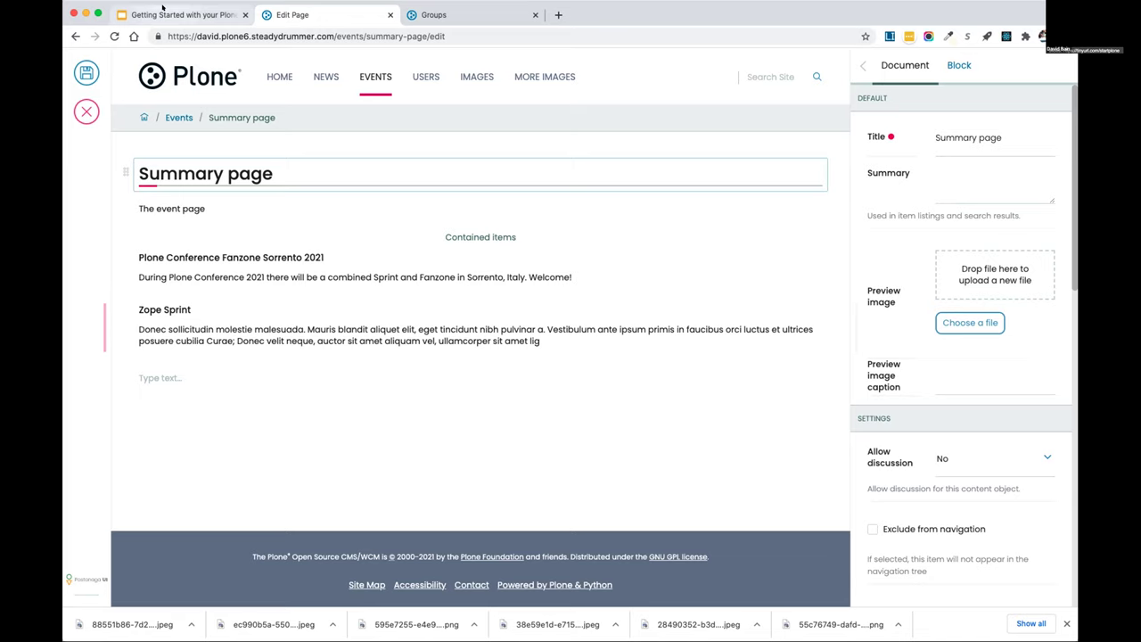
- Save the Summary page edits after briefly checking the Getting Started presentation
click(161, 9)
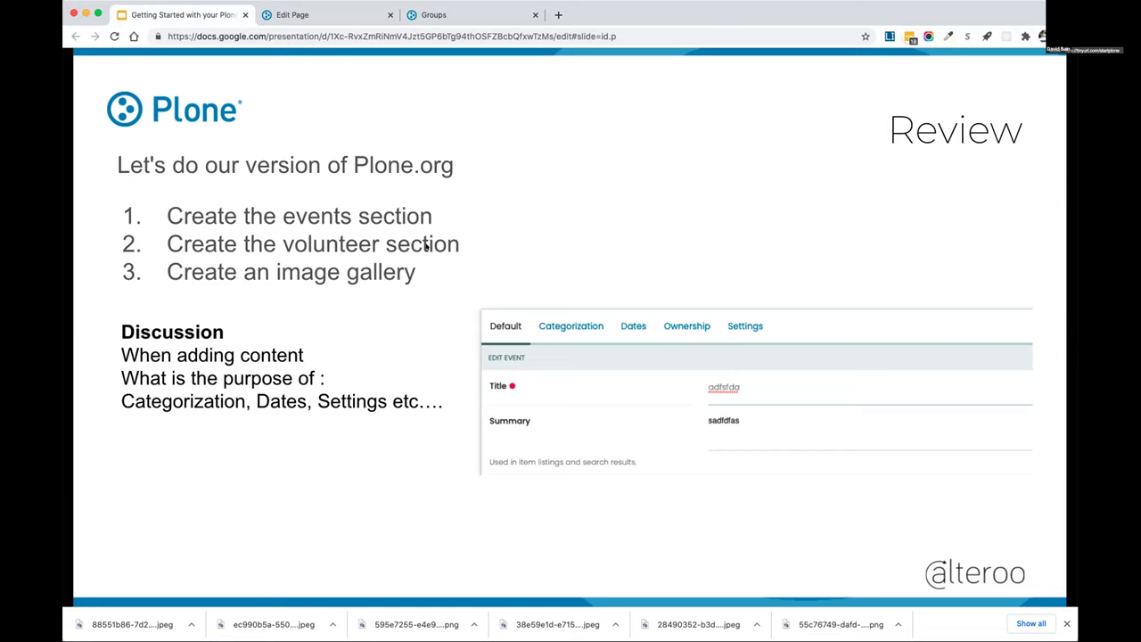
click(386, 18)
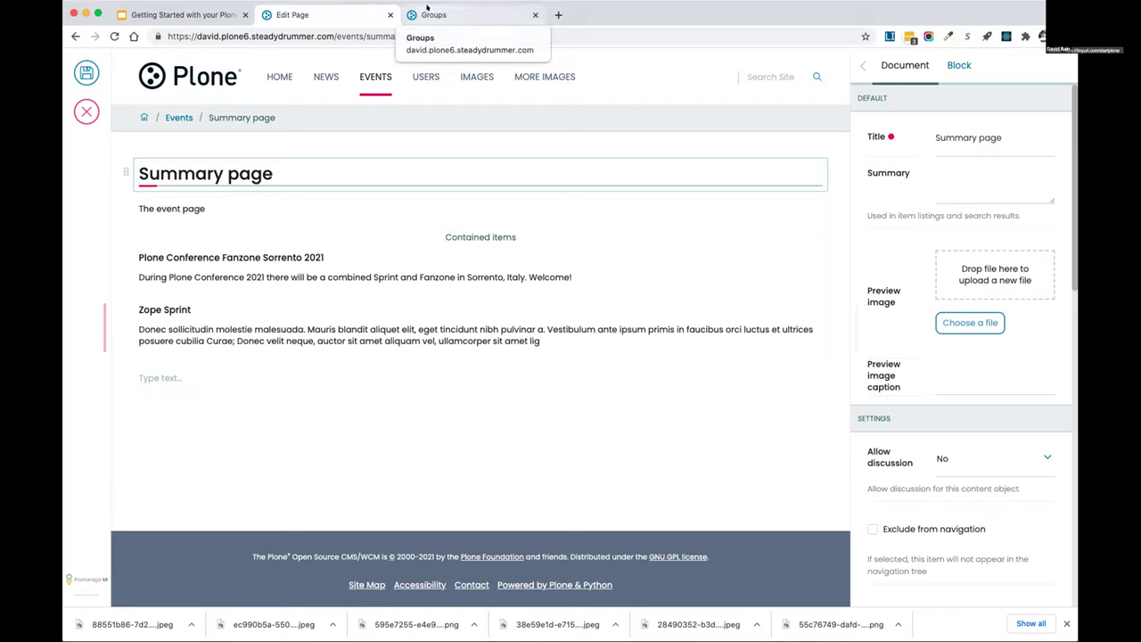
click(83, 74)
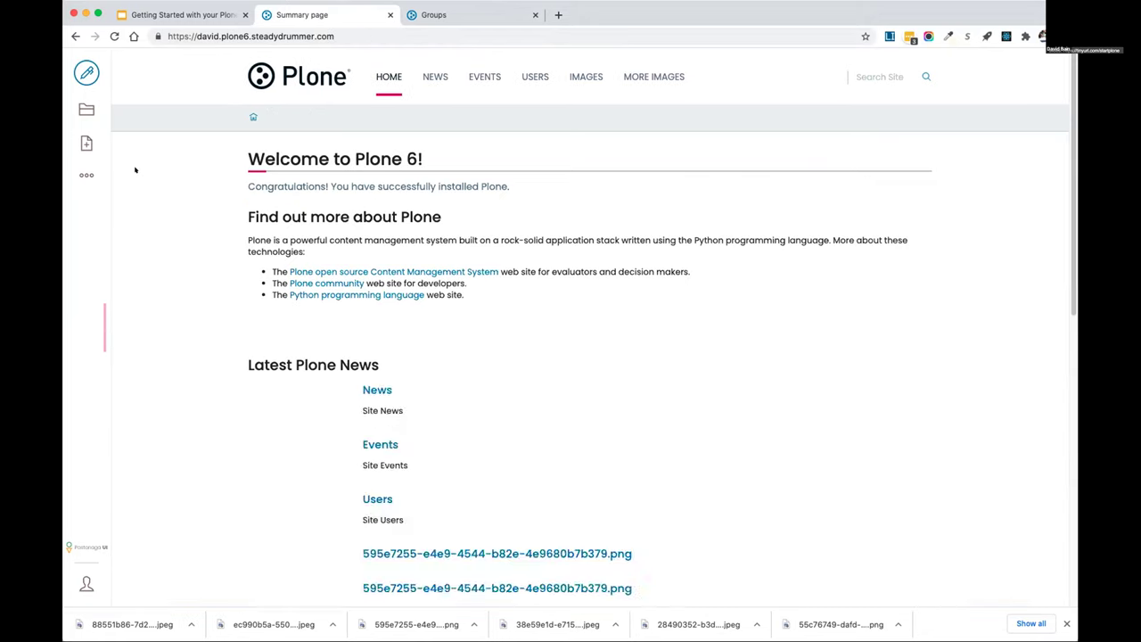
- Create a page titled 'Community' with the line 'The community page' and a new empty block below
click(82, 143)
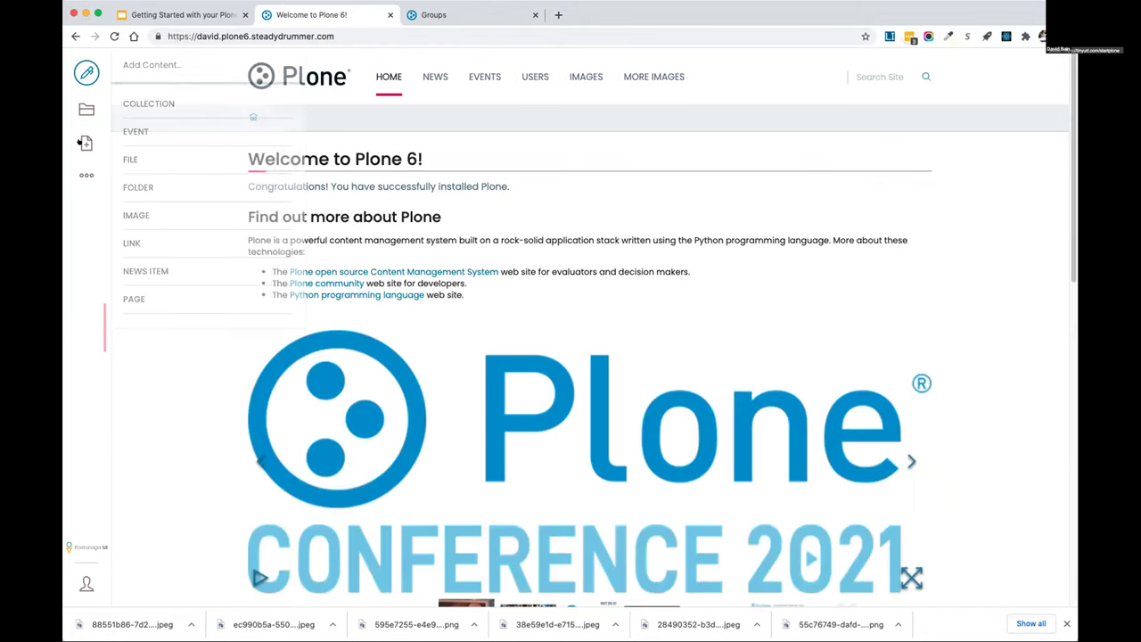
click(139, 298)
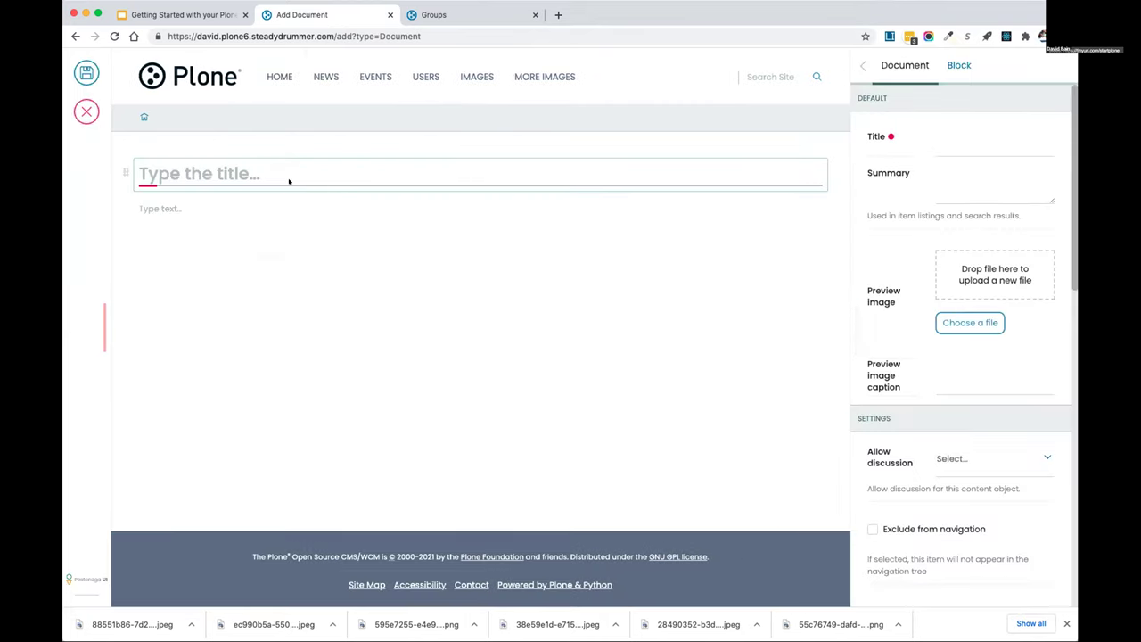
text(Community)
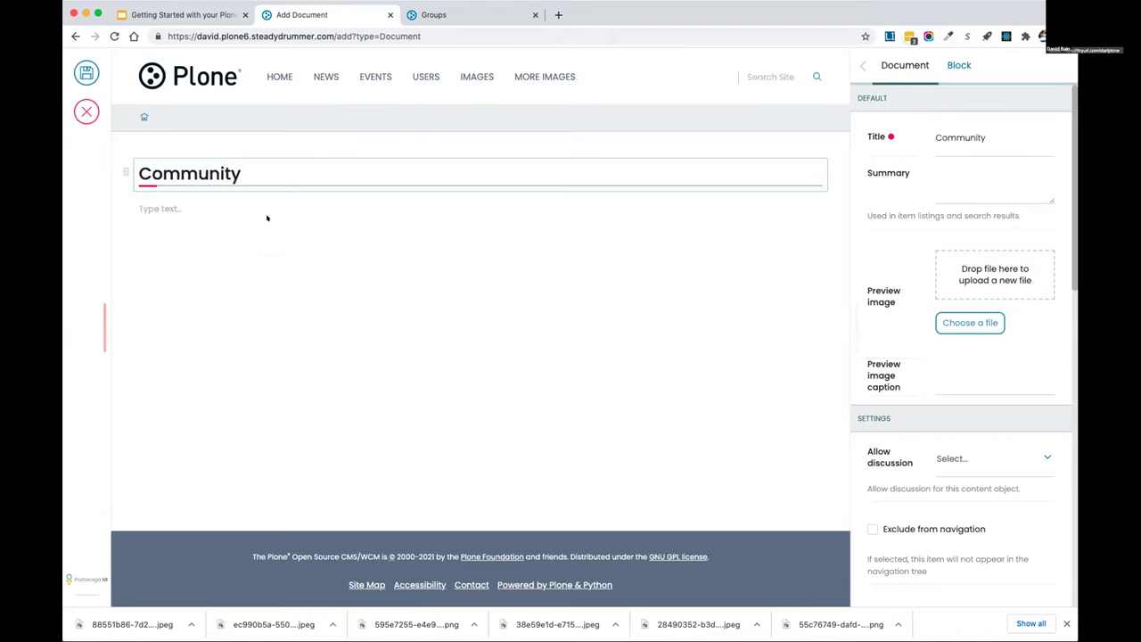
click(219, 206)
text(The commu)
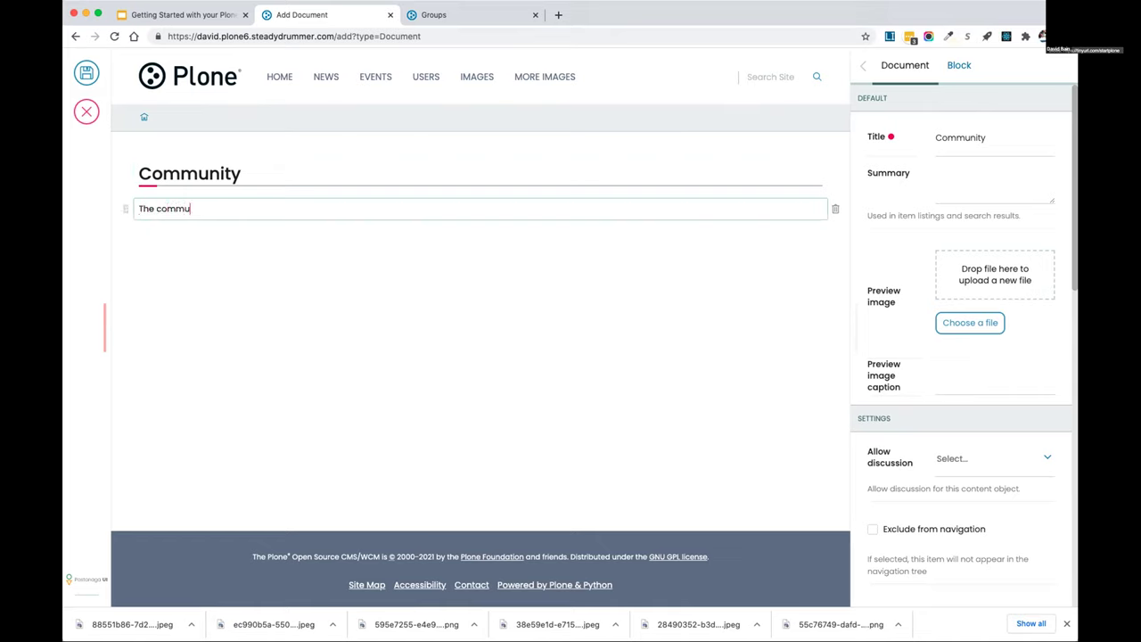
text(nity page)
key(Return)
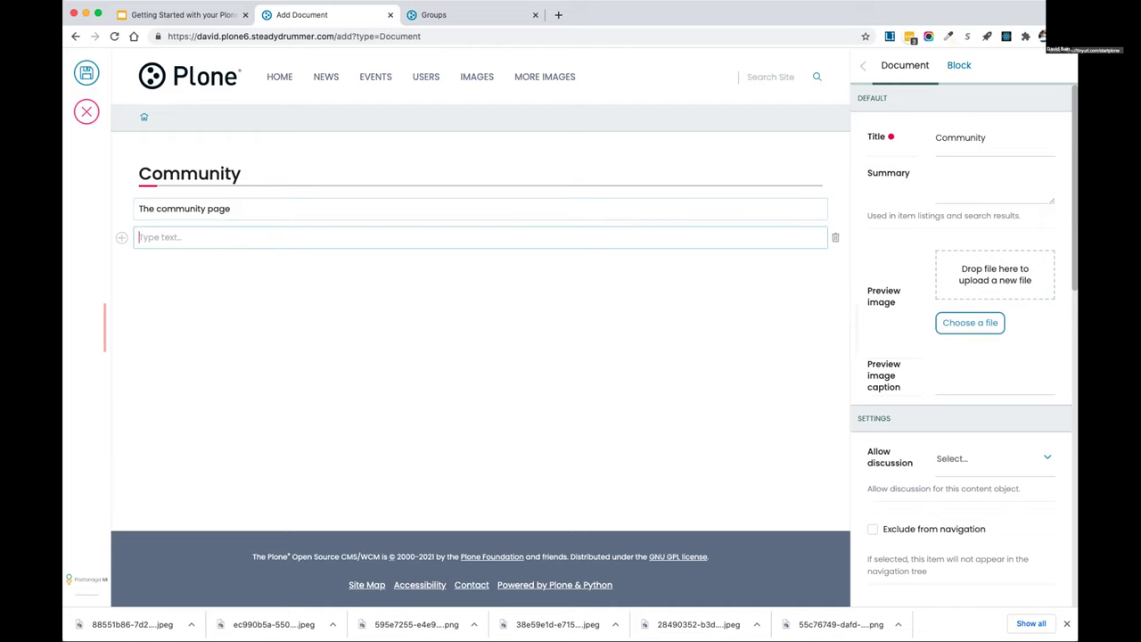
- Load plone.org in the Groups tab and select its Membership Committee heading
click(426, 15)
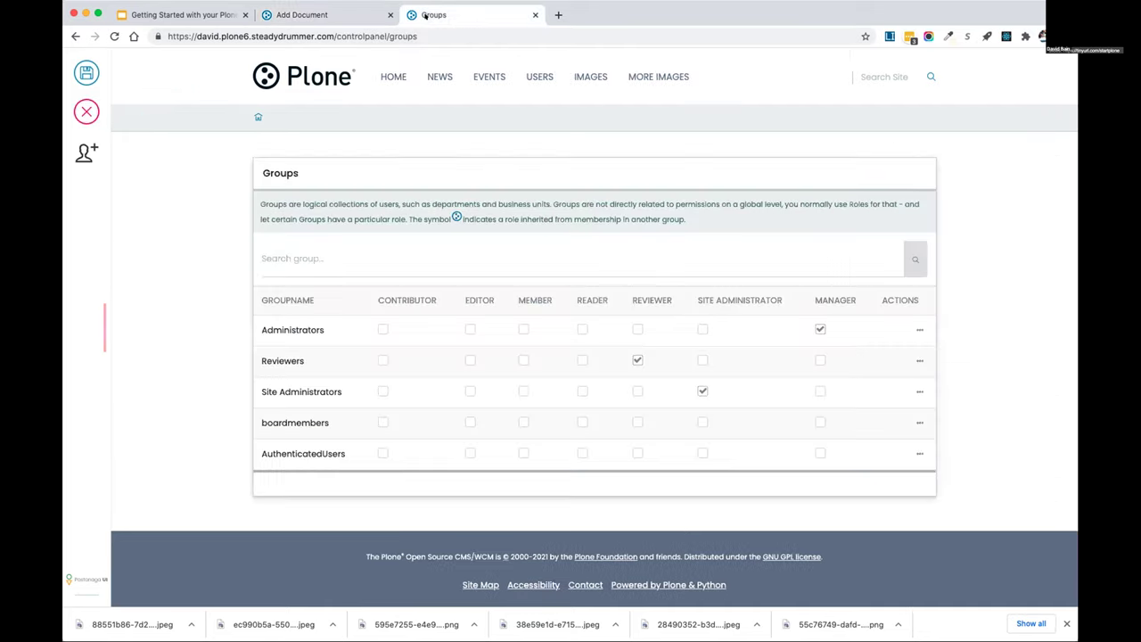
double_click(367, 36)
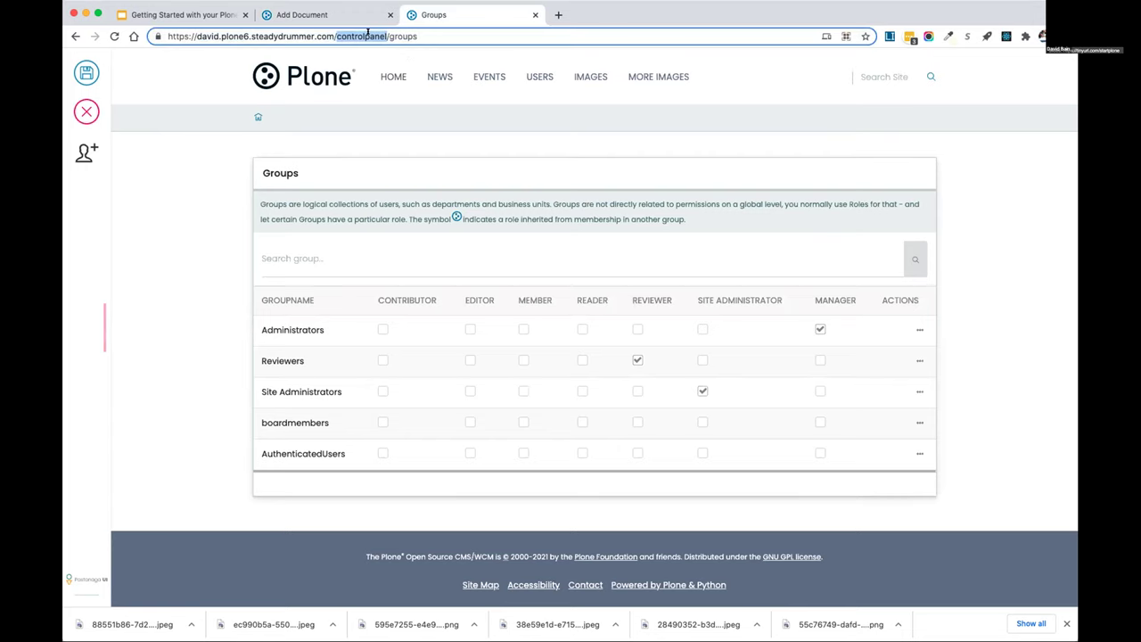
triple_click(368, 35)
text(pl)
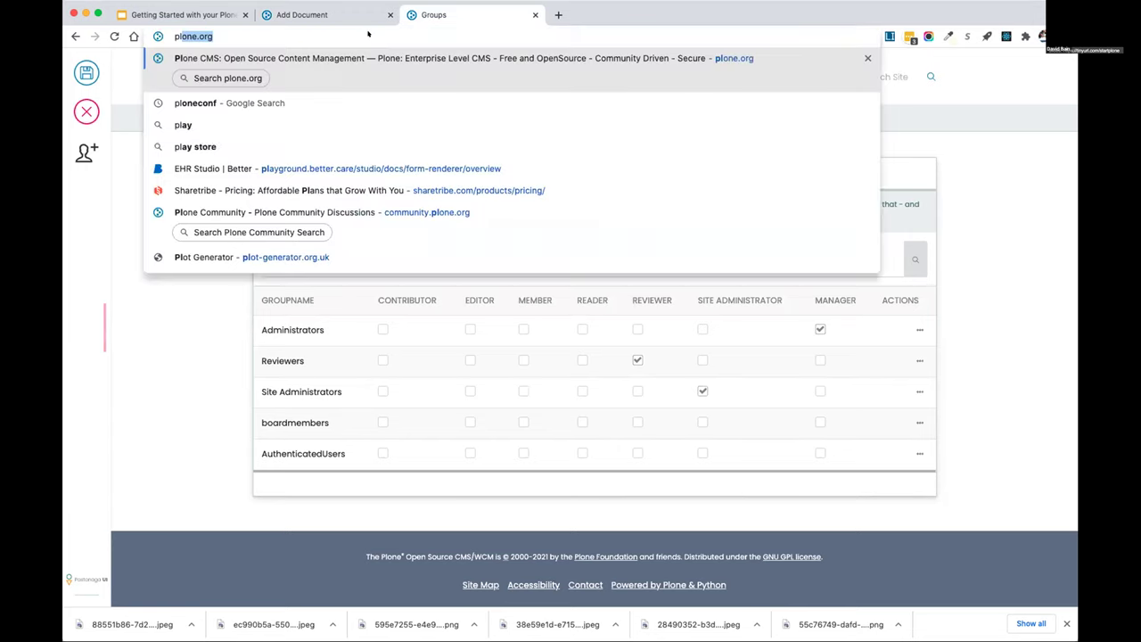
text(one)
key(Return)
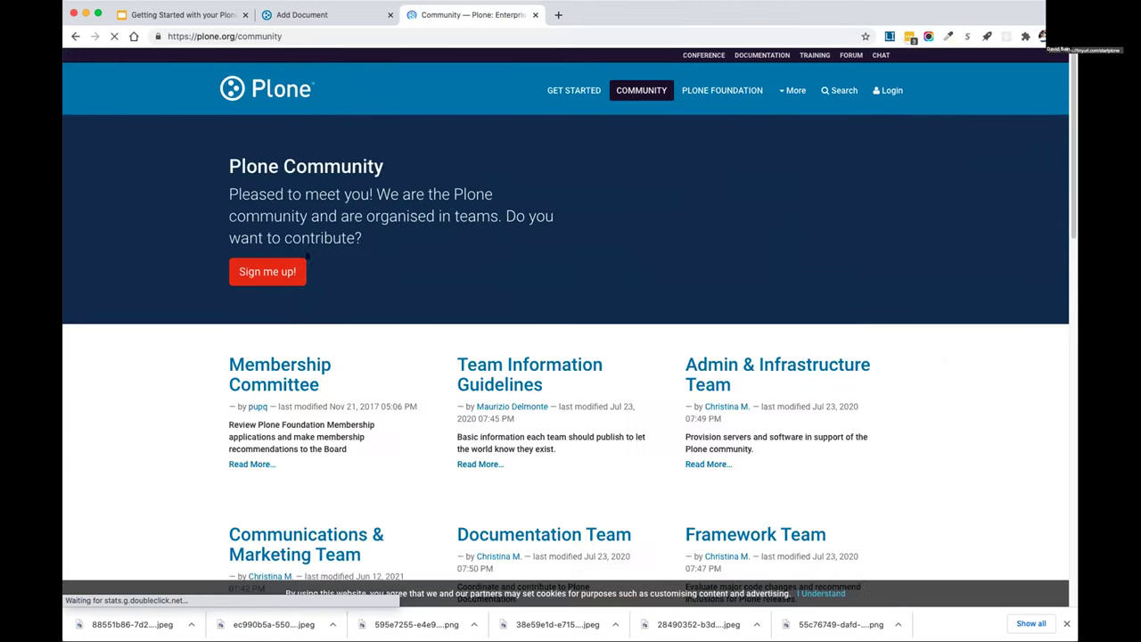
scroll(338, 200, down, 3)
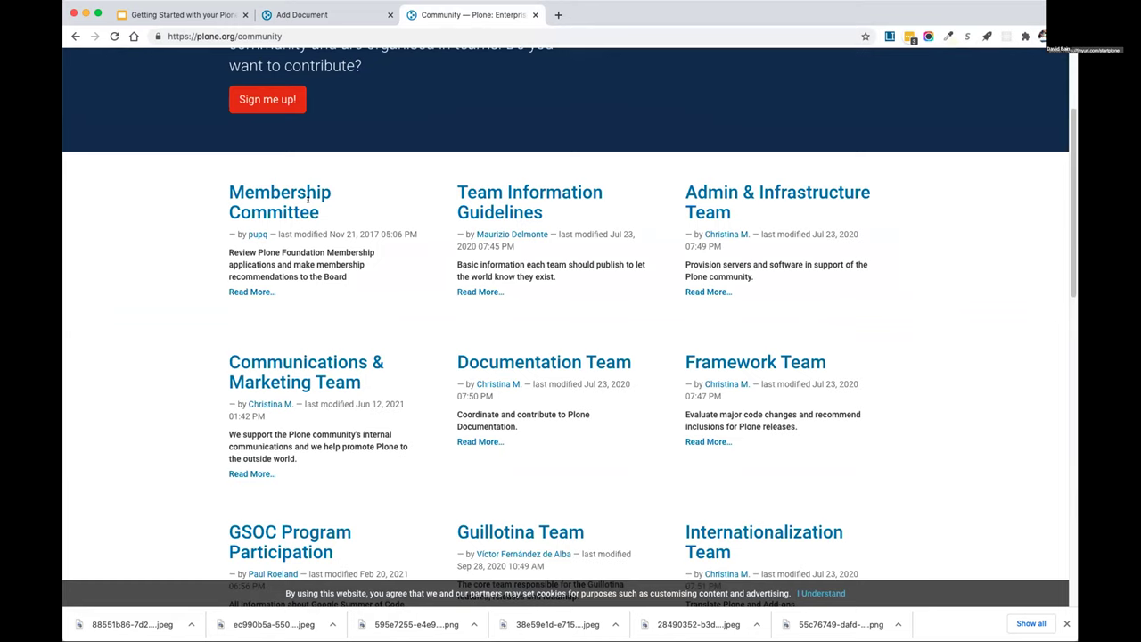
triple_click(224, 181)
key(super+c)
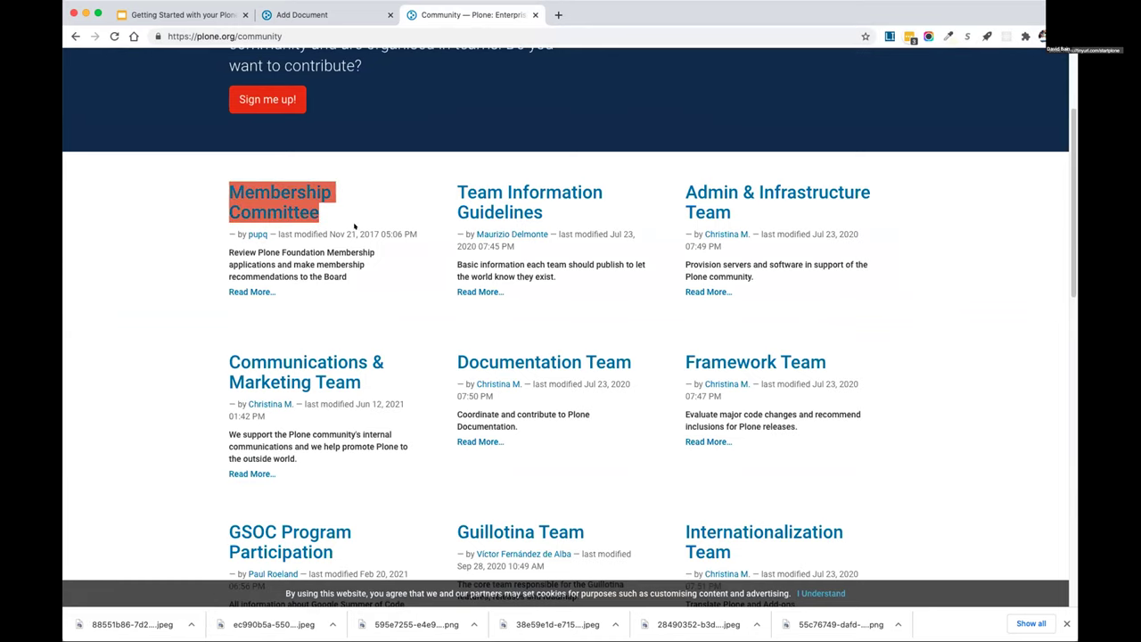
click(227, 14)
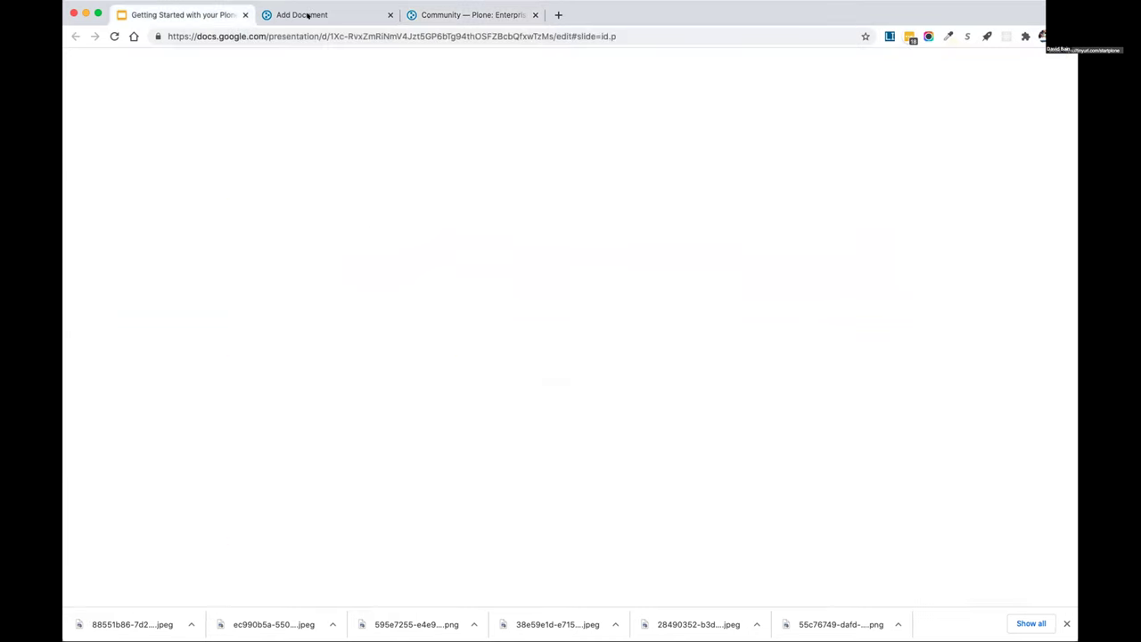
- Paste 'Membership Committee' as plain text, format it as a heading, and start a new block
click(308, 16)
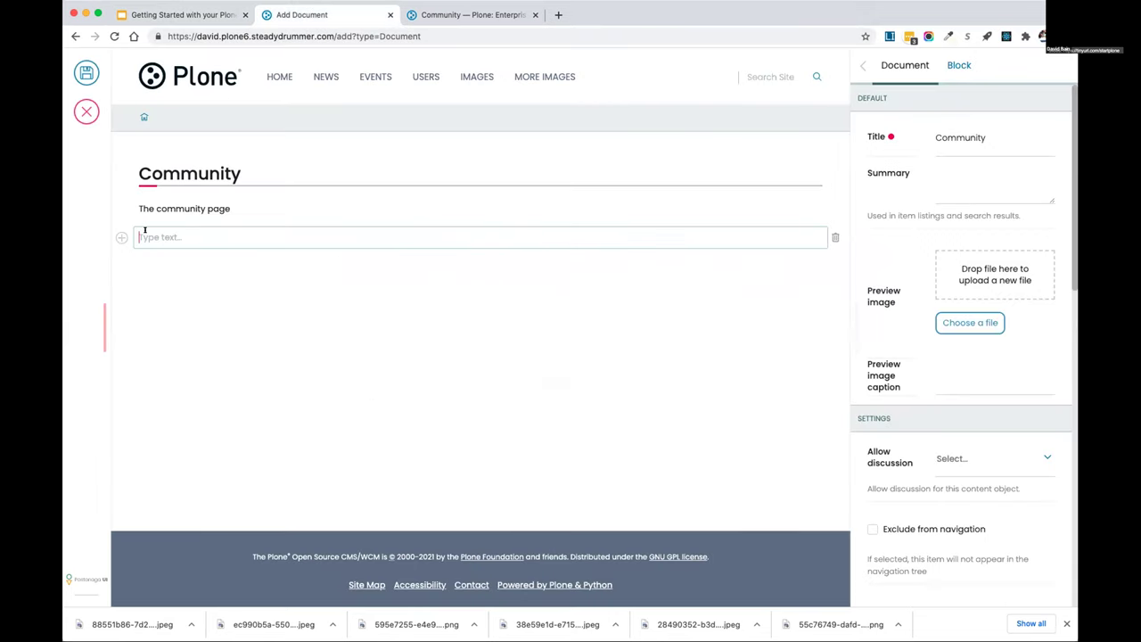
key(super+v)
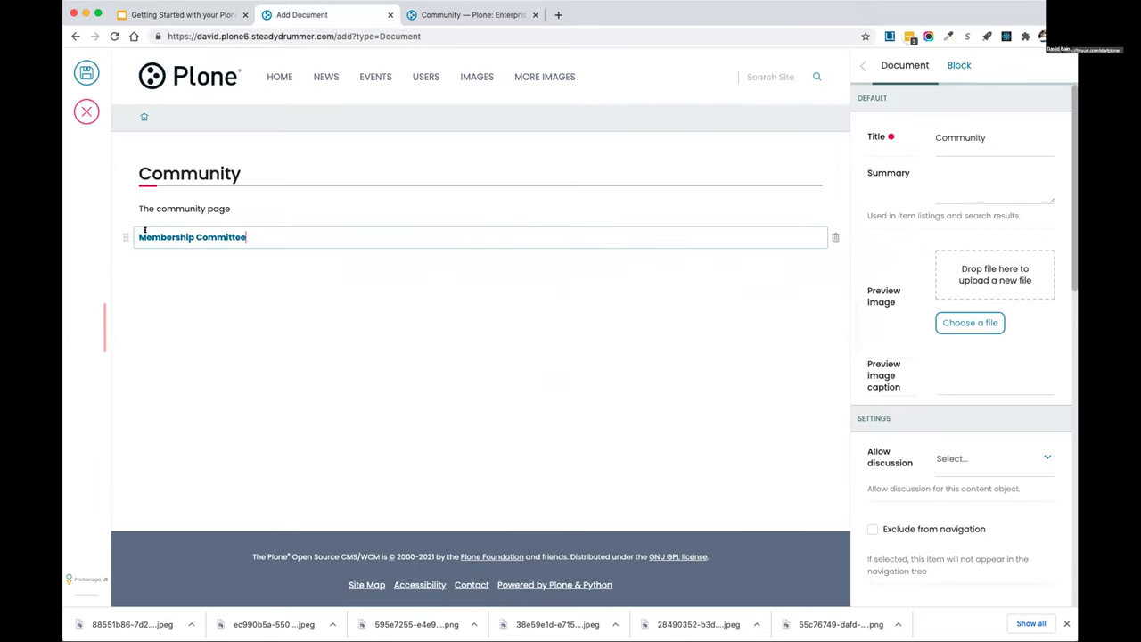
triple_click(144, 230)
key(super+c)
key(BackSpace)
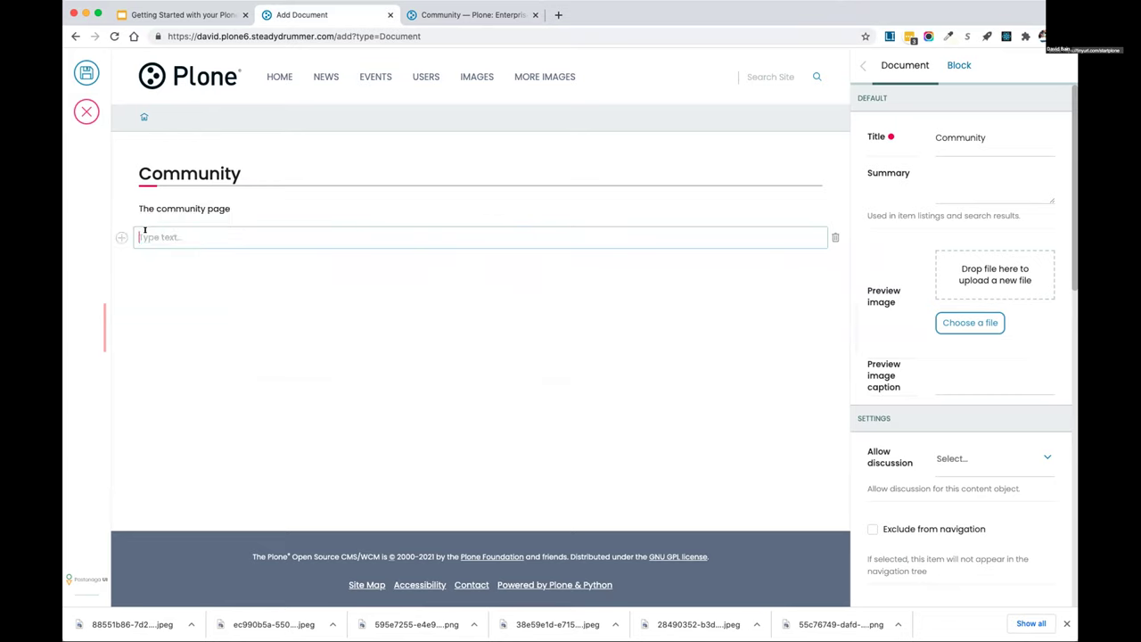
key(super+shift+v)
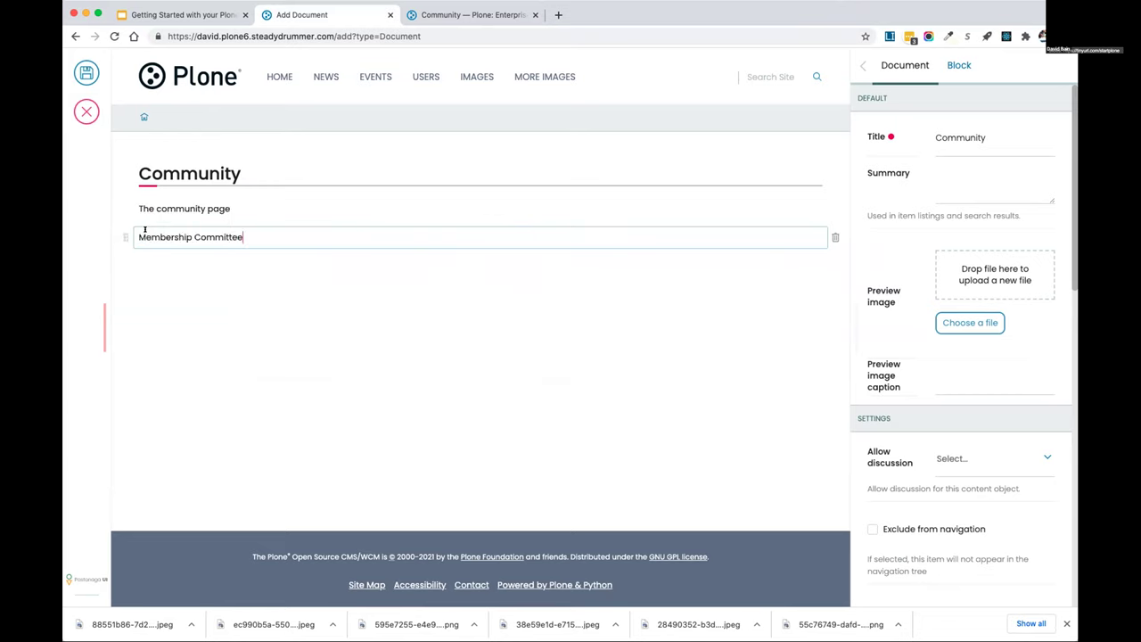
drag(258, 230, 116, 228)
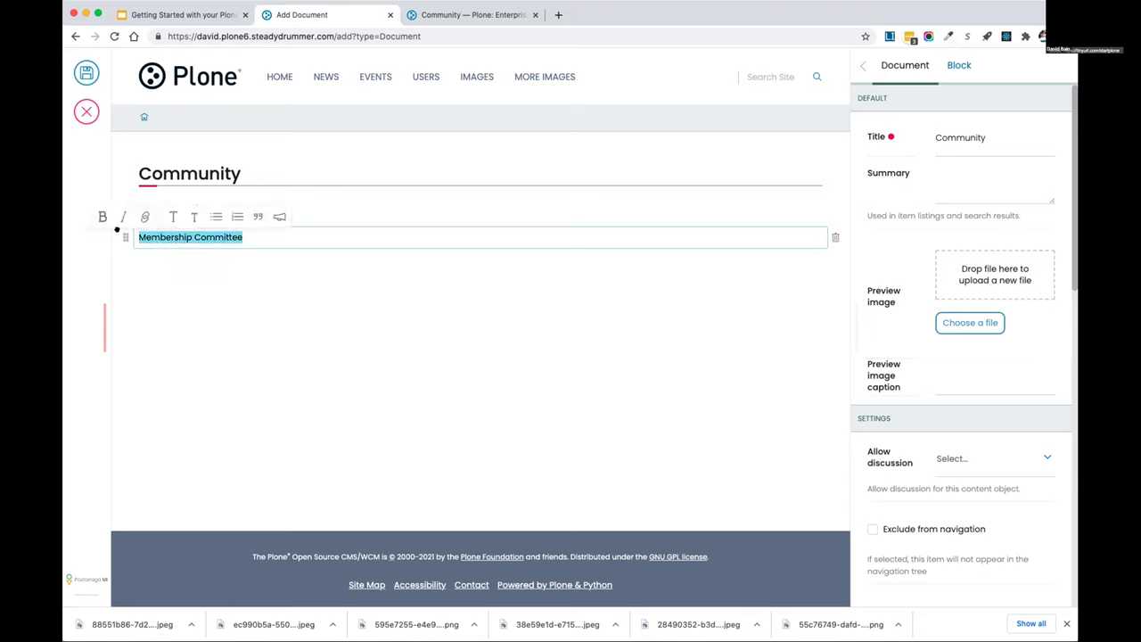
click(172, 218)
click(365, 237)
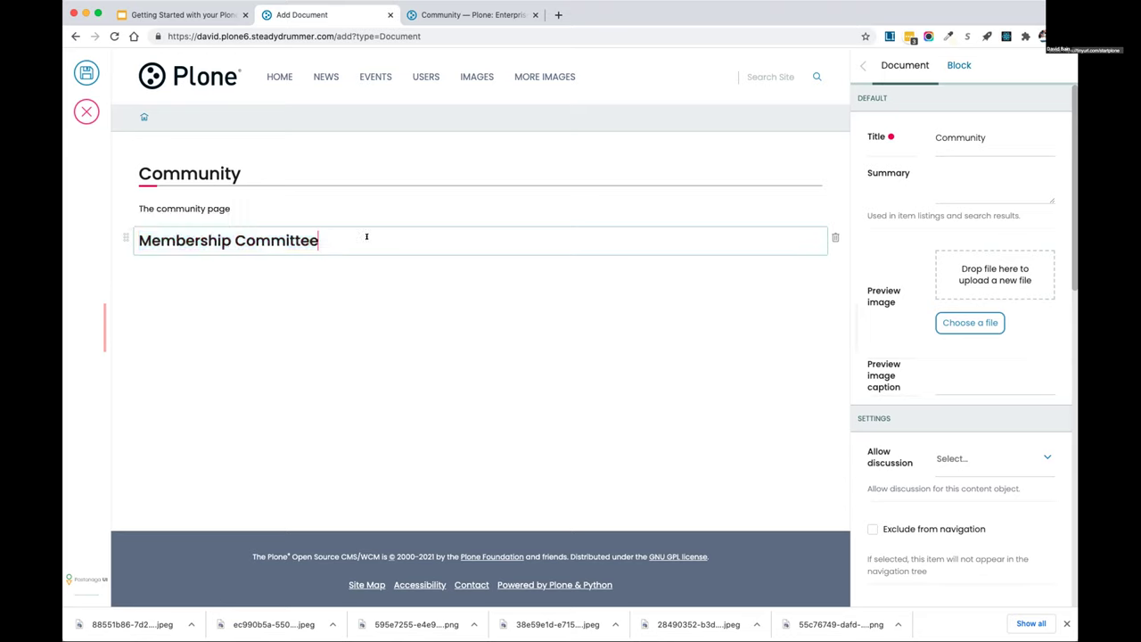
key(Return)
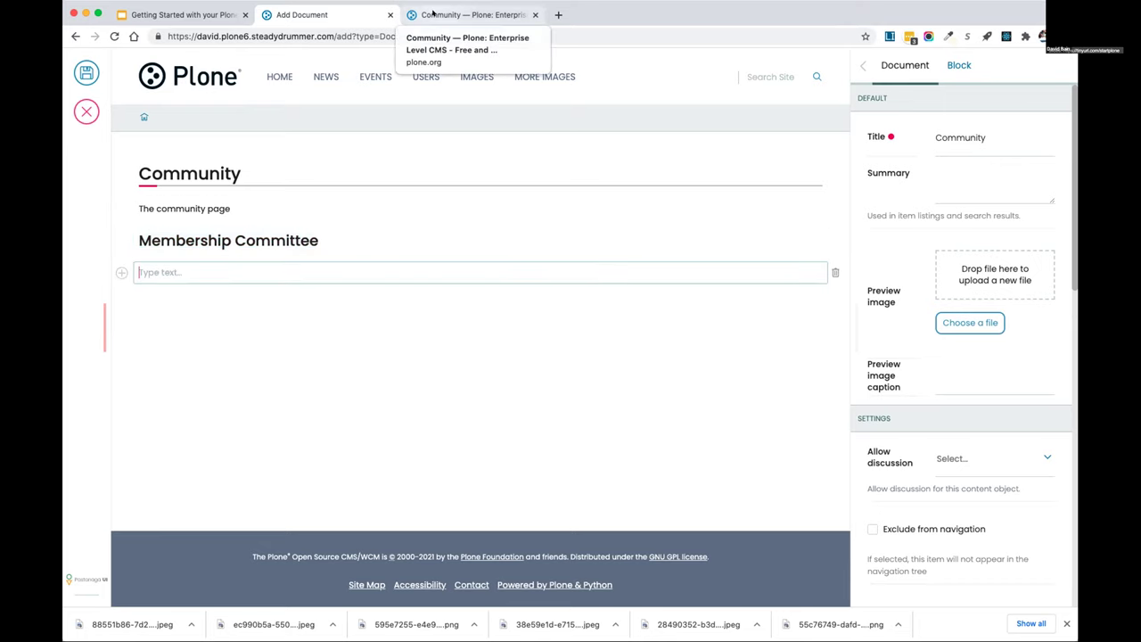
- Copy the Membership Committee description from plone.org and paste it unformatted, then add a new block
click(433, 12)
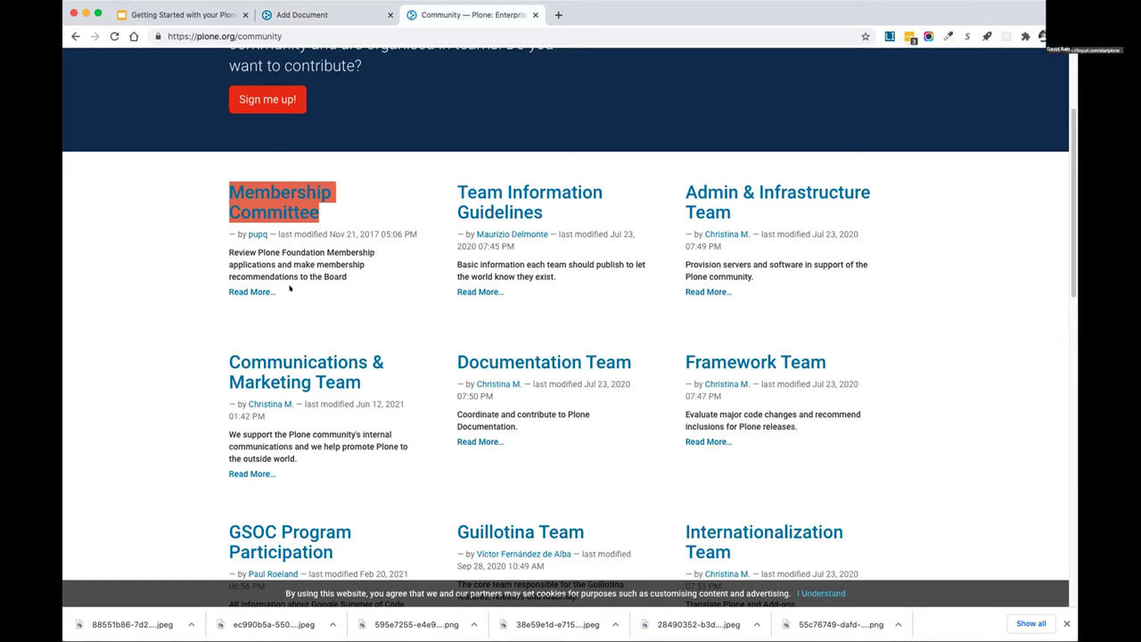
drag(348, 277, 220, 249)
key(super+c)
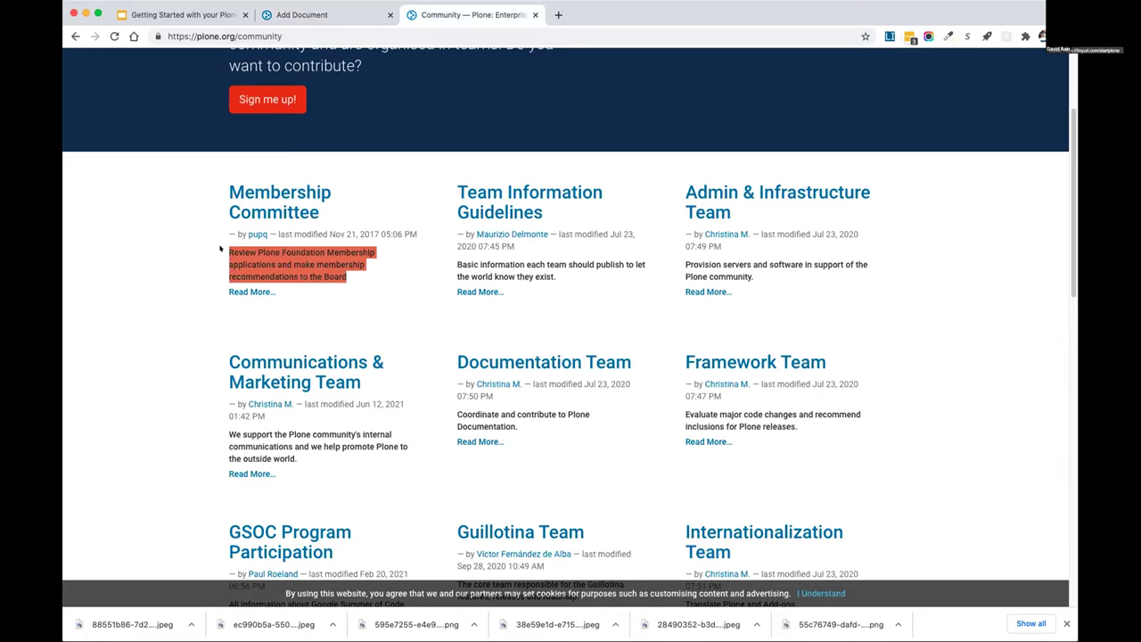
click(303, 15)
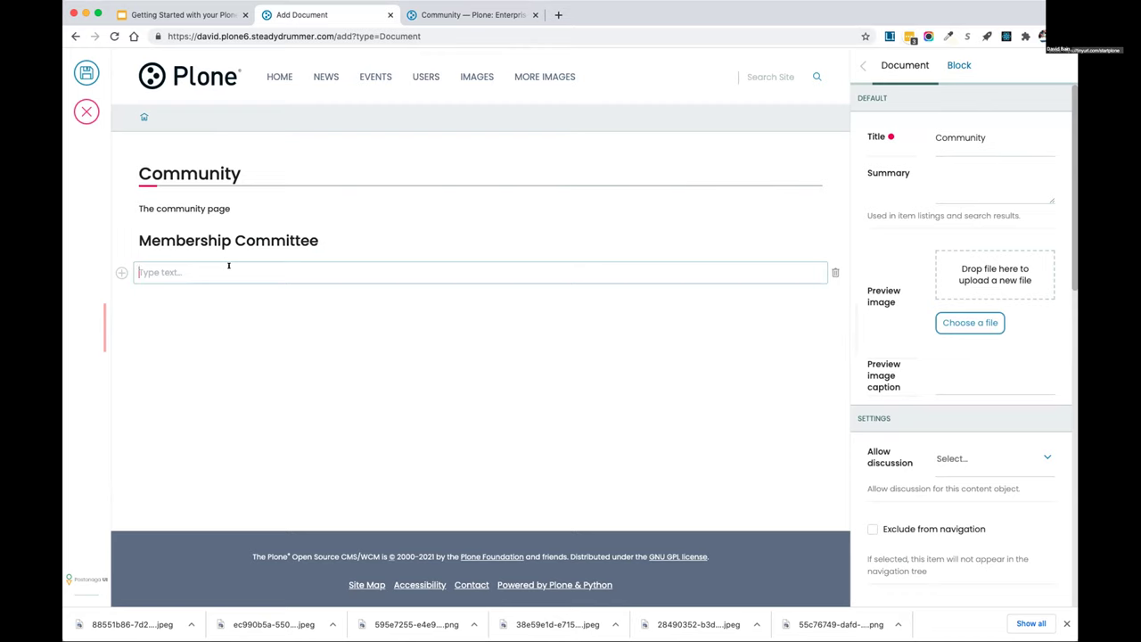
key(super+v)
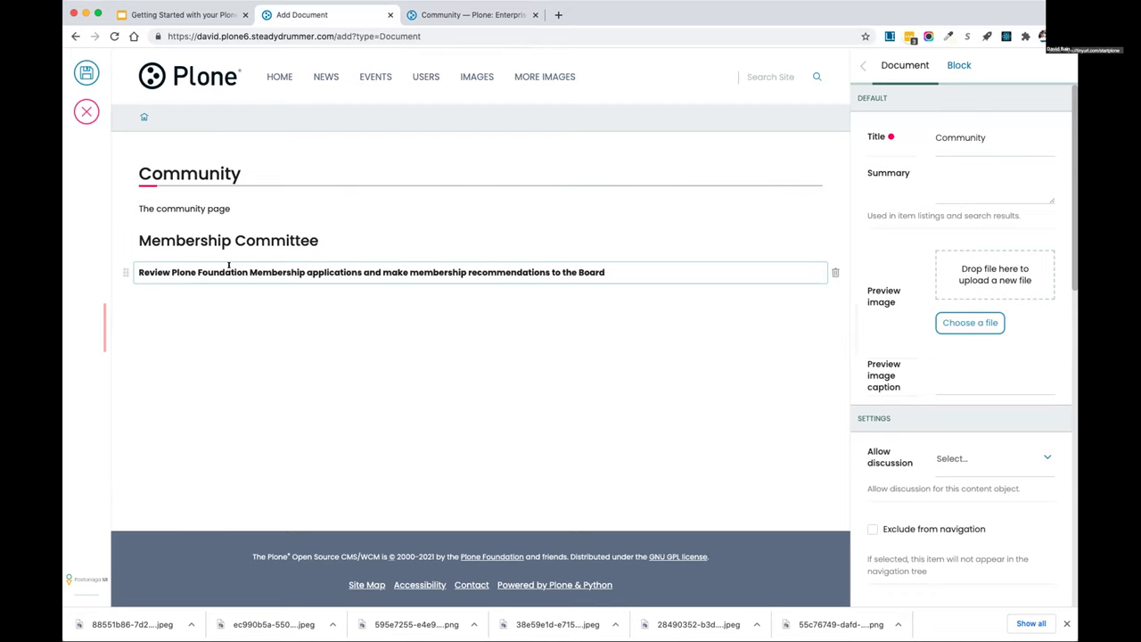
key(super+a)
key(super+c)
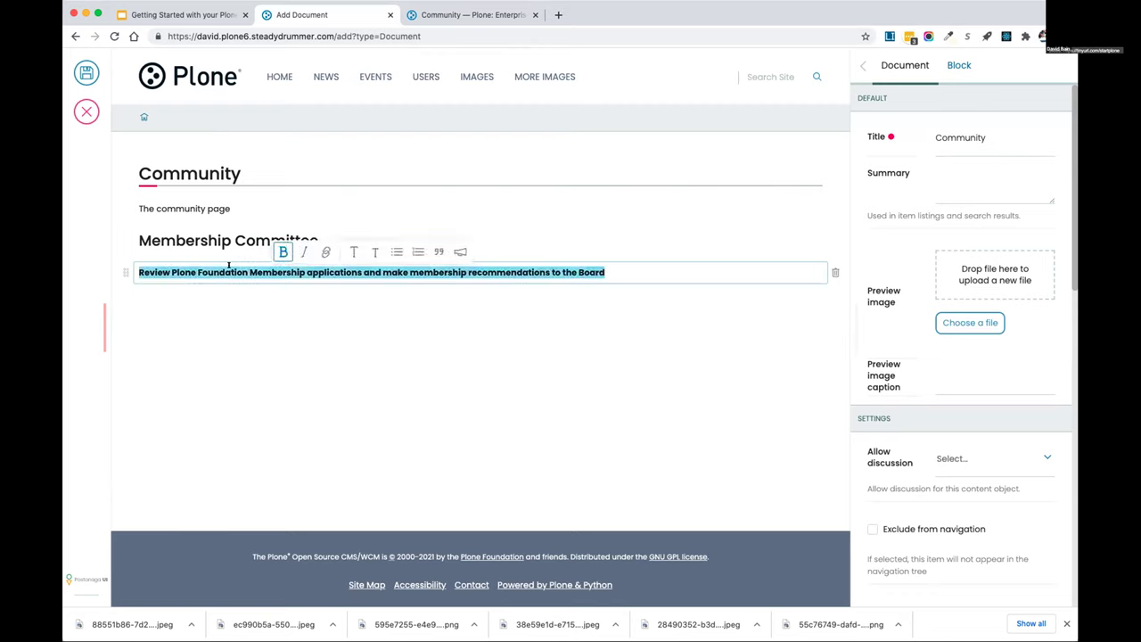
key(BackSpace)
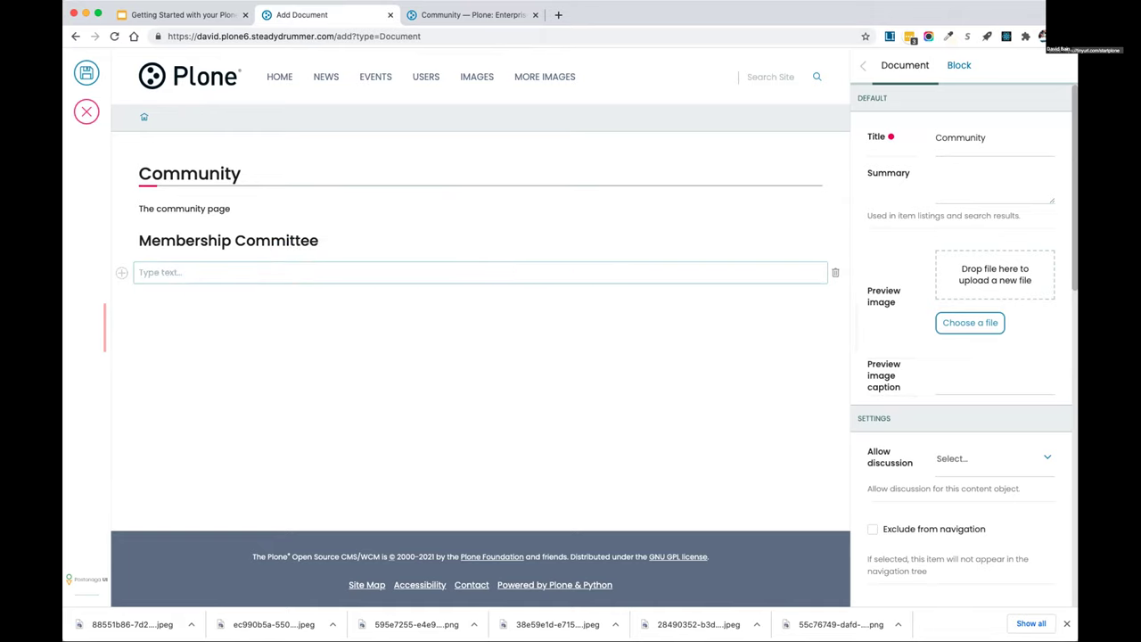
key(super+shift+v)
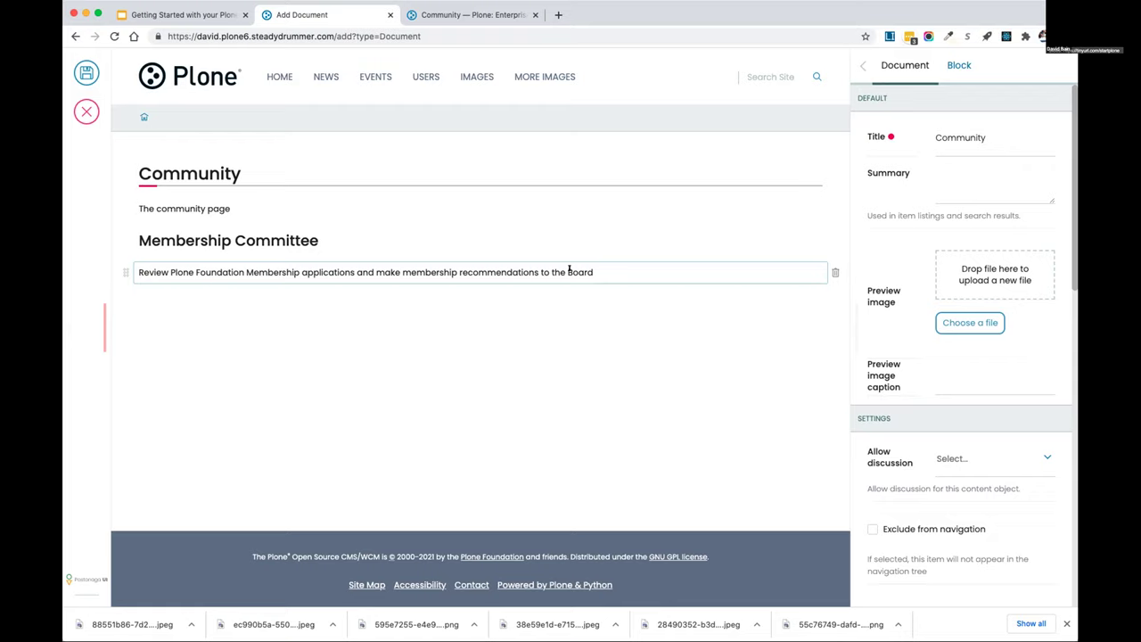
key(Return)
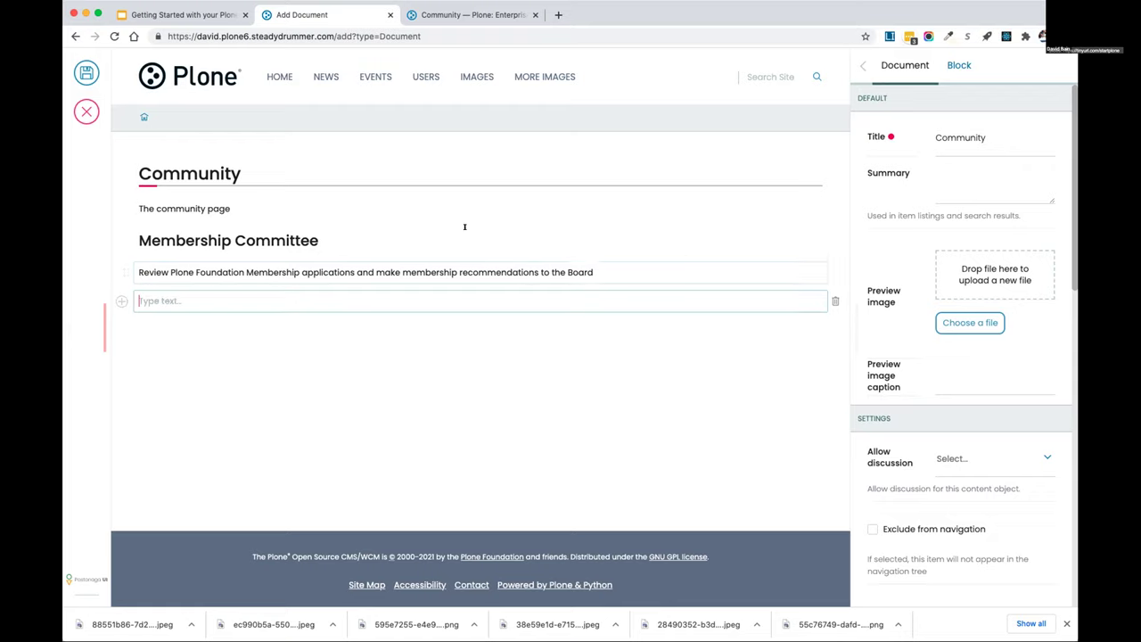
- Paste 'Team Information Guidelines' from plone.org and format it as a heading, then start a new block
click(435, 13)
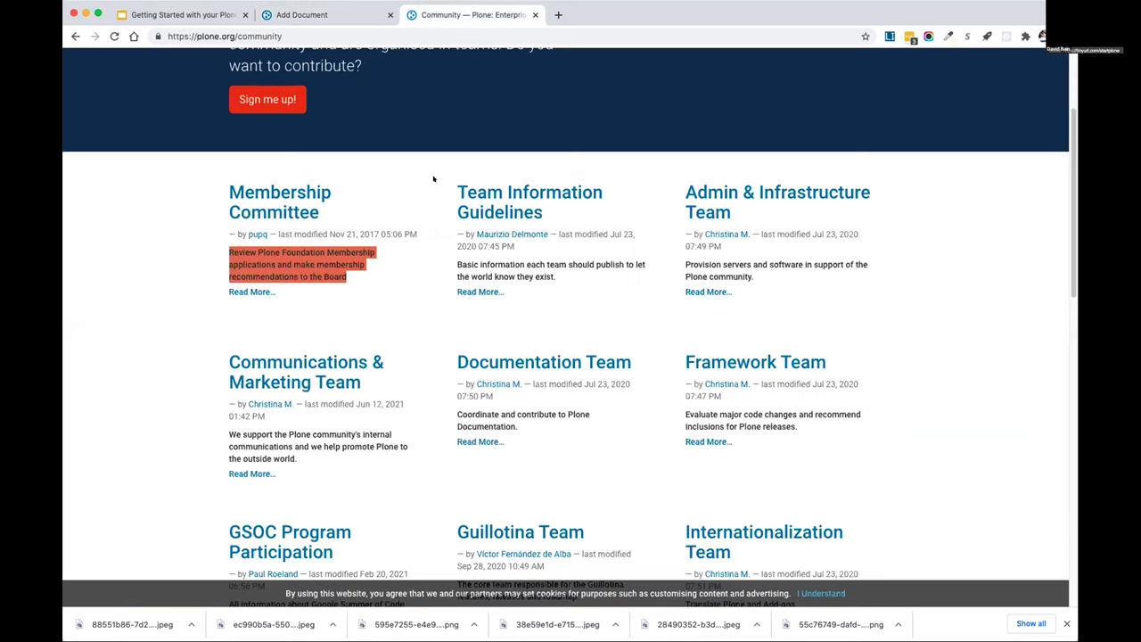
drag(544, 217, 436, 192)
key(ctrl+c)
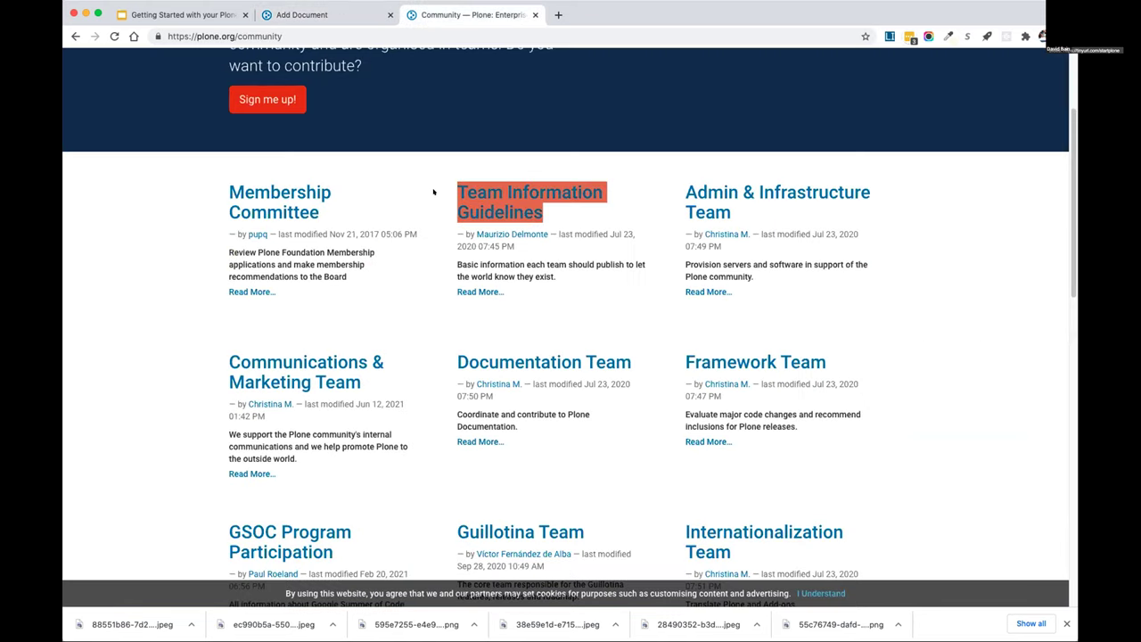
click(303, 14)
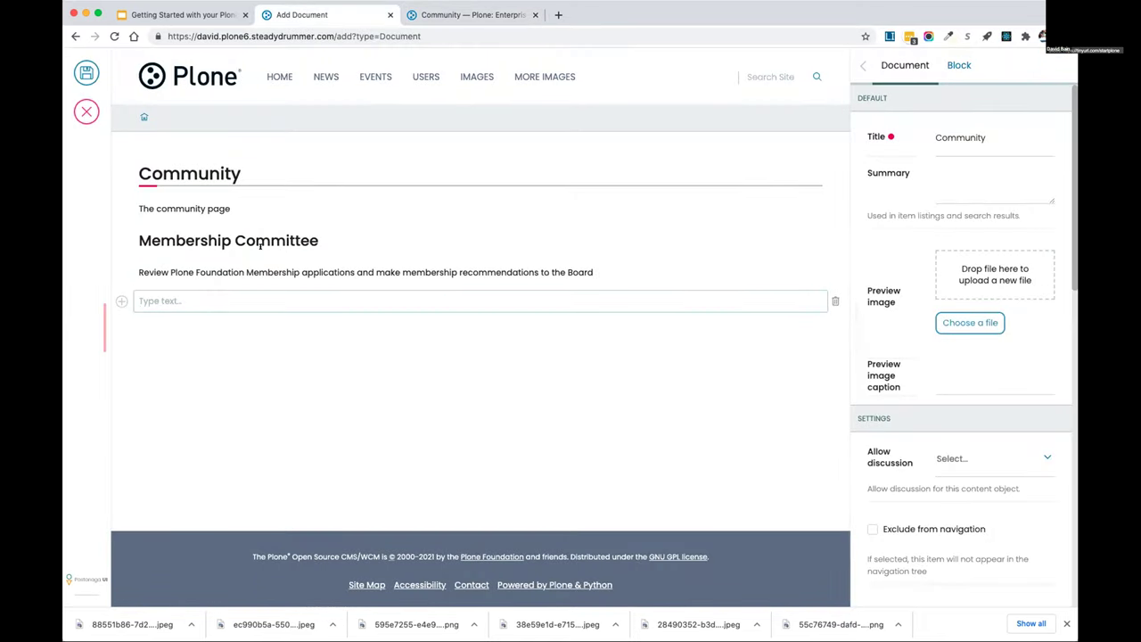
key(ctrl+v)
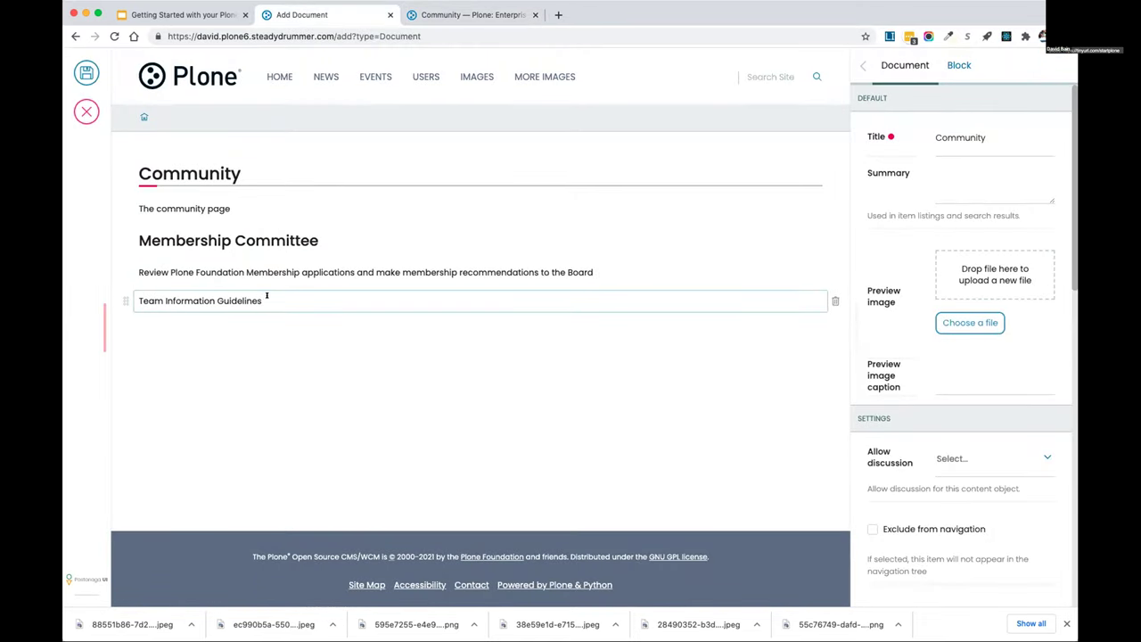
drag(286, 298, 68, 268)
click(184, 279)
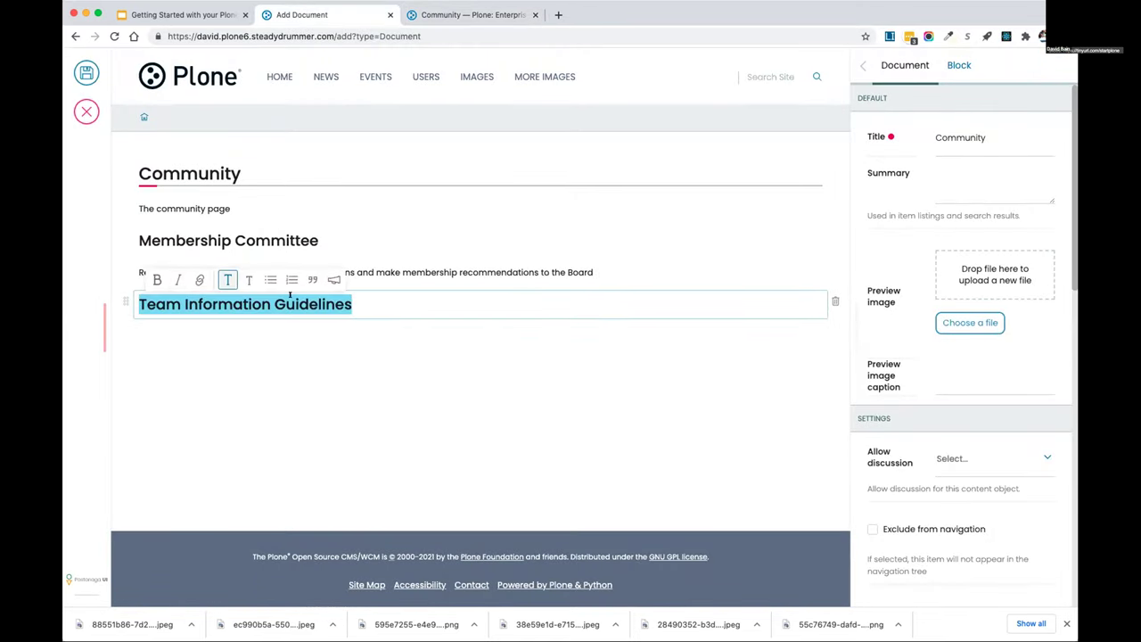
click(356, 298)
key(Return)
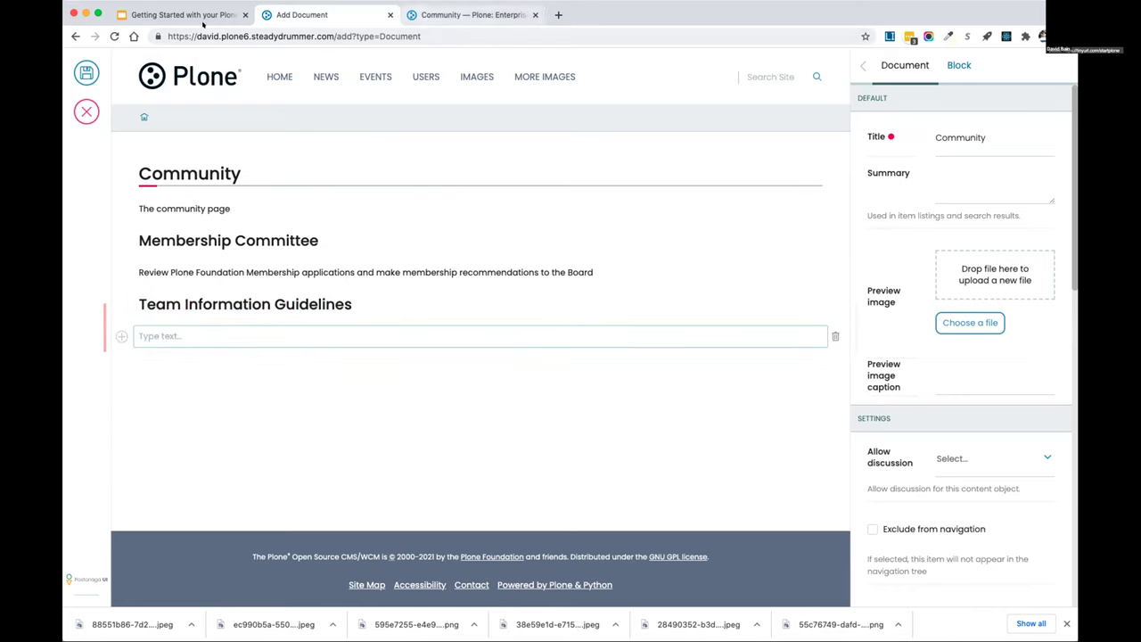
- Paste the Team Information Guidelines description as plain text and save the Community page
click(446, 8)
drag(556, 277, 453, 259)
key(super+c)
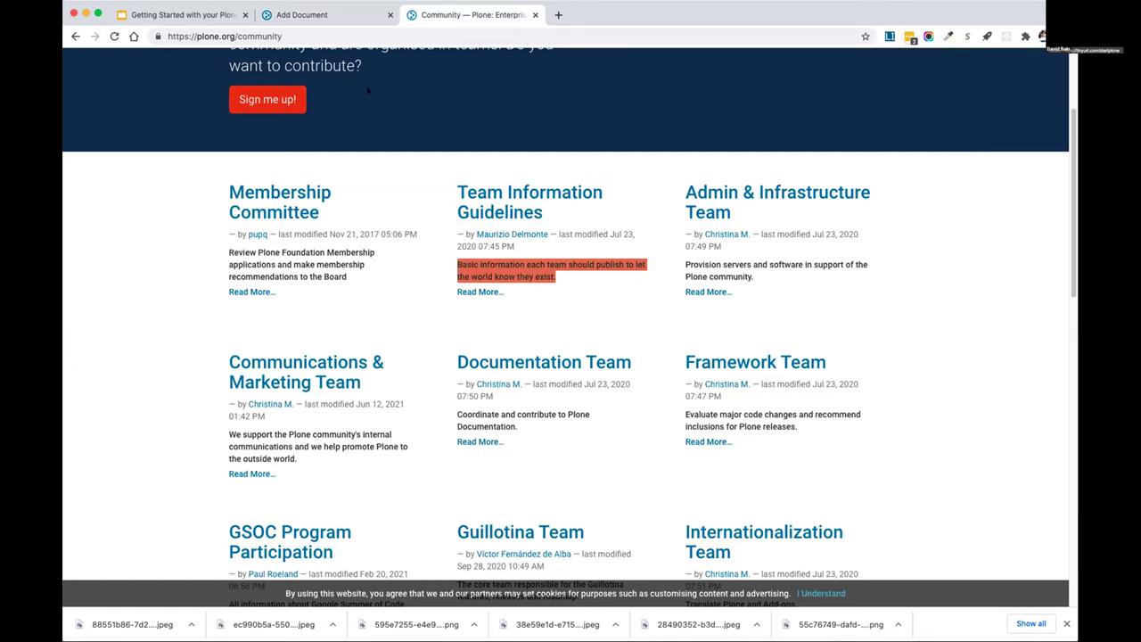
click(303, 14)
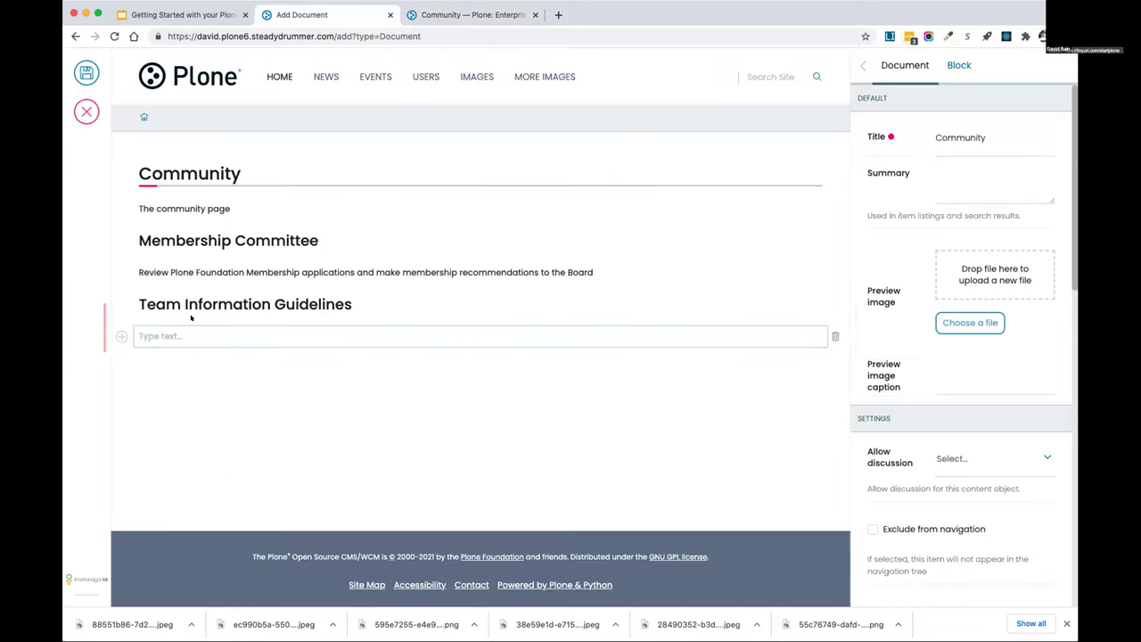
key(super+v)
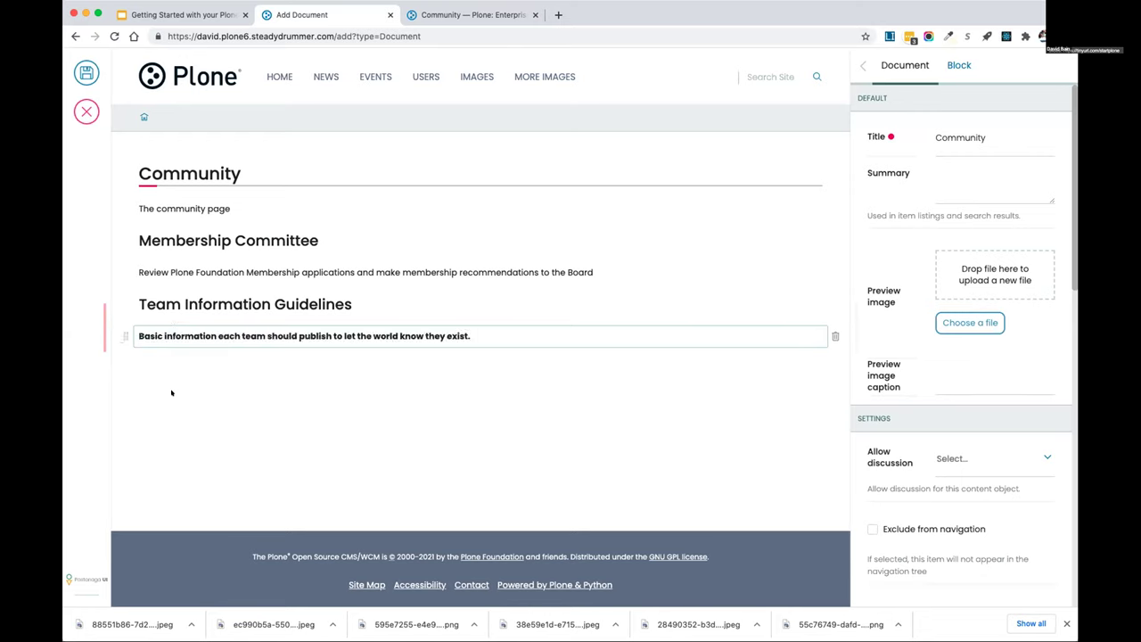
key(super+a)
key(super+c)
key(BackSpace)
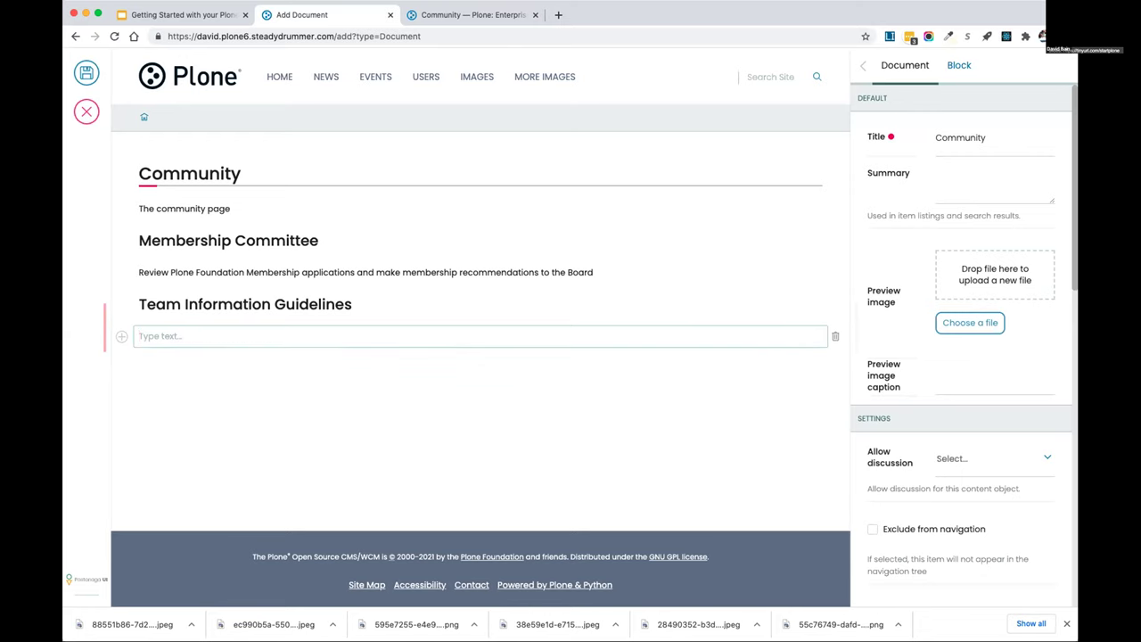
key(super+v)
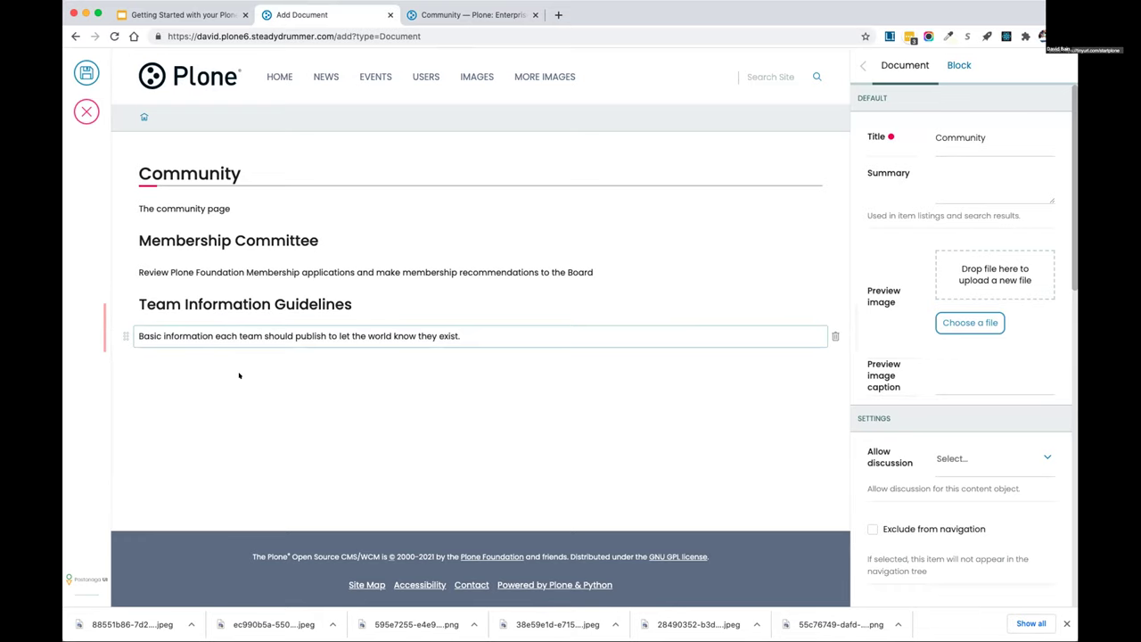
click(86, 73)
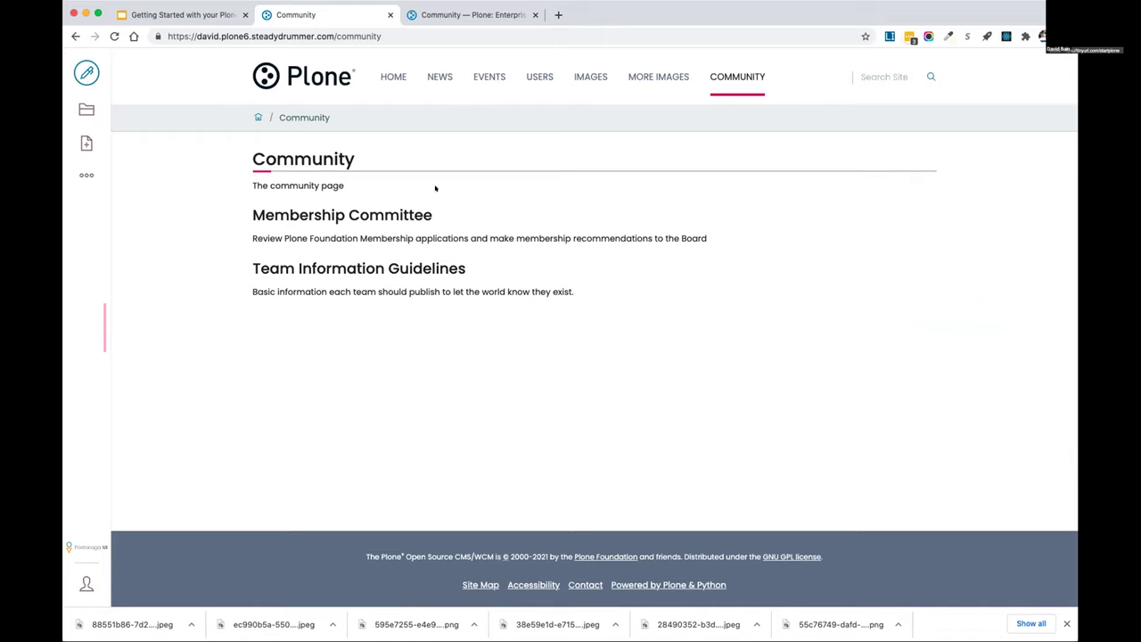
click(84, 175)
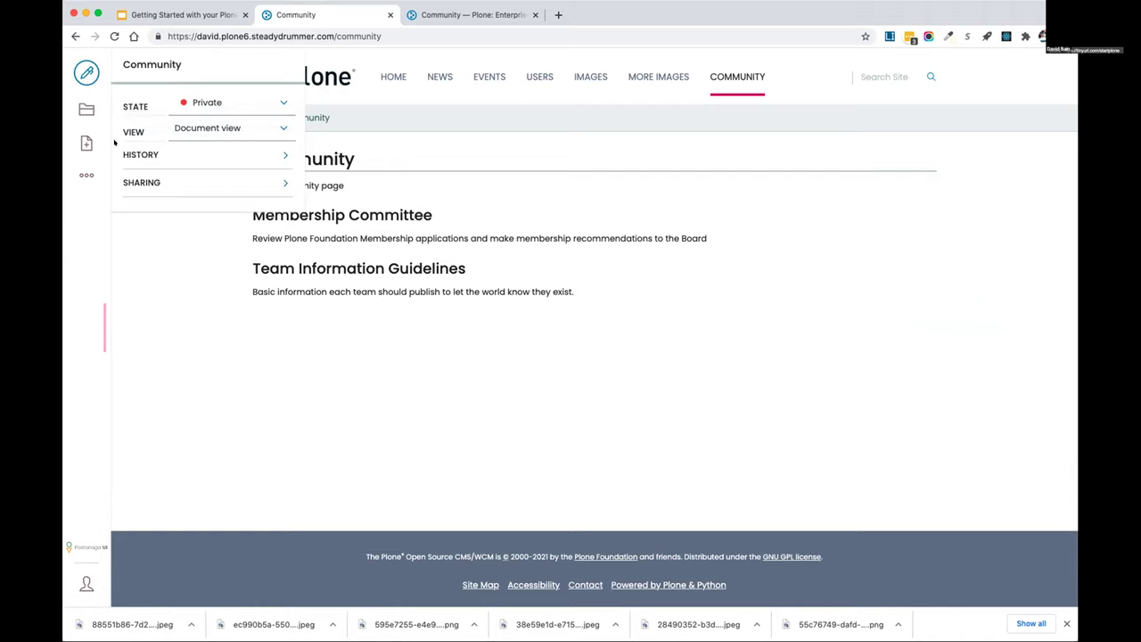
- Add a 'Community Content' folder inside Community with Exclude from navigation ticked
click(211, 123)
click(211, 122)
click(86, 143)
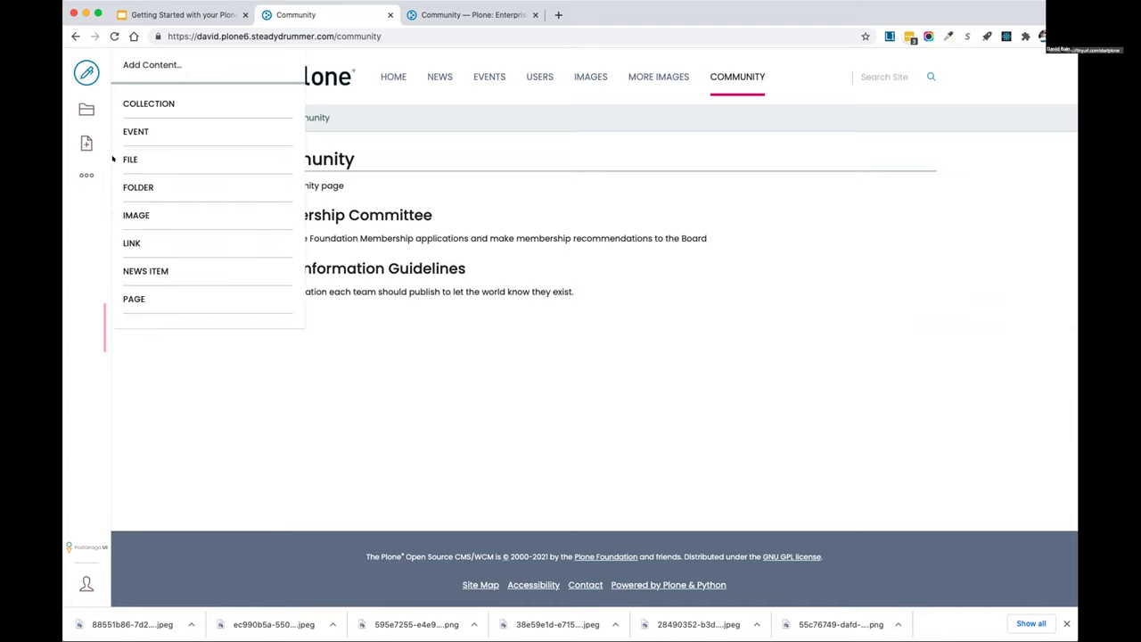
click(133, 187)
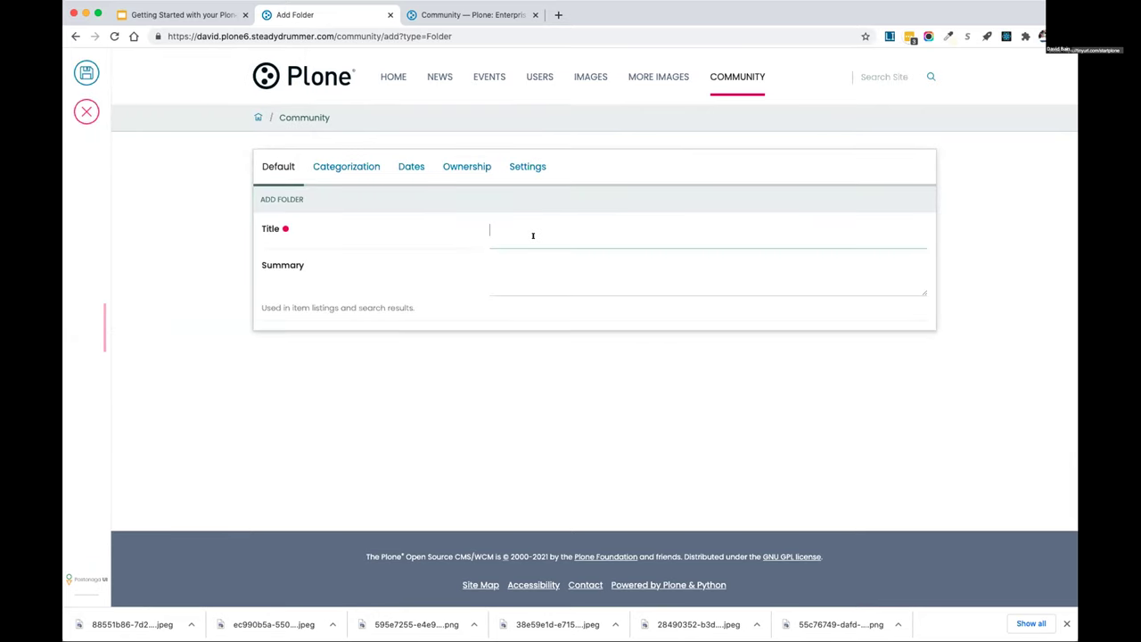
text(Community Content)
key(Tab)
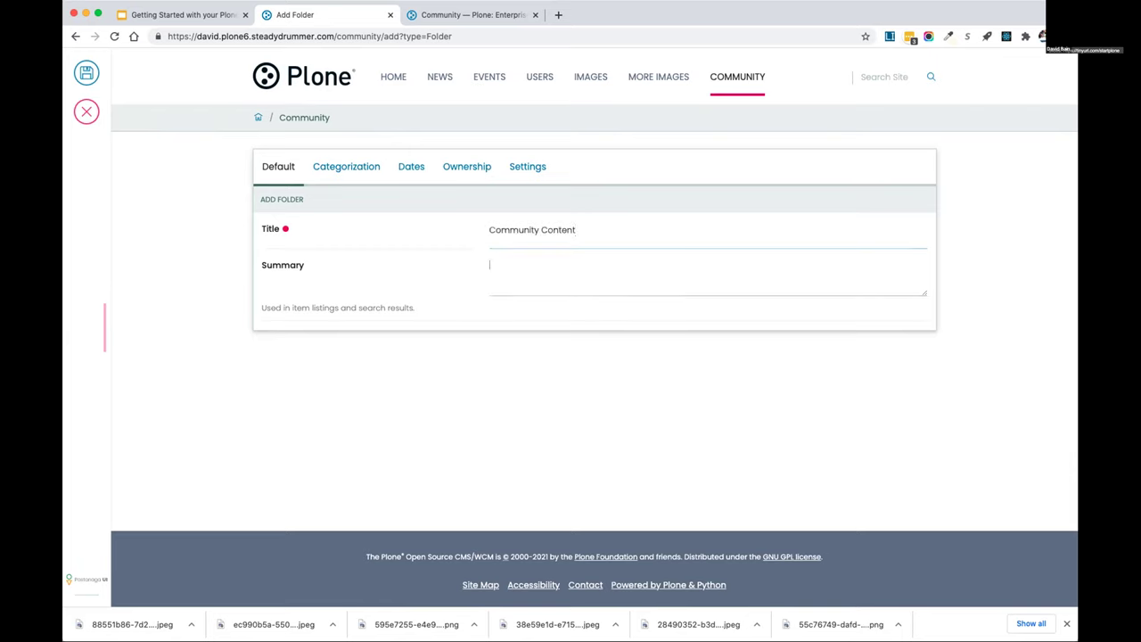
click(514, 167)
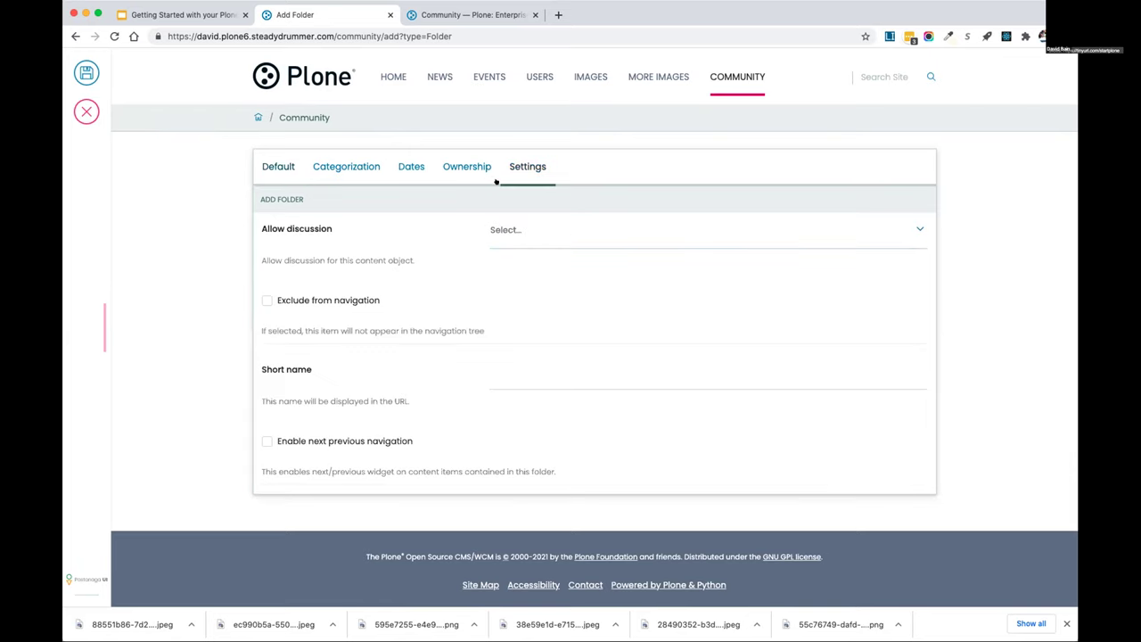
click(294, 303)
click(86, 72)
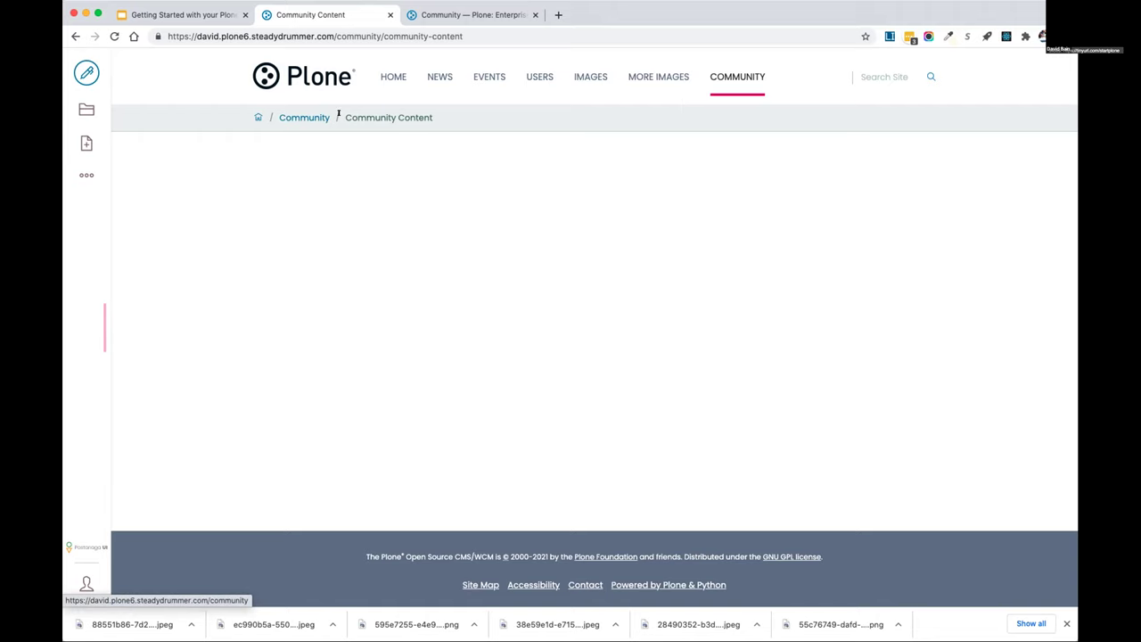
click(302, 117)
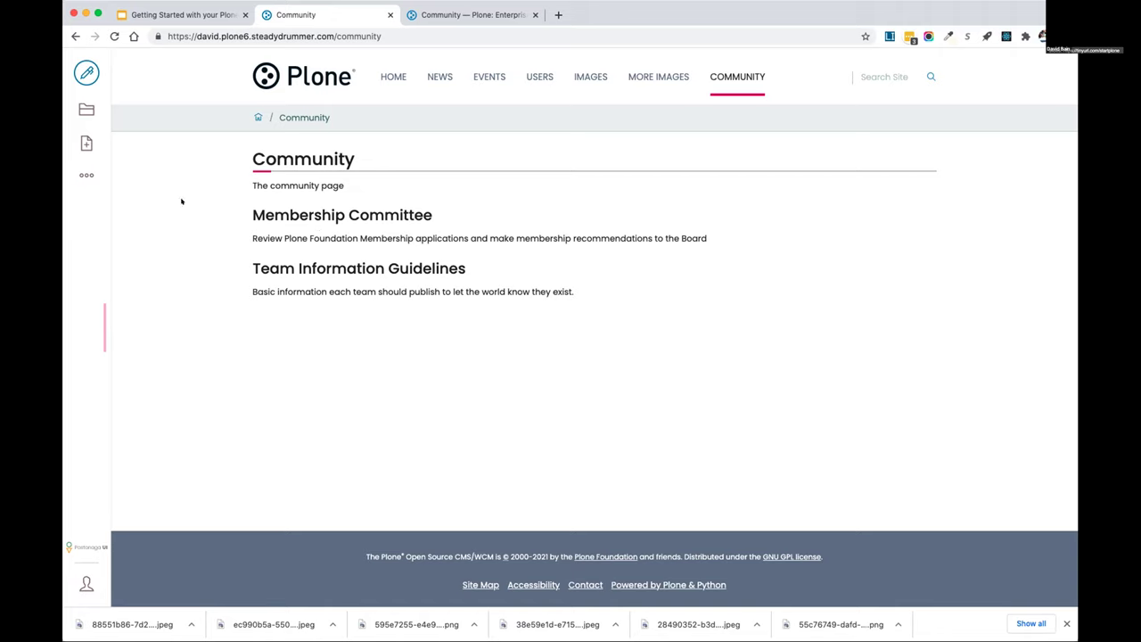
- Select and copy both news items in the News > 2020 folder contents, then go to Community
click(80, 107)
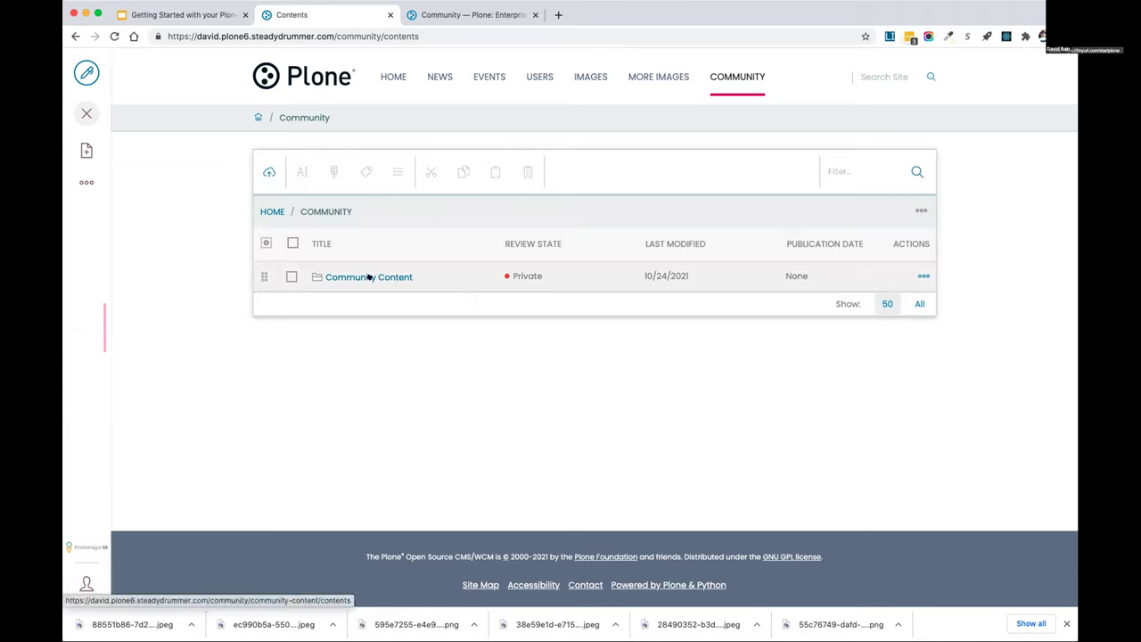
click(438, 75)
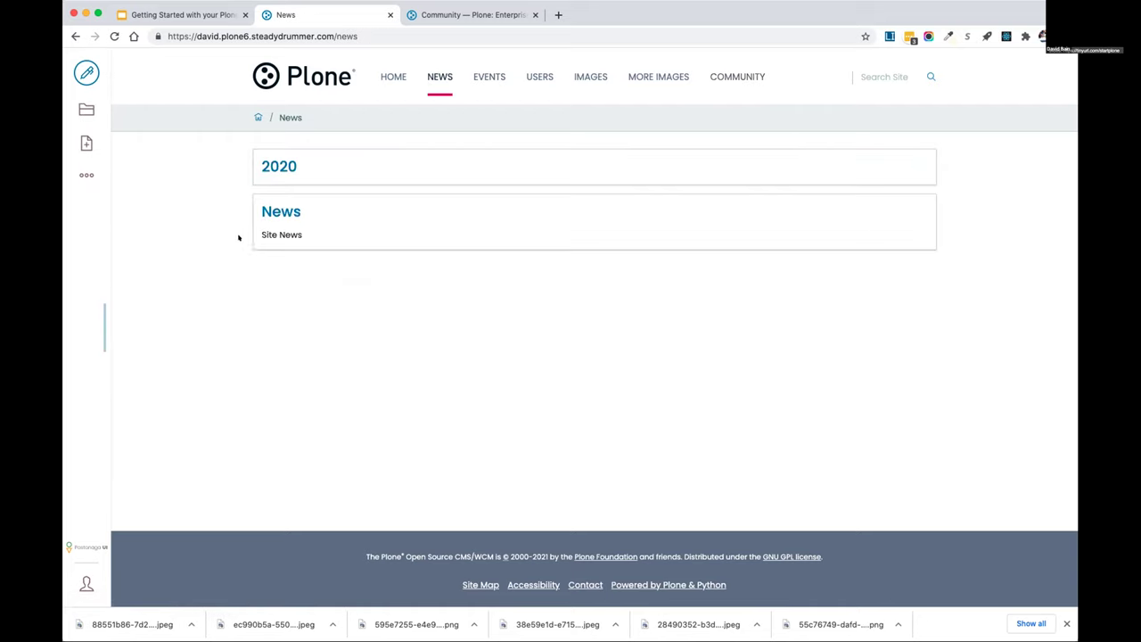
click(264, 166)
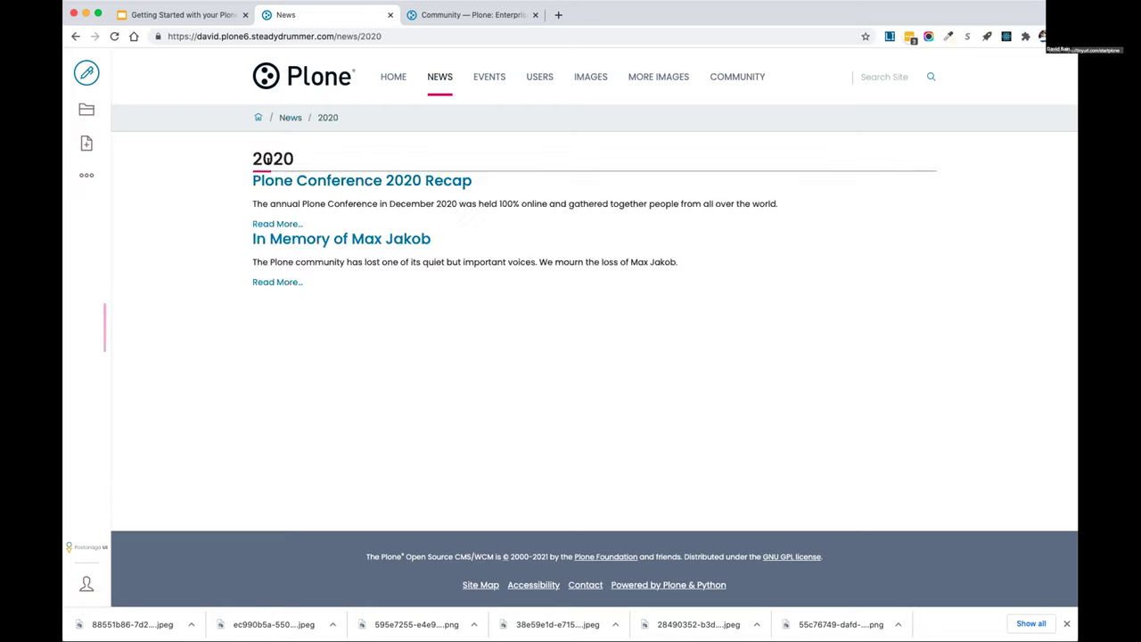
click(86, 109)
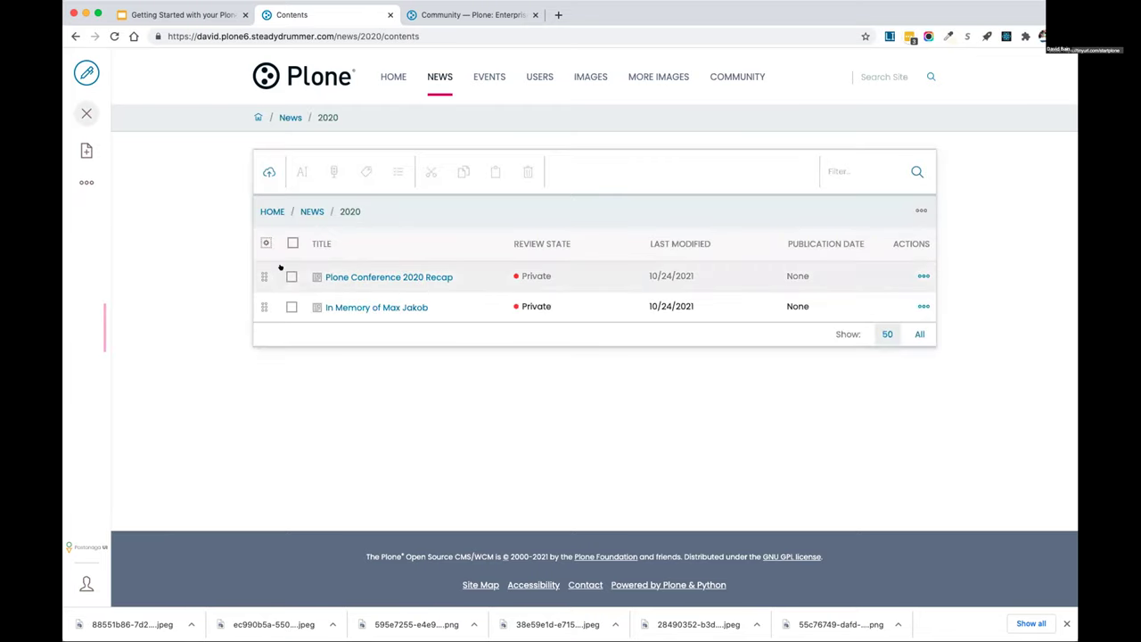
click(291, 277)
click(292, 306)
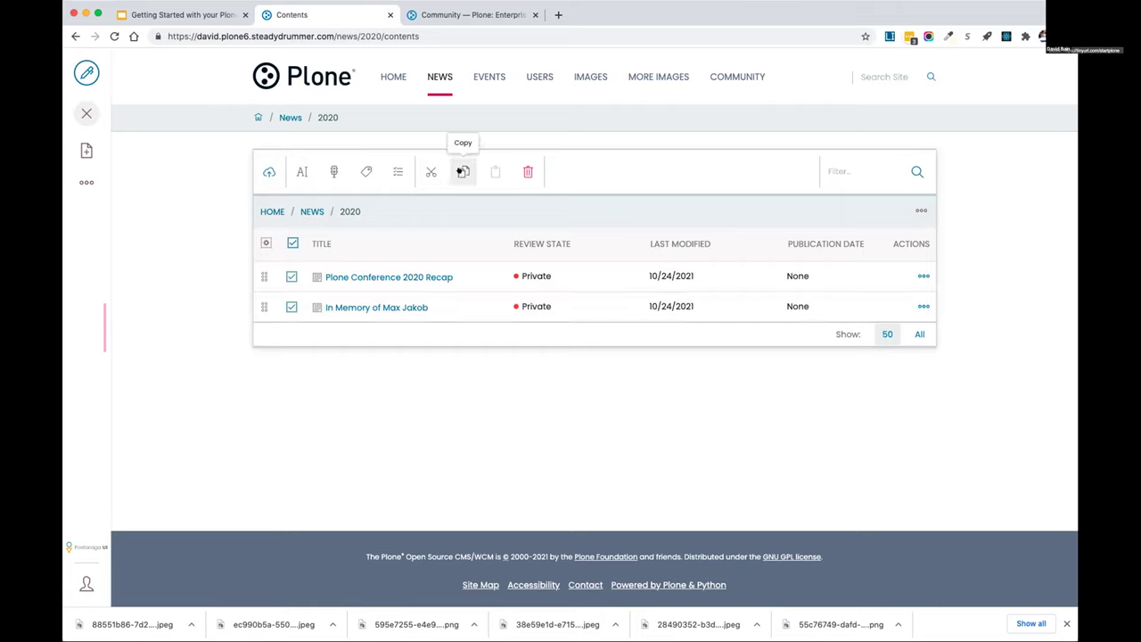
click(462, 172)
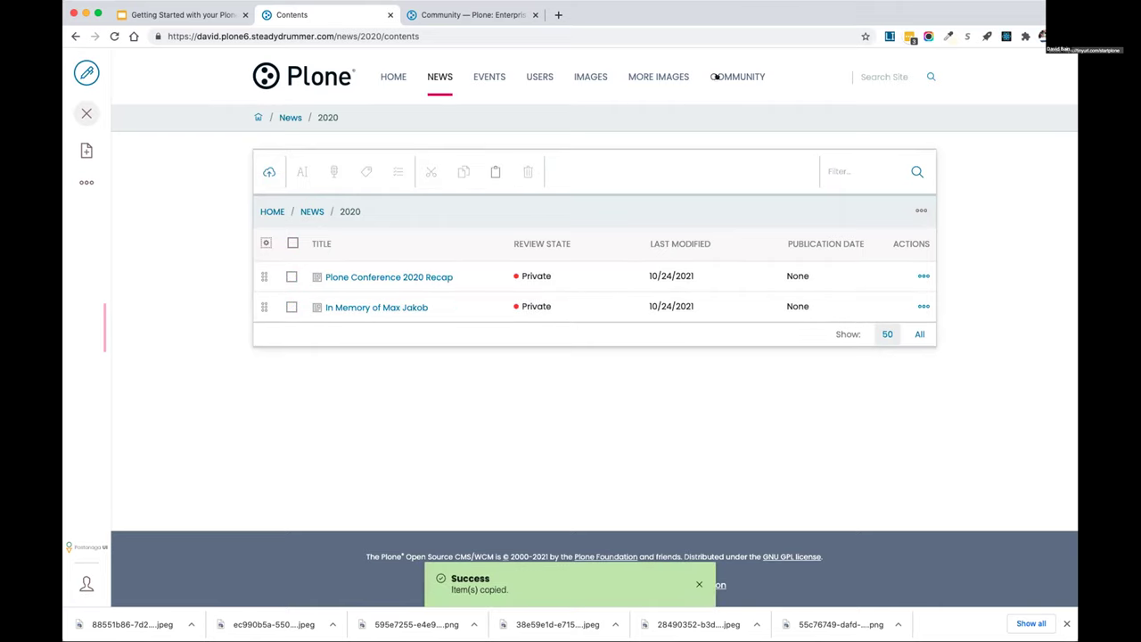
click(718, 77)
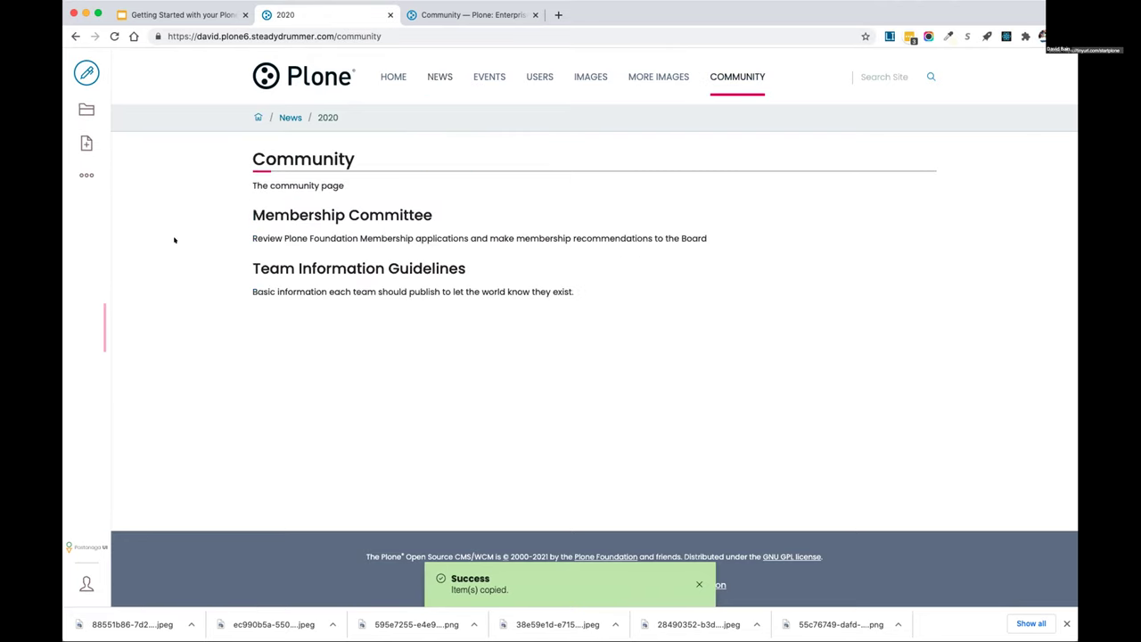
- Paste the two copied news items into the Community Content folder
click(87, 110)
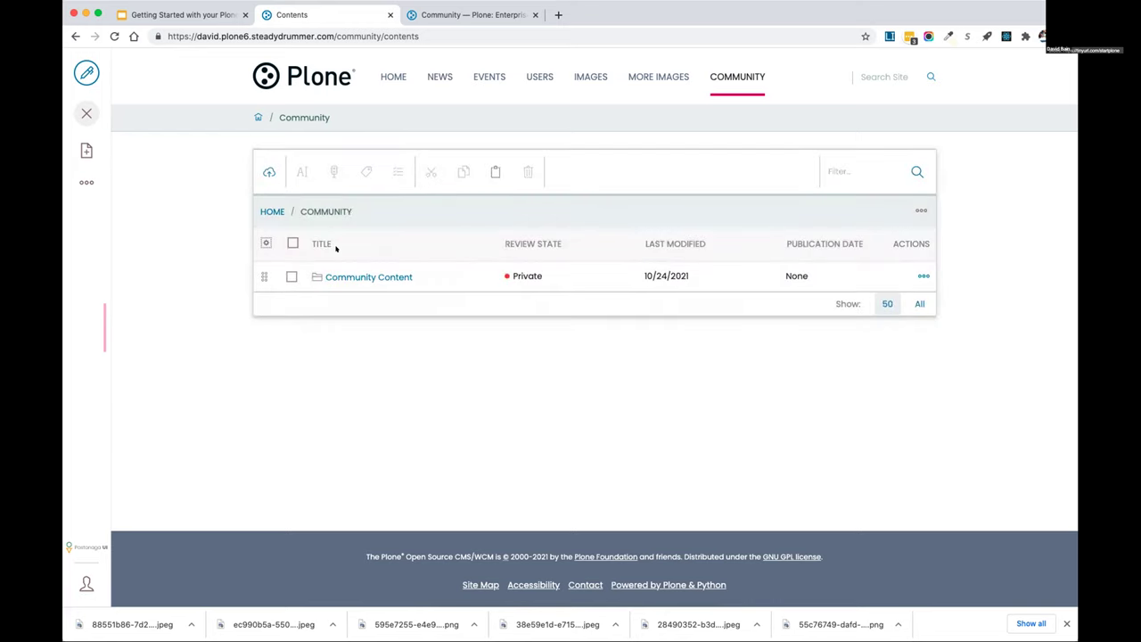
click(346, 276)
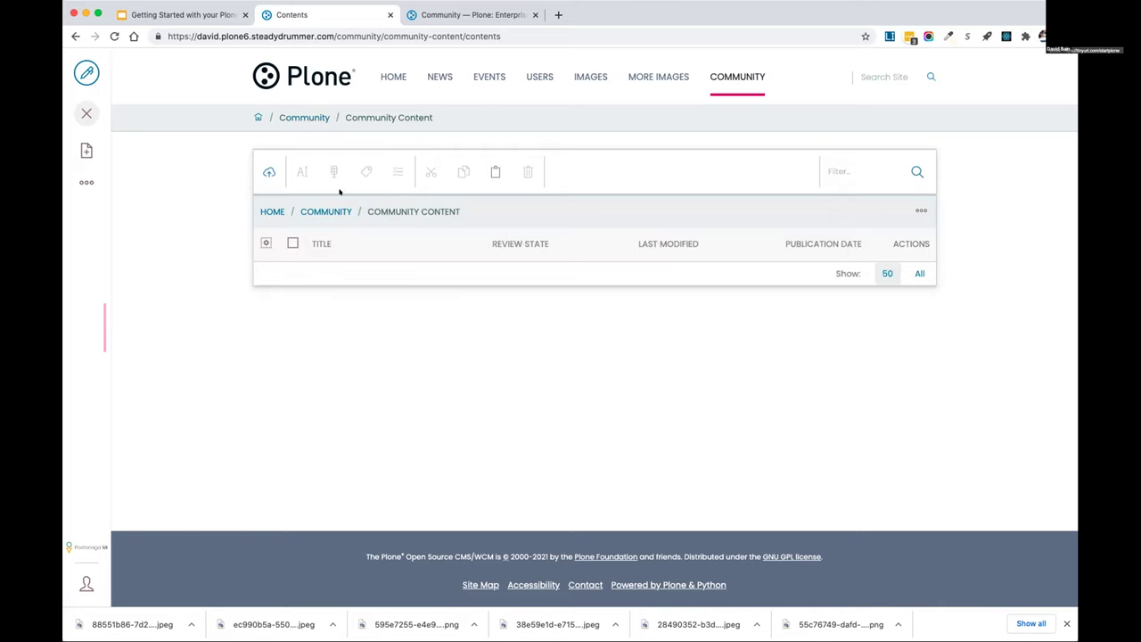
click(485, 172)
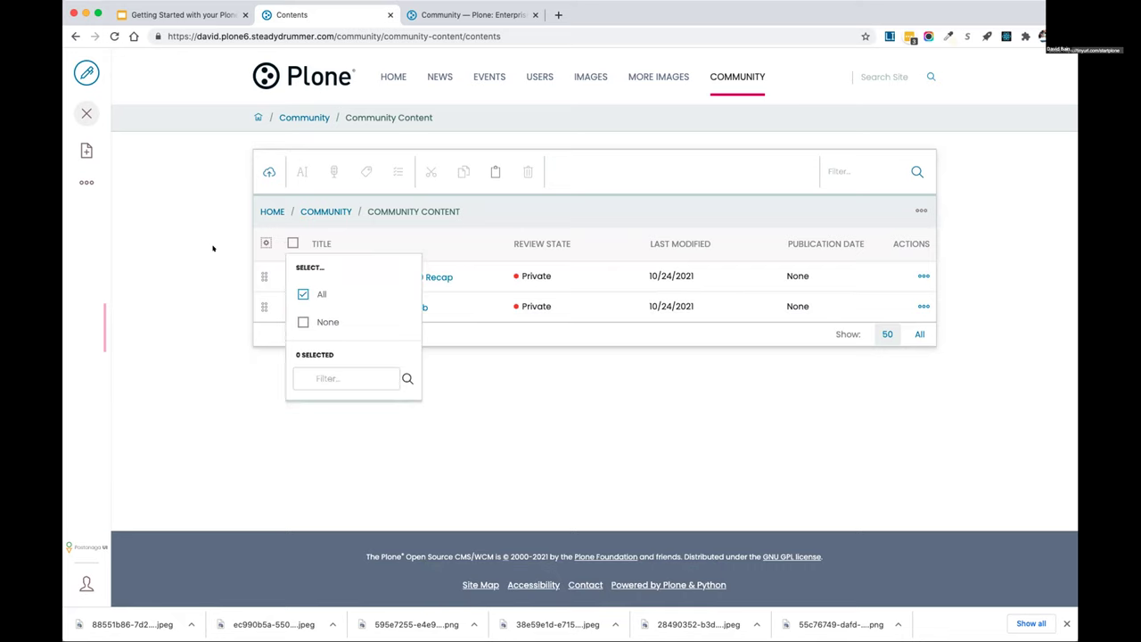
- Publish both news items and return to the Community folder's contents
click(290, 276)
click(292, 306)
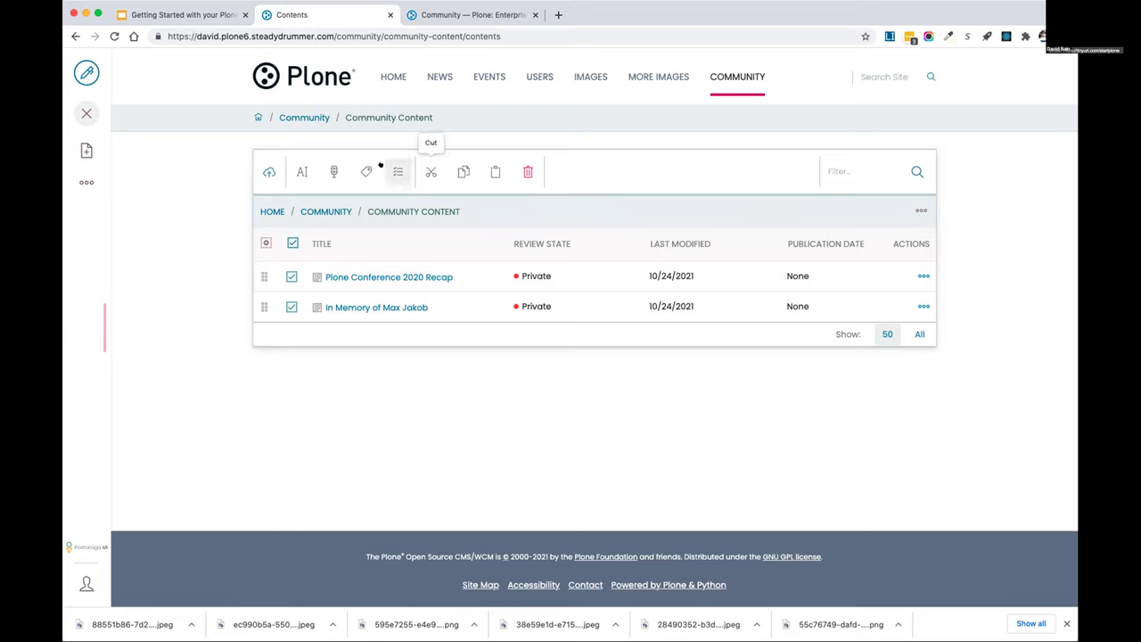
click(332, 171)
click(530, 295)
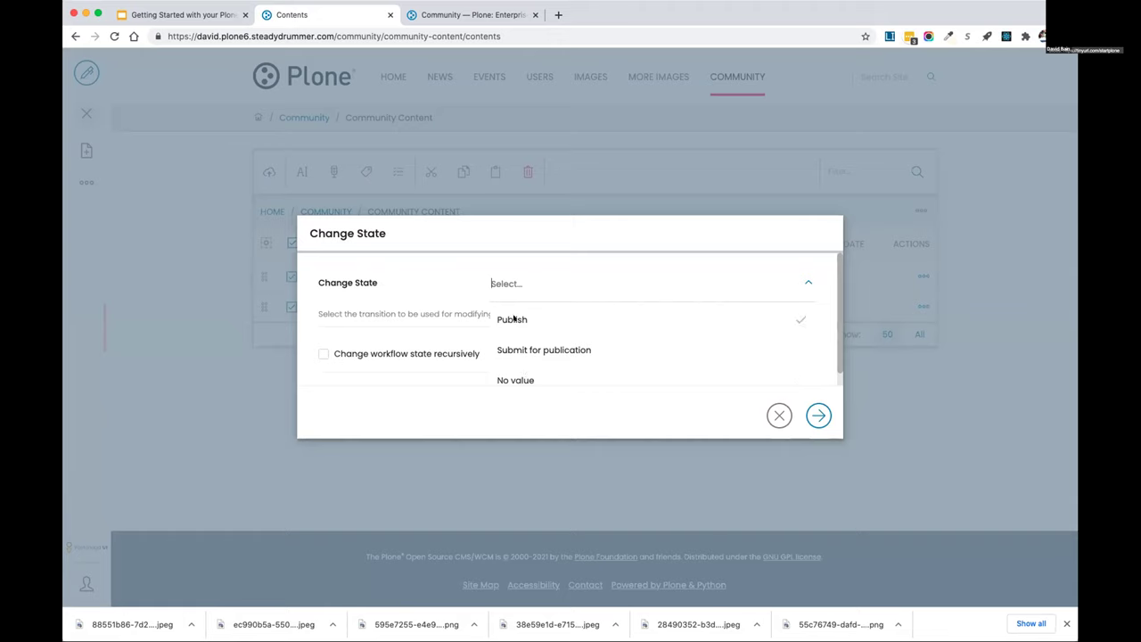
click(513, 319)
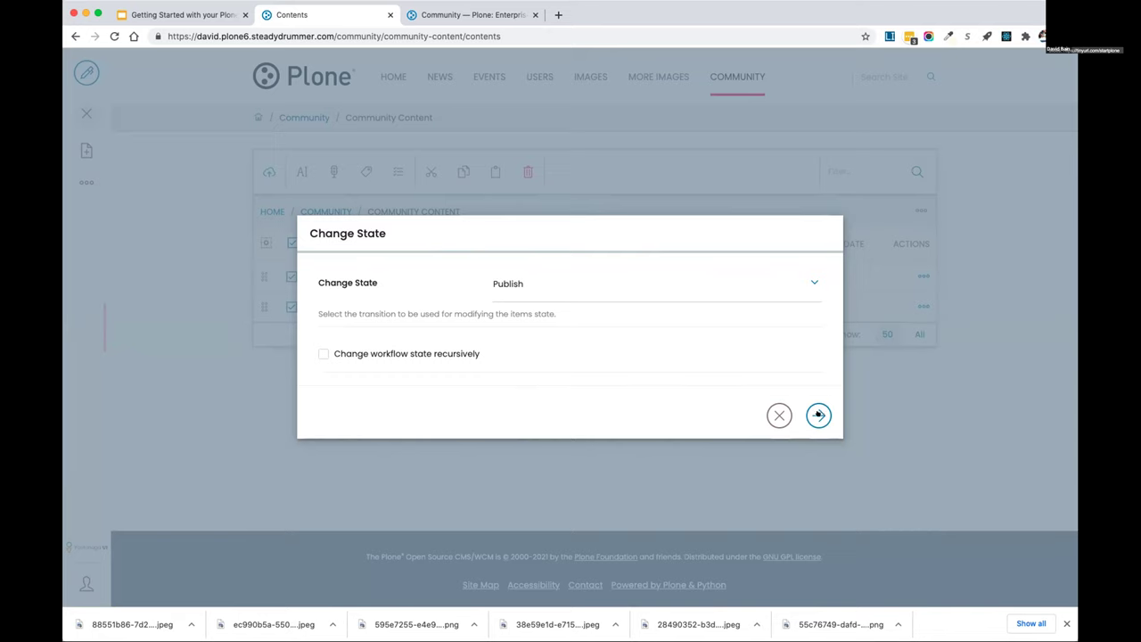
click(818, 415)
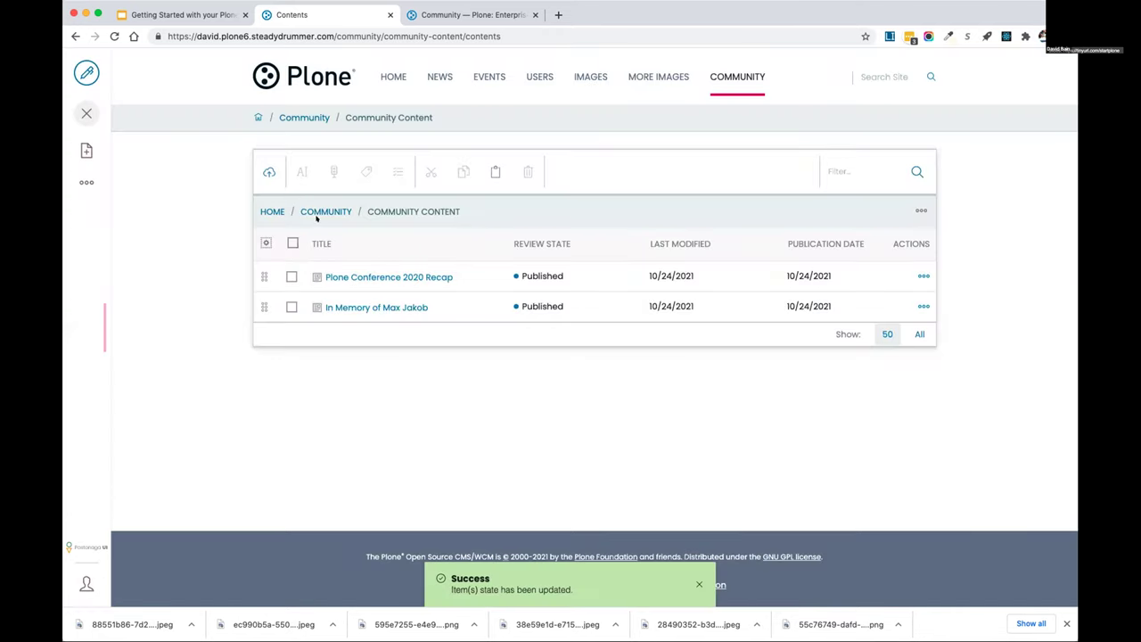
click(312, 212)
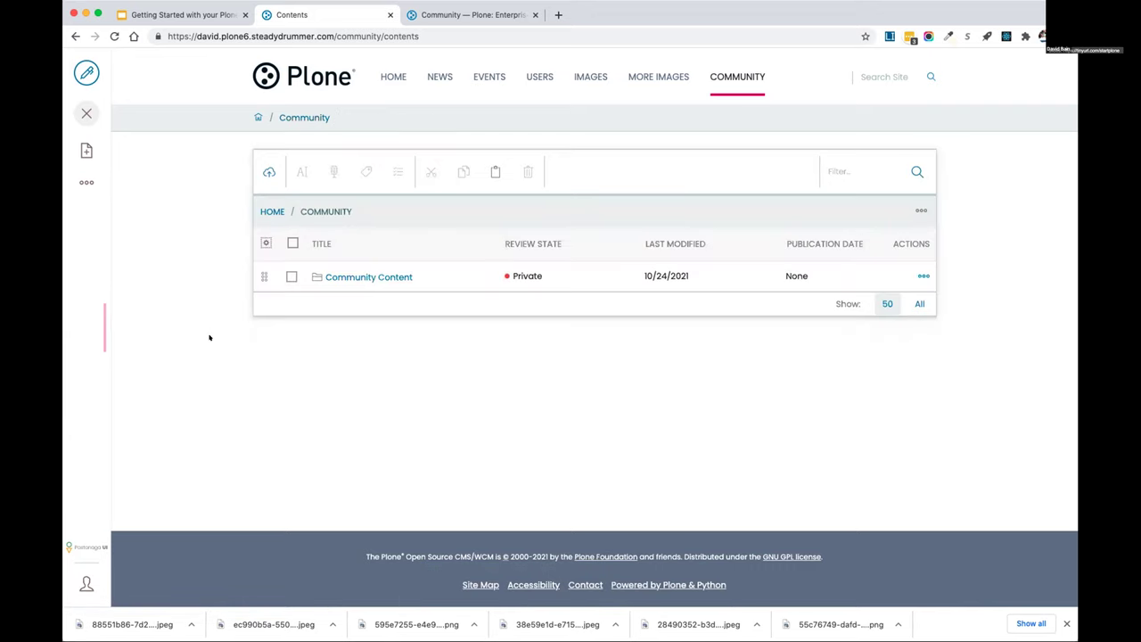
- Change the Community Content folder's state to Published
click(281, 277)
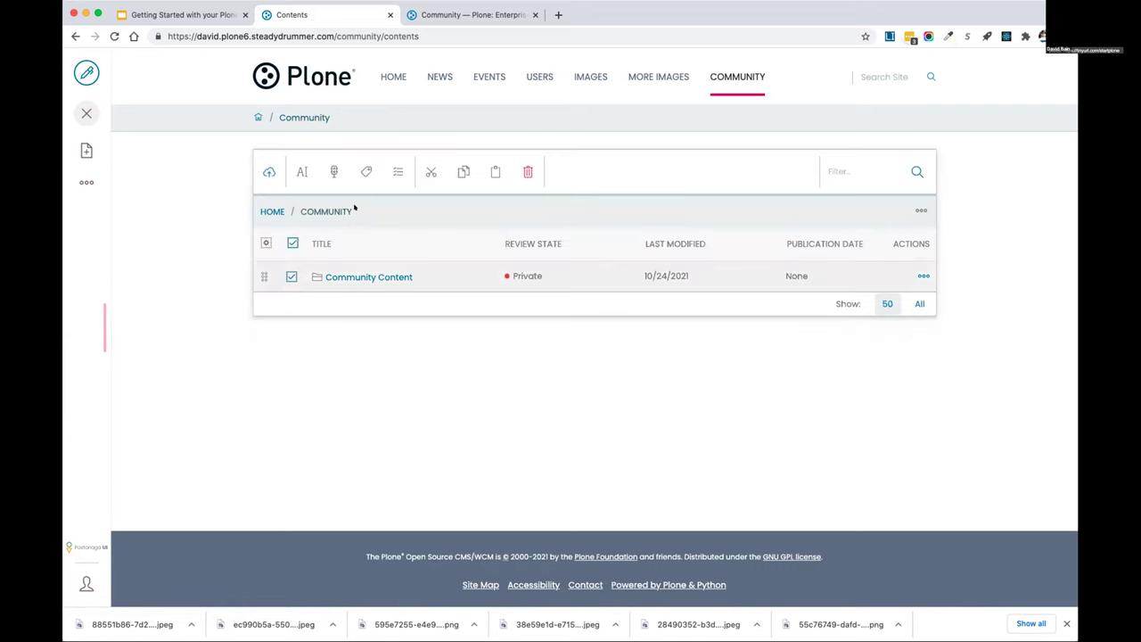
click(332, 171)
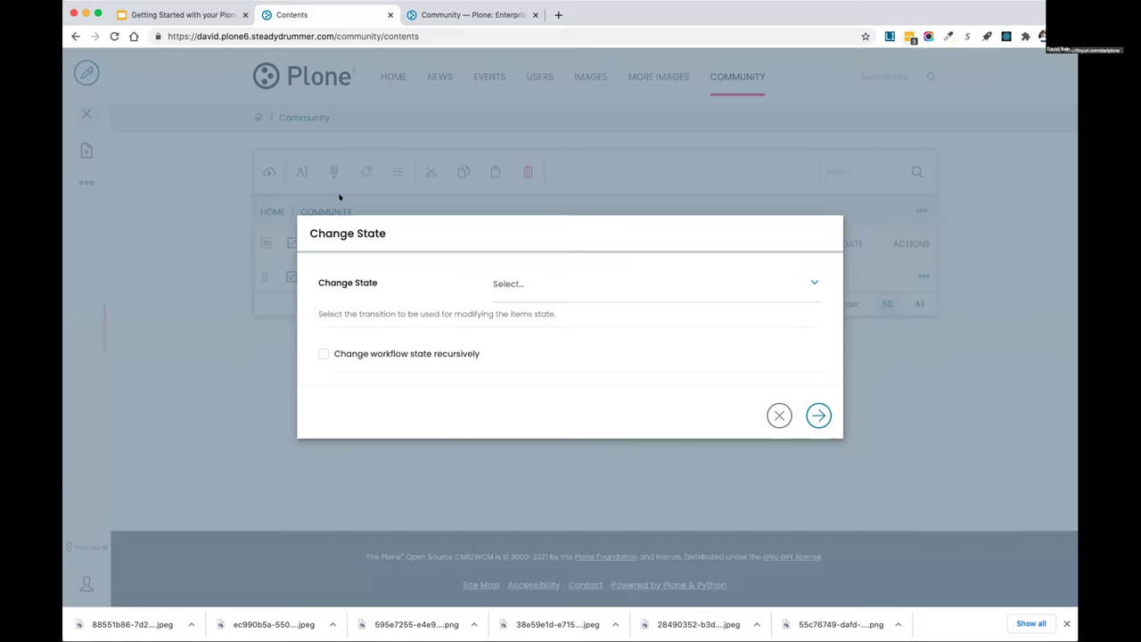
click(511, 285)
click(521, 319)
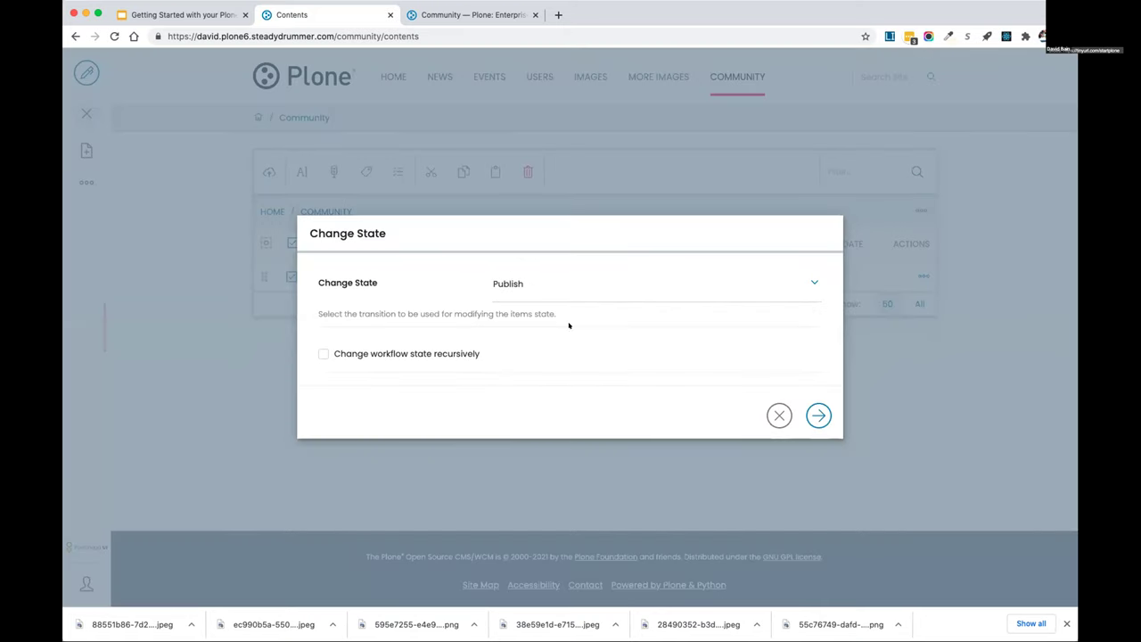
click(818, 415)
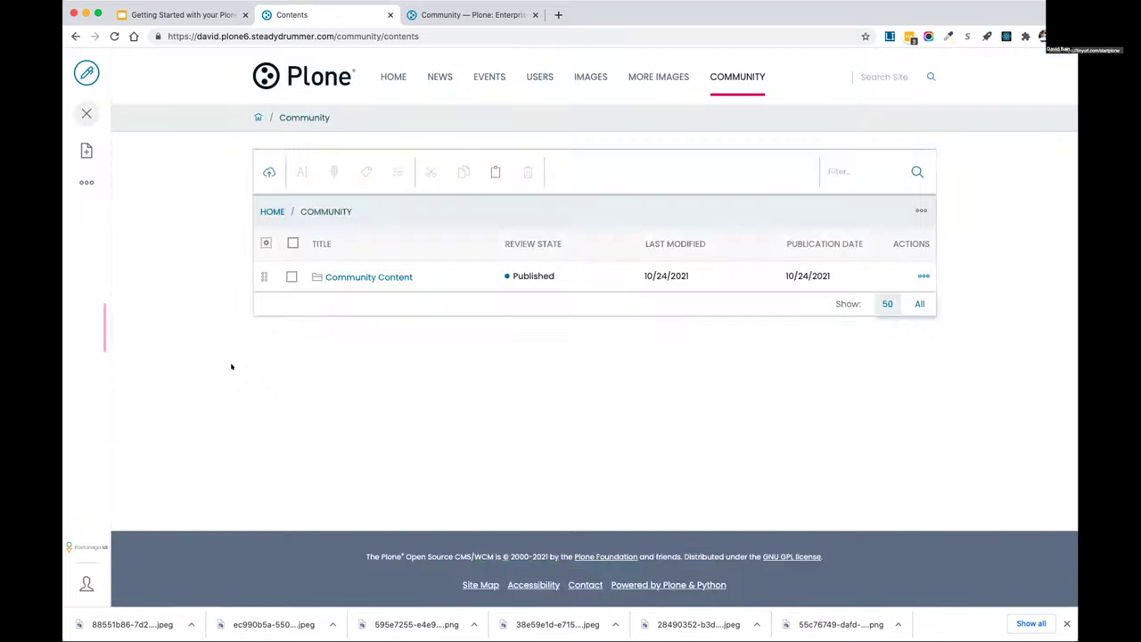
- Open the Community page in the editor with the cursor in its last paragraph
click(346, 276)
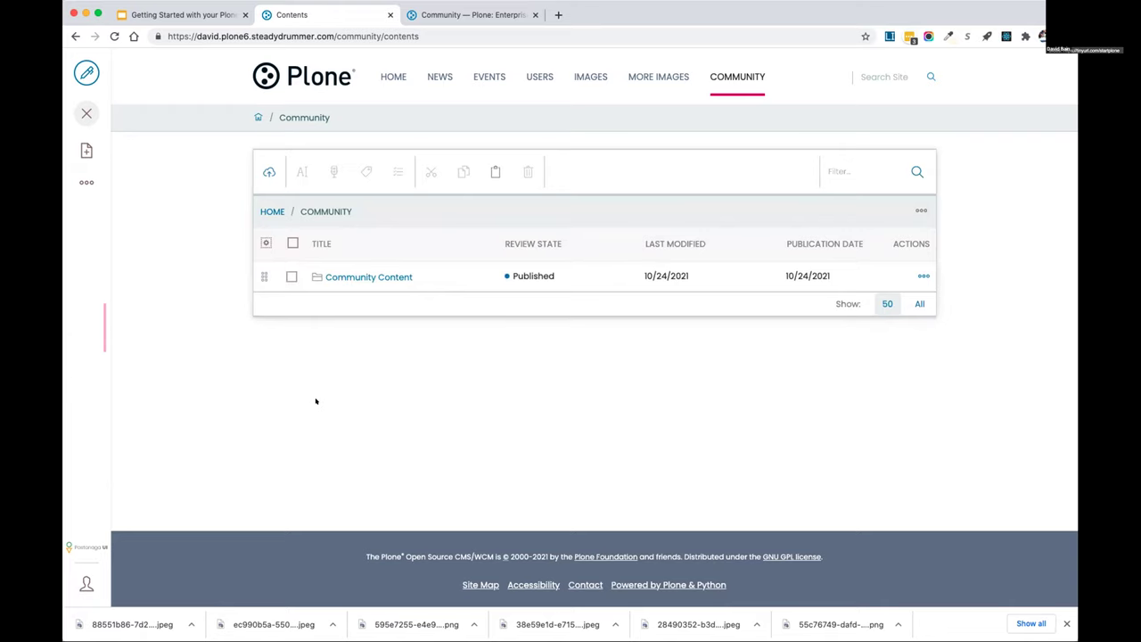
click(86, 72)
click(426, 327)
- Insert a Listing block below the last paragraph with a Location criterion
click(462, 335)
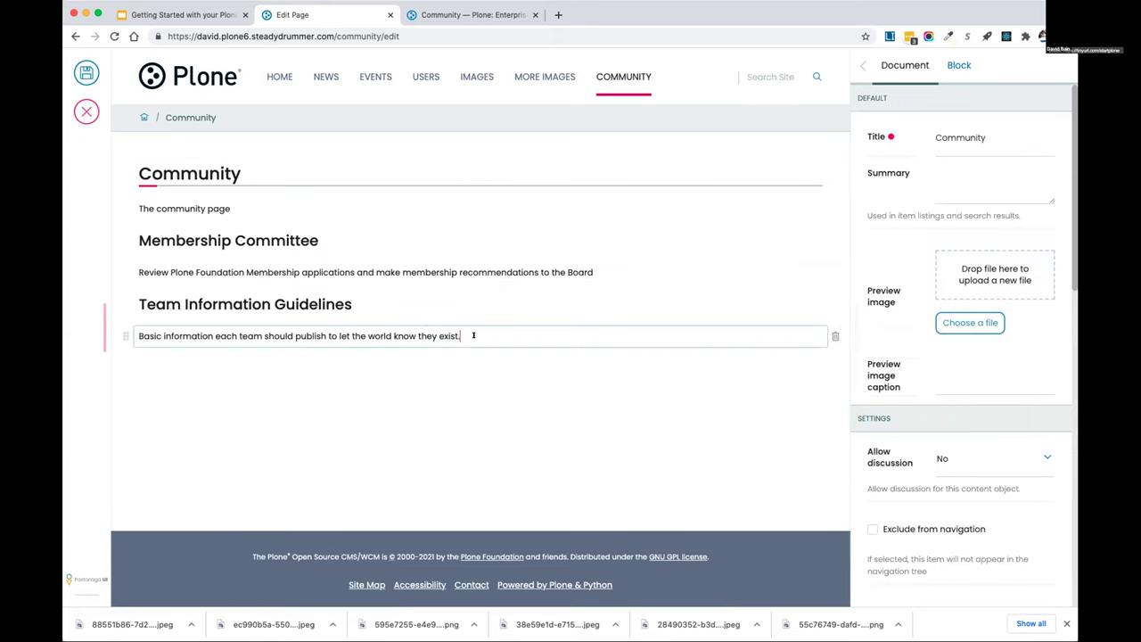
key(Return)
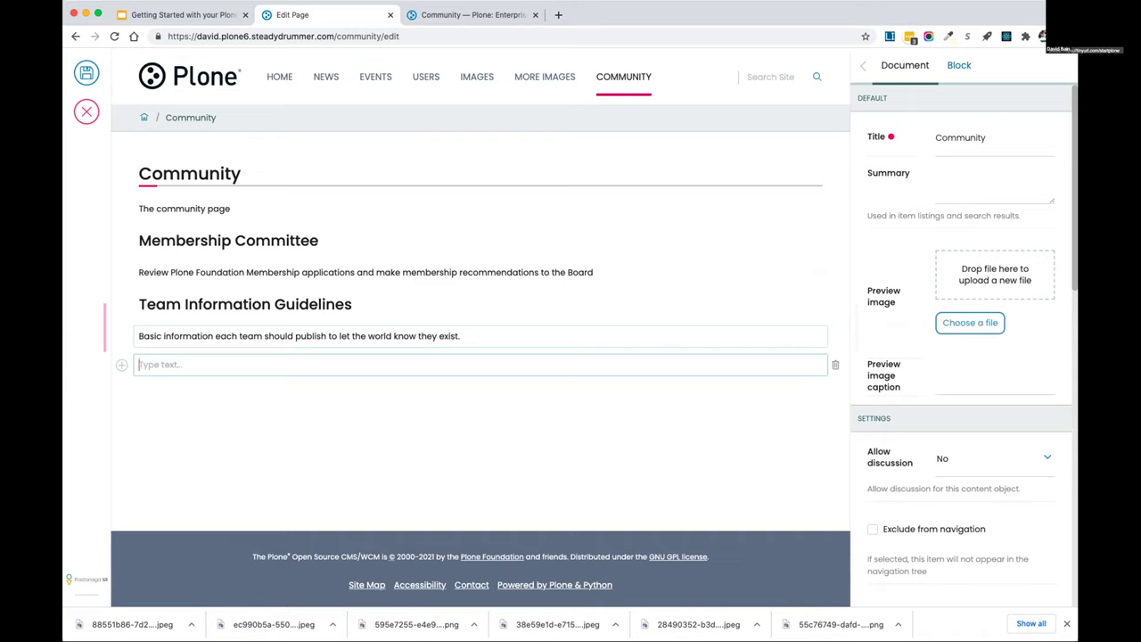
click(121, 363)
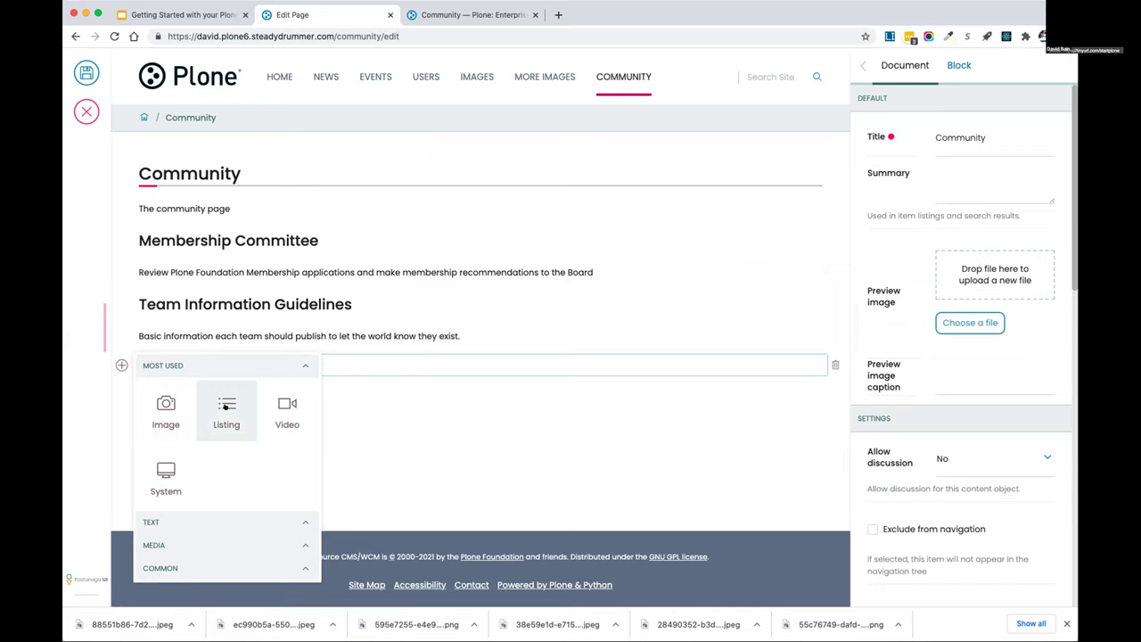
click(226, 407)
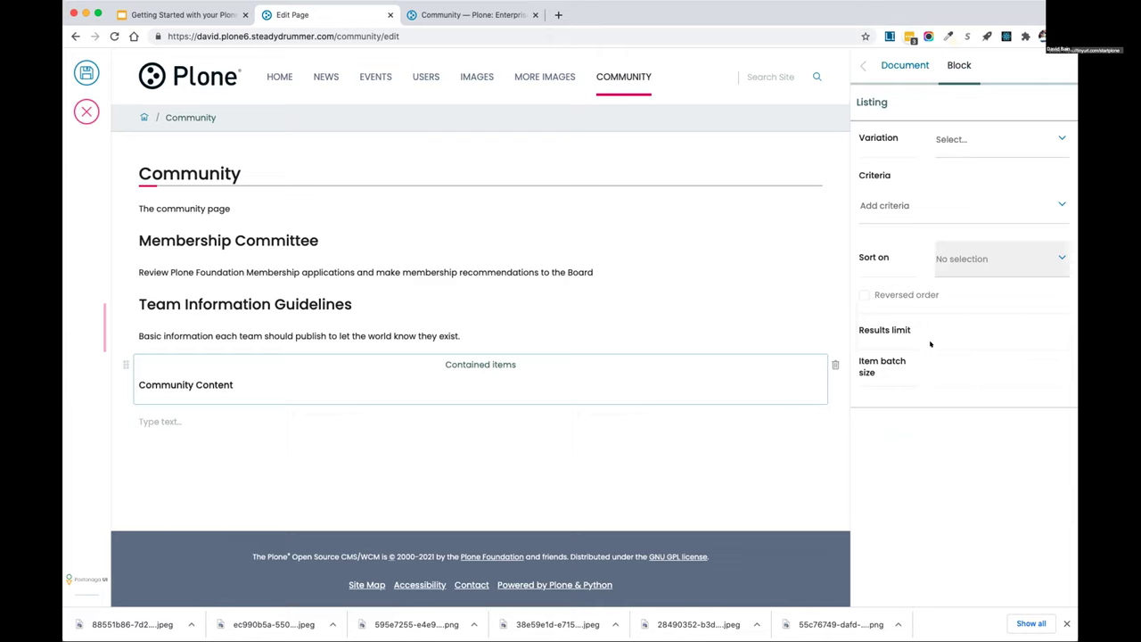
click(956, 201)
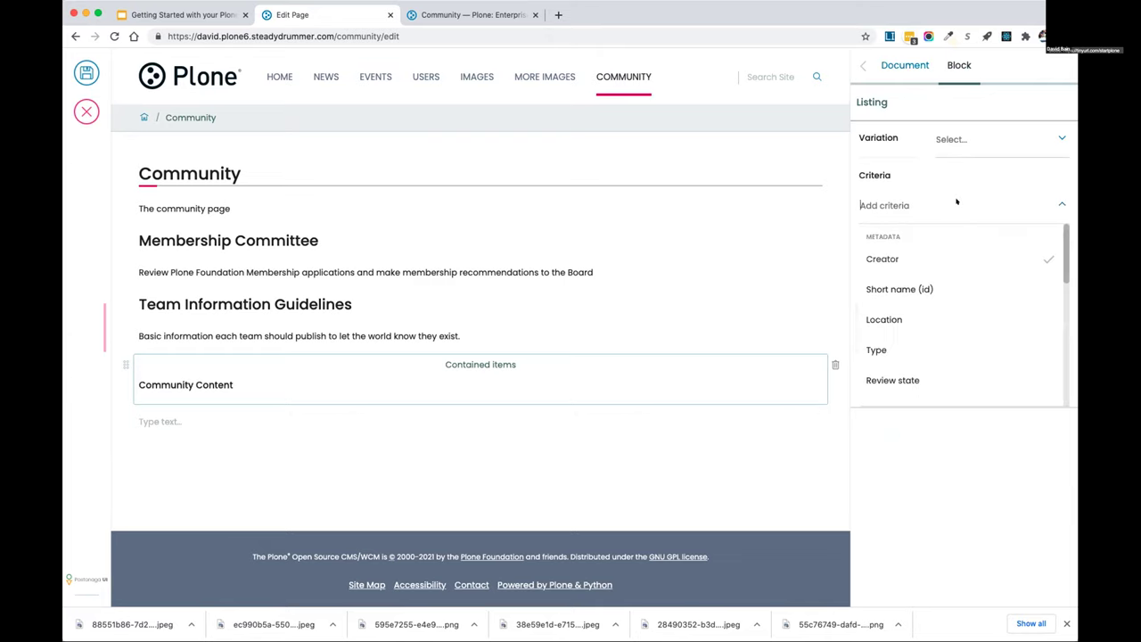
click(881, 318)
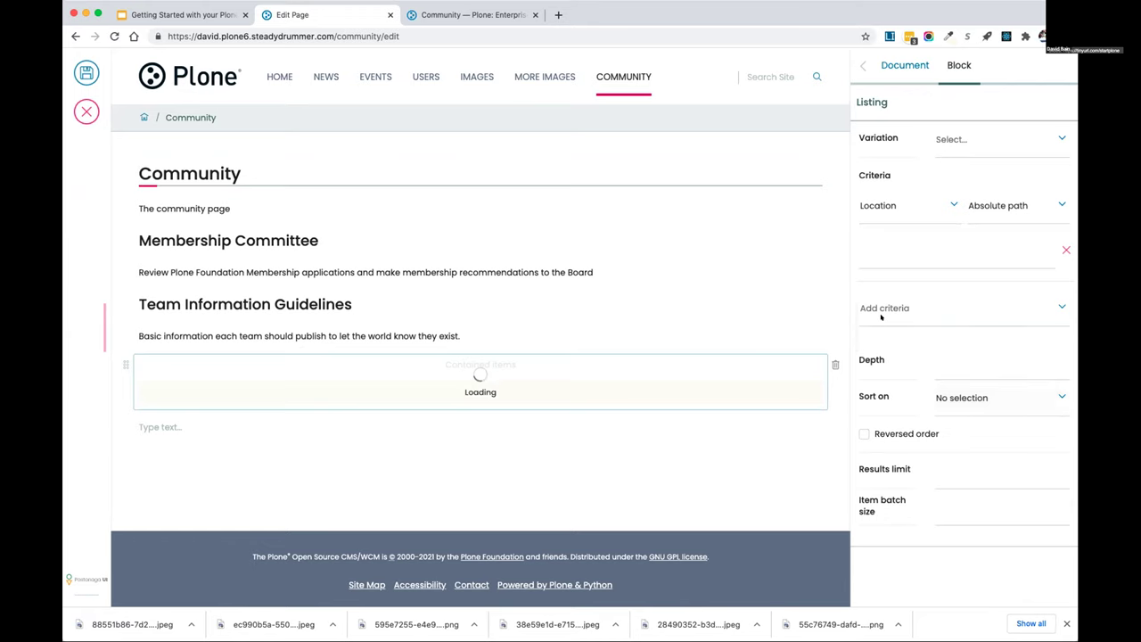
- Switch the location criterion to a navigation path and enter 'community'
click(908, 247)
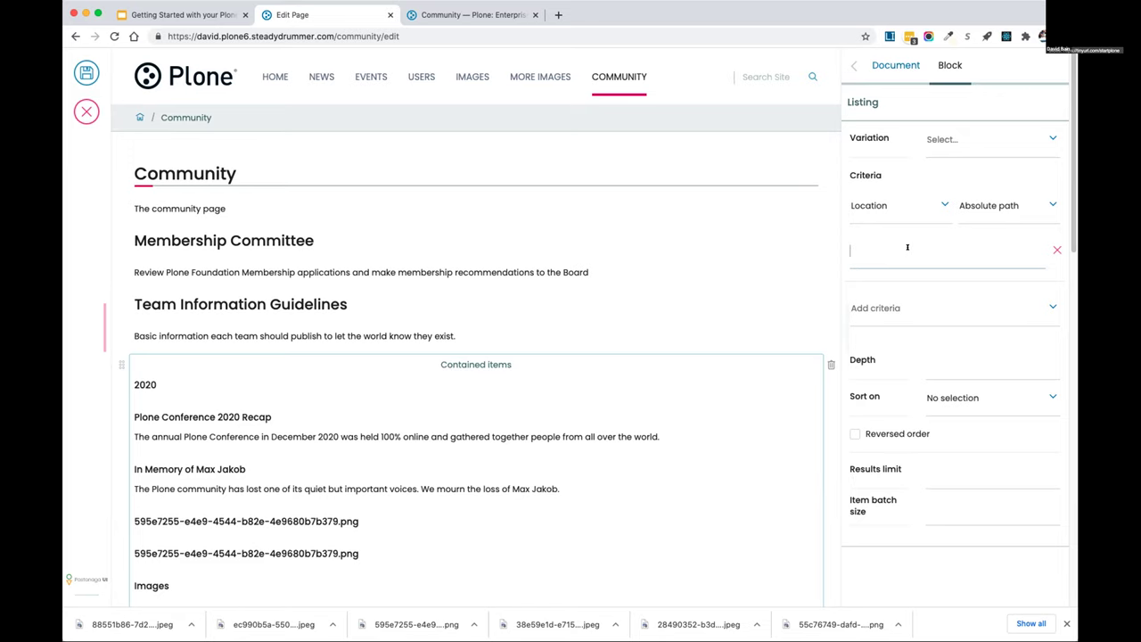
text(community)
click(1037, 203)
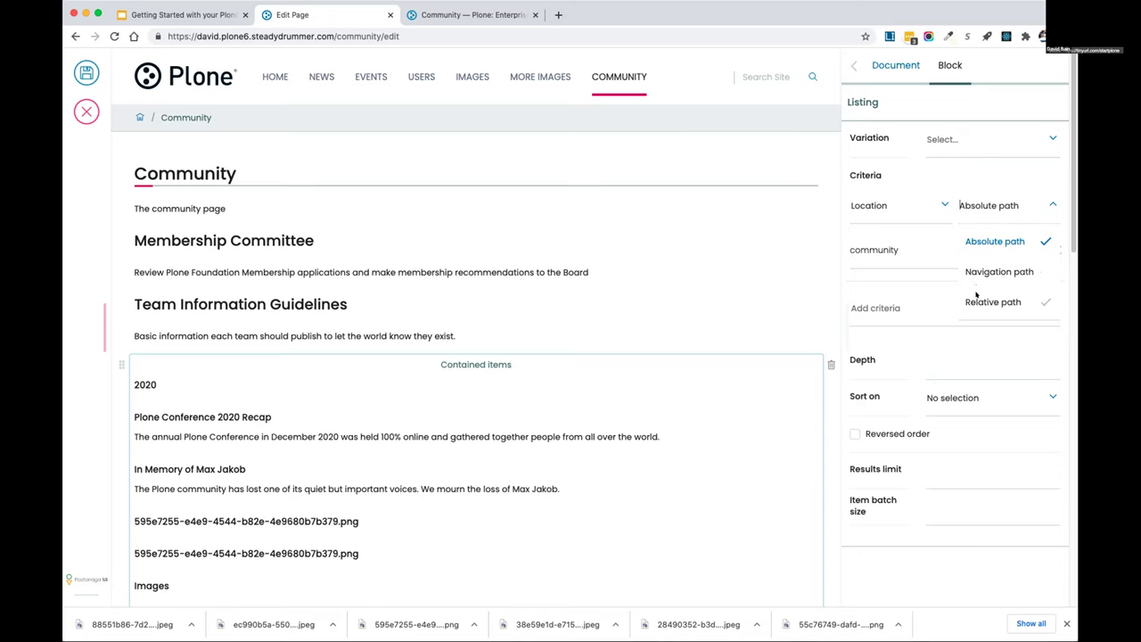
click(977, 272)
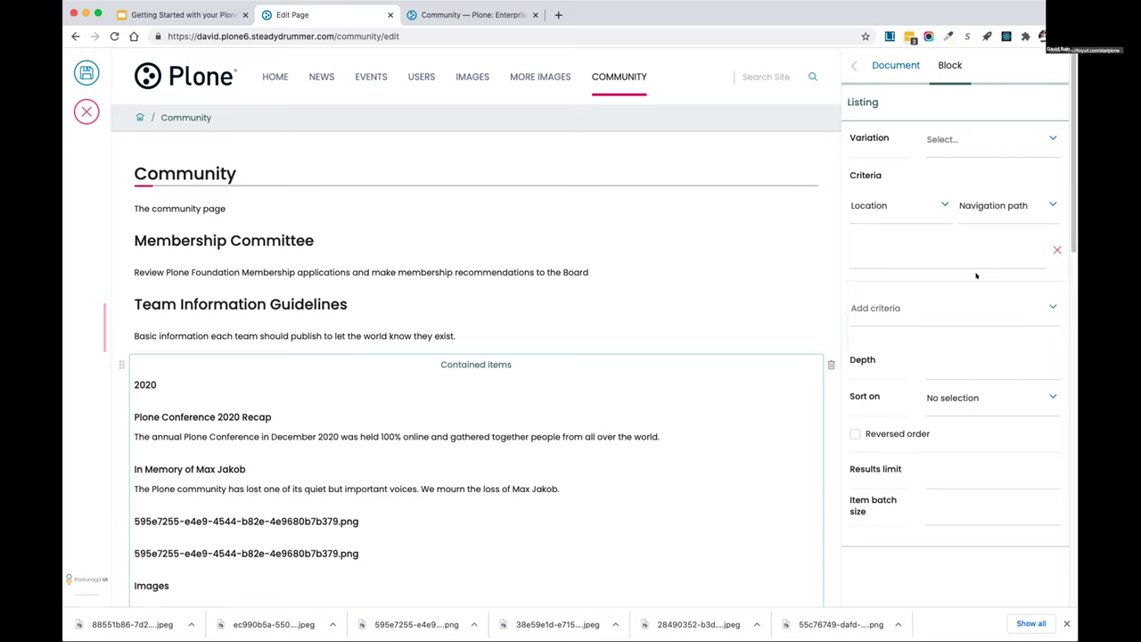
click(948, 248)
text(community)
key(Tab)
scroll(230, 450, down, 3)
scroll(230, 450, down, 3)
scroll(230, 450, up, 8)
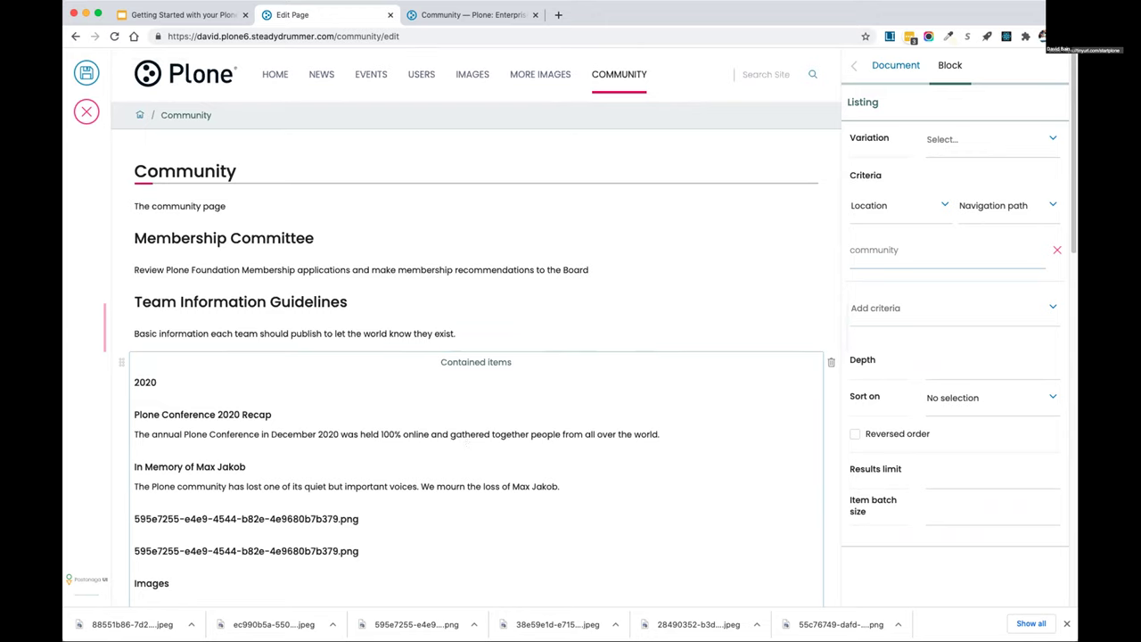
- Set the navigation path to '/community/community-content' and save the page
click(911, 307)
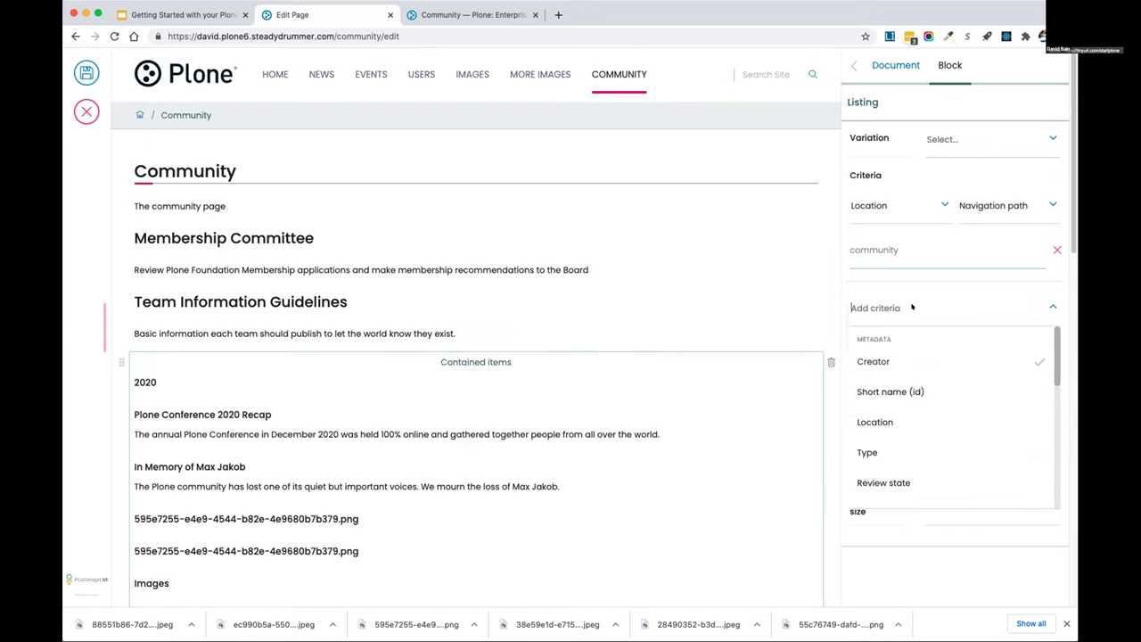
click(911, 307)
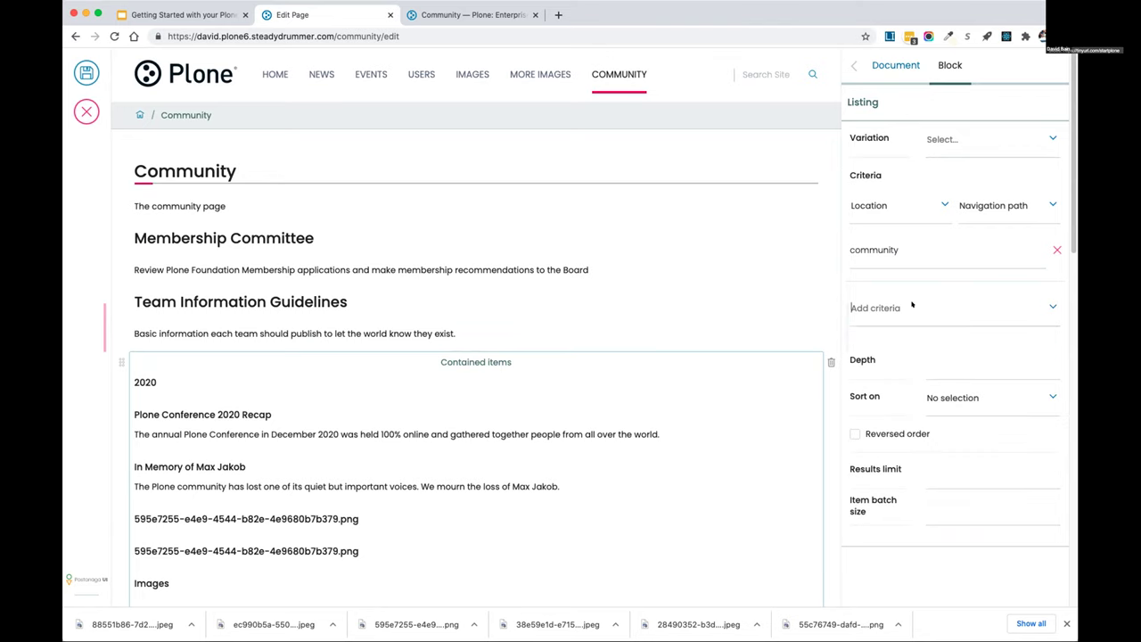
click(948, 256)
text(/community)
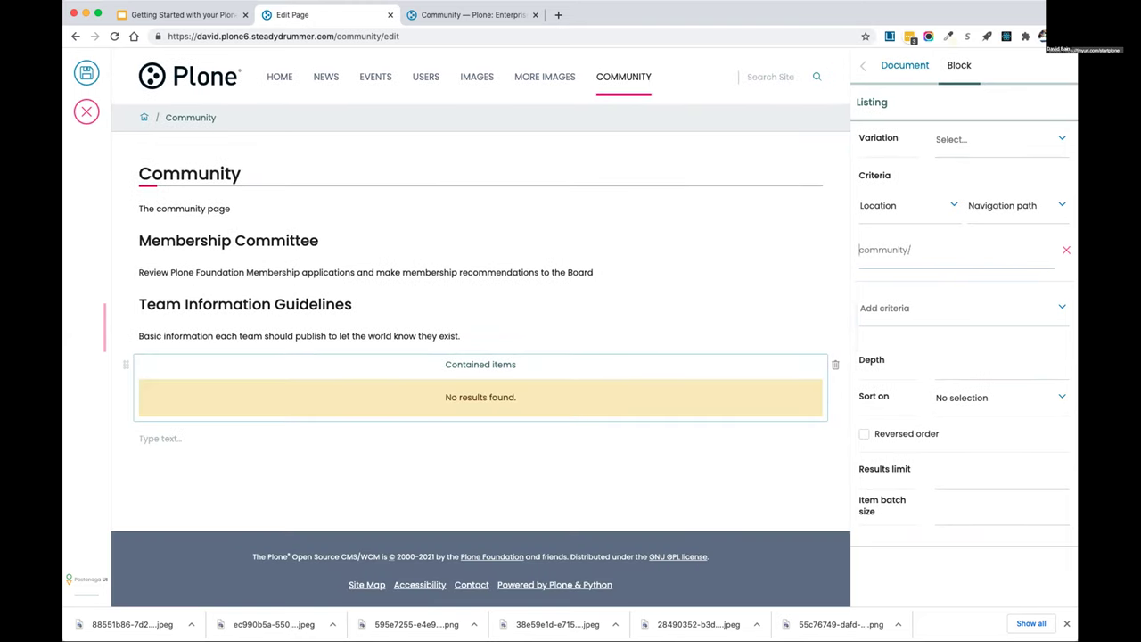
text(/)
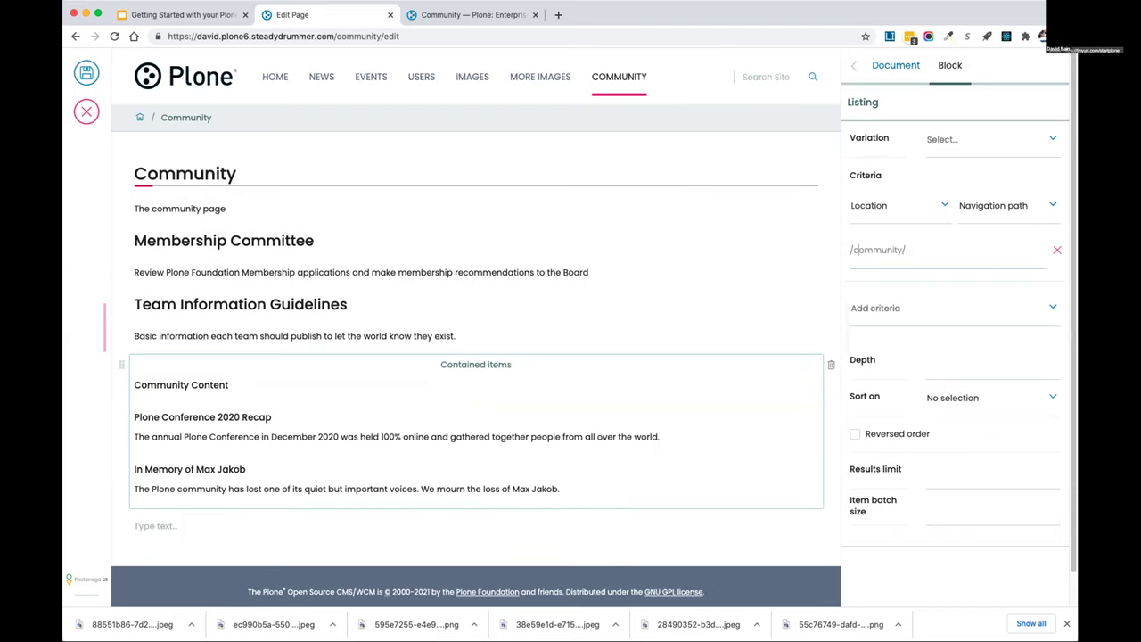
text(community-)
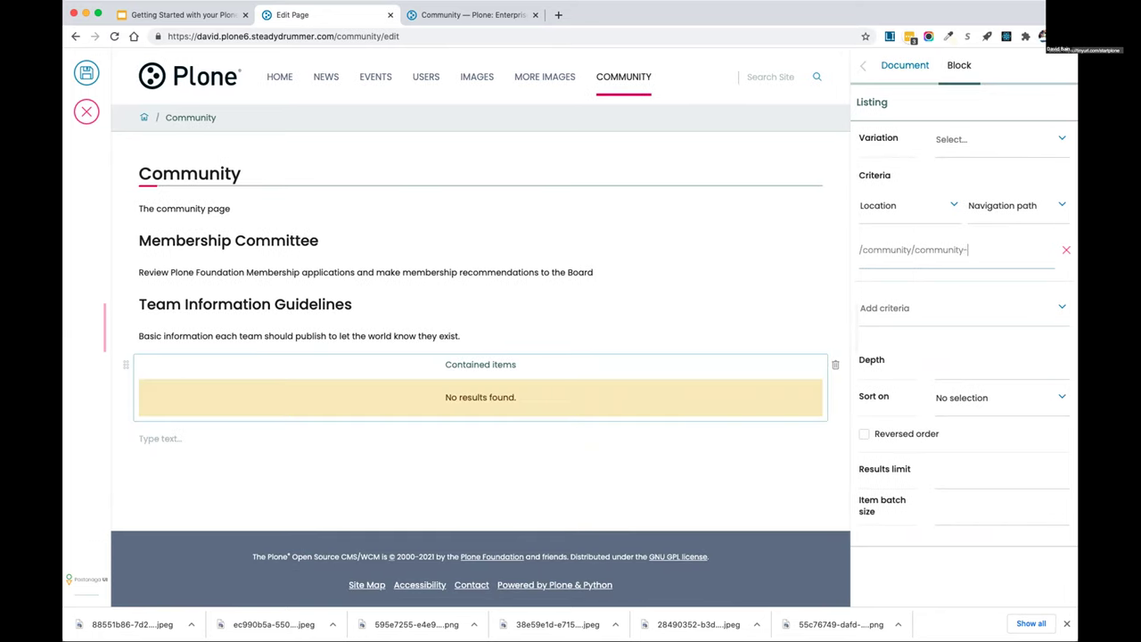
text(content)
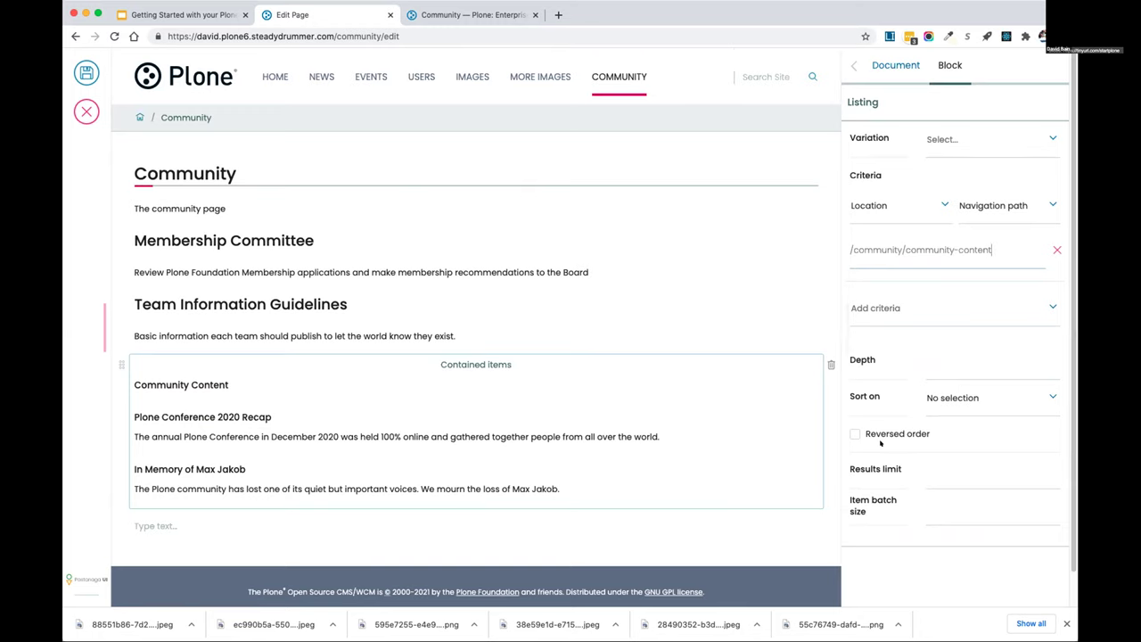
scroll(880, 443, down, 1)
scroll(940, 413, up, 1)
scroll(941, 449, down, 1)
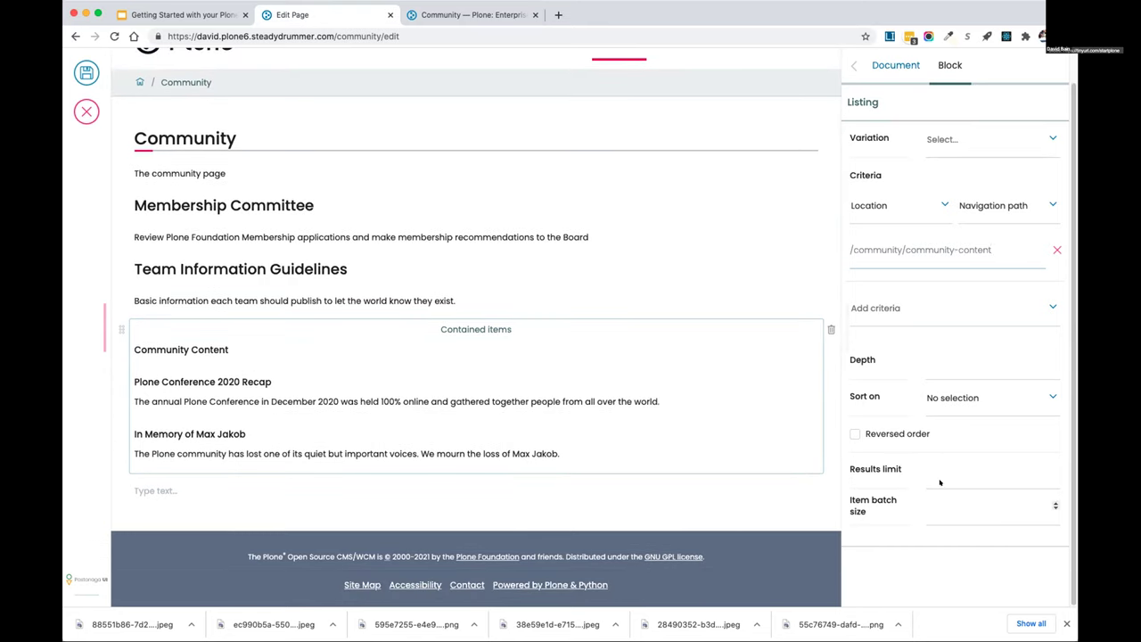
click(88, 74)
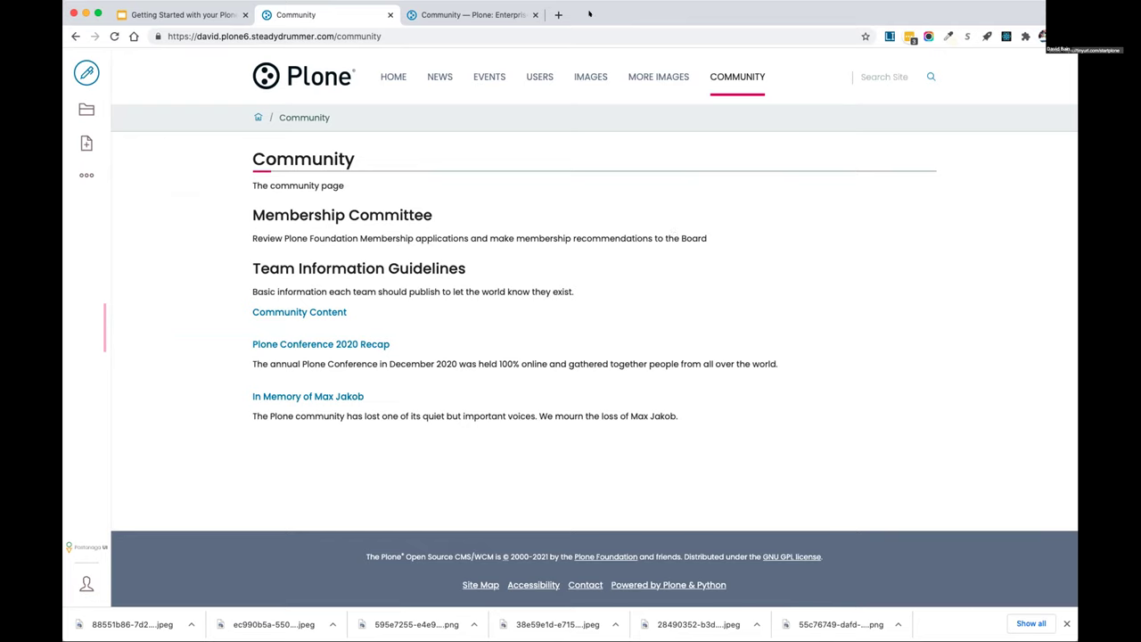
- Go from the Community page to the Images section with its three image files, then expand its options
click(180, 16)
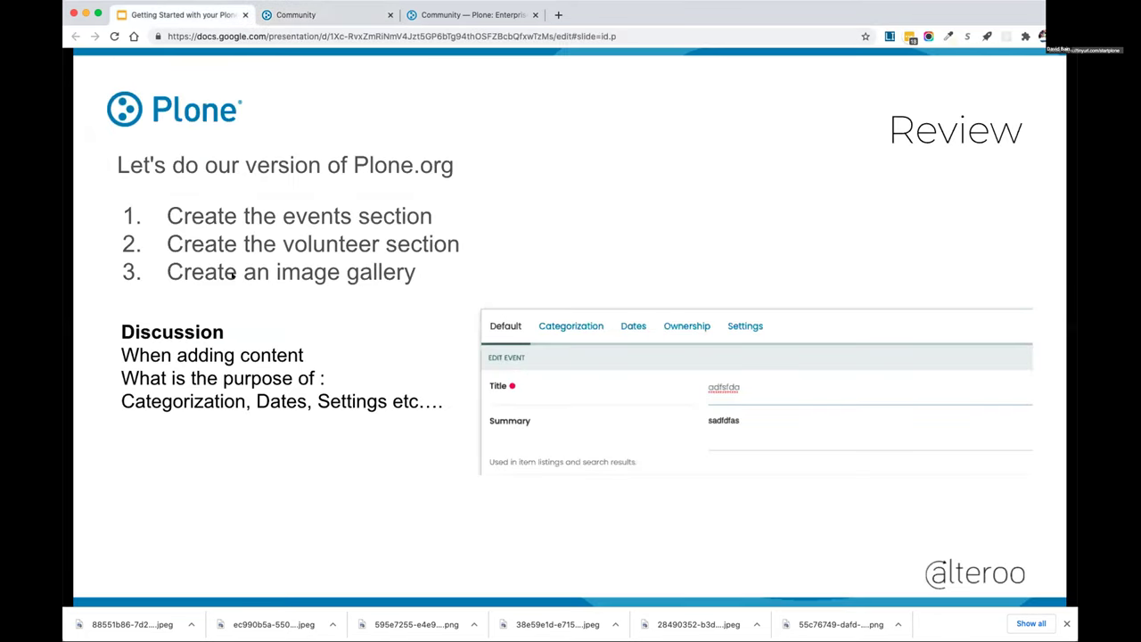
click(311, 8)
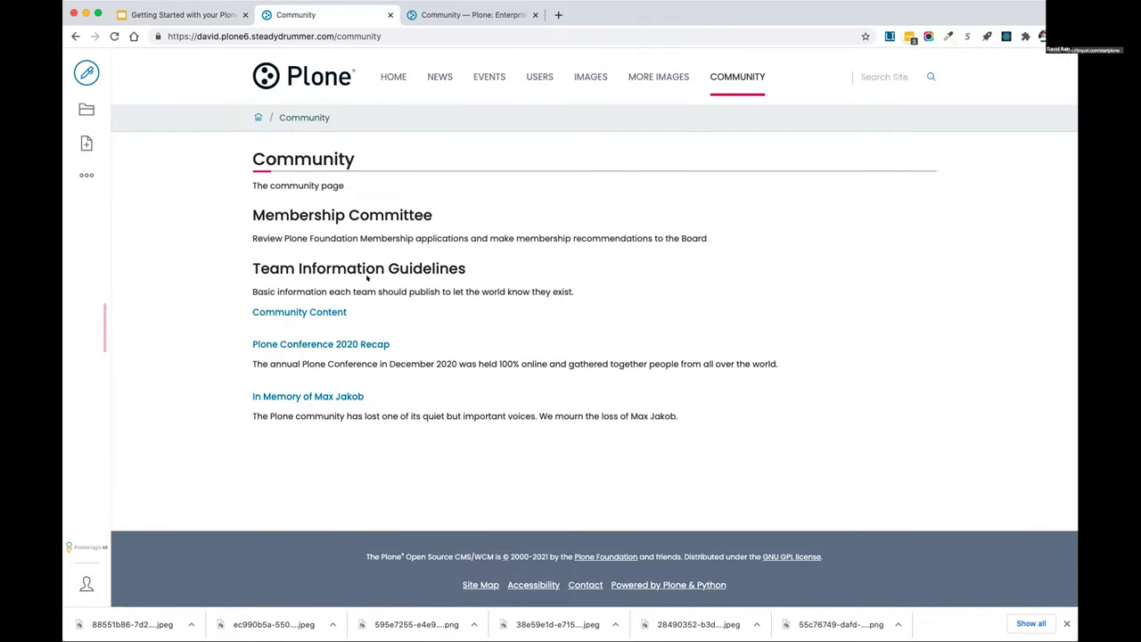
click(590, 76)
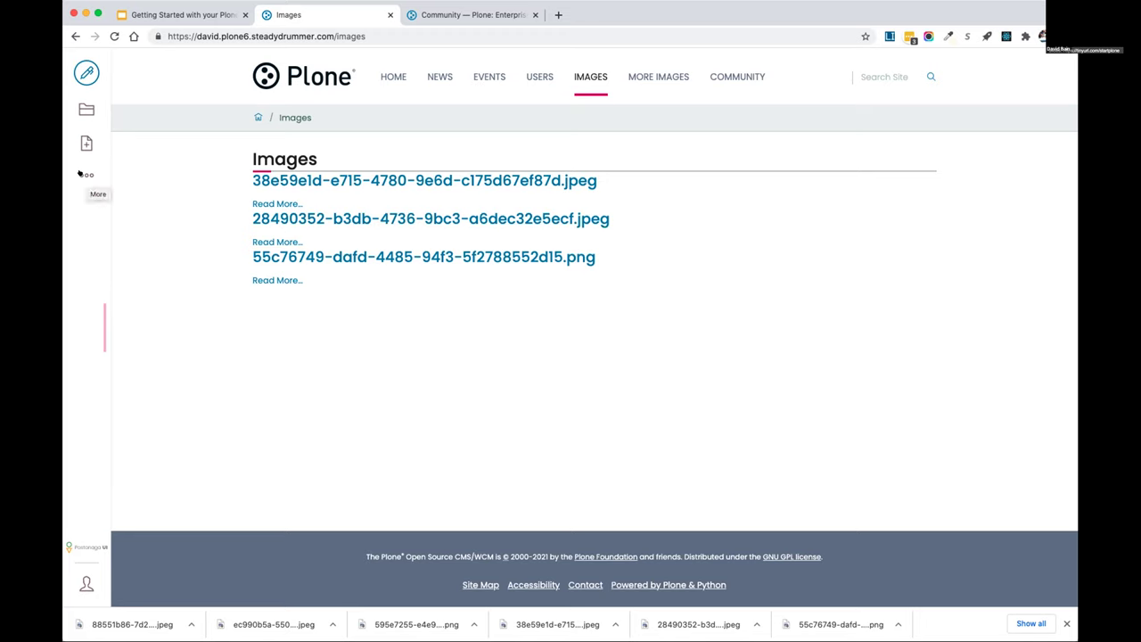
click(82, 174)
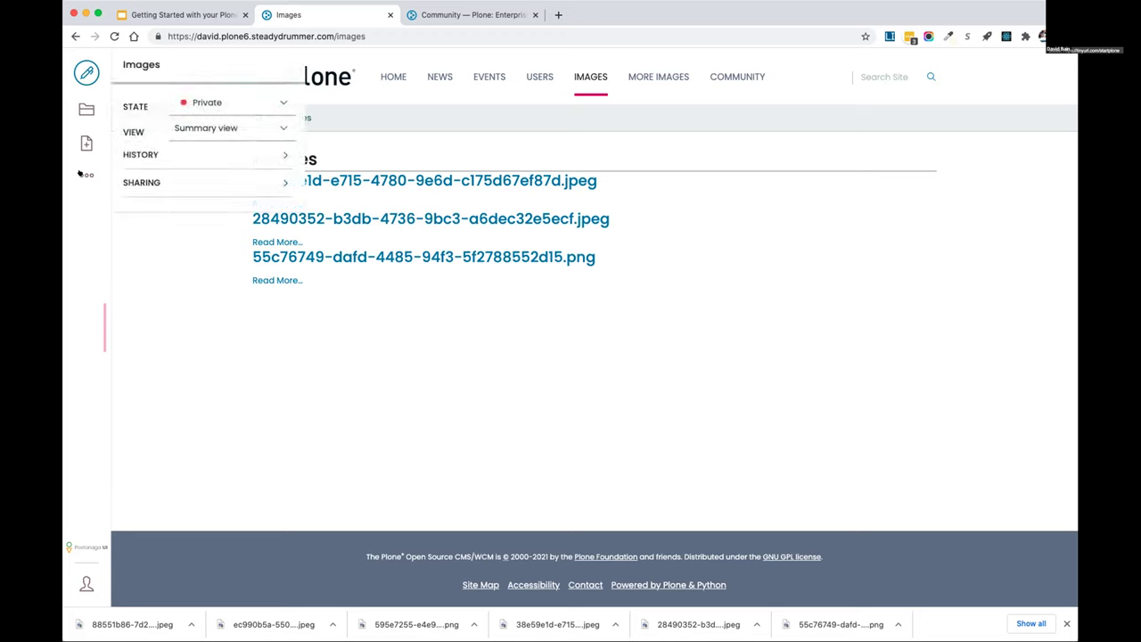
- Add a new page titled 'Our Images' inside the Images folder
click(82, 148)
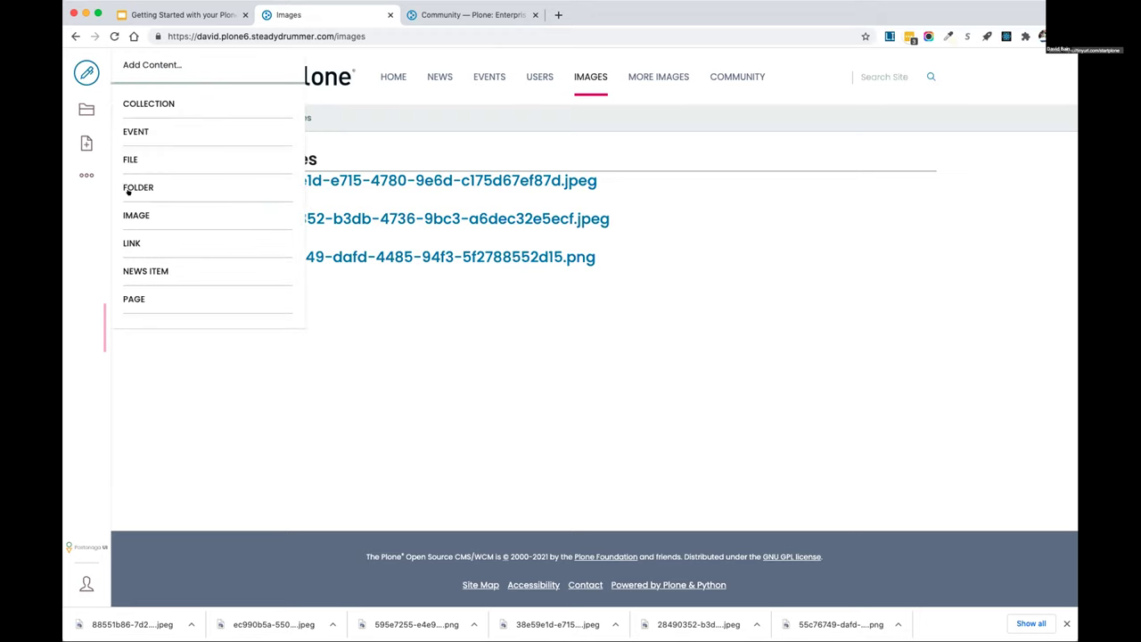
click(136, 299)
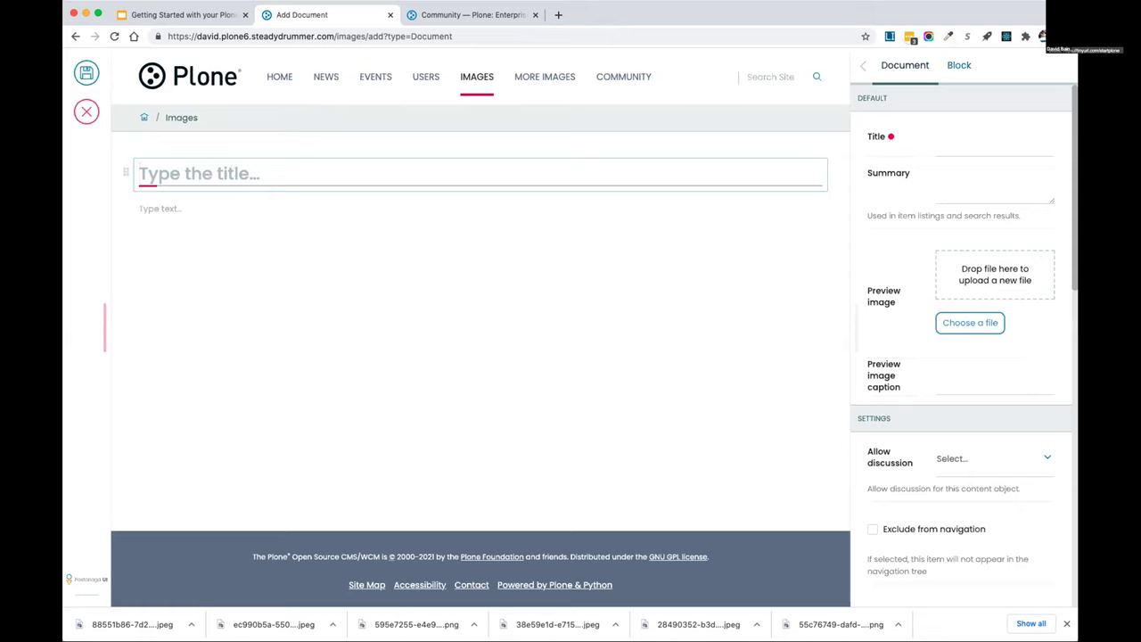
text(Our Images)
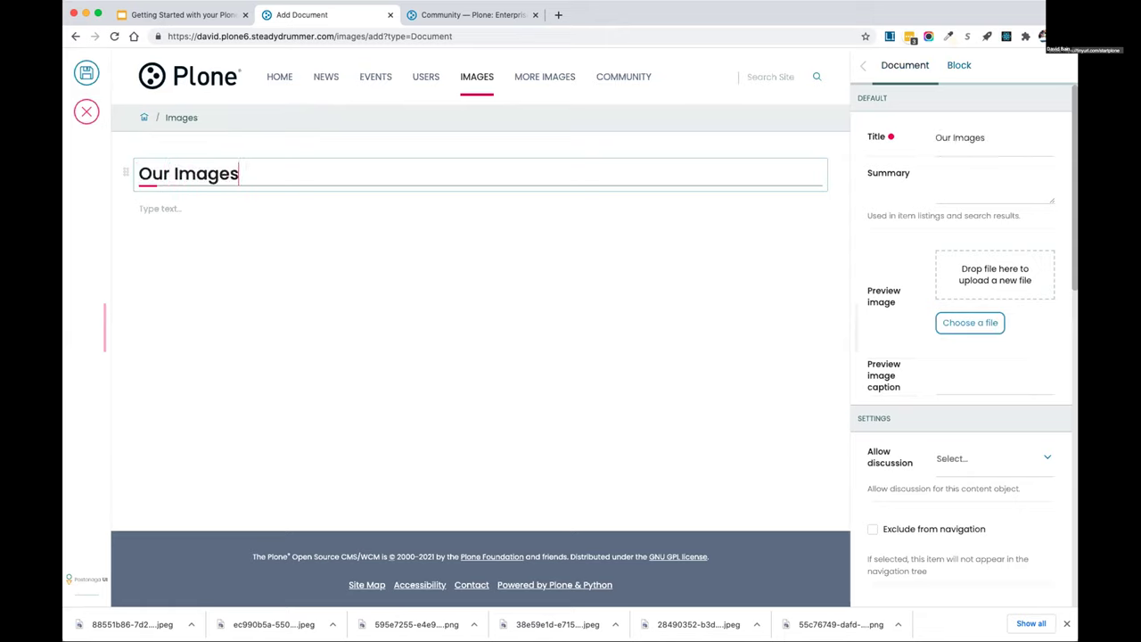
key(Return)
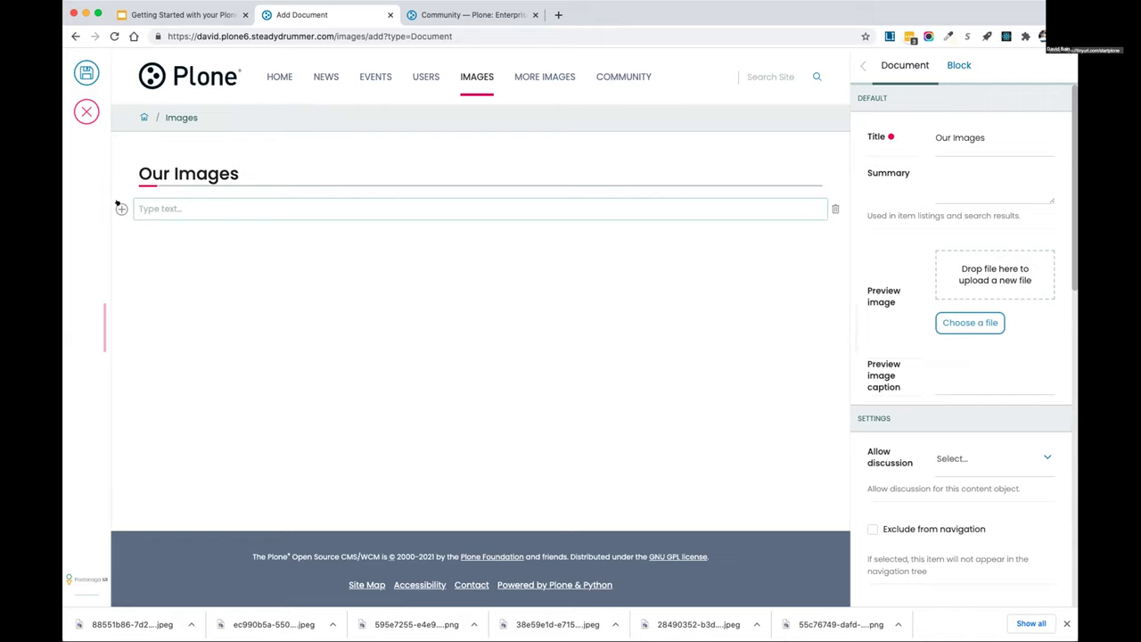
- Insert a Listing block filtered by the criterion Type = Image
click(120, 208)
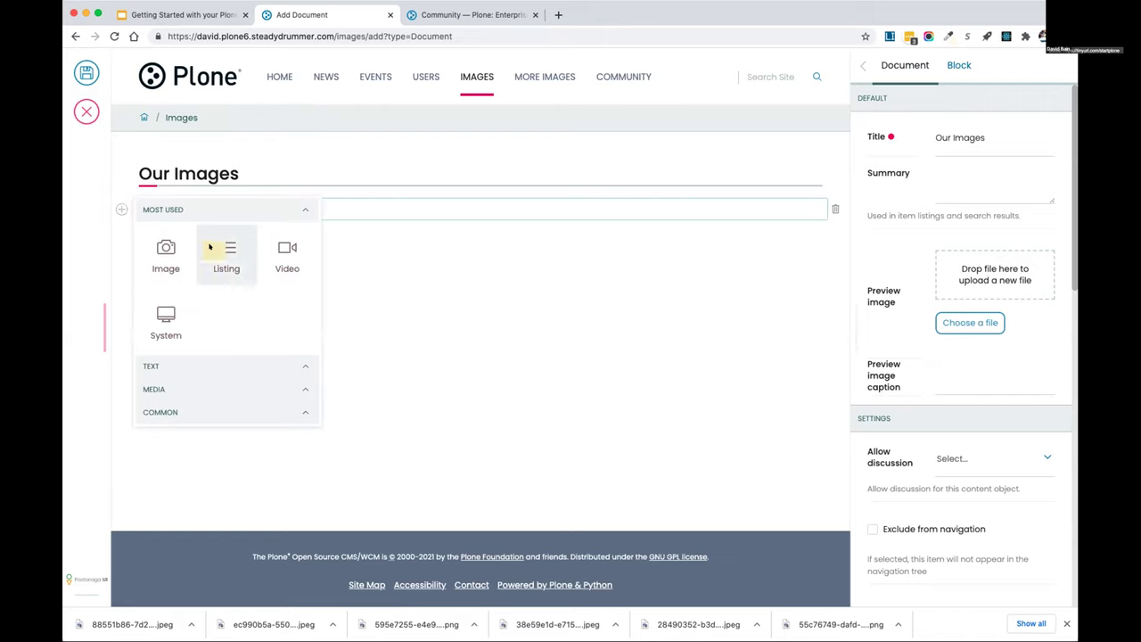
click(210, 246)
click(892, 205)
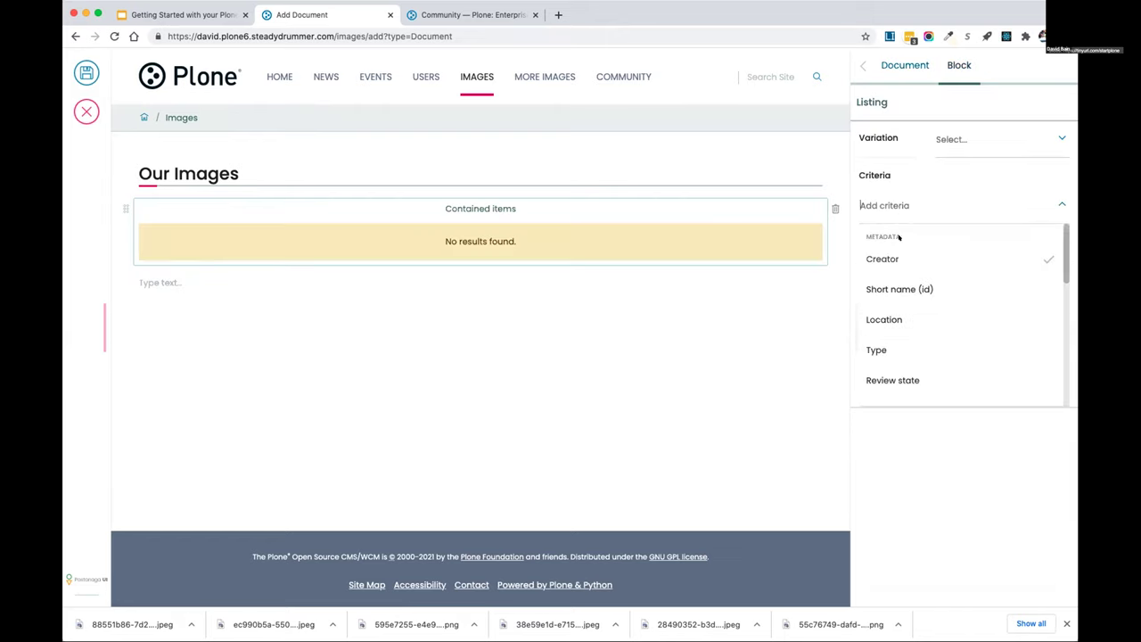
click(879, 349)
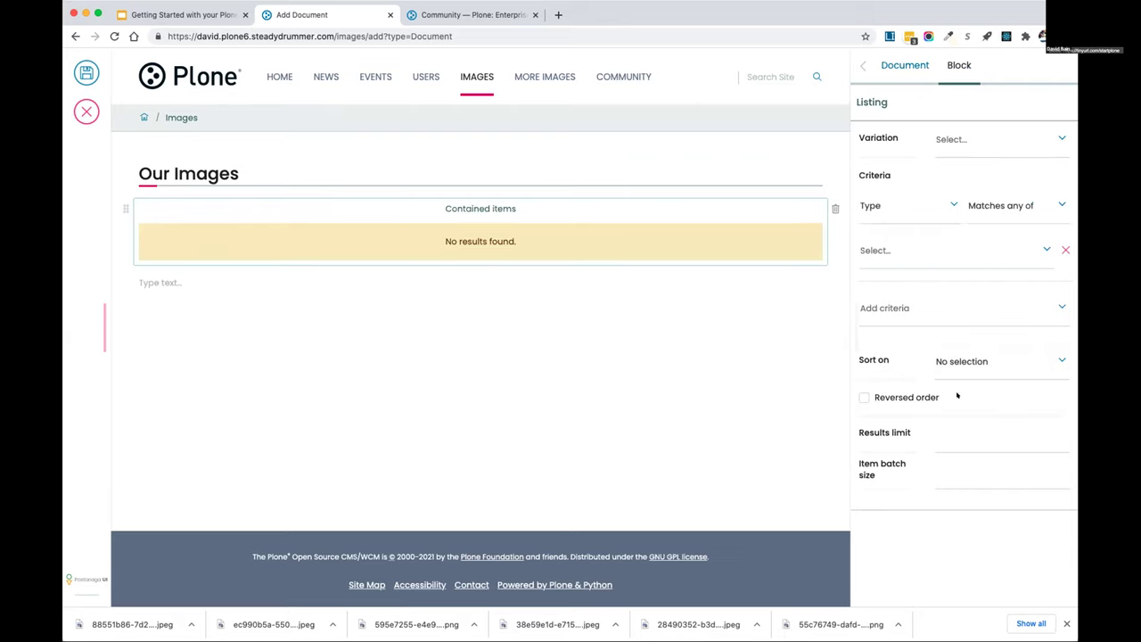
click(899, 249)
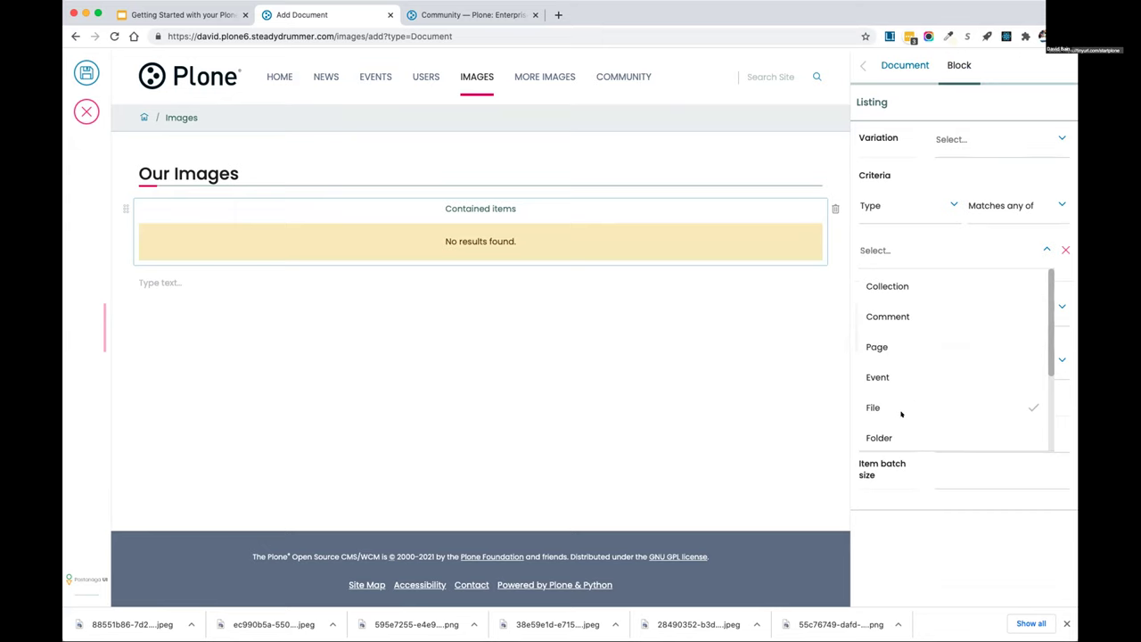
scroll(901, 413, down, 2)
click(883, 370)
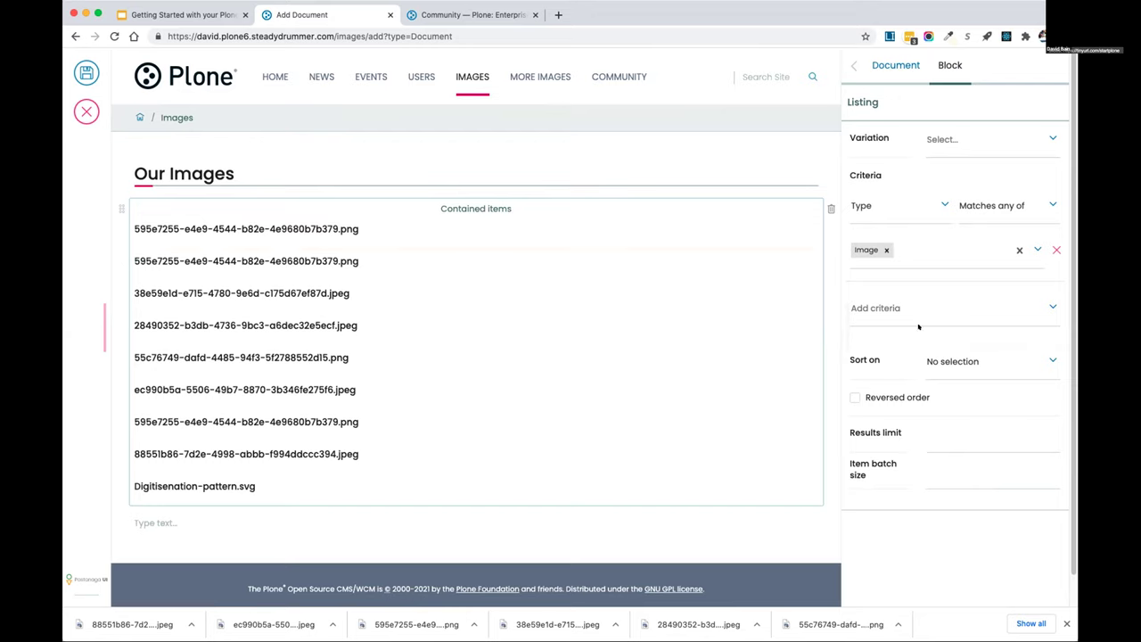
- Set the listing variation to Image gallery and save the Our Images page
click(941, 140)
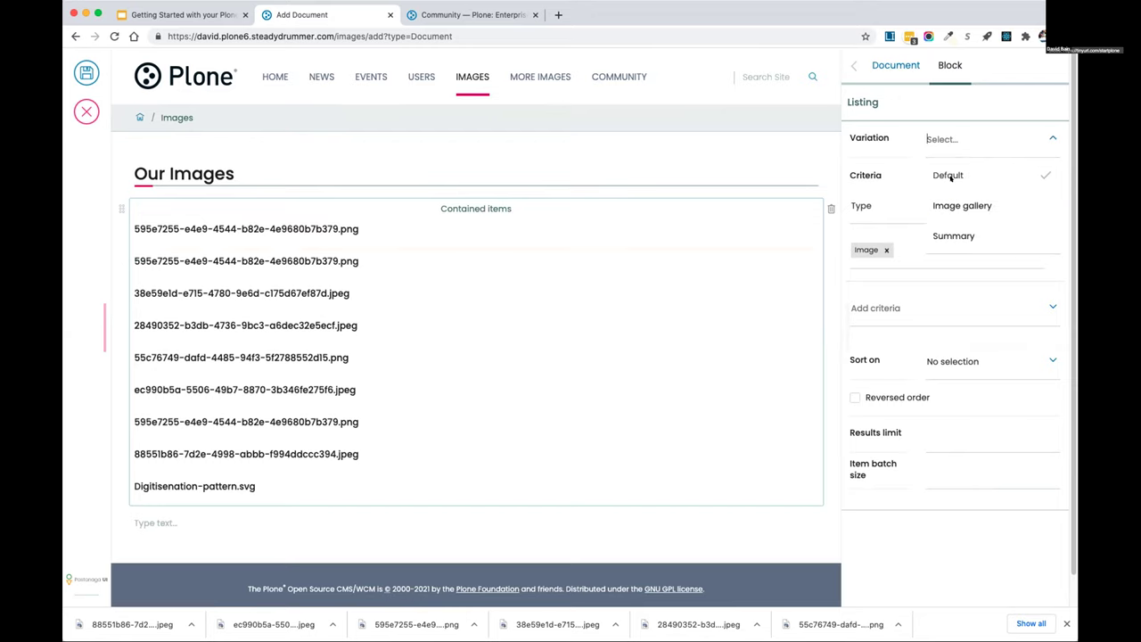
click(952, 207)
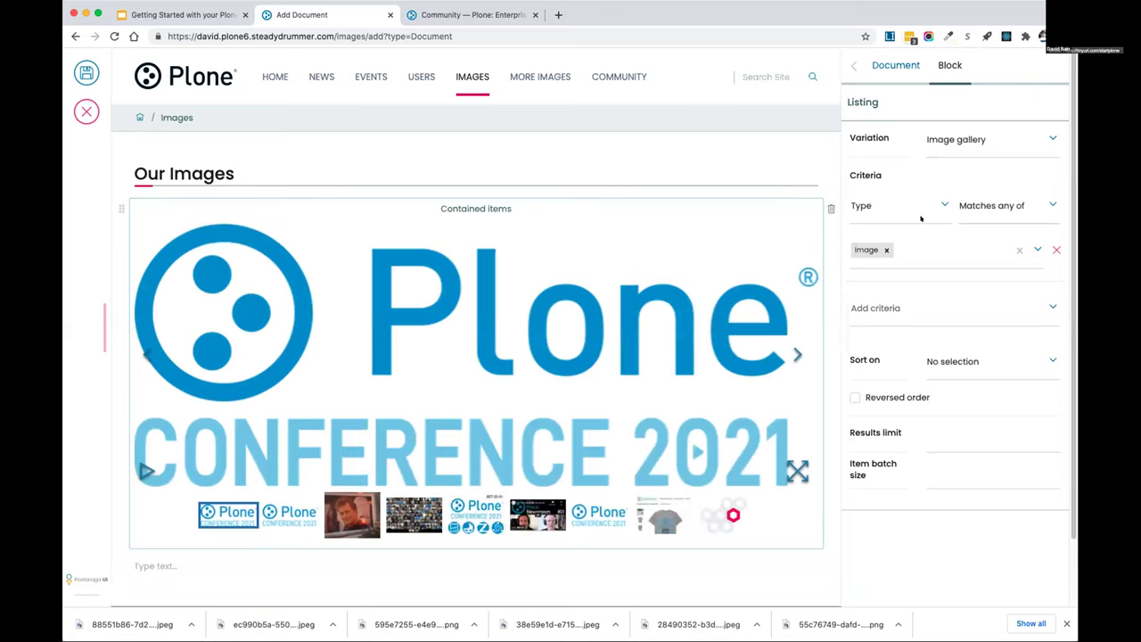
scroll(242, 315, down, 2)
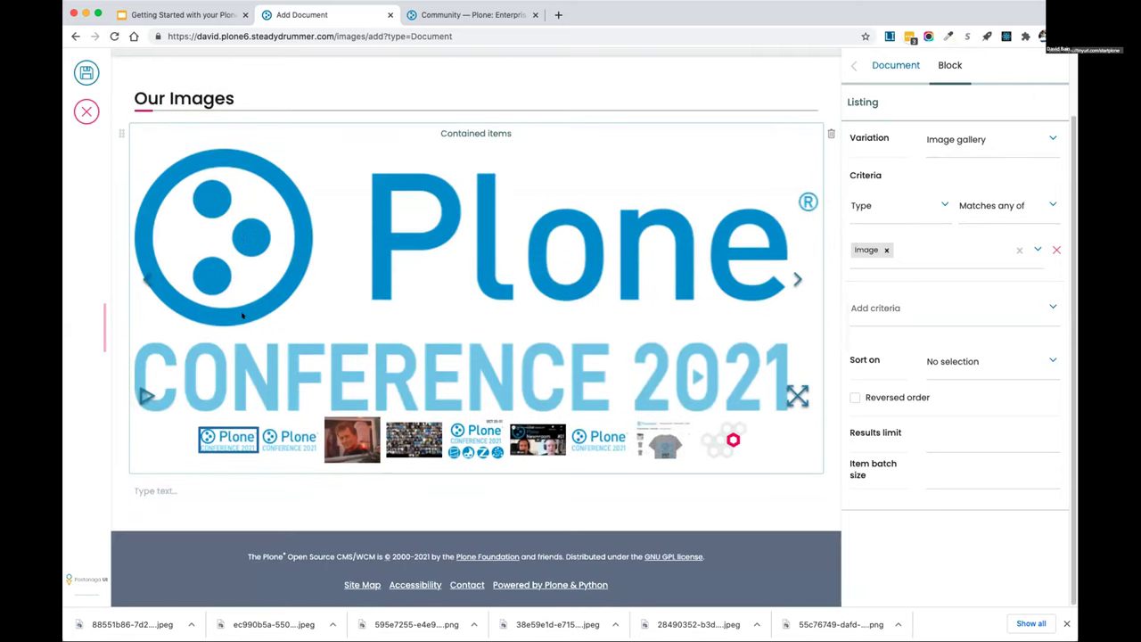
scroll(242, 314, up, 2)
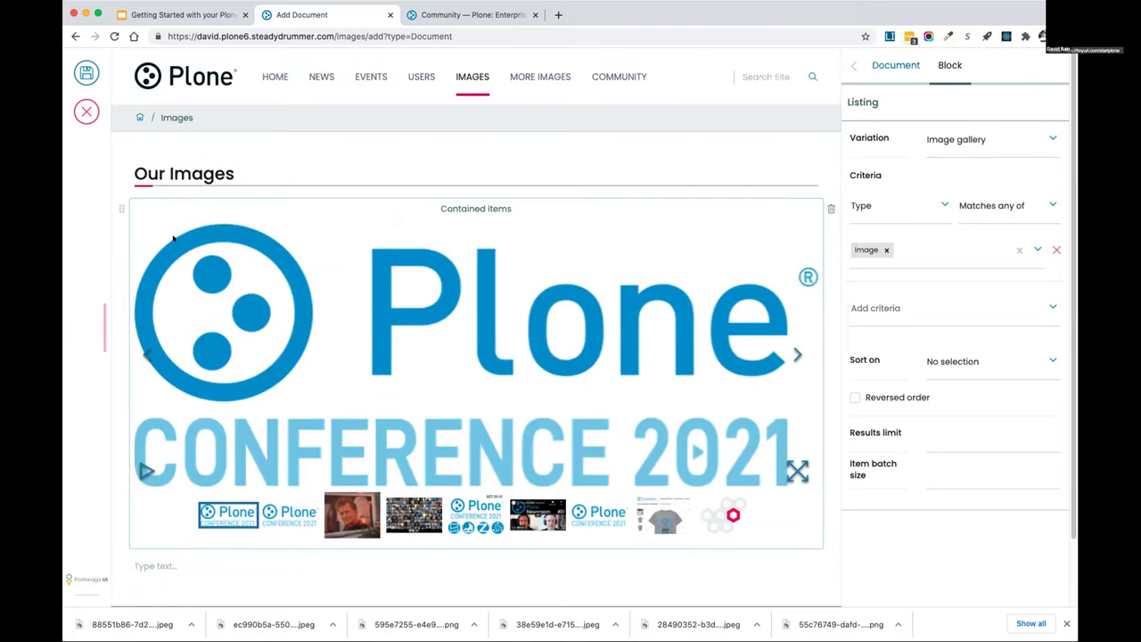
click(86, 70)
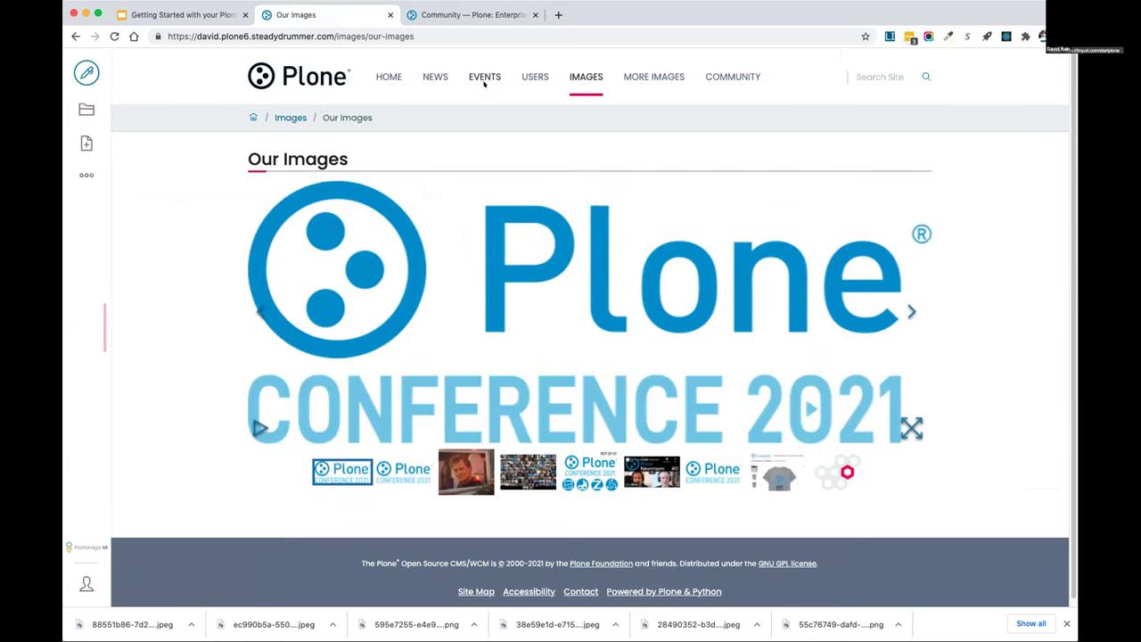
- Open the More images folder contents and select two of its image files
click(657, 76)
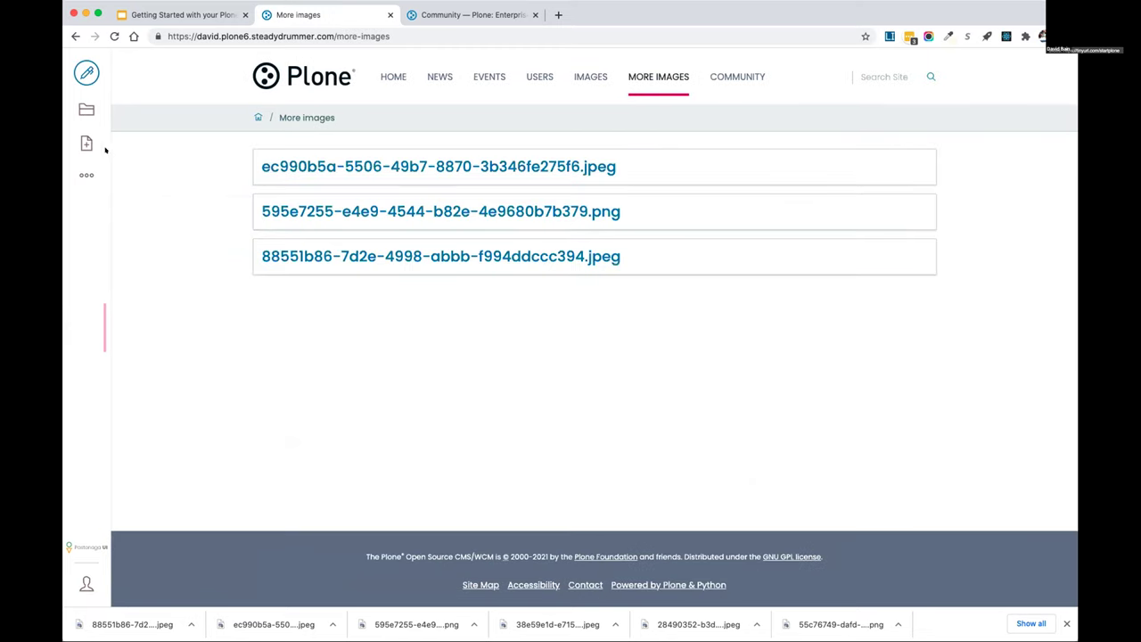
click(87, 110)
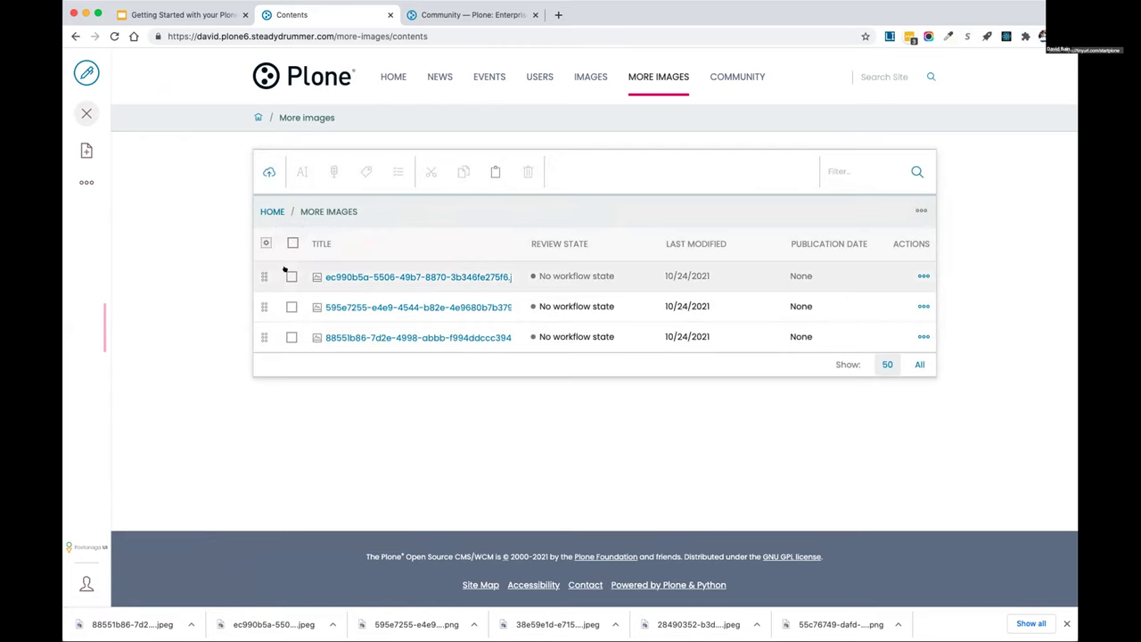
click(291, 276)
click(291, 306)
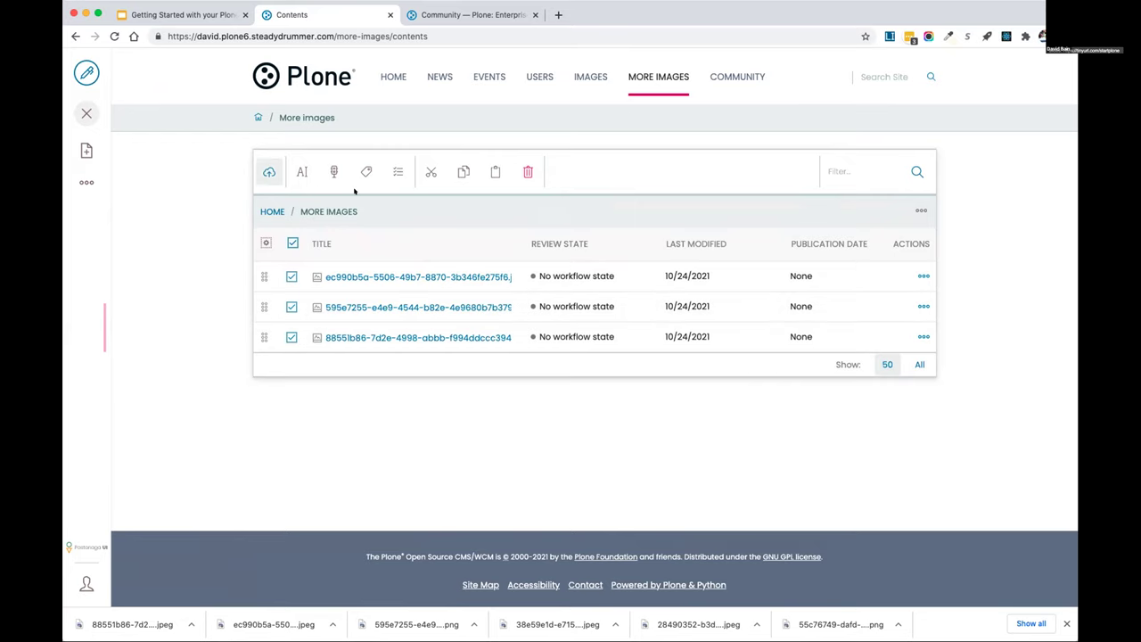
- Select all three image files in the Images folder contents and cut them
click(584, 77)
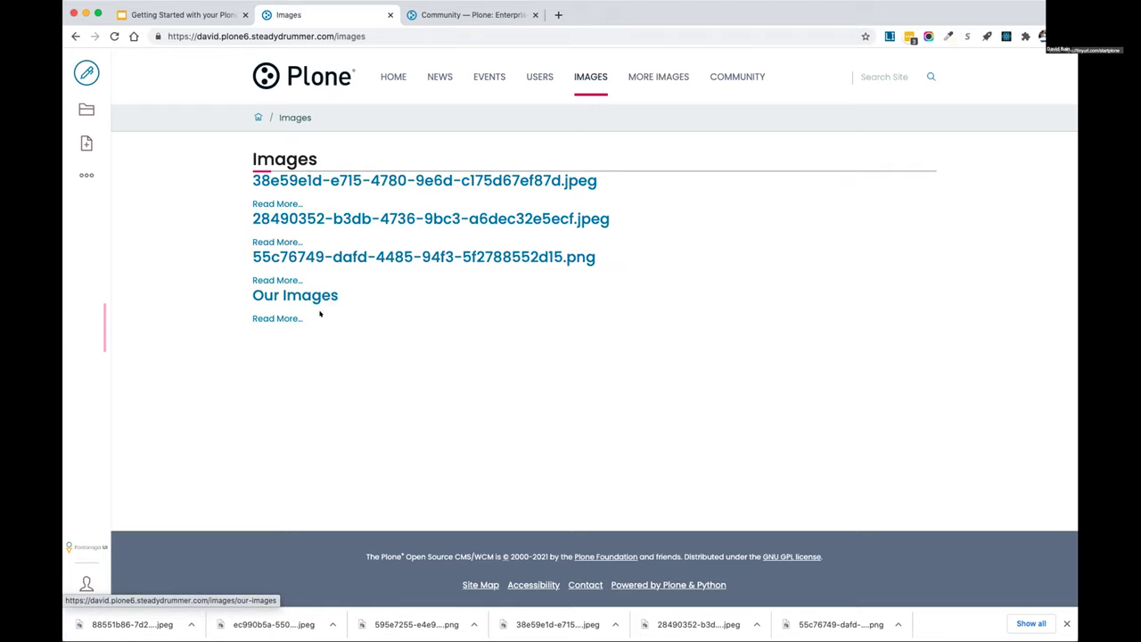
click(85, 108)
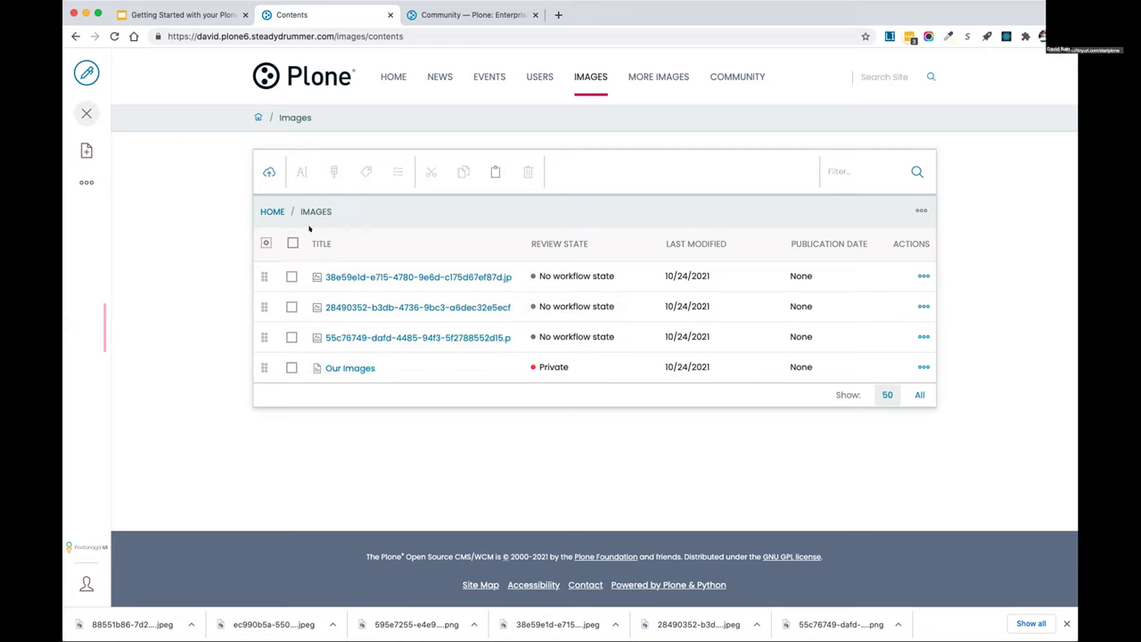
click(290, 277)
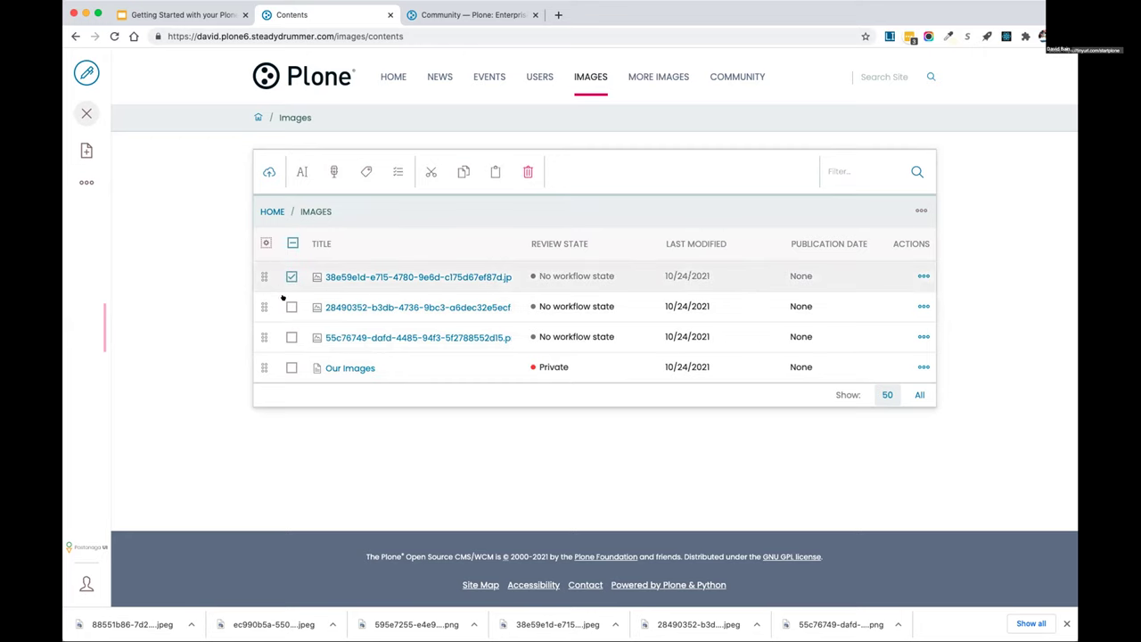
click(291, 307)
click(292, 337)
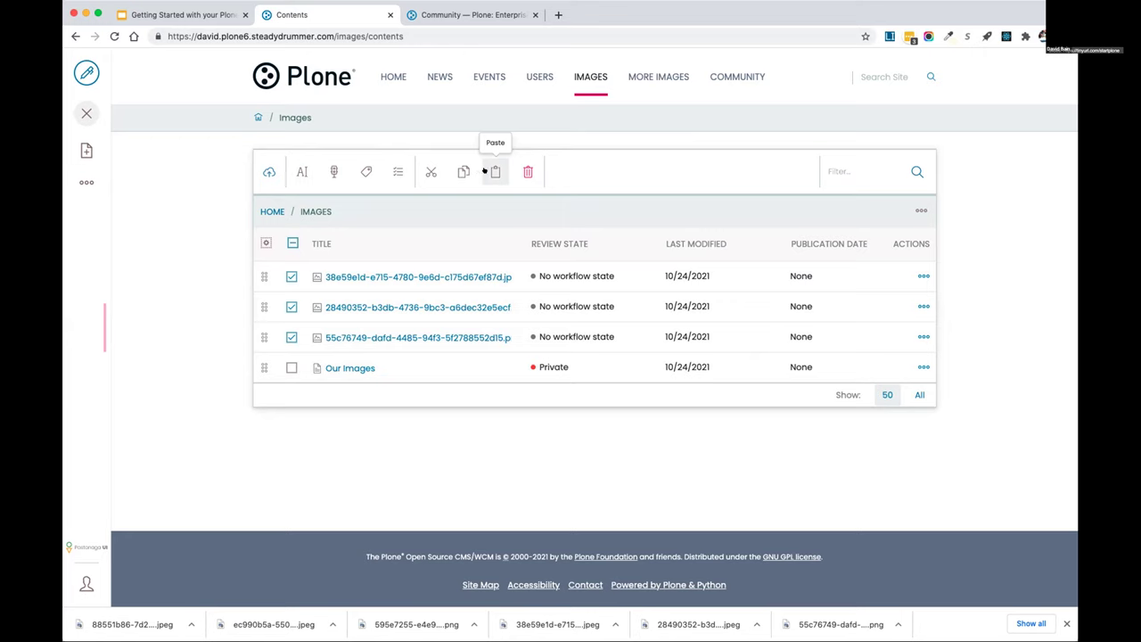
click(430, 171)
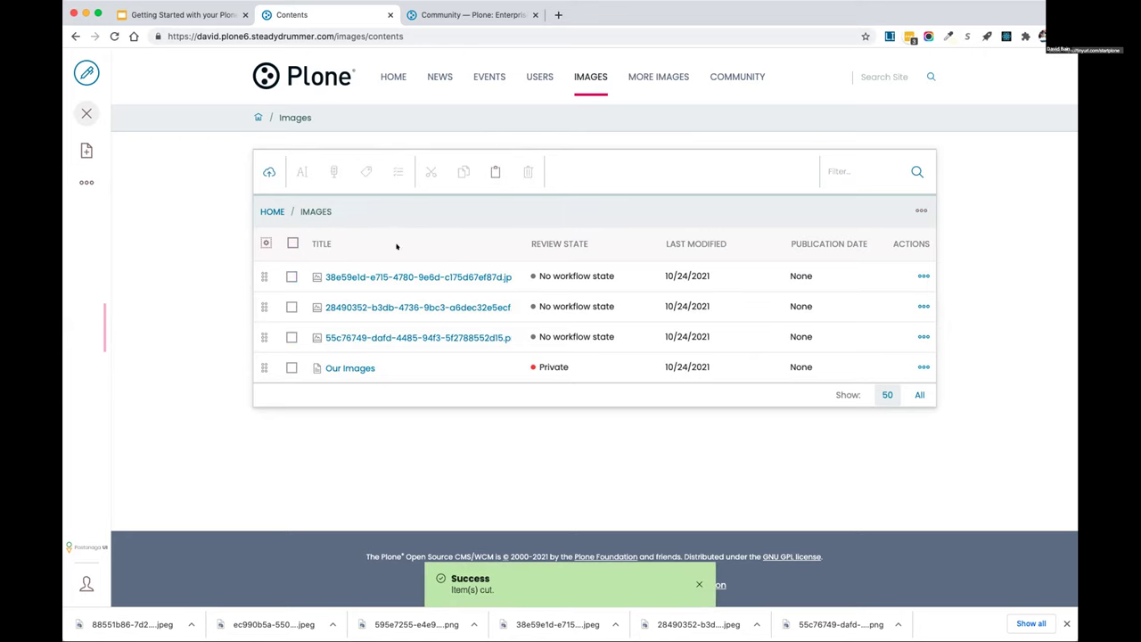
- Paste the three images into Our Images, then return to the presentation slides
click(347, 367)
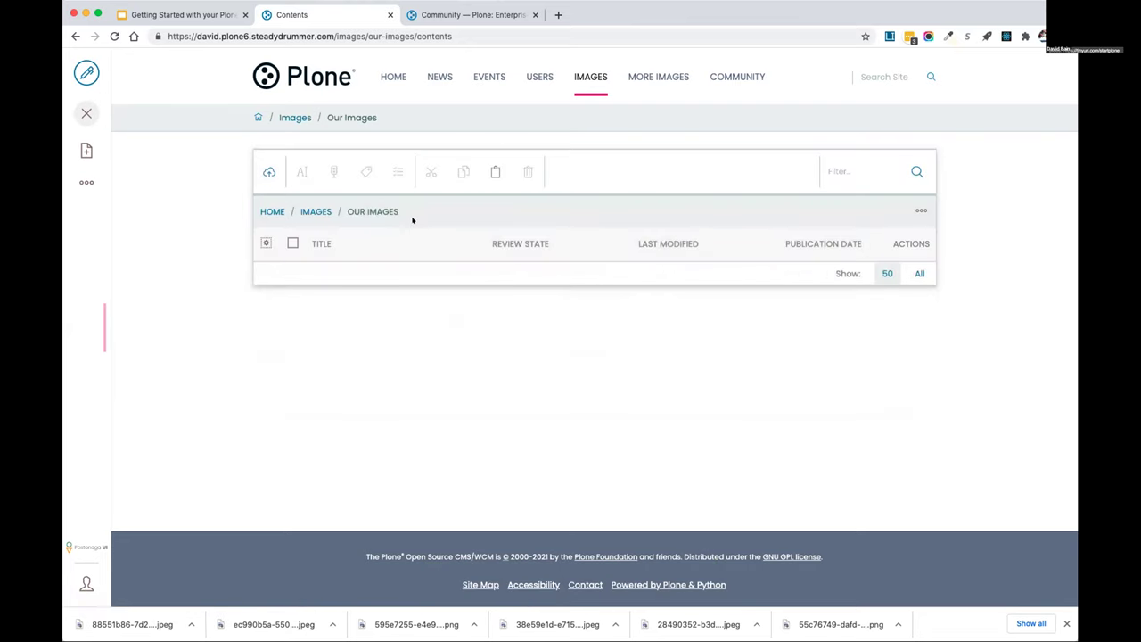
click(495, 177)
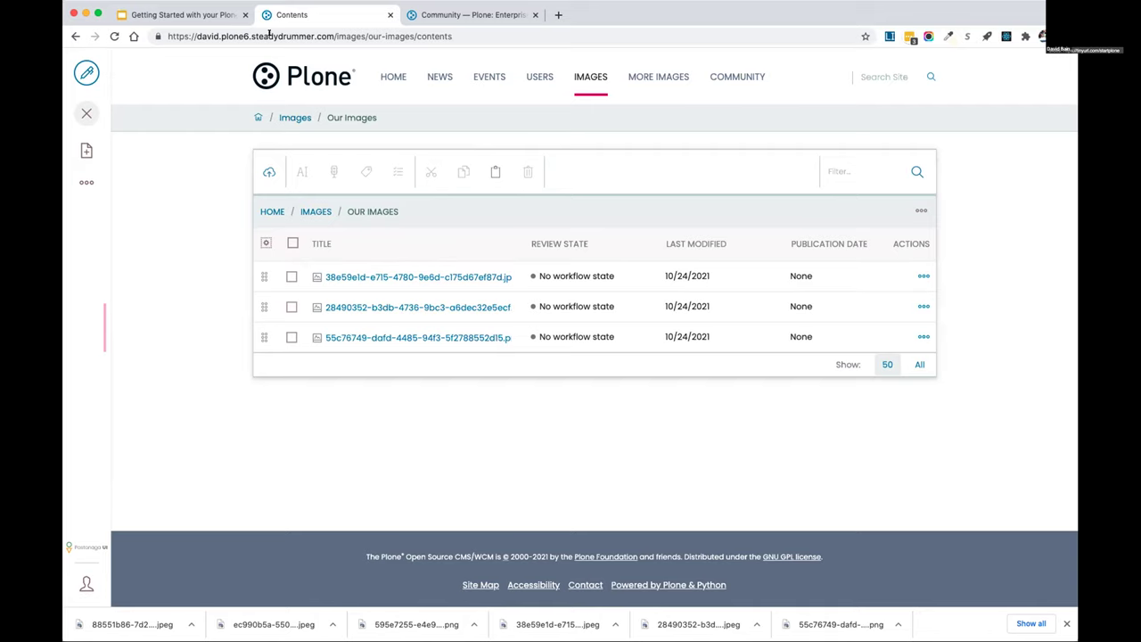
click(201, 7)
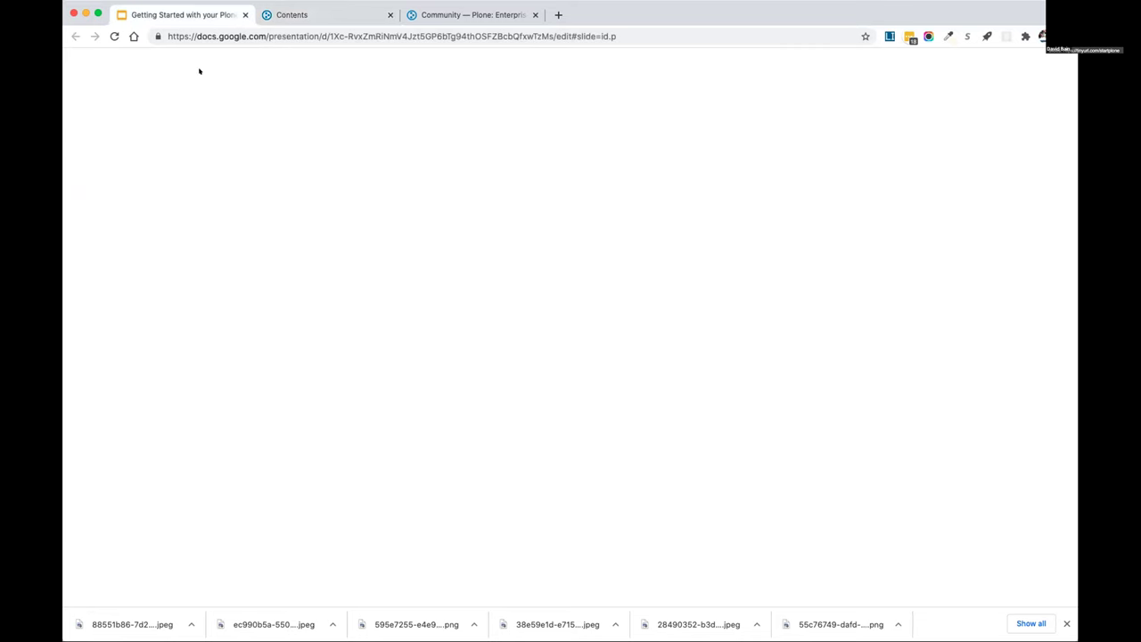